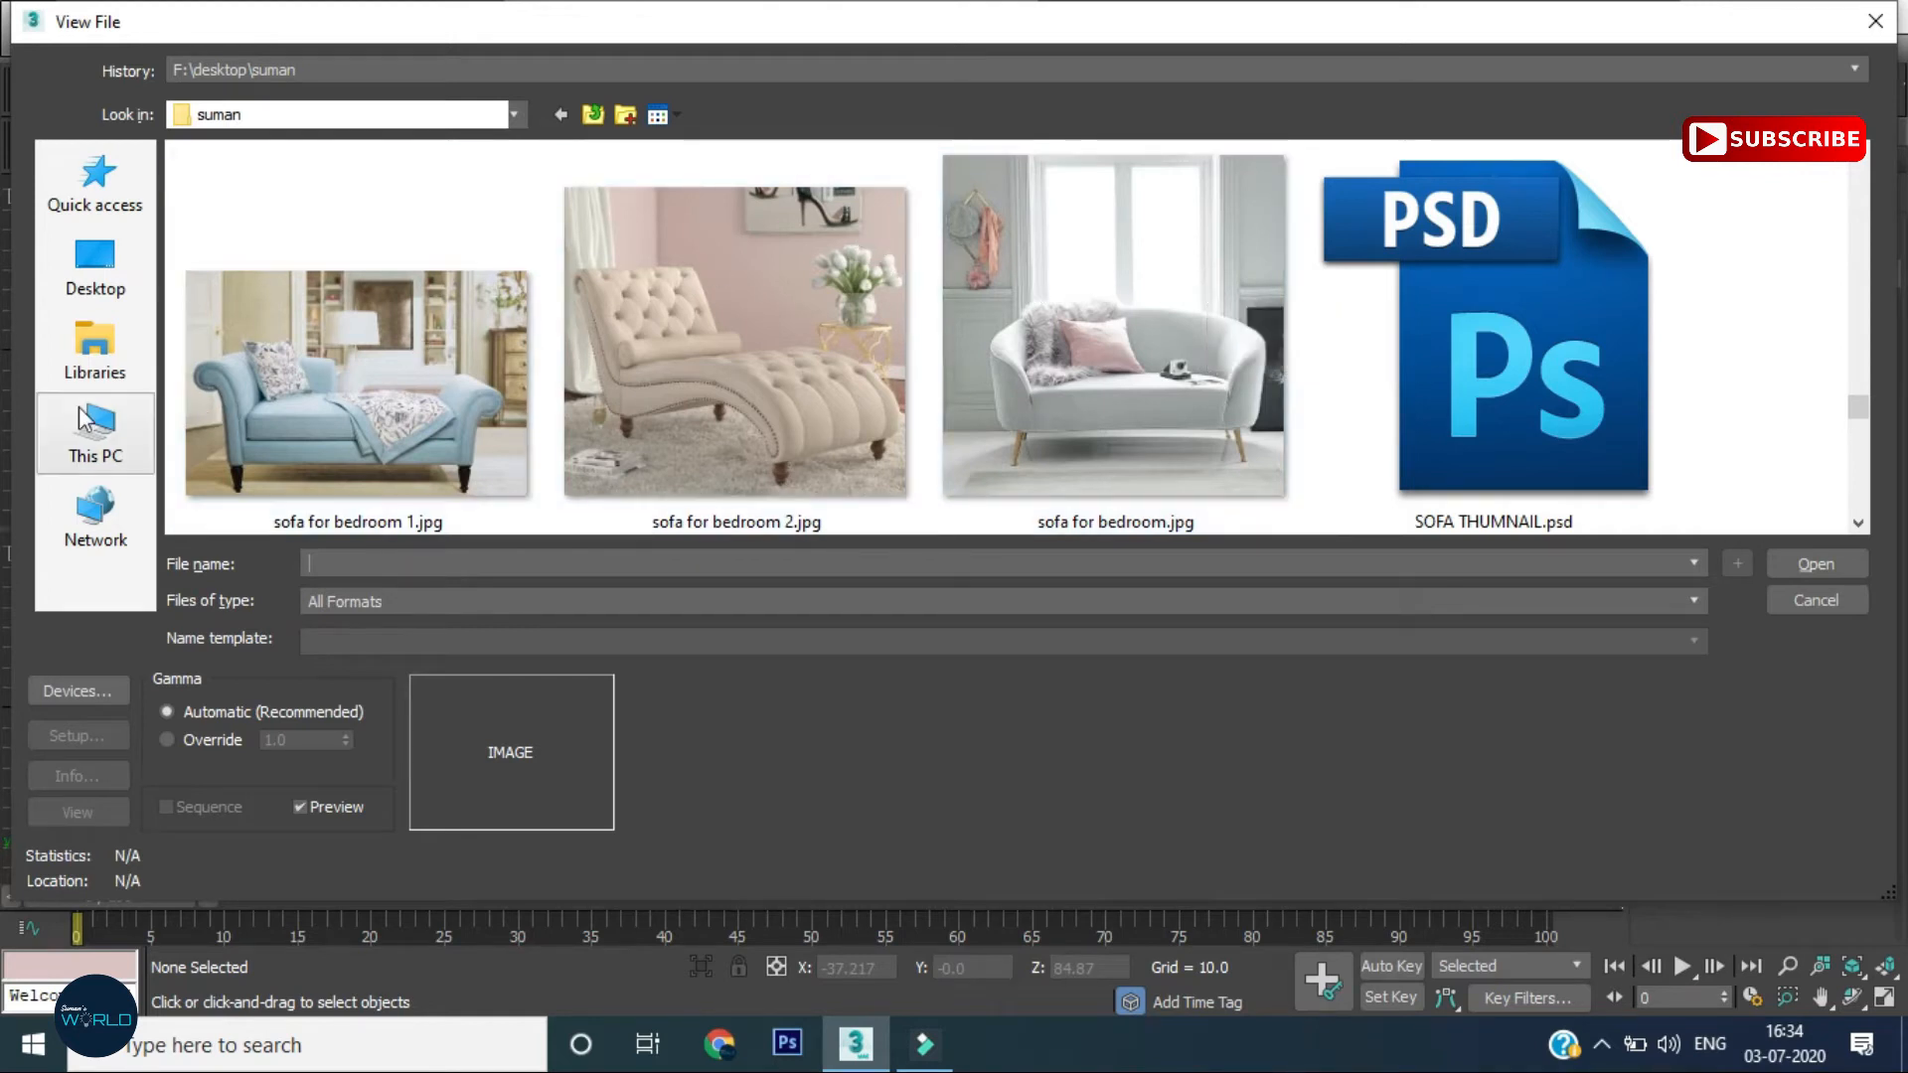
Open the reference image sofa for bedroom 1.jpg for viewing
{"action": "left_click", "coordinate": [389, 400]}
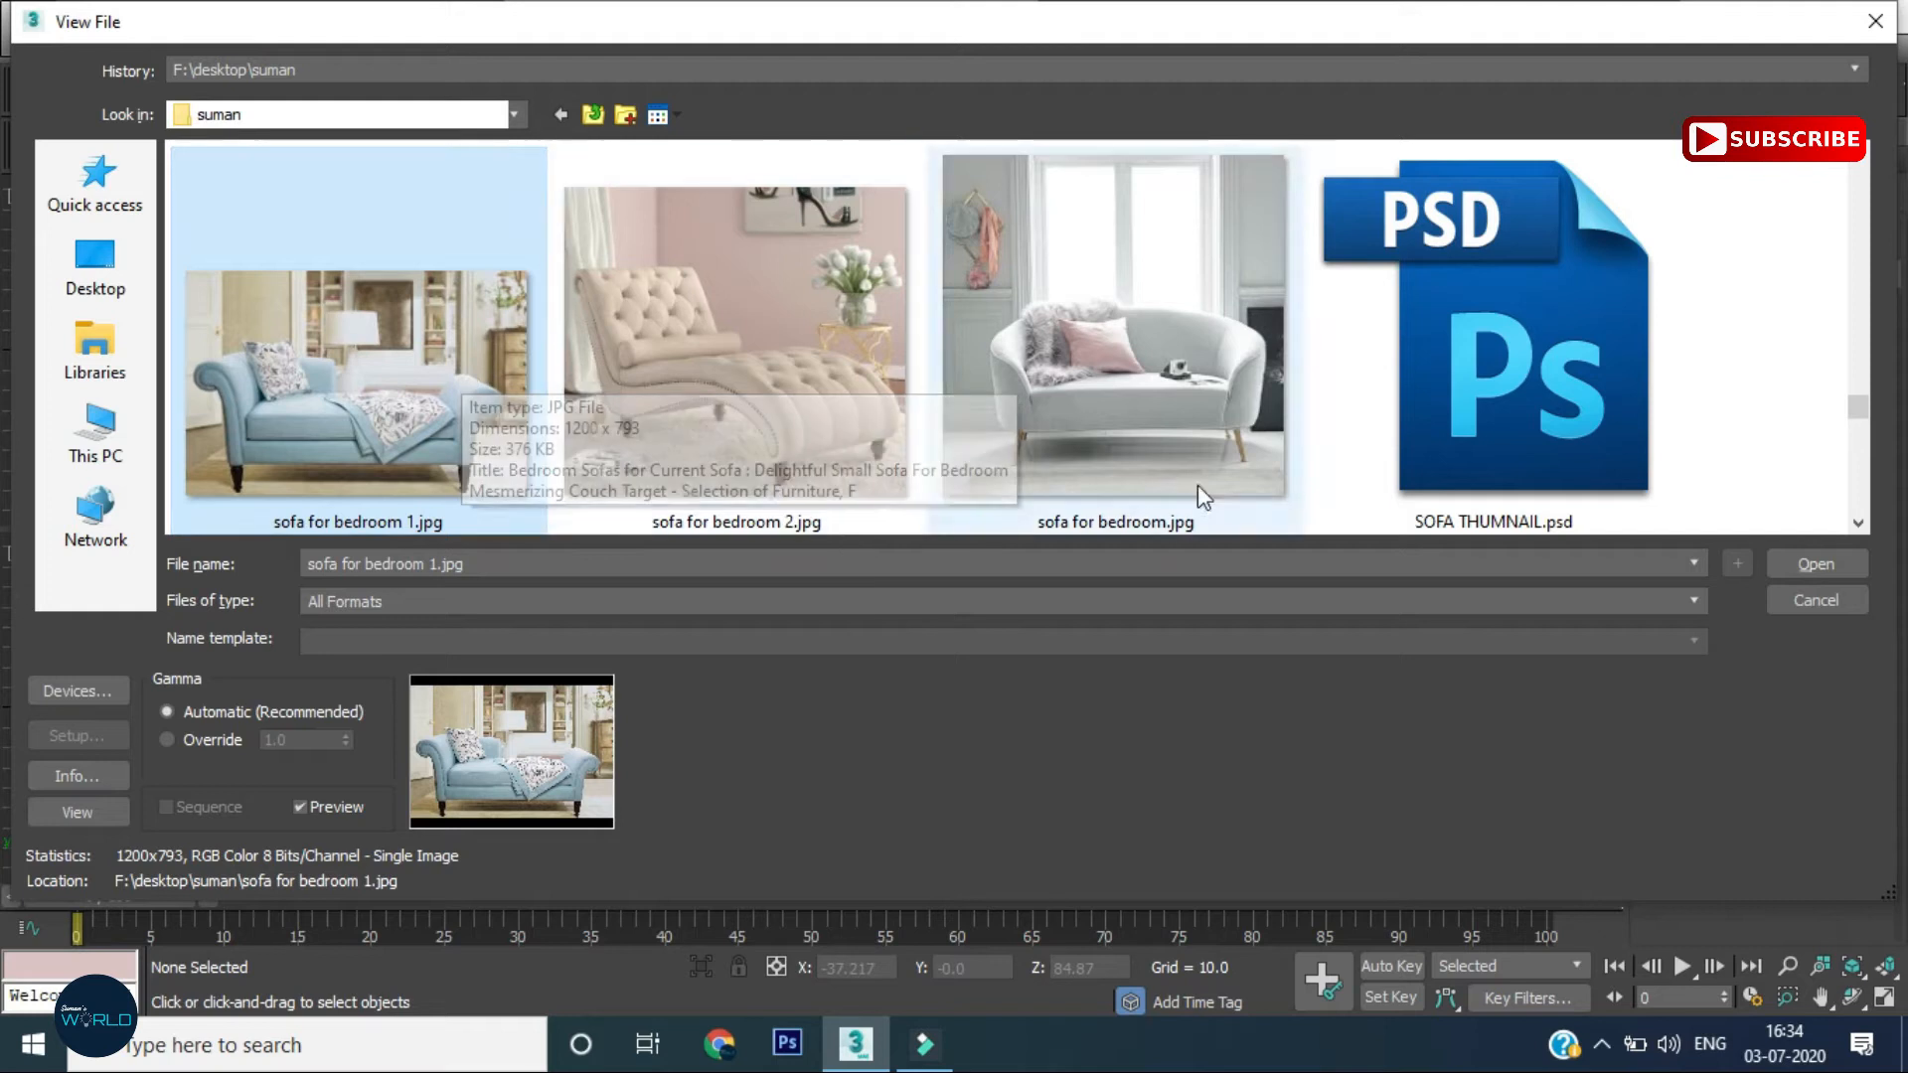
{"action": "left_click", "coordinate": [1794, 572]}
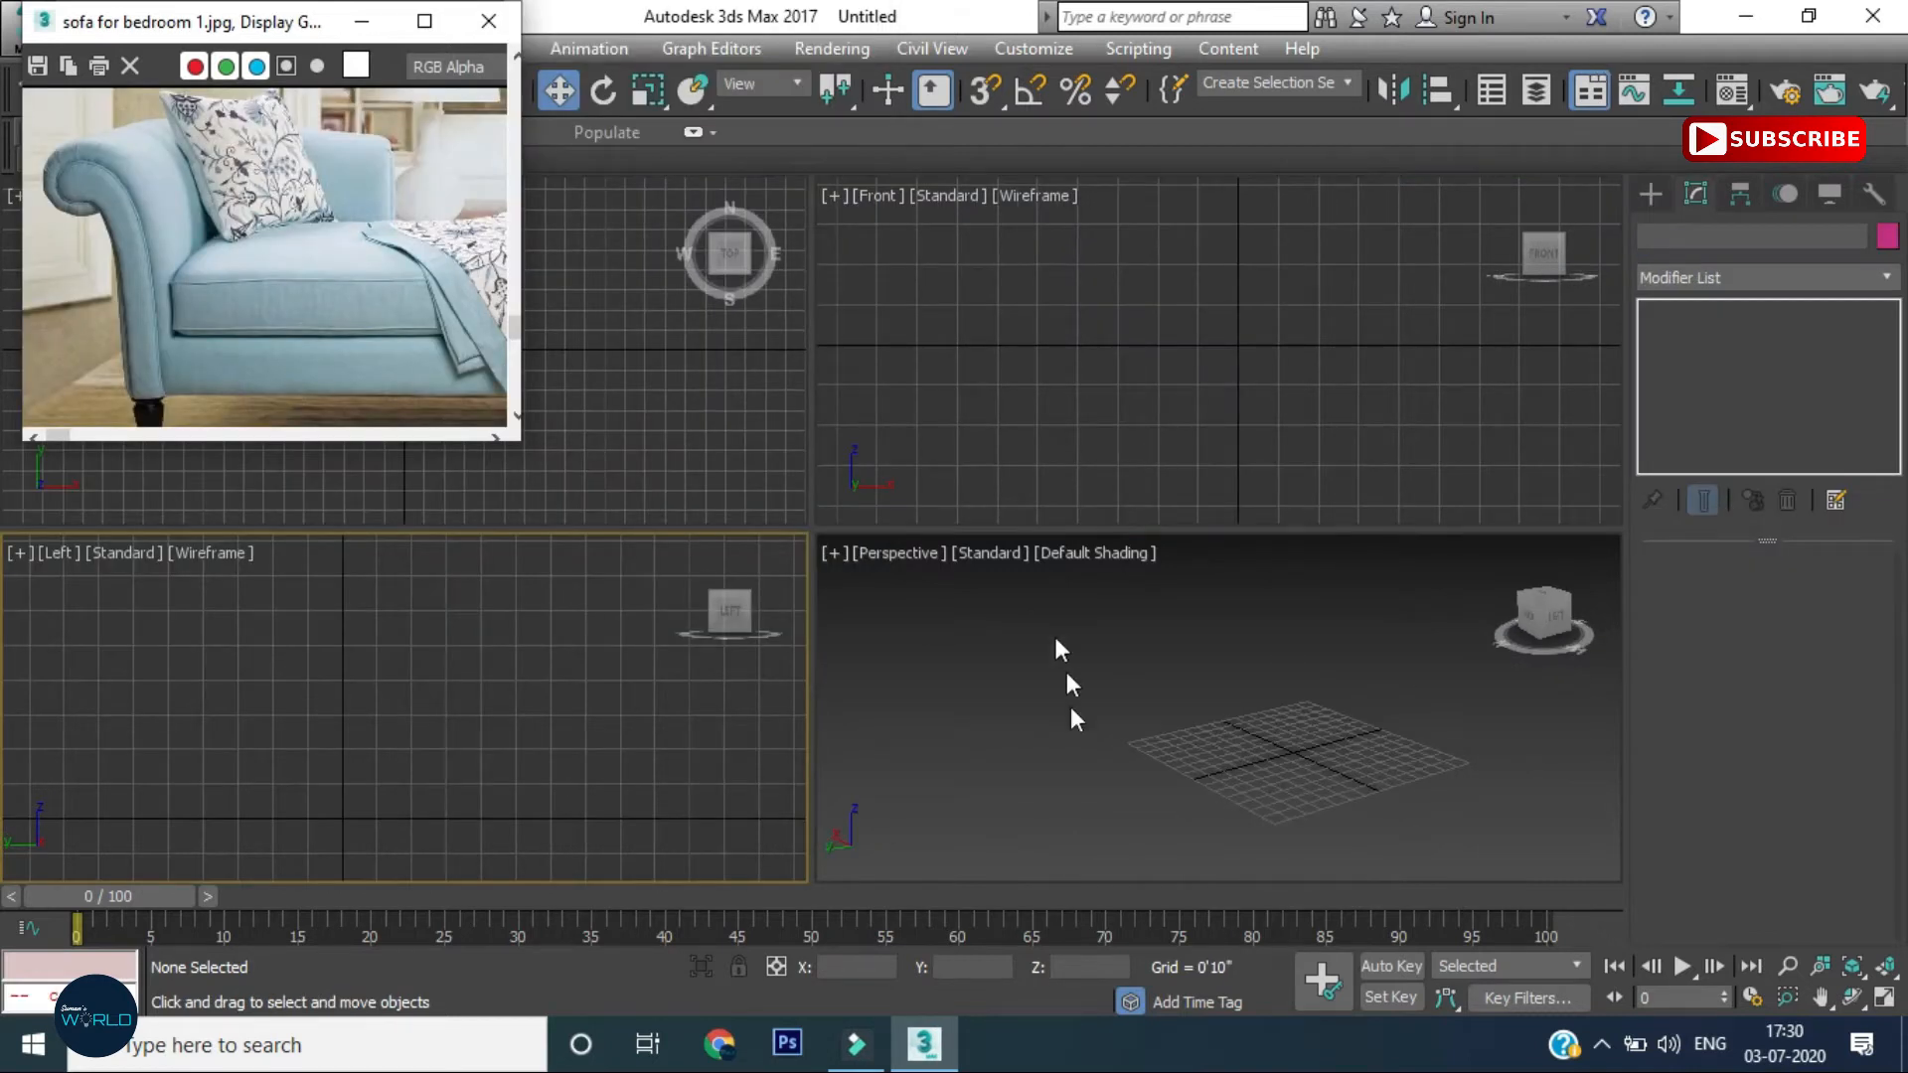
Create an upright box in the Left view, about 7'6" long, 1'8" wide and 1' deep, with 6 length segments
{"action": "scroll", "coordinate": [1348, 784], "scroll_direction": "up", "scroll_amount": 3}
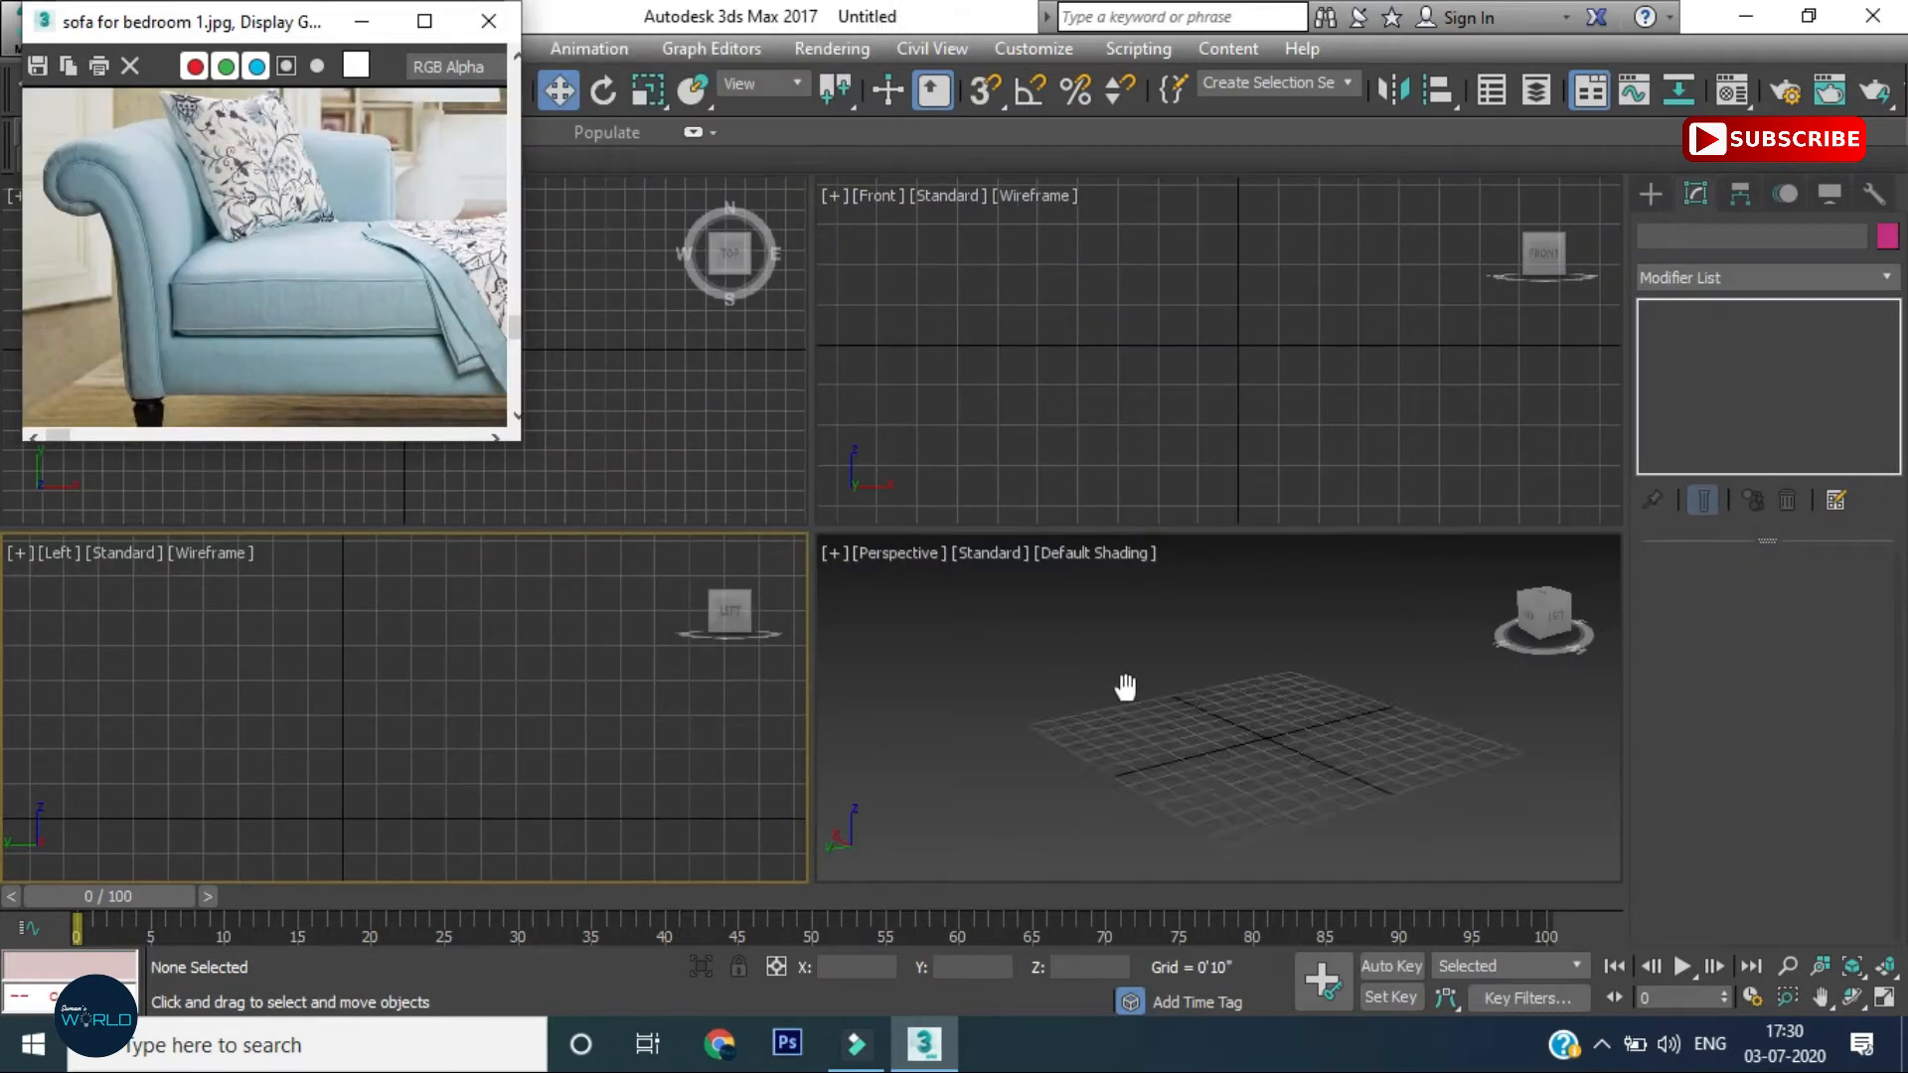
{"action": "middle_click_drag", "start_coordinate": [1124, 689], "coordinate": [989, 688]}
{"action": "scroll", "coordinate": [988, 688], "scroll_direction": "up", "scroll_amount": 3}
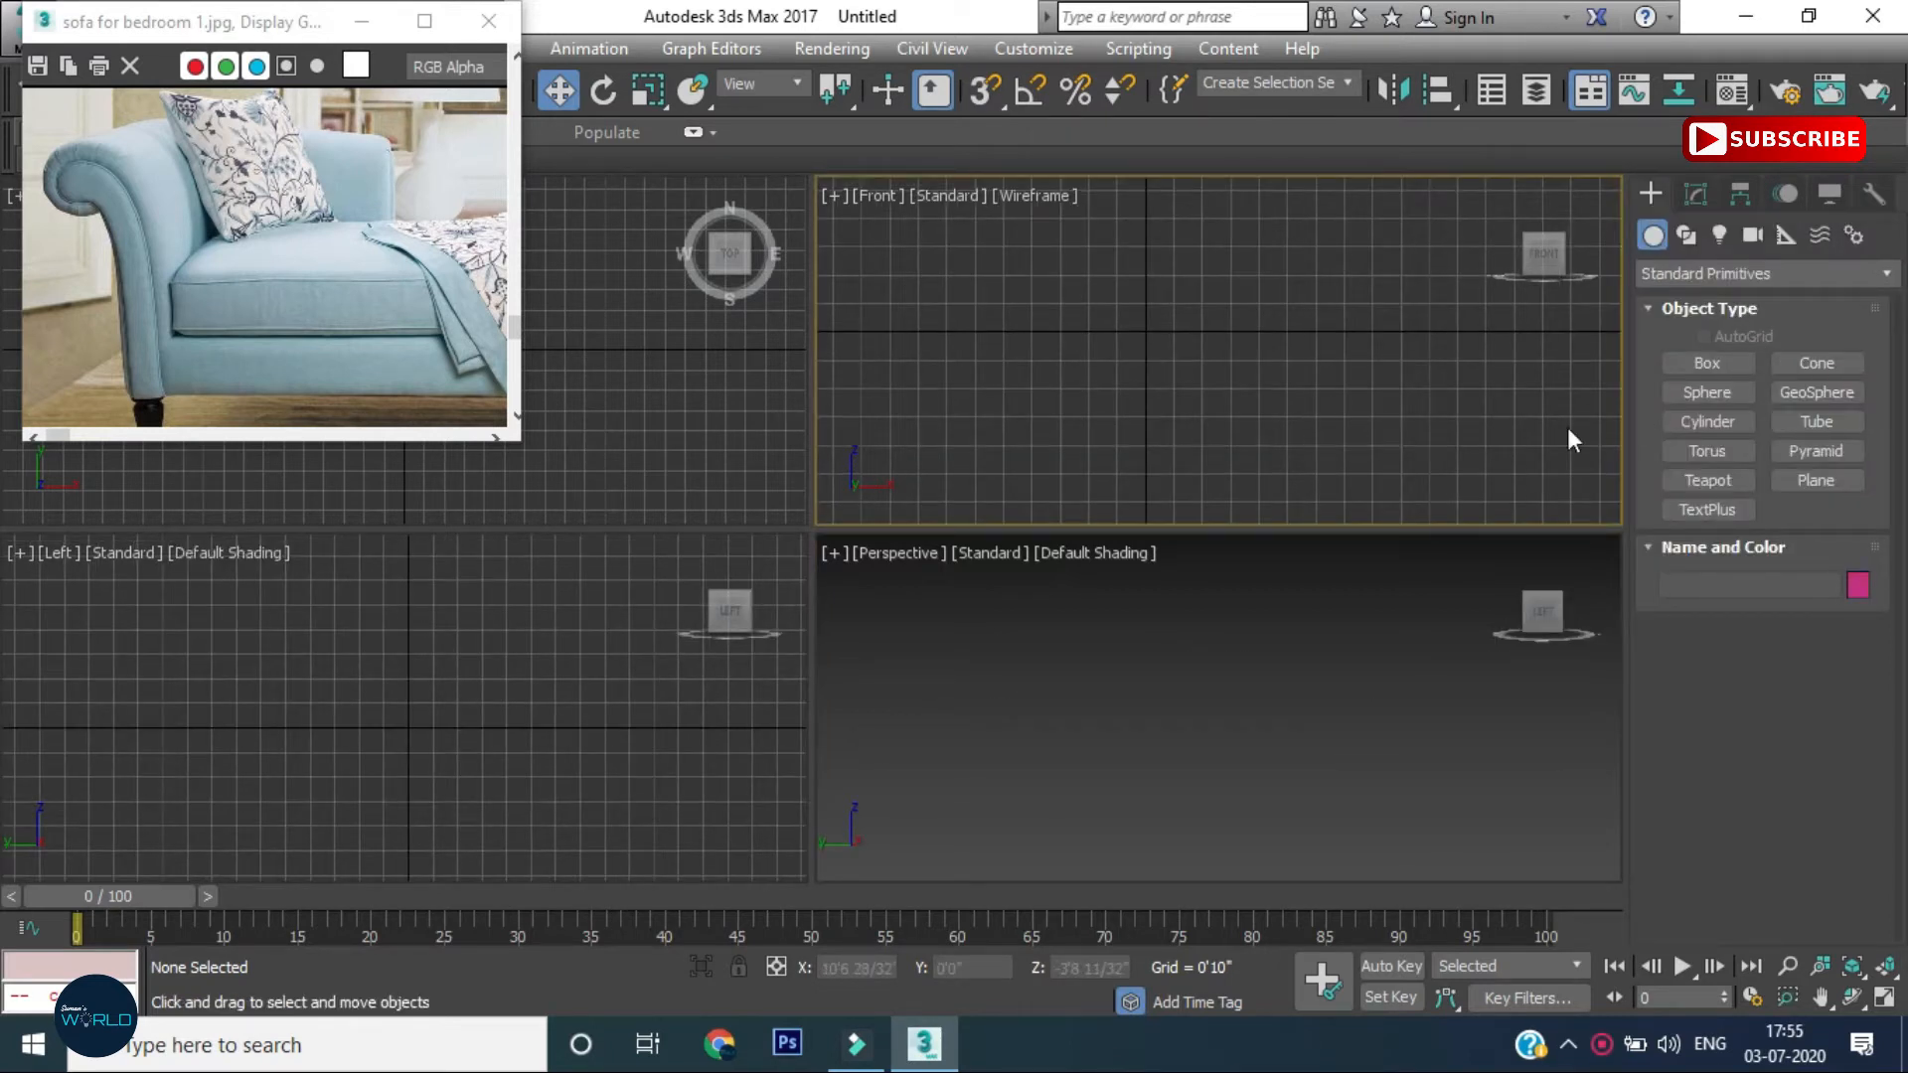
{"action": "left_click", "coordinate": [1681, 364]}
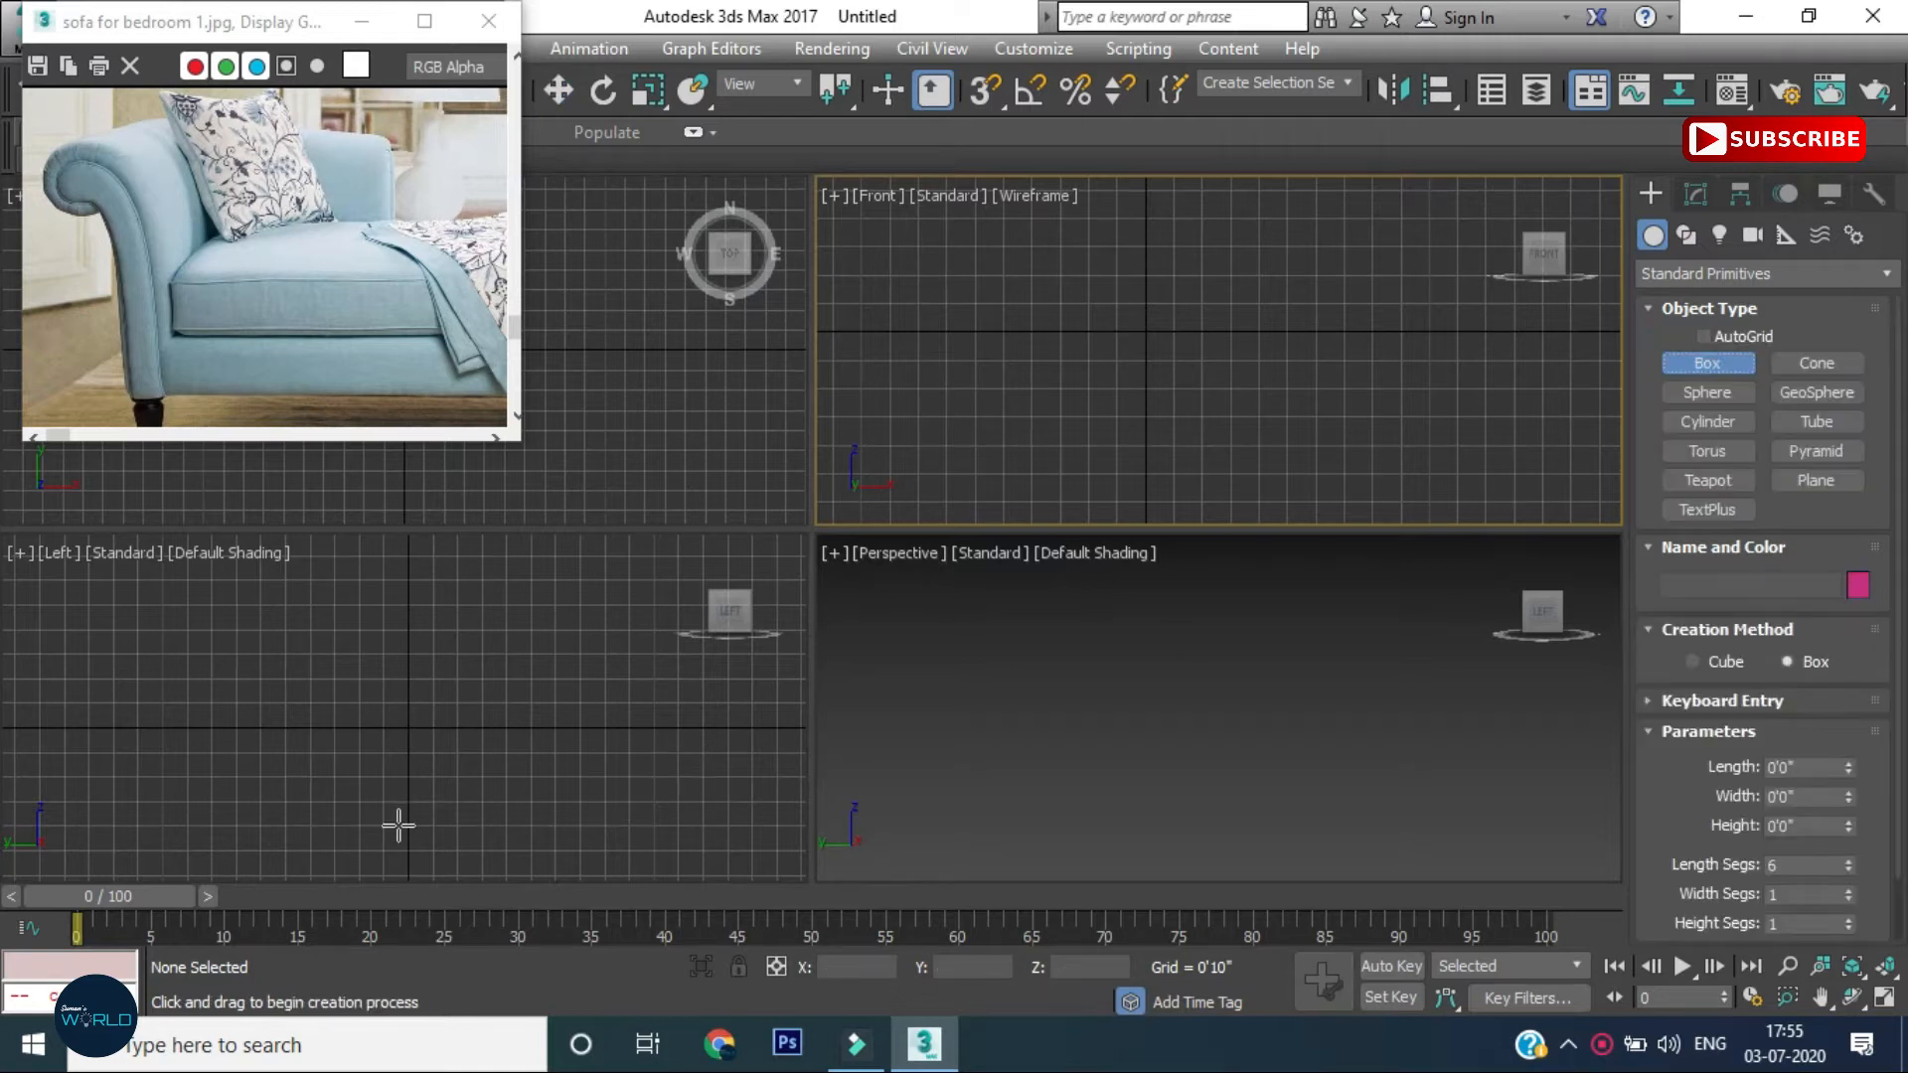
{"action": "left_click_drag", "start_coordinate": [393, 828], "coordinate": [450, 803]}
{"action": "left_click_drag", "start_coordinate": [453, 660], "coordinate": [445, 609]}
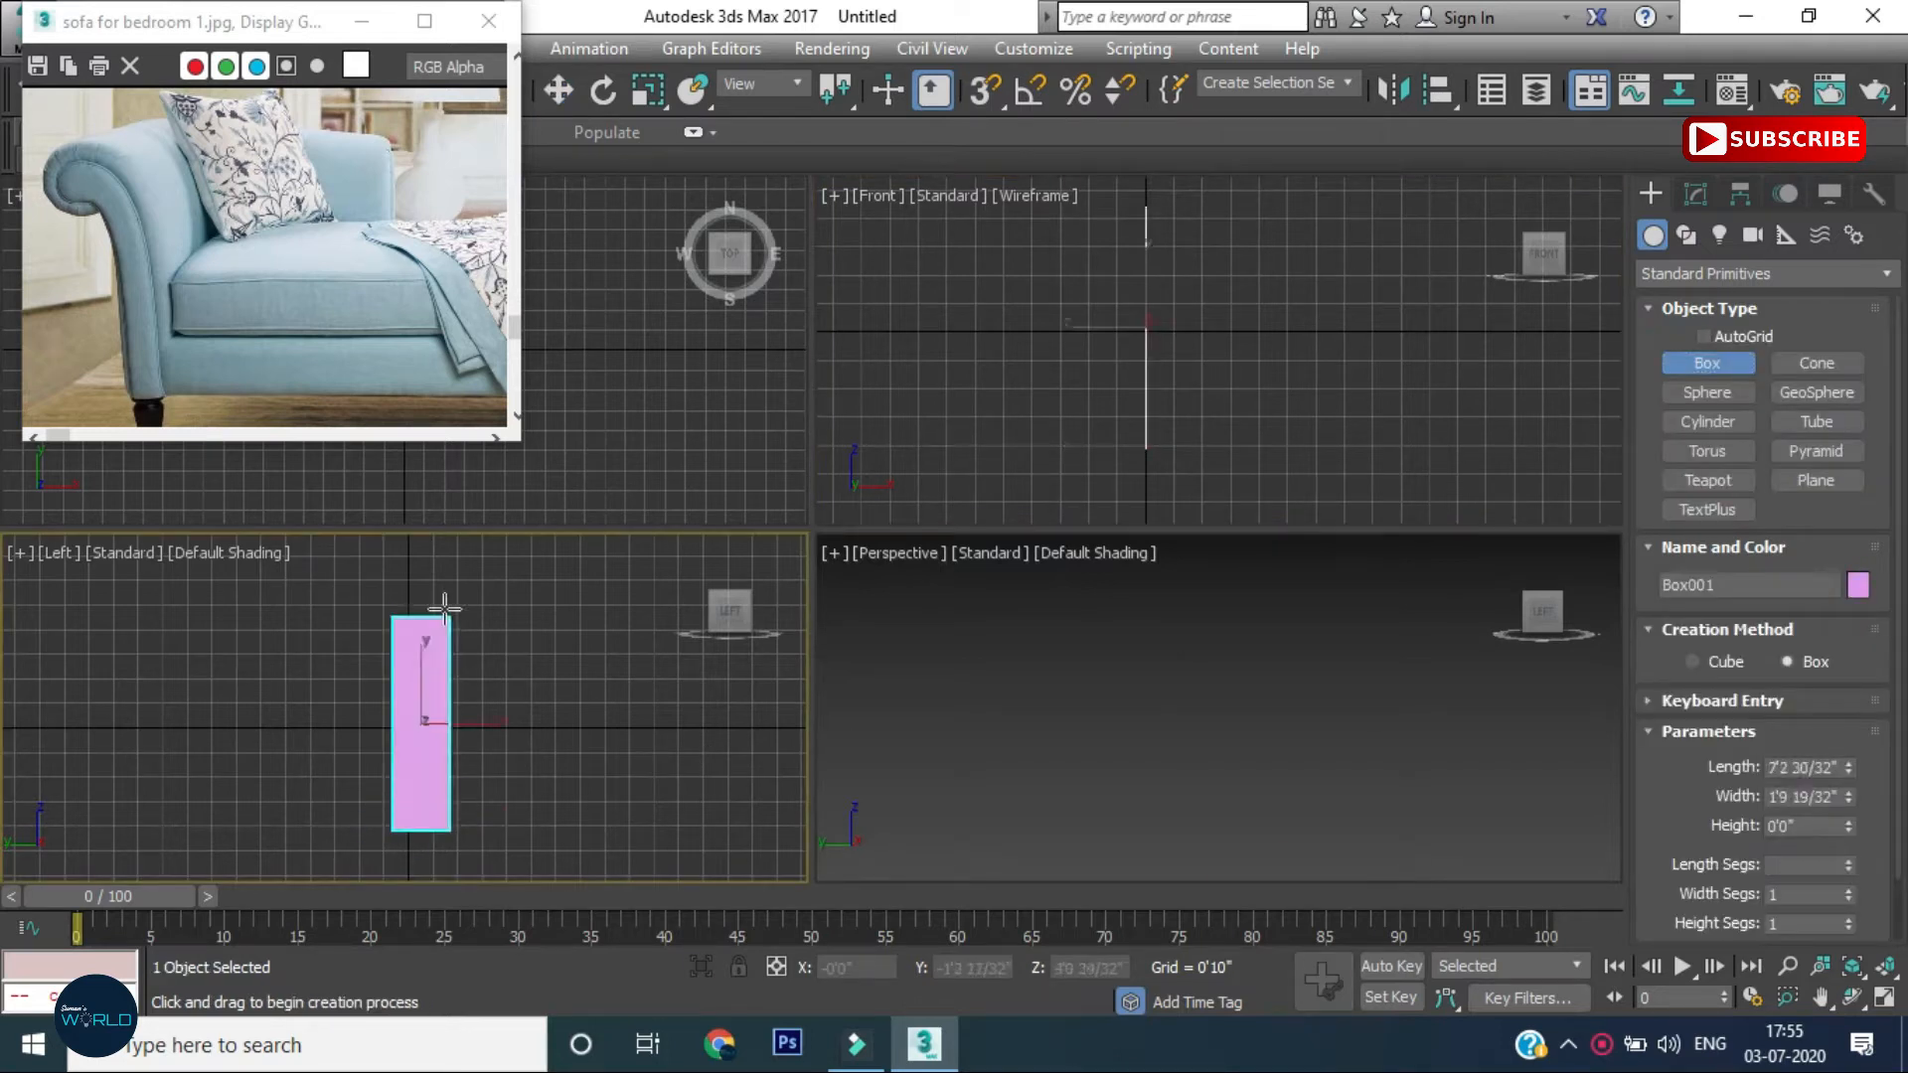
{"action": "left_click", "coordinate": [457, 632]}
{"action": "key", "text": "w"}
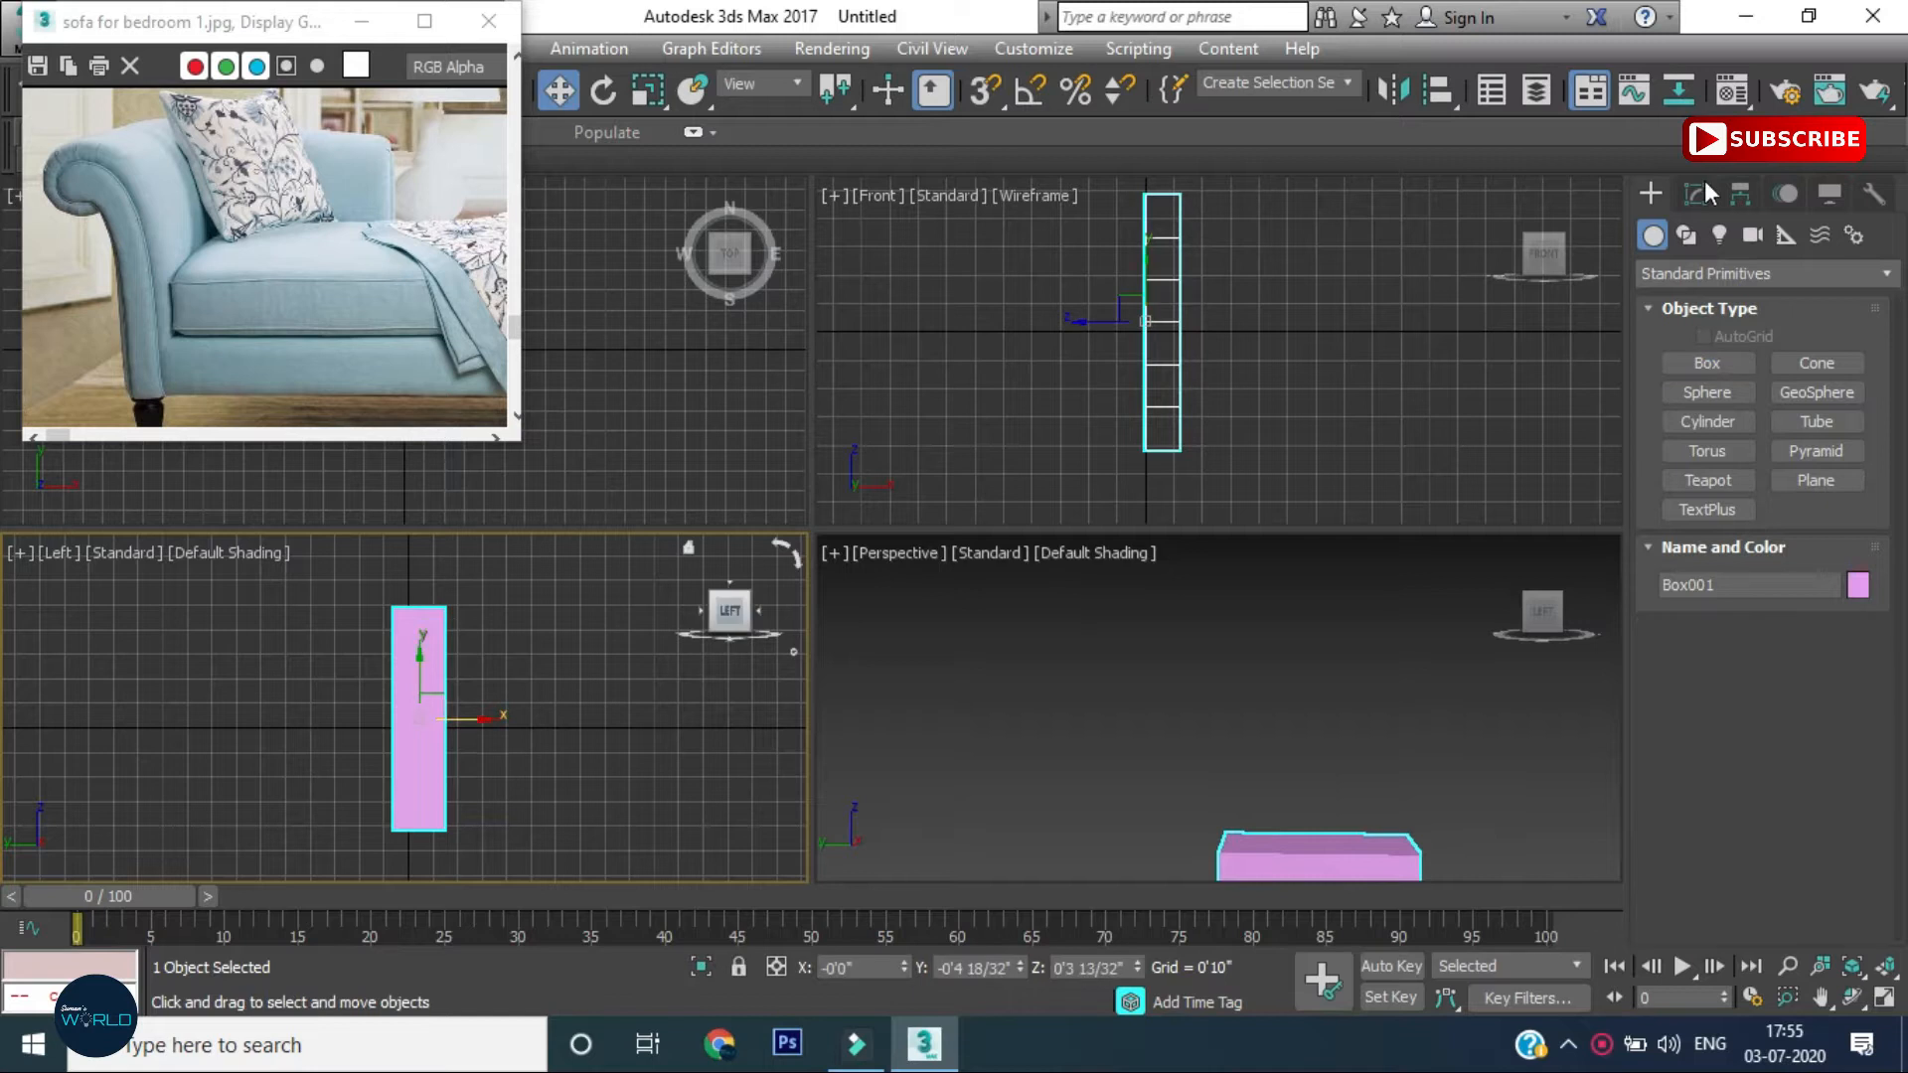
Turn on edged faces in the Left viewport and switch its display to Wireframe Override
{"action": "left_click", "coordinate": [1695, 194]}
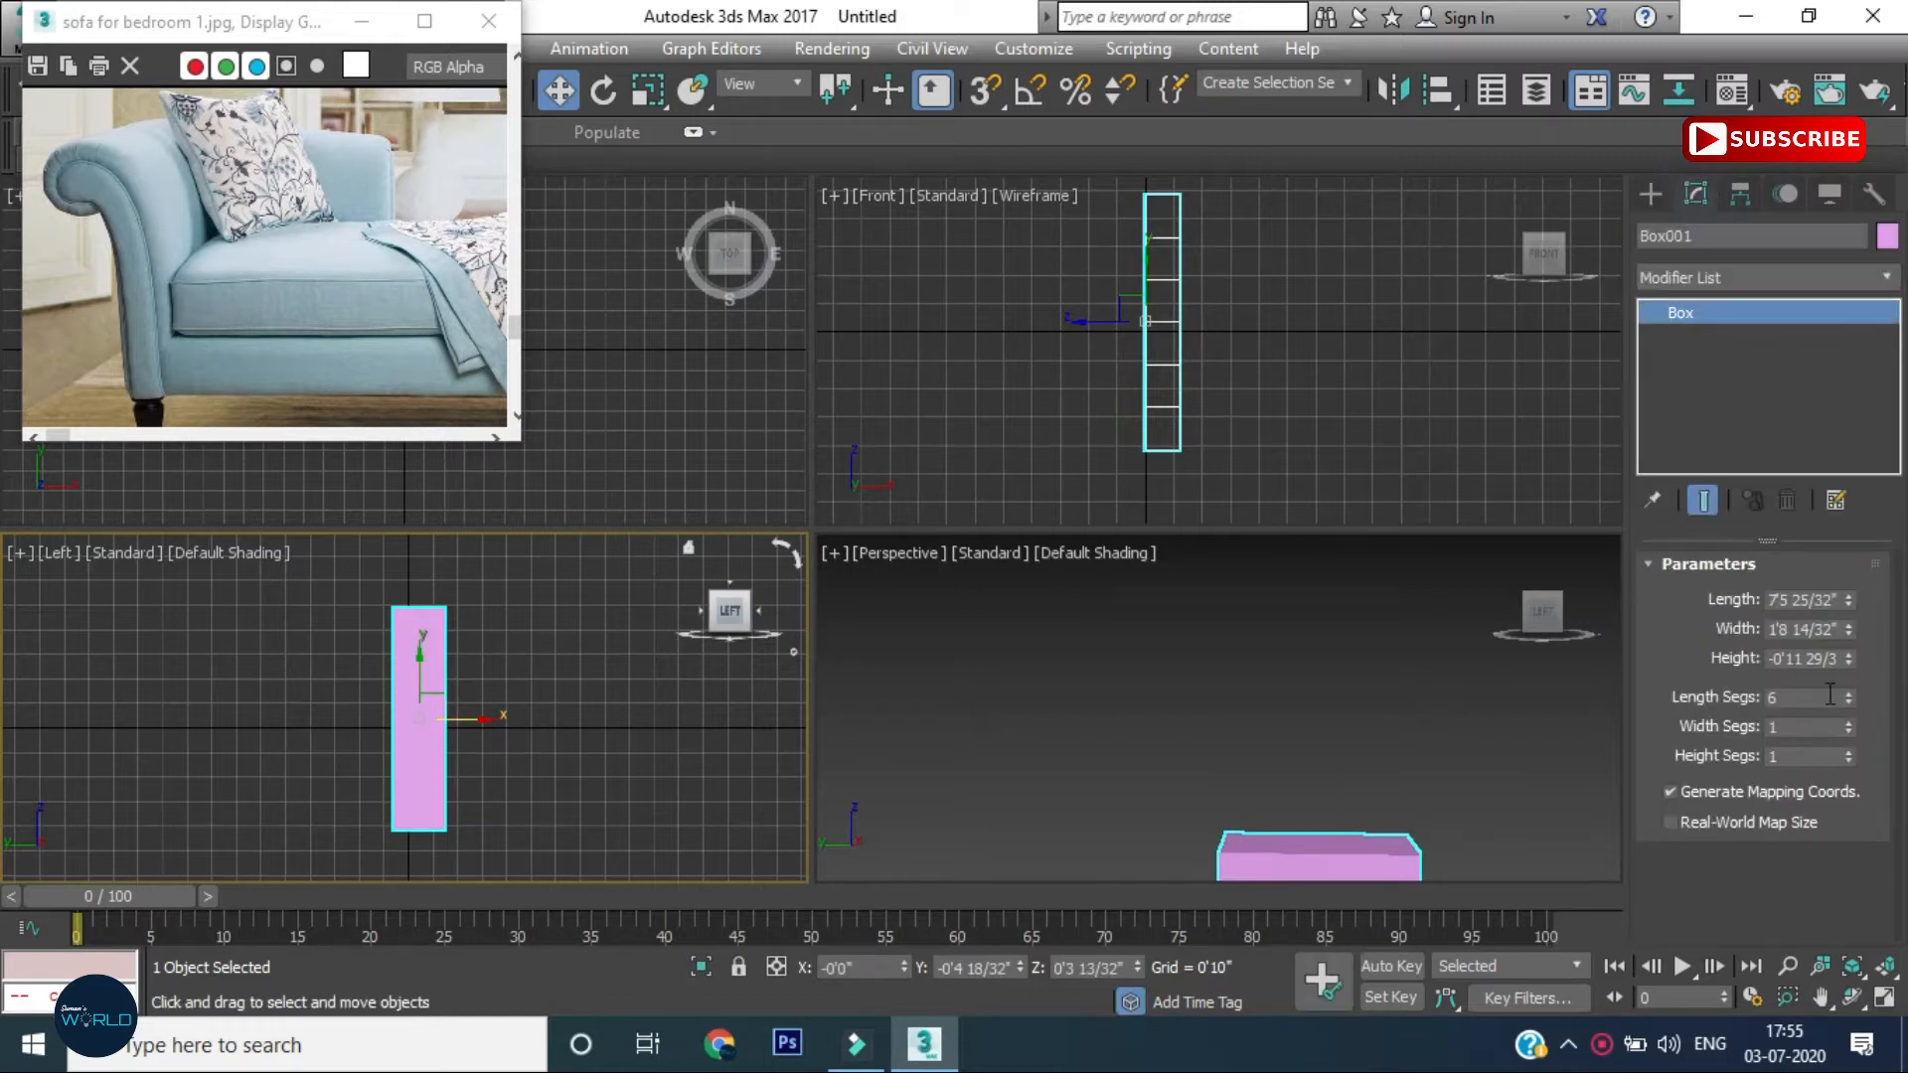
{"action": "key", "text": "F4"}
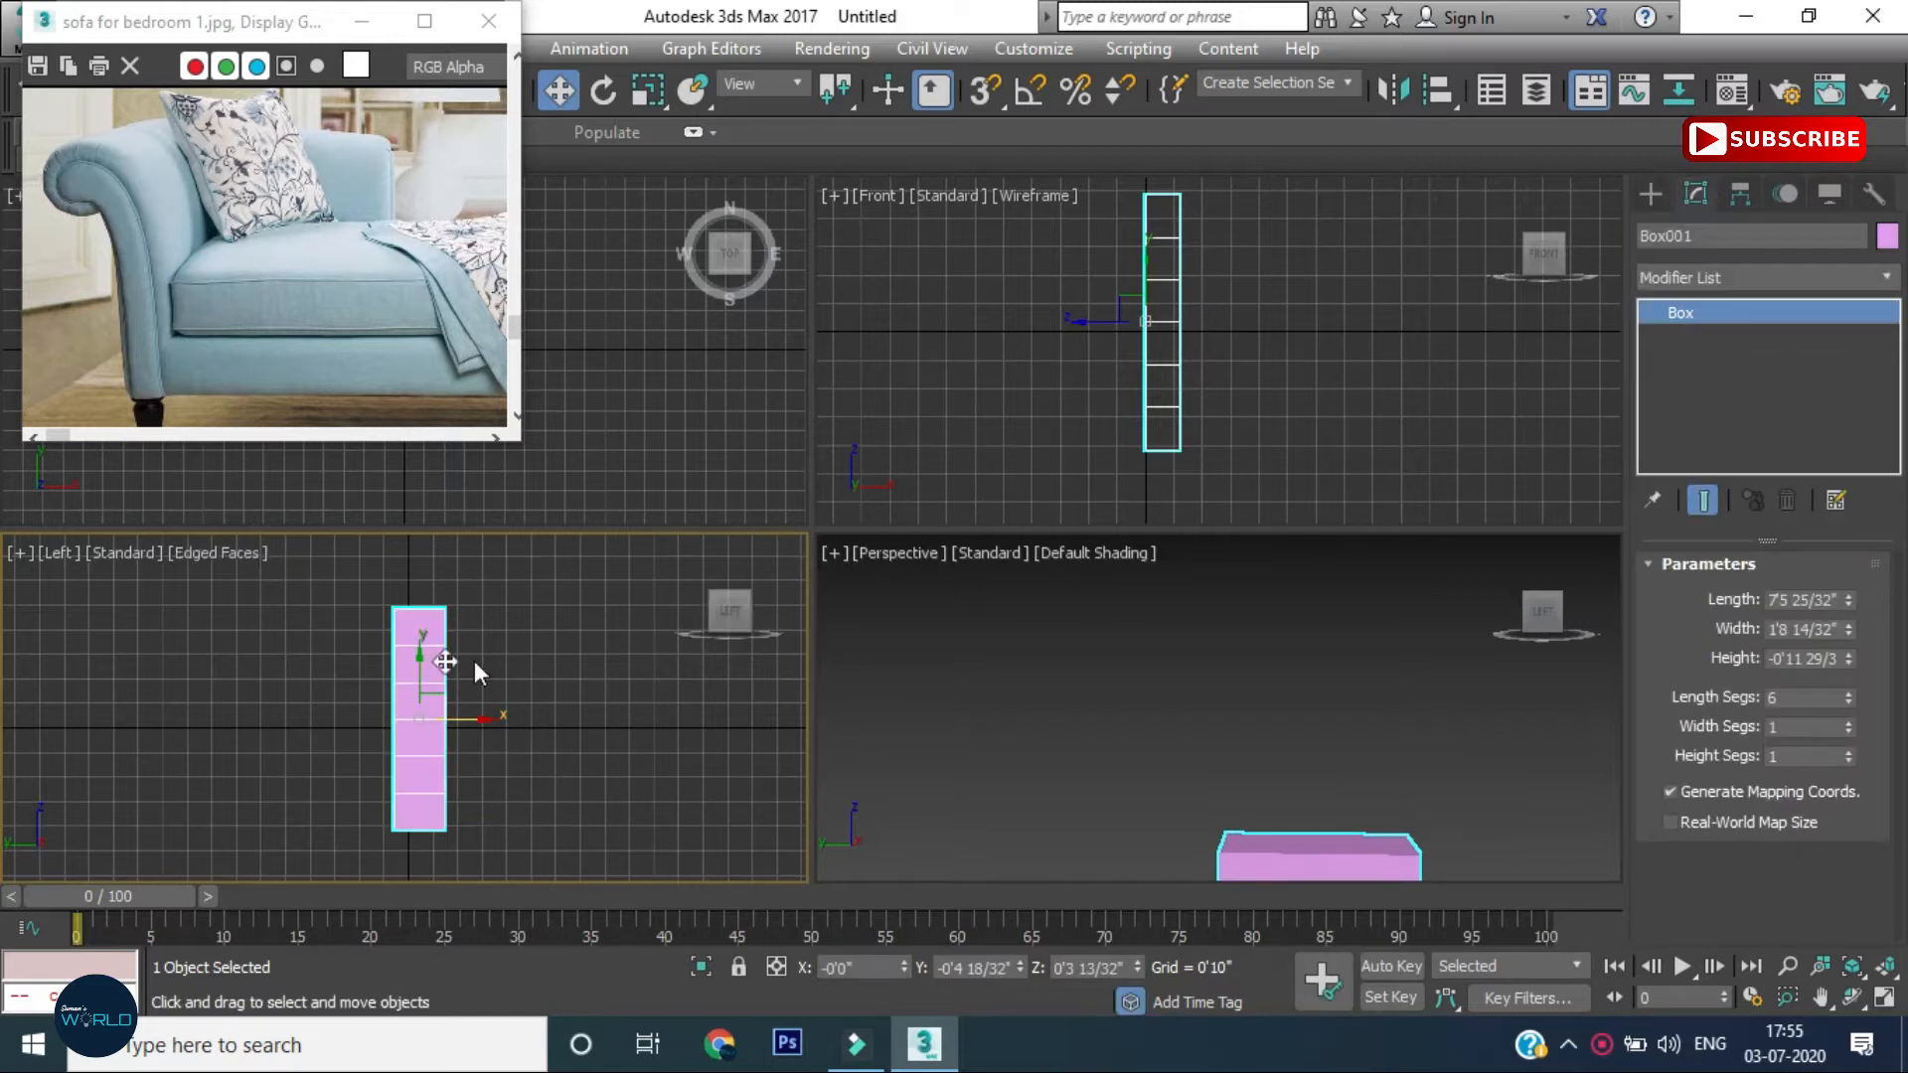
{"action": "left_click", "coordinate": [212, 553]}
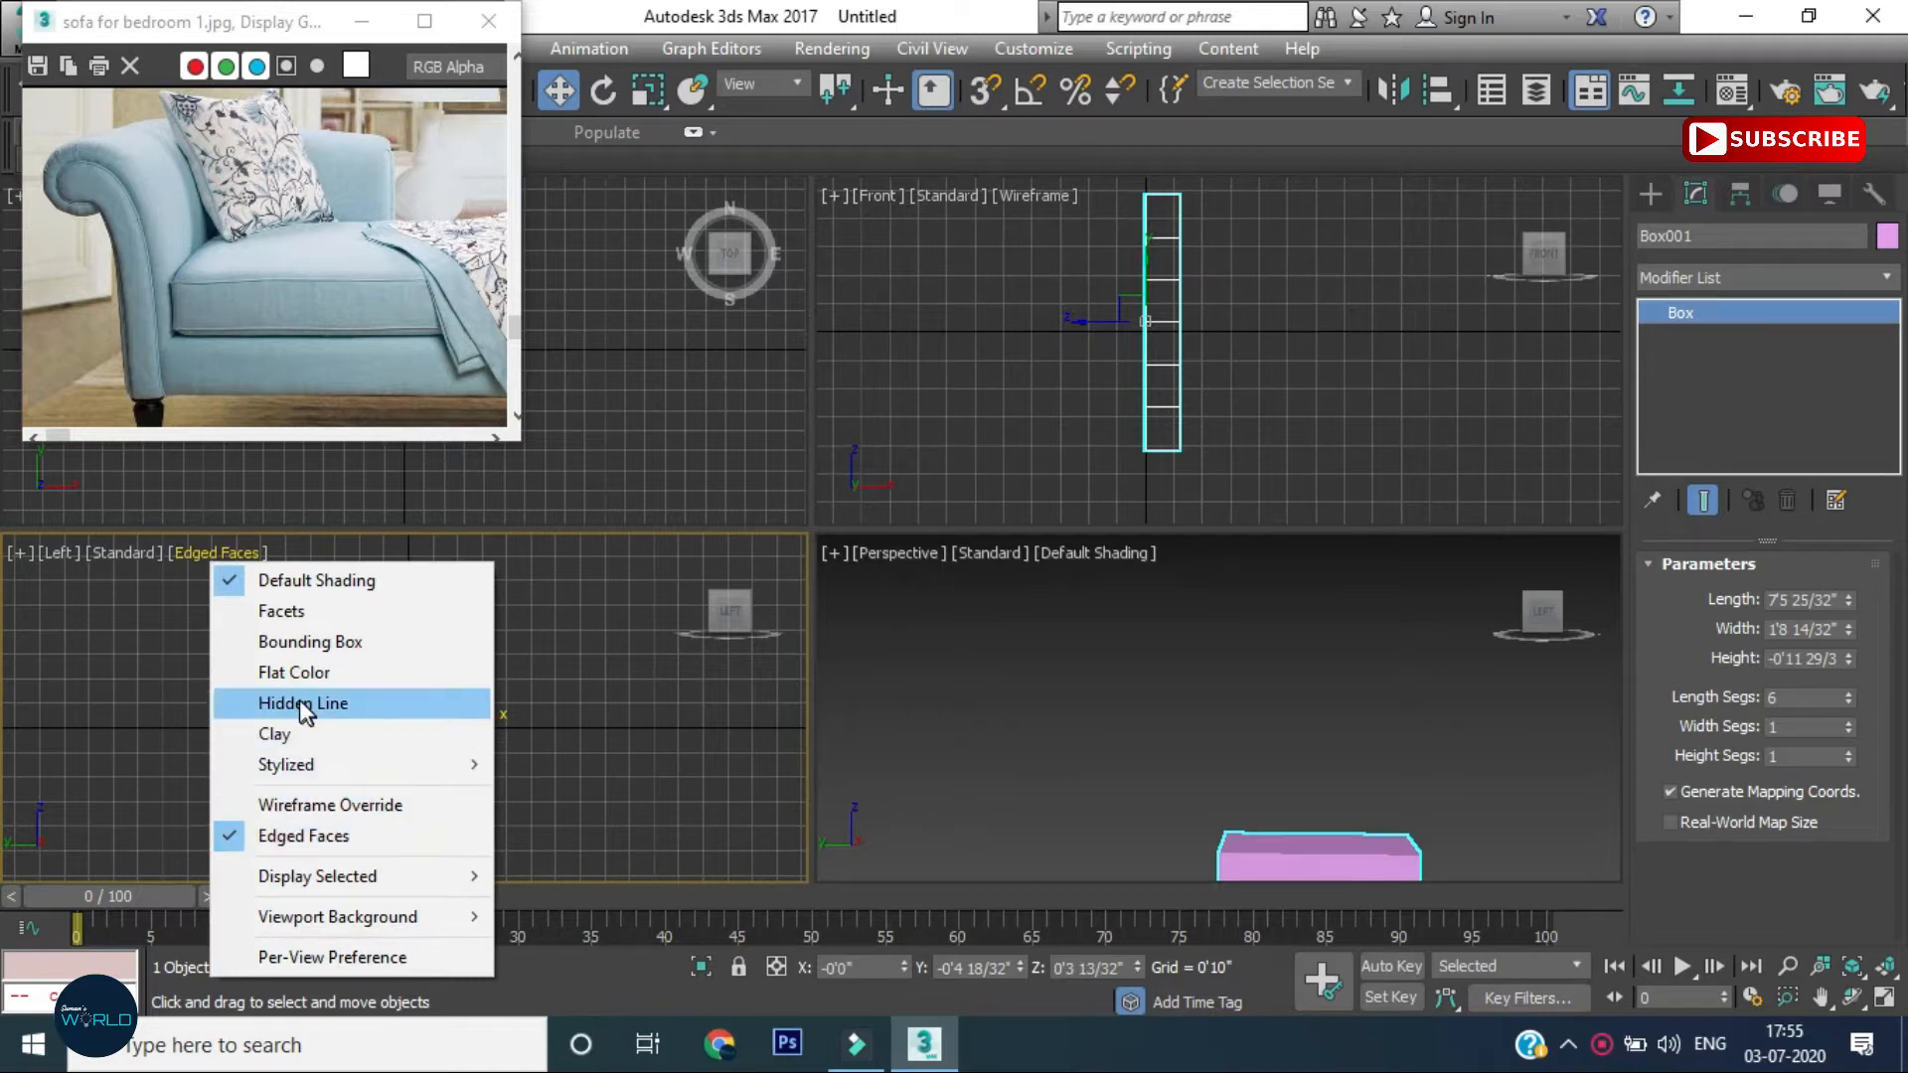
{"action": "left_click", "coordinate": [335, 803]}
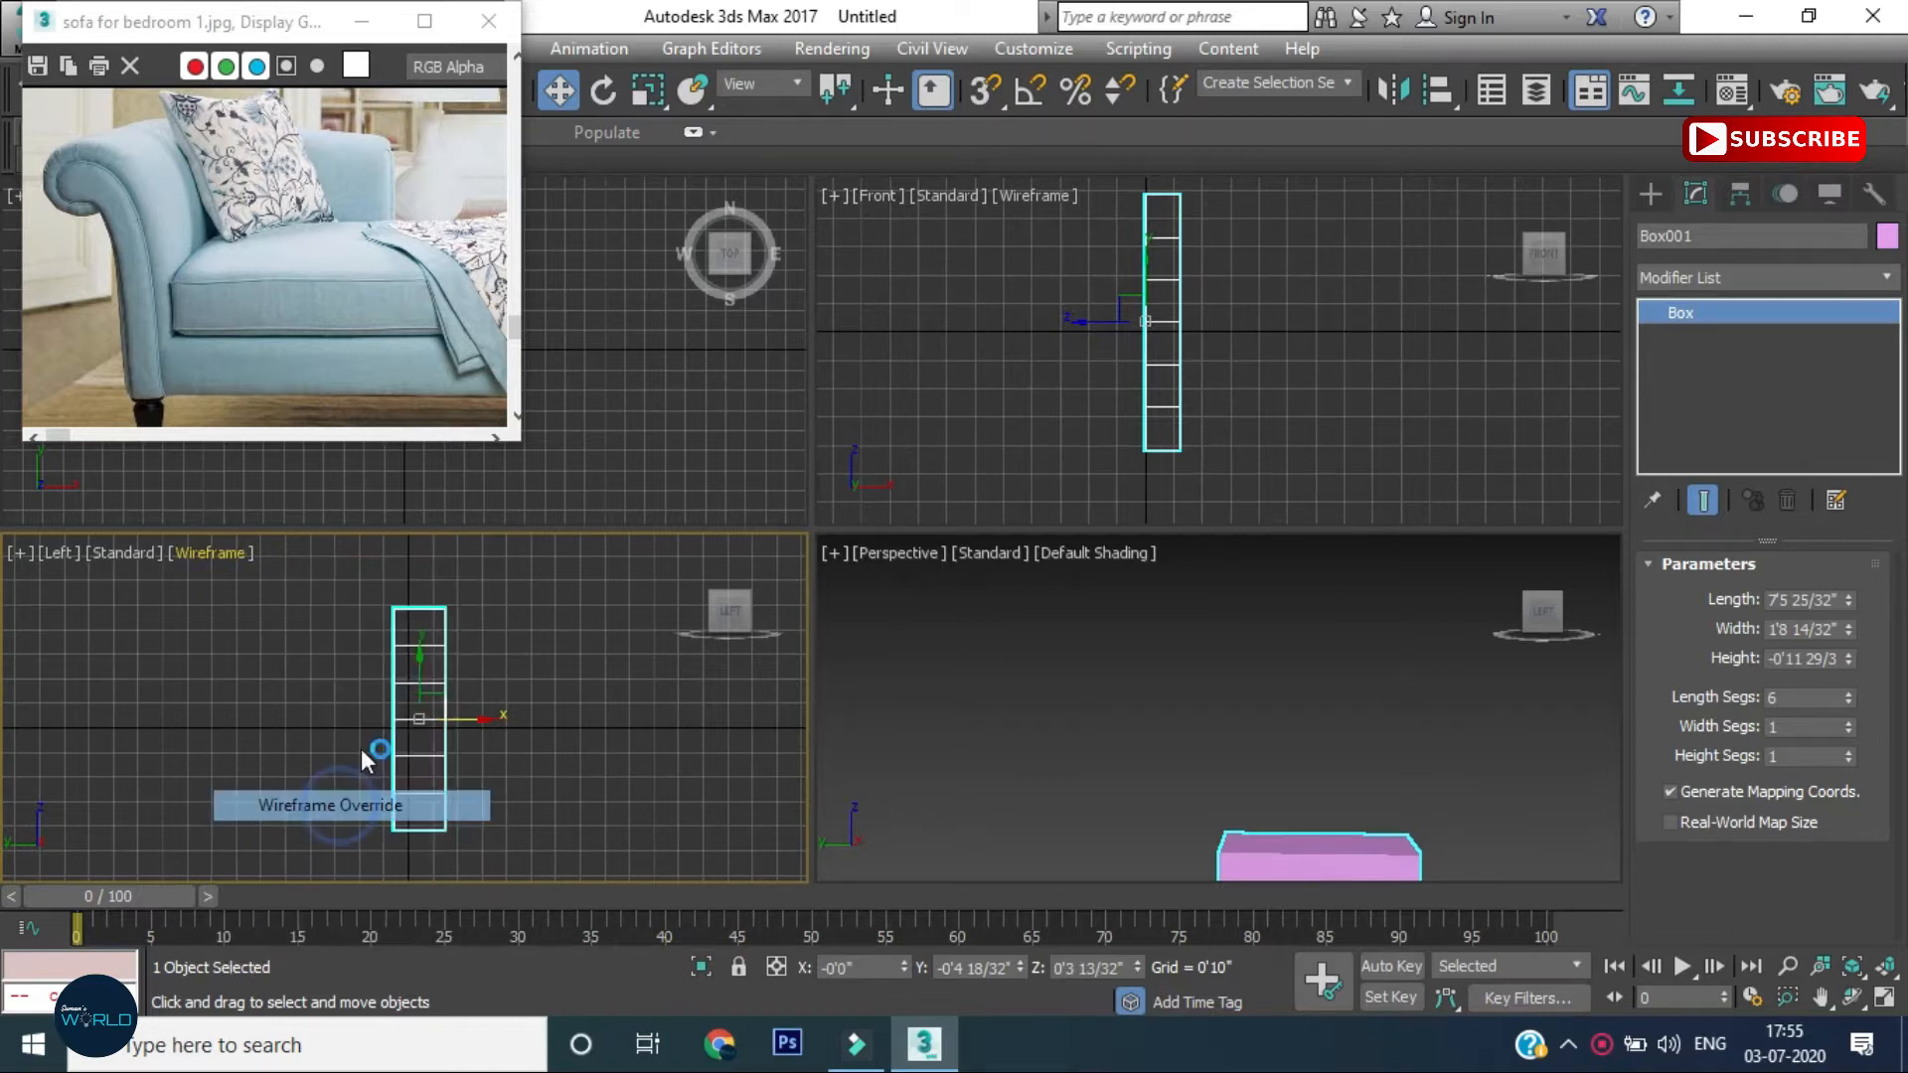
Convert the box to an Editable Poly and delete its top polygon
{"action": "right_click", "coordinate": [405, 672]}
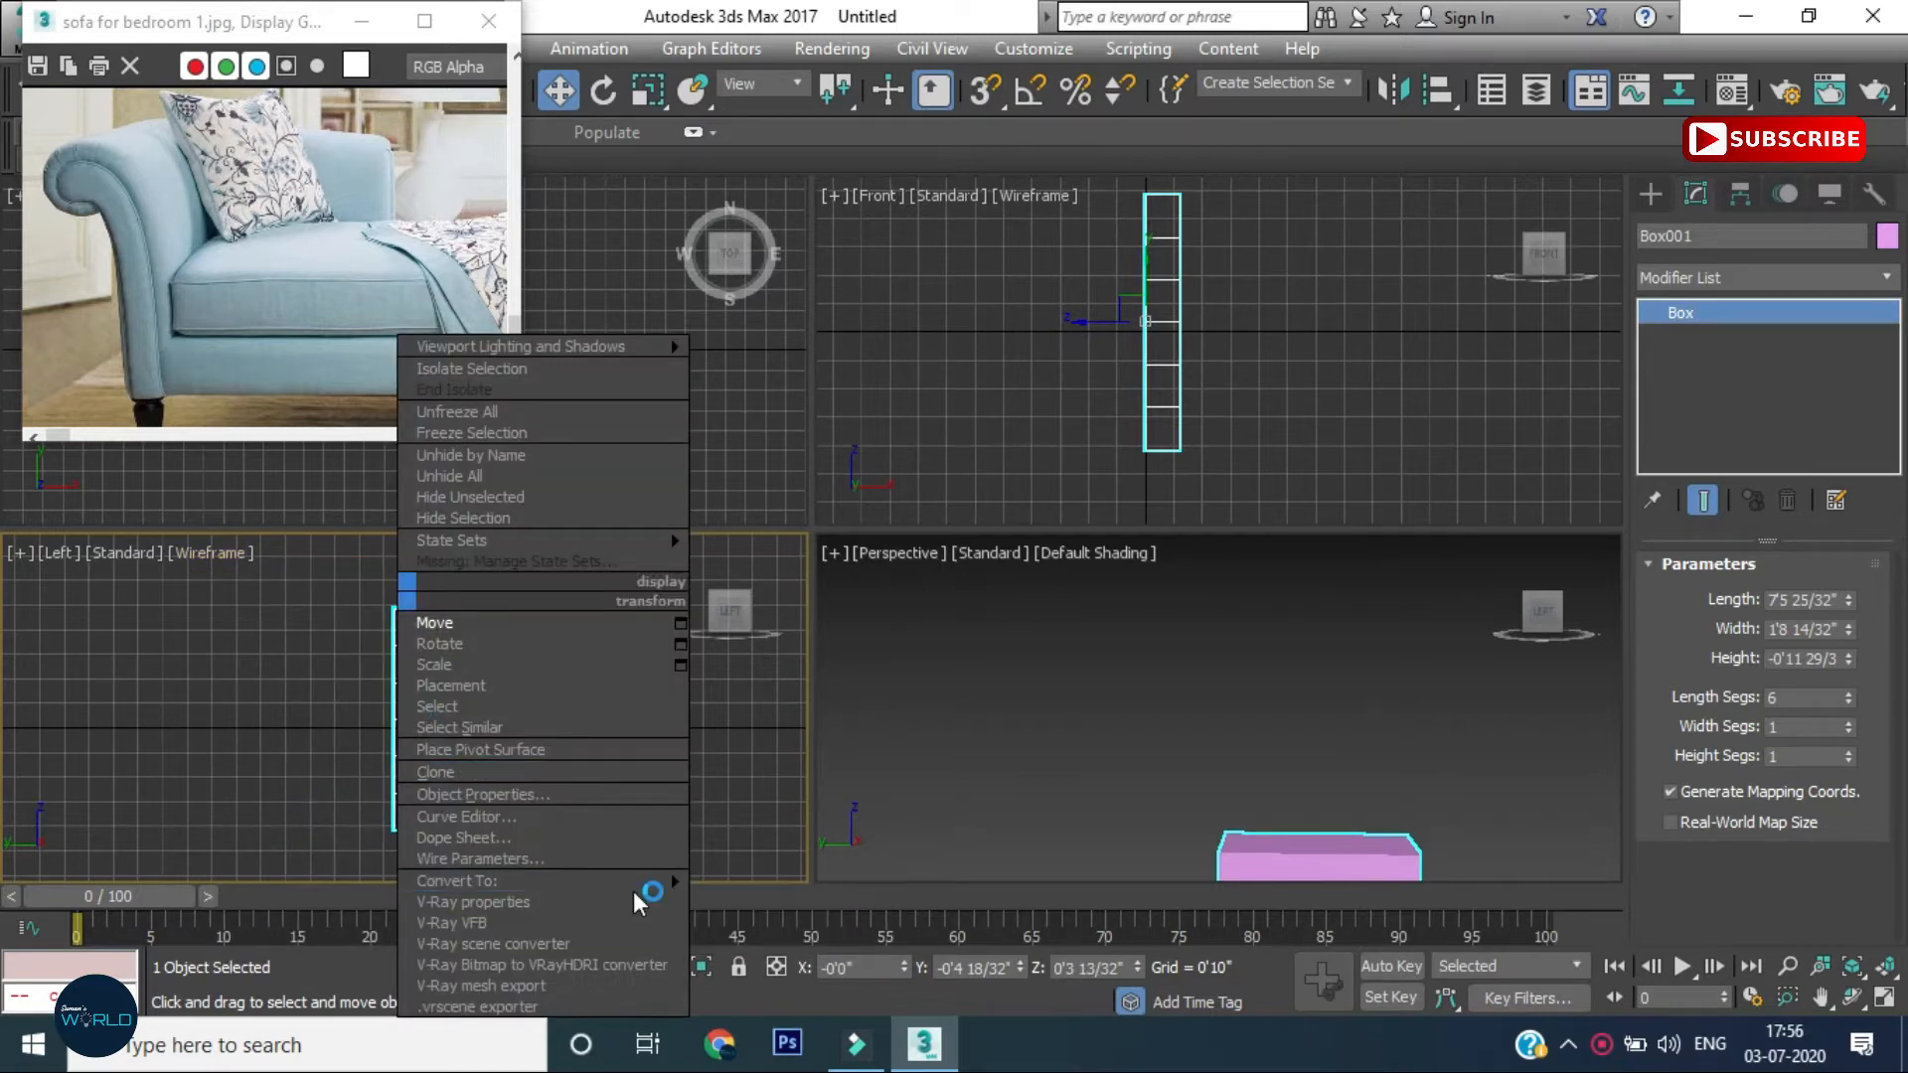
{"action": "left_click", "coordinate": [755, 902]}
{"action": "left_click", "coordinate": [1652, 311]}
{"action": "left_click", "coordinate": [1703, 338]}
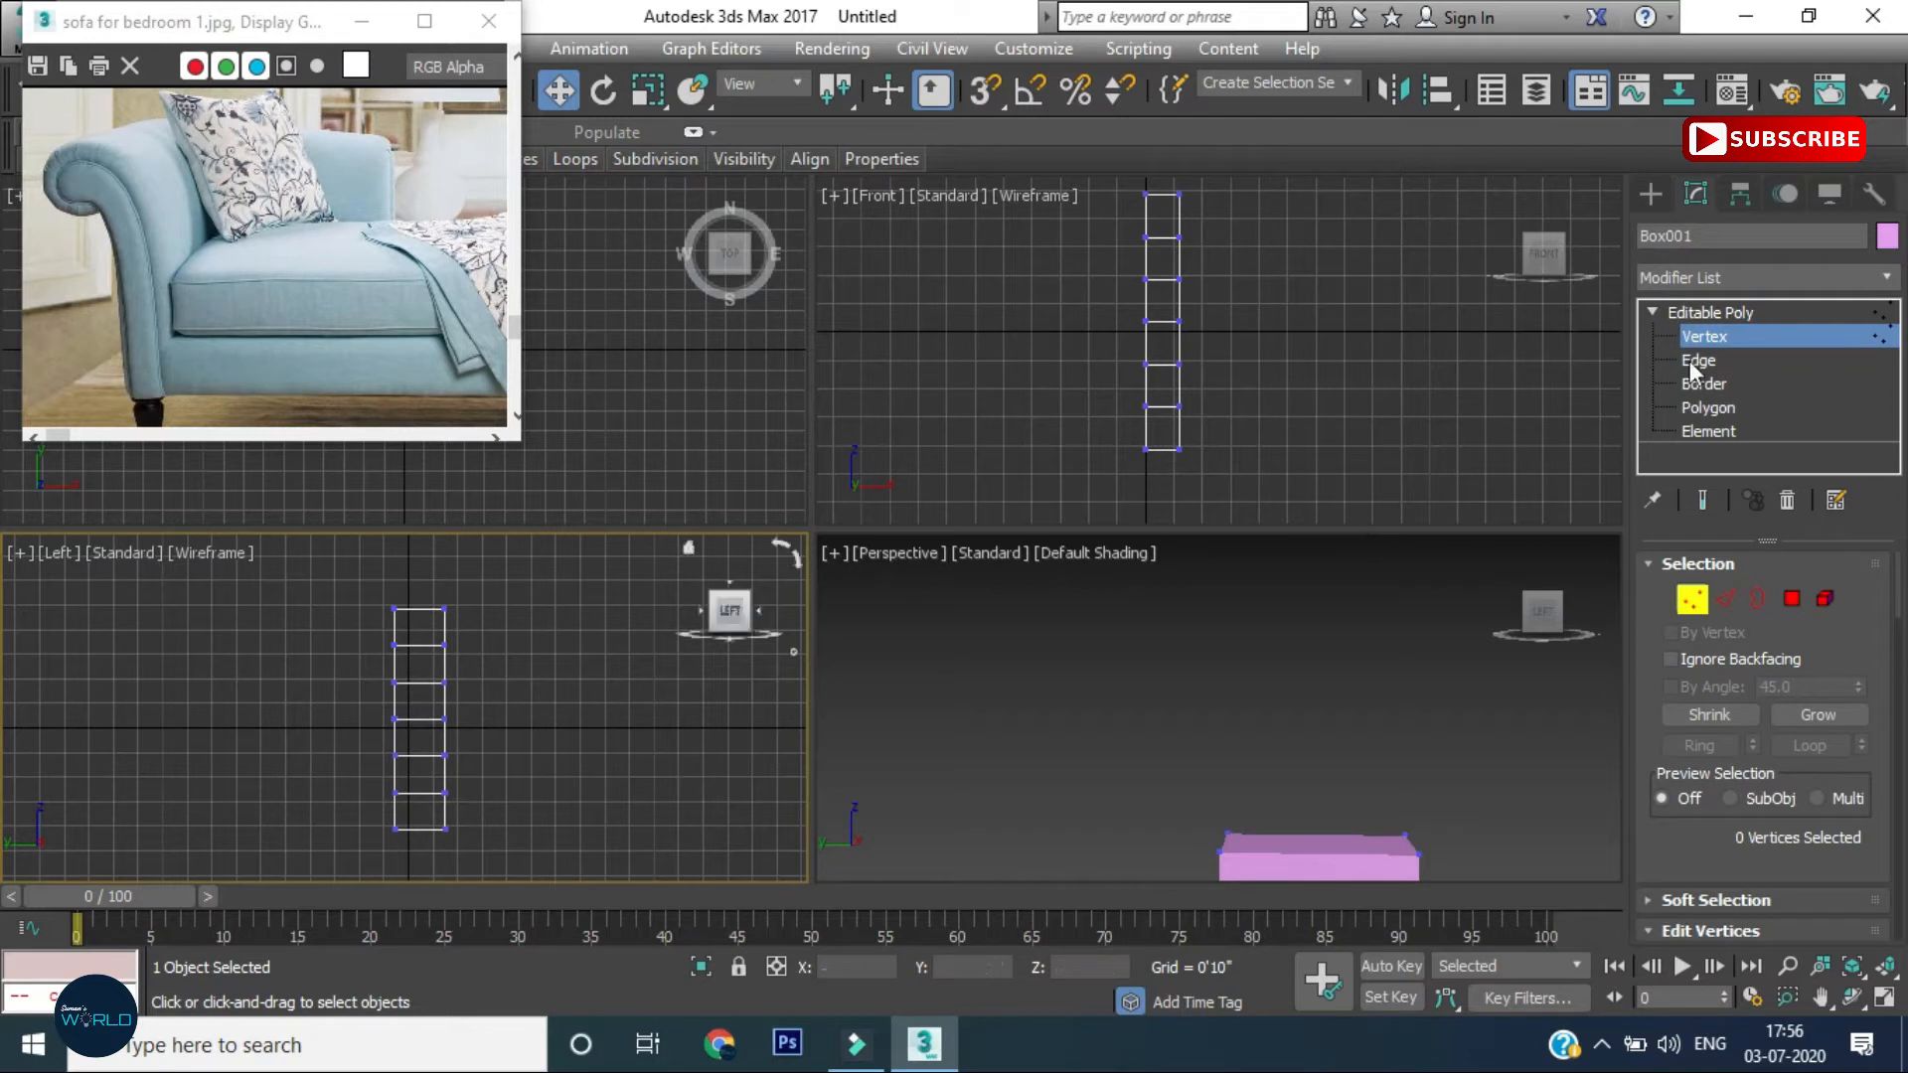
{"action": "left_click", "coordinate": [1708, 407]}
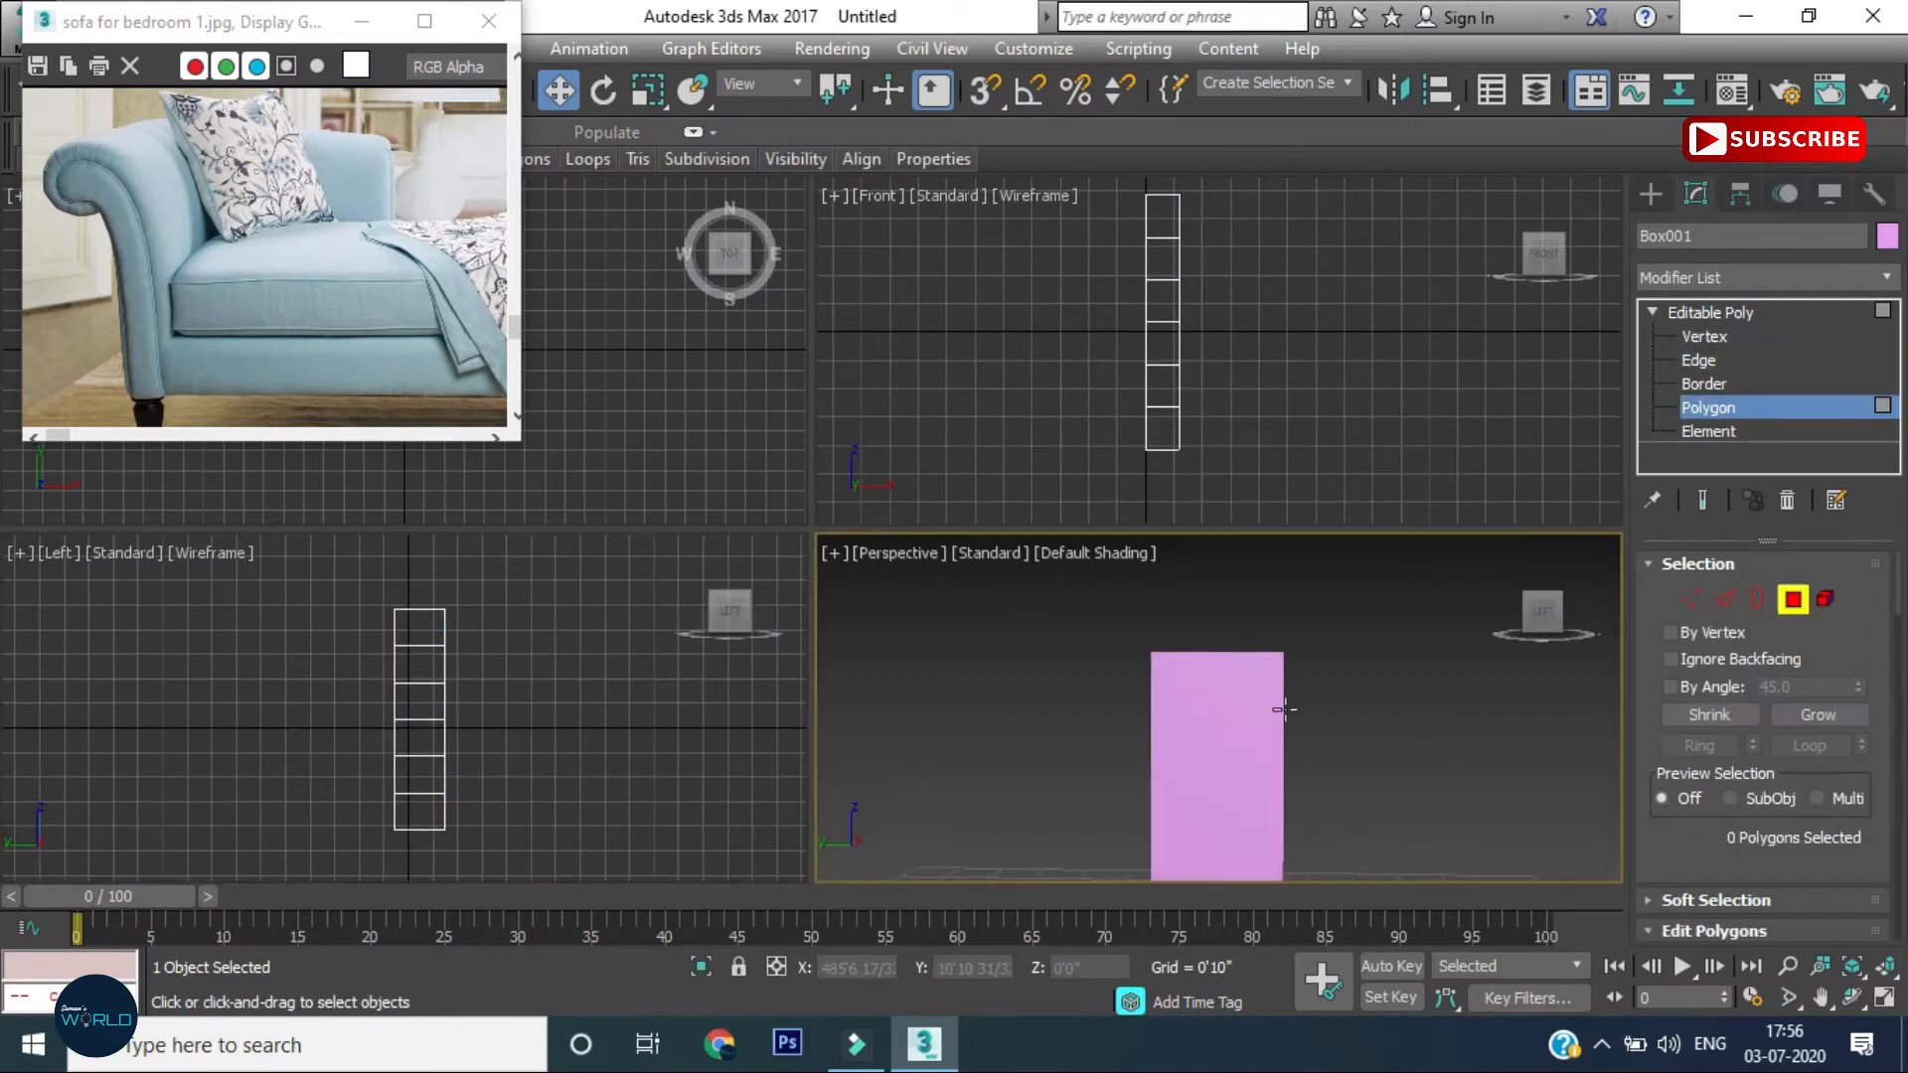
{"action": "middle_click_drag", "start_coordinate": [1289, 719], "coordinate": [1290, 758], "text": "alt"}
{"action": "left_click", "coordinate": [1232, 671]}
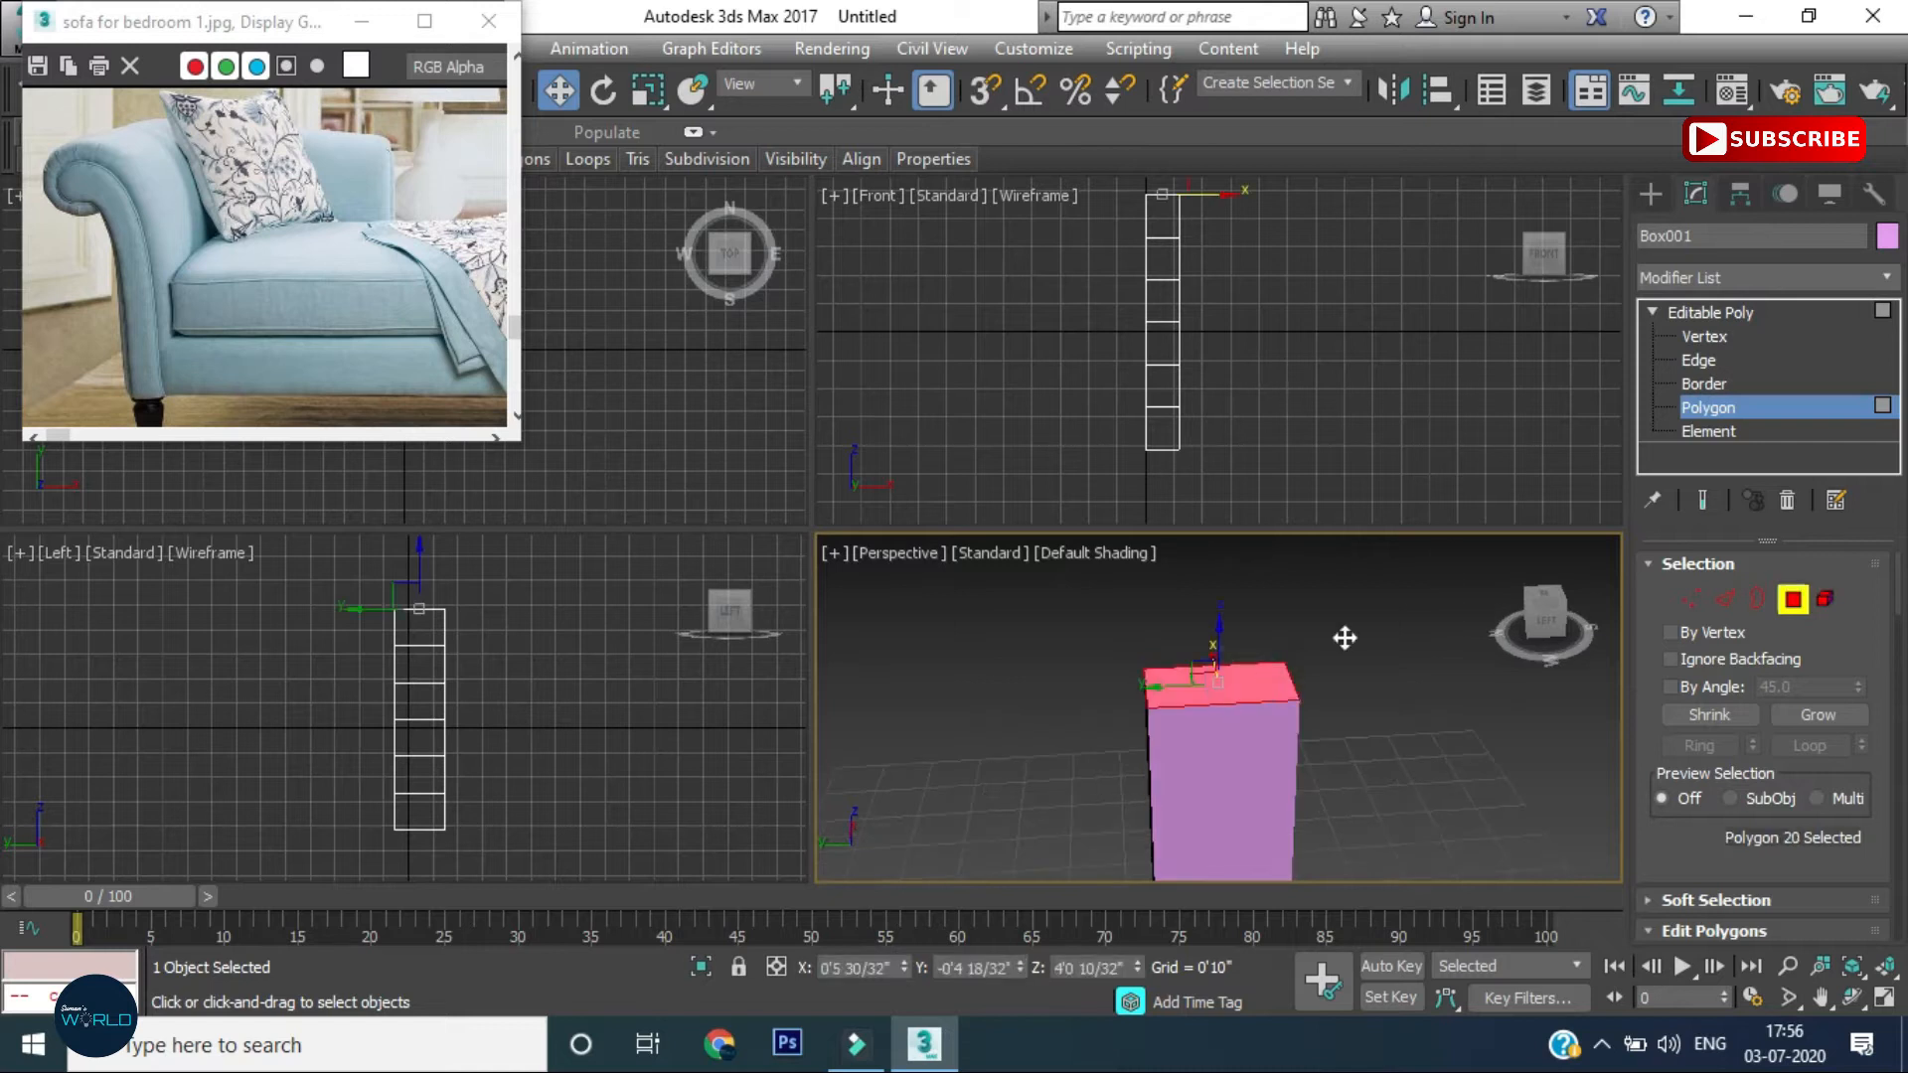
{"action": "key", "text": "Delete"}
Rotate the box's open top border about 15 degrees and extend it upward and outward into a curved sofa arm in the Left view
{"action": "left_click", "coordinate": [1704, 337]}
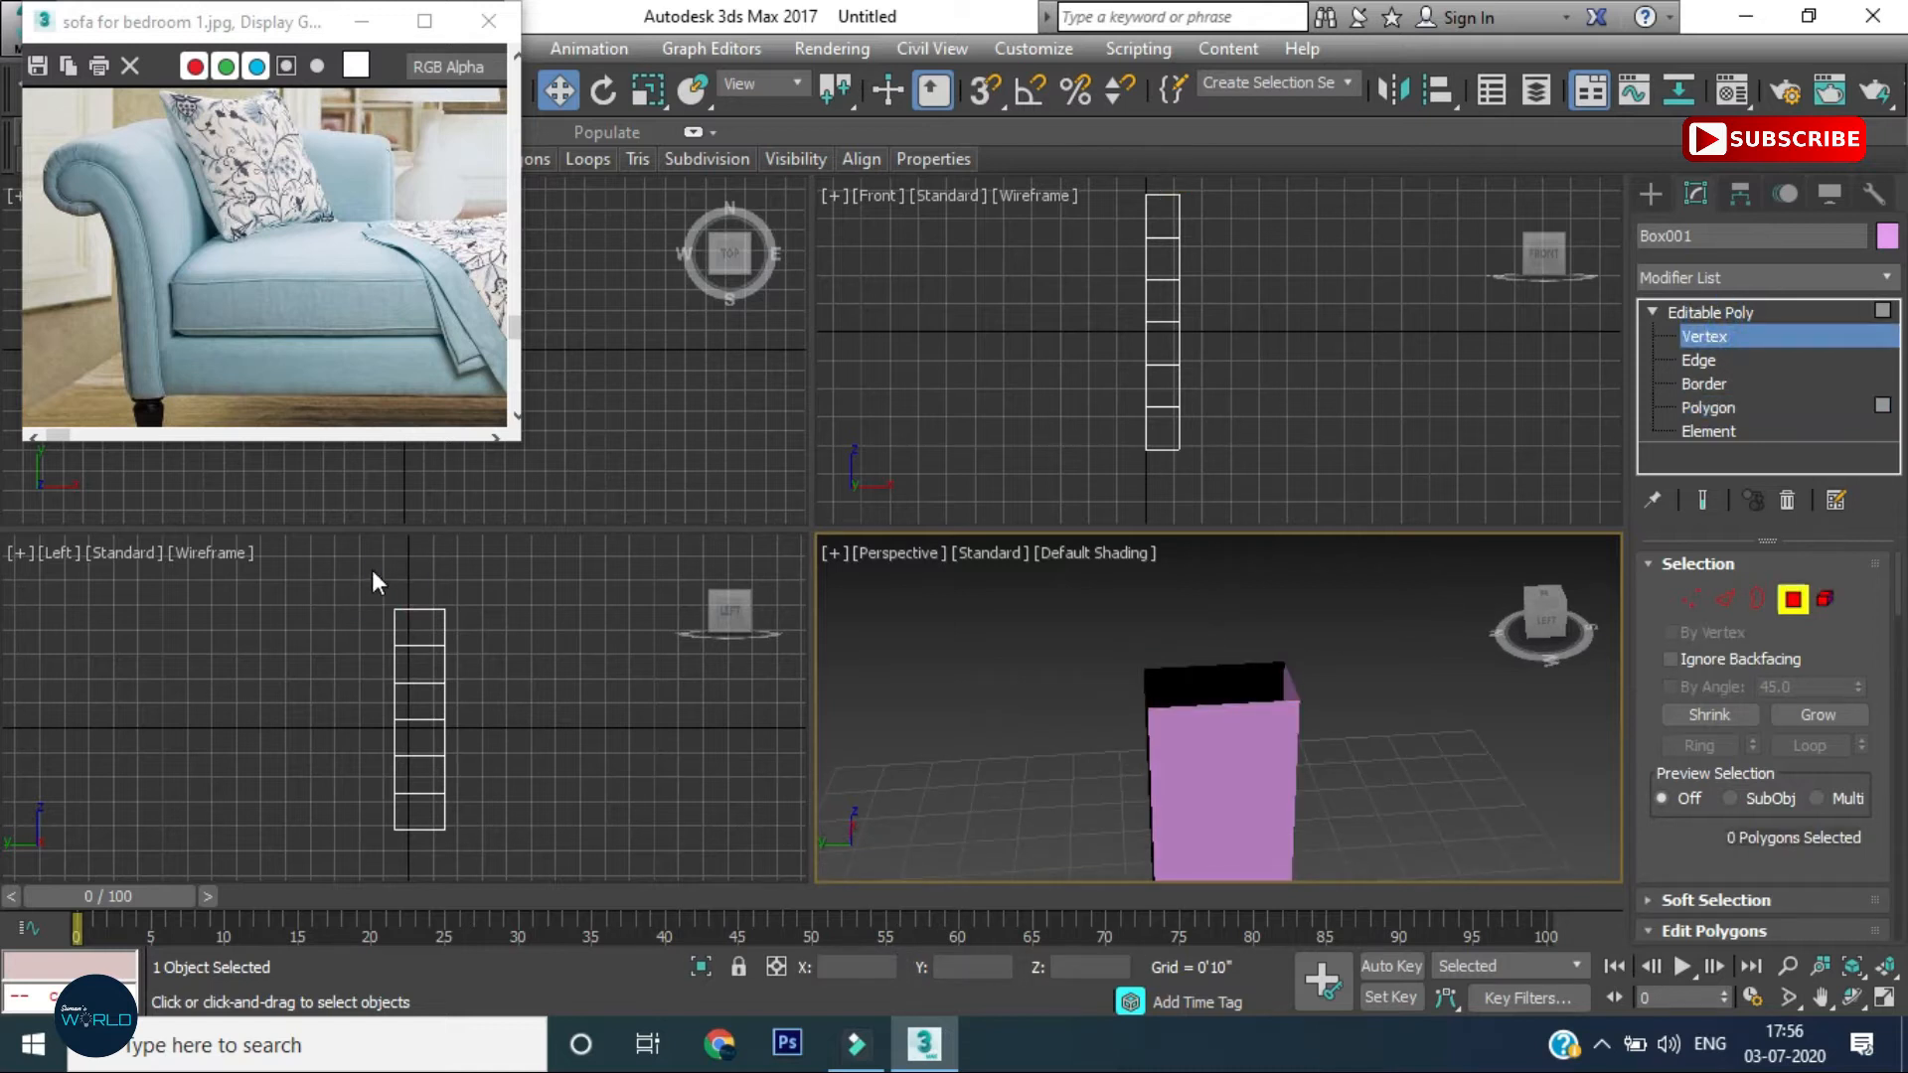
{"action": "mouse_move", "coordinate": [495, 648]}
{"action": "left_mouse_down"}
{"action": "mouse_move", "coordinate": [359, 596]}
{"action": "mouse_move", "coordinate": [386, 578]}
{"action": "mouse_move", "coordinate": [477, 640]}
{"action": "left_mouse_up"}
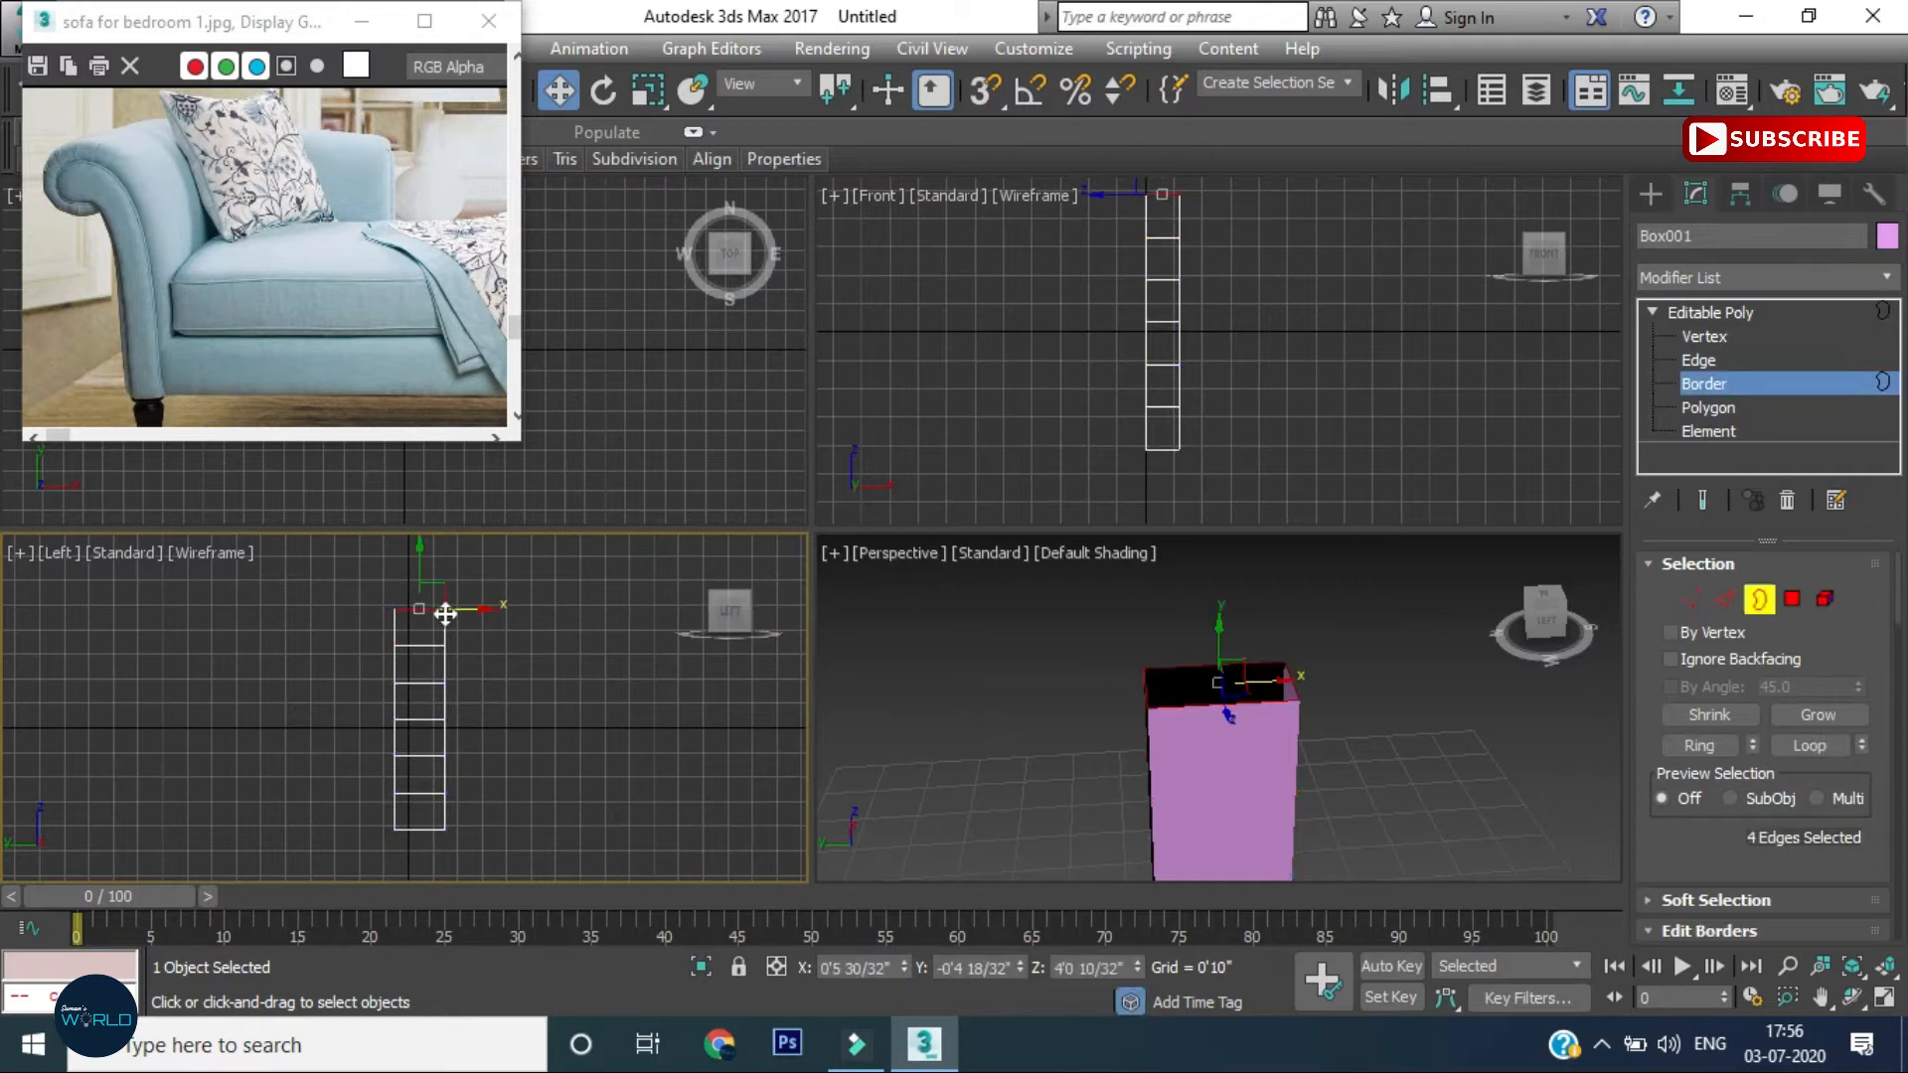
{"action": "key", "text": "e"}
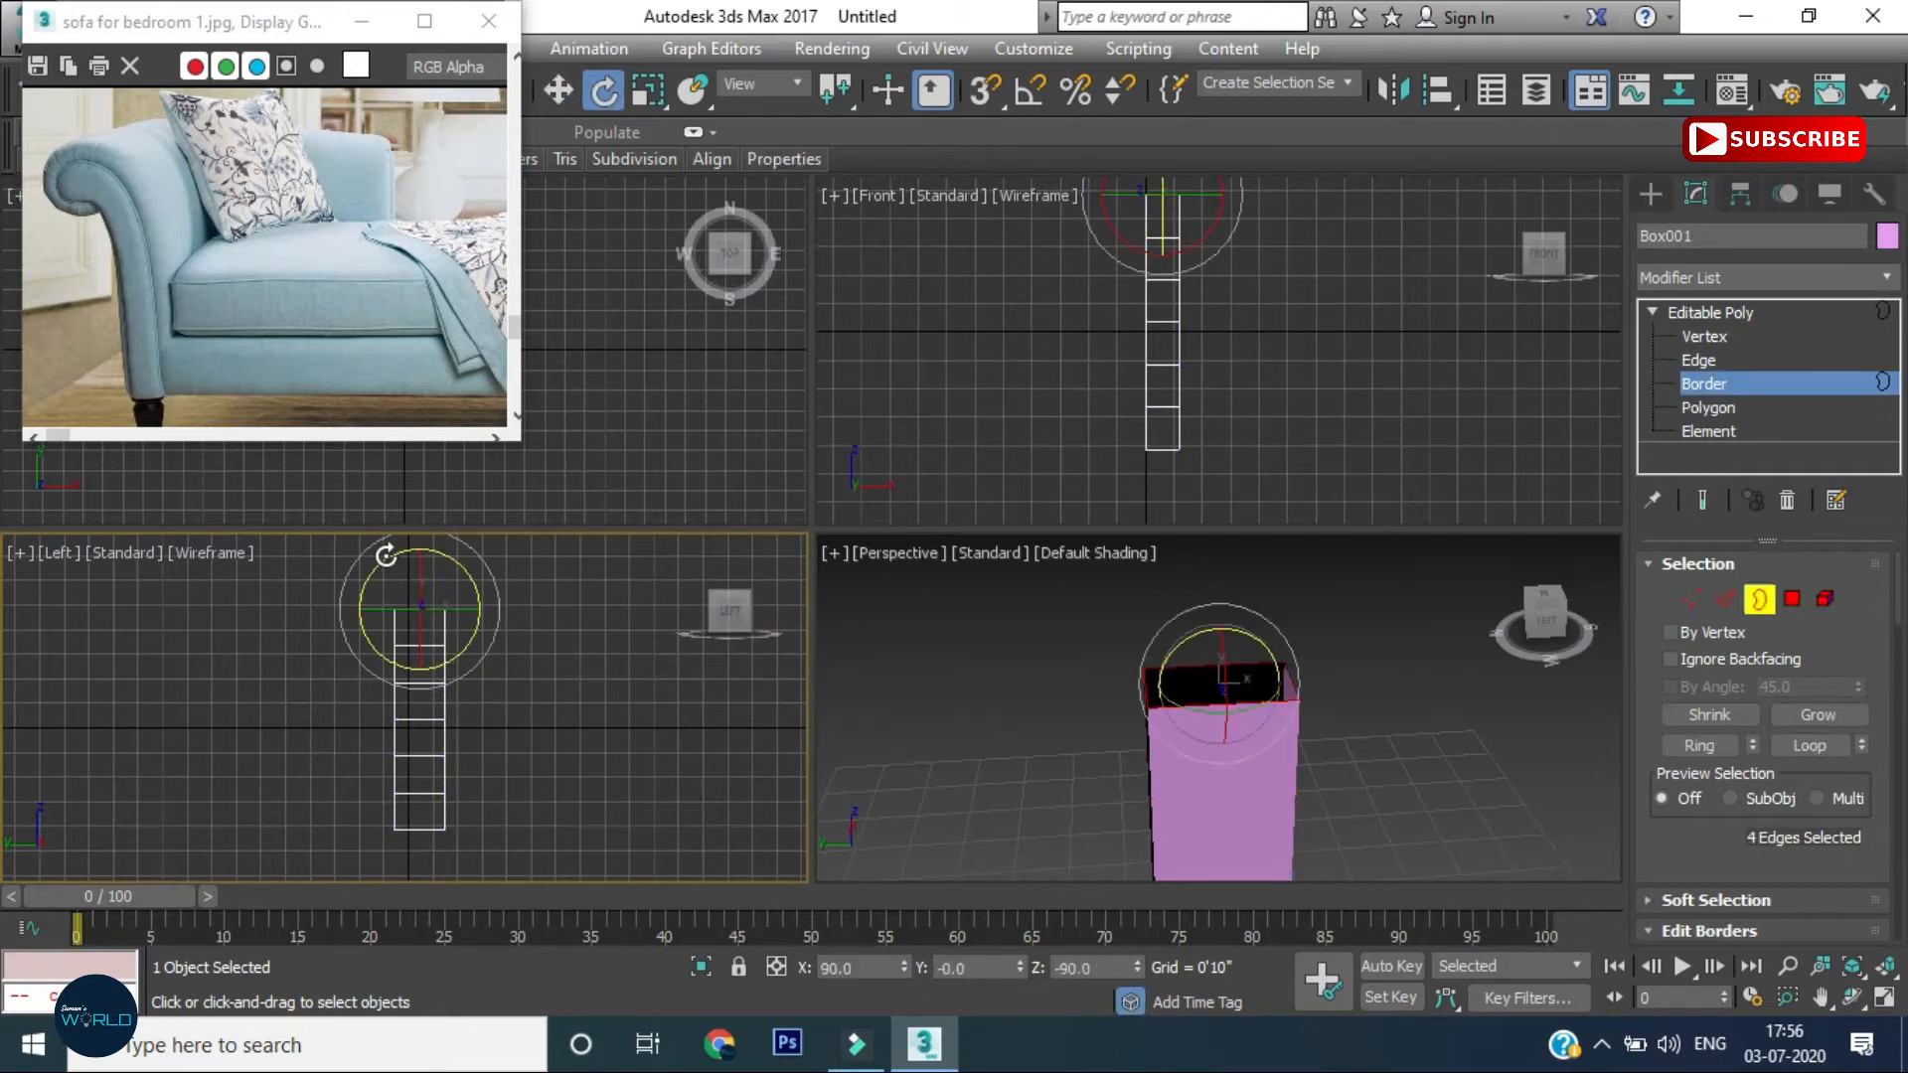
{"action": "left_click_drag", "start_coordinate": [383, 553], "coordinate": [370, 595]}
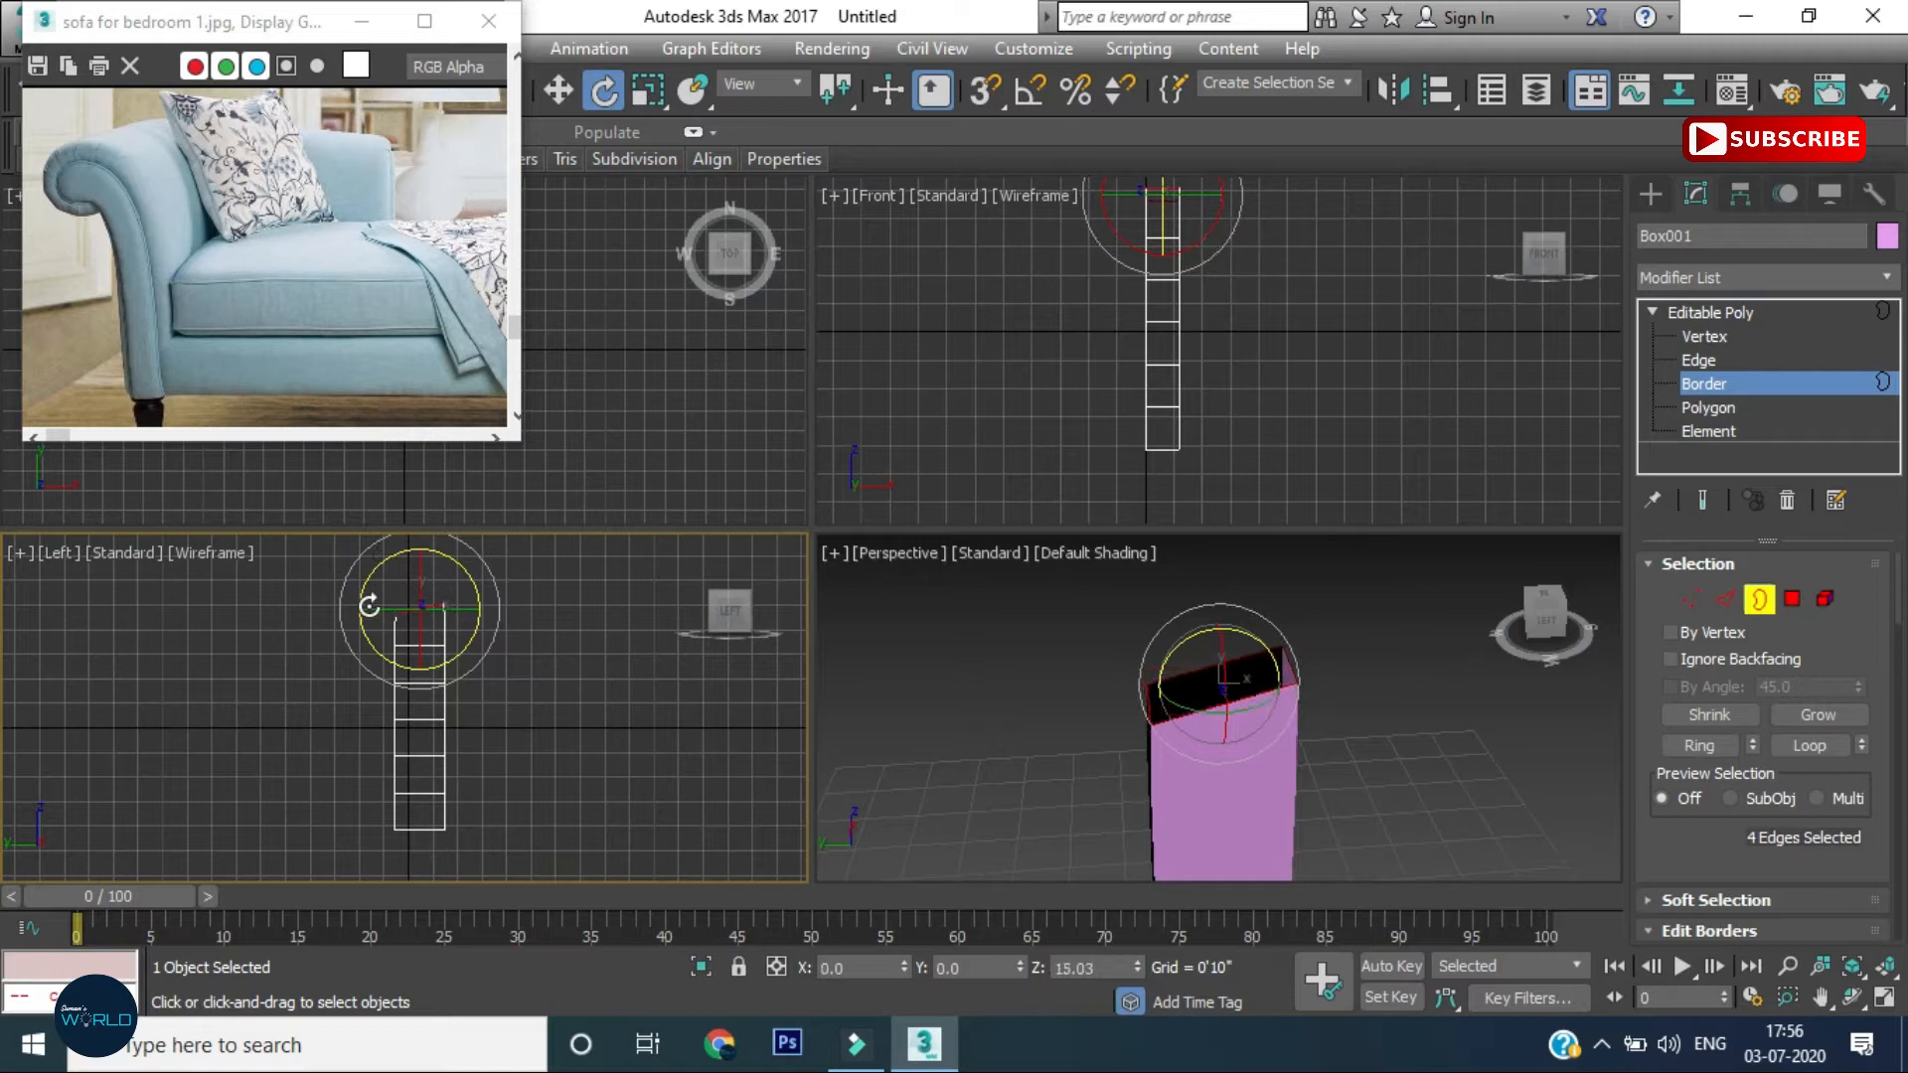
{"action": "key", "text": "w"}
{"action": "left_click_drag", "start_coordinate": [424, 580], "coordinate": [382, 525]}
{"action": "key", "text": "e"}
{"action": "key", "text": "w"}
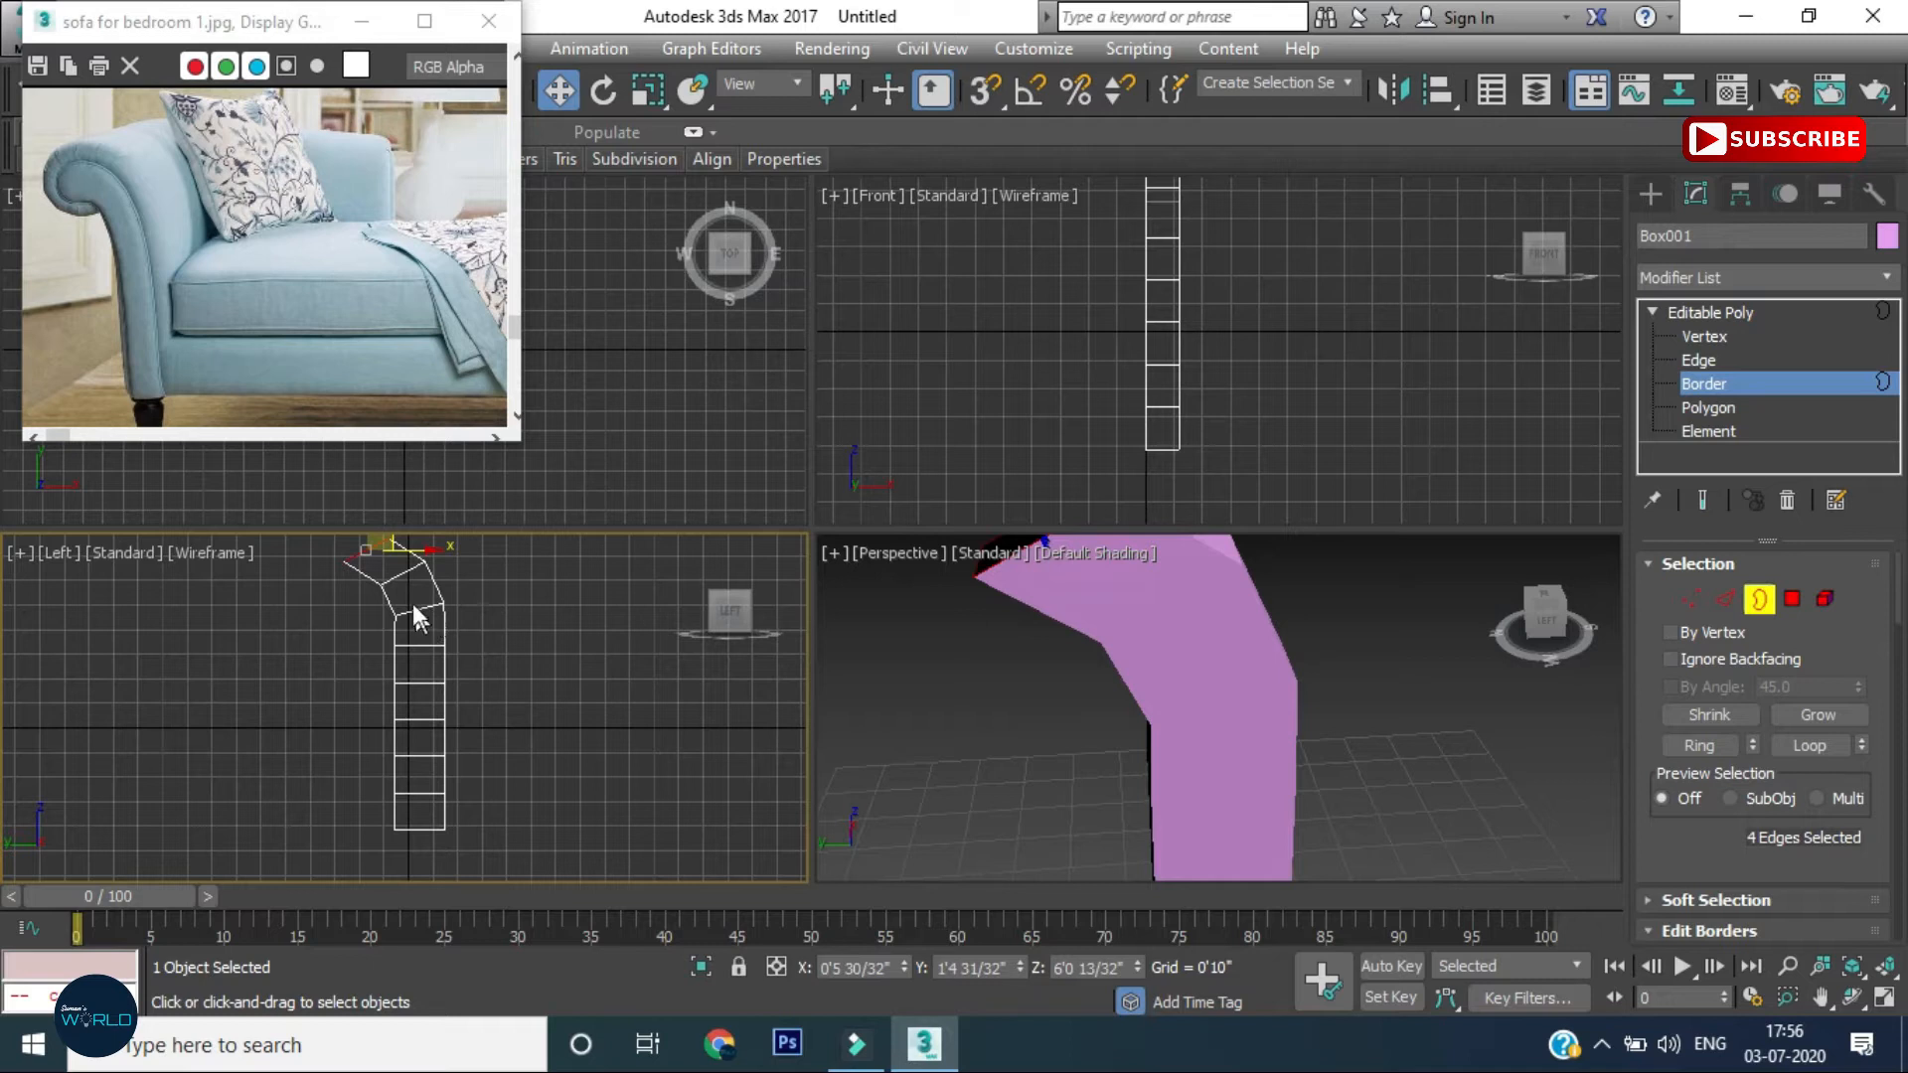
Undo the last change, leave border editing and delete the bent box
{"action": "left_click", "coordinate": [516, 582]}
{"action": "key", "text": "ctrl+z"}
{"action": "key", "text": "3"}
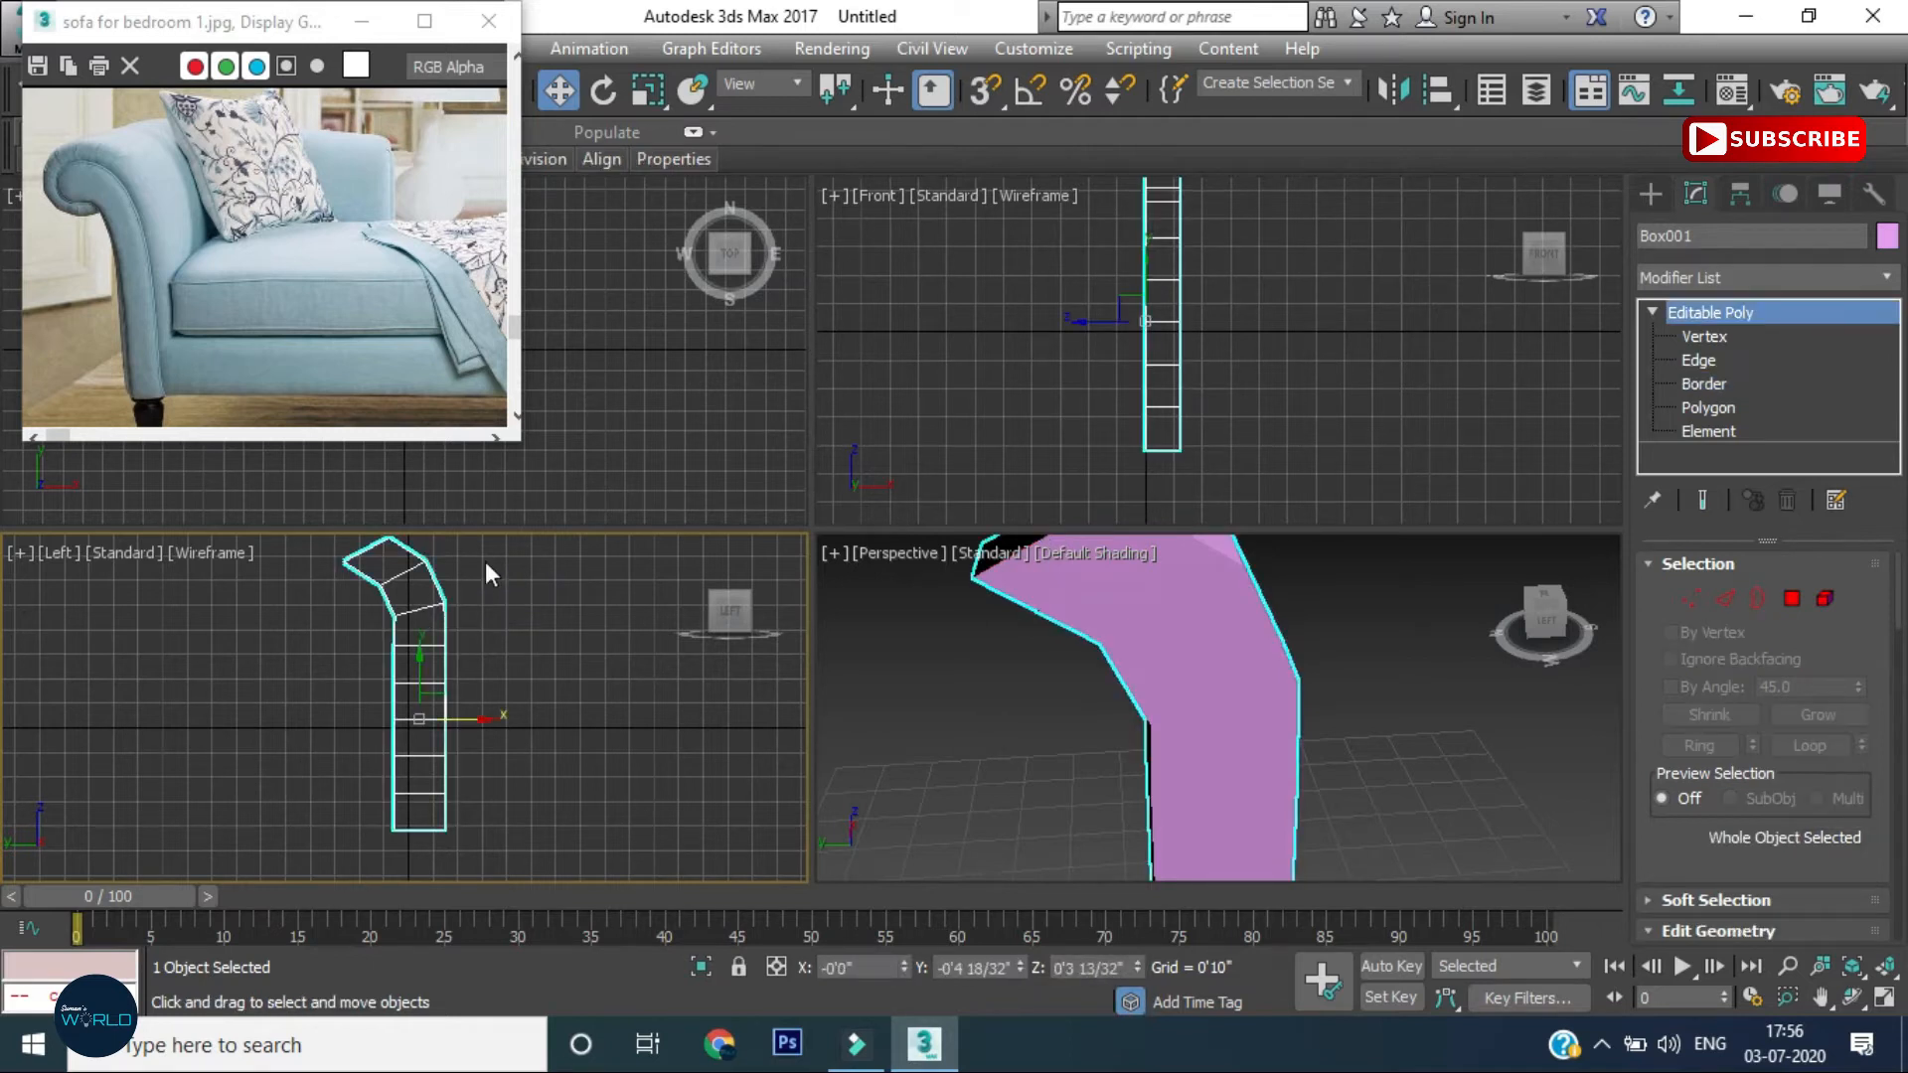
{"action": "key", "text": "Delete"}
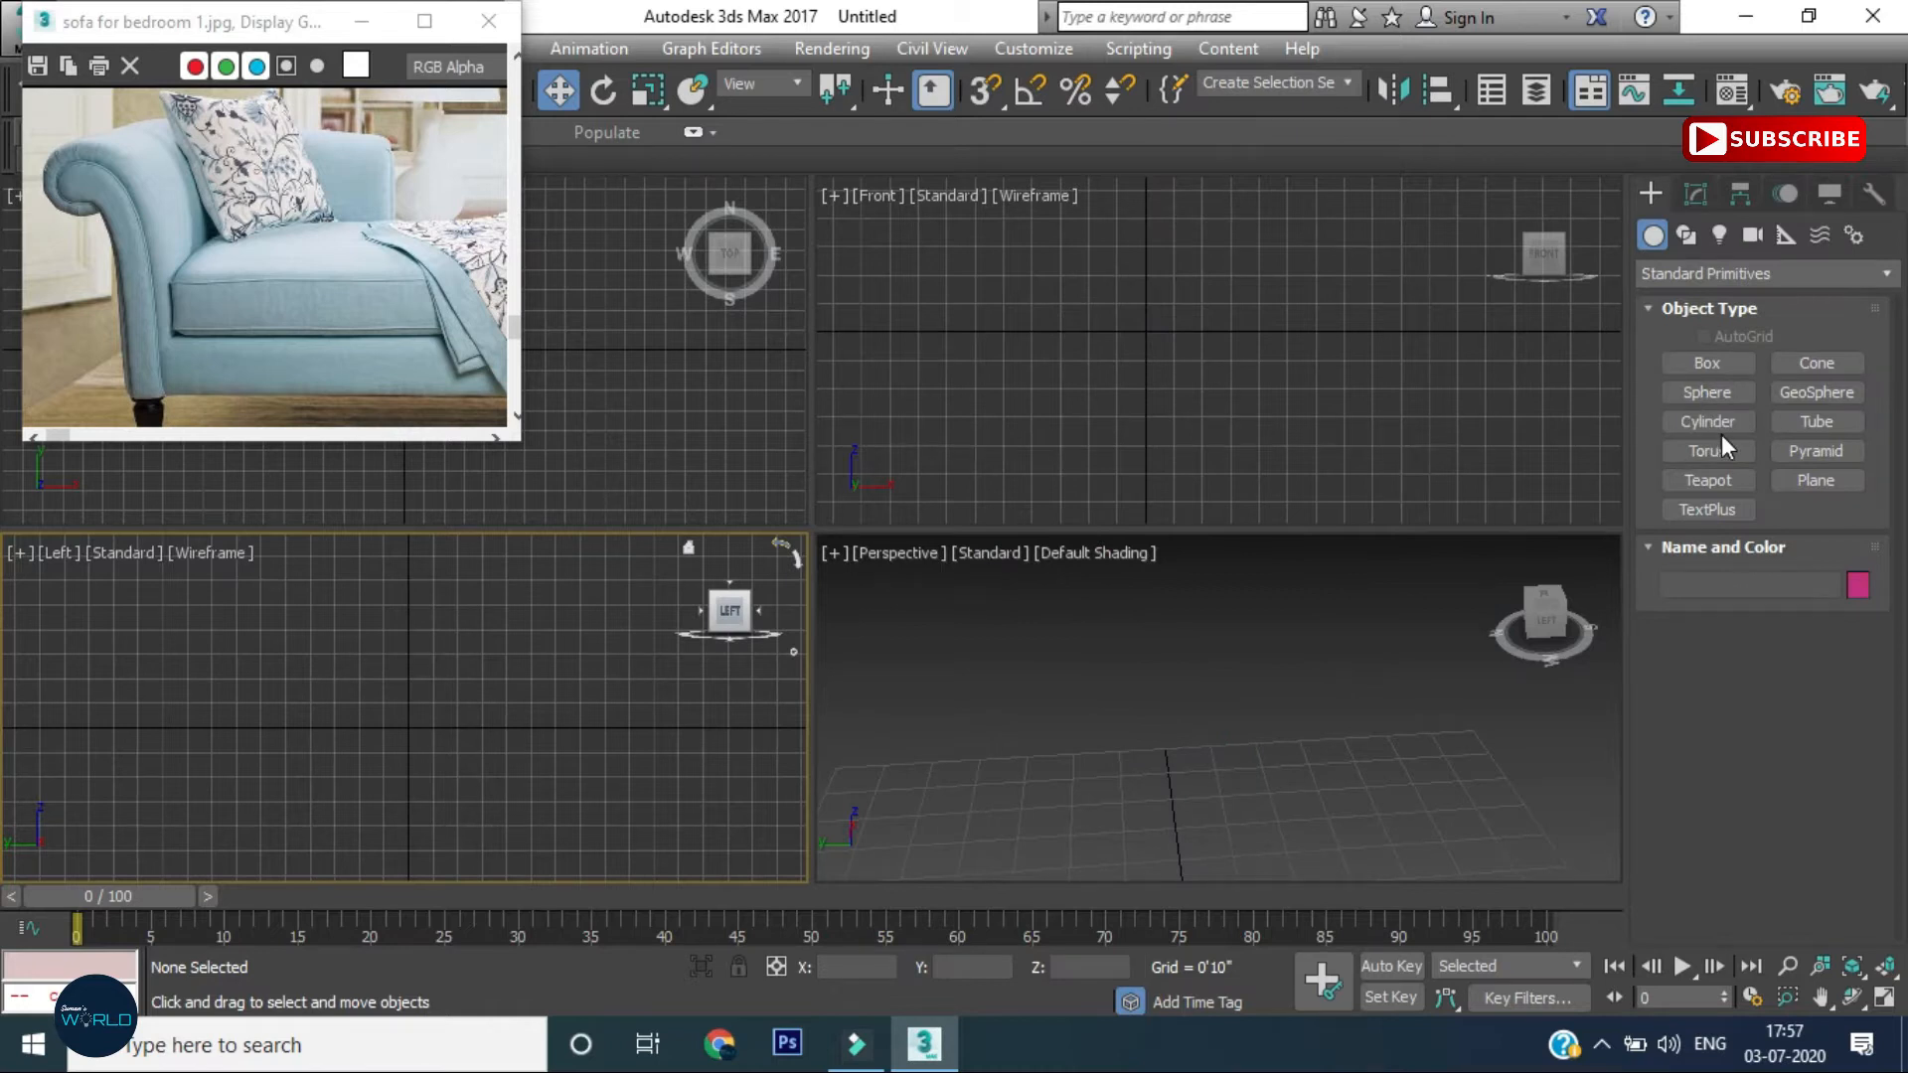
Create a six-sided cylinder in the Left view with a radius of about 3' and a height of about 4'3"
{"action": "left_click", "coordinate": [1734, 423]}
{"action": "left_click_drag", "start_coordinate": [288, 660], "coordinate": [361, 709]}
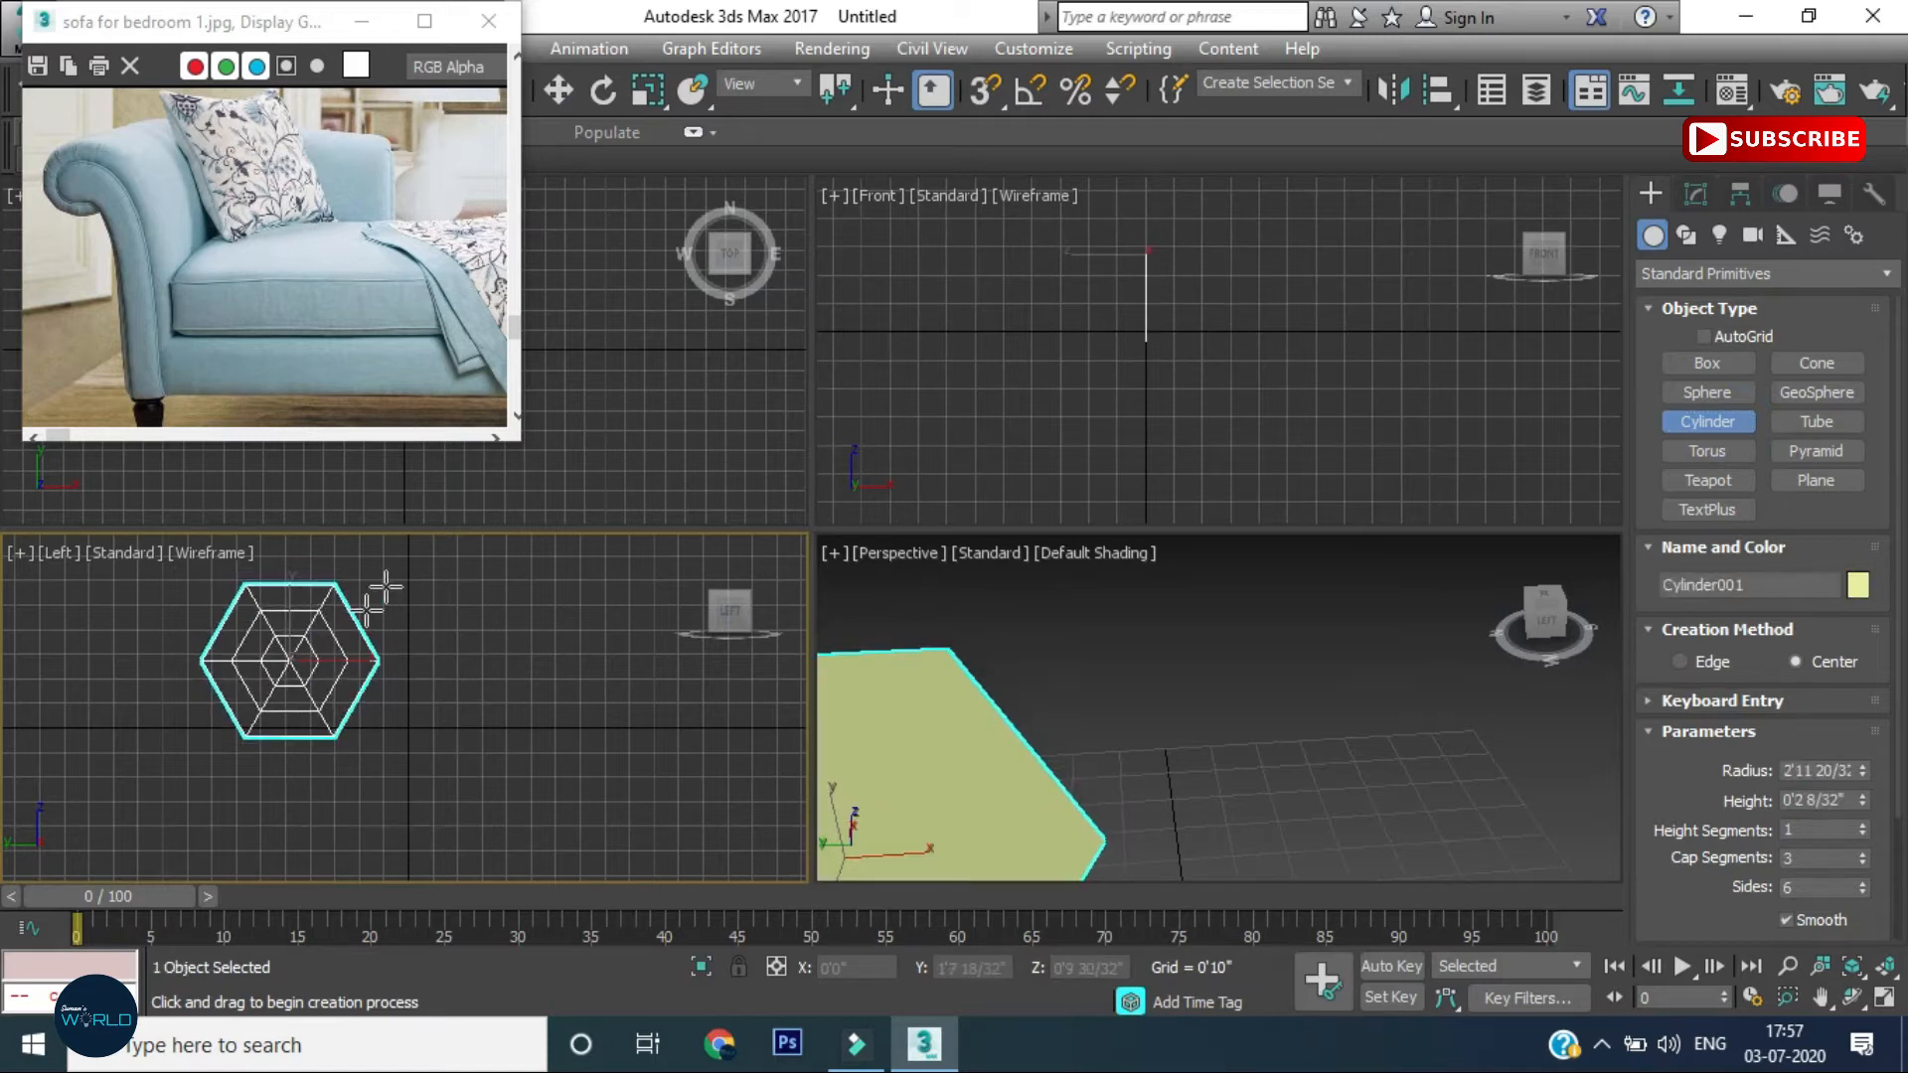
{"action": "left_click", "coordinate": [421, 651]}
{"action": "key", "text": "w"}
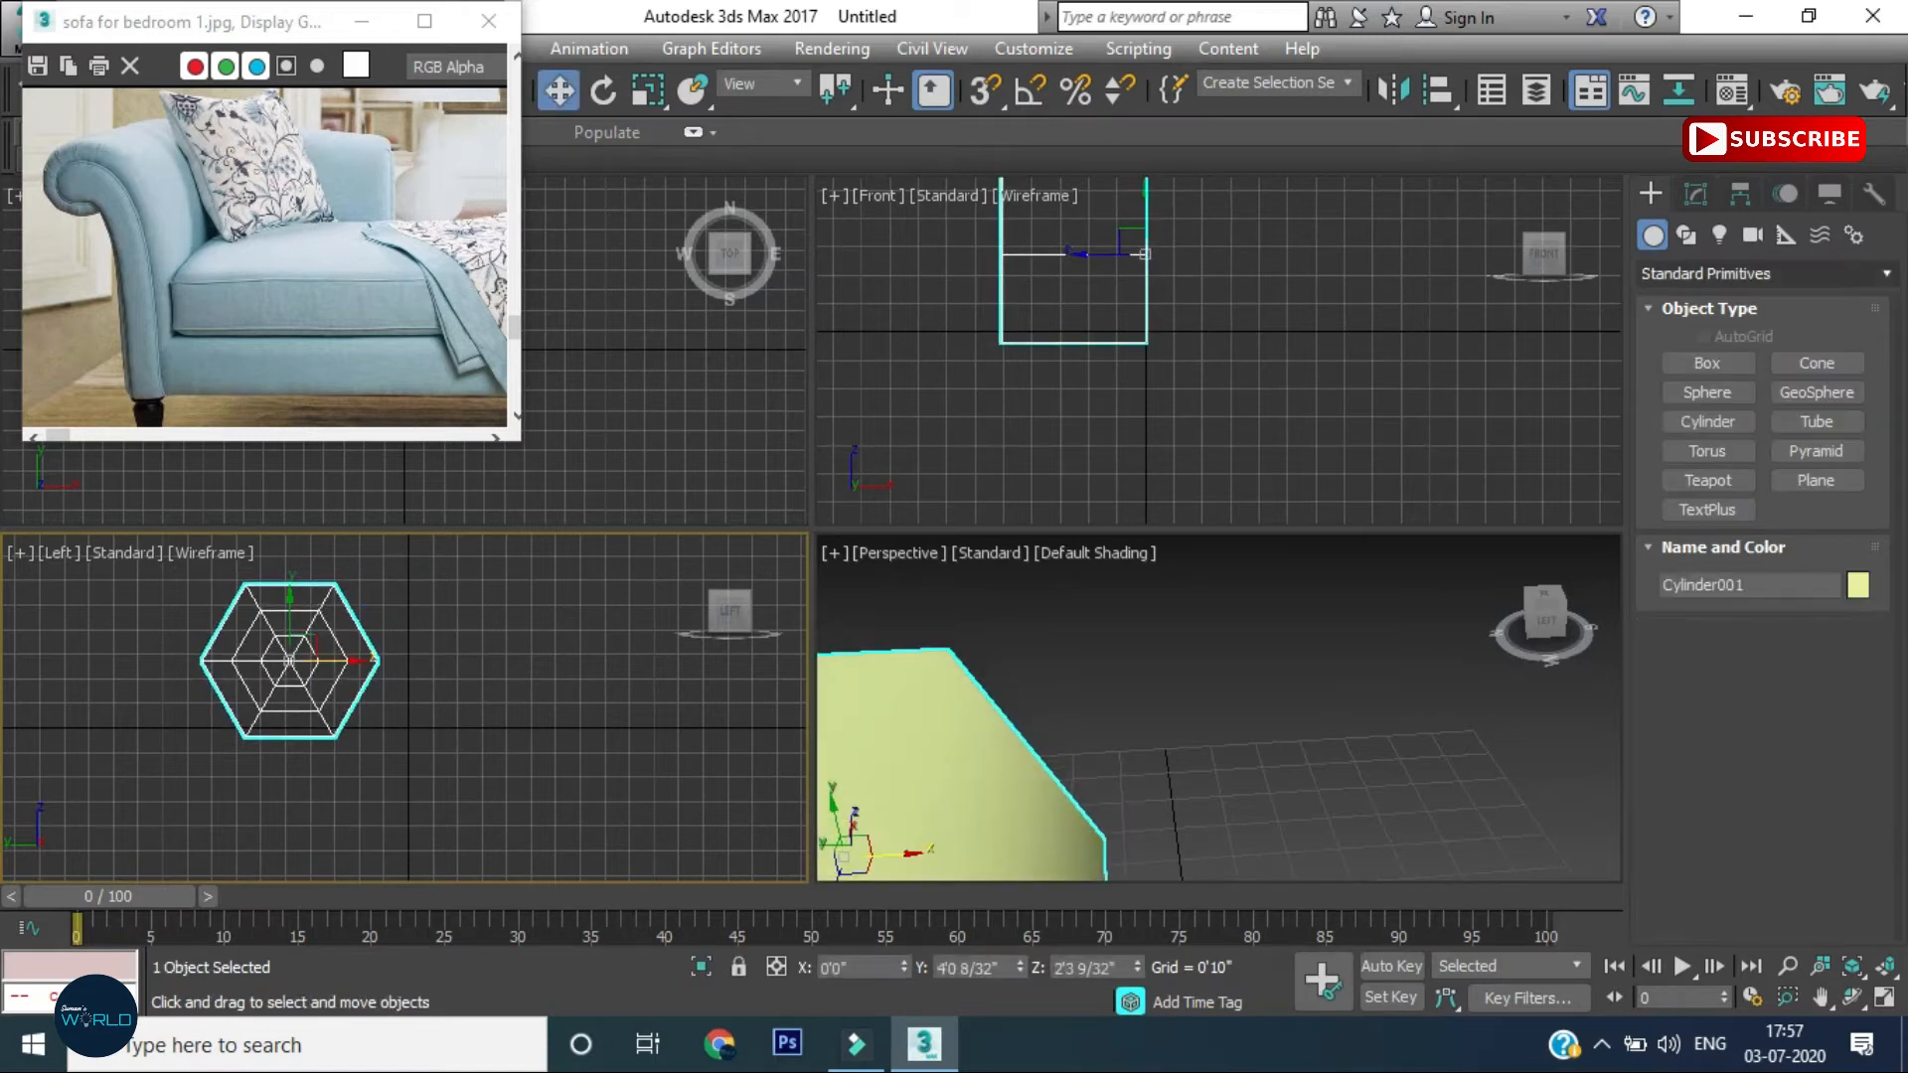
Set the cylinder's radius to 0'3" and its height to 2'0"
{"action": "left_click", "coordinate": [1696, 193]}
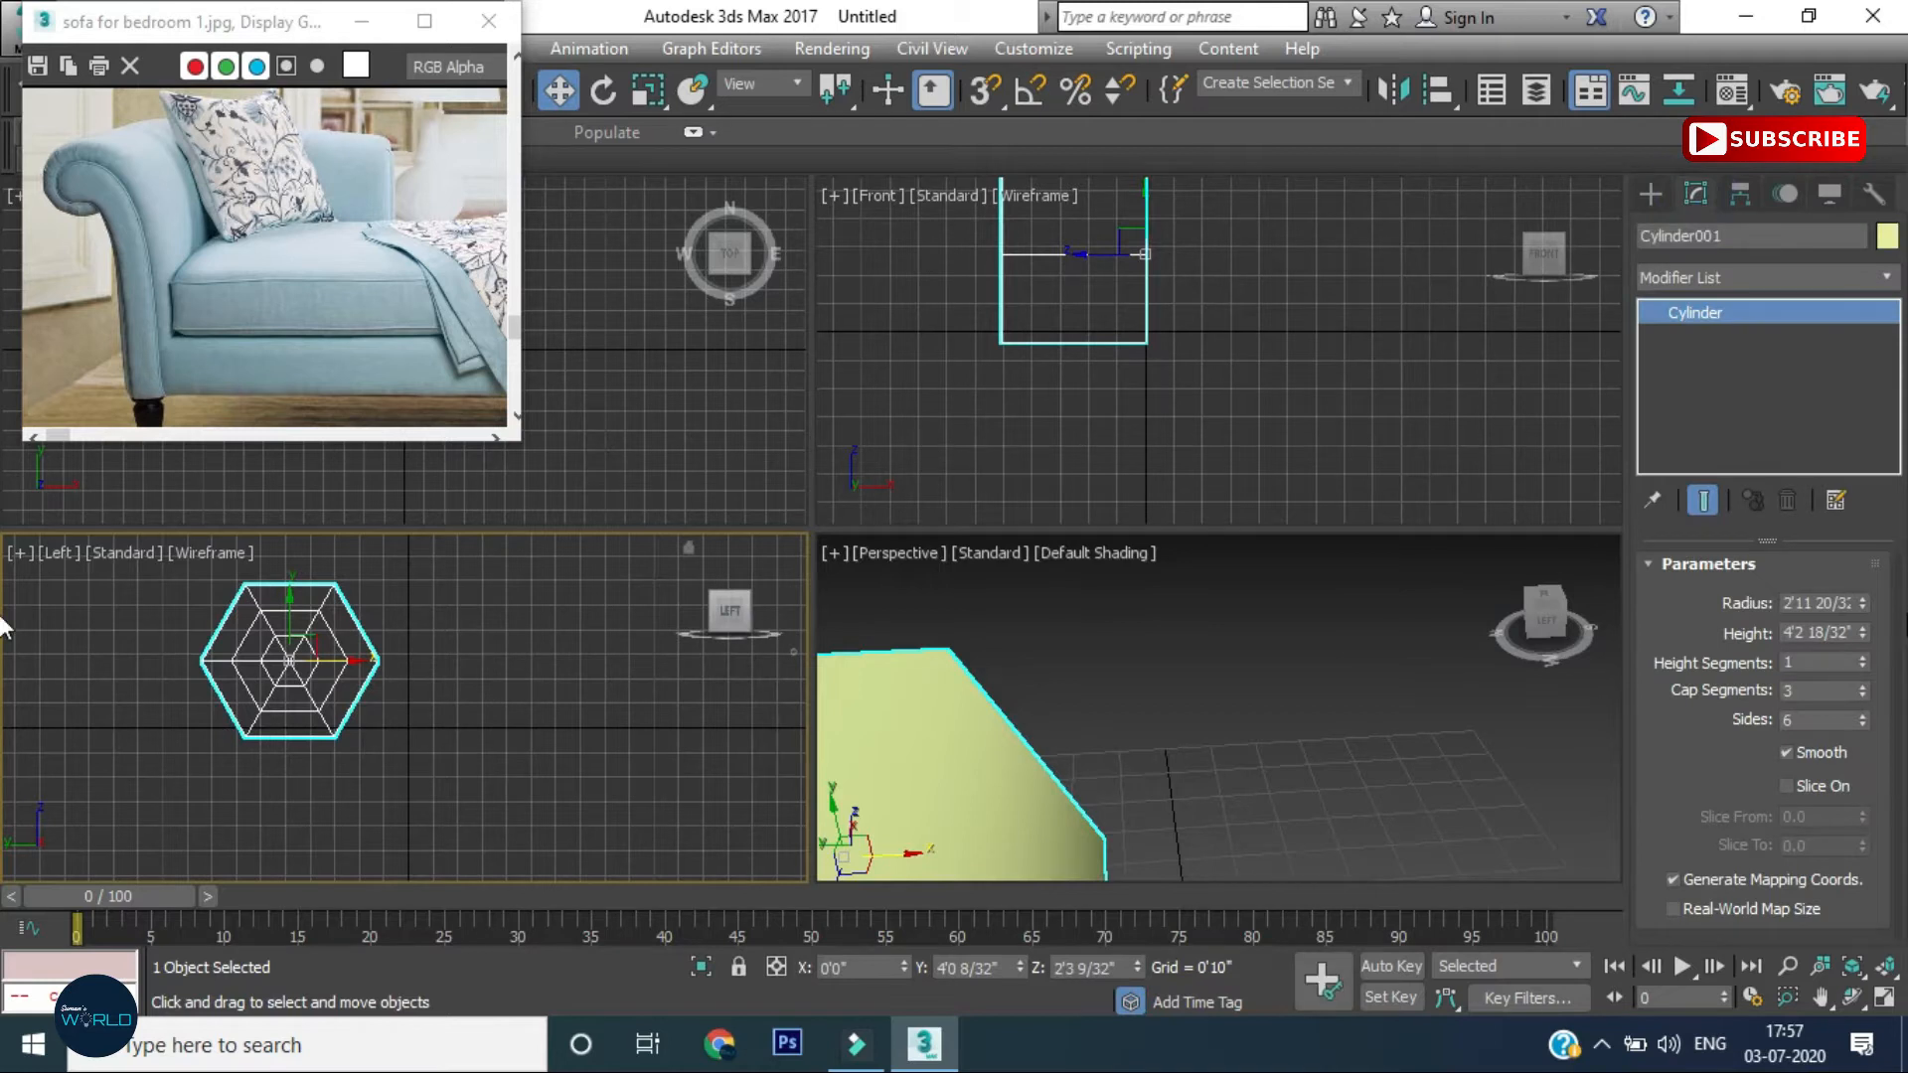
{"action": "double_click", "coordinate": [1835, 603]}
{"action": "key", "text": "BackSpace"}
{"action": "key", "text": "Return"}
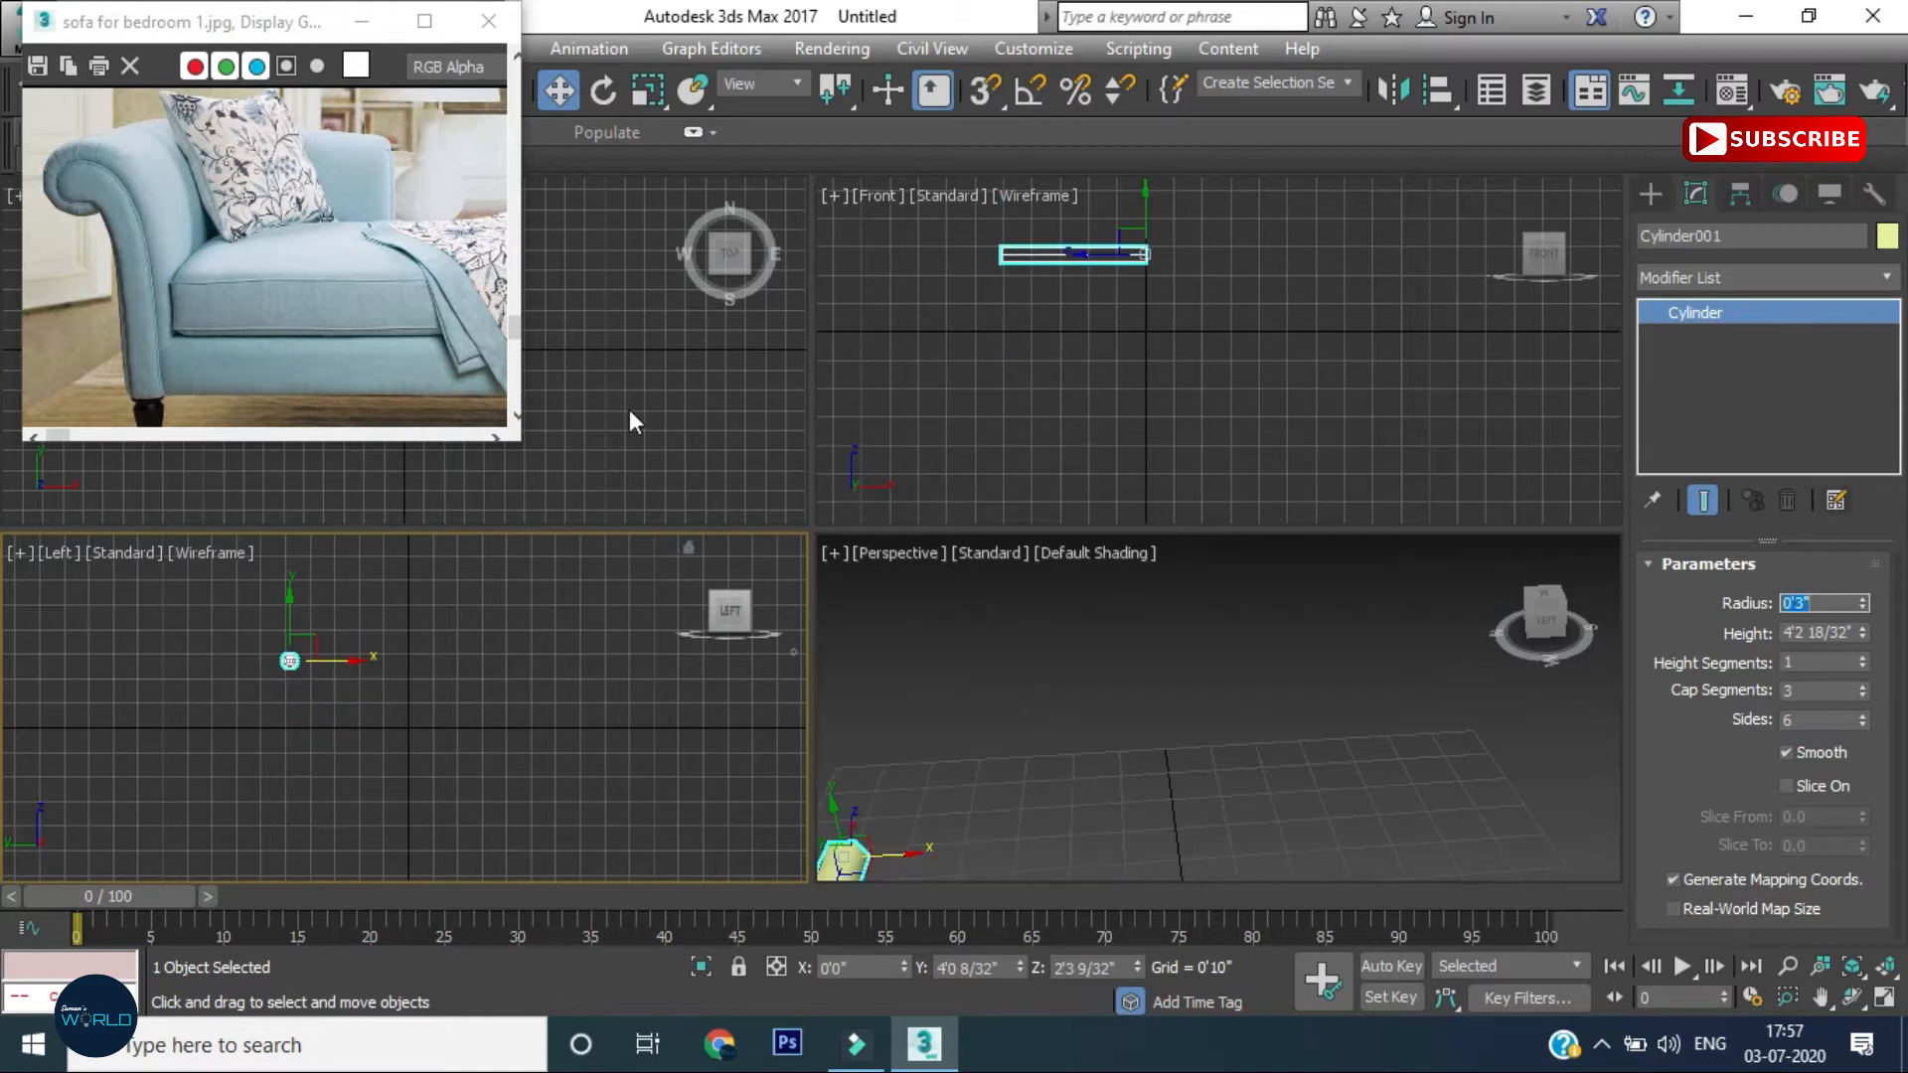
{"action": "scroll", "coordinate": [306, 672], "scroll_direction": "up", "scroll_amount": 5}
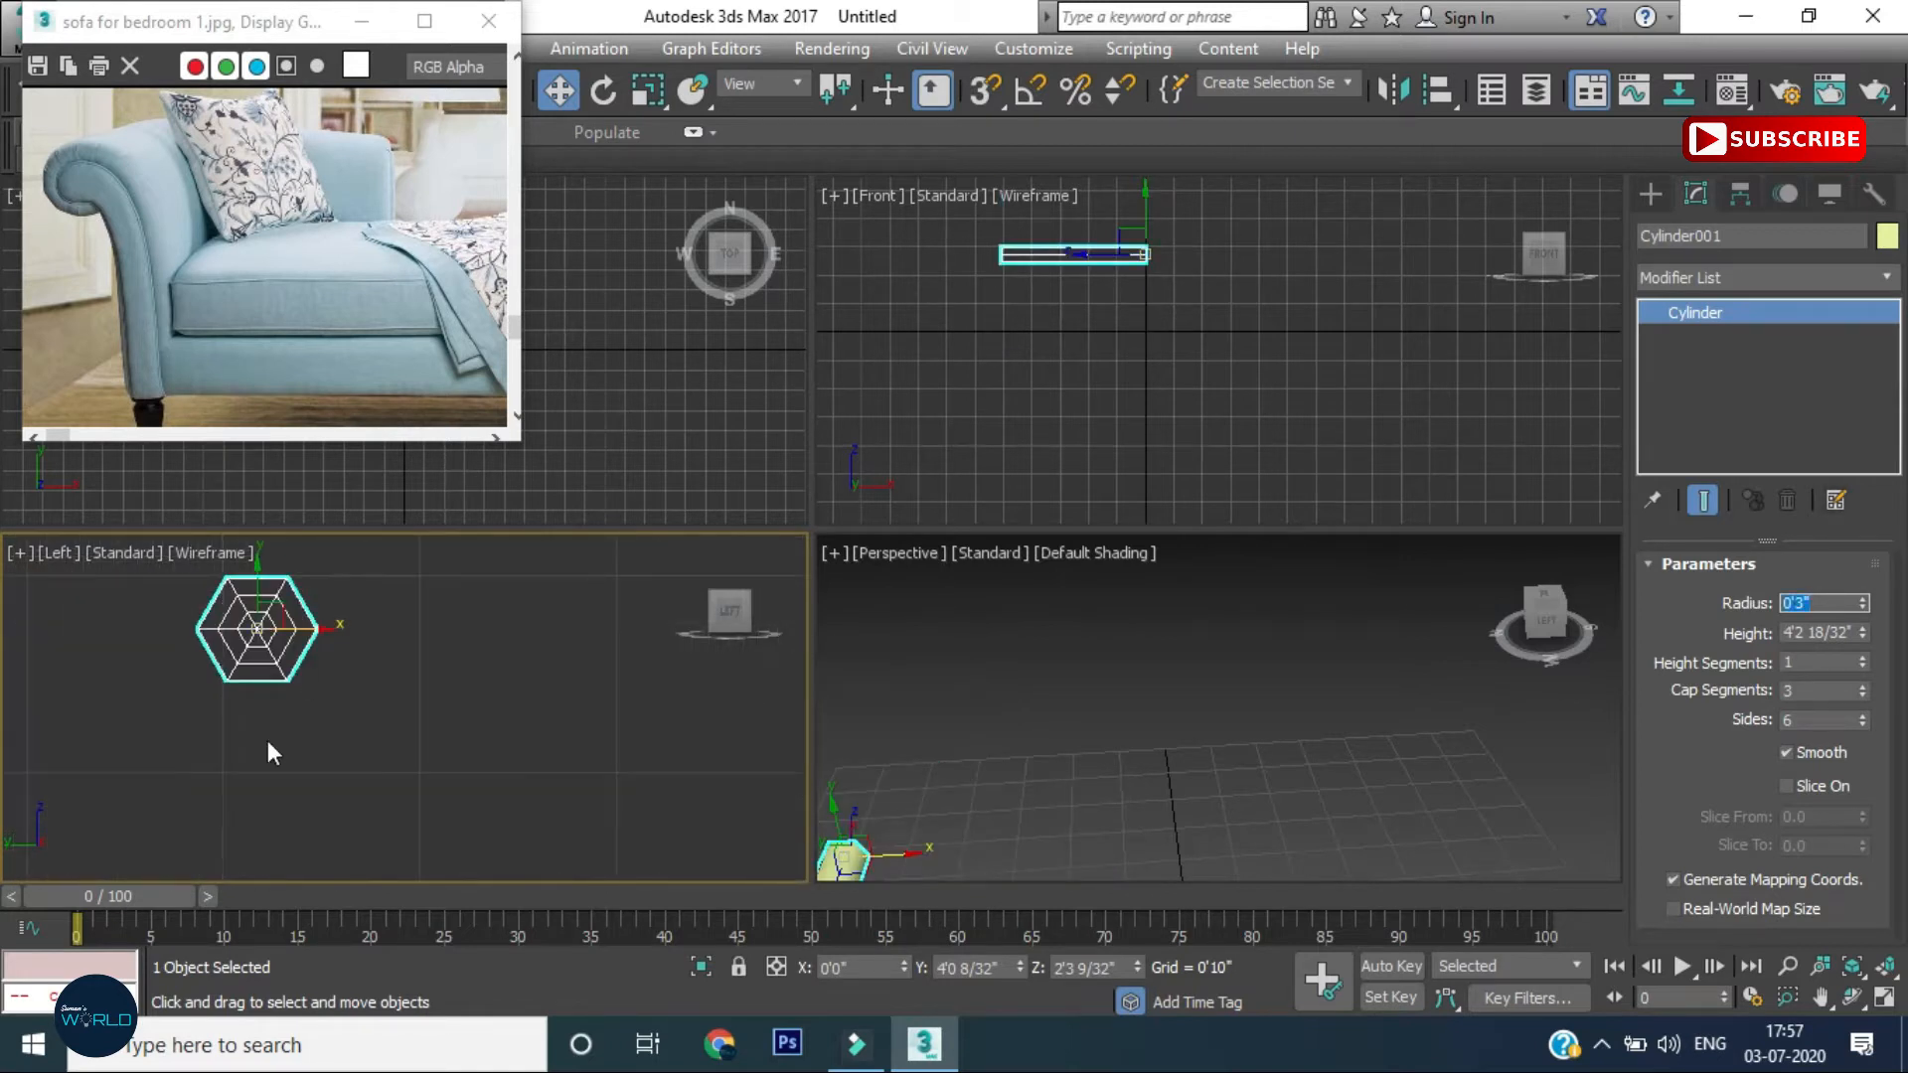
{"action": "middle_click_drag", "start_coordinate": [311, 718], "coordinate": [343, 764]}
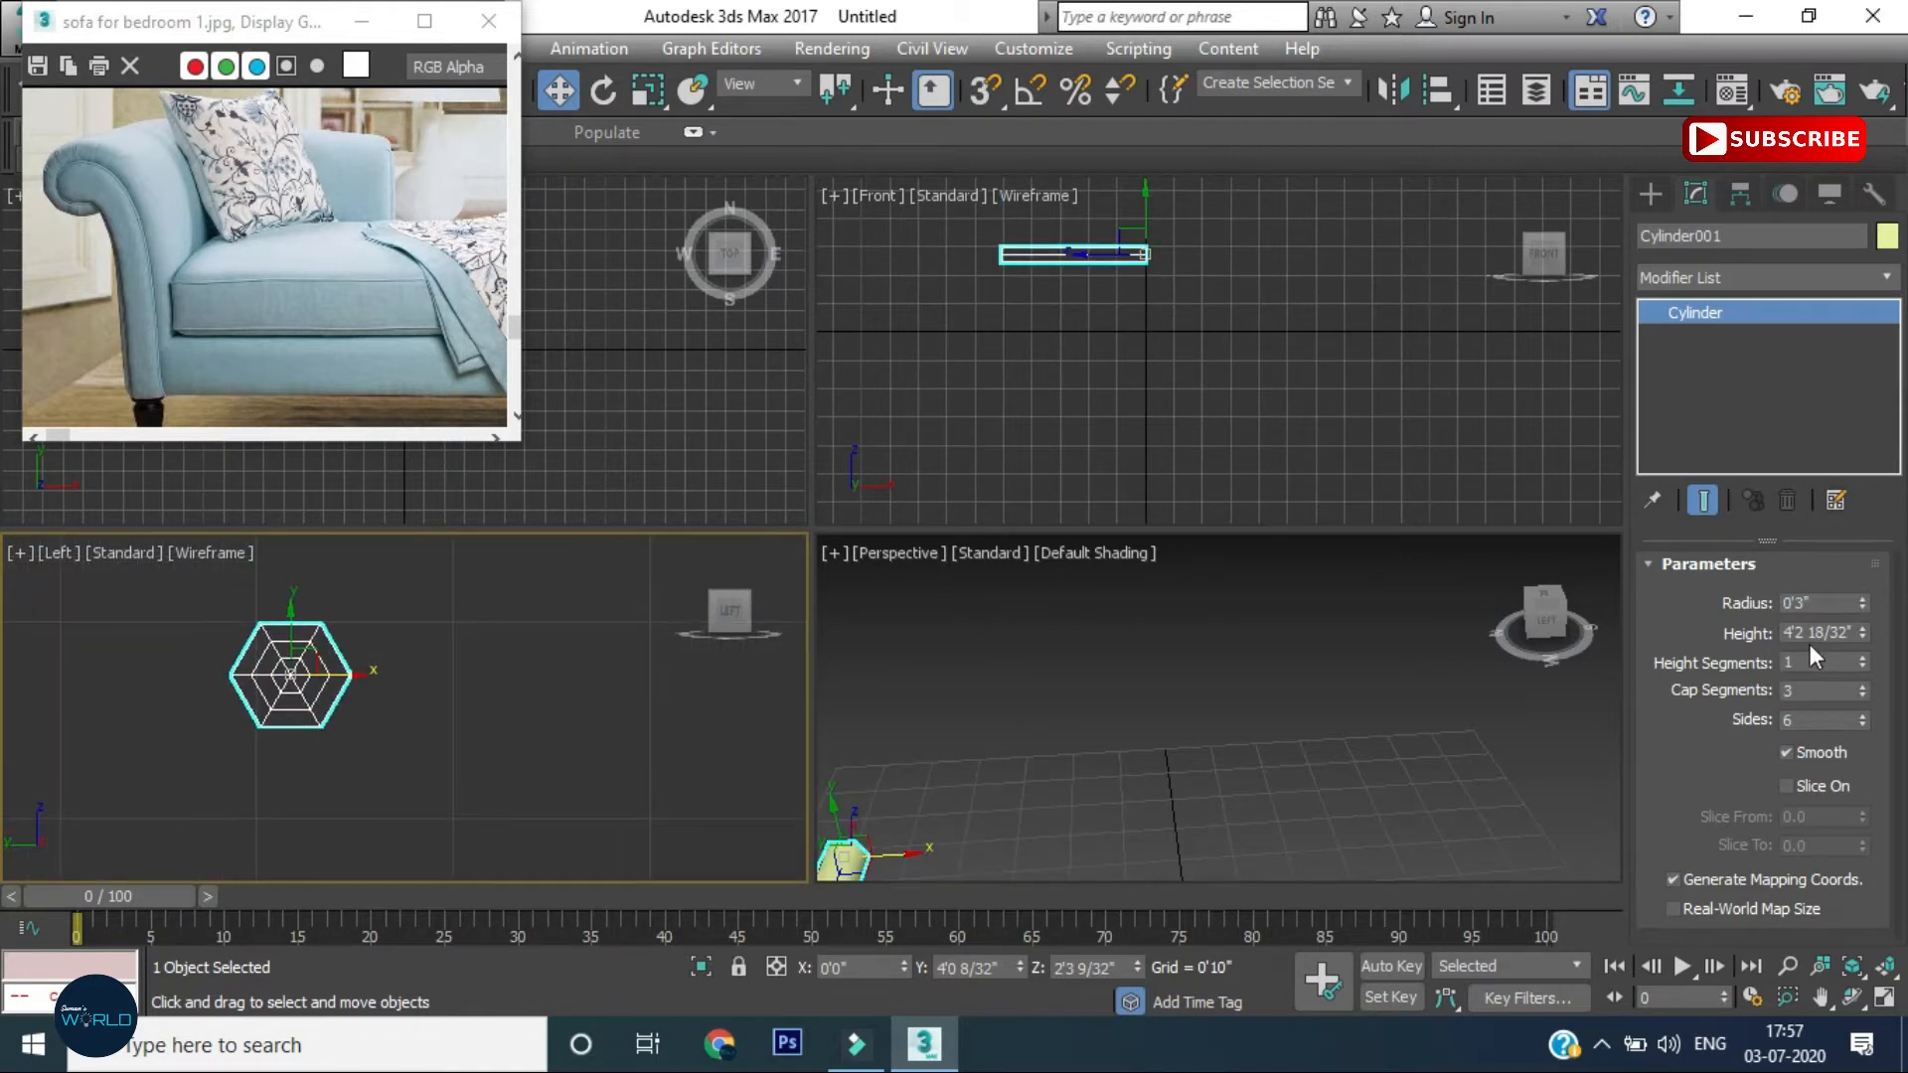
{"action": "double_click", "coordinate": [1834, 632]}
{"action": "key", "text": "BackSpace"}
{"action": "key", "text": "Return"}
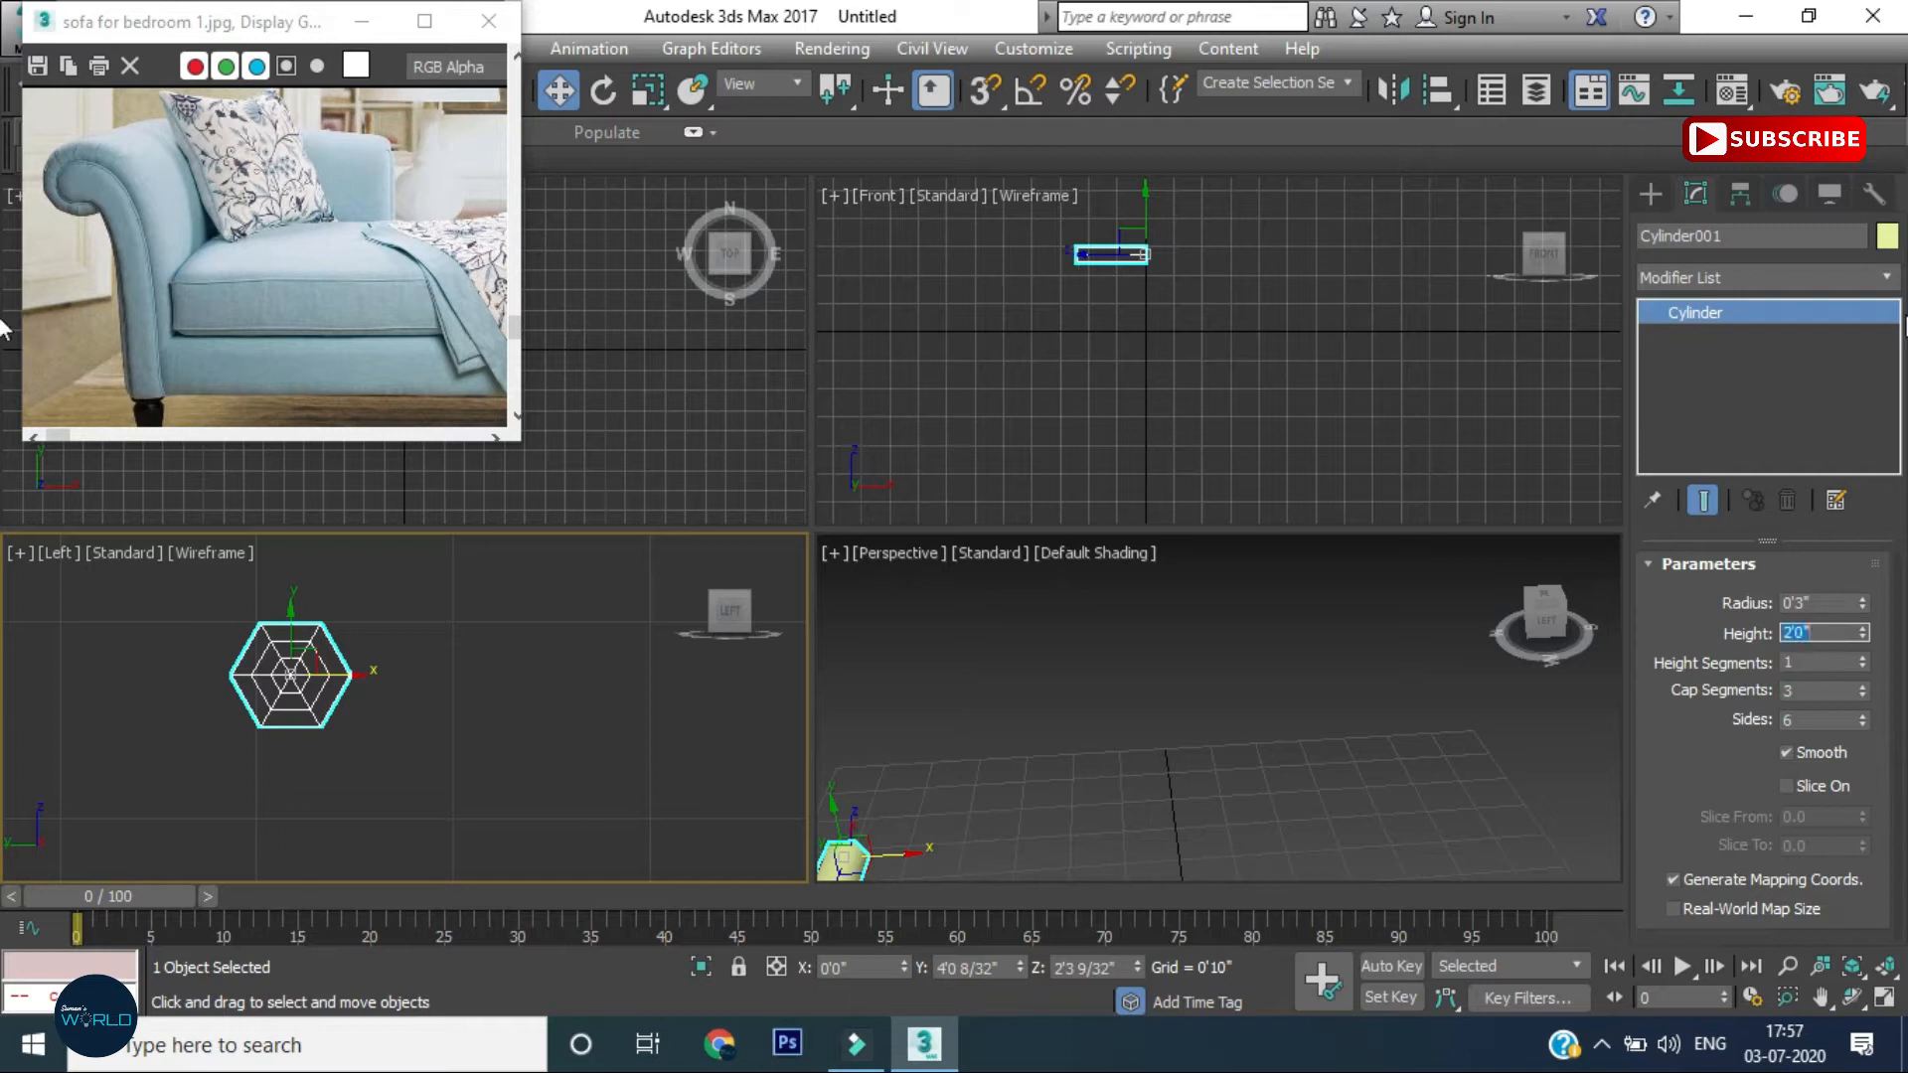
Display edged faces on the cylinder in the Perspective viewport, viewed from its capped end
{"action": "middle_click_drag", "start_coordinate": [1022, 749], "coordinate": [1197, 678]}
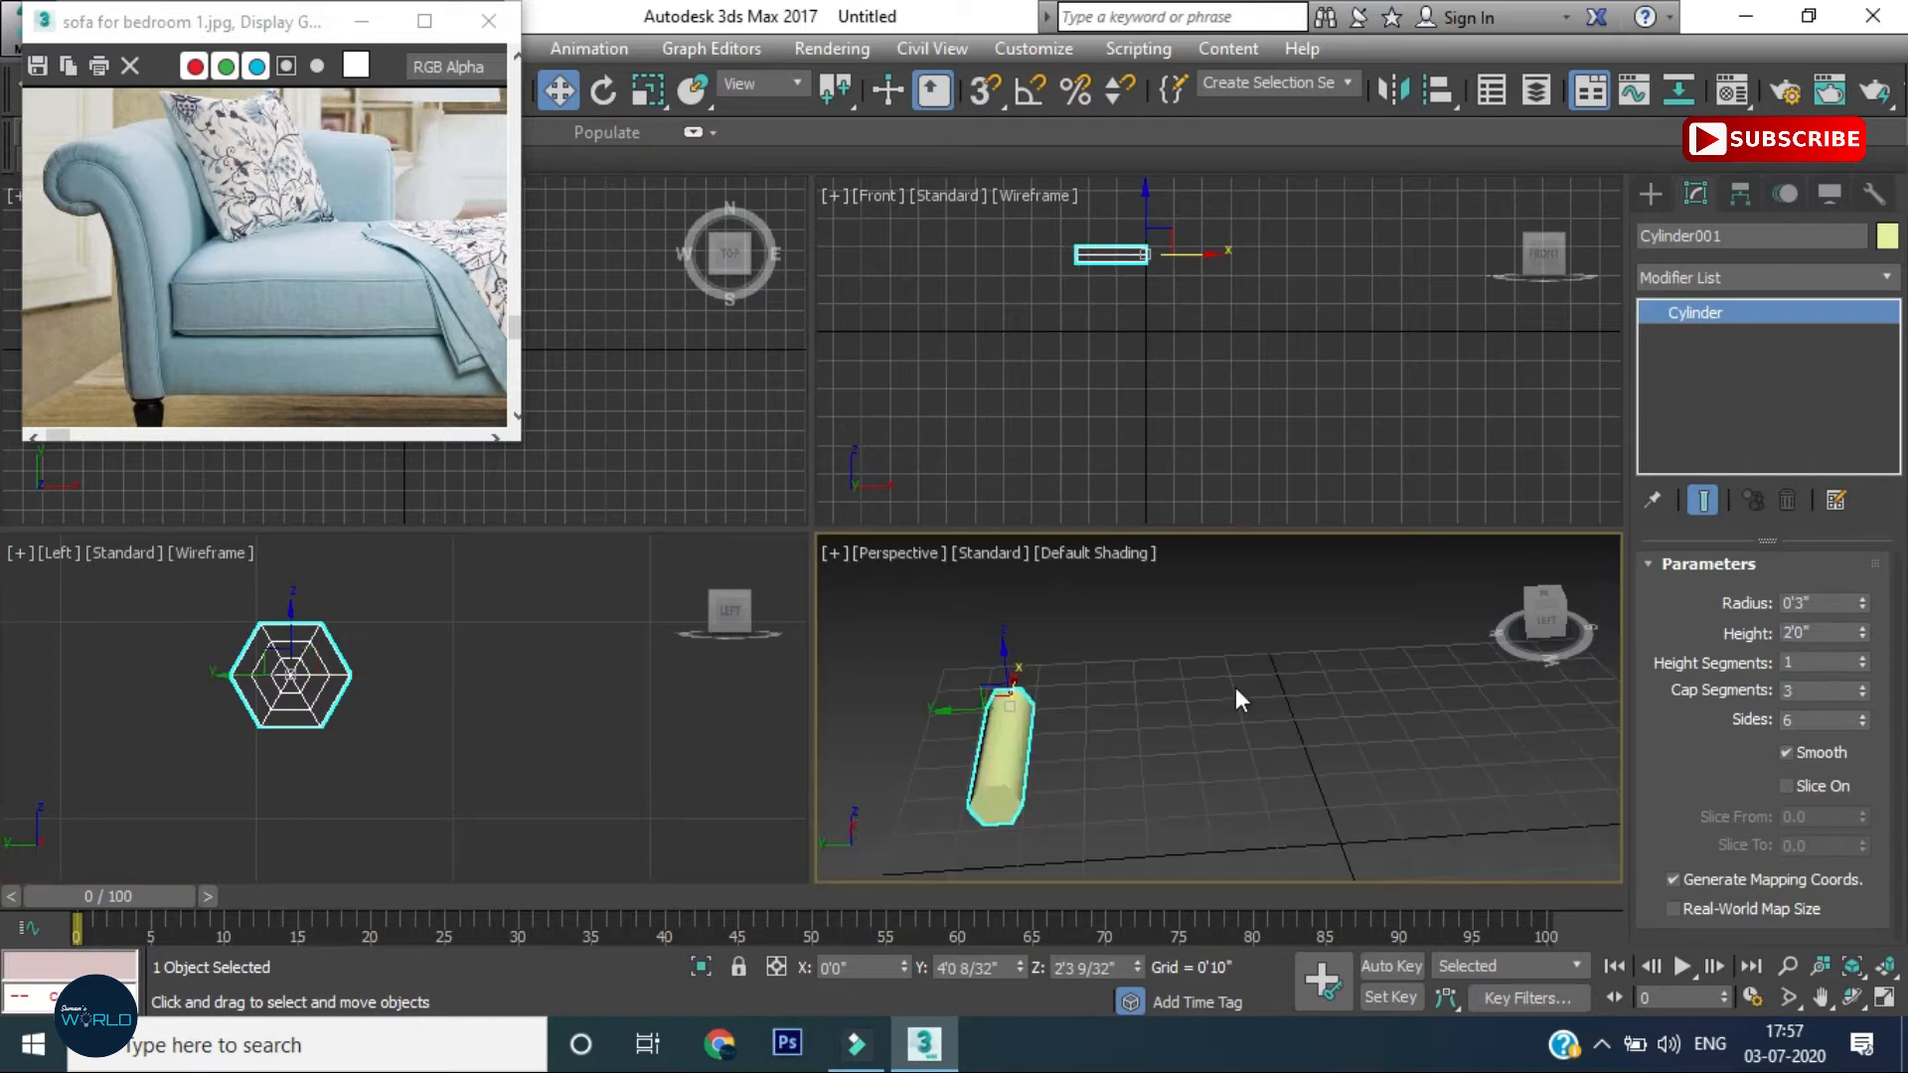
{"action": "middle_click_drag", "start_coordinate": [1100, 733], "coordinate": [1159, 646], "text": "alt"}
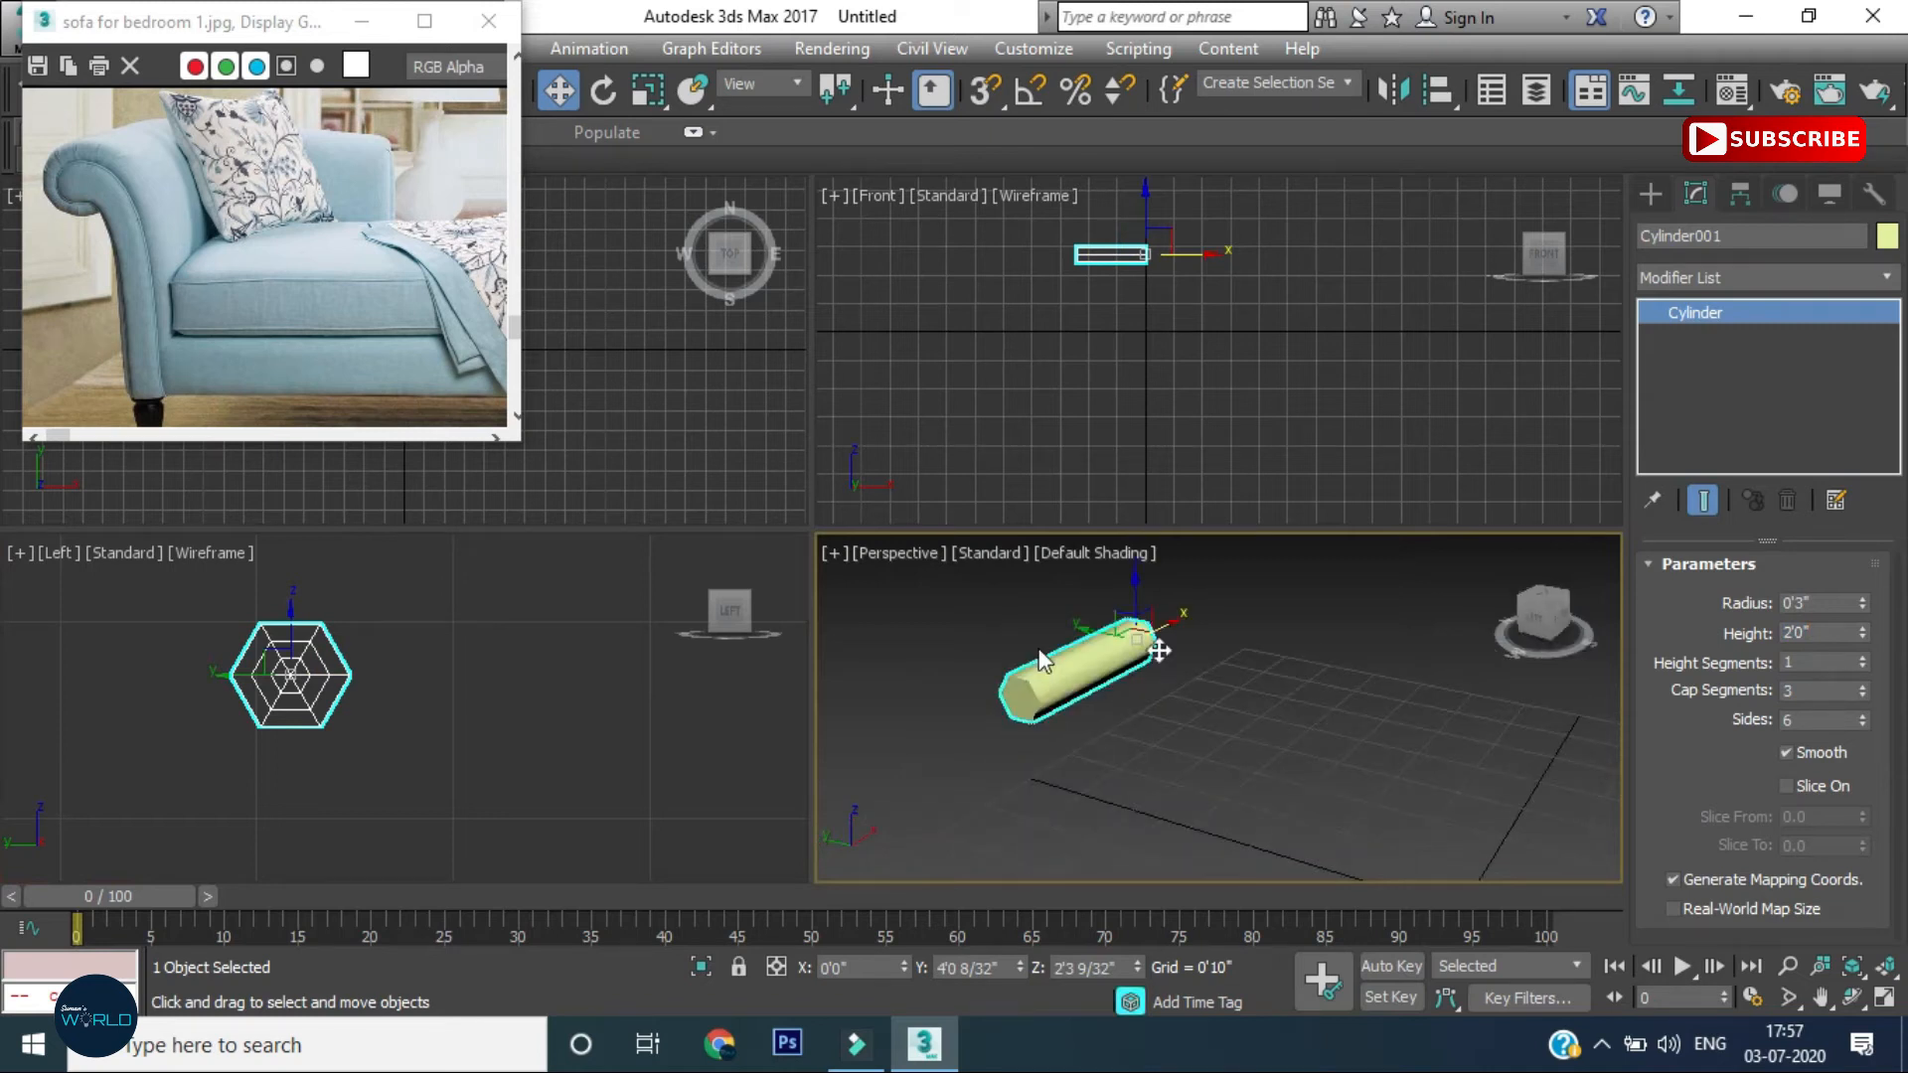
{"action": "scroll", "coordinate": [1160, 648], "scroll_direction": "up", "scroll_amount": 2}
{"action": "left_click", "coordinate": [298, 646]}
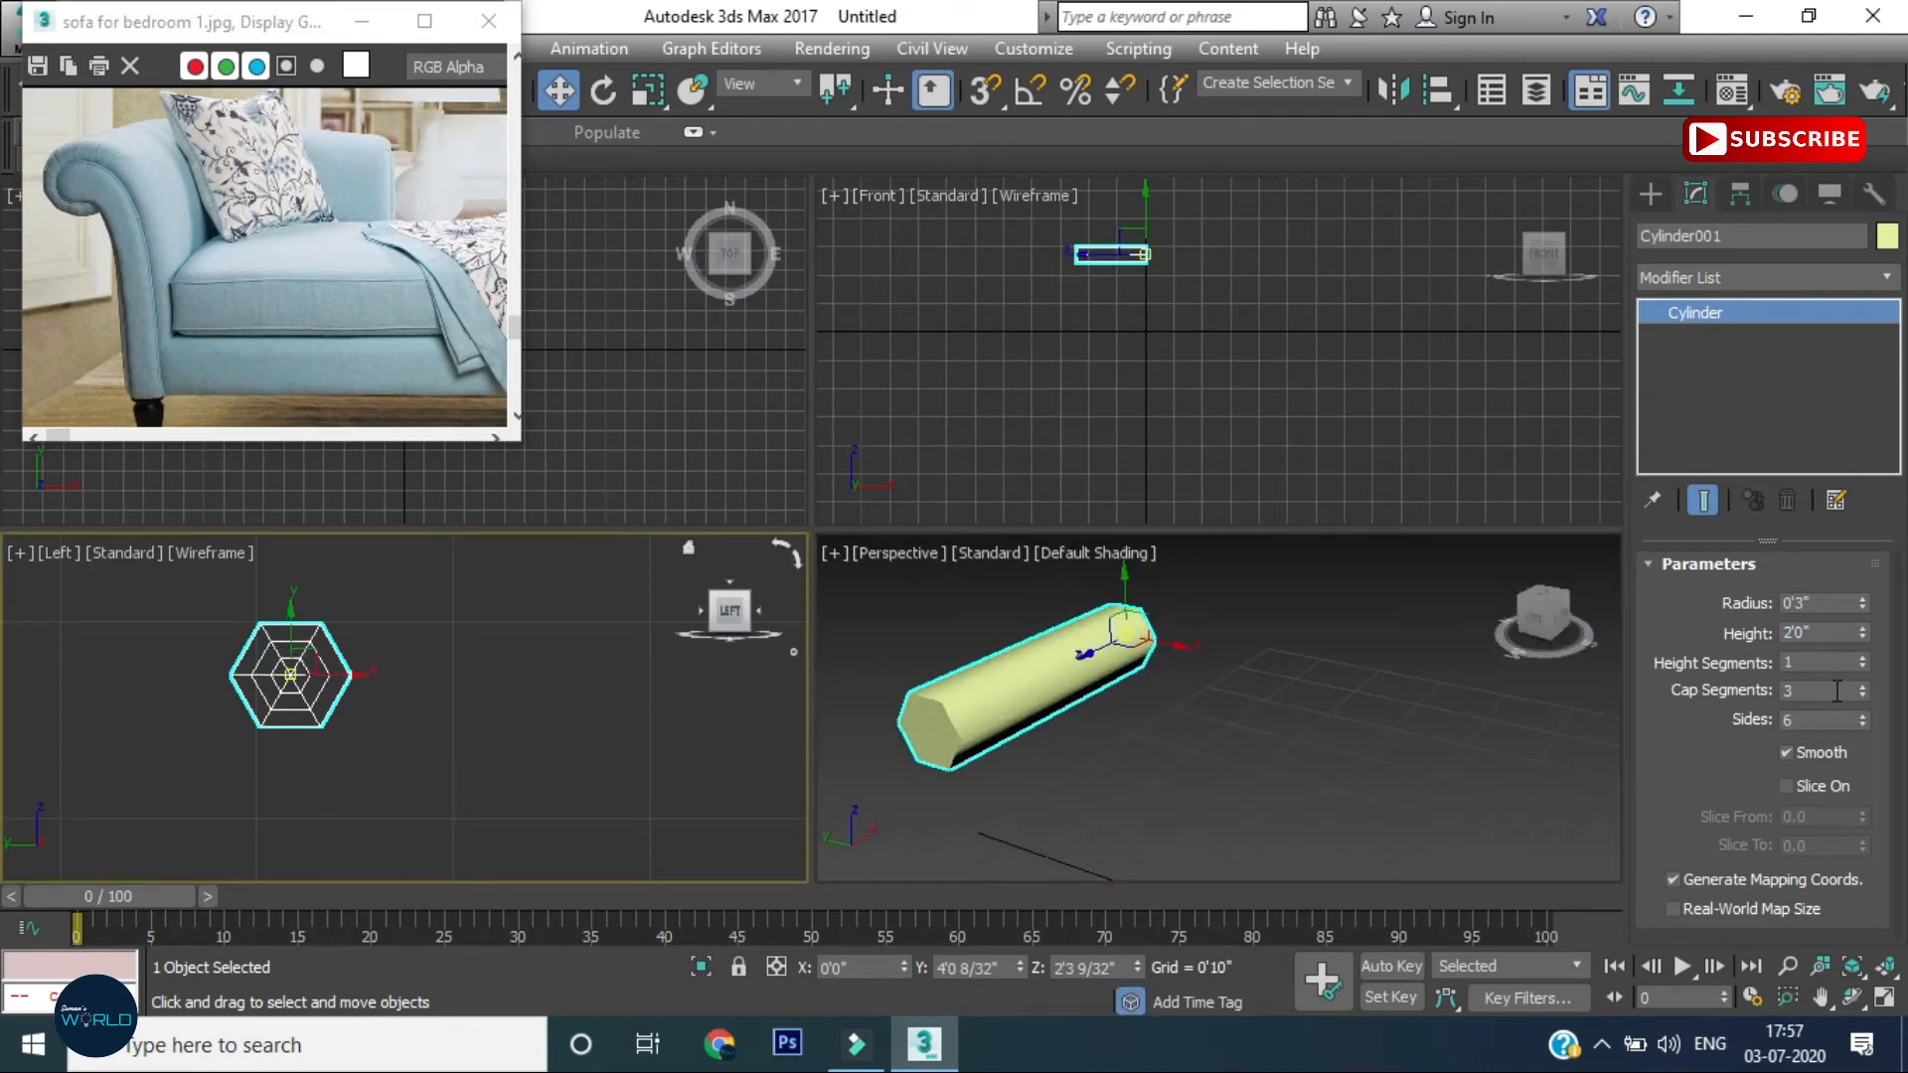
{"action": "left_click", "coordinate": [1059, 676]}
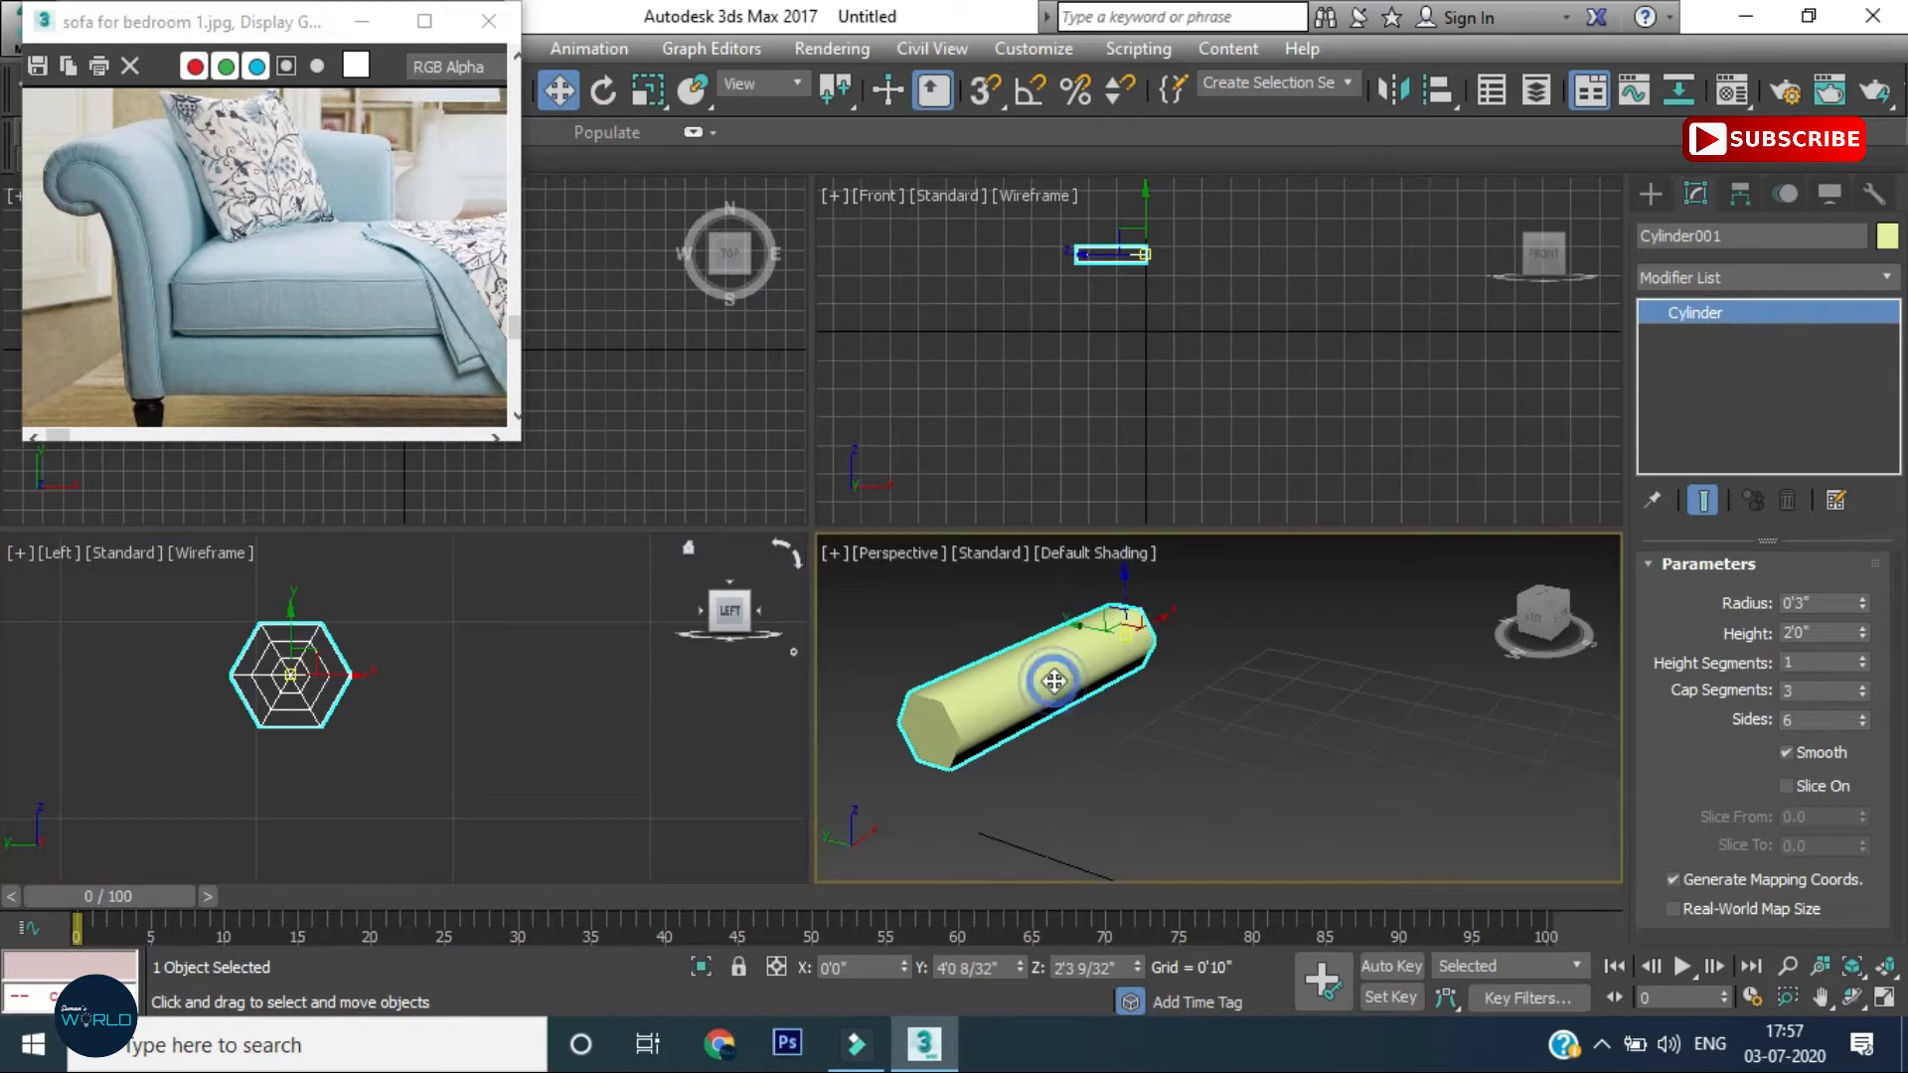
{"action": "key", "text": "F4"}
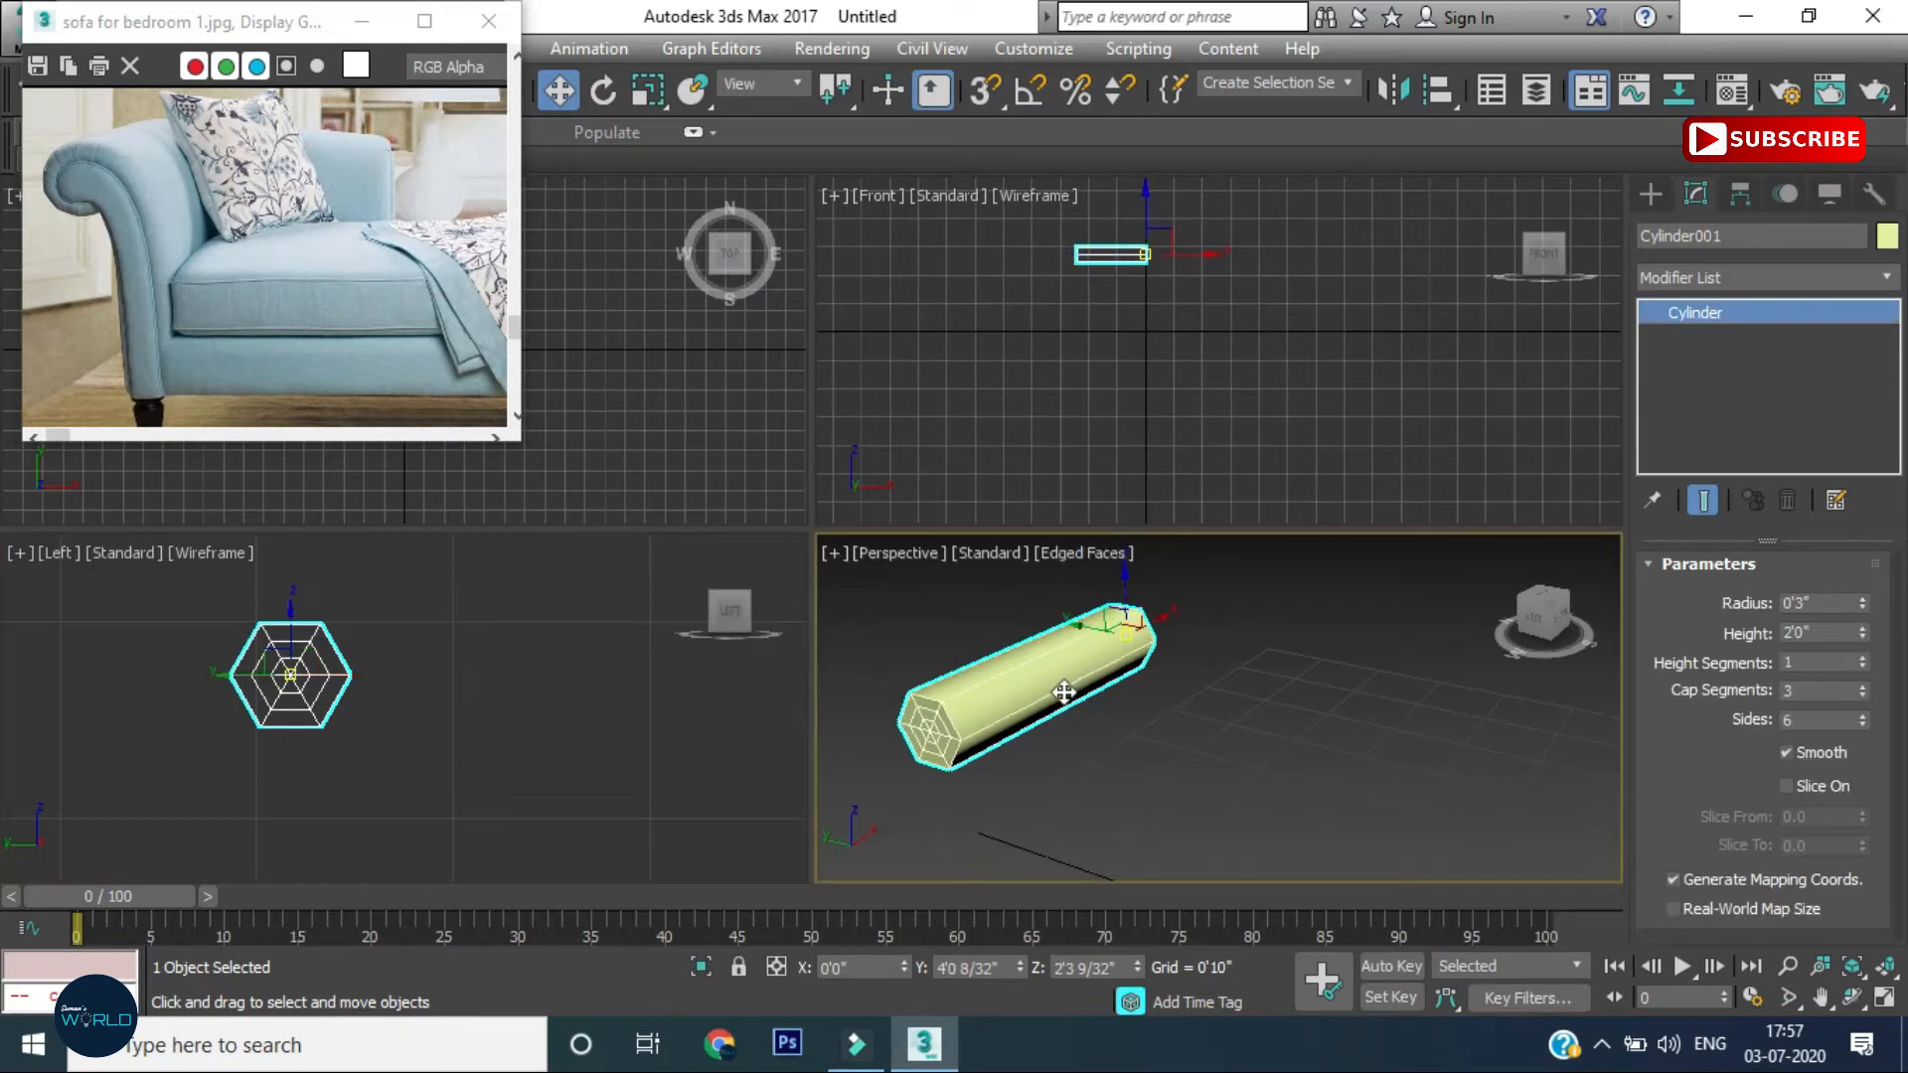
Draw a curved line in the Left view running from beside the cylinder down to form the arm's side panel
{"action": "left_click", "coordinate": [1652, 195]}
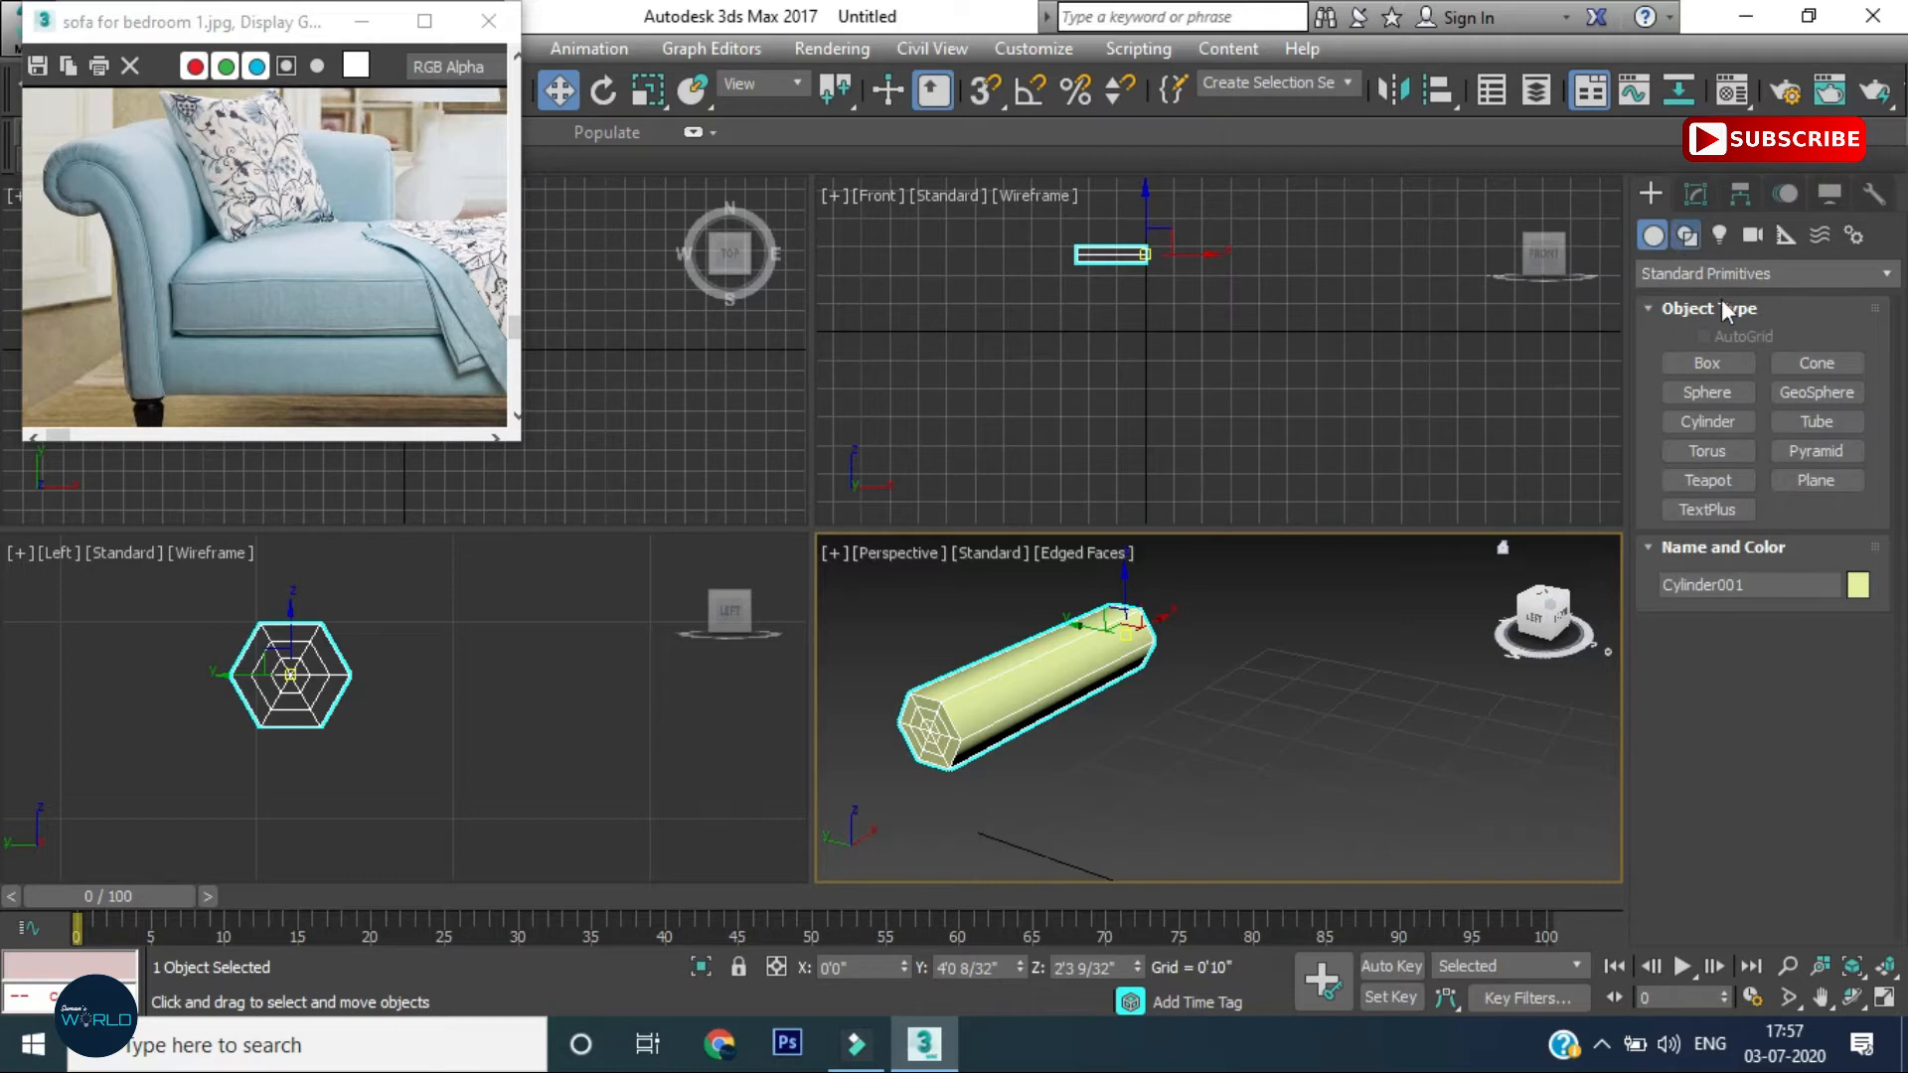
{"action": "left_click", "coordinate": [1724, 383]}
{"action": "mouse_move", "coordinate": [321, 673]}
{"action": "middle_mouse_down"}
{"action": "mouse_move", "coordinate": [299, 661]}
{"action": "mouse_move", "coordinate": [316, 639]}
{"action": "middle_mouse_up"}
{"action": "left_click", "coordinate": [316, 631]}
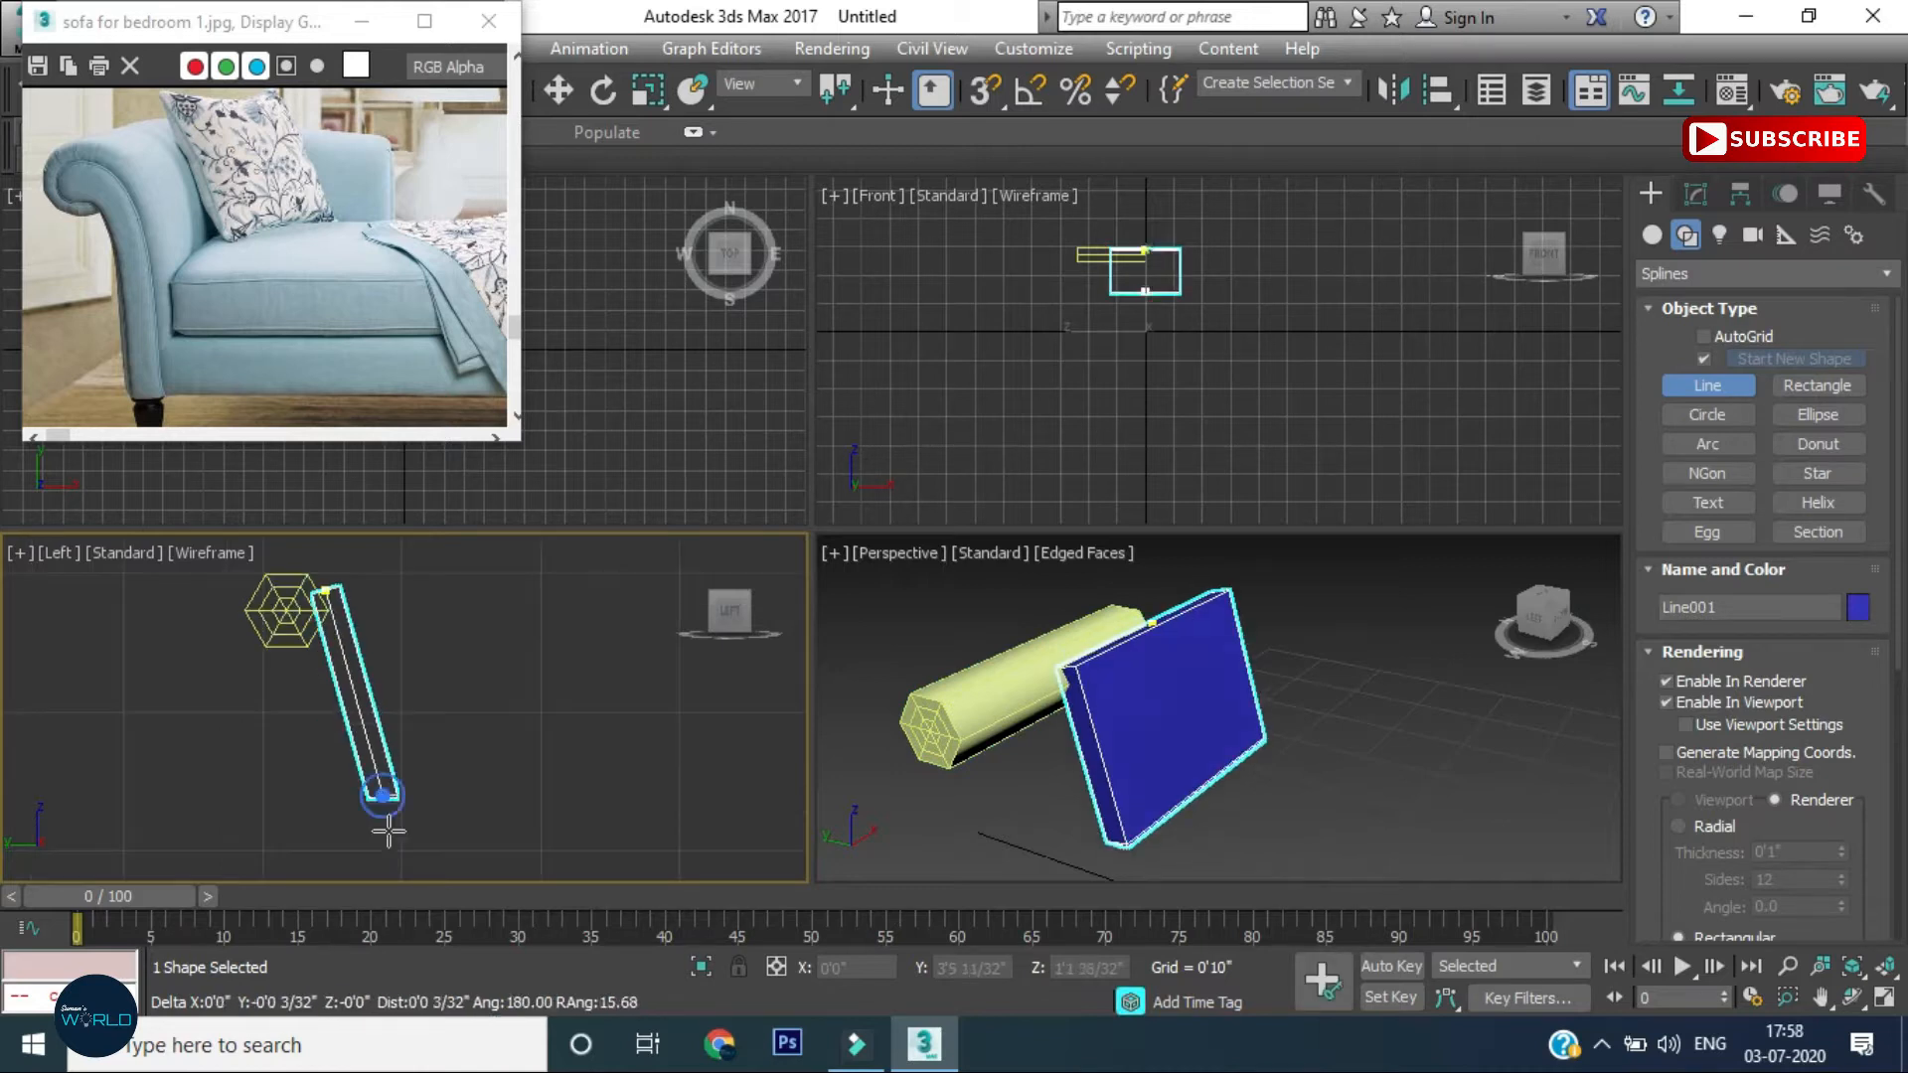
{"action": "left_click", "coordinate": [383, 795]}
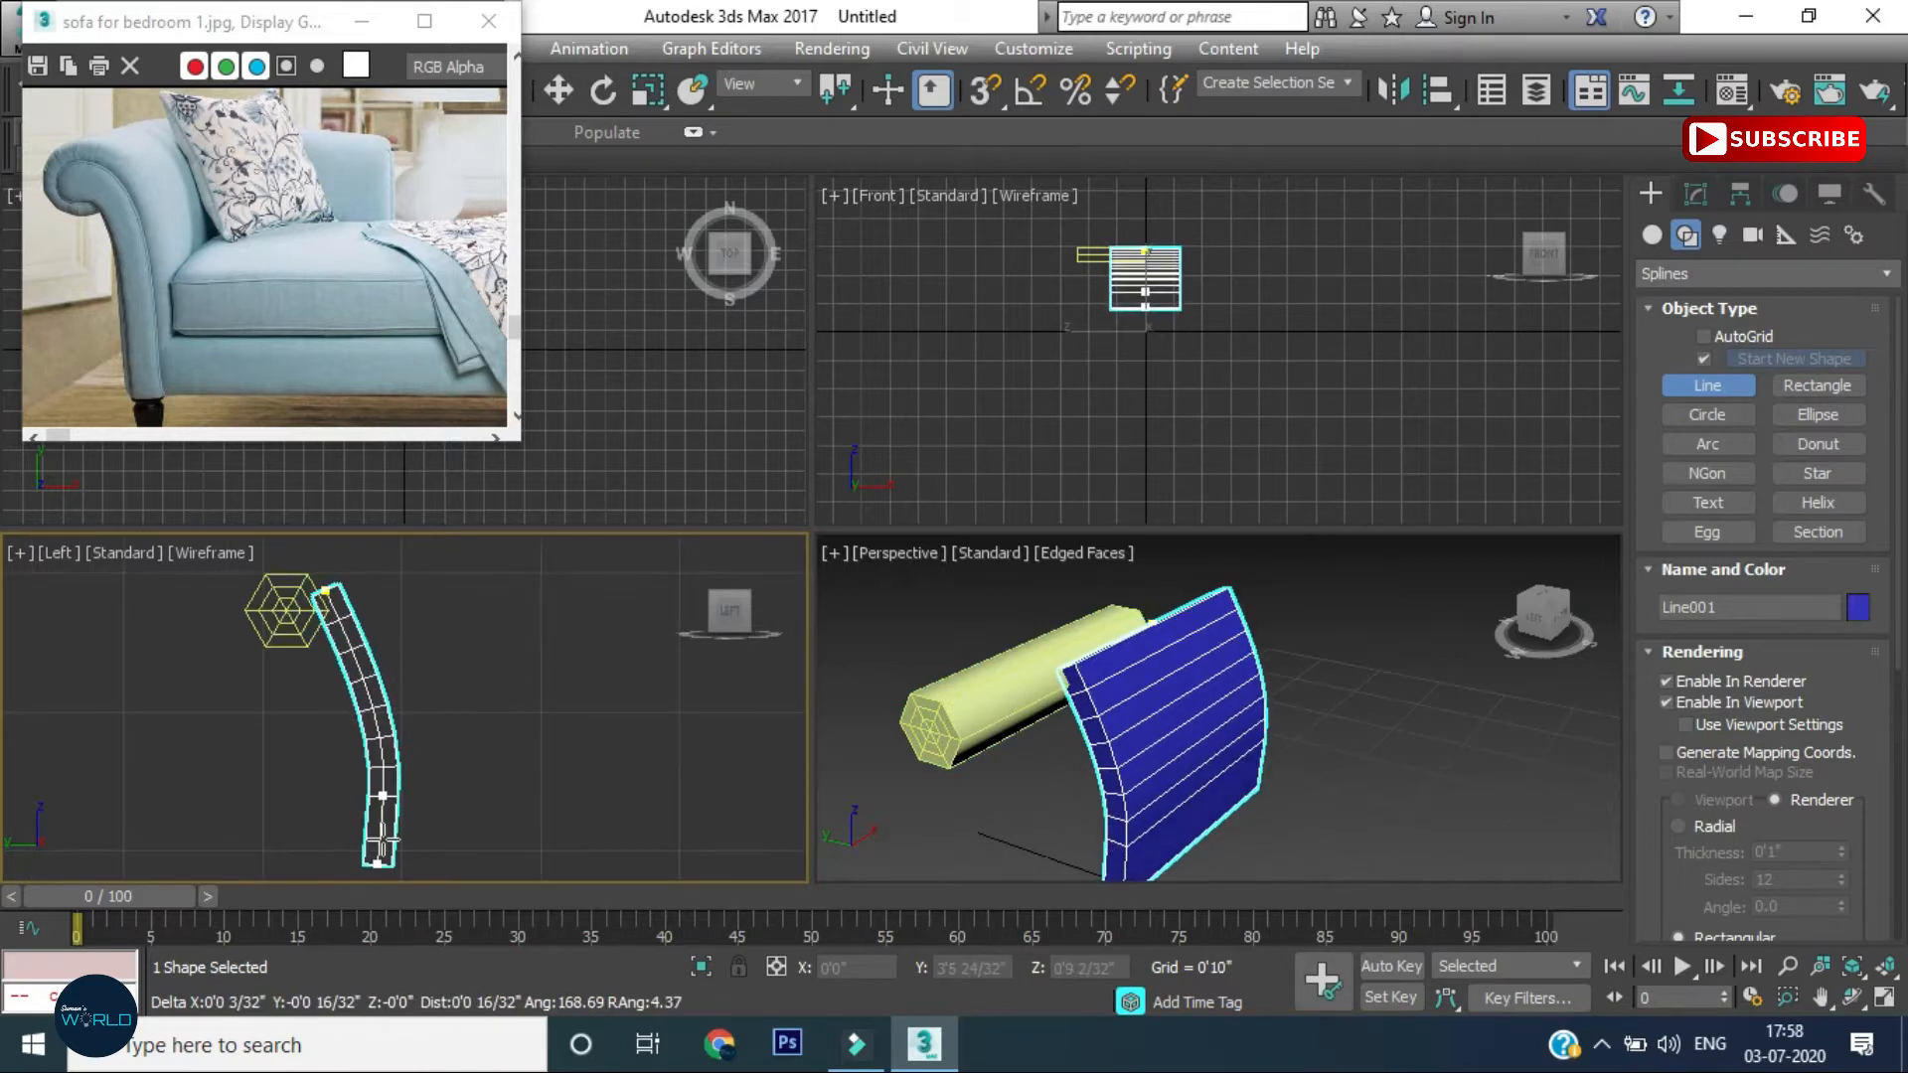
{"action": "right_click", "coordinate": [377, 949]}
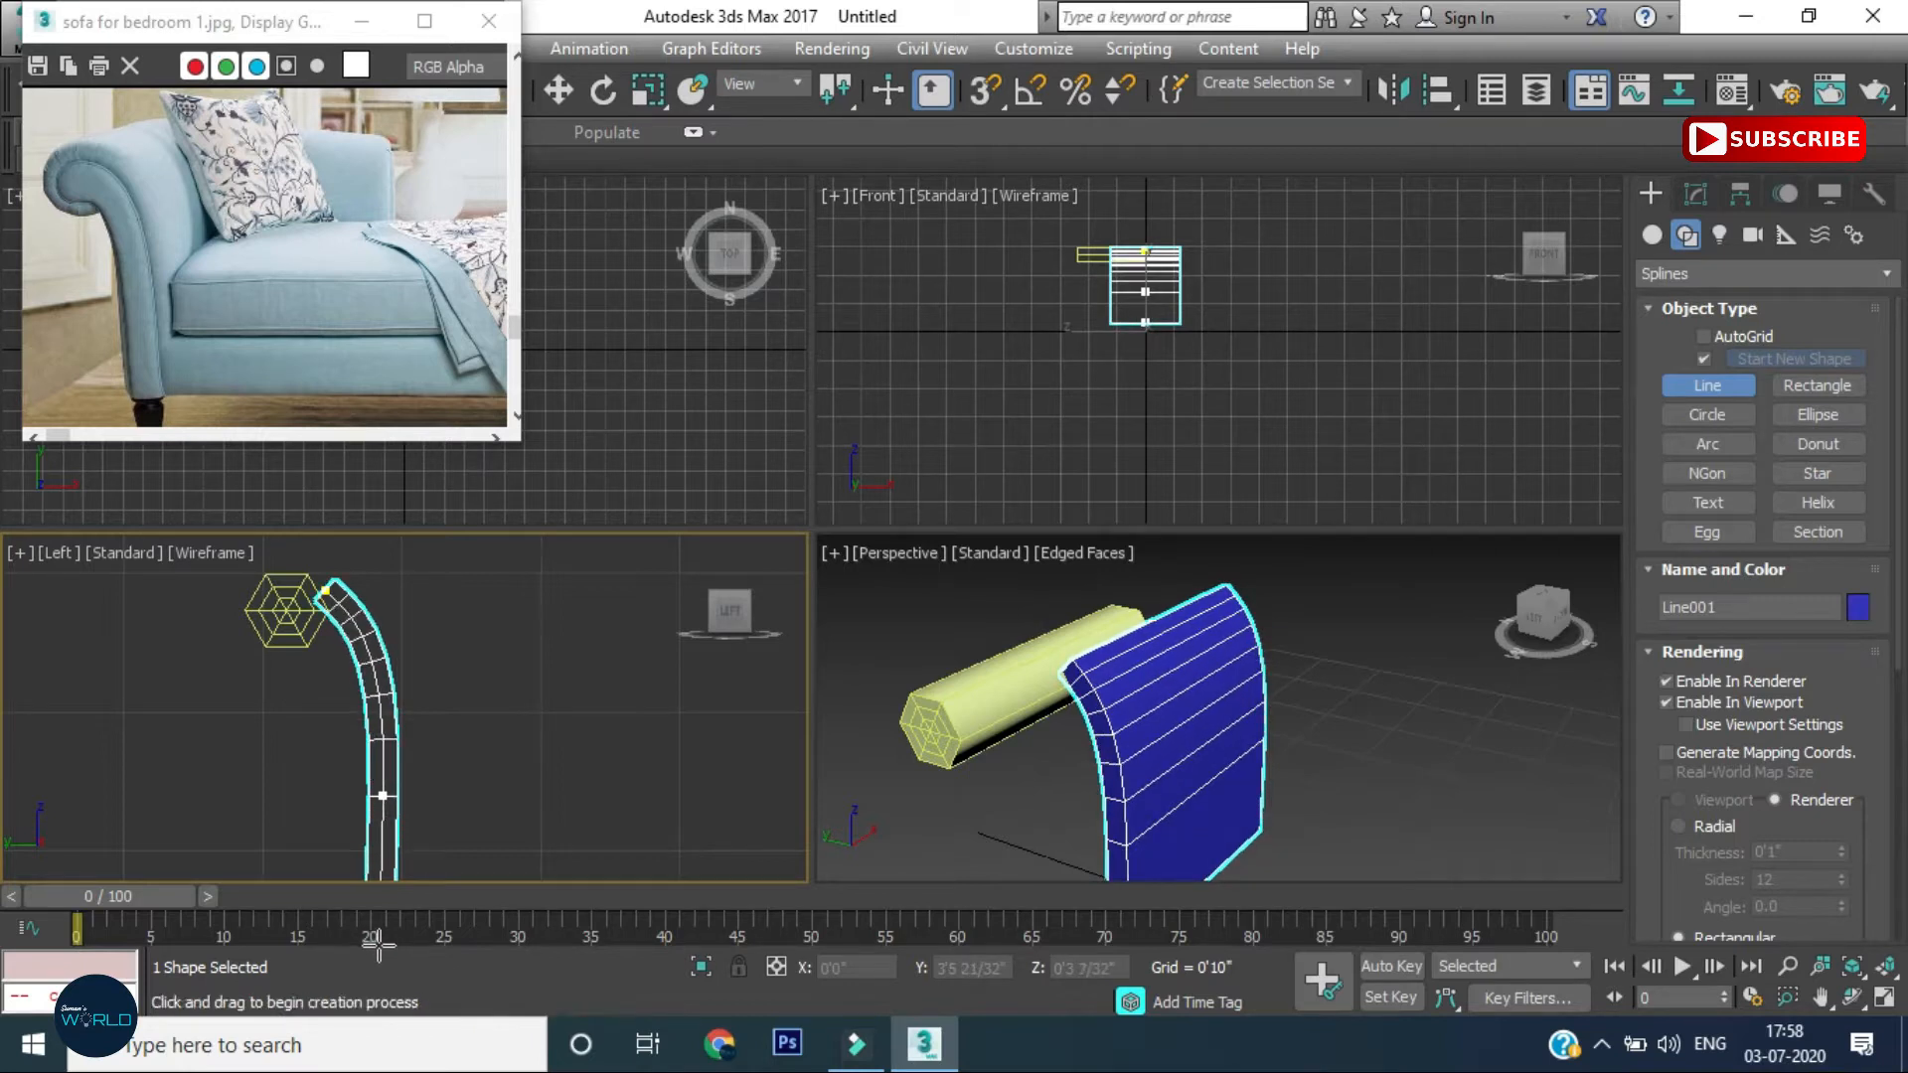
{"action": "right_click", "coordinate": [391, 821]}
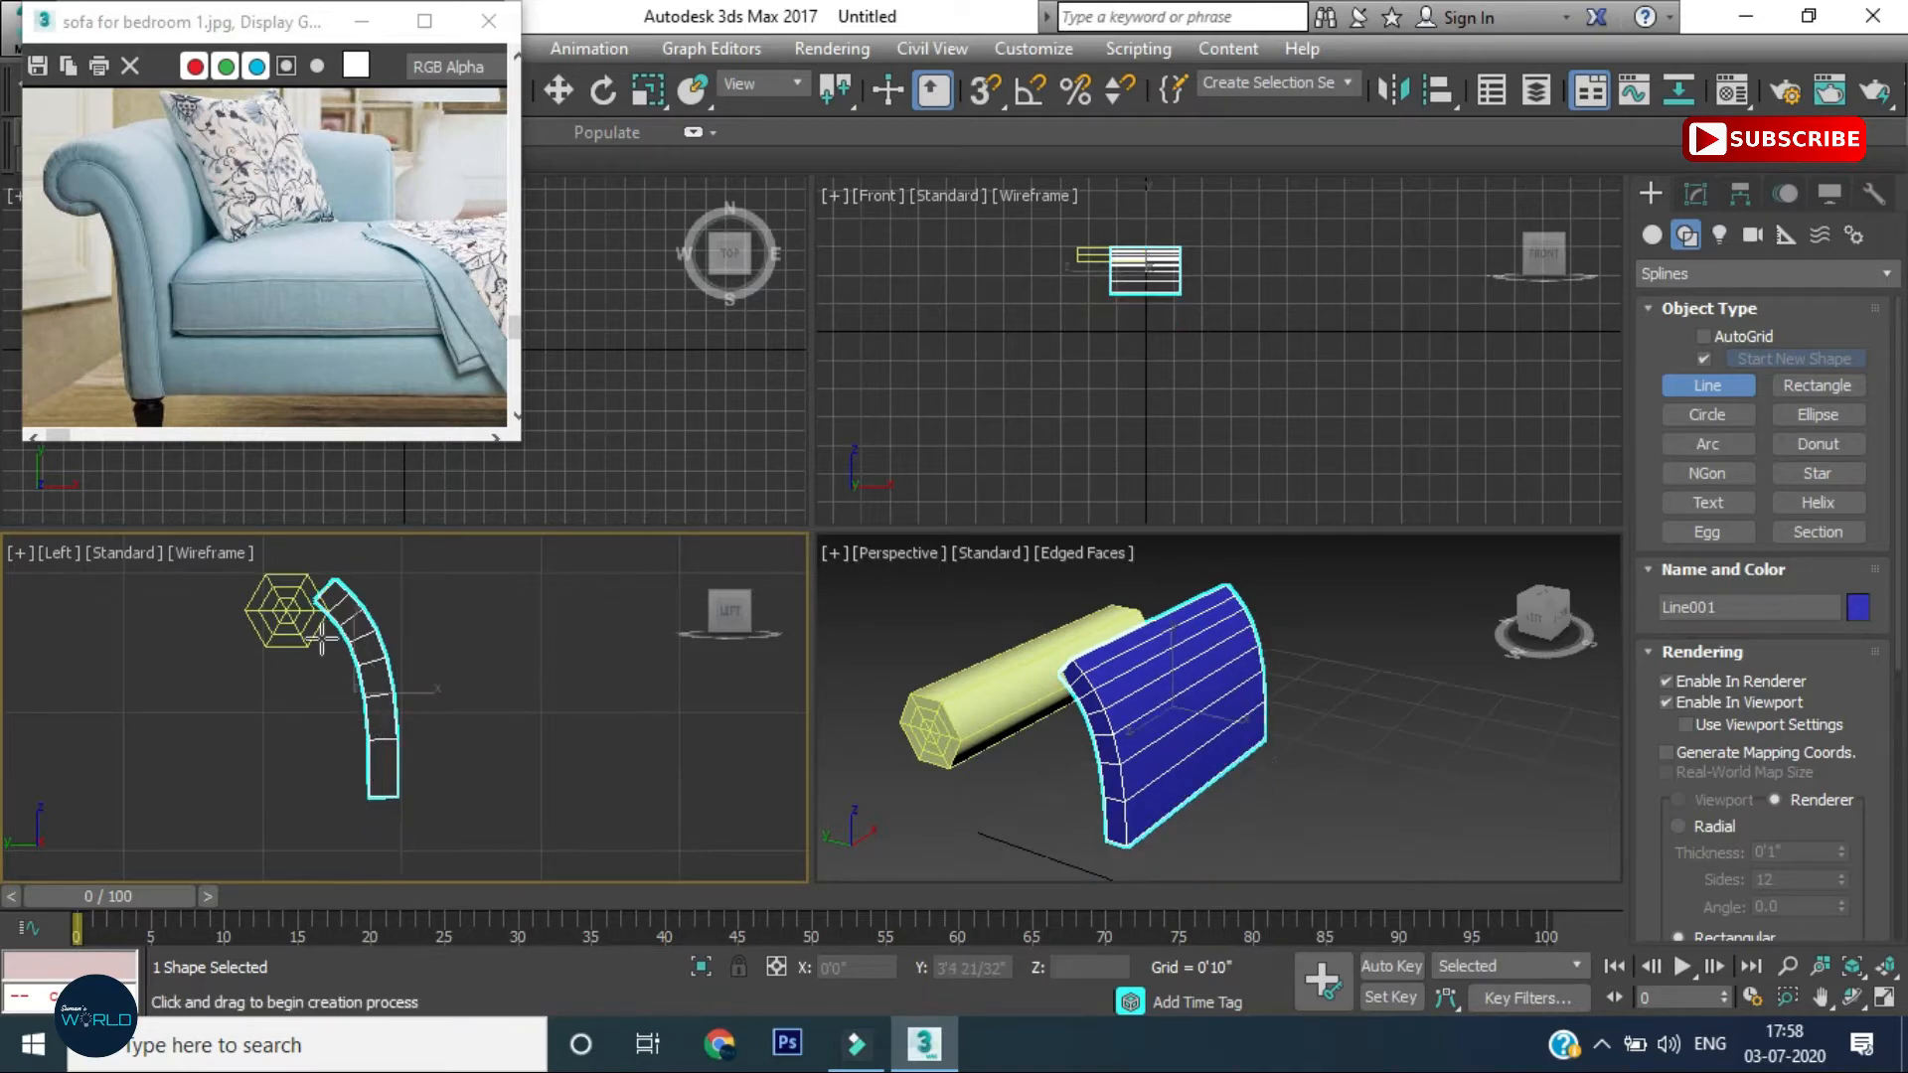
{"action": "key", "text": "w"}
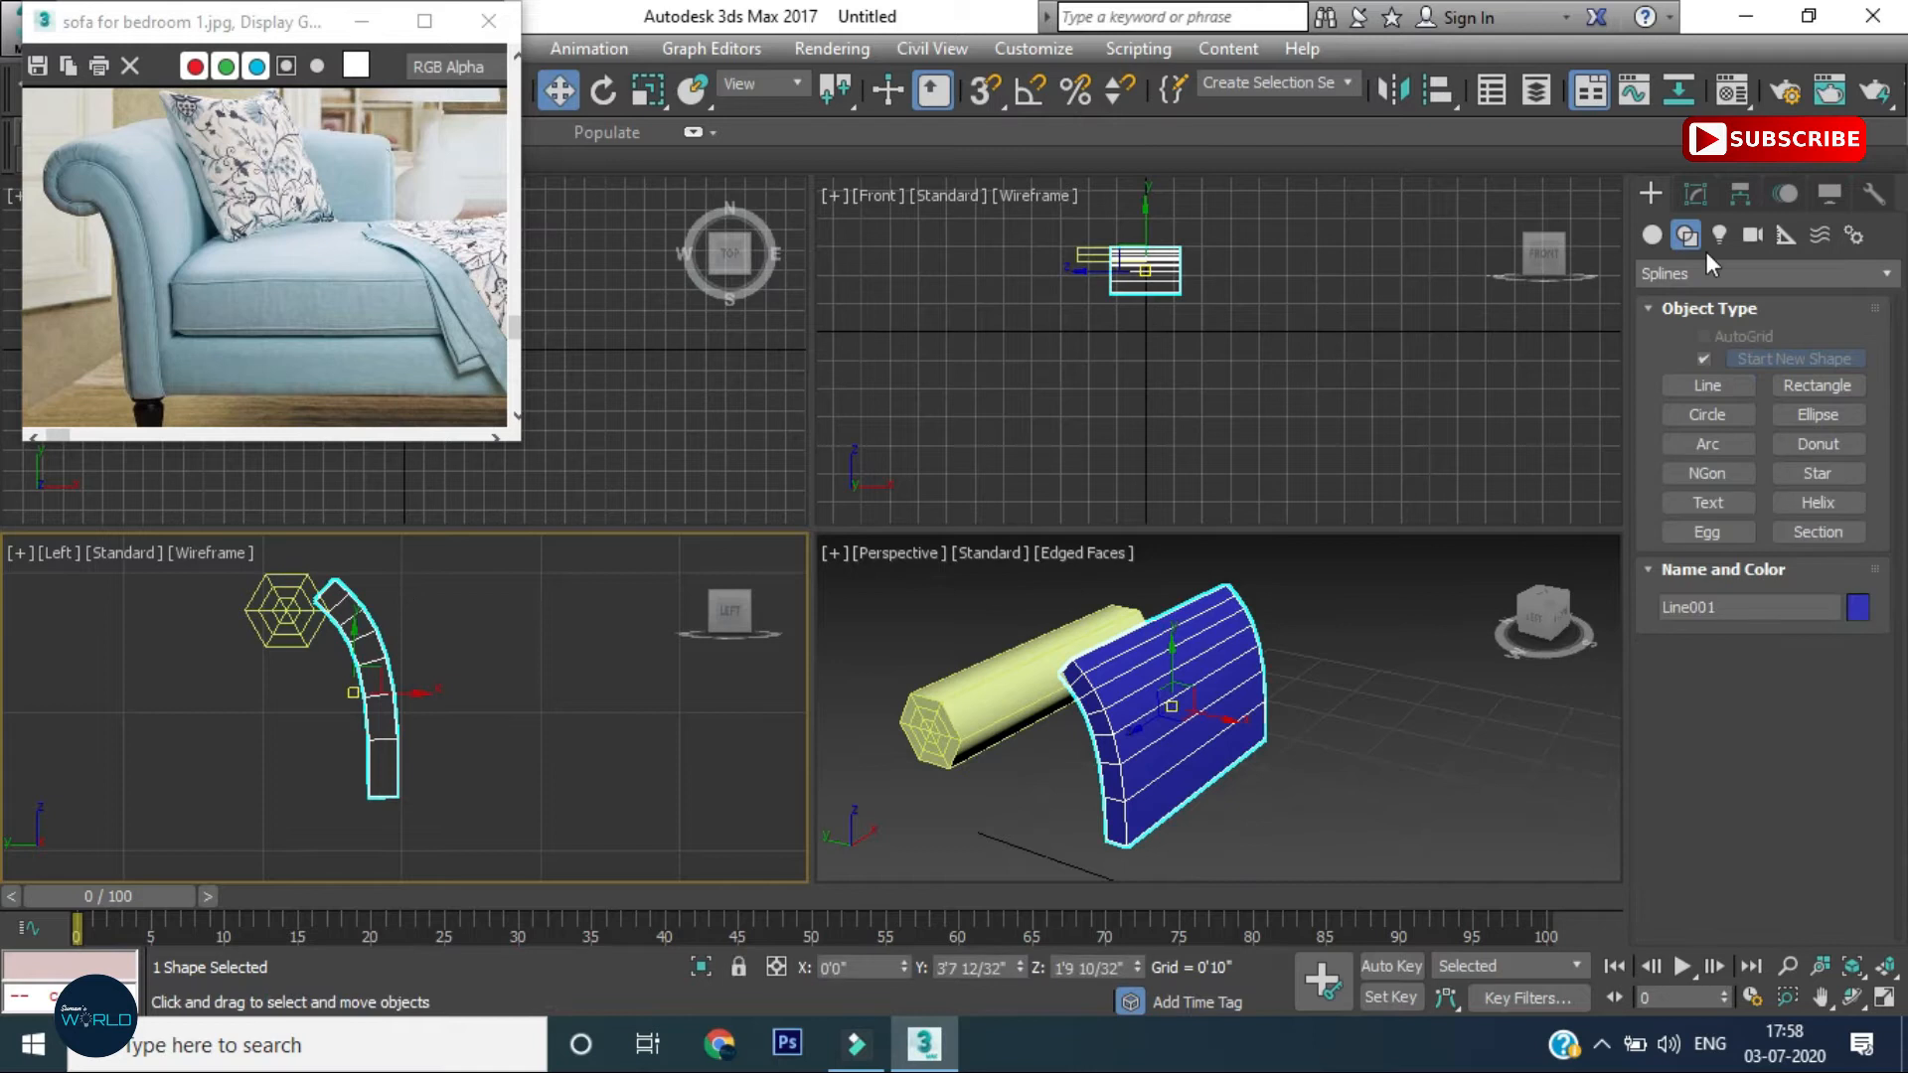
Toggle the line's Enable In Renderer and Enable In Viewport options off and back on
{"action": "left_click", "coordinate": [1695, 195]}
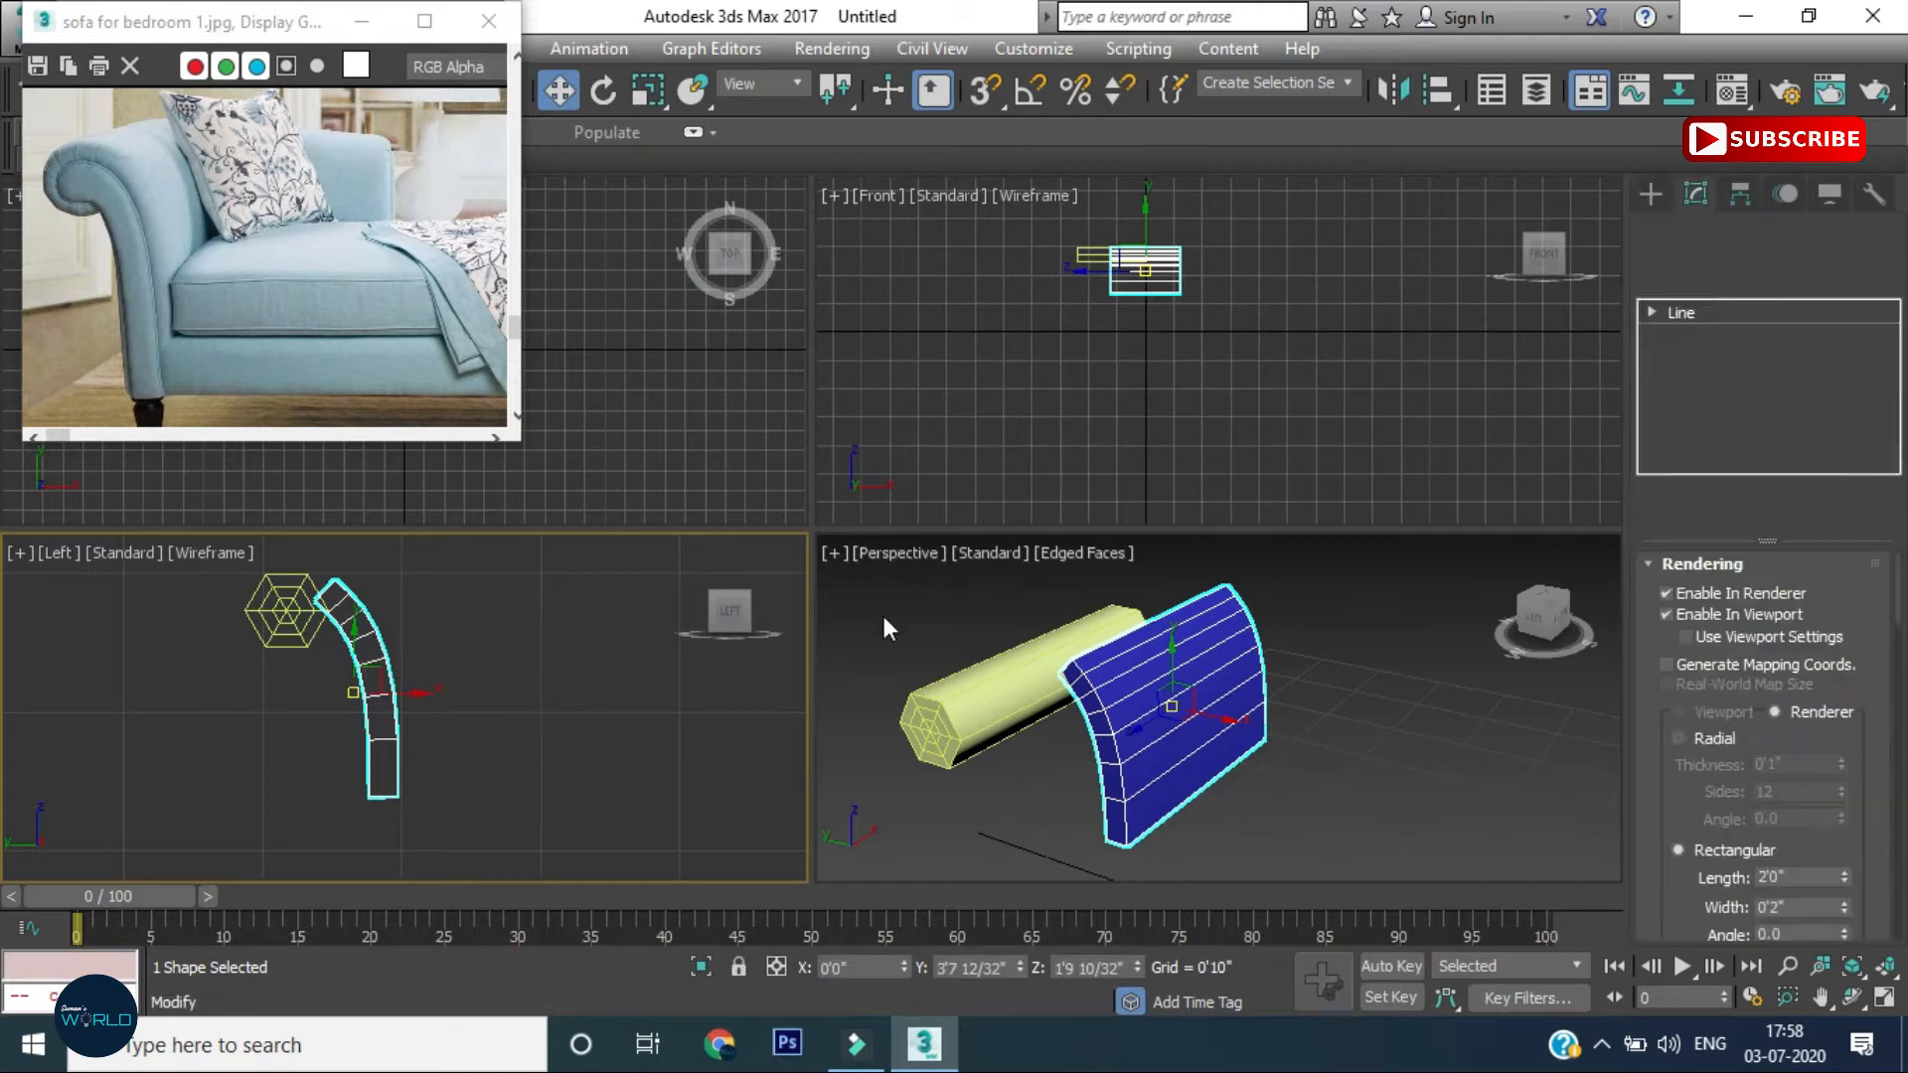
{"action": "left_click", "coordinate": [1665, 594]}
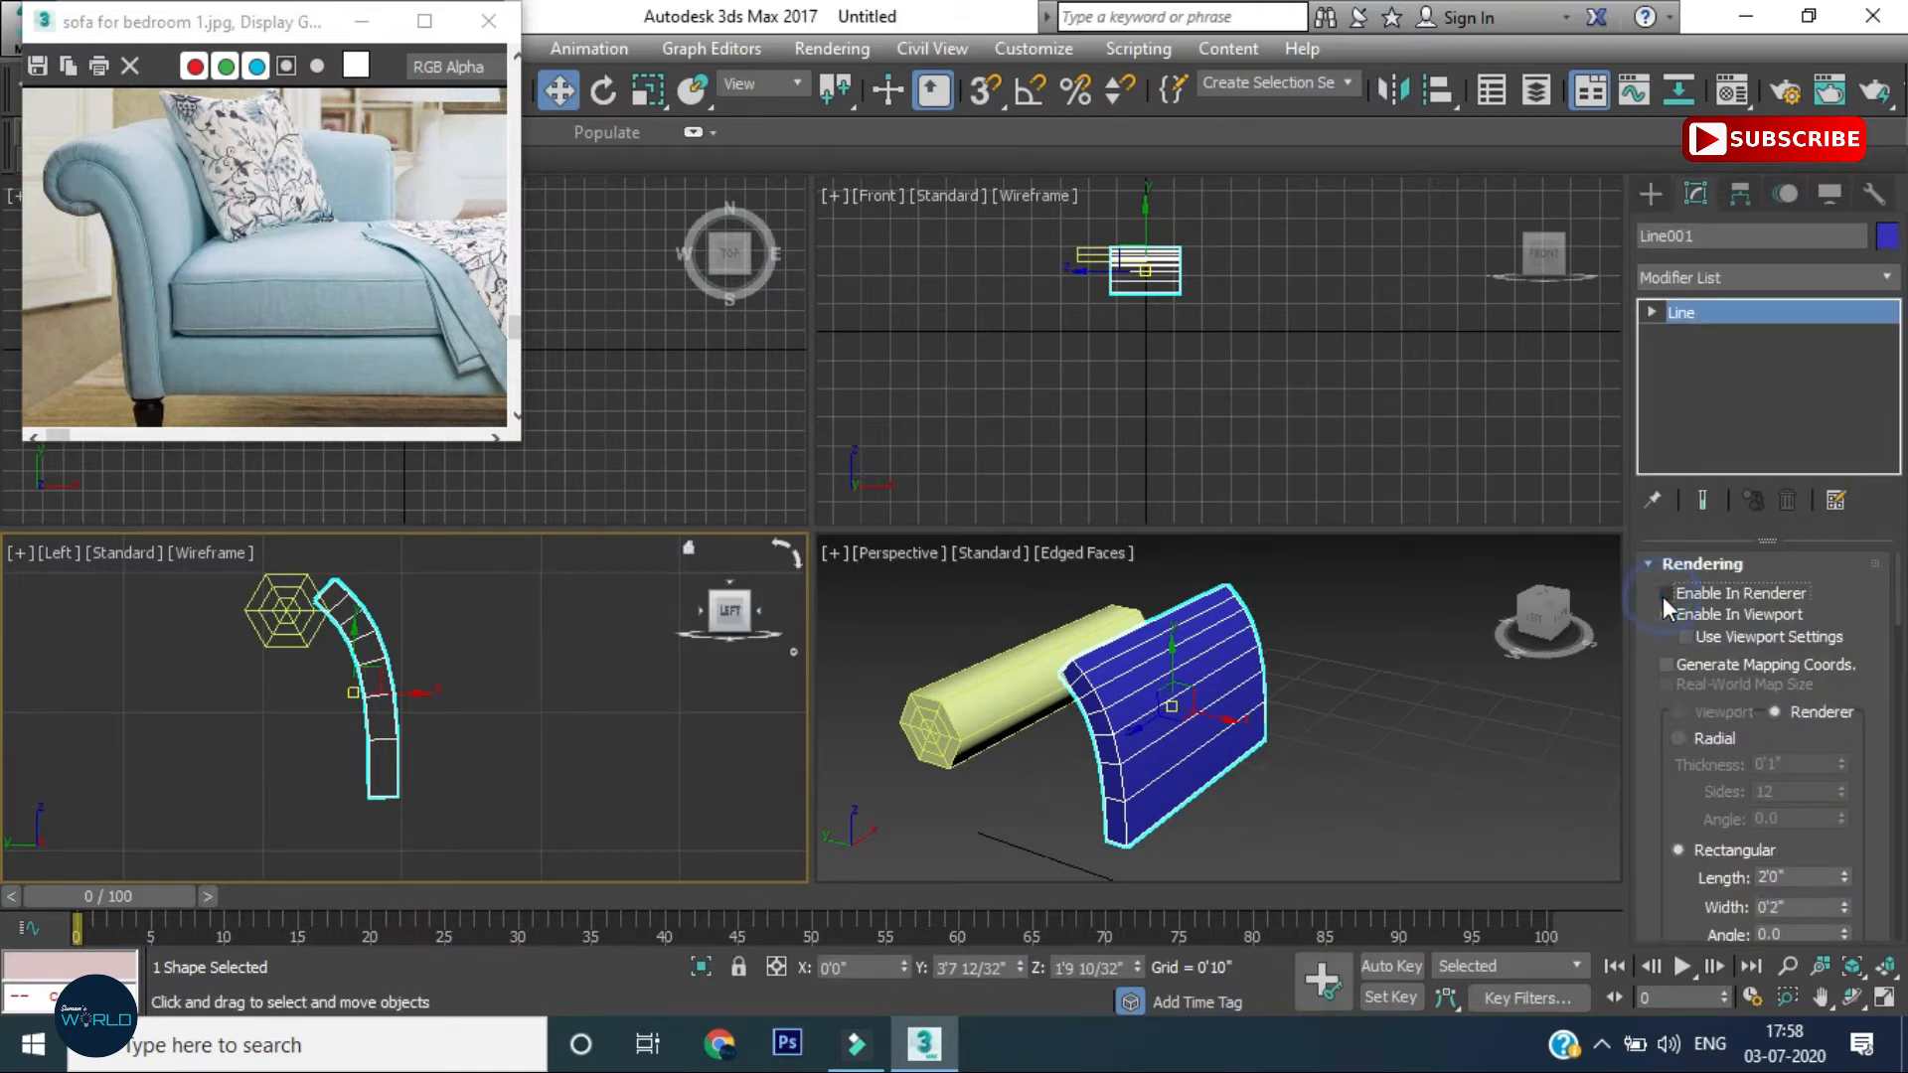
{"action": "left_click", "coordinate": [1666, 614]}
{"action": "left_click", "coordinate": [1666, 614]}
{"action": "left_click", "coordinate": [1664, 592]}
Slide the curved panel sideways in the Front view until its ends line up with the cylinder's ends
{"action": "scroll", "coordinate": [1150, 251], "scroll_direction": "up", "scroll_amount": 10}
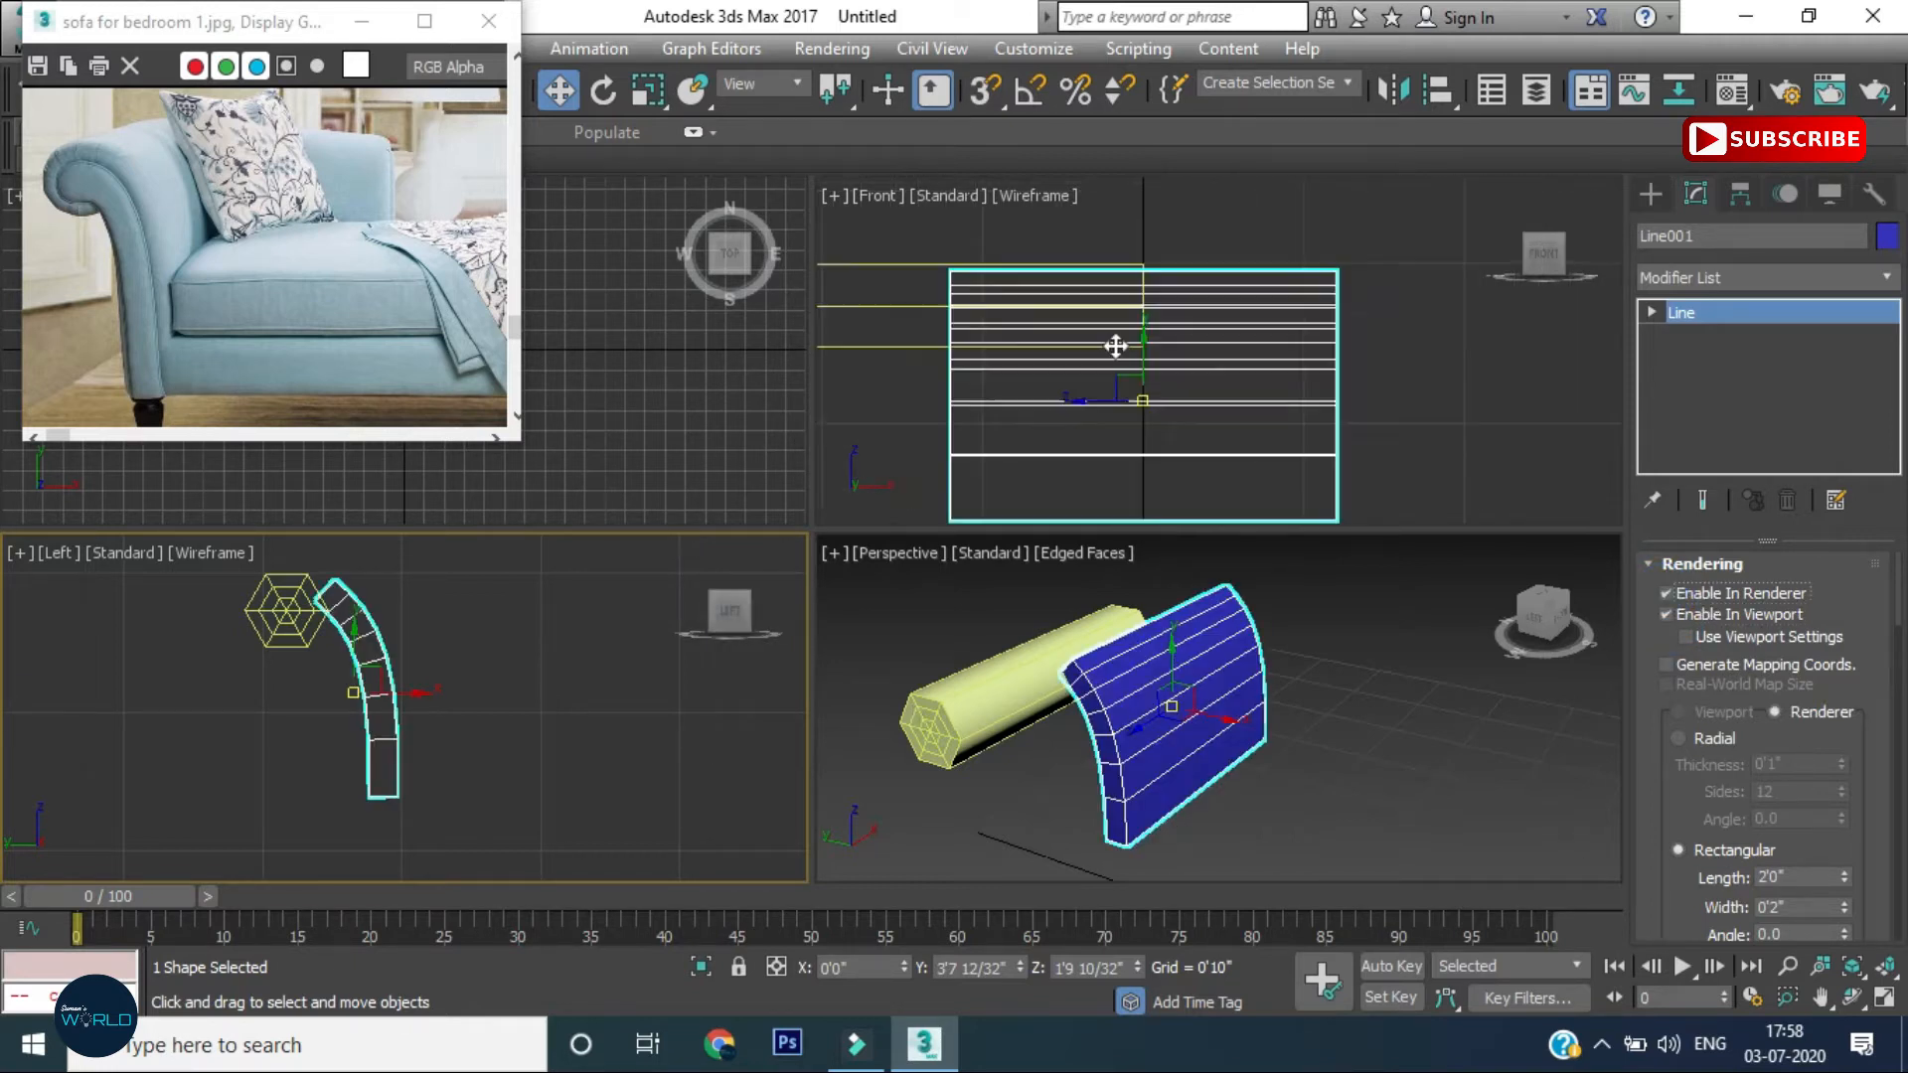
{"action": "left_click_drag", "start_coordinate": [1333, 386], "coordinate": [1220, 388]}
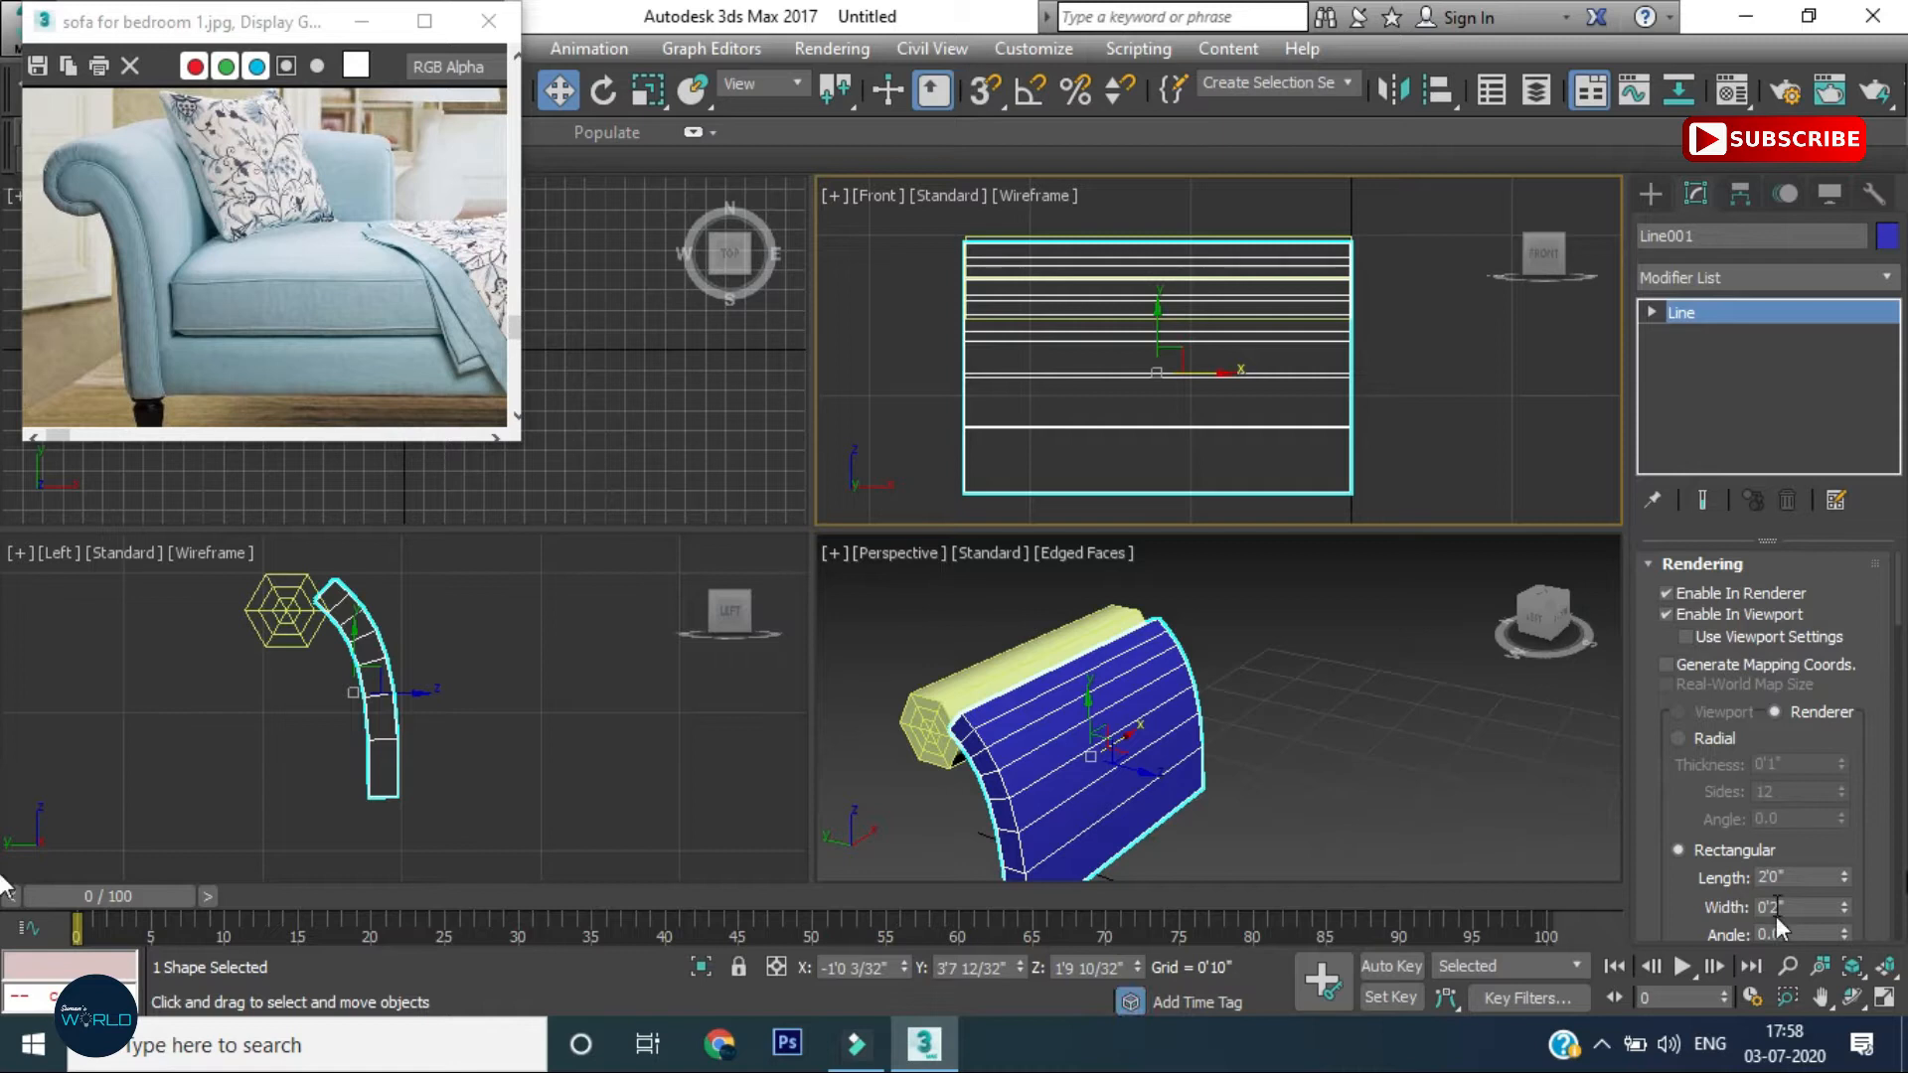
Try to convert the cylinder to an Editable Poly and attach the curved panel to it
{"action": "left_click", "coordinate": [314, 612]}
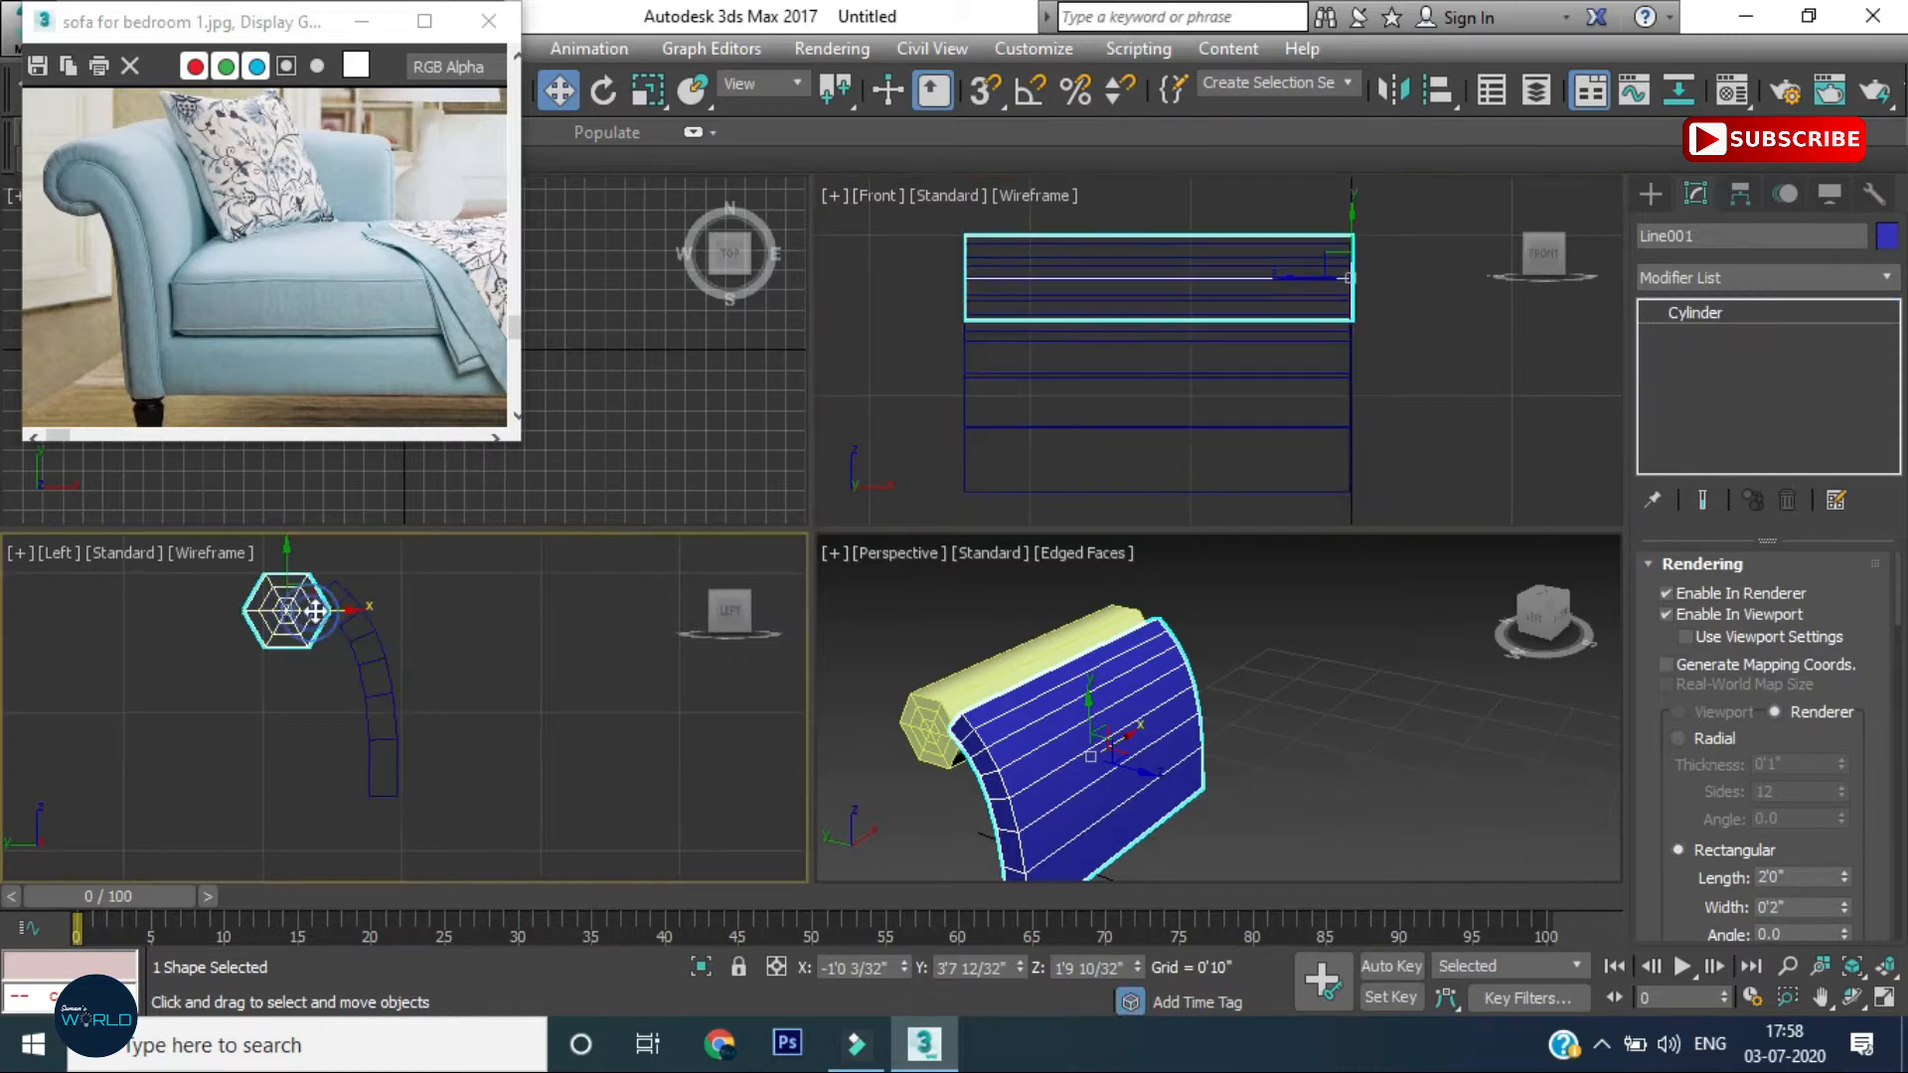
{"action": "right_click", "coordinate": [304, 592]}
{"action": "mouse_move", "coordinate": [557, 880]}
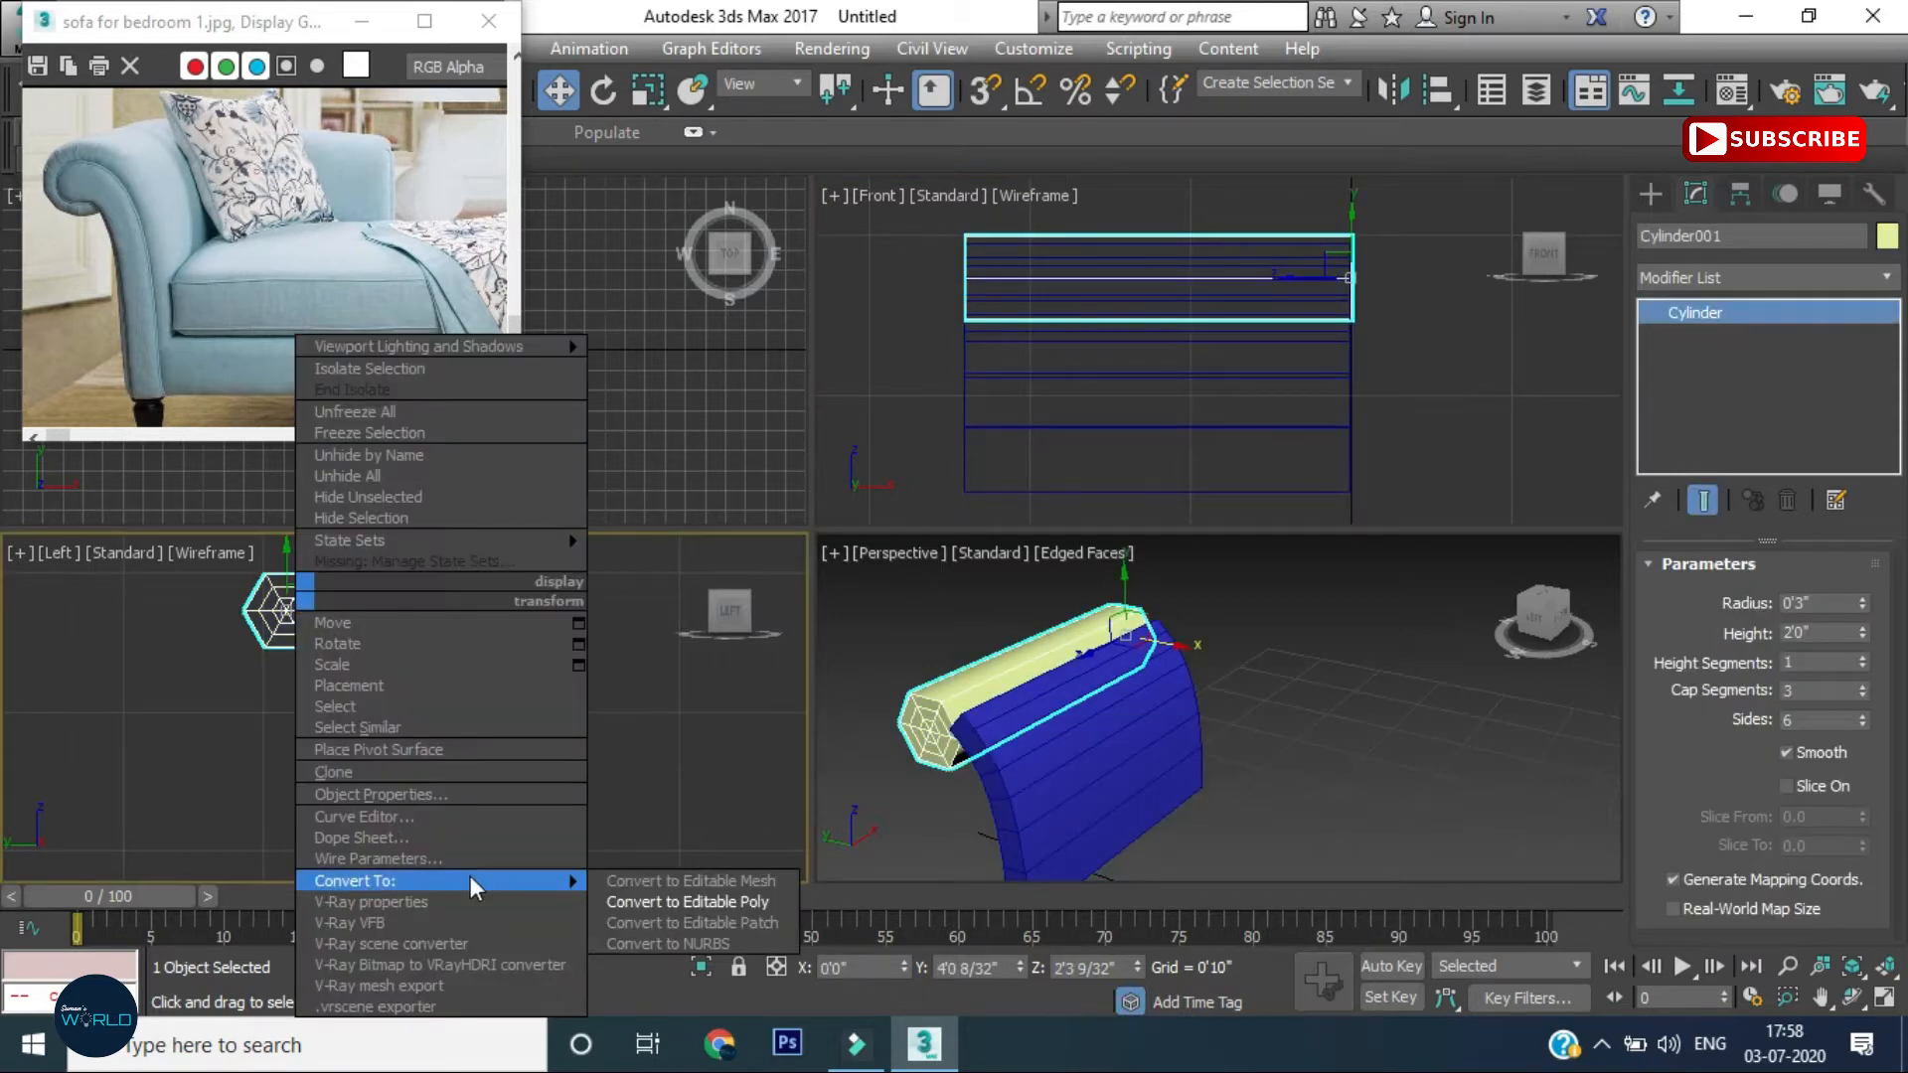
{"action": "left_click", "coordinate": [631, 903]}
{"action": "scroll", "coordinate": [1716, 835], "scroll_direction": "down", "scroll_amount": 3}
{"action": "scroll", "coordinate": [1716, 835], "scroll_direction": "down", "scroll_amount": 2}
{"action": "left_click", "coordinate": [1694, 804]}
{"action": "left_click", "coordinate": [1037, 705]}
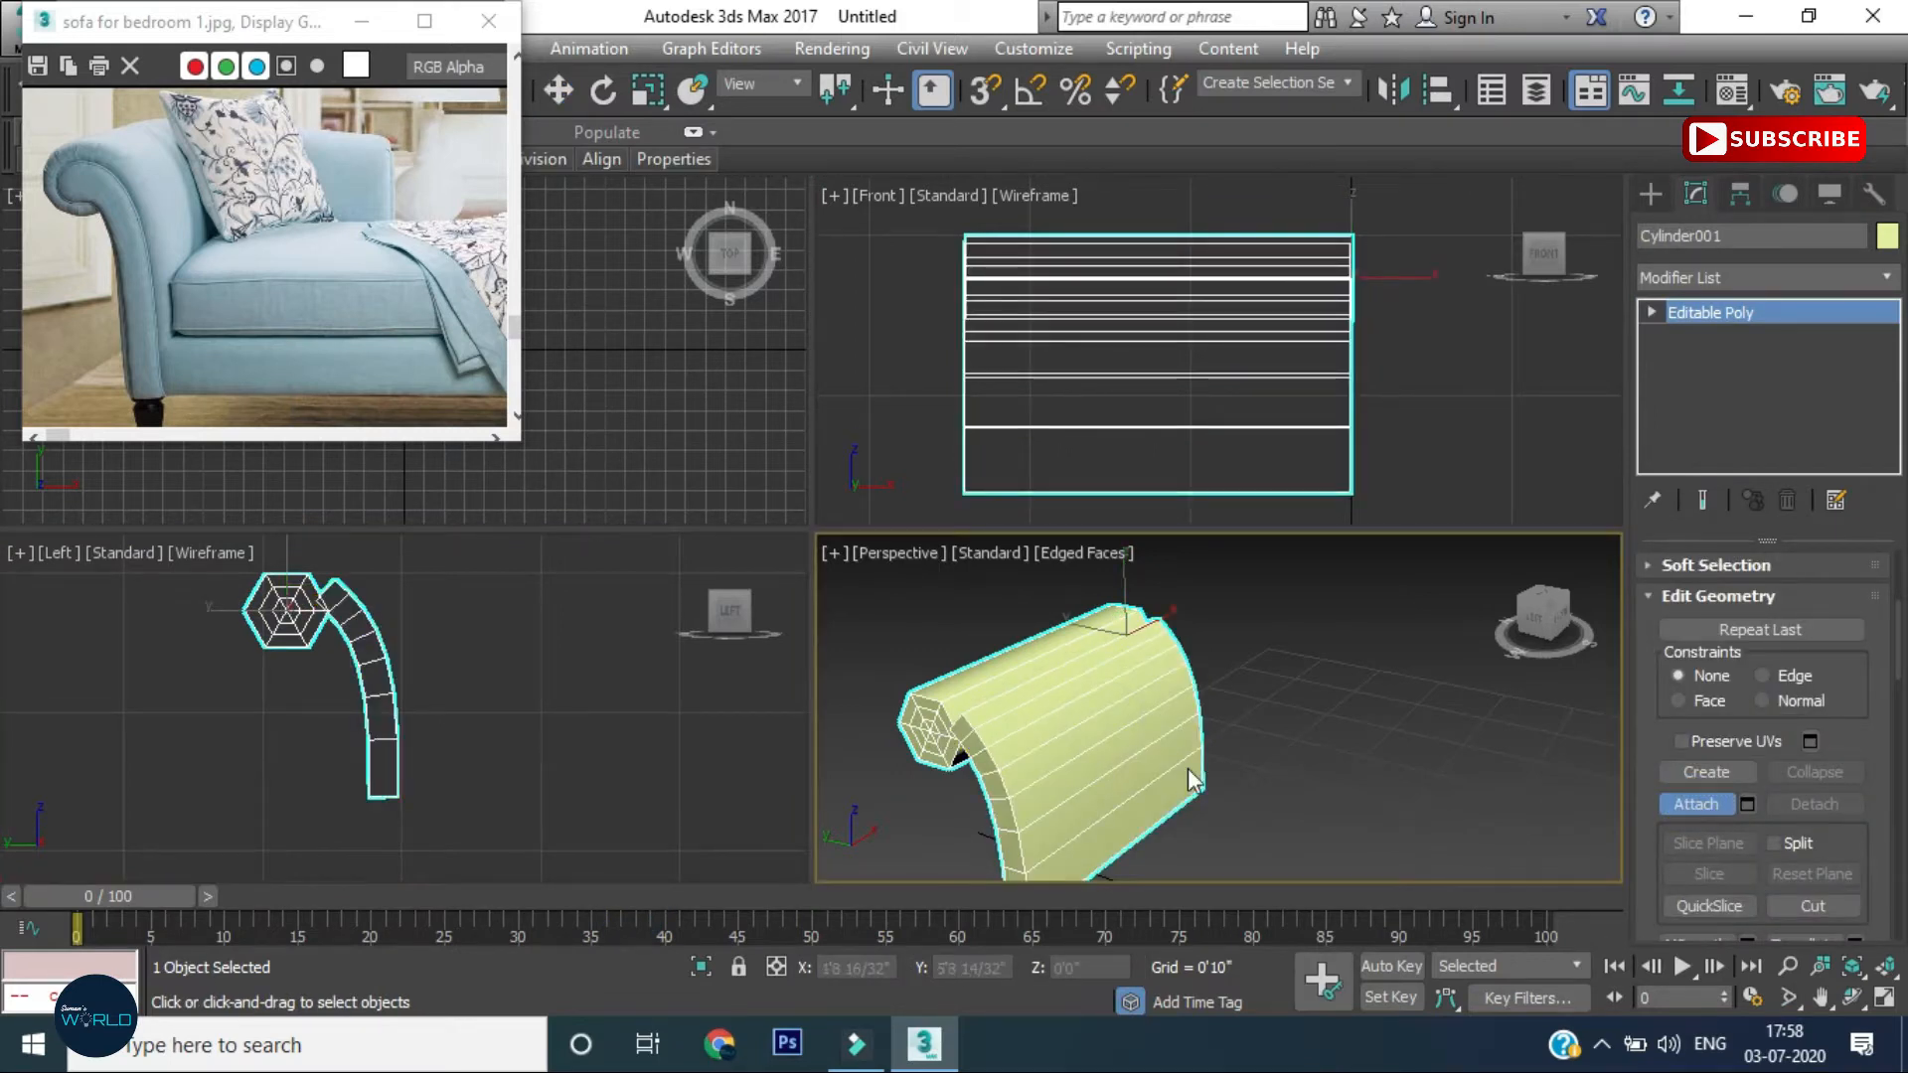
{"action": "middle_click_drag", "start_coordinate": [1099, 771], "coordinate": [1126, 718], "text": "alt"}
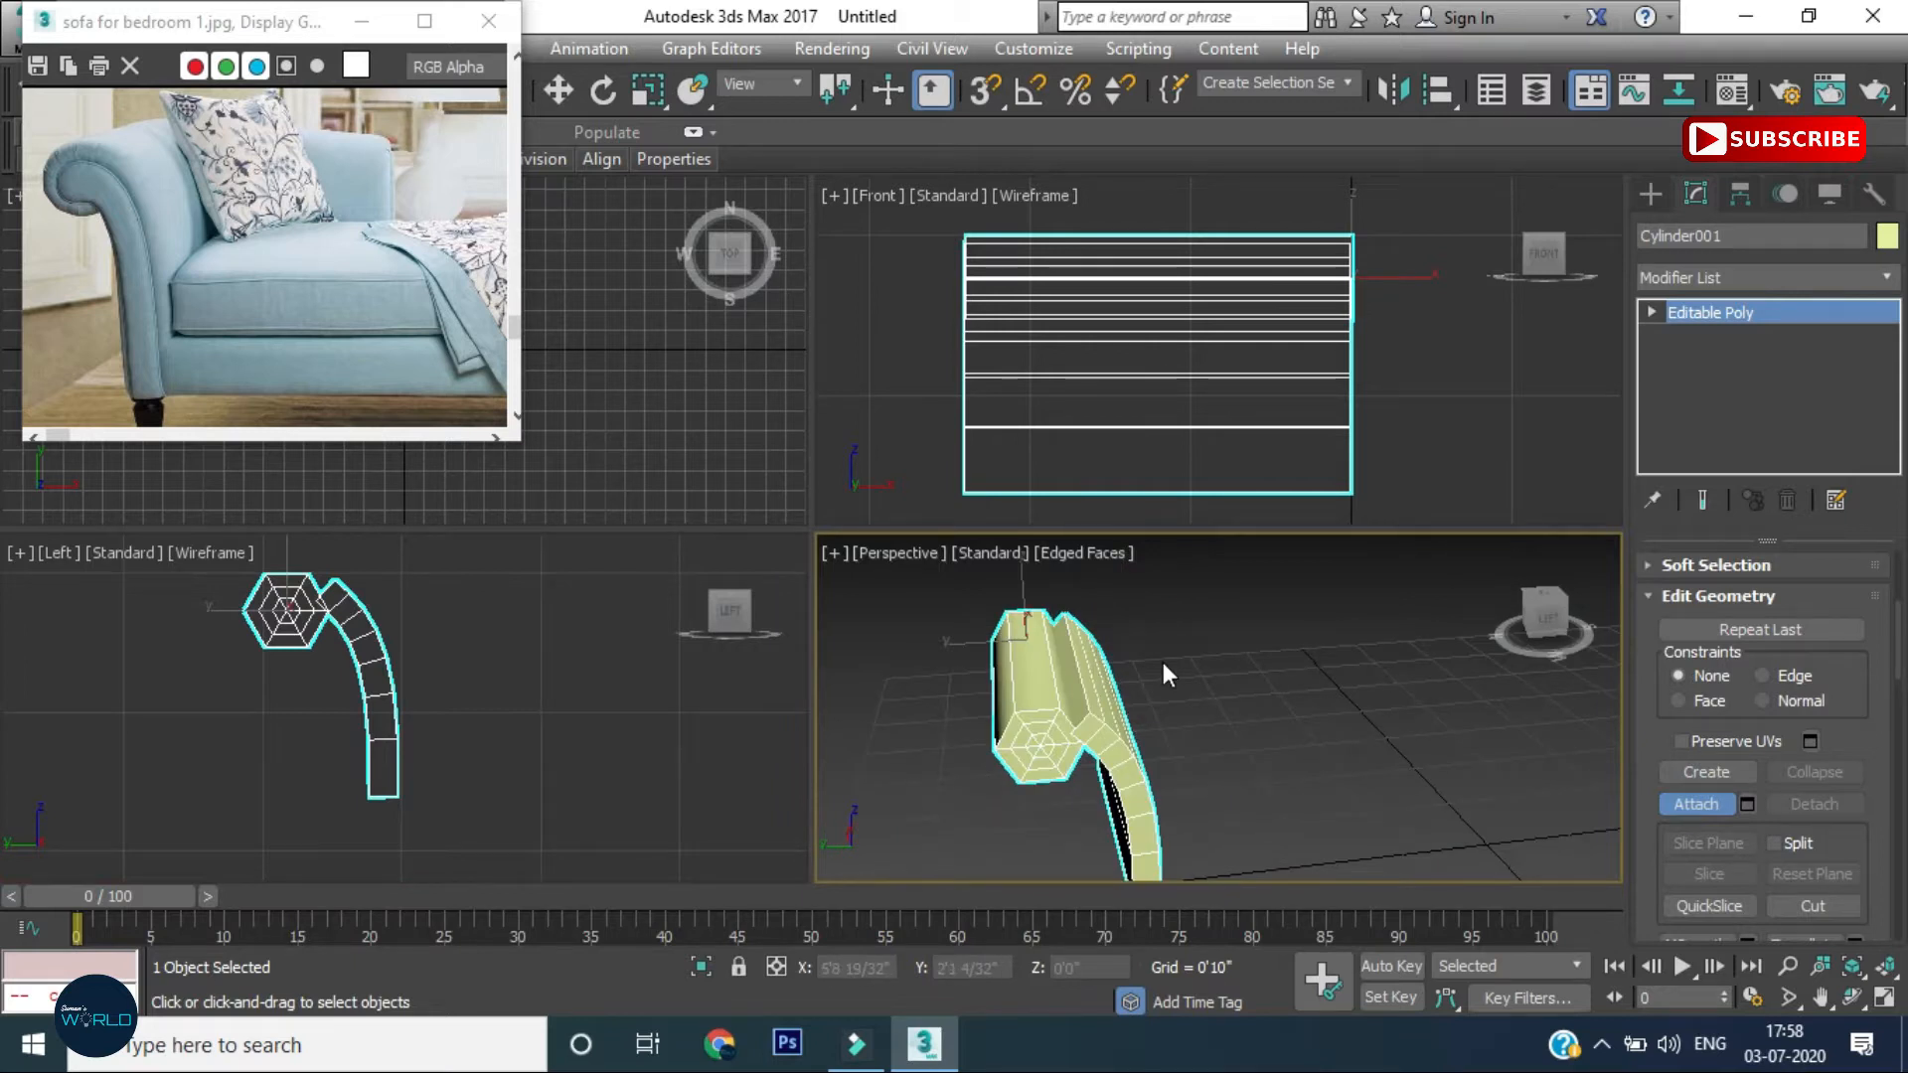
Undo the attachment of the curved panel and the cylinder's conversion to Editable Poly
{"action": "key", "text": "ctrl+z"}
{"action": "key", "text": "w"}
{"action": "key", "text": "ctrl+z"}
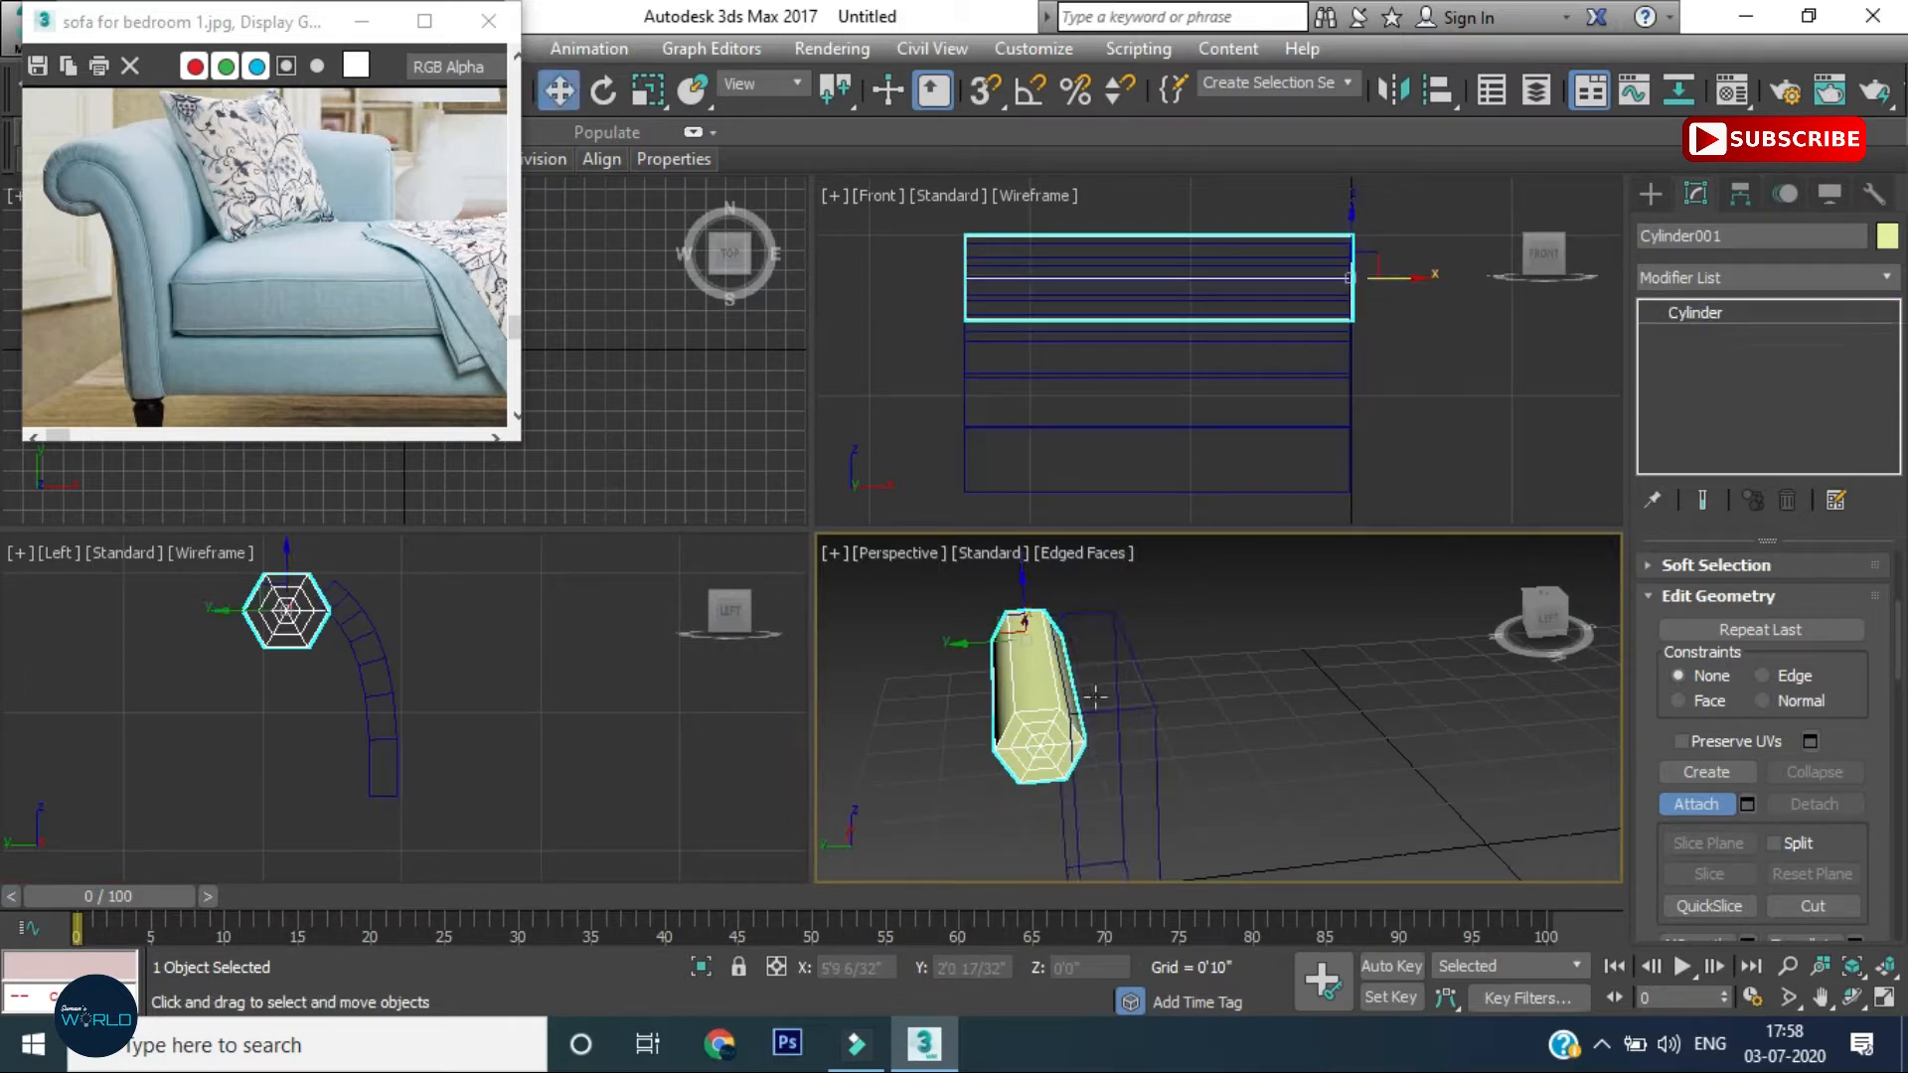
Move the curved panel away from the cylinder and slightly down, leaving a gap between them
{"action": "left_click", "coordinate": [1133, 678]}
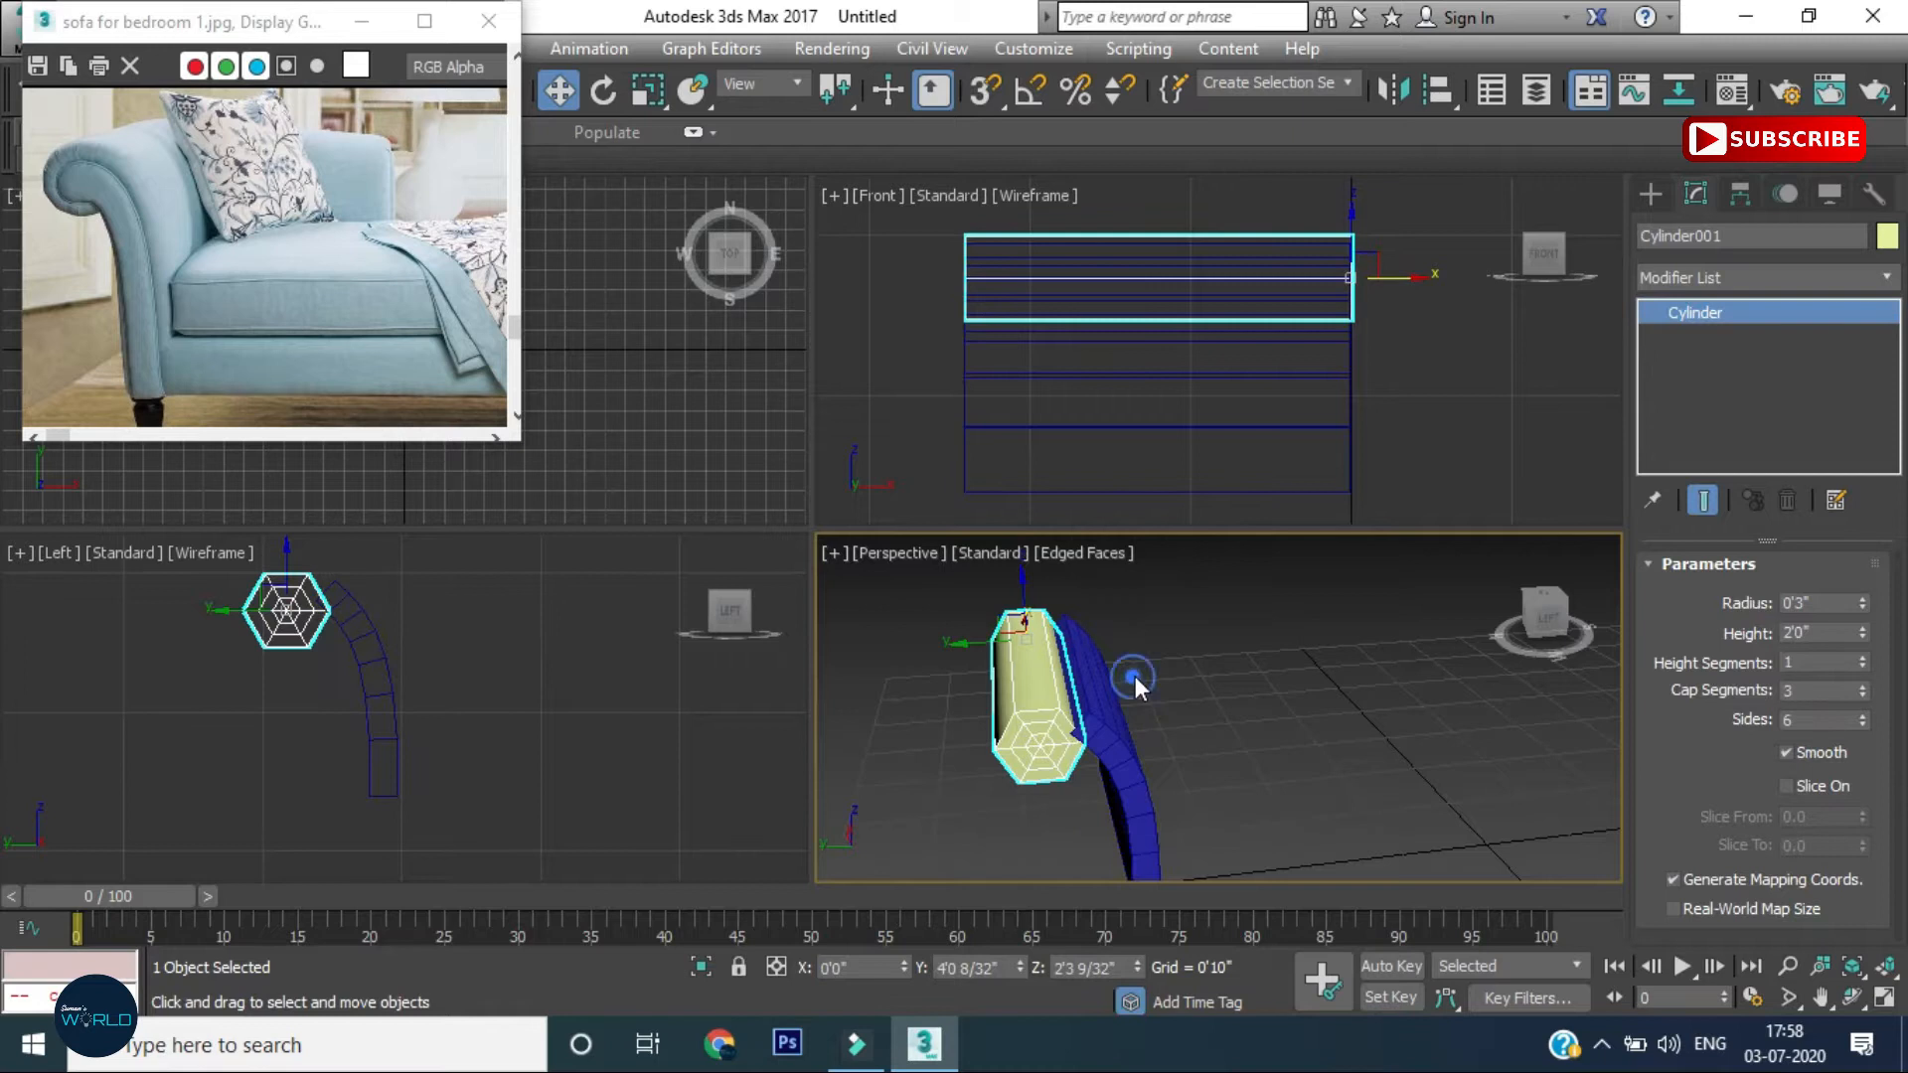
{"action": "left_click", "coordinate": [1110, 727]}
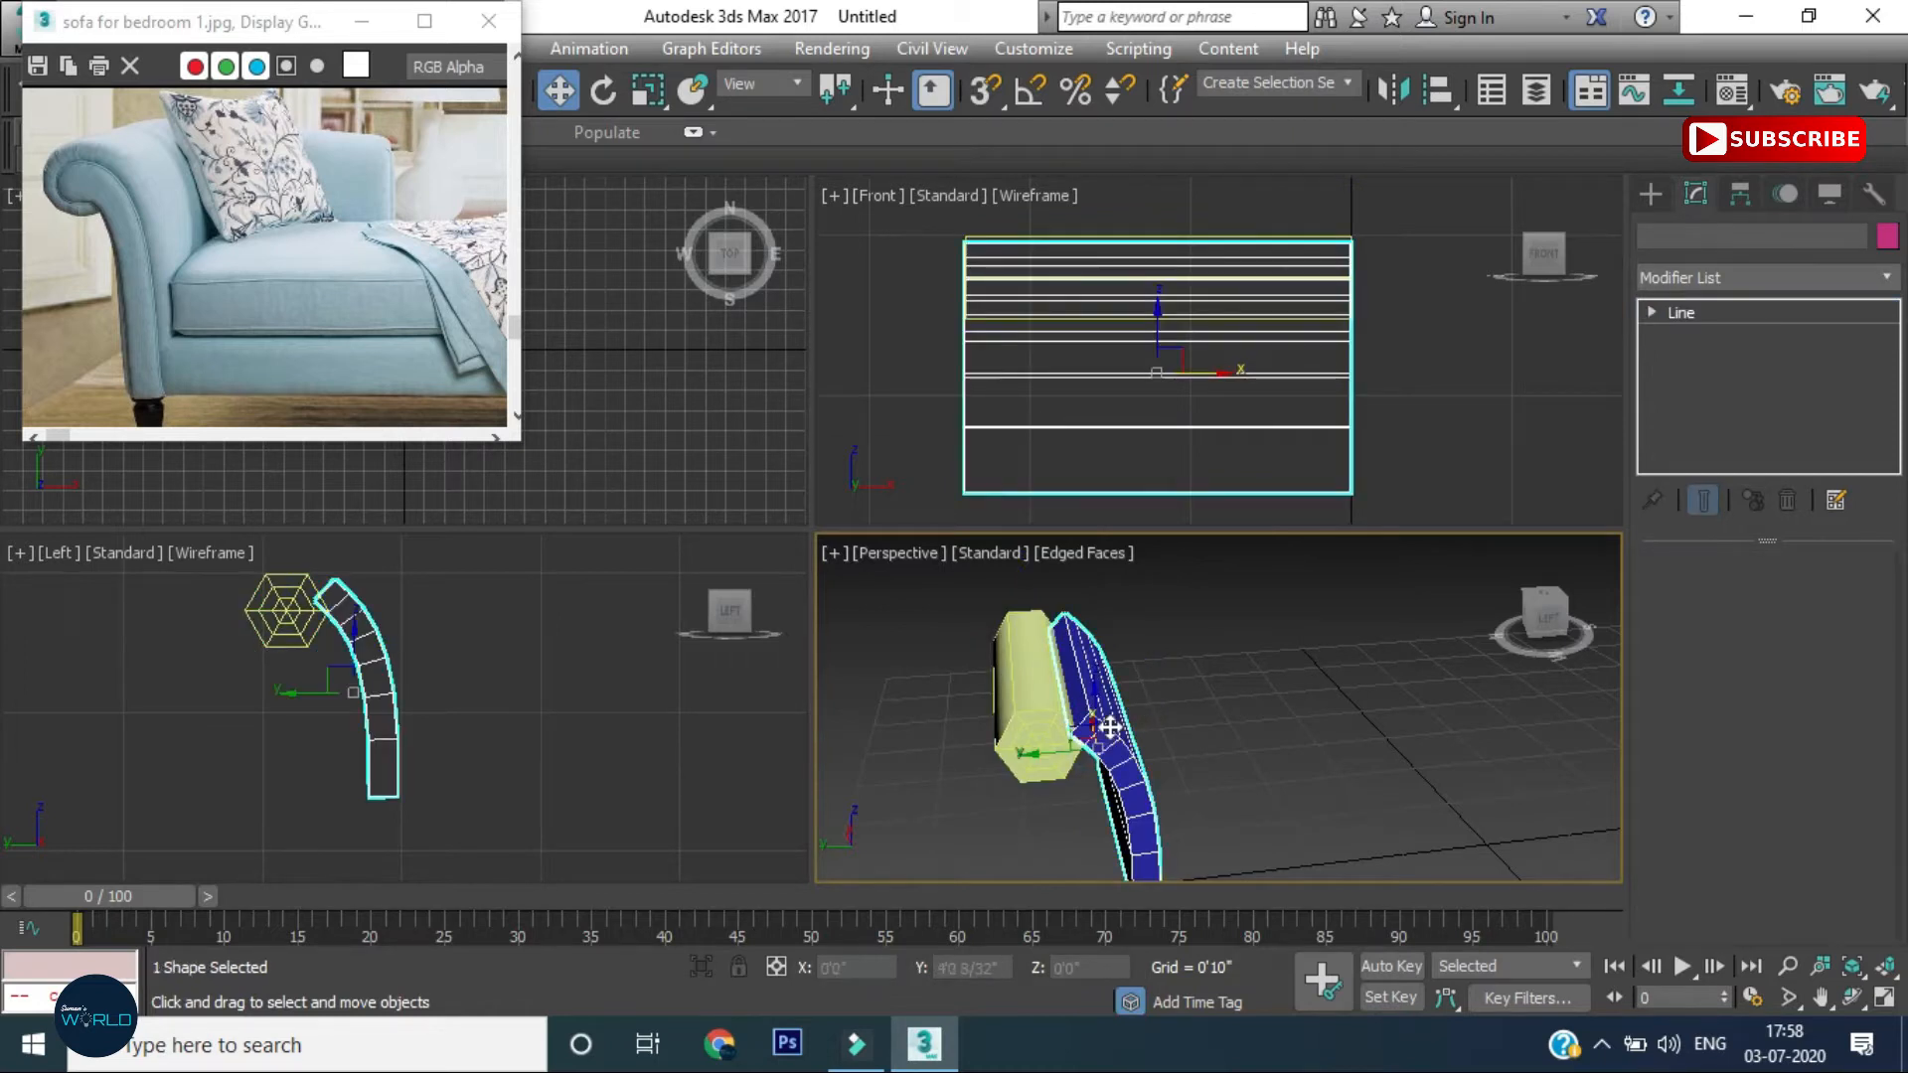
{"action": "left_click_drag", "start_coordinate": [1033, 758], "coordinate": [1090, 758]}
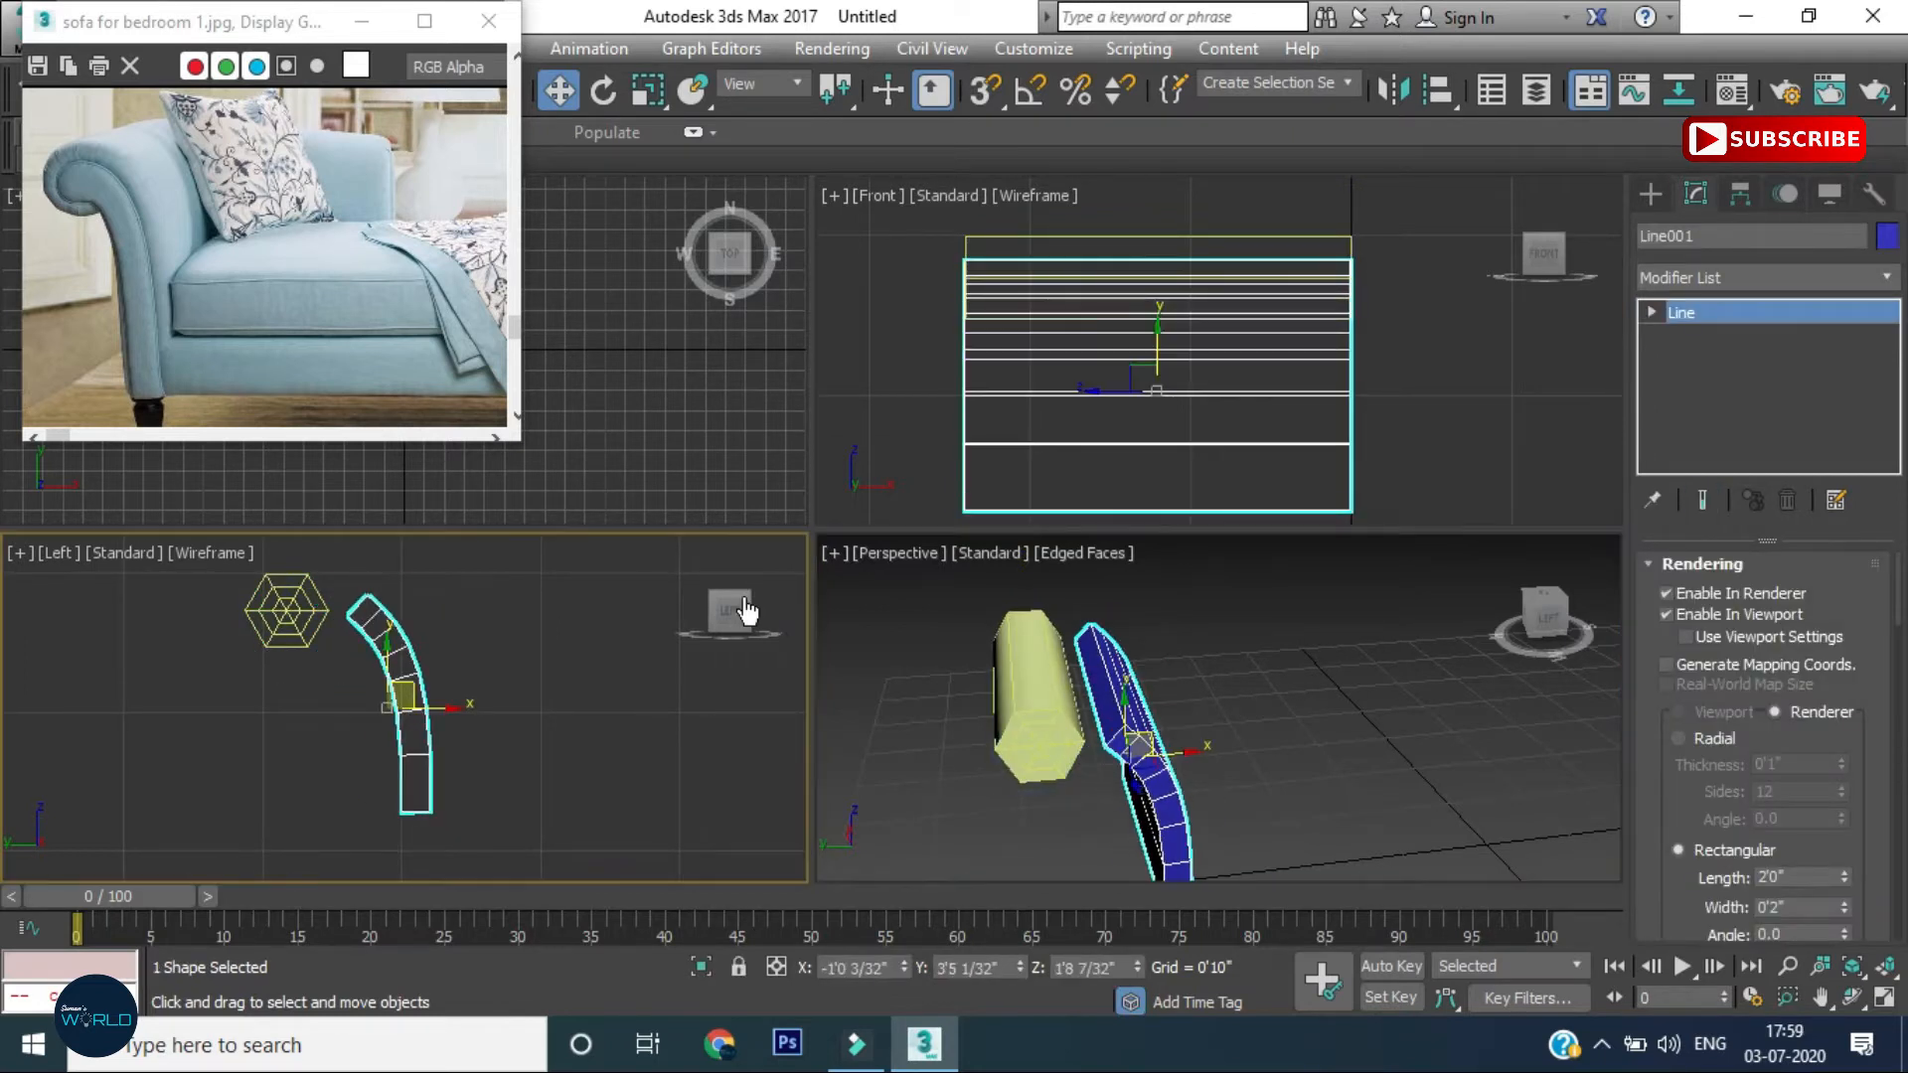
Convert the cylinder to an Editable Poly and attach the separated curved panel to it
{"action": "left_click", "coordinate": [1097, 688]}
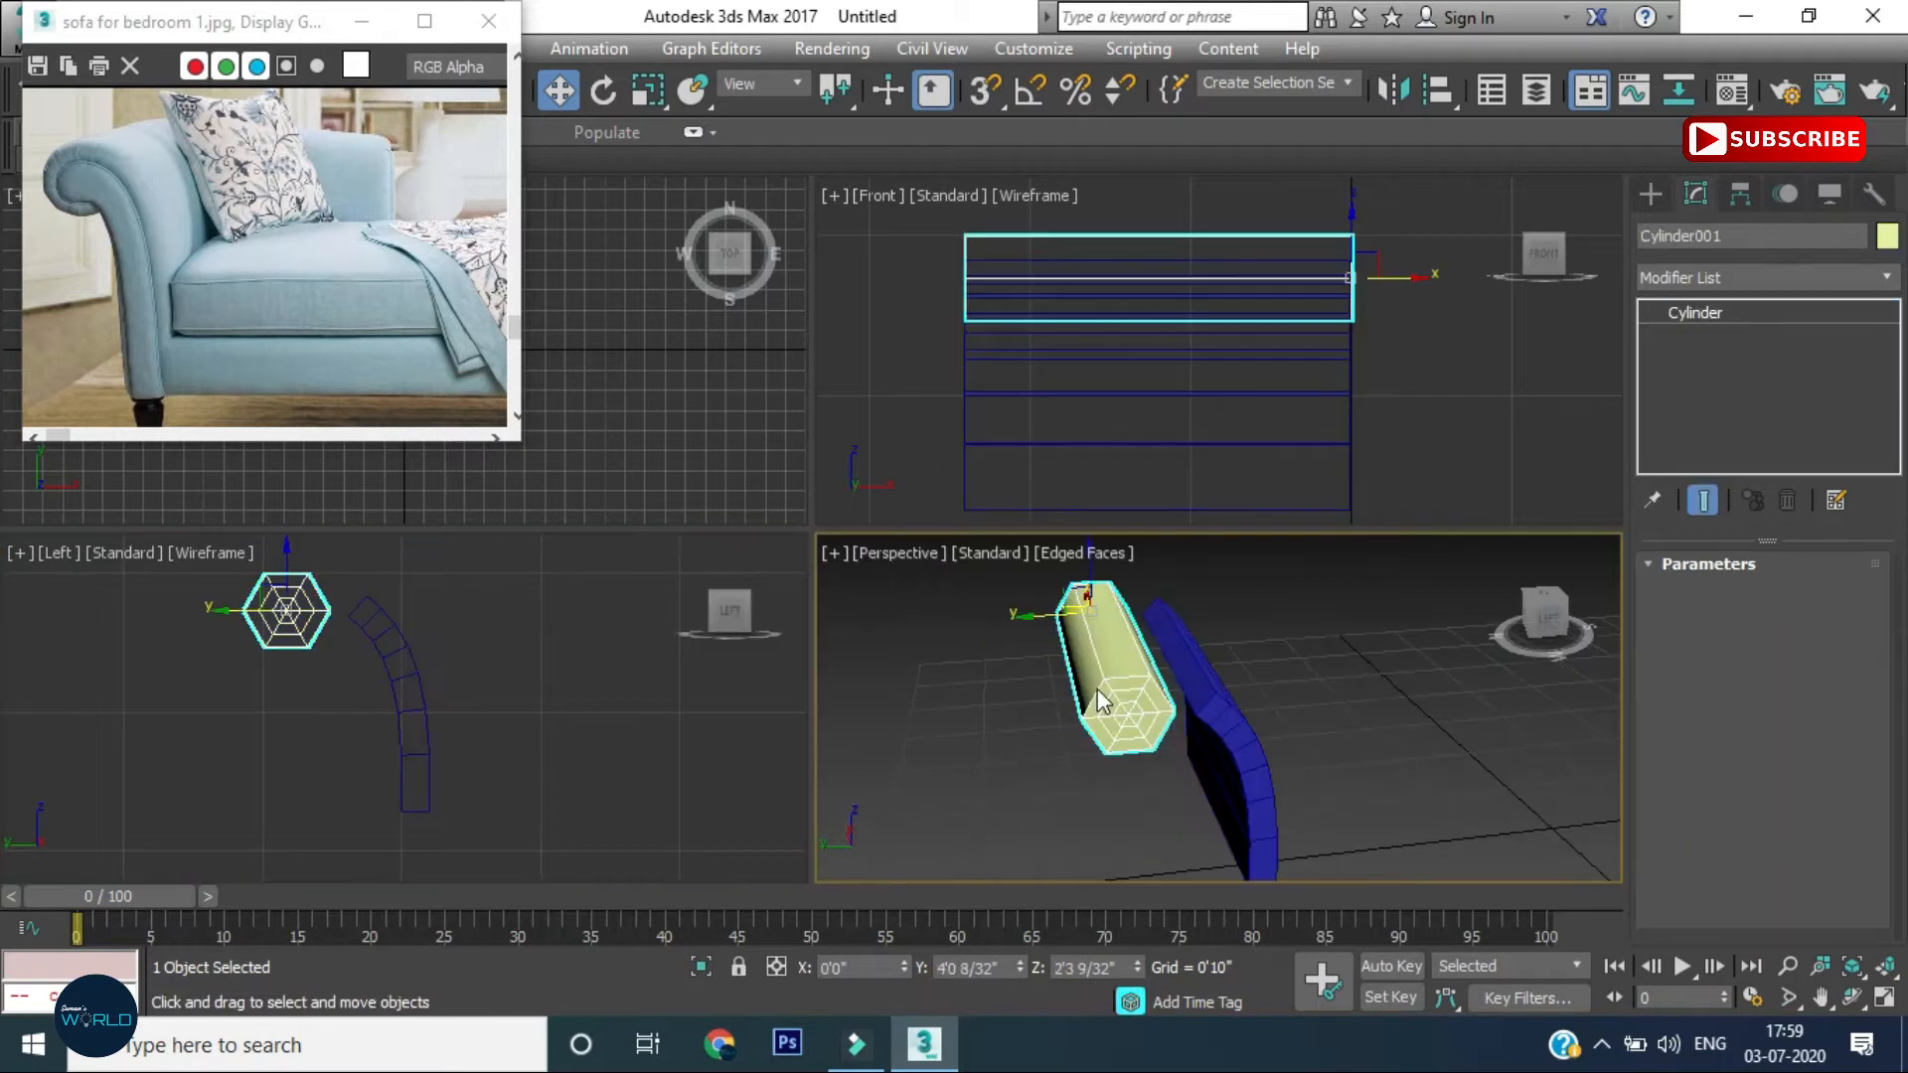
{"action": "right_click", "coordinate": [1097, 688]}
{"action": "mouse_move", "coordinate": [1341, 880]}
{"action": "mouse_move", "coordinate": [1362, 881]}
{"action": "left_click", "coordinate": [1446, 901]}
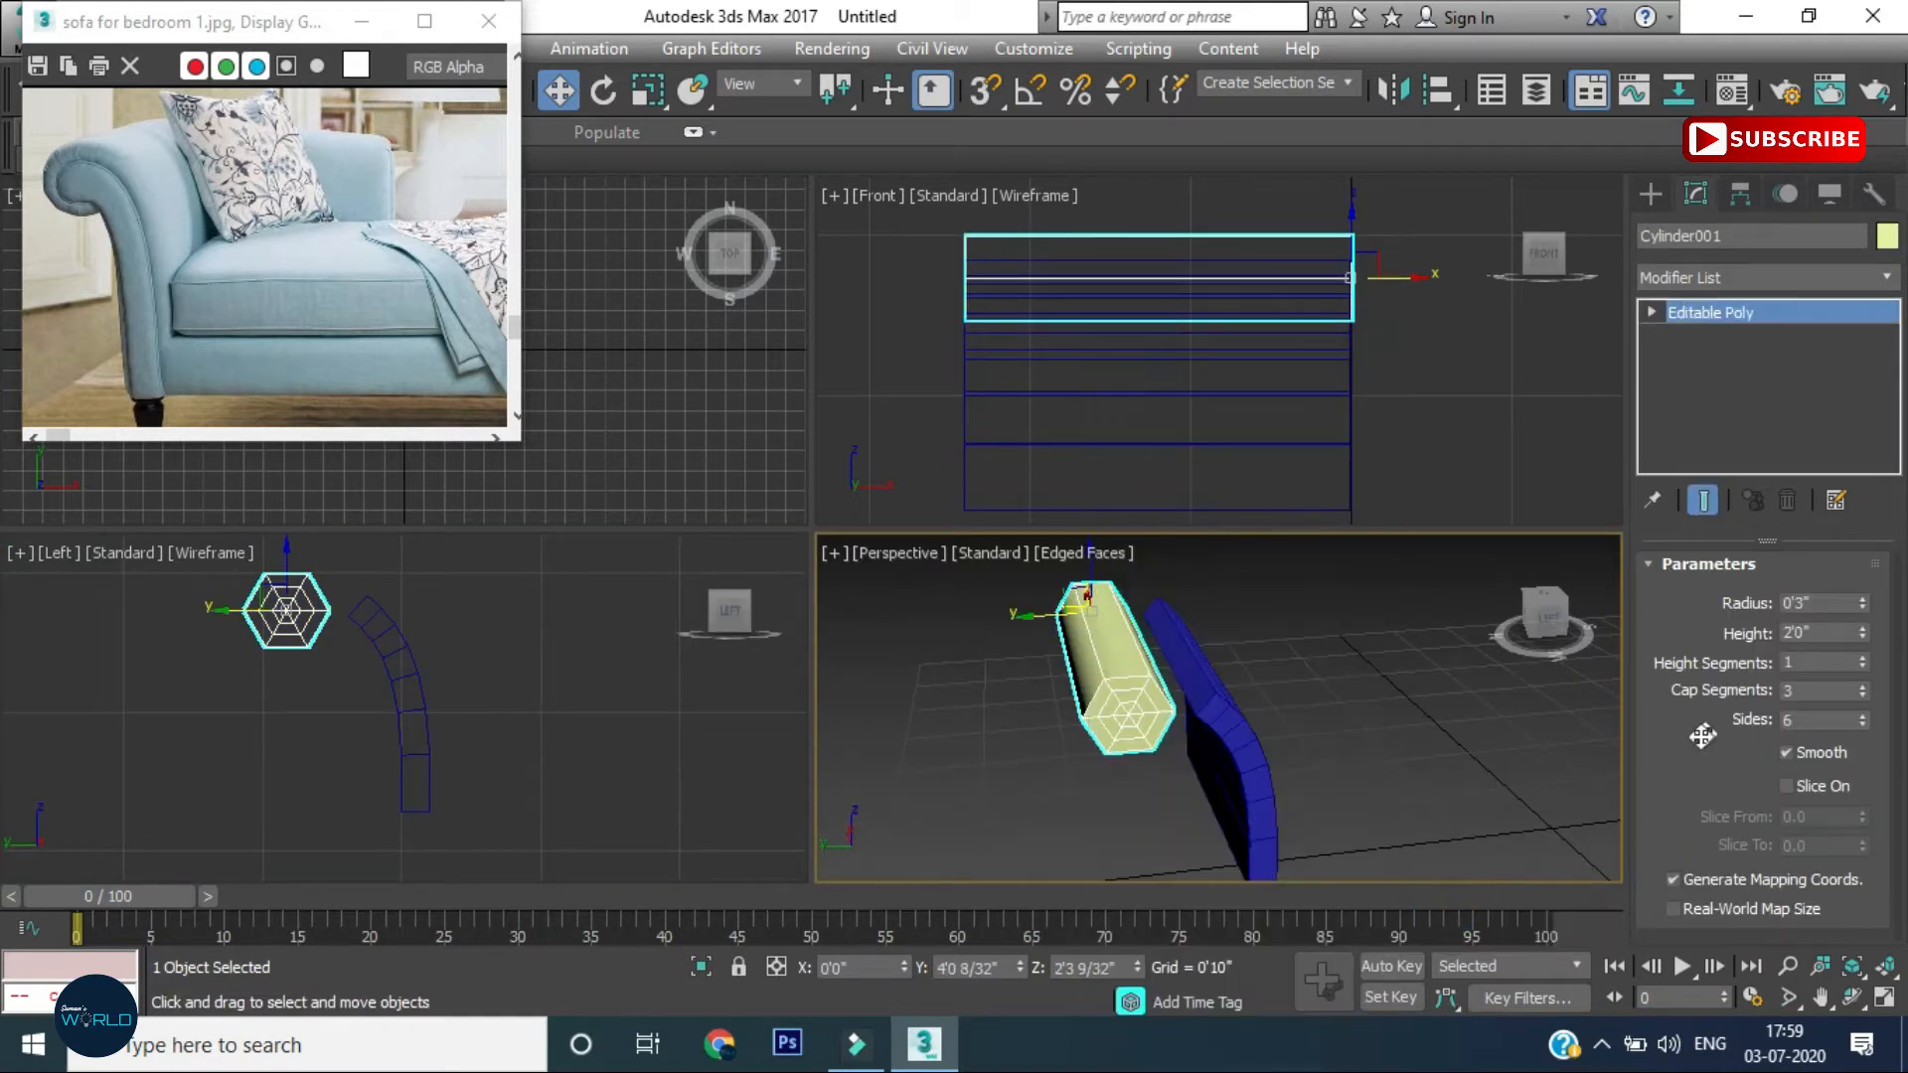
{"action": "scroll", "coordinate": [1703, 717], "scroll_direction": "down", "scroll_amount": 3}
{"action": "scroll", "coordinate": [1703, 795], "scroll_direction": "down", "scroll_amount": 3}
{"action": "left_click", "coordinate": [1695, 804]}
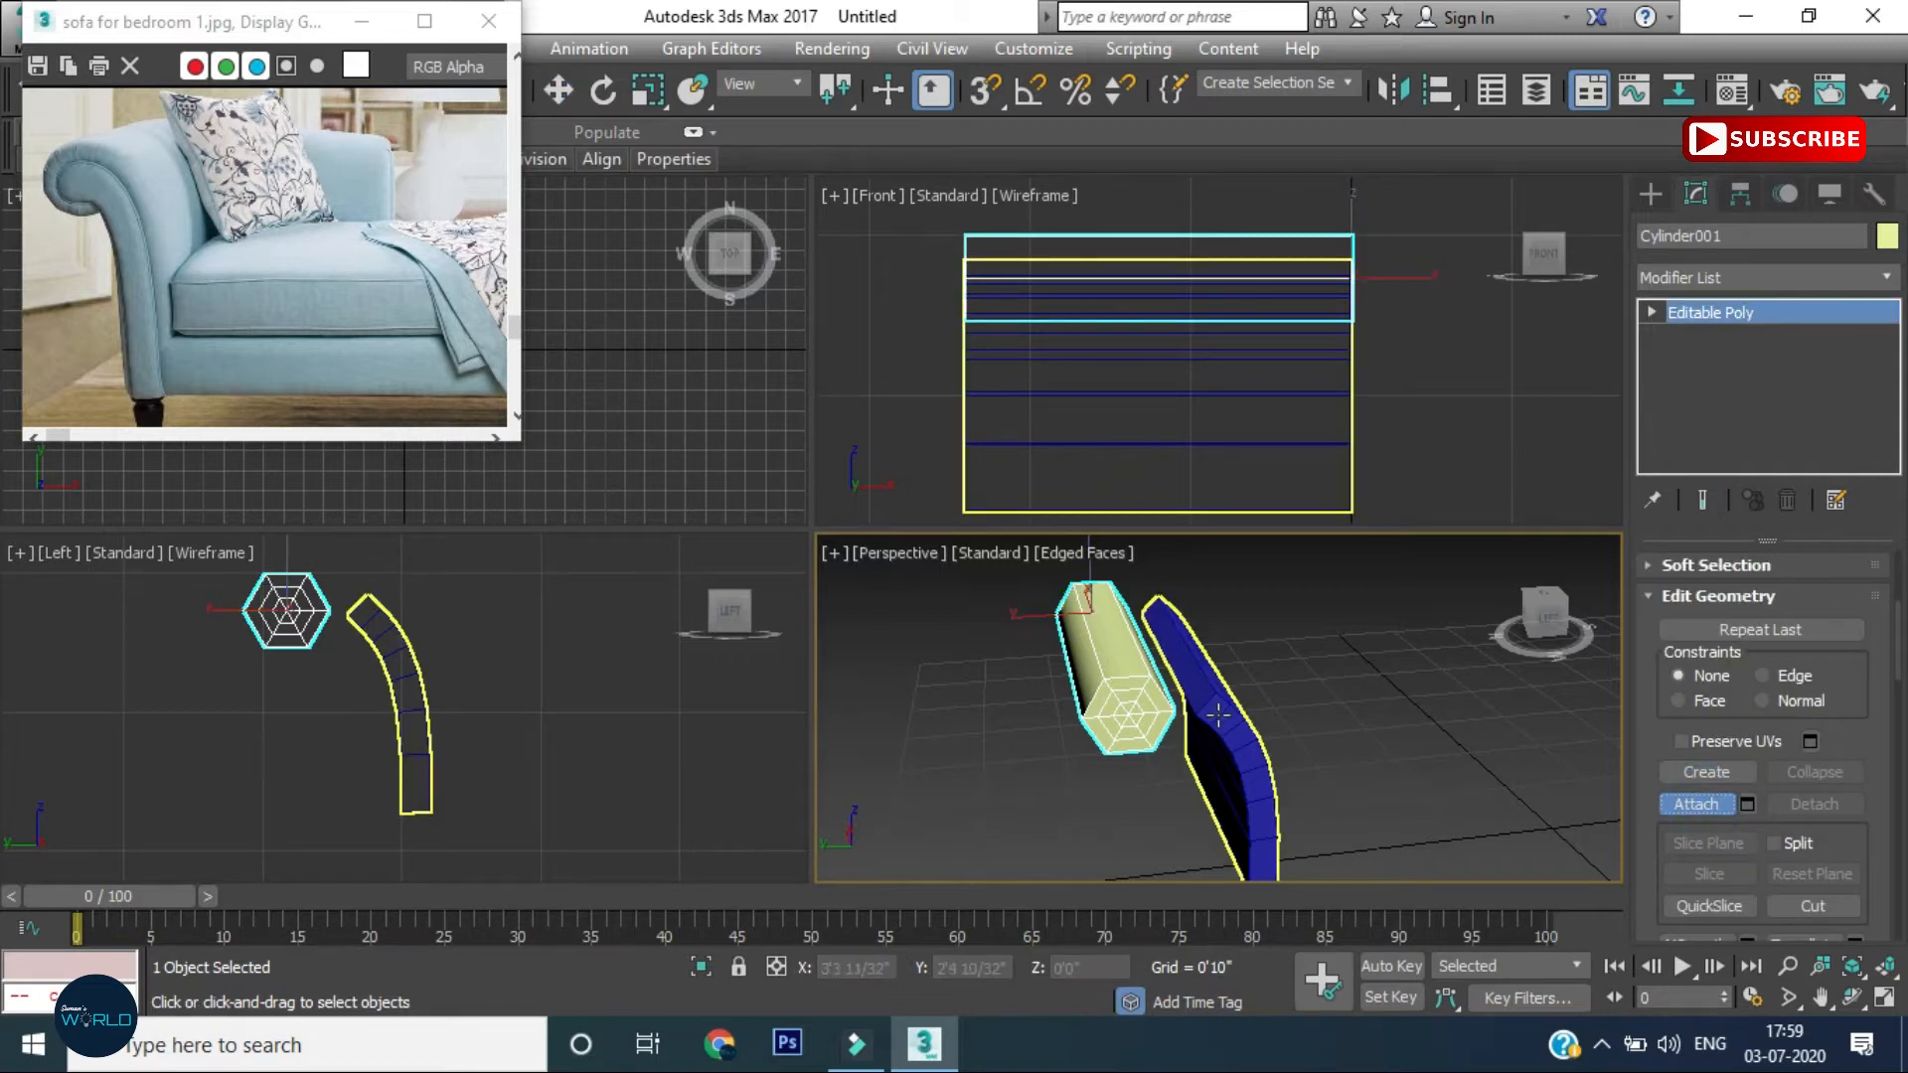
{"action": "left_click", "coordinate": [1235, 717]}
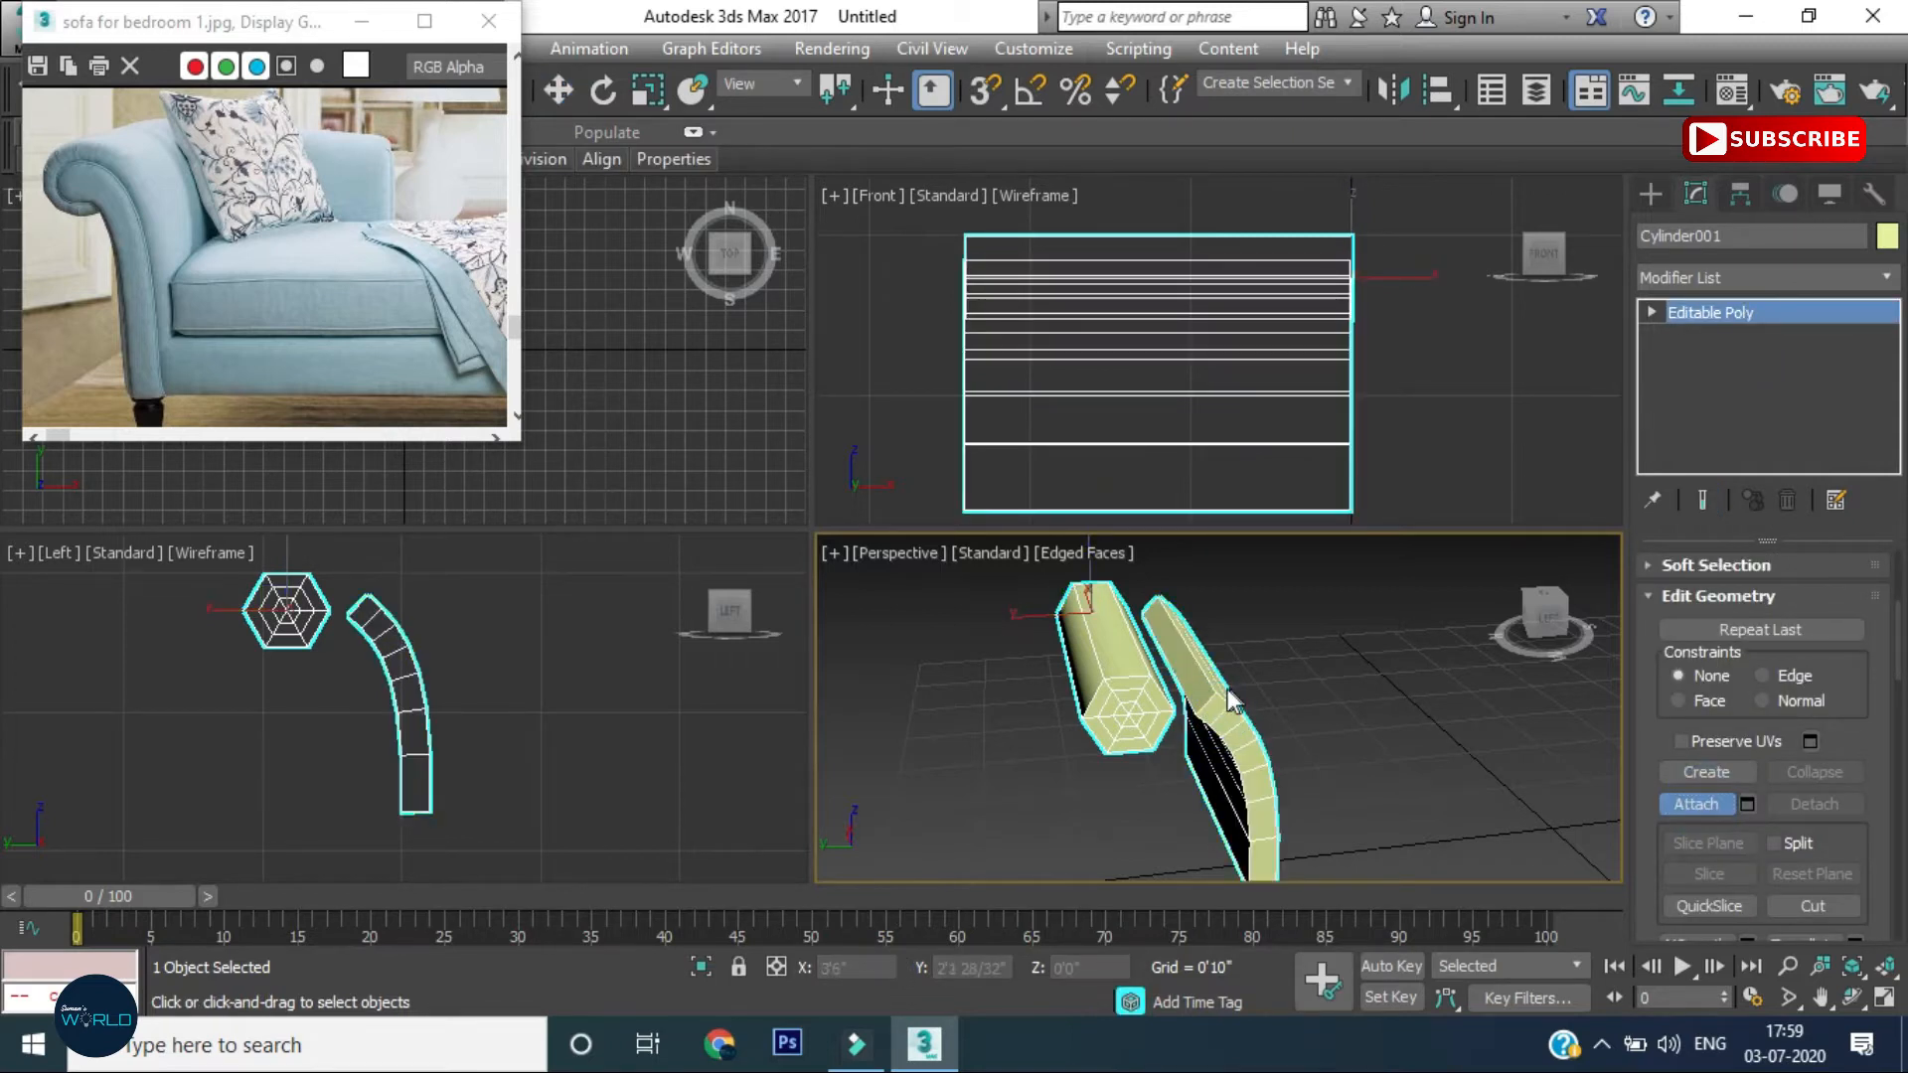
Bridge the cylinder's side polygon facing the panel with the polygon at the panel's upper end
{"action": "left_click", "coordinate": [1651, 311]}
{"action": "left_click", "coordinate": [1707, 405]}
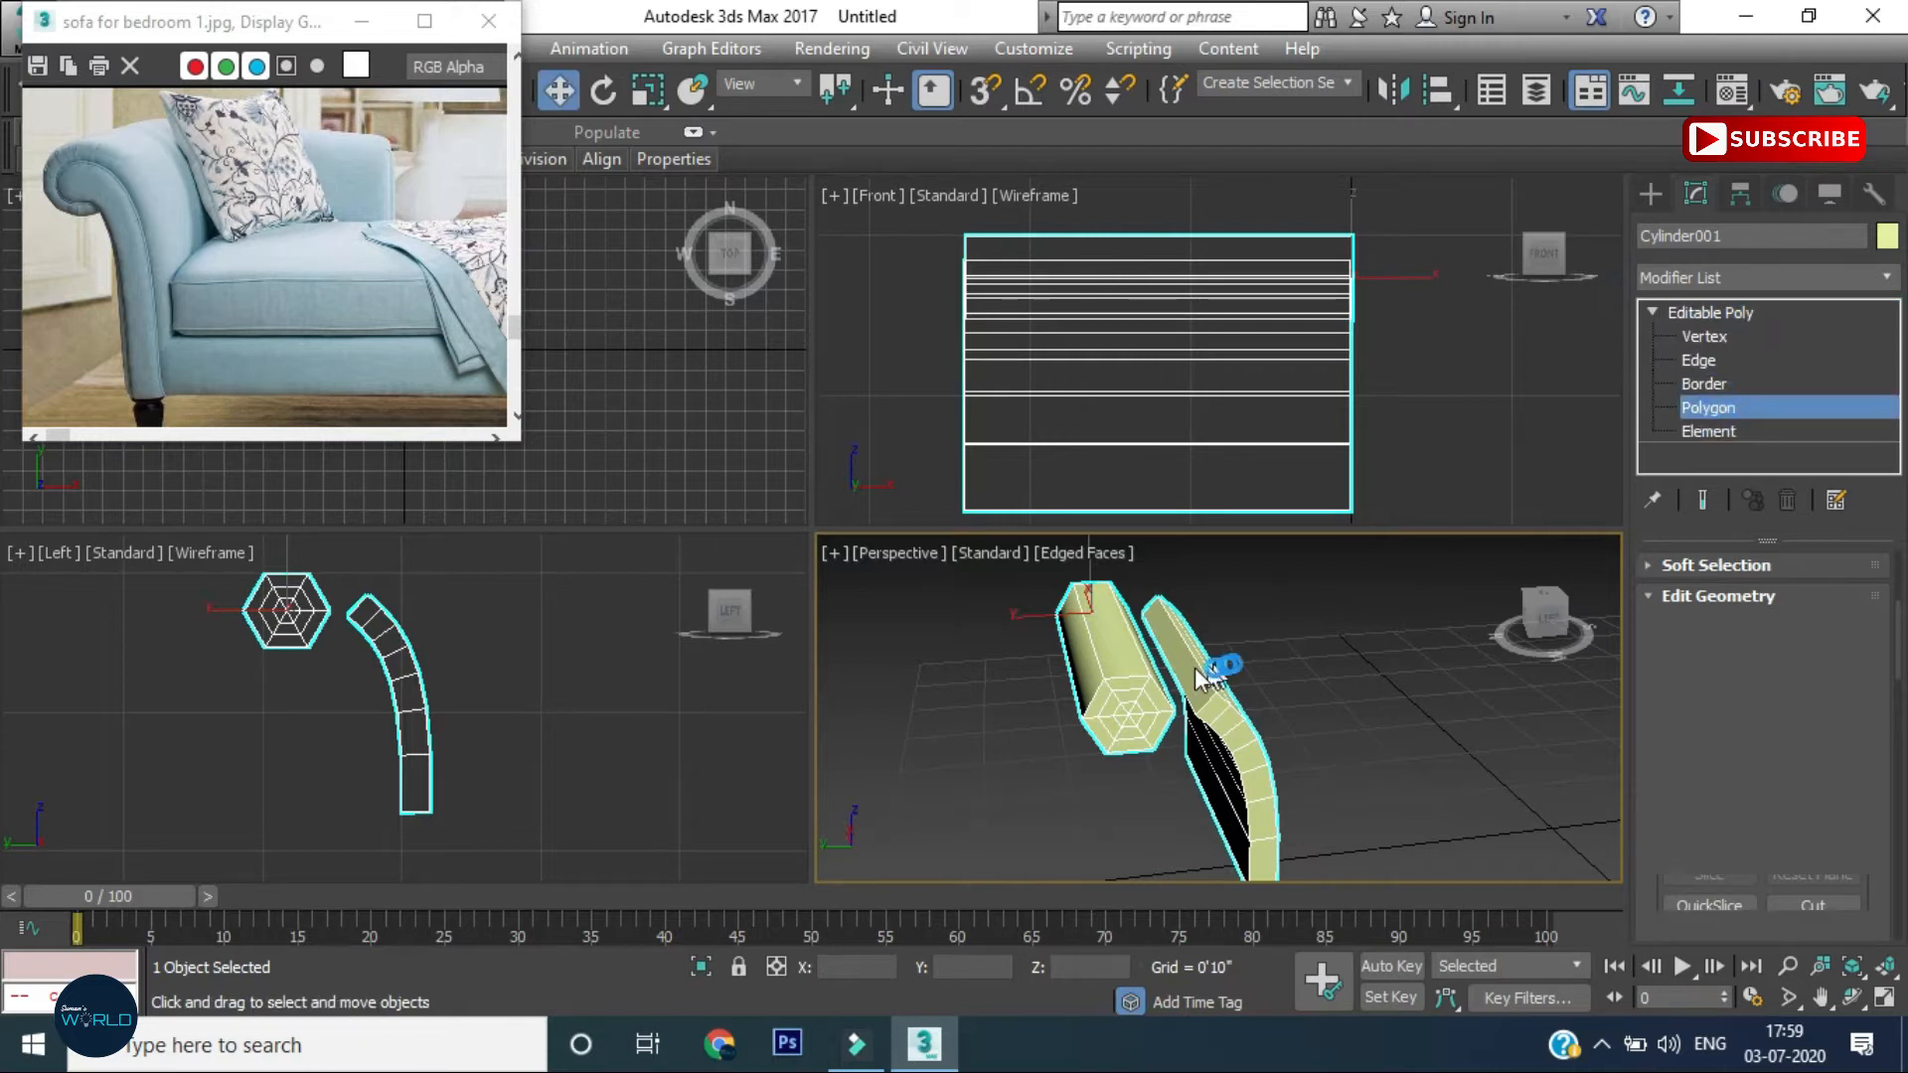
{"action": "left_click", "coordinate": [1116, 660]}
{"action": "middle_click_drag", "start_coordinate": [1187, 707], "coordinate": [1235, 690], "text": "alt"}
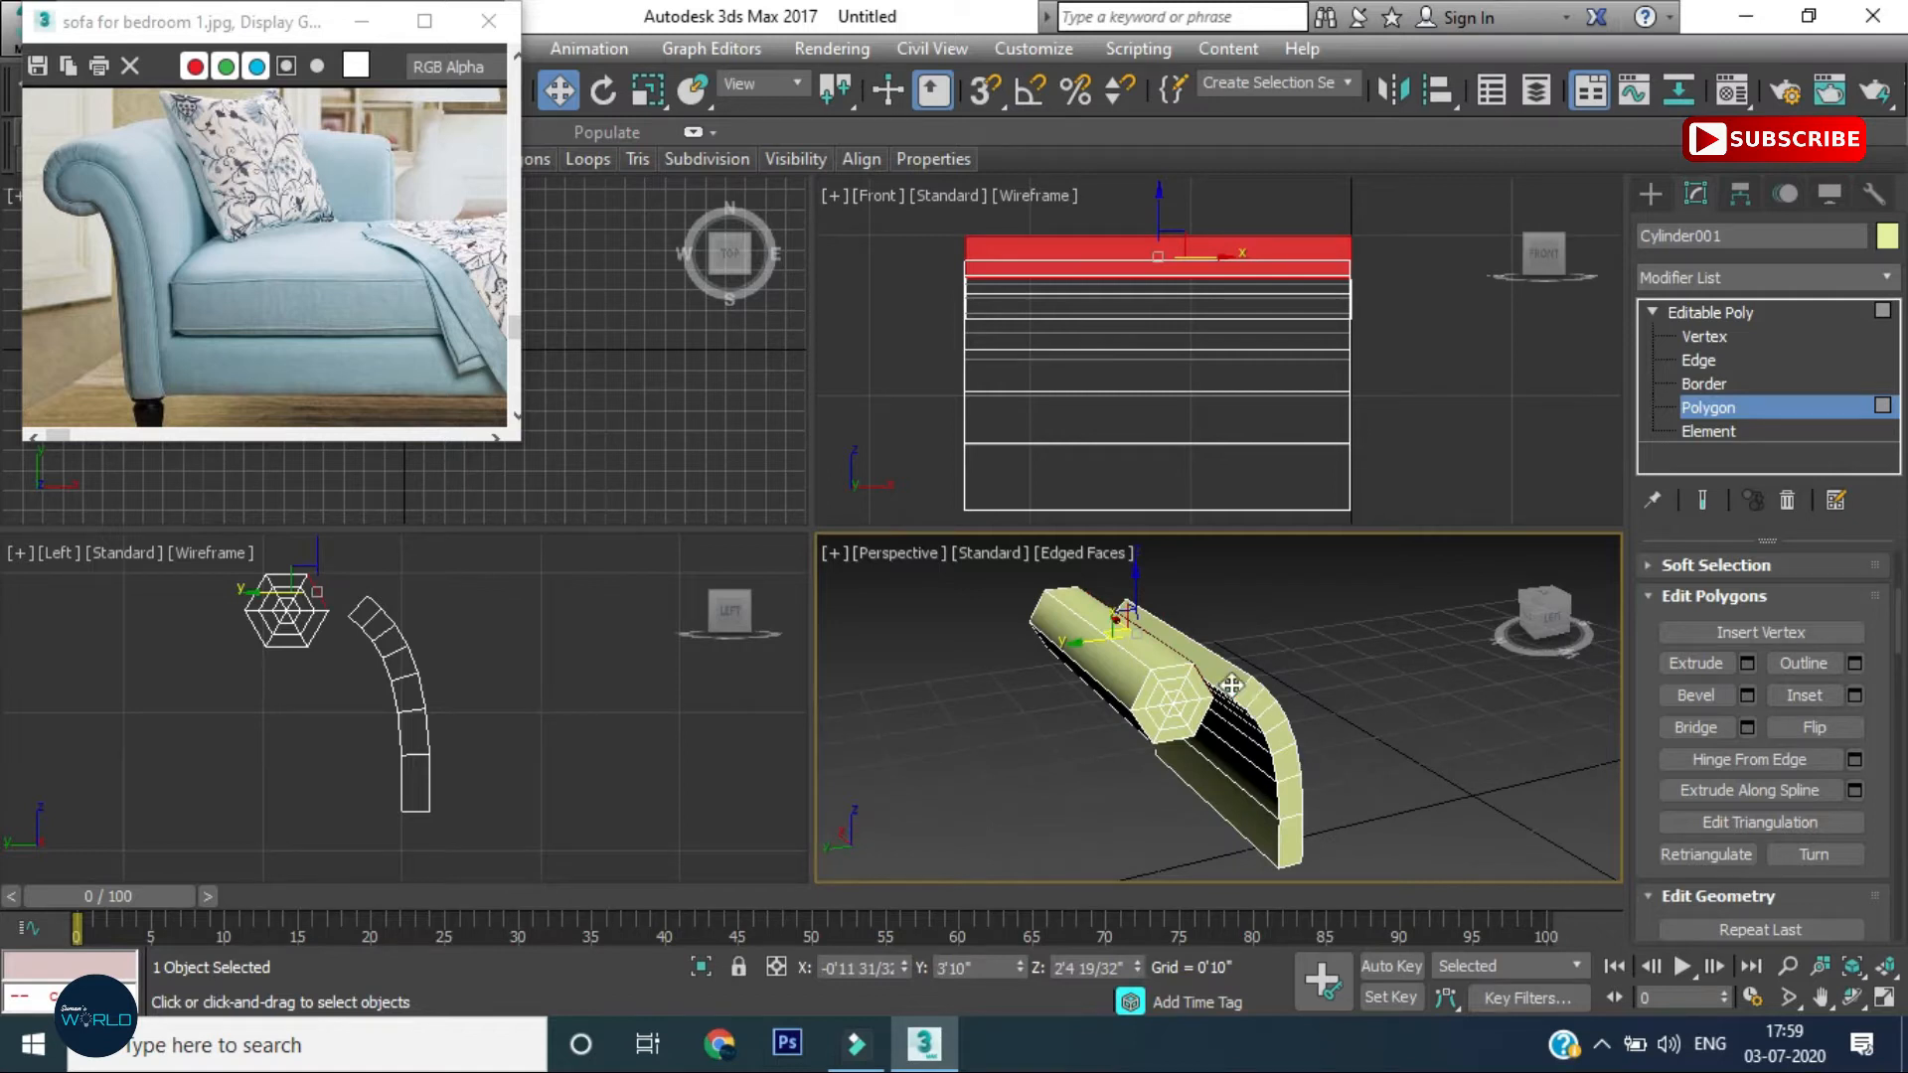
{"action": "left_click", "coordinate": [1230, 685], "text": "ctrl"}
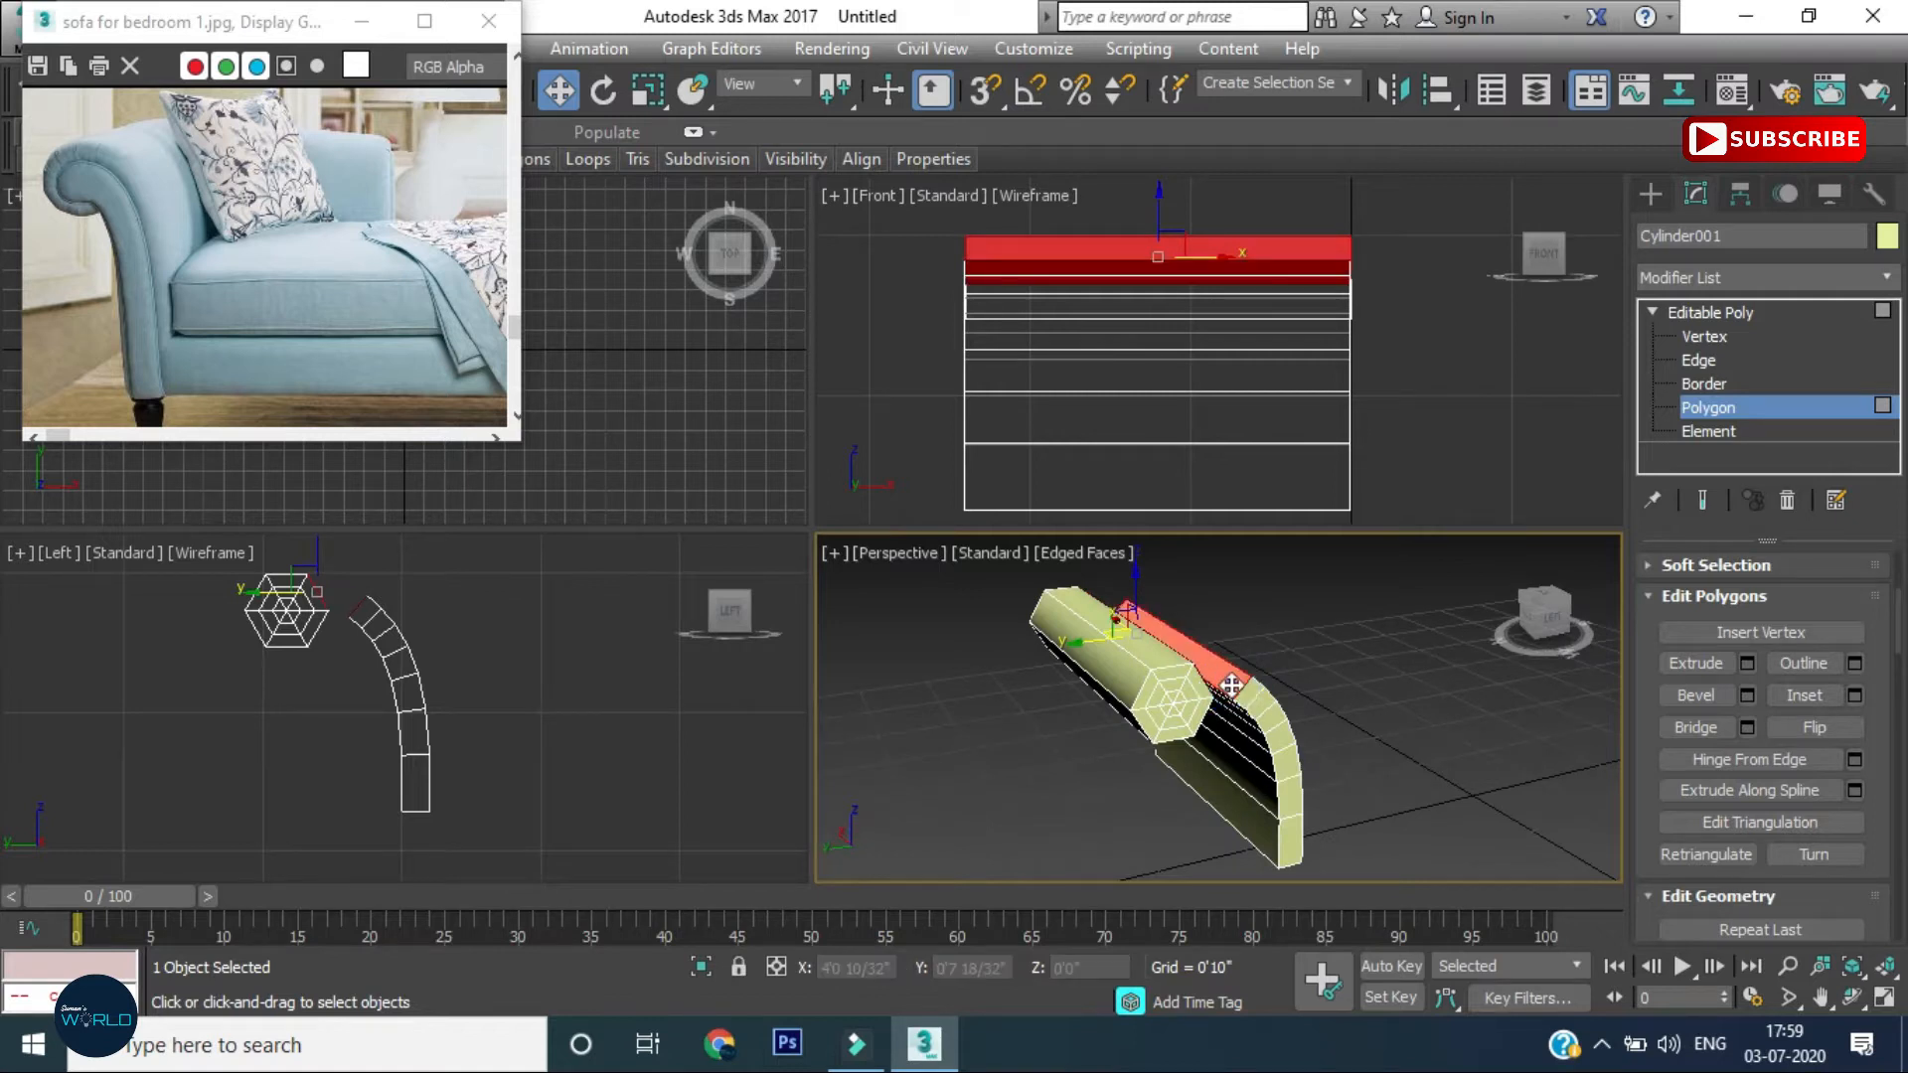
{"action": "left_click", "coordinate": [1705, 729]}
{"action": "middle_click_drag", "start_coordinate": [1380, 720], "coordinate": [924, 679], "text": "alt"}
Move the vertices around the bridged section in the Left view to shape a smooth bend from the roll into the panel
{"action": "scroll", "coordinate": [353, 621], "scroll_direction": "up", "scroll_amount": 5}
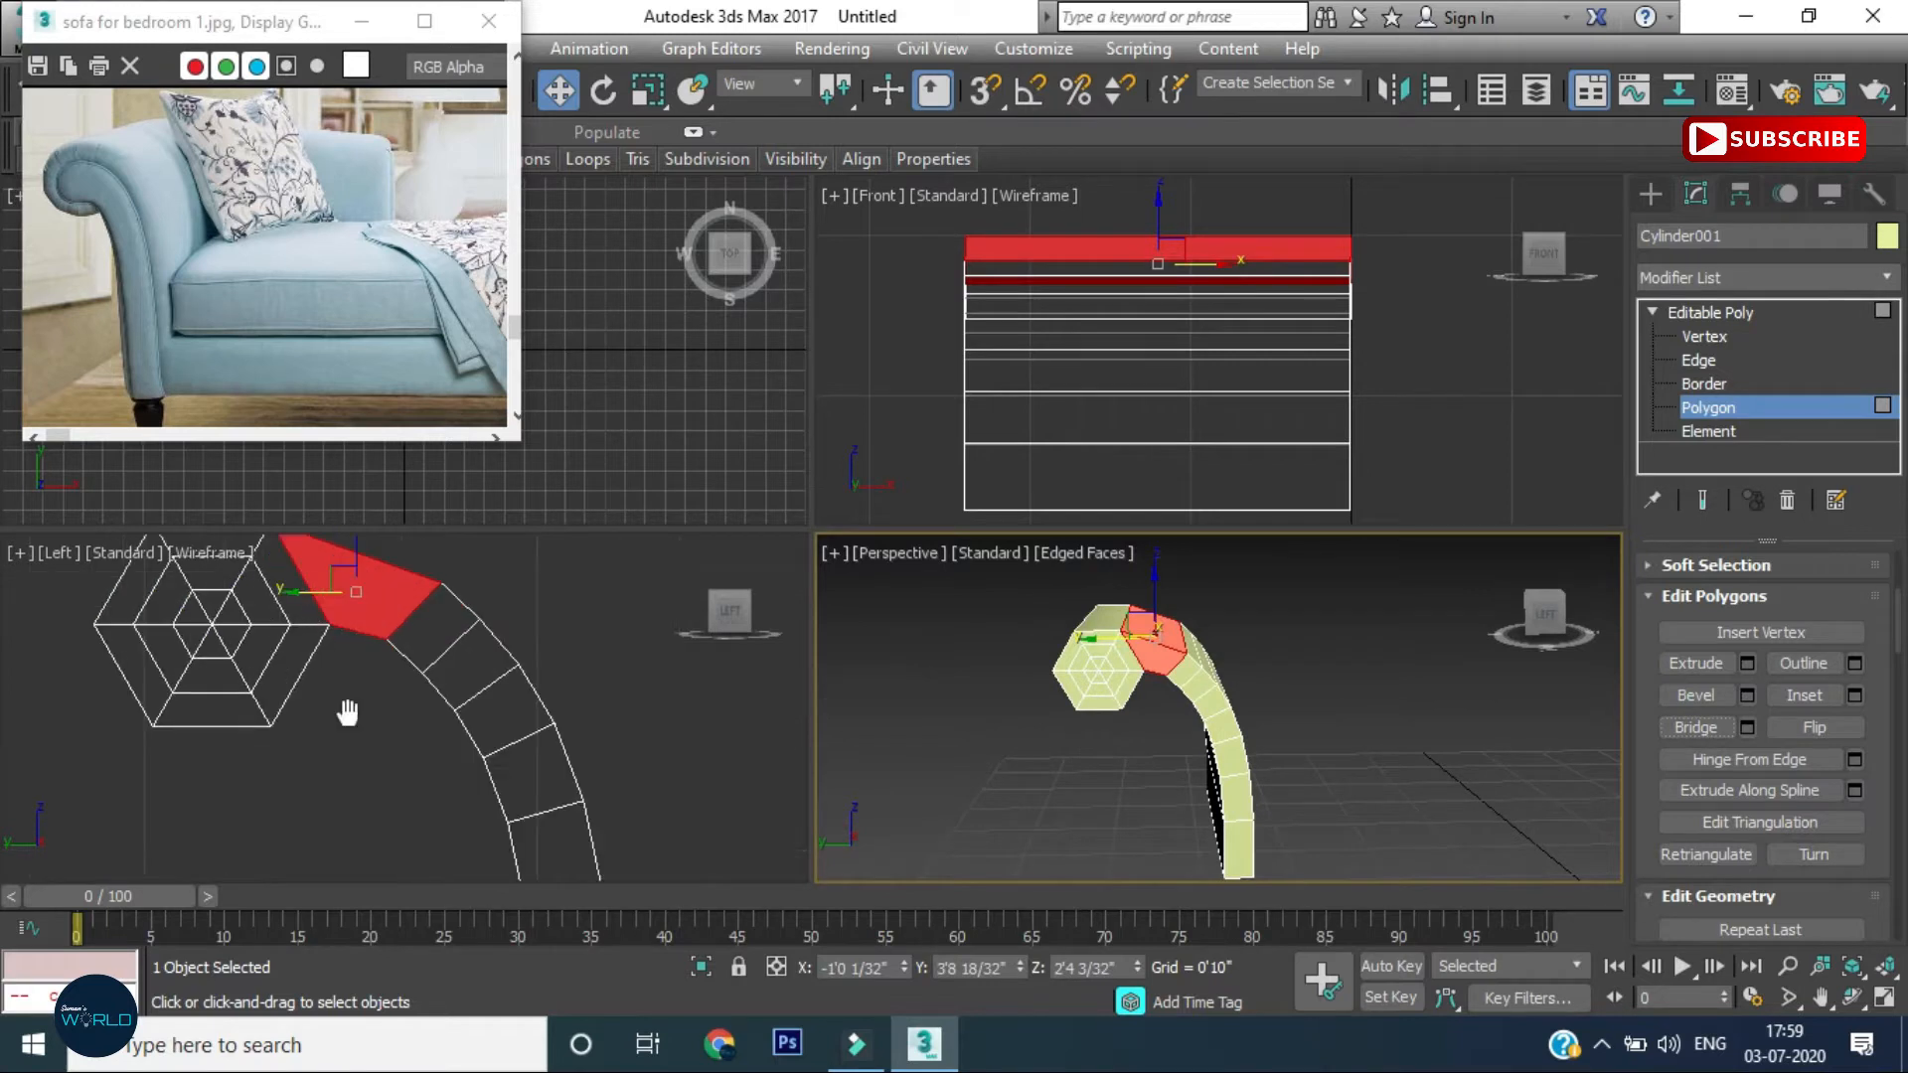
{"action": "middle_click_drag", "start_coordinate": [369, 718], "coordinate": [398, 655]}
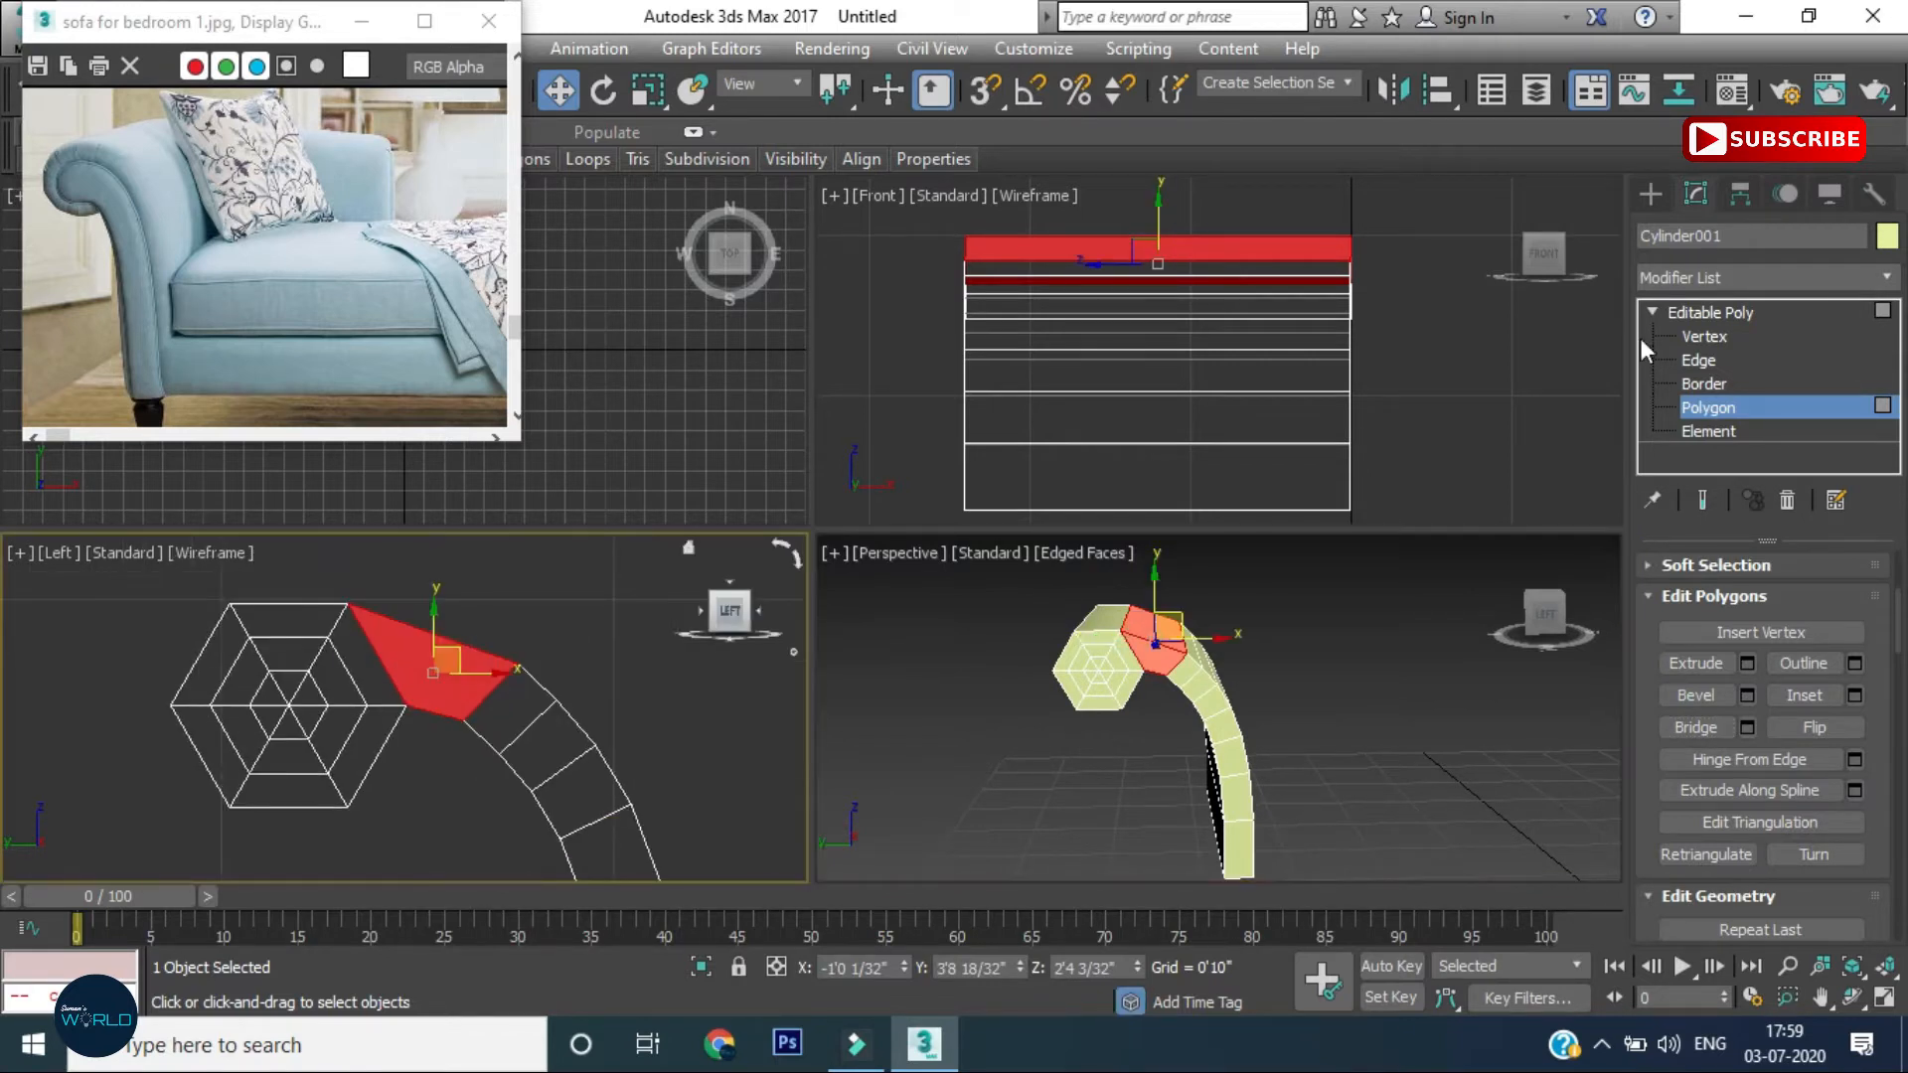
{"action": "left_click", "coordinate": [1705, 337]}
{"action": "scroll", "coordinate": [337, 604], "scroll_direction": "up", "scroll_amount": 2}
{"action": "middle_click_drag", "start_coordinate": [338, 610], "coordinate": [420, 688]}
{"action": "left_click_drag", "start_coordinate": [417, 694], "coordinate": [447, 661]}
{"action": "left_click_drag", "start_coordinate": [442, 668], "coordinate": [466, 651]}
{"action": "left_click_drag", "start_coordinate": [250, 660], "coordinate": [288, 645]}
{"action": "middle_click_drag", "start_coordinate": [167, 802], "coordinate": [167, 676]}
{"action": "left_click_drag", "start_coordinate": [165, 676], "coordinate": [195, 688]}
{"action": "middle_click_drag", "start_coordinate": [631, 625], "coordinate": [552, 642]}
{"action": "left_click_drag", "start_coordinate": [559, 638], "coordinate": [546, 559]}
{"action": "middle_click_drag", "start_coordinate": [515, 689], "coordinate": [441, 668]}
{"action": "mouse_move", "coordinate": [417, 683]}
{"action": "left_mouse_down"}
{"action": "mouse_move", "coordinate": [470, 733]}
{"action": "mouse_move", "coordinate": [415, 666]}
{"action": "mouse_move", "coordinate": [403, 680]}
{"action": "left_mouse_up"}
{"action": "middle_click_drag", "start_coordinate": [472, 741], "coordinate": [469, 711]}
{"action": "mouse_move", "coordinate": [469, 711]}
{"action": "left_mouse_down"}
{"action": "mouse_move", "coordinate": [515, 750]}
{"action": "mouse_move", "coordinate": [443, 687]}
{"action": "left_mouse_up"}
{"action": "scroll", "coordinate": [504, 696], "scroll_direction": "down", "scroll_amount": 3}
{"action": "middle_click_drag", "start_coordinate": [594, 844], "coordinate": [509, 722]}
Adjust the vertices down the curved panel in the Left view to even out its thickness and curve
{"action": "left_click_drag", "start_coordinate": [401, 606], "coordinate": [488, 717]}
{"action": "middle_click_drag", "start_coordinate": [479, 783], "coordinate": [439, 661]}
{"action": "left_click_drag", "start_coordinate": [419, 612], "coordinate": [483, 843]}
{"action": "middle_click_drag", "start_coordinate": [446, 672], "coordinate": [500, 811]}
{"action": "left_click_drag", "start_coordinate": [539, 768], "coordinate": [464, 729]}
{"action": "scroll", "coordinate": [541, 646], "scroll_direction": "down", "scroll_amount": 2}
{"action": "middle_click_drag", "start_coordinate": [530, 655], "coordinate": [513, 701]}
{"action": "left_click_drag", "start_coordinate": [512, 700], "coordinate": [568, 742]}
{"action": "middle_click_drag", "start_coordinate": [601, 795], "coordinate": [585, 708]}
{"action": "left_click_drag", "start_coordinate": [582, 711], "coordinate": [531, 879]}
{"action": "left_click", "coordinate": [587, 786]}
{"action": "left_click_drag", "start_coordinate": [572, 815], "coordinate": [576, 812]}
{"action": "left_click", "coordinate": [600, 722]}
Select the inner cap vertices of the roll and scale them outward so both caps bulge slightly
{"action": "middle_click_drag", "start_coordinate": [539, 633], "coordinate": [583, 764]}
{"action": "scroll", "coordinate": [456, 676], "scroll_direction": "up", "scroll_amount": 2}
{"action": "scroll", "coordinate": [569, 735], "scroll_direction": "down", "scroll_amount": 3}
{"action": "scroll", "coordinate": [467, 654], "scroll_direction": "up", "scroll_amount": 3}
{"action": "scroll", "coordinate": [286, 614], "scroll_direction": "up", "scroll_amount": 2}
{"action": "left_click_drag", "start_coordinate": [428, 713], "coordinate": [489, 780]}
{"action": "left_click_drag", "start_coordinate": [235, 665], "coordinate": [441, 806], "text": "ctrl"}
{"action": "key", "text": "r"}
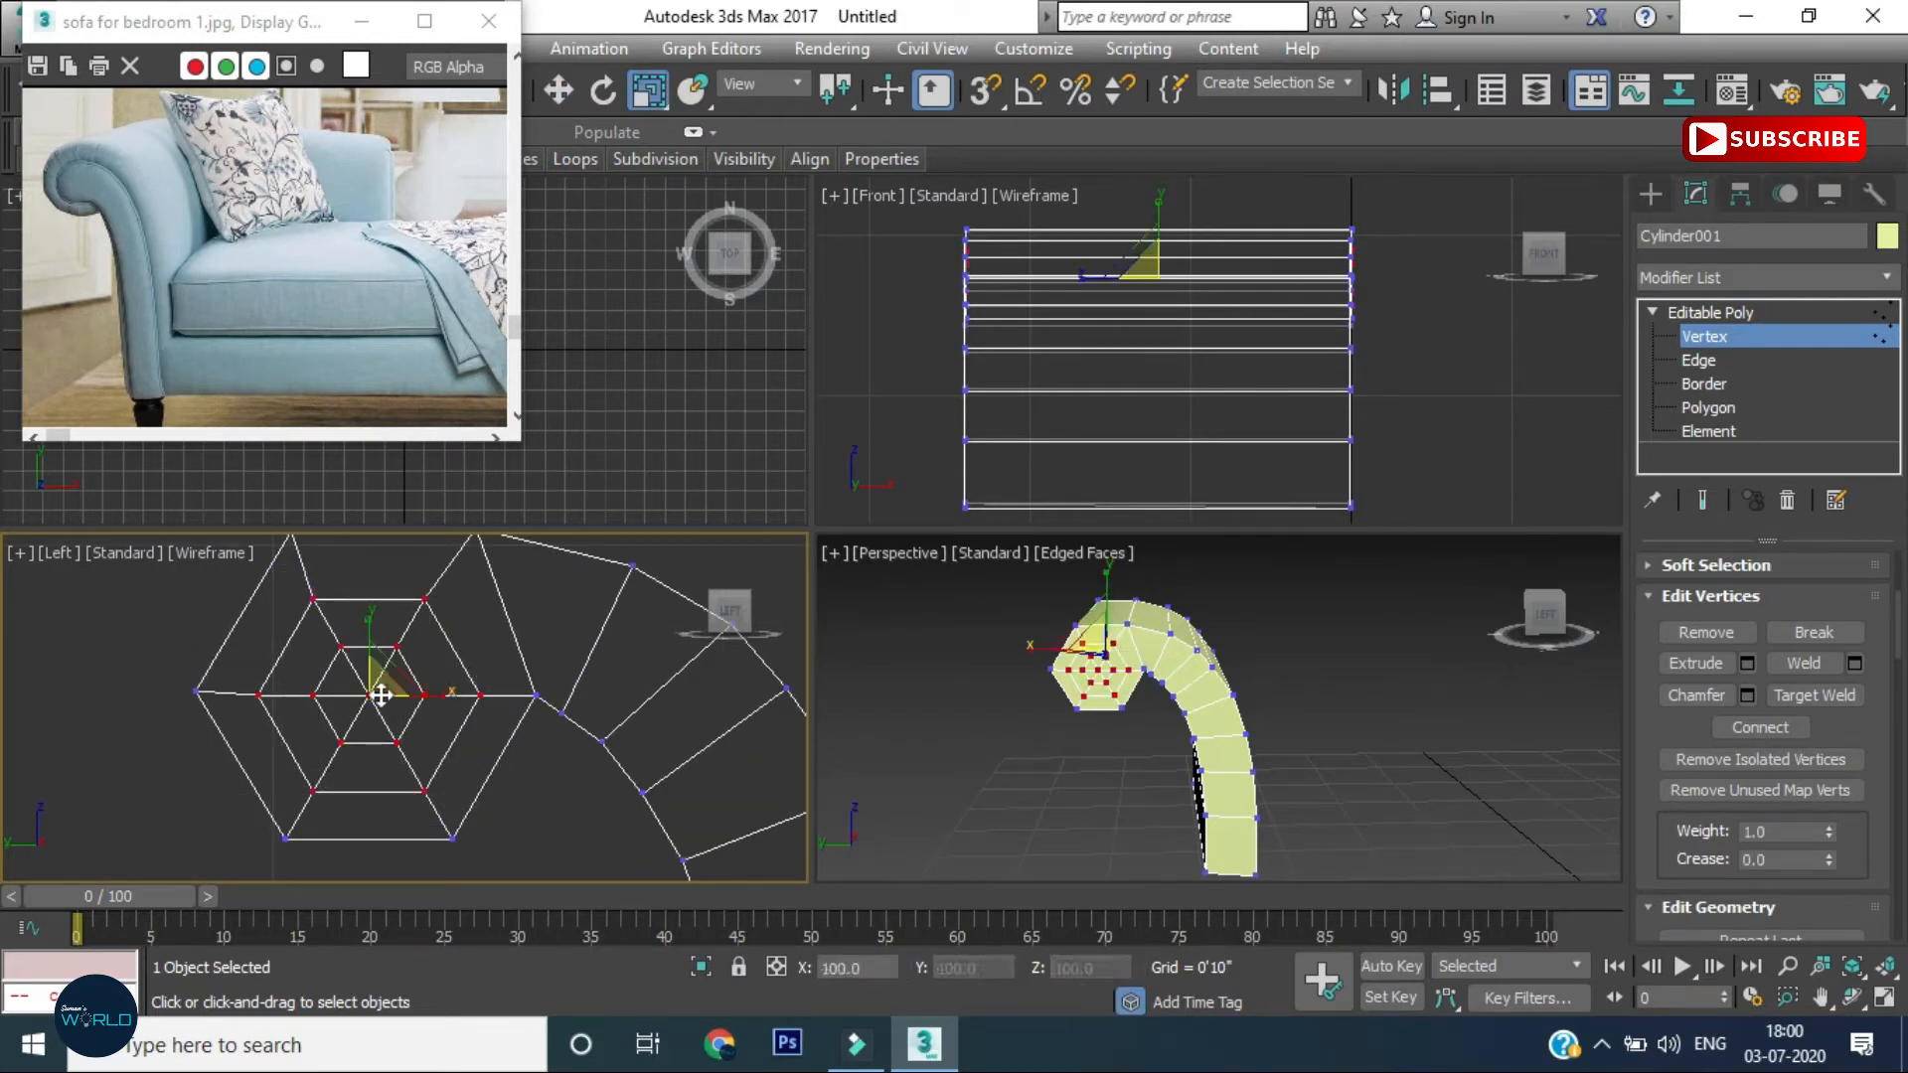
{"action": "middle_click_drag", "start_coordinate": [1105, 692], "coordinate": [1045, 647], "text": "alt"}
{"action": "middle_click_drag", "start_coordinate": [1214, 676], "coordinate": [1105, 648], "text": "alt"}
{"action": "left_click_drag", "start_coordinate": [1103, 646], "coordinate": [1121, 678]}
{"action": "mouse_move", "coordinate": [1121, 679]}
{"action": "middle_mouse_down", "text": "alt"}
{"action": "mouse_move", "coordinate": [1453, 726]}
{"action": "mouse_move", "coordinate": [1094, 668]}
{"action": "middle_mouse_up", "text": "alt"}
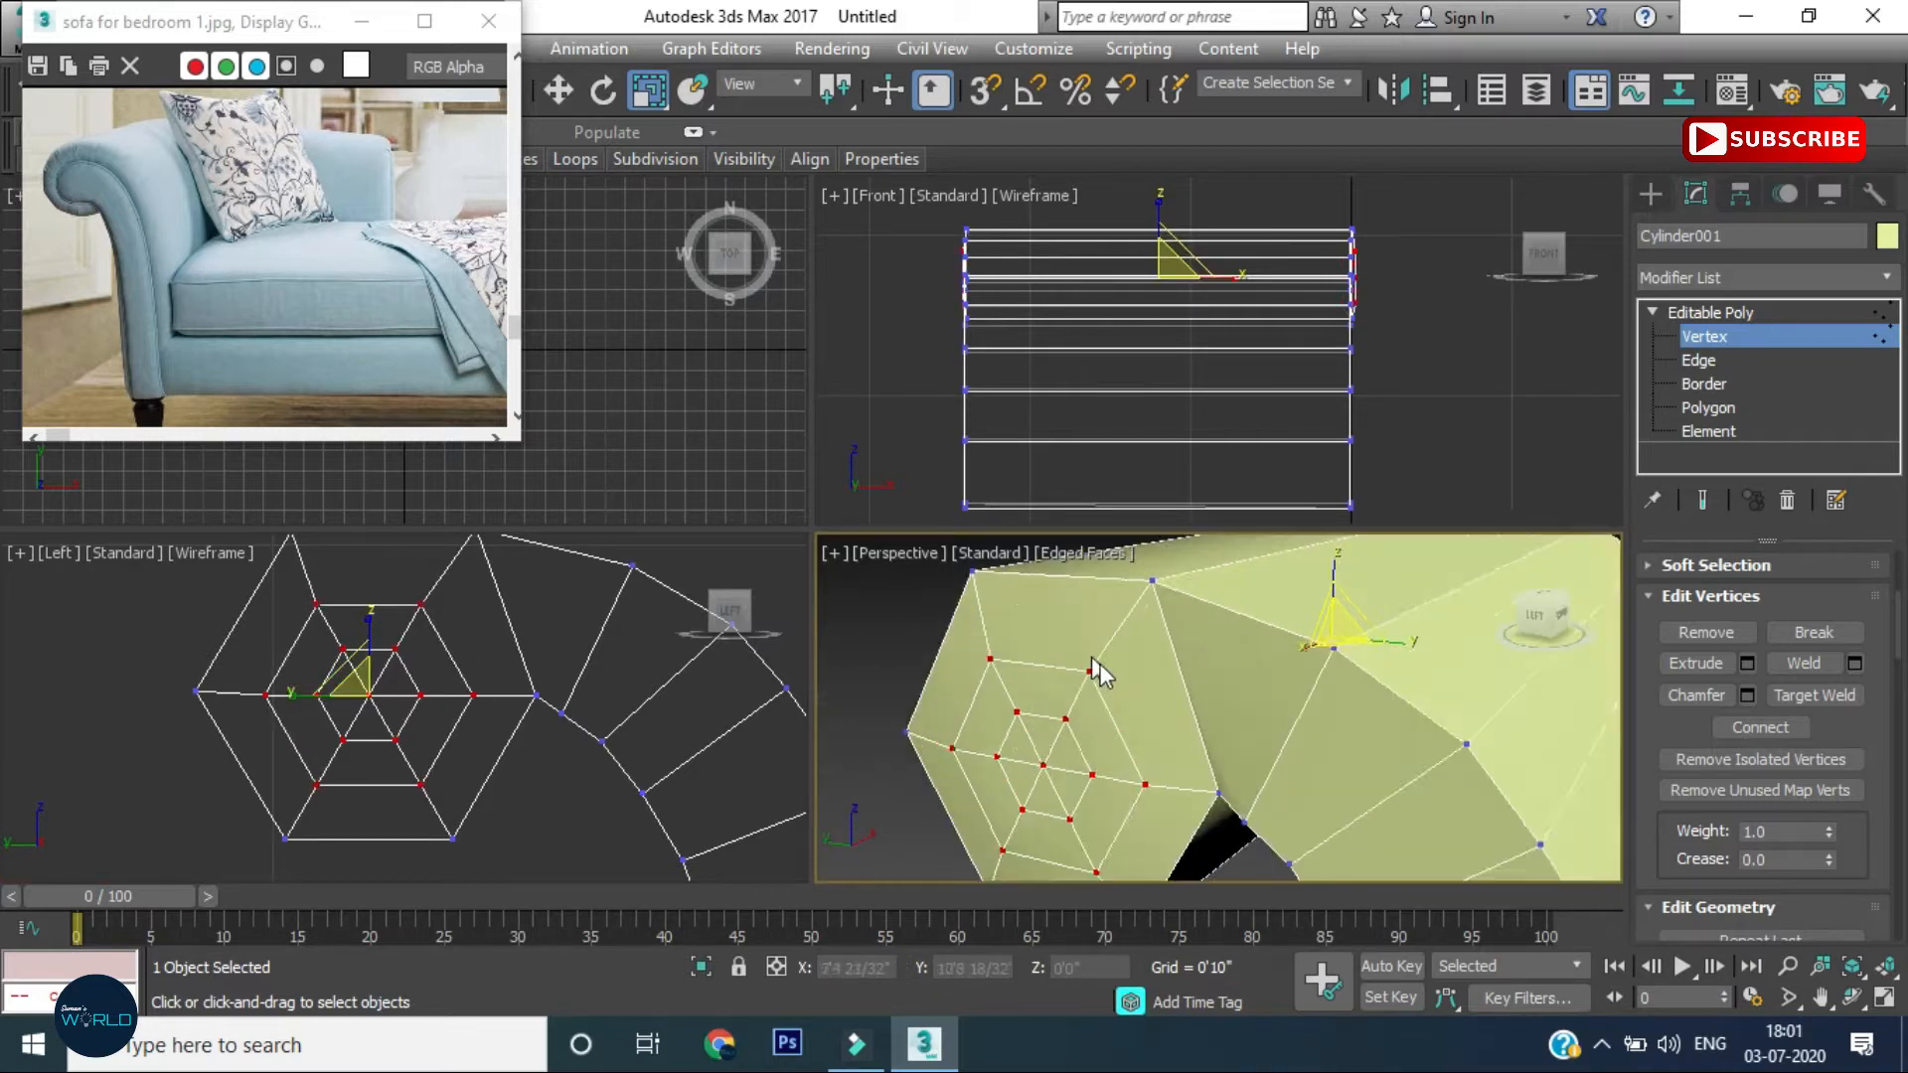
{"action": "scroll", "coordinate": [1094, 668], "scroll_direction": "down", "scroll_amount": 4}
Refine the vertices at the top of the roll and its inner crook in the Left view to round the profile
{"action": "right_click", "coordinate": [505, 697]}
{"action": "key", "text": "w"}
{"action": "scroll", "coordinate": [348, 648], "scroll_direction": "down", "scroll_amount": 4}
{"action": "left_click", "coordinate": [434, 673]}
{"action": "middle_click_drag", "start_coordinate": [434, 672], "coordinate": [463, 762]}
{"action": "left_click_drag", "start_coordinate": [447, 705], "coordinate": [427, 642]}
{"action": "mouse_move", "coordinate": [310, 656]}
{"action": "left_mouse_down"}
{"action": "mouse_move", "coordinate": [346, 697]}
{"action": "mouse_move", "coordinate": [333, 655]}
{"action": "left_mouse_up"}
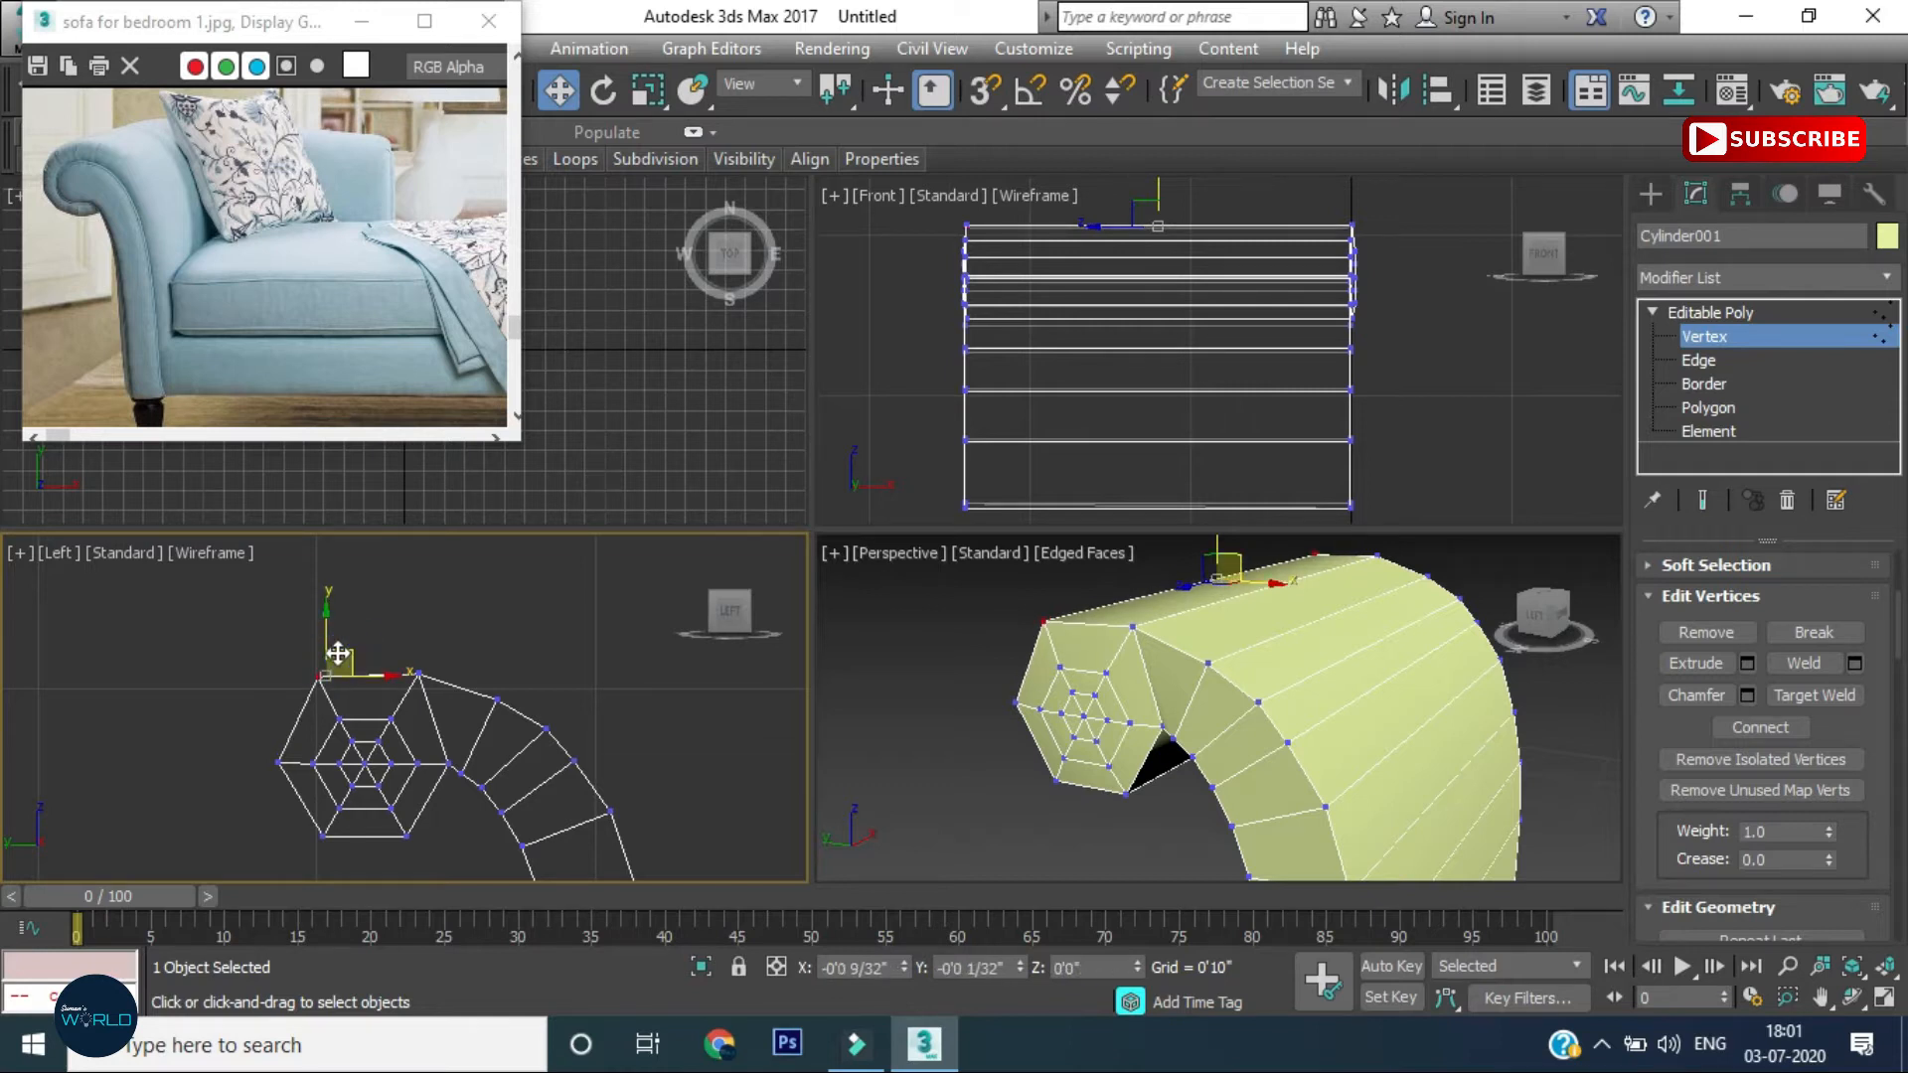
{"action": "scroll", "coordinate": [457, 742], "scroll_direction": "down", "scroll_amount": 2}
{"action": "middle_click_drag", "start_coordinate": [471, 848], "coordinate": [442, 719]}
{"action": "scroll", "coordinate": [418, 626], "scroll_direction": "up", "scroll_amount": 2}
{"action": "left_click", "coordinate": [425, 628]}
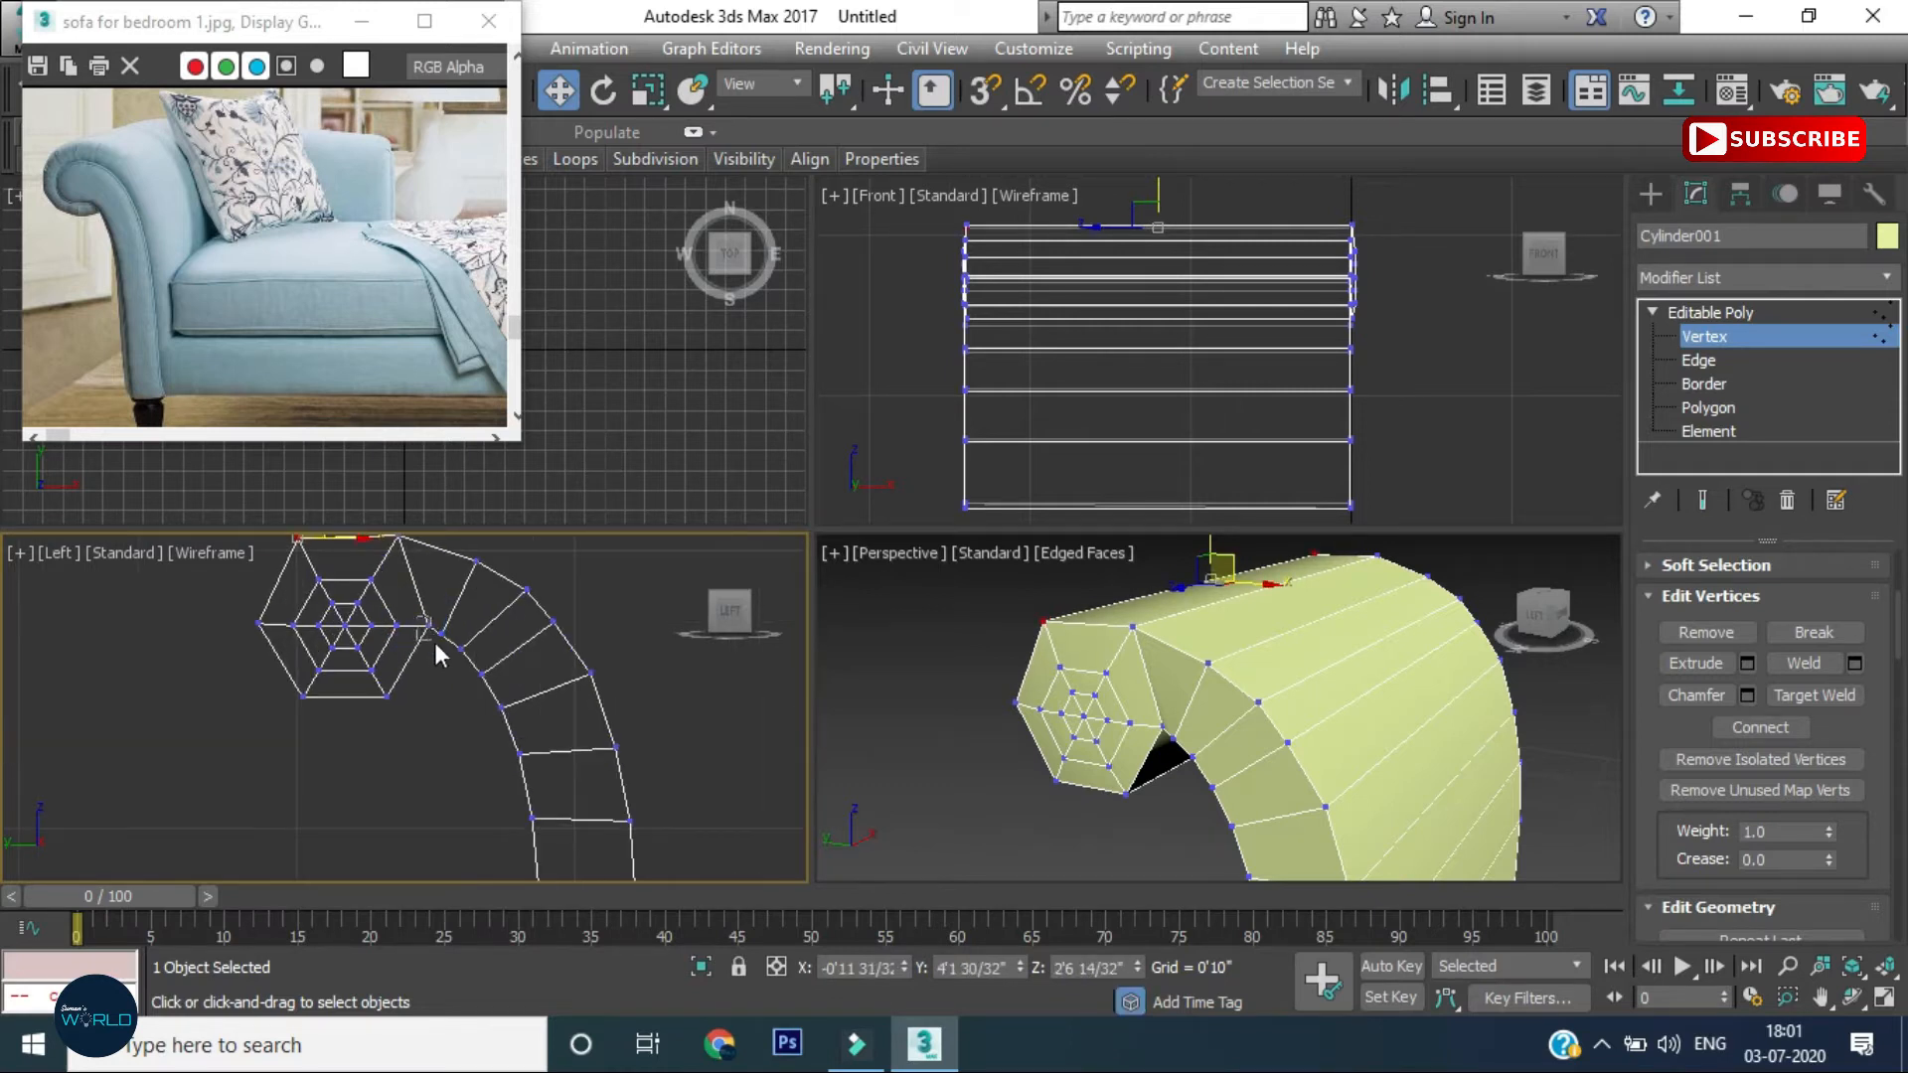
{"action": "middle_click_drag", "start_coordinate": [434, 622], "coordinate": [450, 662]}
{"action": "scroll", "coordinate": [427, 721], "scroll_direction": "down", "scroll_amount": 2}
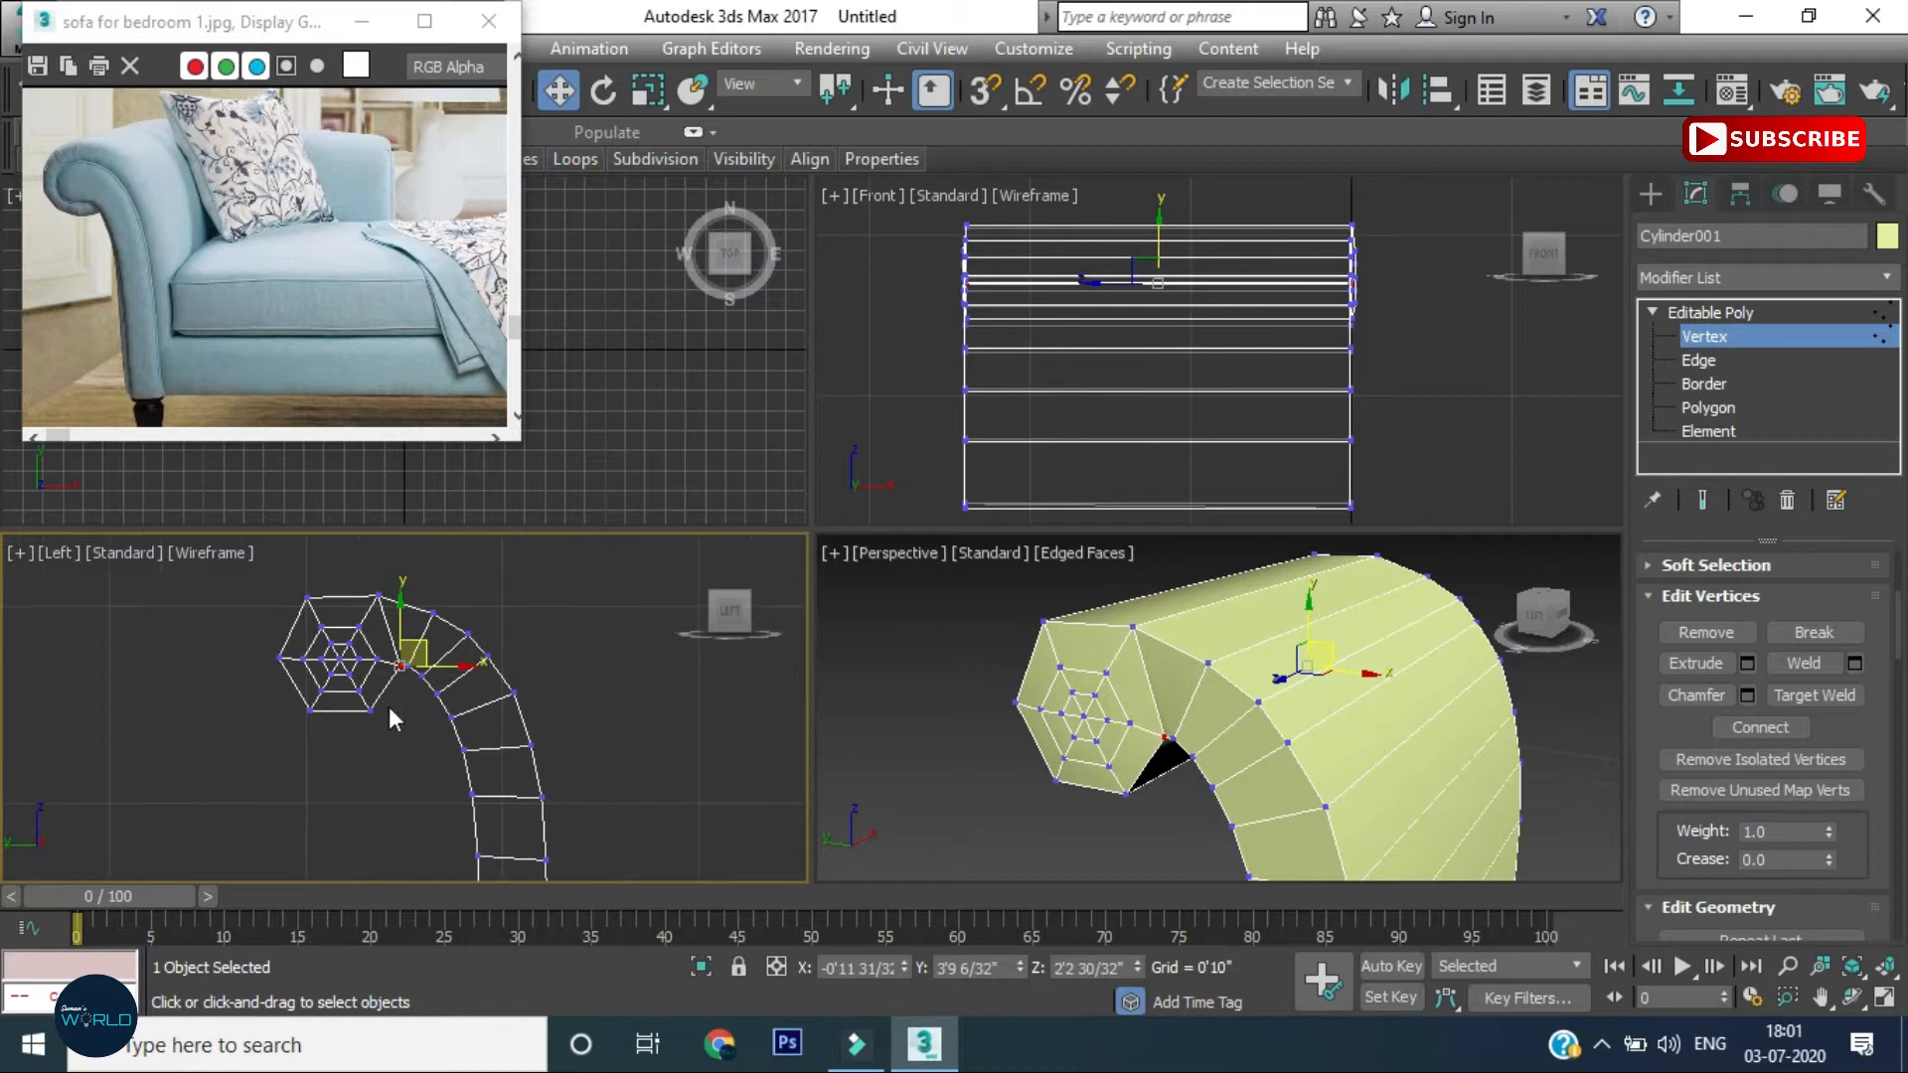
Deselect the vertices and apply a TurboSmooth modifier to the arm
{"action": "left_click", "coordinate": [548, 696]}
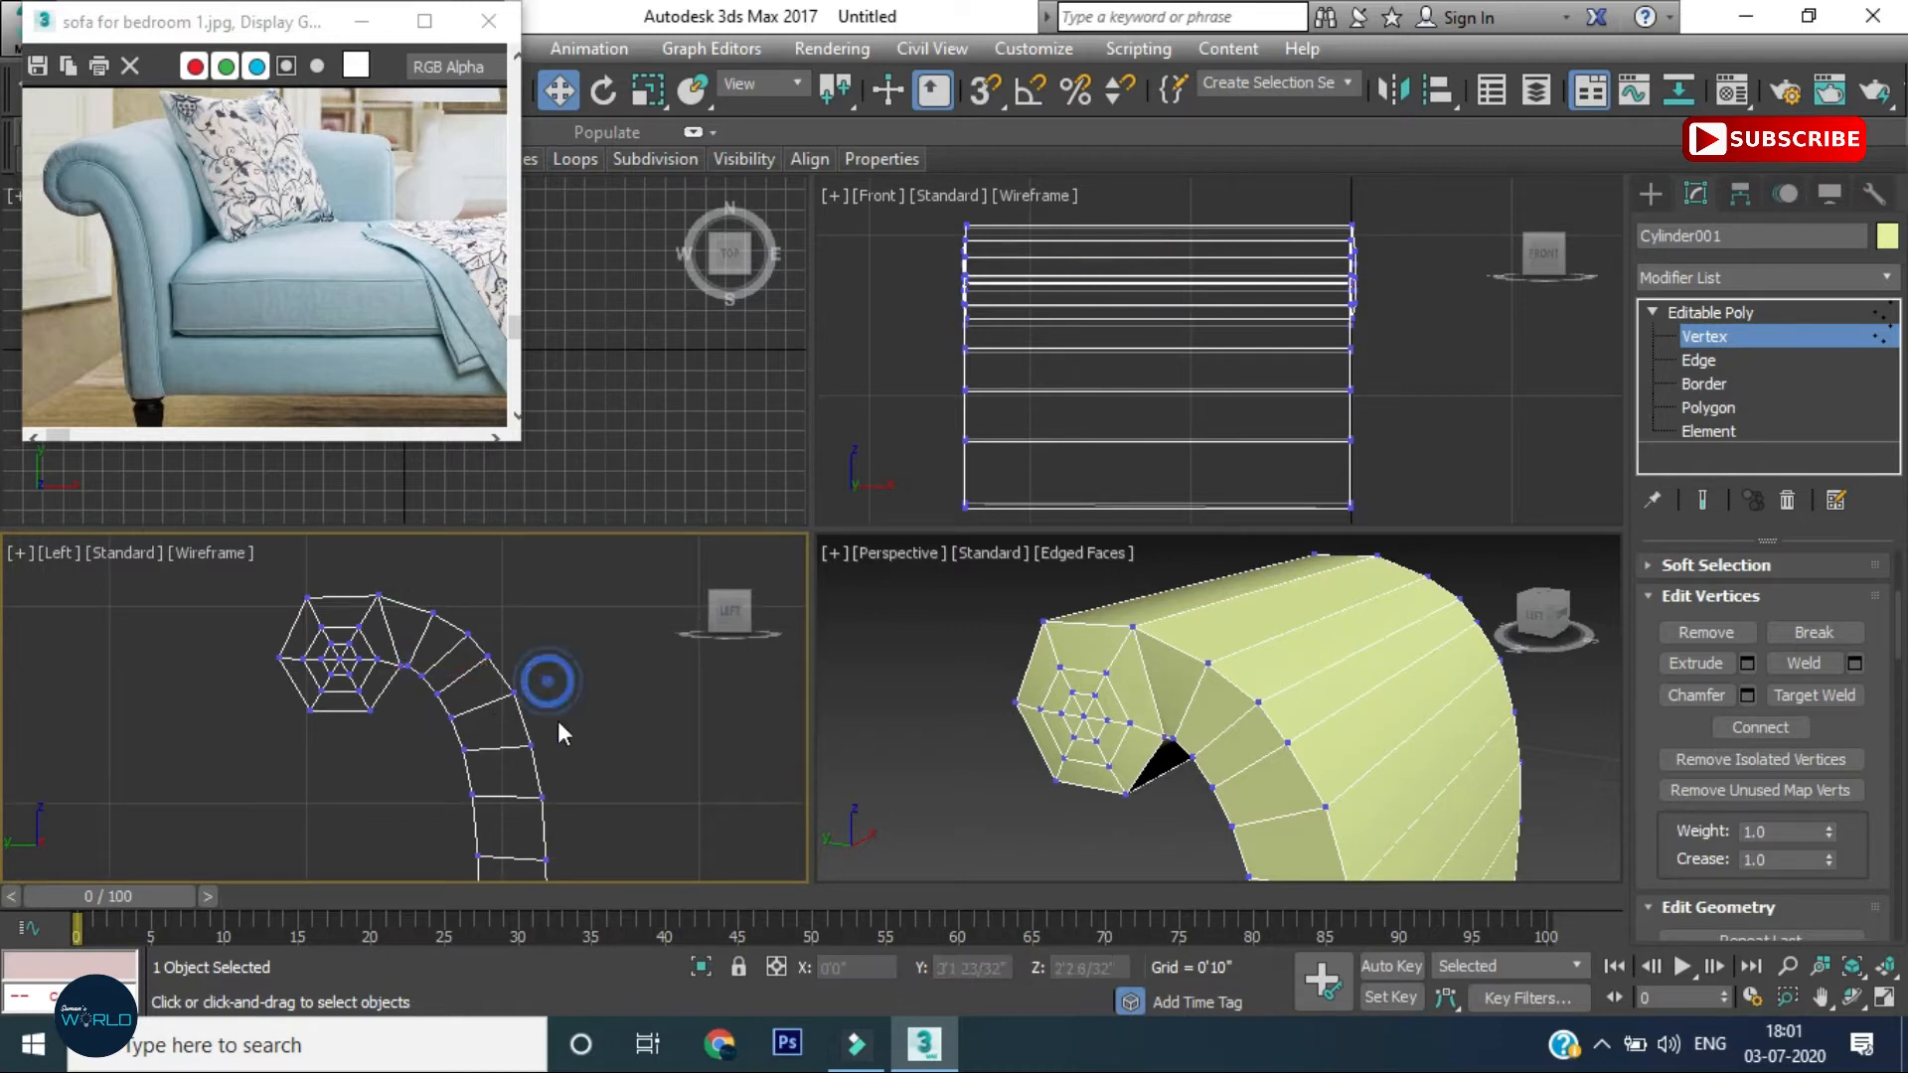
{"action": "left_click", "coordinate": [1703, 277]}
{"action": "key", "text": "t"}
{"action": "left_click", "coordinate": [1735, 564]}
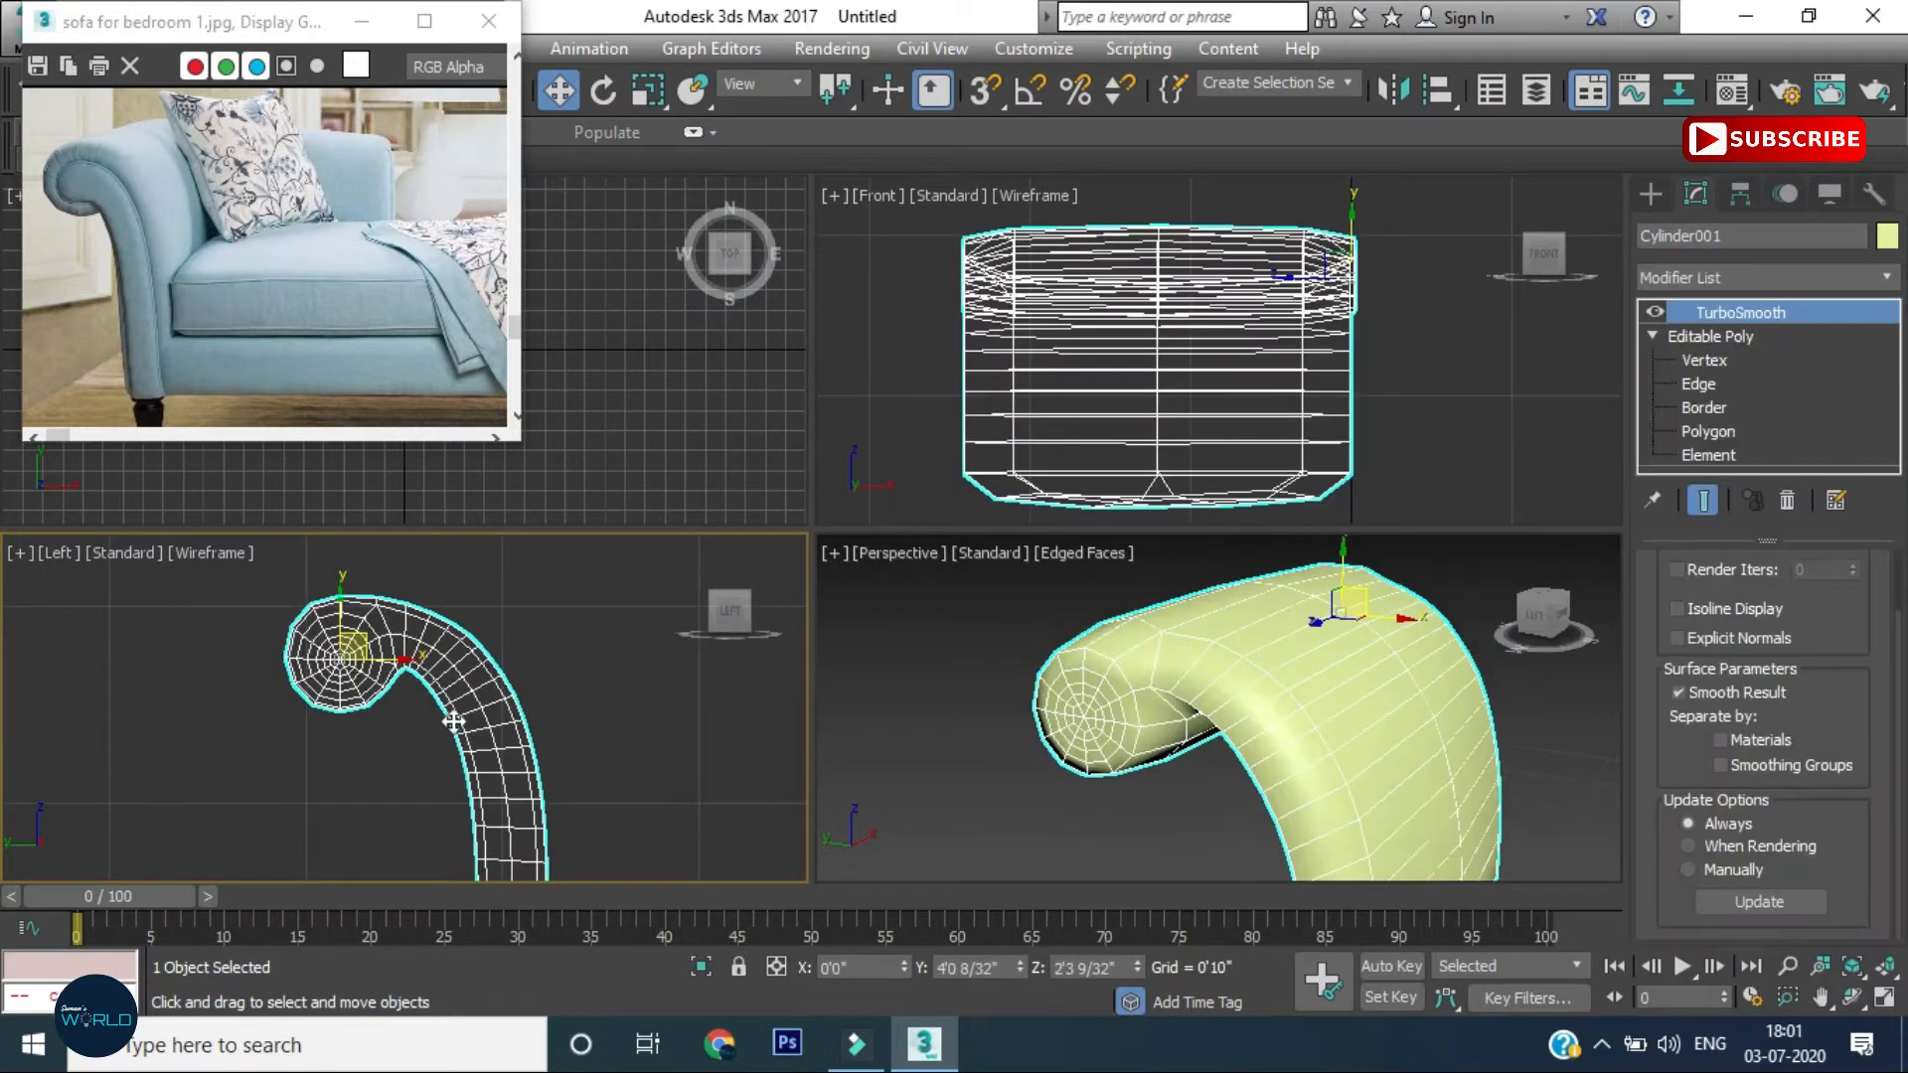
{"action": "middle_click_drag", "start_coordinate": [505, 682], "coordinate": [473, 640]}
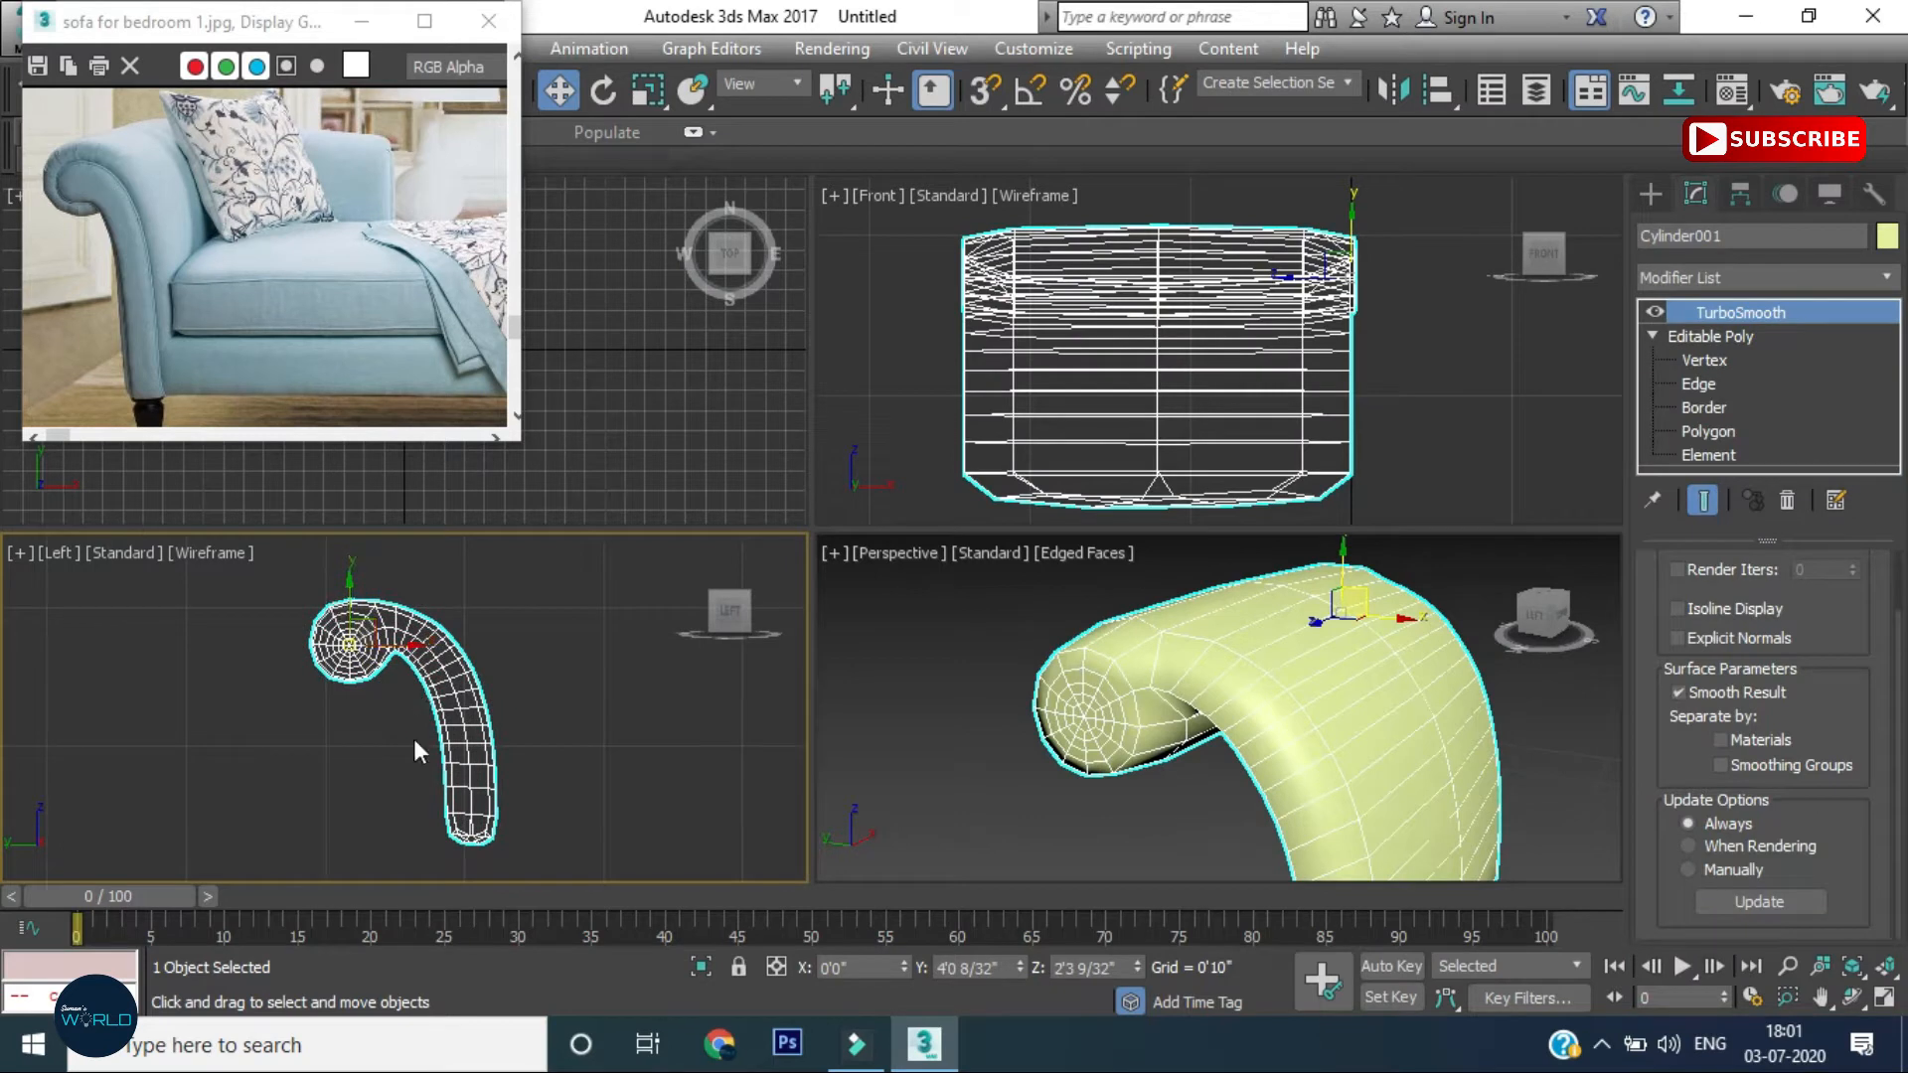
Nudge the vertices along the outer side of the curved panel in the Left view to even out its bend
{"action": "left_click", "coordinate": [545, 729]}
{"action": "left_click", "coordinate": [448, 837]}
{"action": "left_click", "coordinate": [1705, 361]}
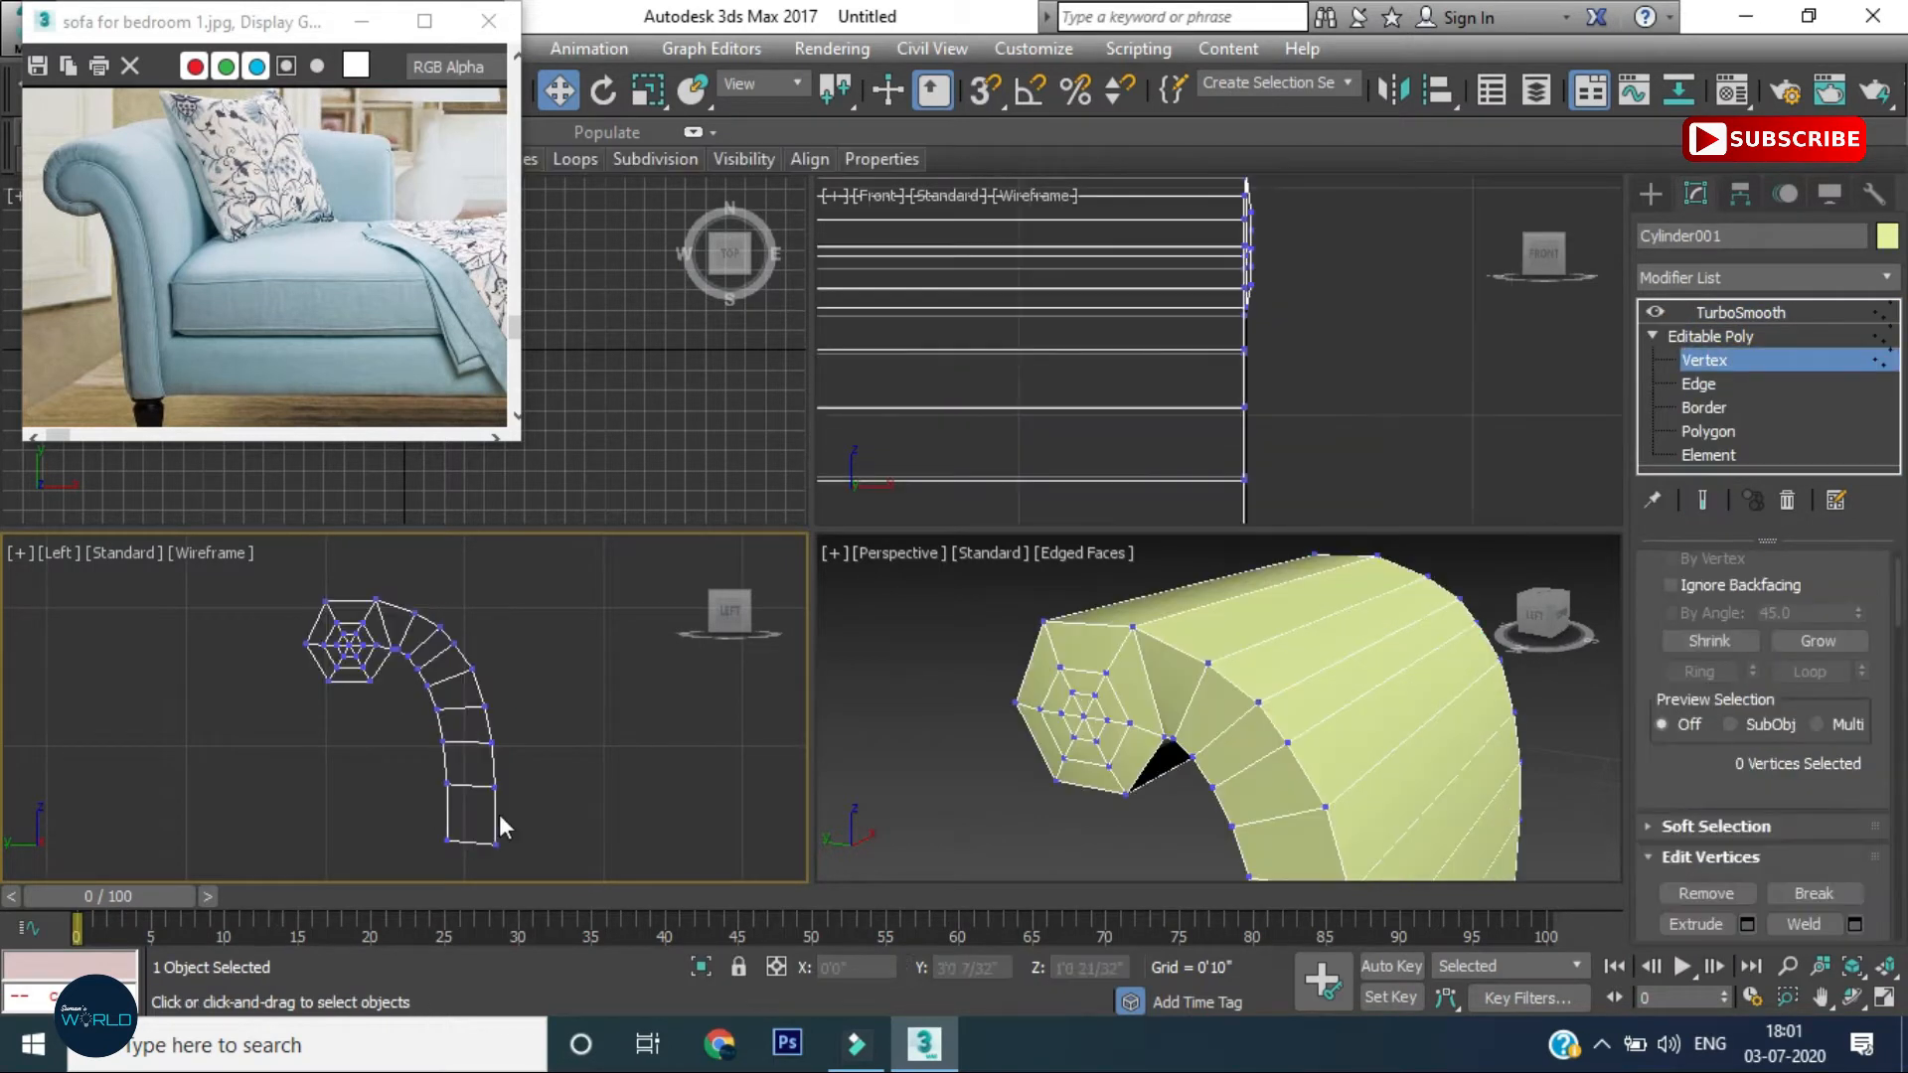
{"action": "scroll", "coordinate": [499, 814], "scroll_direction": "up", "scroll_amount": 2}
{"action": "middle_click_drag", "start_coordinate": [498, 814], "coordinate": [550, 733]}
{"action": "left_click_drag", "start_coordinate": [584, 600], "coordinate": [537, 811]}
{"action": "left_click_drag", "start_coordinate": [573, 693], "coordinate": [566, 687]}
{"action": "middle_click_drag", "start_coordinate": [588, 699], "coordinate": [588, 761]}
{"action": "mouse_move", "coordinate": [565, 626]}
{"action": "left_mouse_down"}
{"action": "mouse_move", "coordinate": [512, 660]}
{"action": "mouse_move", "coordinate": [552, 620]}
{"action": "left_mouse_up"}
{"action": "middle_click_drag", "start_coordinate": [591, 600], "coordinate": [630, 707]}
{"action": "mouse_move", "coordinate": [579, 666]}
{"action": "left_mouse_down"}
{"action": "mouse_move", "coordinate": [544, 704]}
{"action": "mouse_move", "coordinate": [564, 684]}
{"action": "left_mouse_up"}
Move the vertices on top of the arm beside the roll slightly to round the start of the curve
{"action": "scroll", "coordinate": [599, 677], "scroll_direction": "down", "scroll_amount": 1}
{"action": "scroll", "coordinate": [522, 672], "scroll_direction": "up", "scroll_amount": 2}
{"action": "left_click_drag", "start_coordinate": [461, 570], "coordinate": [503, 630]}
{"action": "left_click_drag", "start_coordinate": [506, 581], "coordinate": [497, 570]}
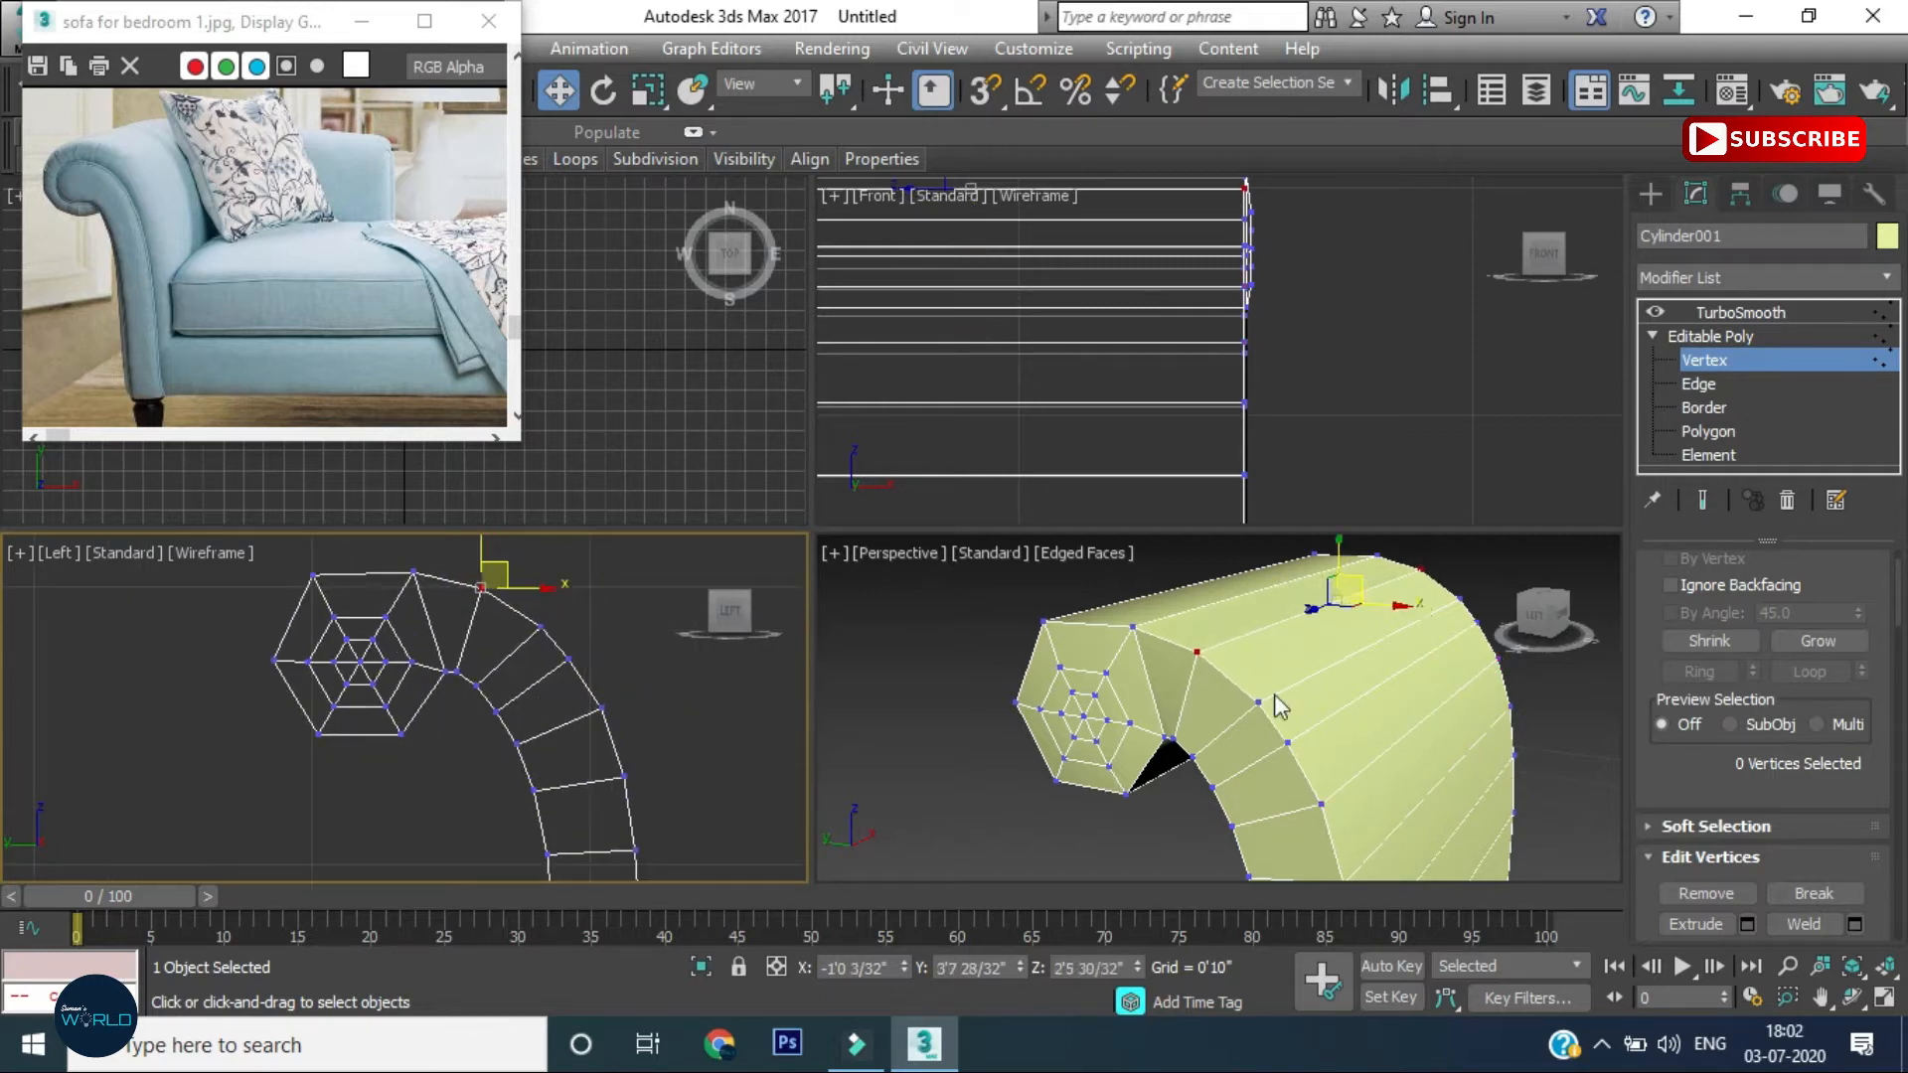
{"action": "left_click", "coordinate": [1730, 355]}
Delete the bottom row of vertices from the curved panel
{"action": "middle_click_drag", "start_coordinate": [690, 736], "coordinate": [600, 570]}
{"action": "scroll", "coordinate": [637, 650], "scroll_direction": "down", "scroll_amount": 3}
{"action": "scroll", "coordinate": [1351, 844], "scroll_direction": "down", "scroll_amount": 2}
{"action": "middle_click_drag", "start_coordinate": [1352, 844], "coordinate": [1143, 745]}
{"action": "left_click", "coordinate": [1695, 368]}
{"action": "left_click_drag", "start_coordinate": [509, 700], "coordinate": [583, 755]}
{"action": "key", "text": "Delete"}
Extend the panel's open bottom border downward to a Z height of about 0'10 21/32", cap it, and return to TurboSmooth
{"action": "left_click", "coordinate": [1703, 408]}
{"action": "left_click", "coordinate": [612, 651]}
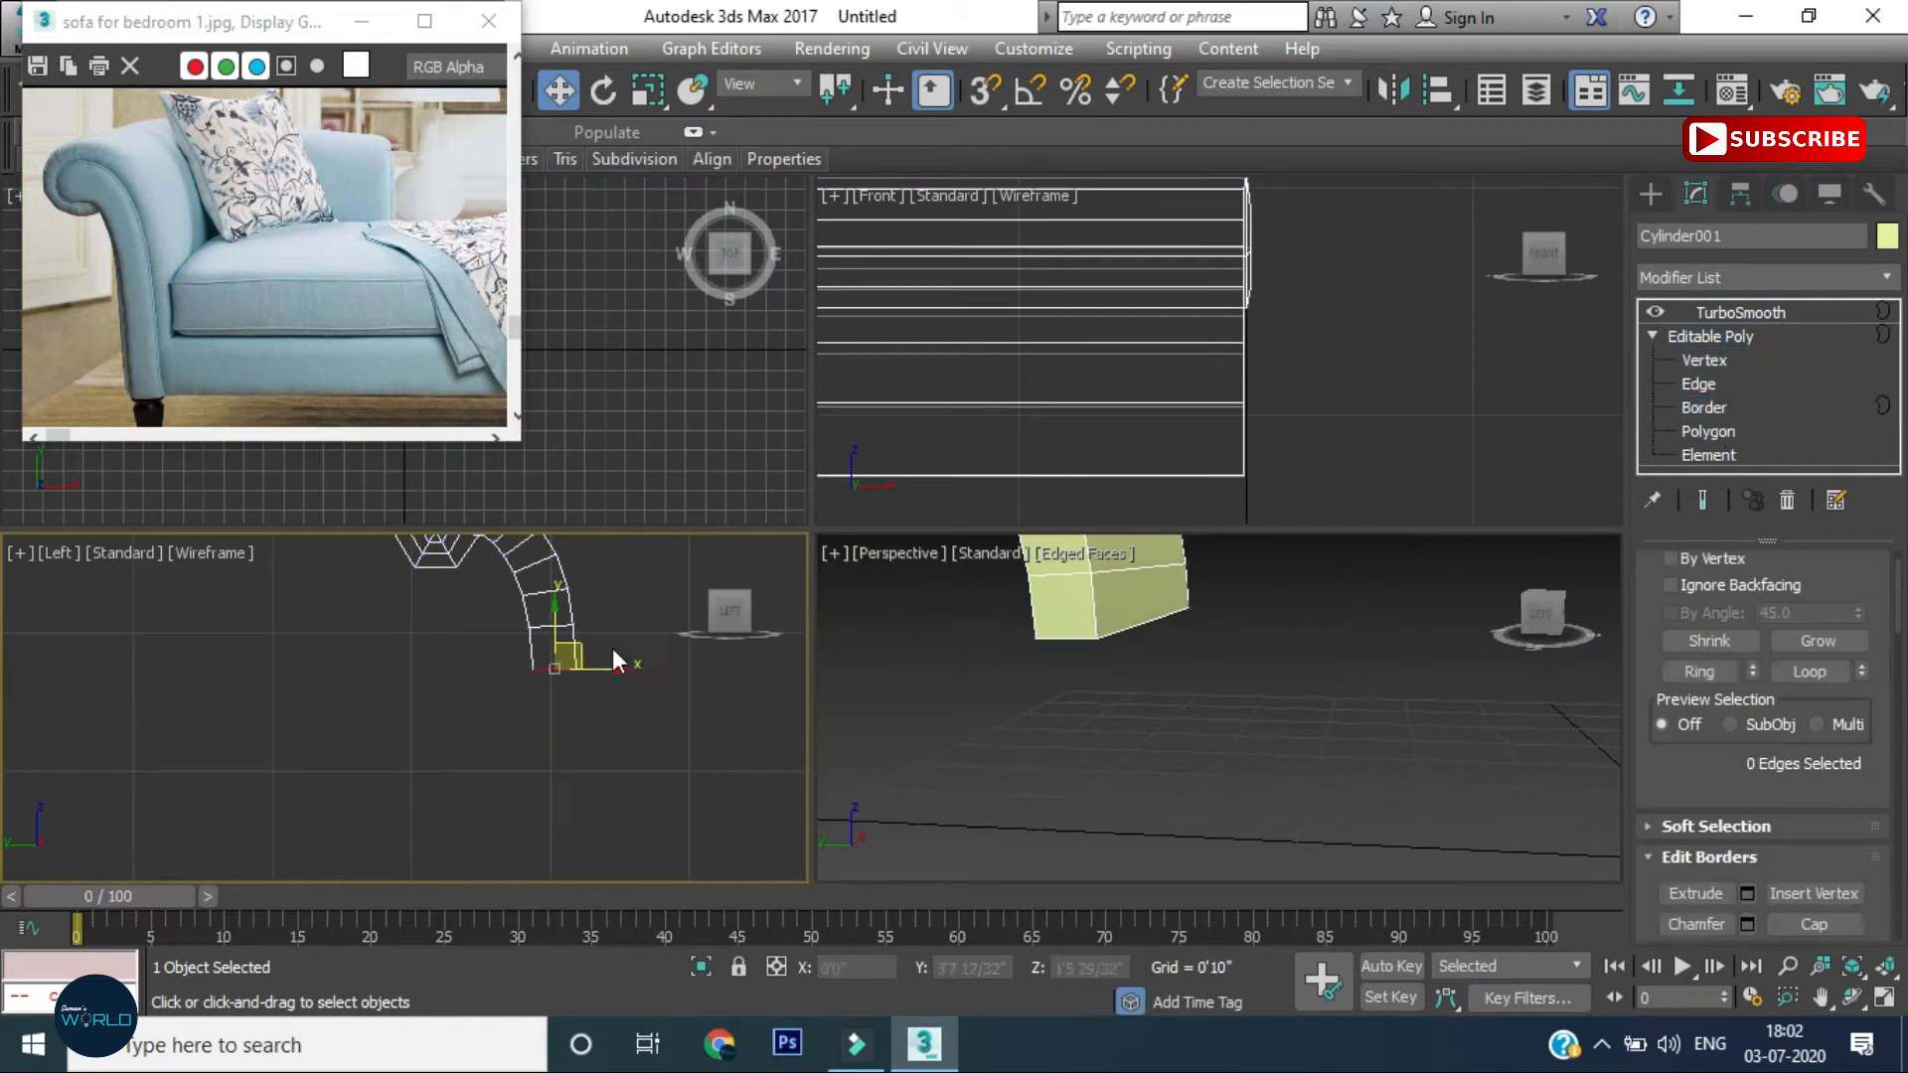
{"action": "scroll", "coordinate": [494, 745], "scroll_direction": "down", "scroll_amount": 2}
{"action": "left_click_drag", "start_coordinate": [586, 634], "coordinate": [580, 708], "text": "shift"}
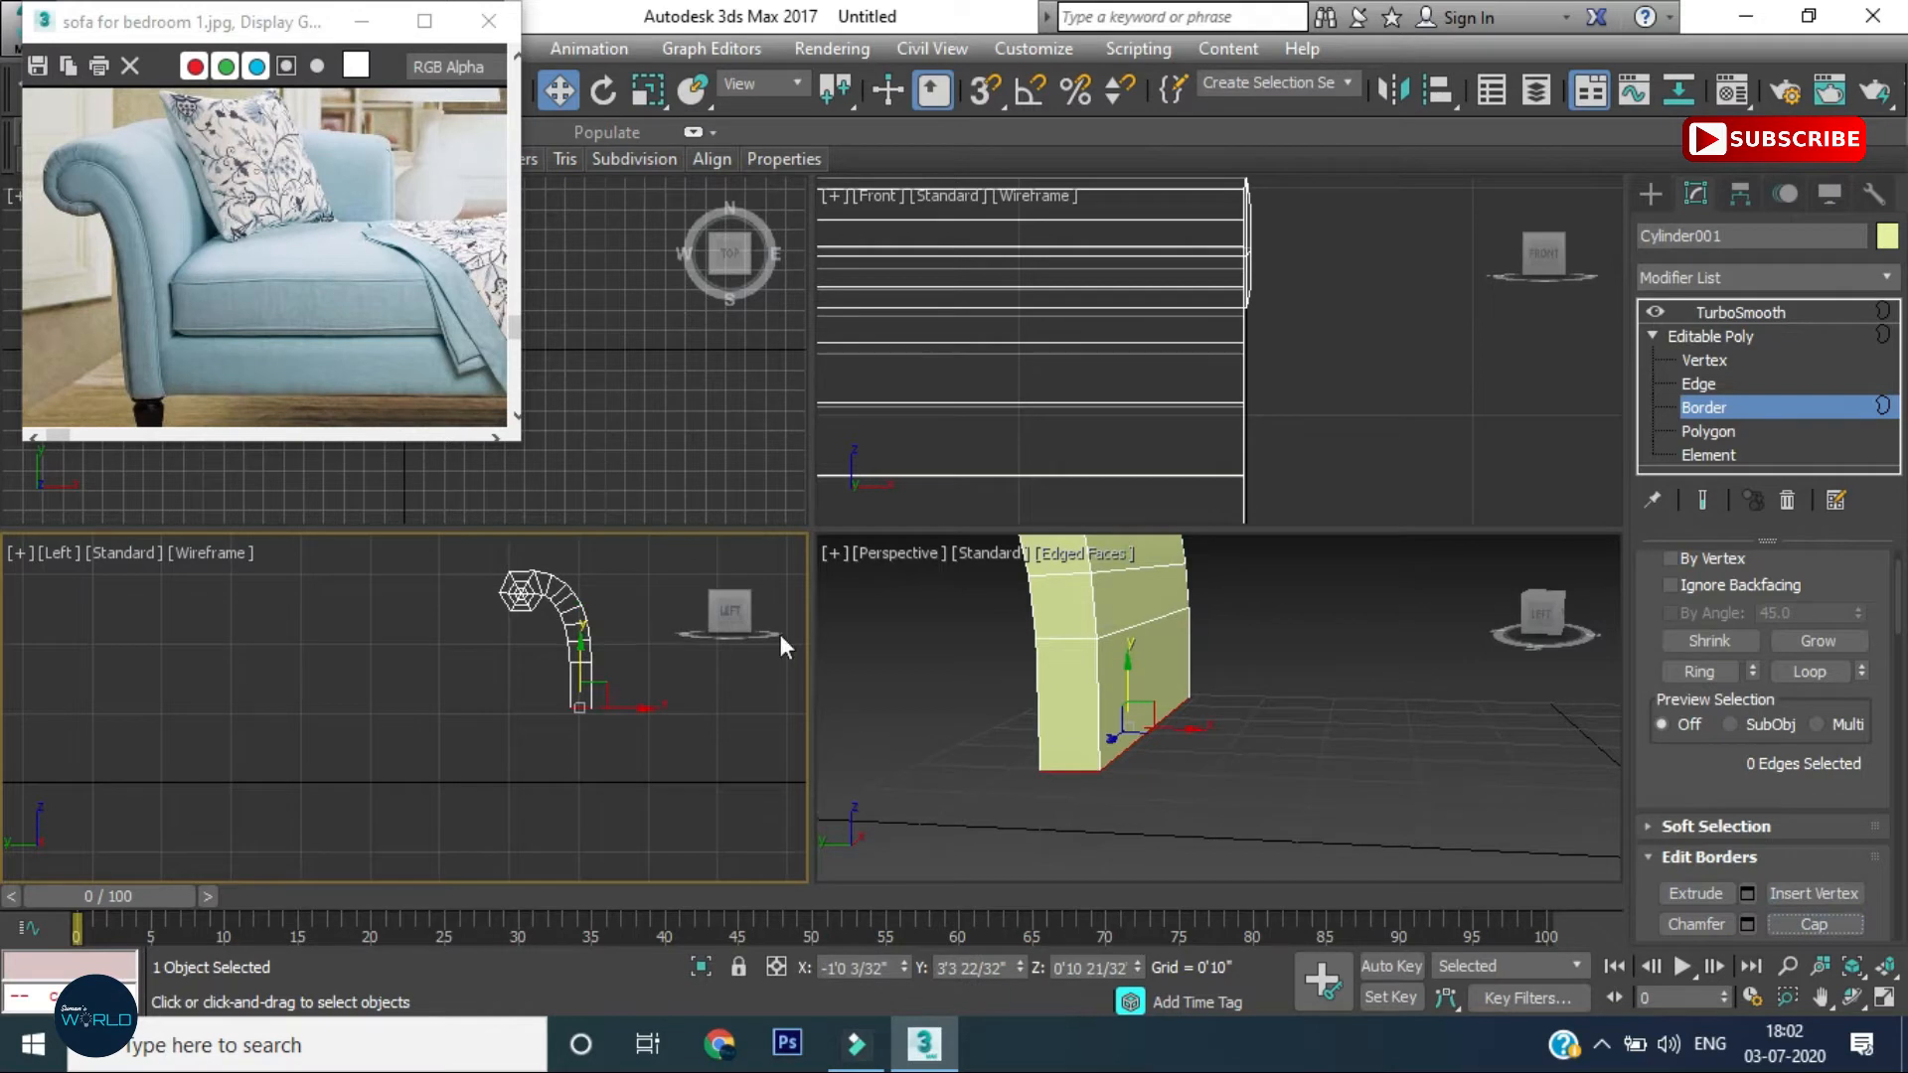
{"action": "middle_click_drag", "start_coordinate": [1298, 711], "coordinate": [1384, 848]}
{"action": "scroll", "coordinate": [587, 578], "scroll_direction": "up", "scroll_amount": 5}
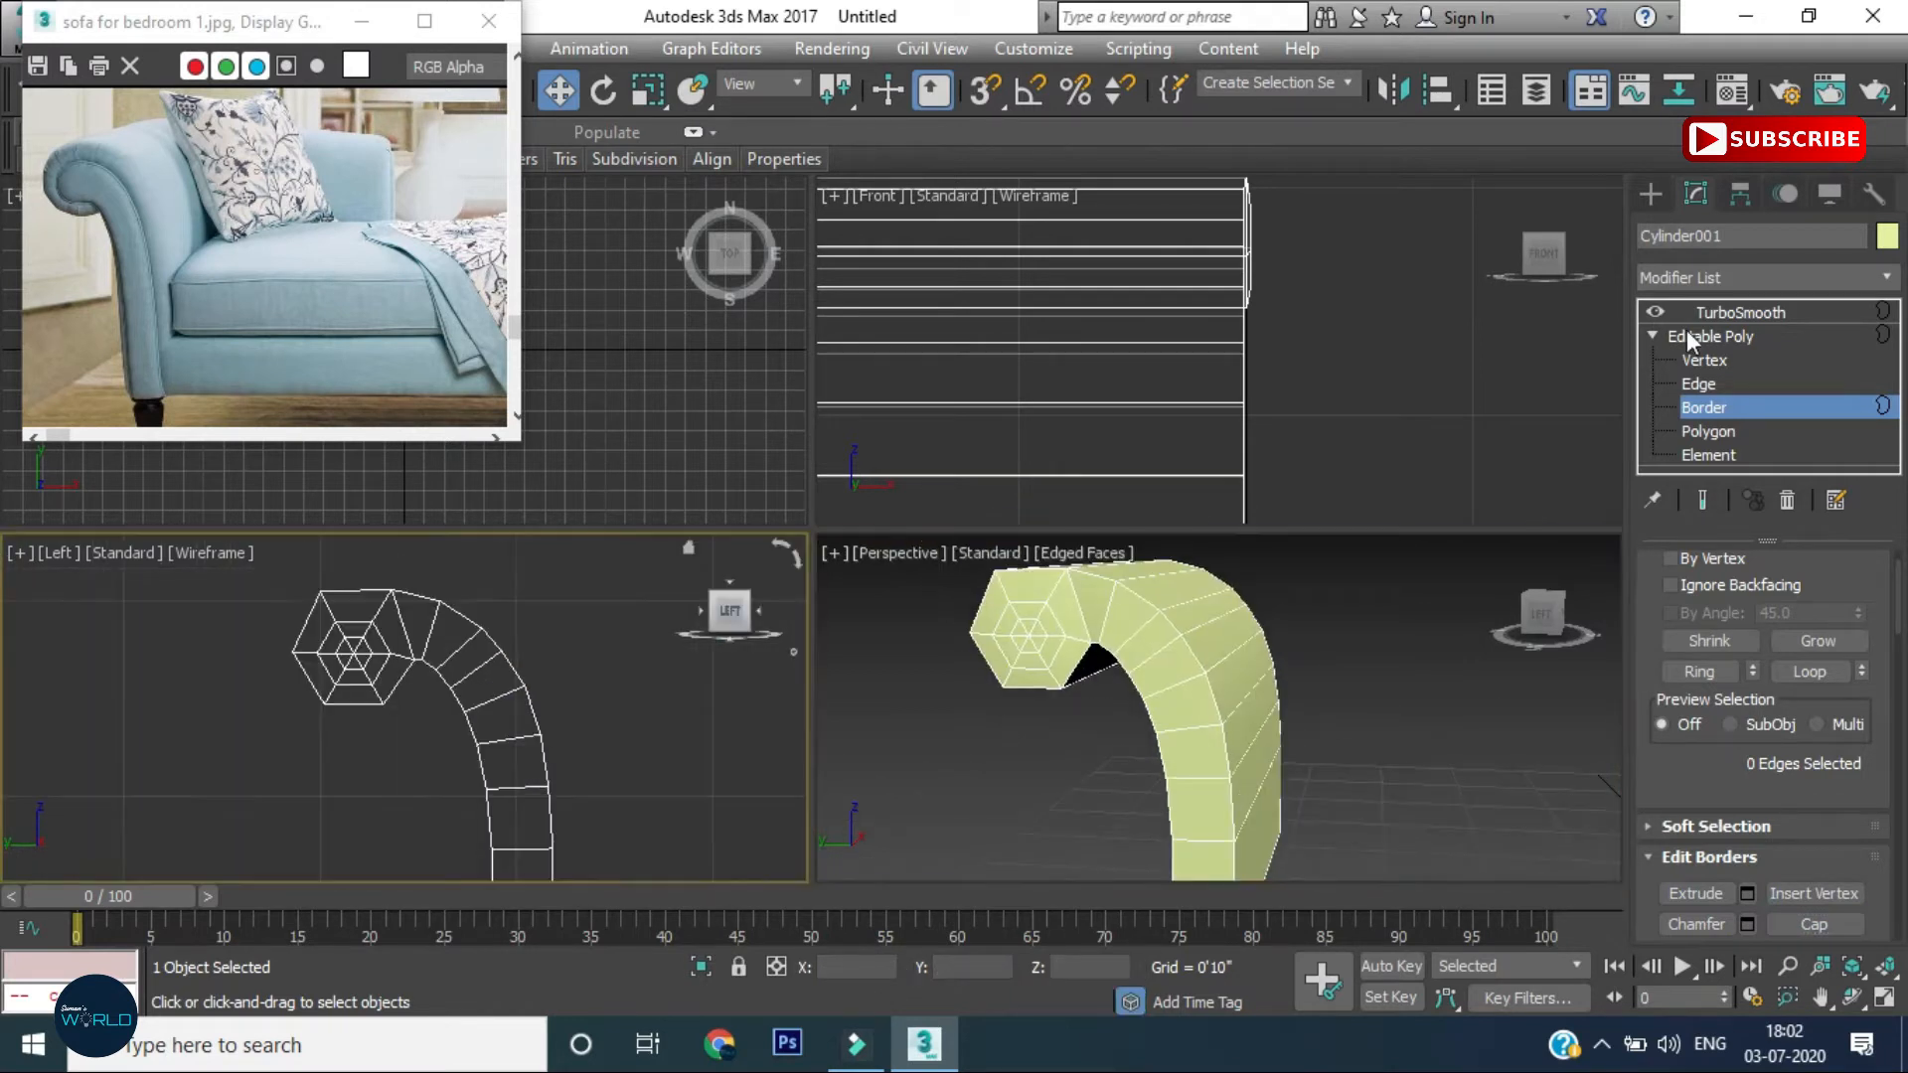
{"action": "left_click", "coordinate": [1798, 310]}
{"action": "scroll", "coordinate": [579, 770], "scroll_direction": "down", "scroll_amount": 3}
{"action": "scroll", "coordinate": [579, 770], "scroll_direction": "up", "scroll_amount": 2}
{"action": "middle_click_drag", "start_coordinate": [1411, 824], "coordinate": [1409, 677], "text": "alt"}
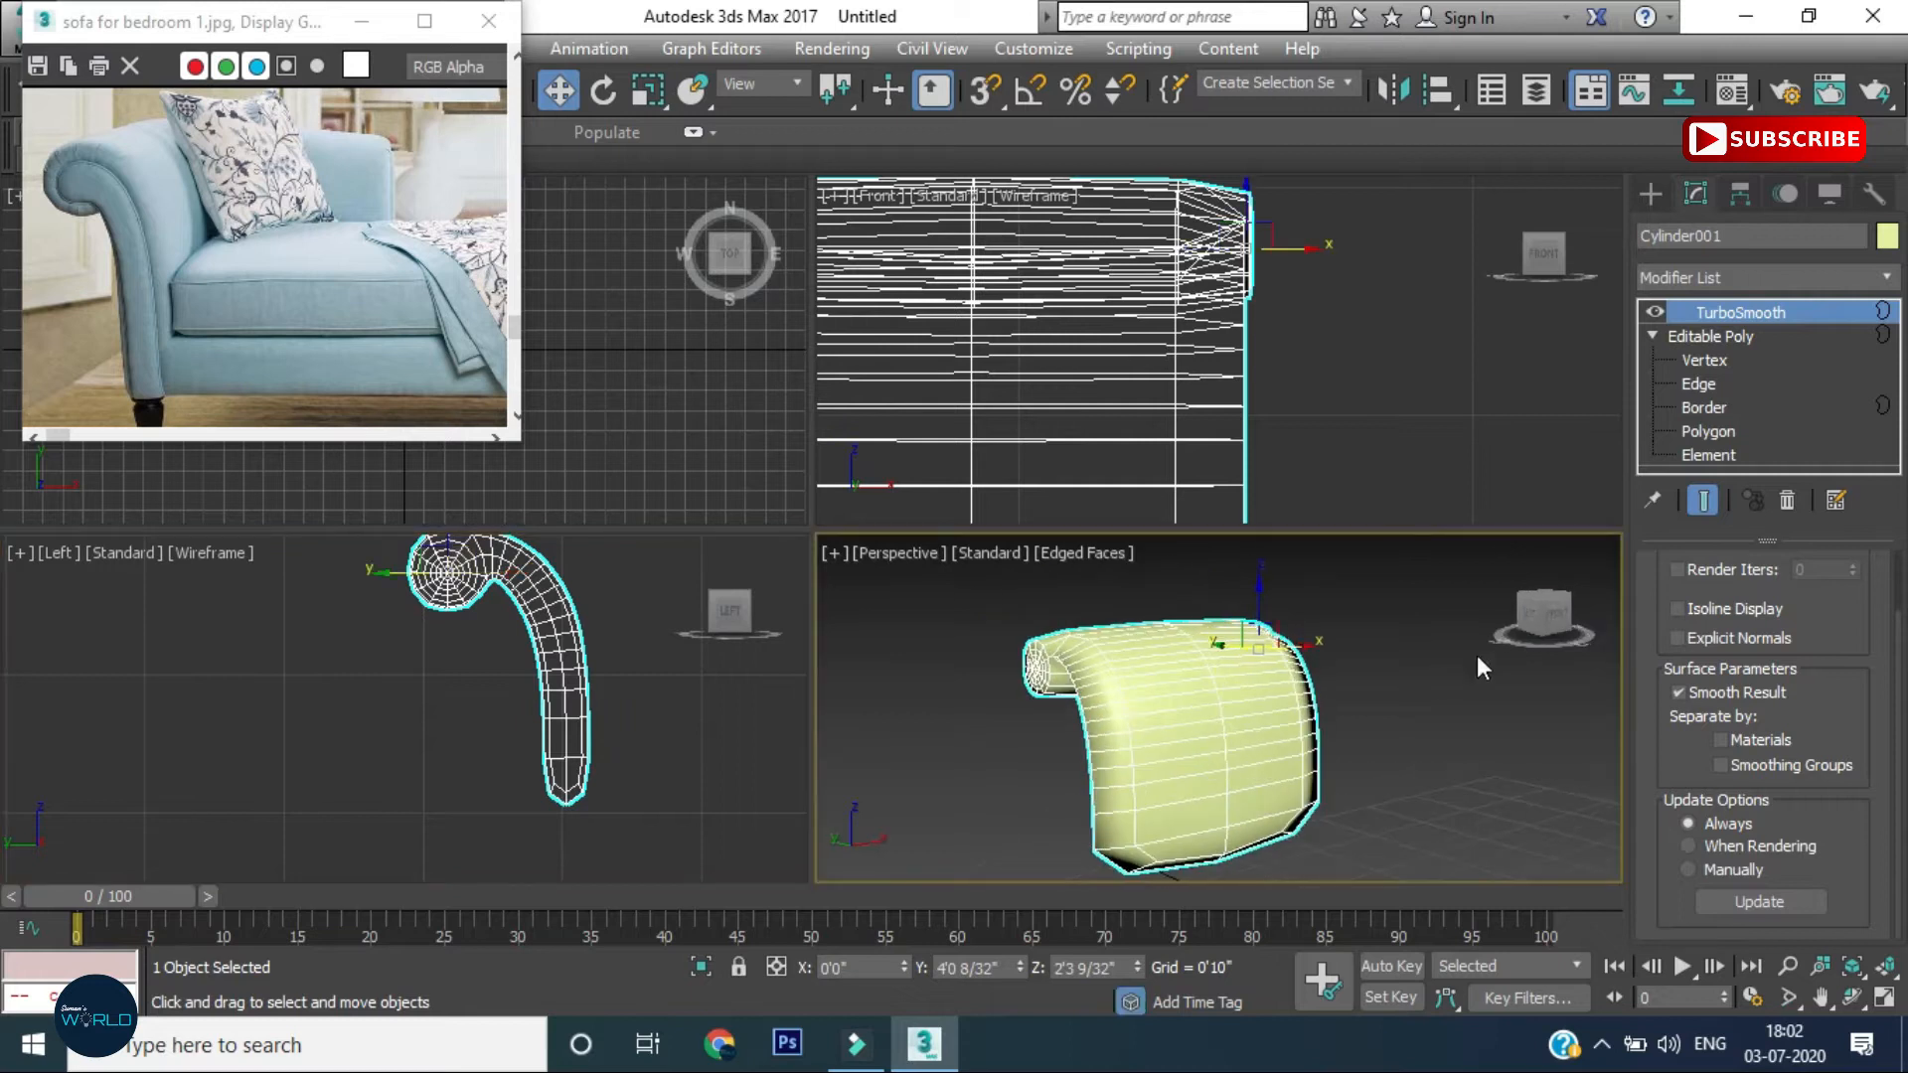
Connect the ring of edges running across the panel's width with 2 segments and a pinch of 78
{"action": "left_click", "coordinate": [1701, 384]}
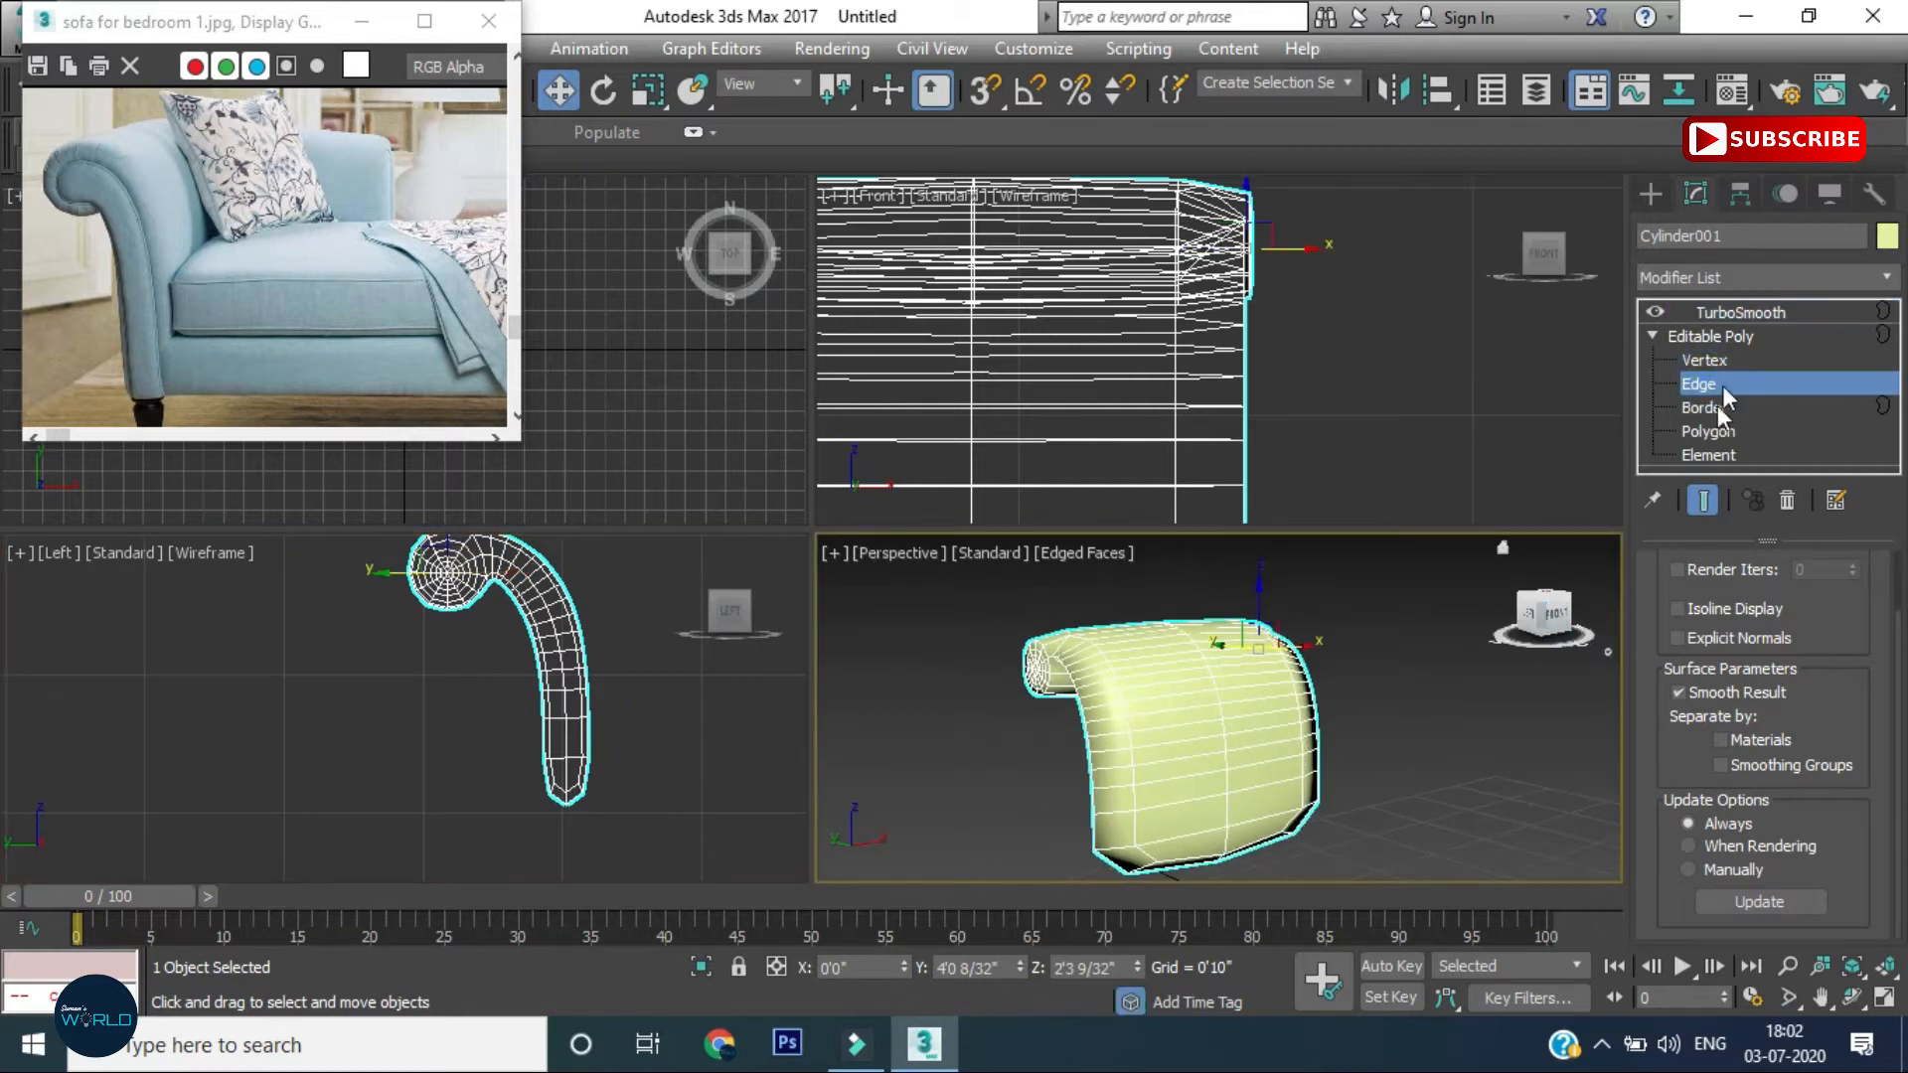
{"action": "left_click", "coordinate": [1169, 796]}
{"action": "left_click", "coordinate": [1704, 674]}
{"action": "right_click", "coordinate": [1230, 599]}
{"action": "left_click", "coordinate": [930, 681]}
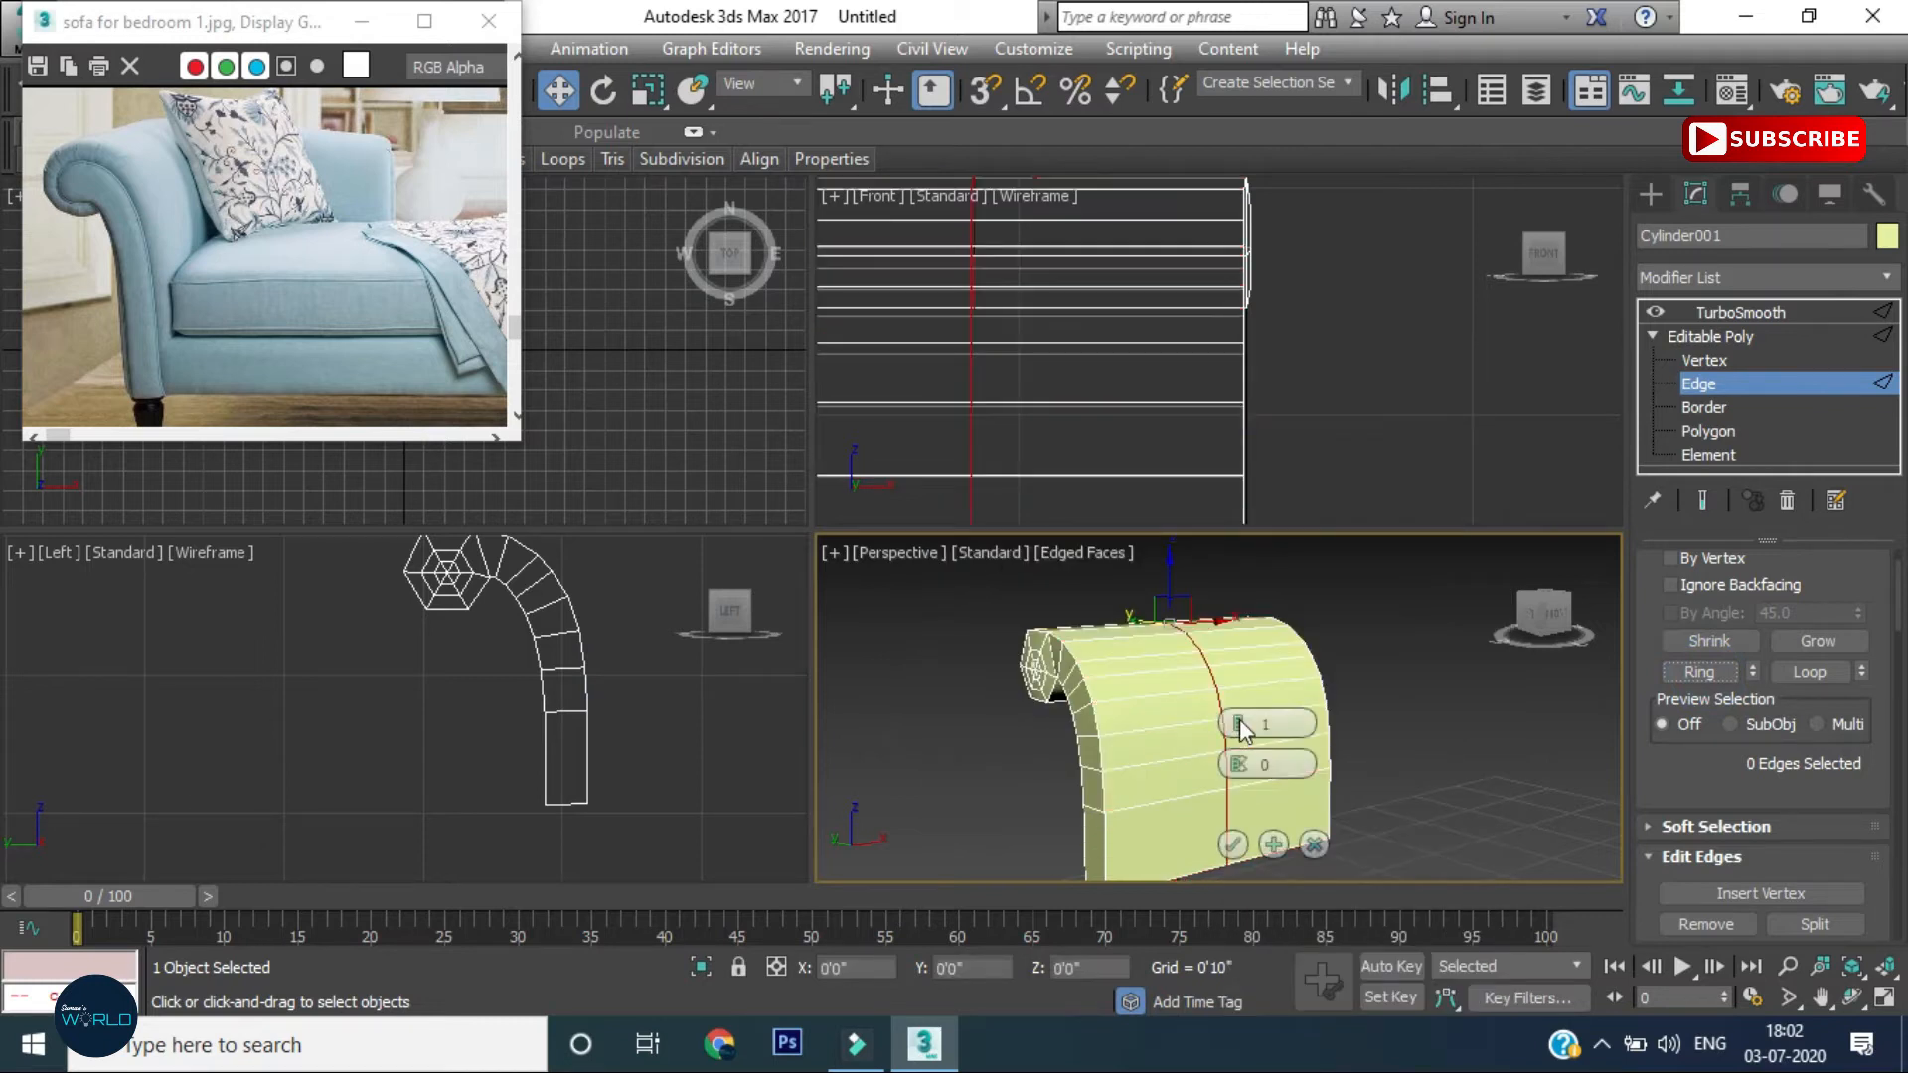
{"action": "left_click", "coordinate": [1238, 719]}
{"action": "left_click", "coordinate": [1258, 765]}
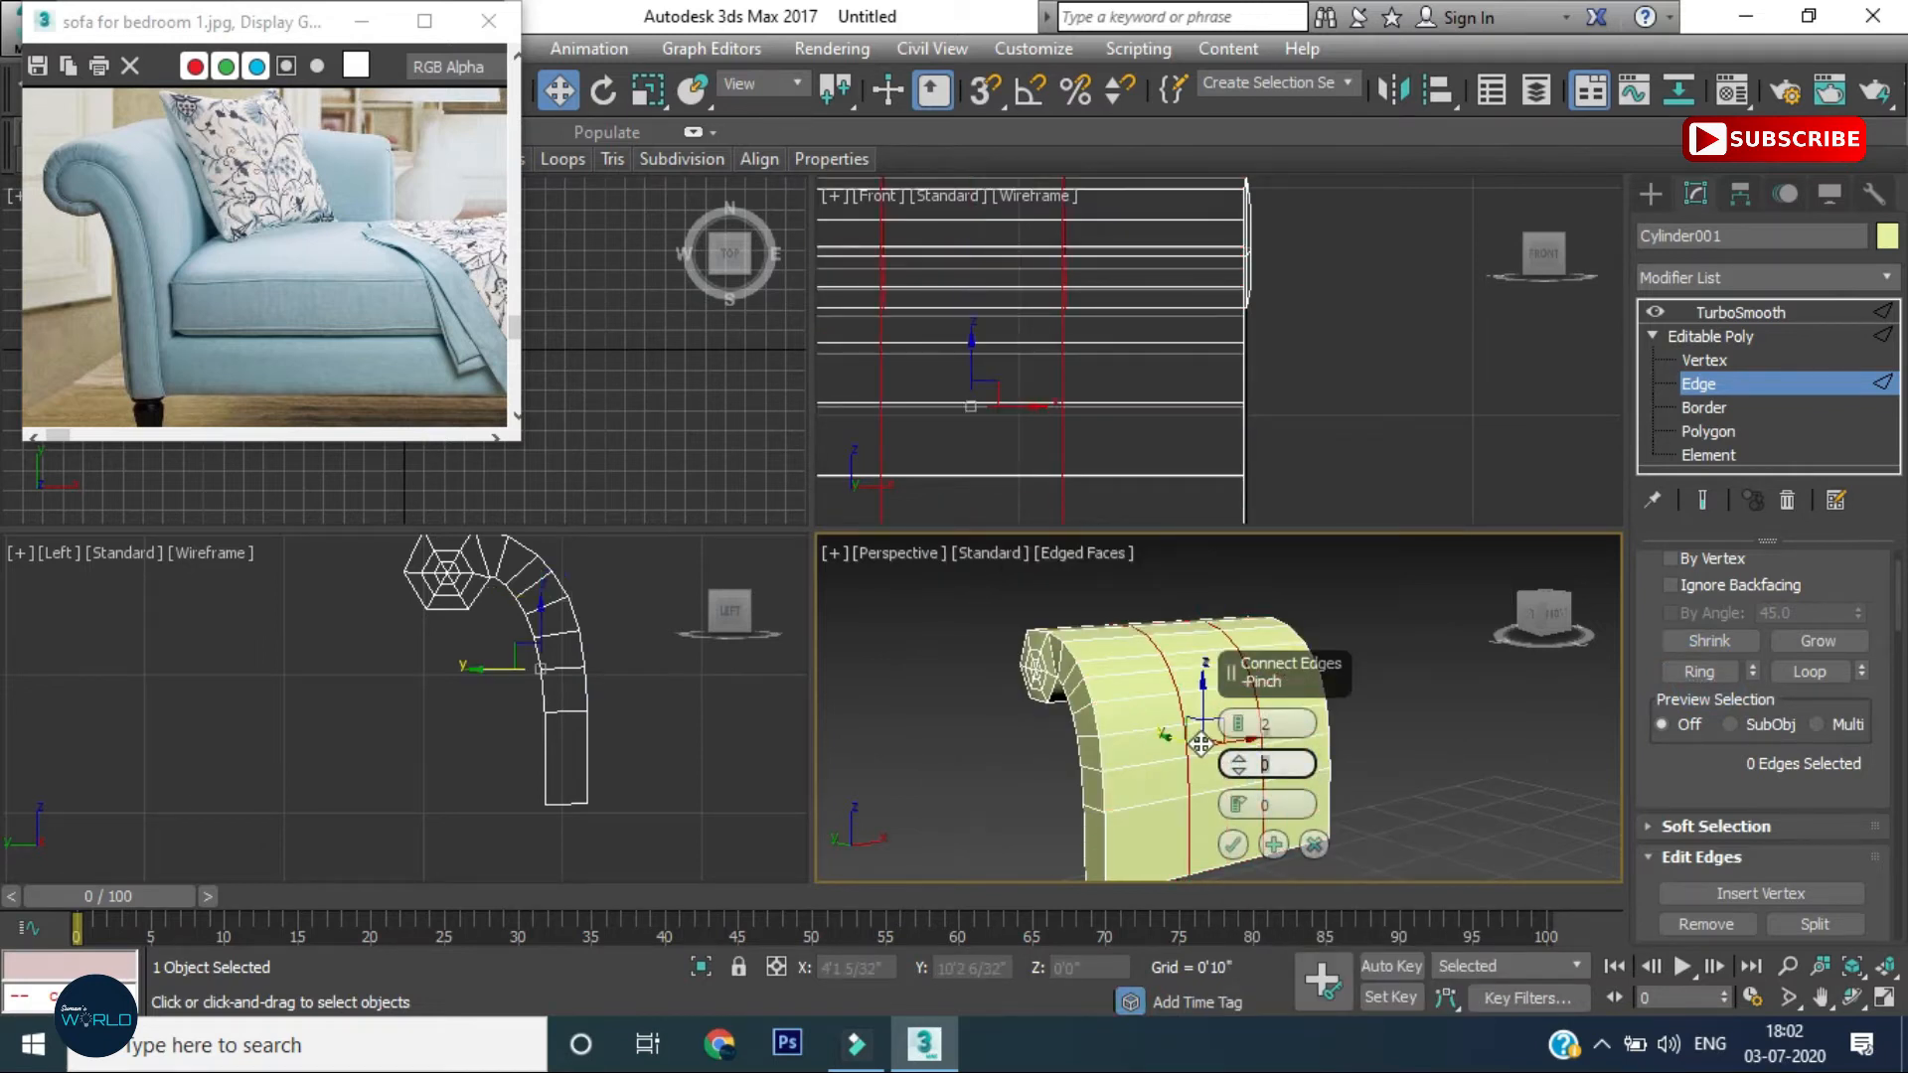
{"action": "type", "text": "80"}
{"action": "key", "text": "Return"}
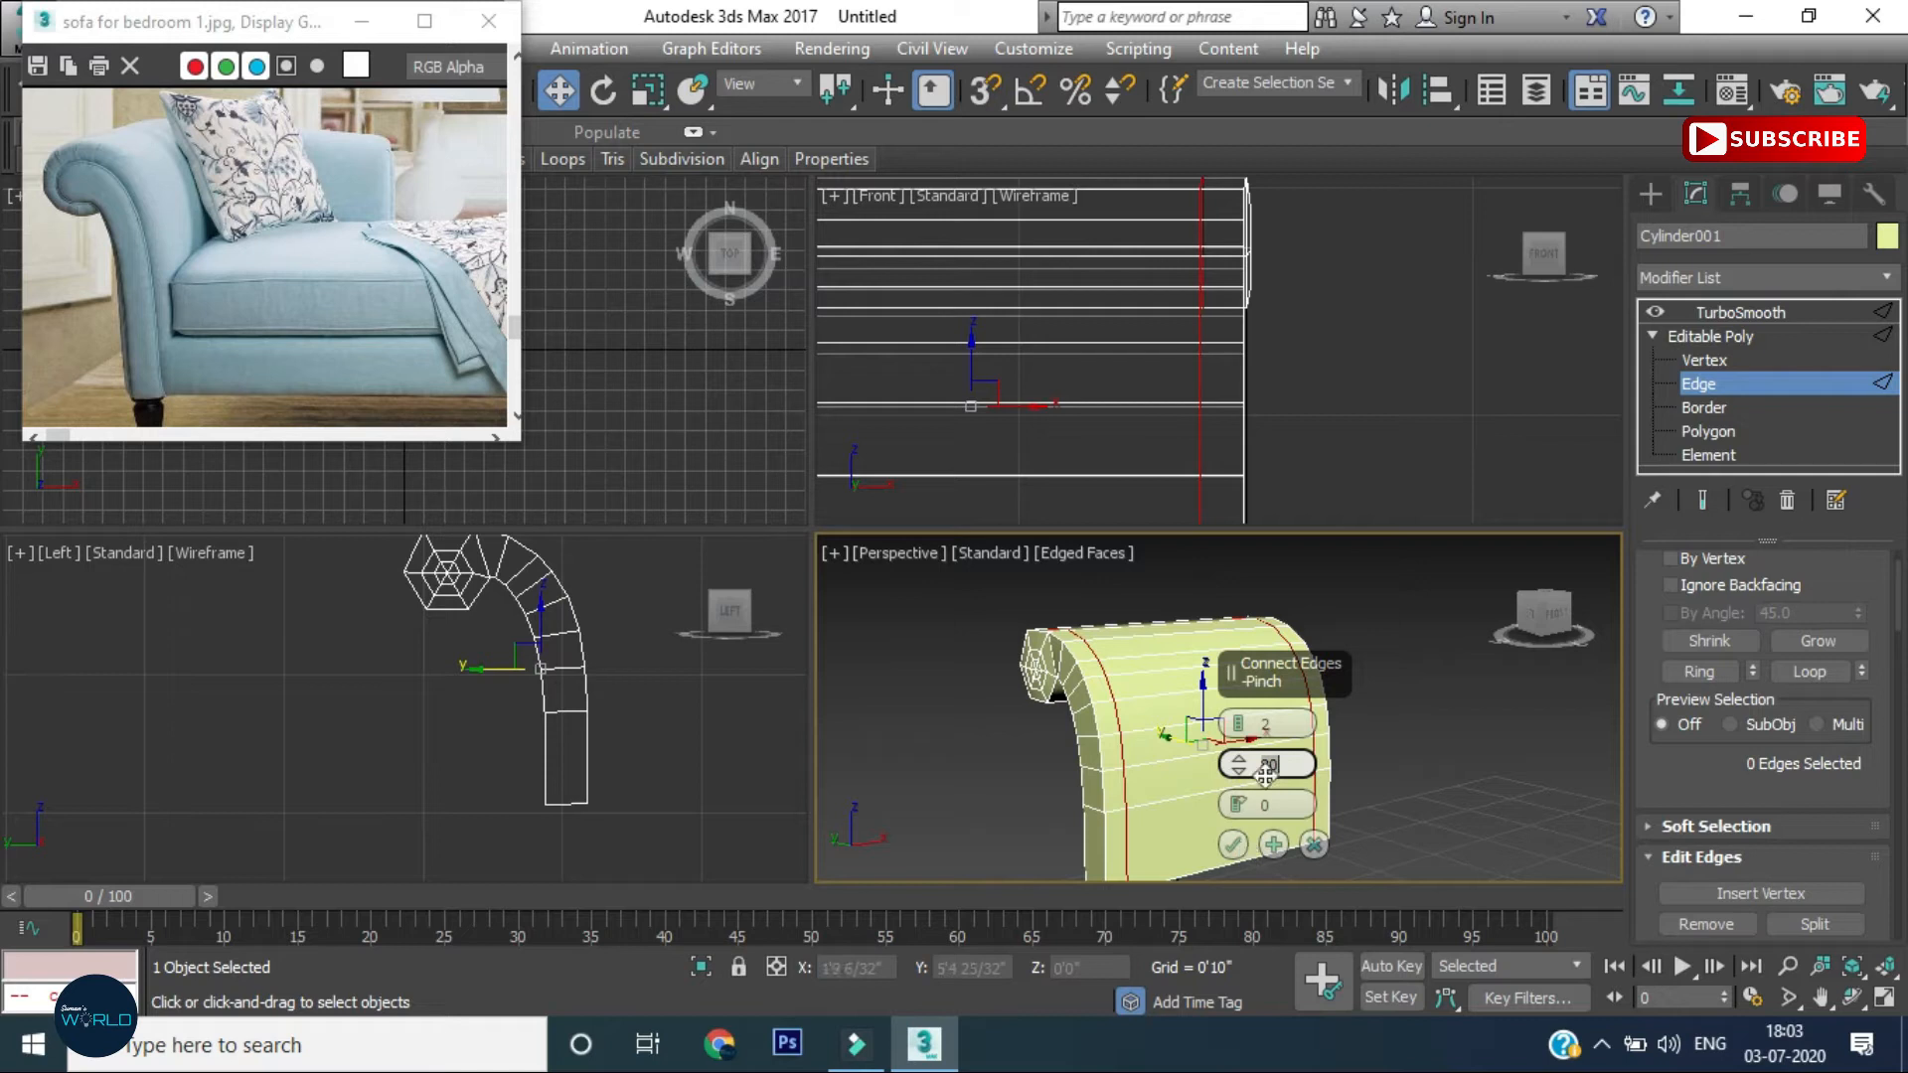
{"action": "key", "text": "Return"}
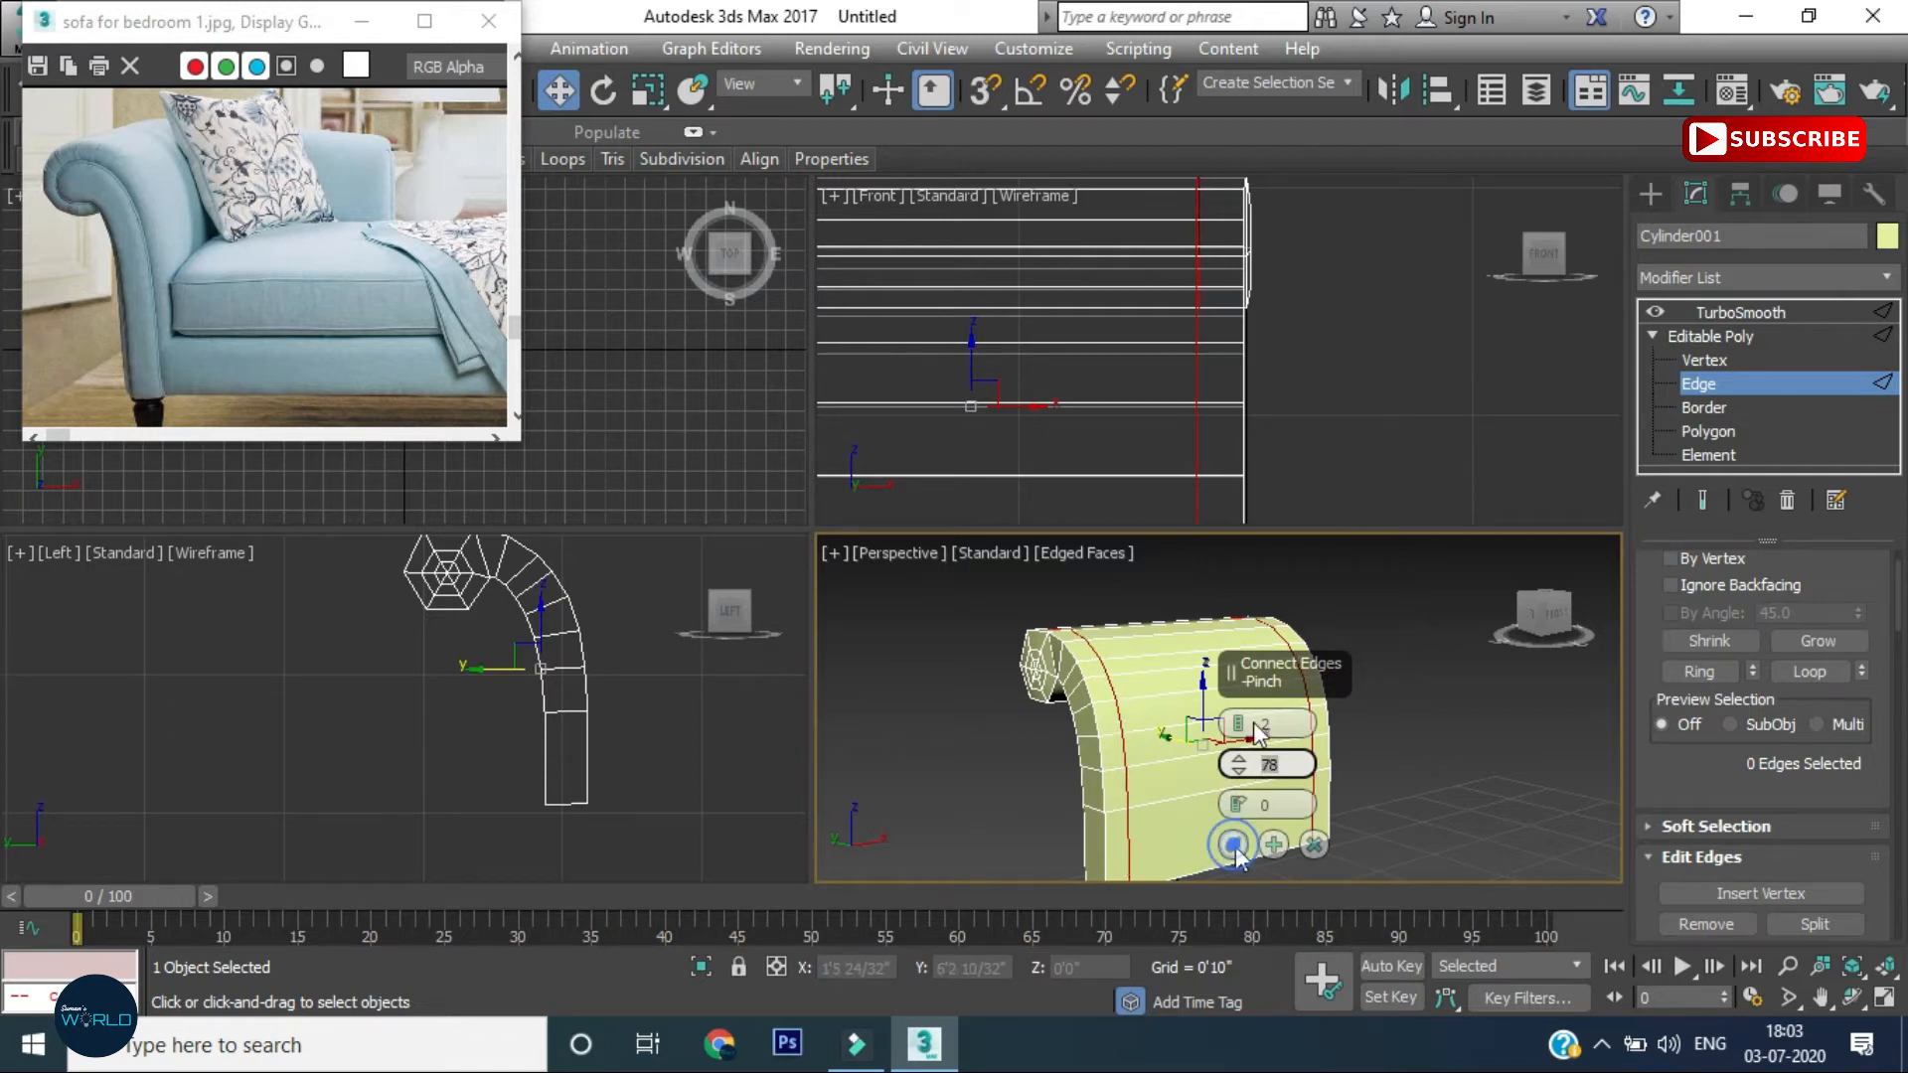
{"action": "left_click", "coordinate": [1232, 844]}
Examine the TurboSmoothed arm in the Perspective view with edged faces turned off
{"action": "left_click", "coordinate": [1729, 313]}
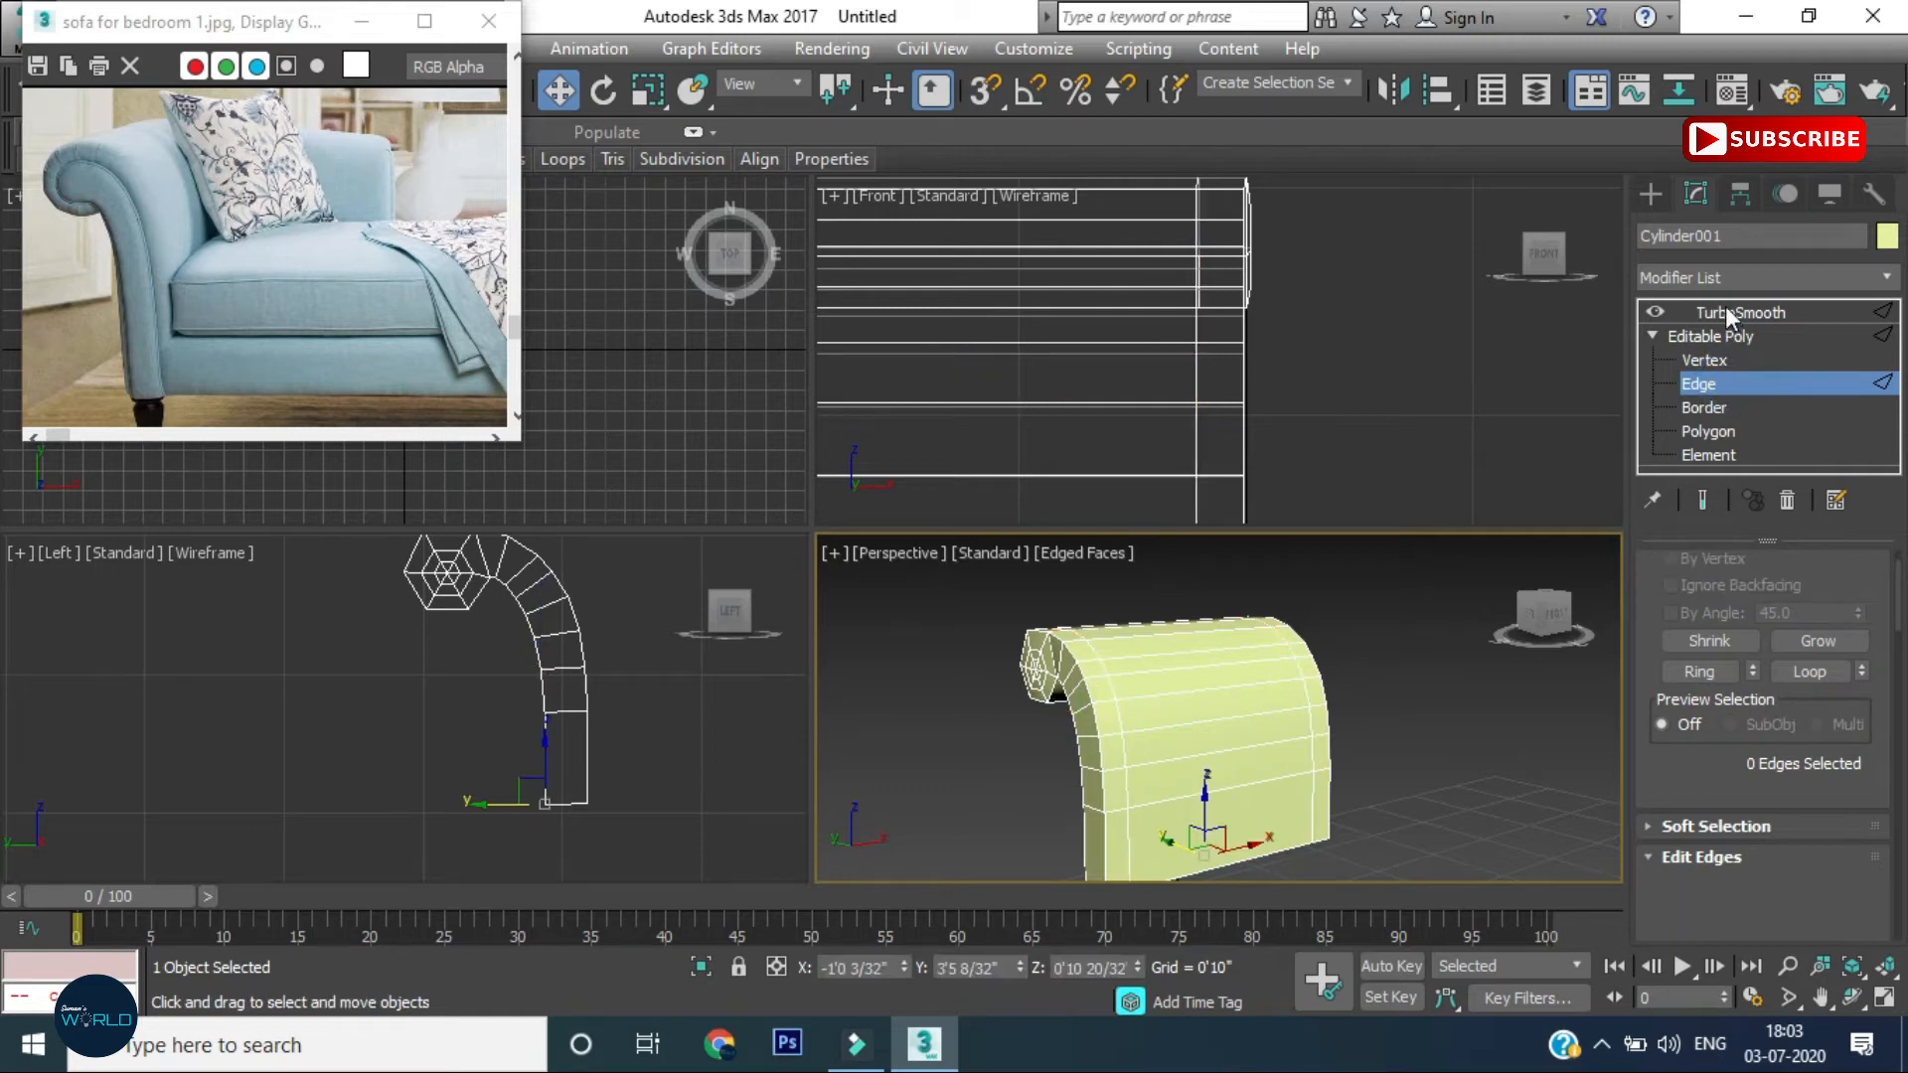
{"action": "left_click", "coordinate": [1725, 308]}
{"action": "middle_click_drag", "start_coordinate": [1122, 685], "coordinate": [1260, 755], "text": "alt"}
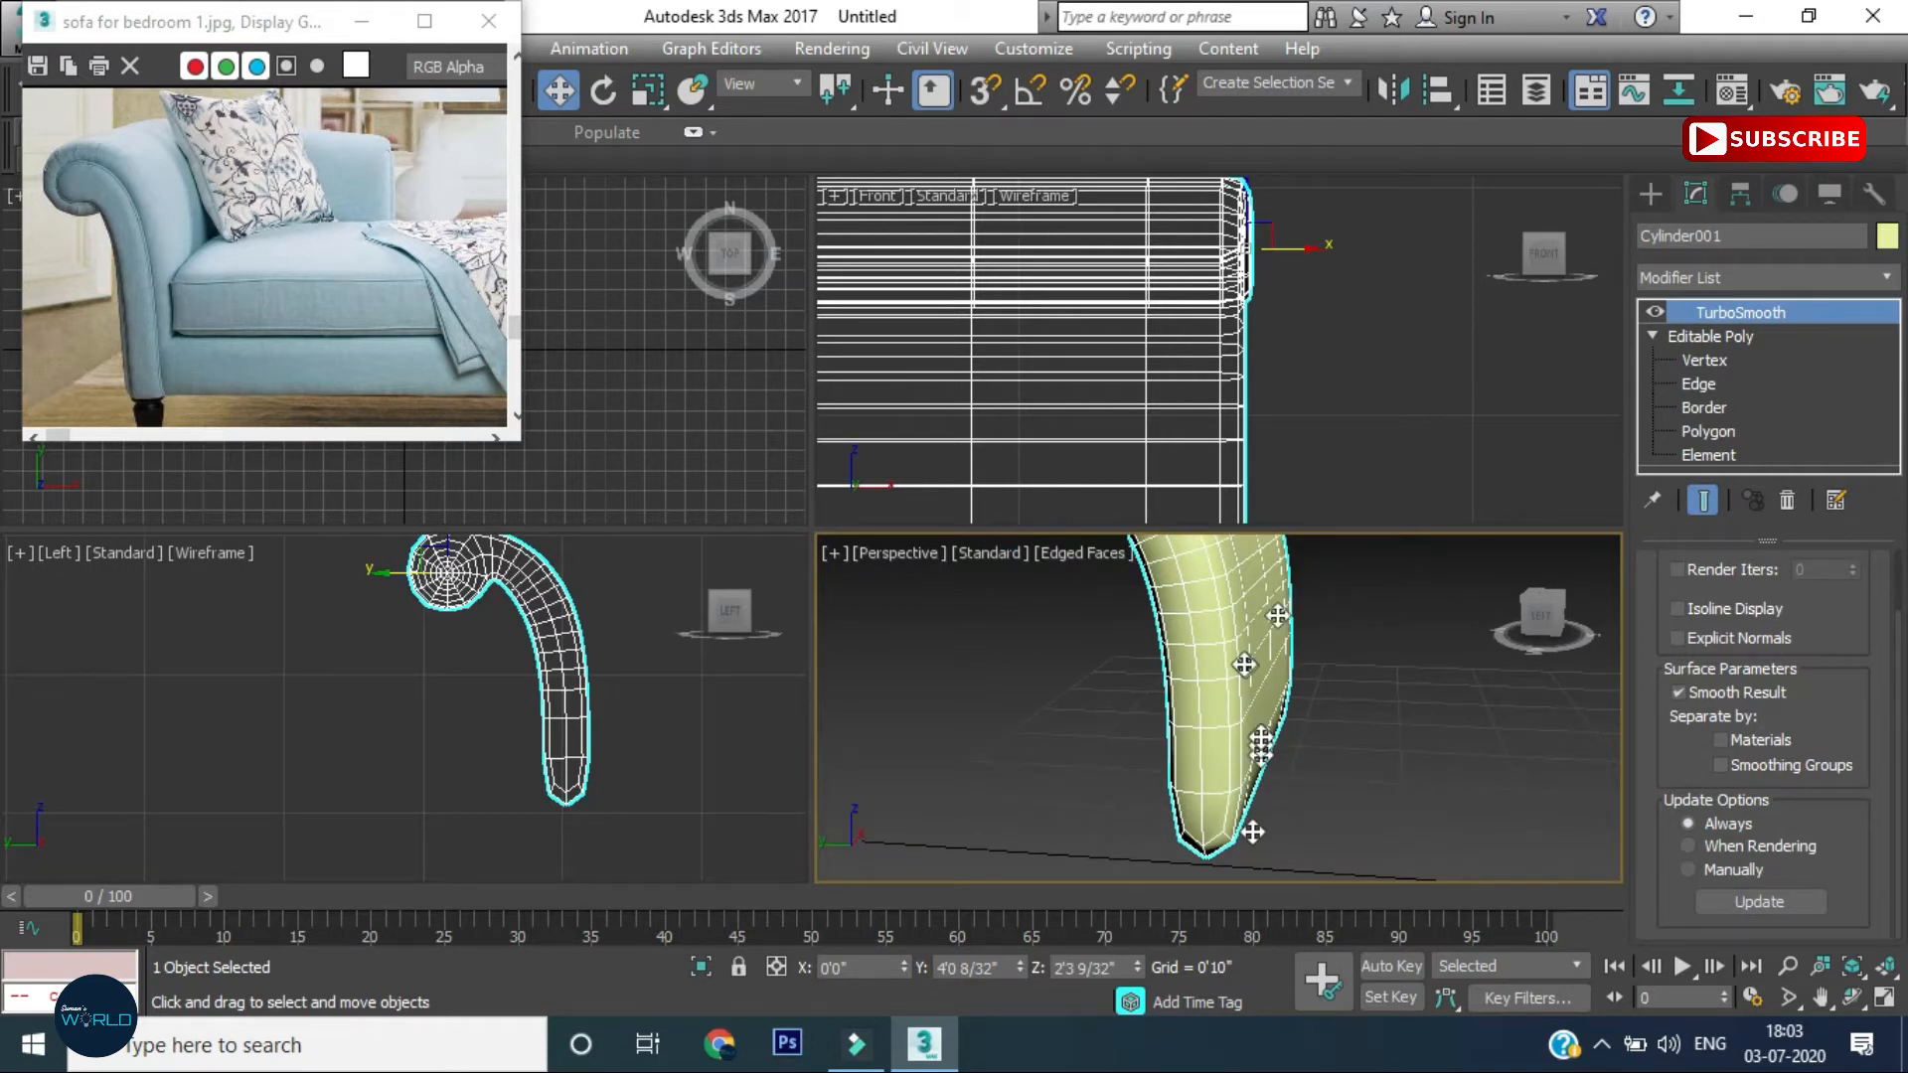
{"action": "scroll", "coordinate": [1268, 592], "scroll_direction": "down", "scroll_amount": 2}
{"action": "key", "text": "F4"}
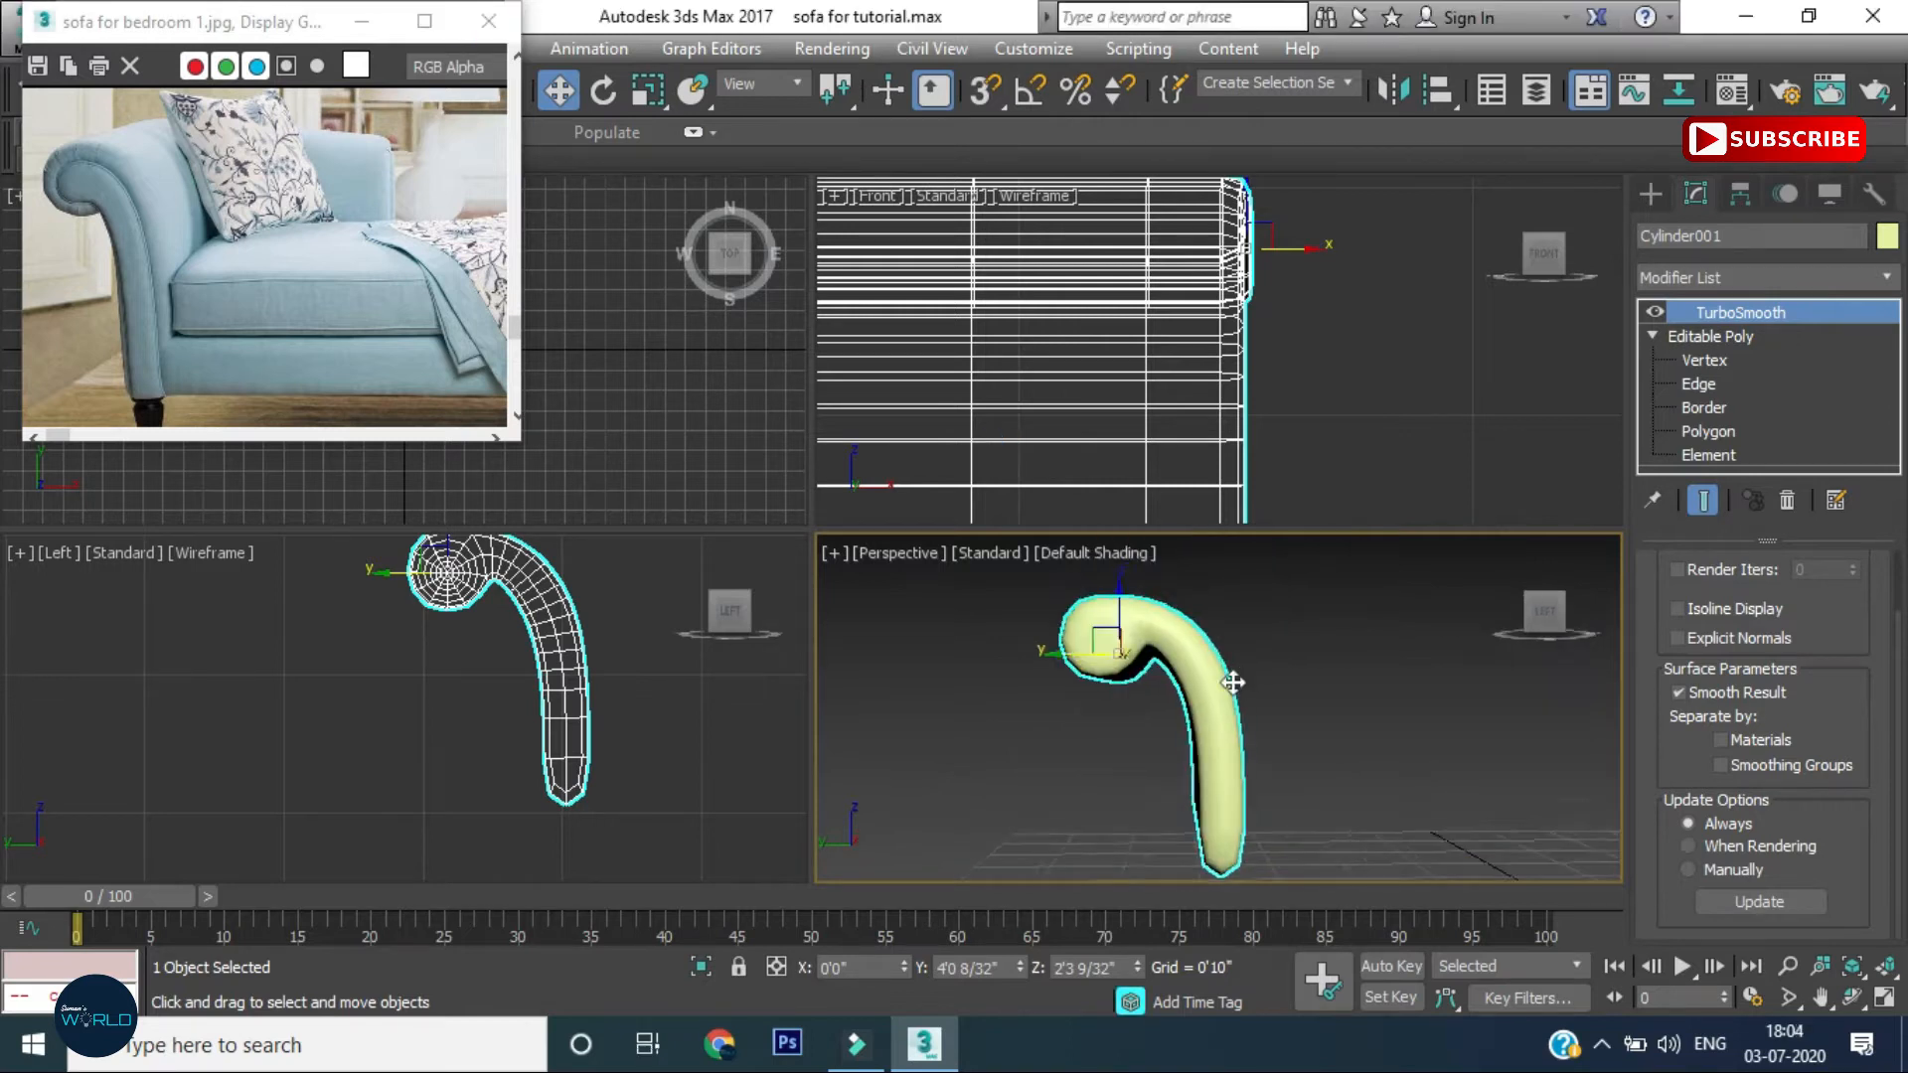
Reposition the vertices in the inner crook below the roll in the Left view to smooth the bend
{"action": "left_click", "coordinate": [502, 593]}
{"action": "key", "text": "1"}
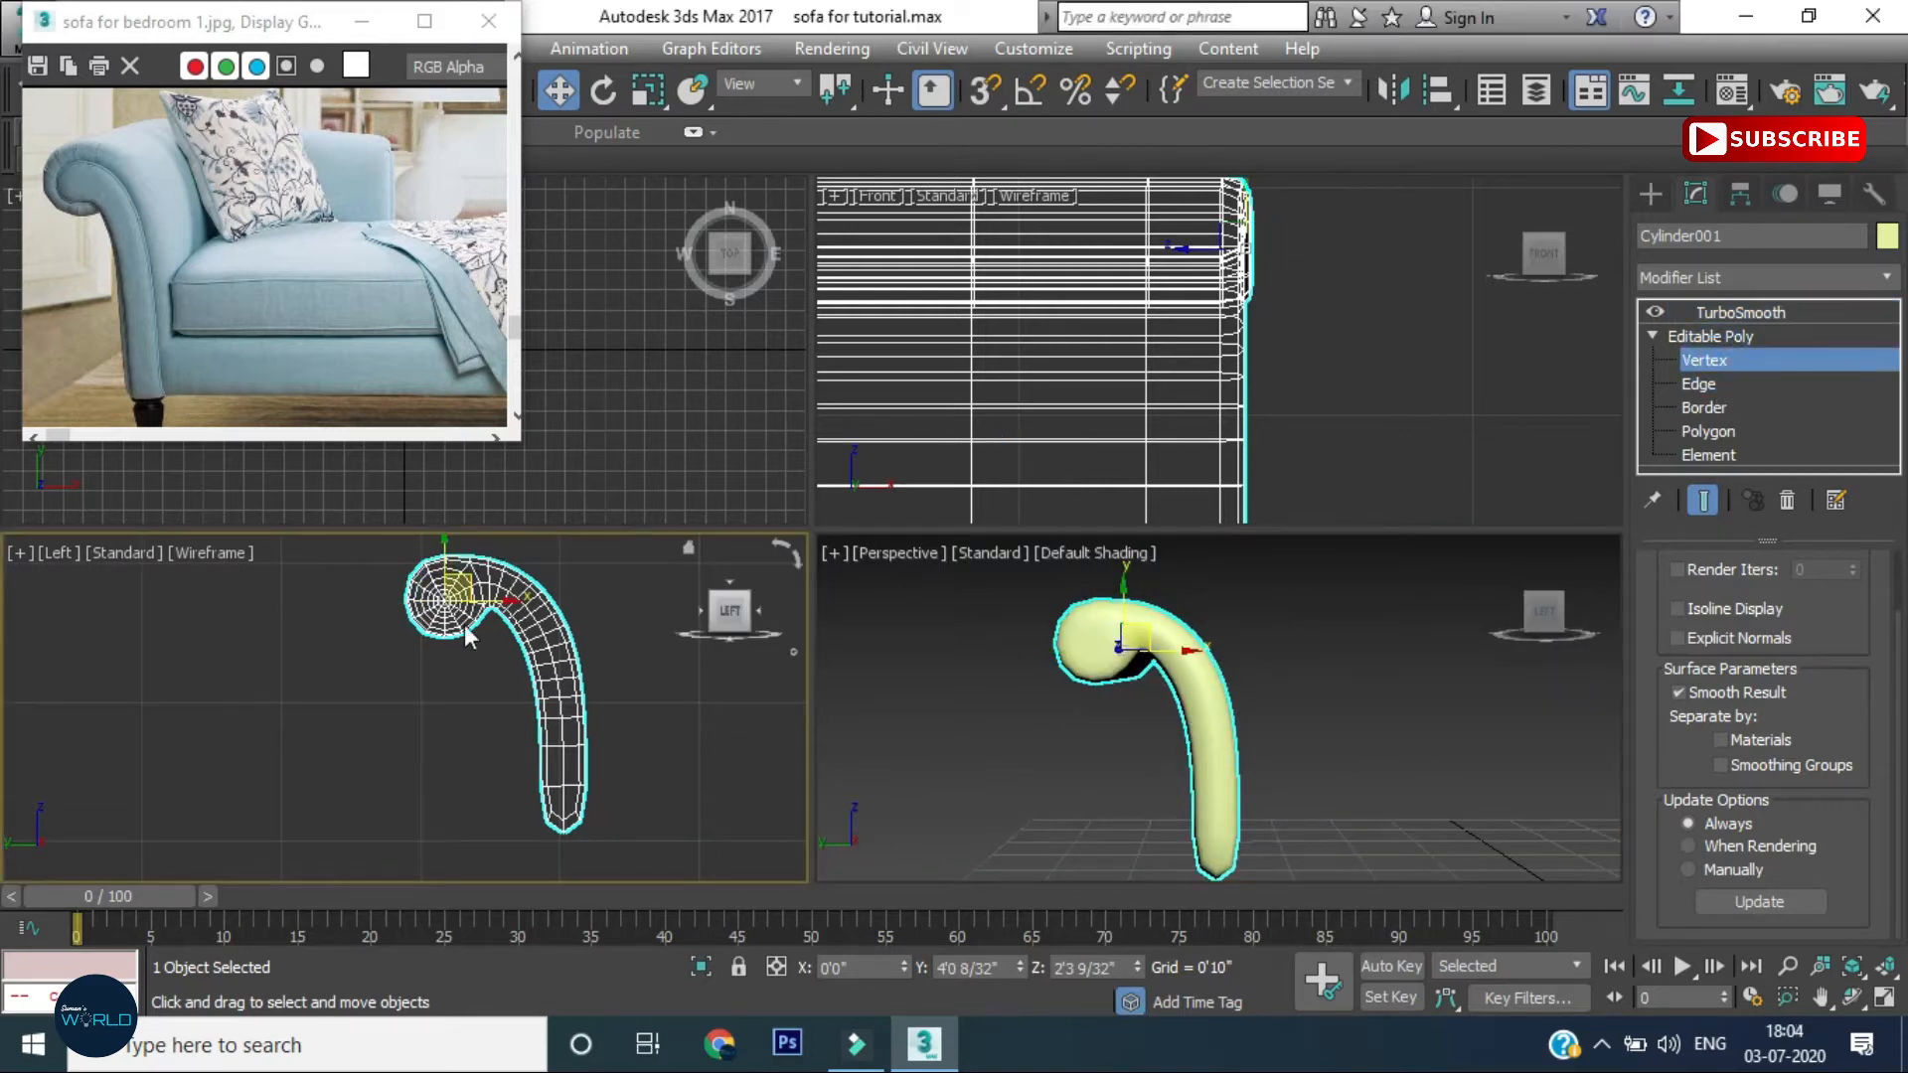
{"action": "scroll", "coordinate": [469, 728], "scroll_direction": "up", "scroll_amount": 5}
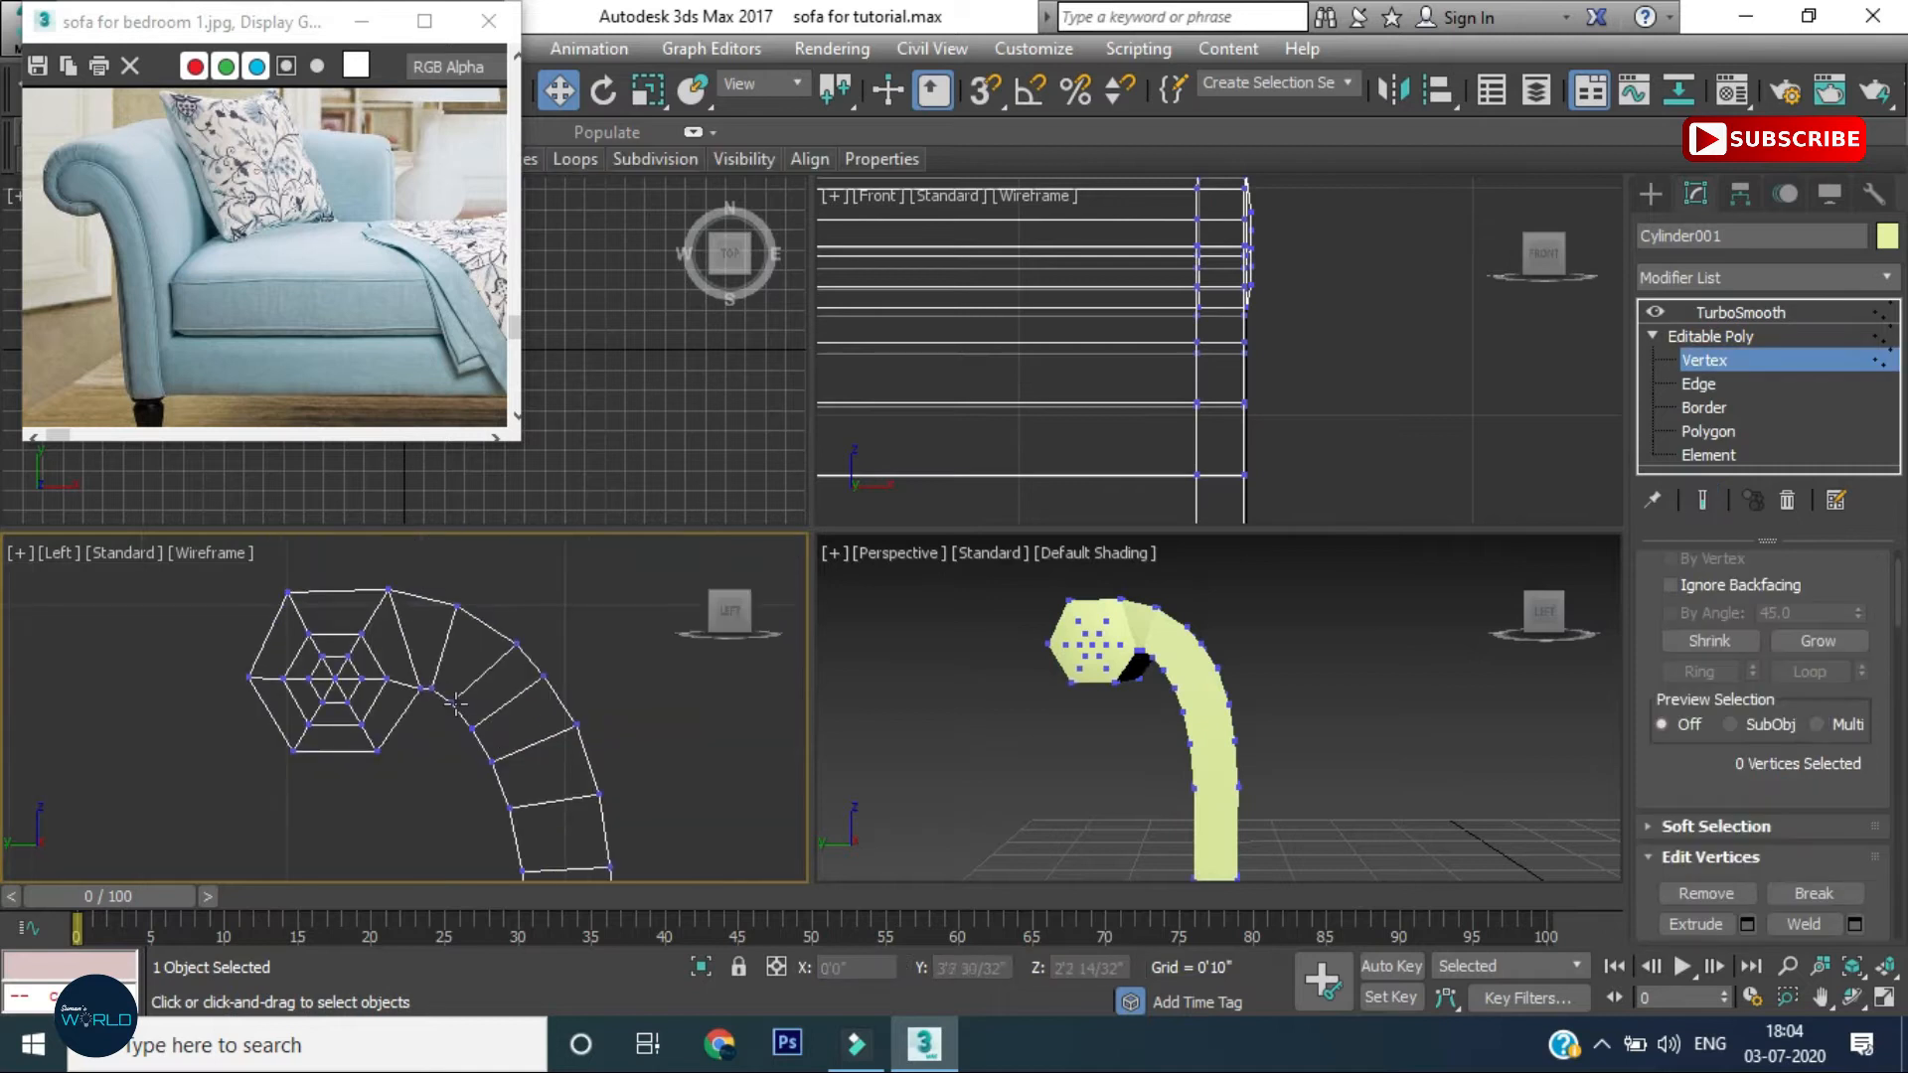
{"action": "left_click_drag", "start_coordinate": [379, 645], "coordinate": [435, 666]}
{"action": "scroll", "coordinate": [457, 743], "scroll_direction": "up", "scroll_amount": 4}
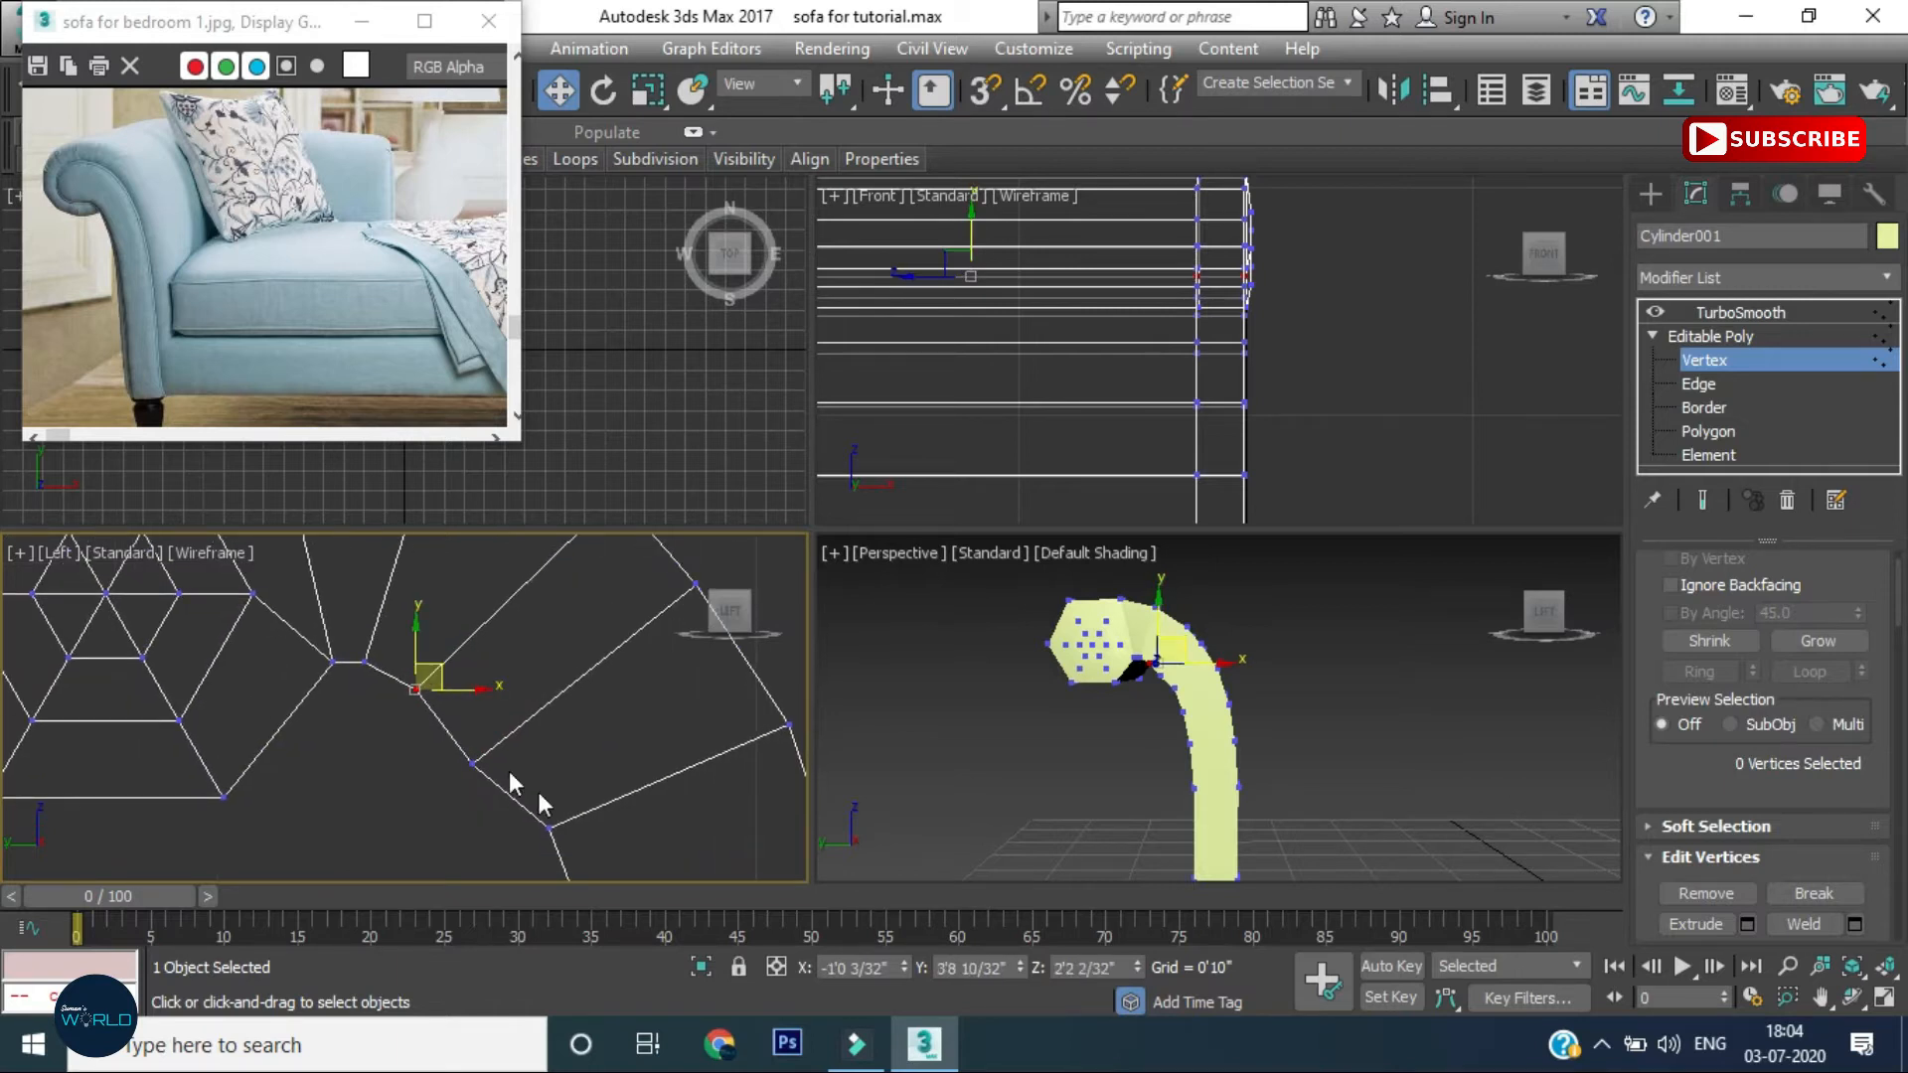
{"action": "scroll", "coordinate": [504, 767], "scroll_direction": "down", "scroll_amount": 4}
{"action": "left_click_drag", "start_coordinate": [479, 743], "coordinate": [505, 708]}
{"action": "left_click_drag", "start_coordinate": [516, 695], "coordinate": [507, 703]}
{"action": "scroll", "coordinate": [537, 745], "scroll_direction": "down", "scroll_amount": 2}
Adjust the vertices farther down the inner side of the panel to continue the smooth curve, and deselect them
{"action": "middle_click_drag", "start_coordinate": [546, 756], "coordinate": [527, 667]}
{"action": "left_click_drag", "start_coordinate": [533, 670], "coordinate": [488, 852]}
{"action": "left_click_drag", "start_coordinate": [528, 736], "coordinate": [521, 739]}
{"action": "scroll", "coordinate": [552, 765], "scroll_direction": "down", "scroll_amount": 2}
{"action": "middle_click_drag", "start_coordinate": [566, 785], "coordinate": [567, 668]}
{"action": "left_click_drag", "start_coordinate": [540, 757], "coordinate": [538, 804]}
{"action": "middle_click_drag", "start_coordinate": [649, 700], "coordinate": [630, 793]}
{"action": "scroll", "coordinate": [604, 732], "scroll_direction": "down", "scroll_amount": 2}
{"action": "left_click", "coordinate": [605, 685]}
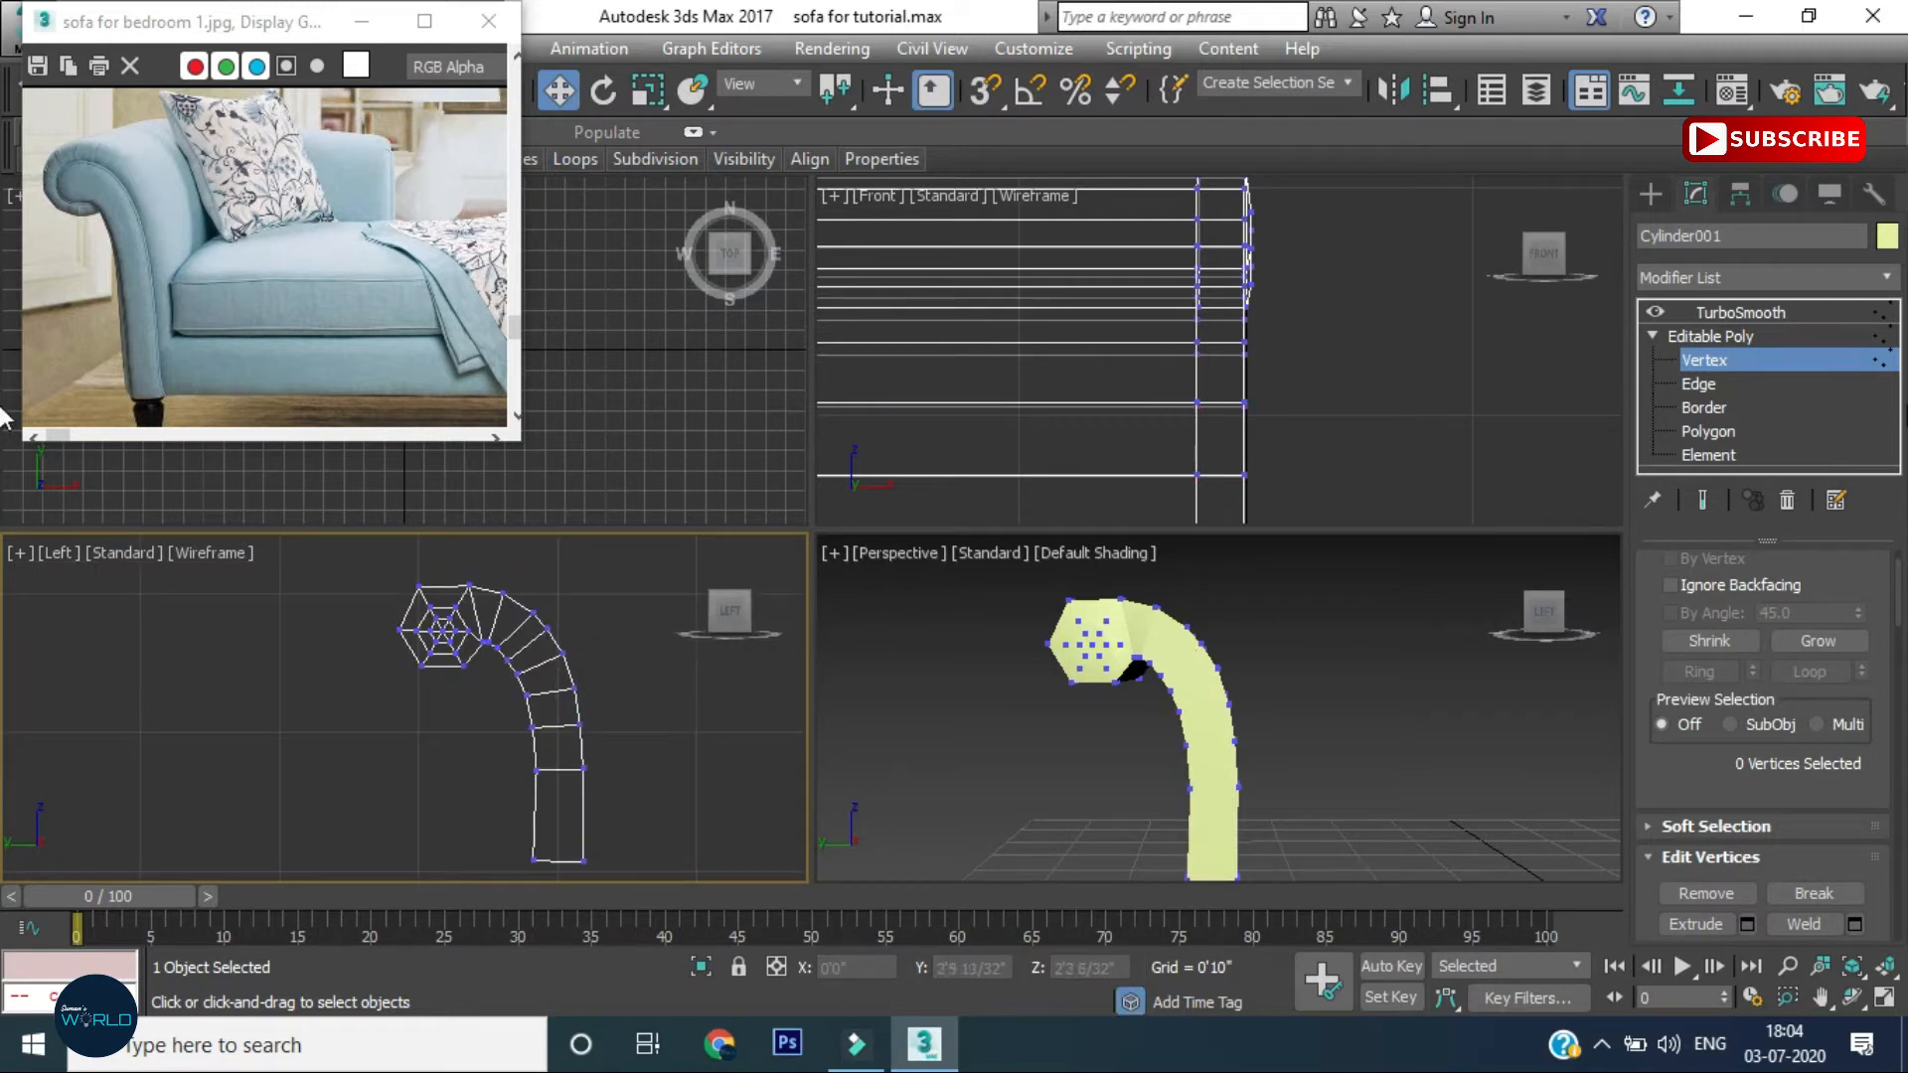
Restore edged faces and connect the edge ring across the arm's thickness with 2 segments and a pinch of 35
{"action": "key", "text": "2"}
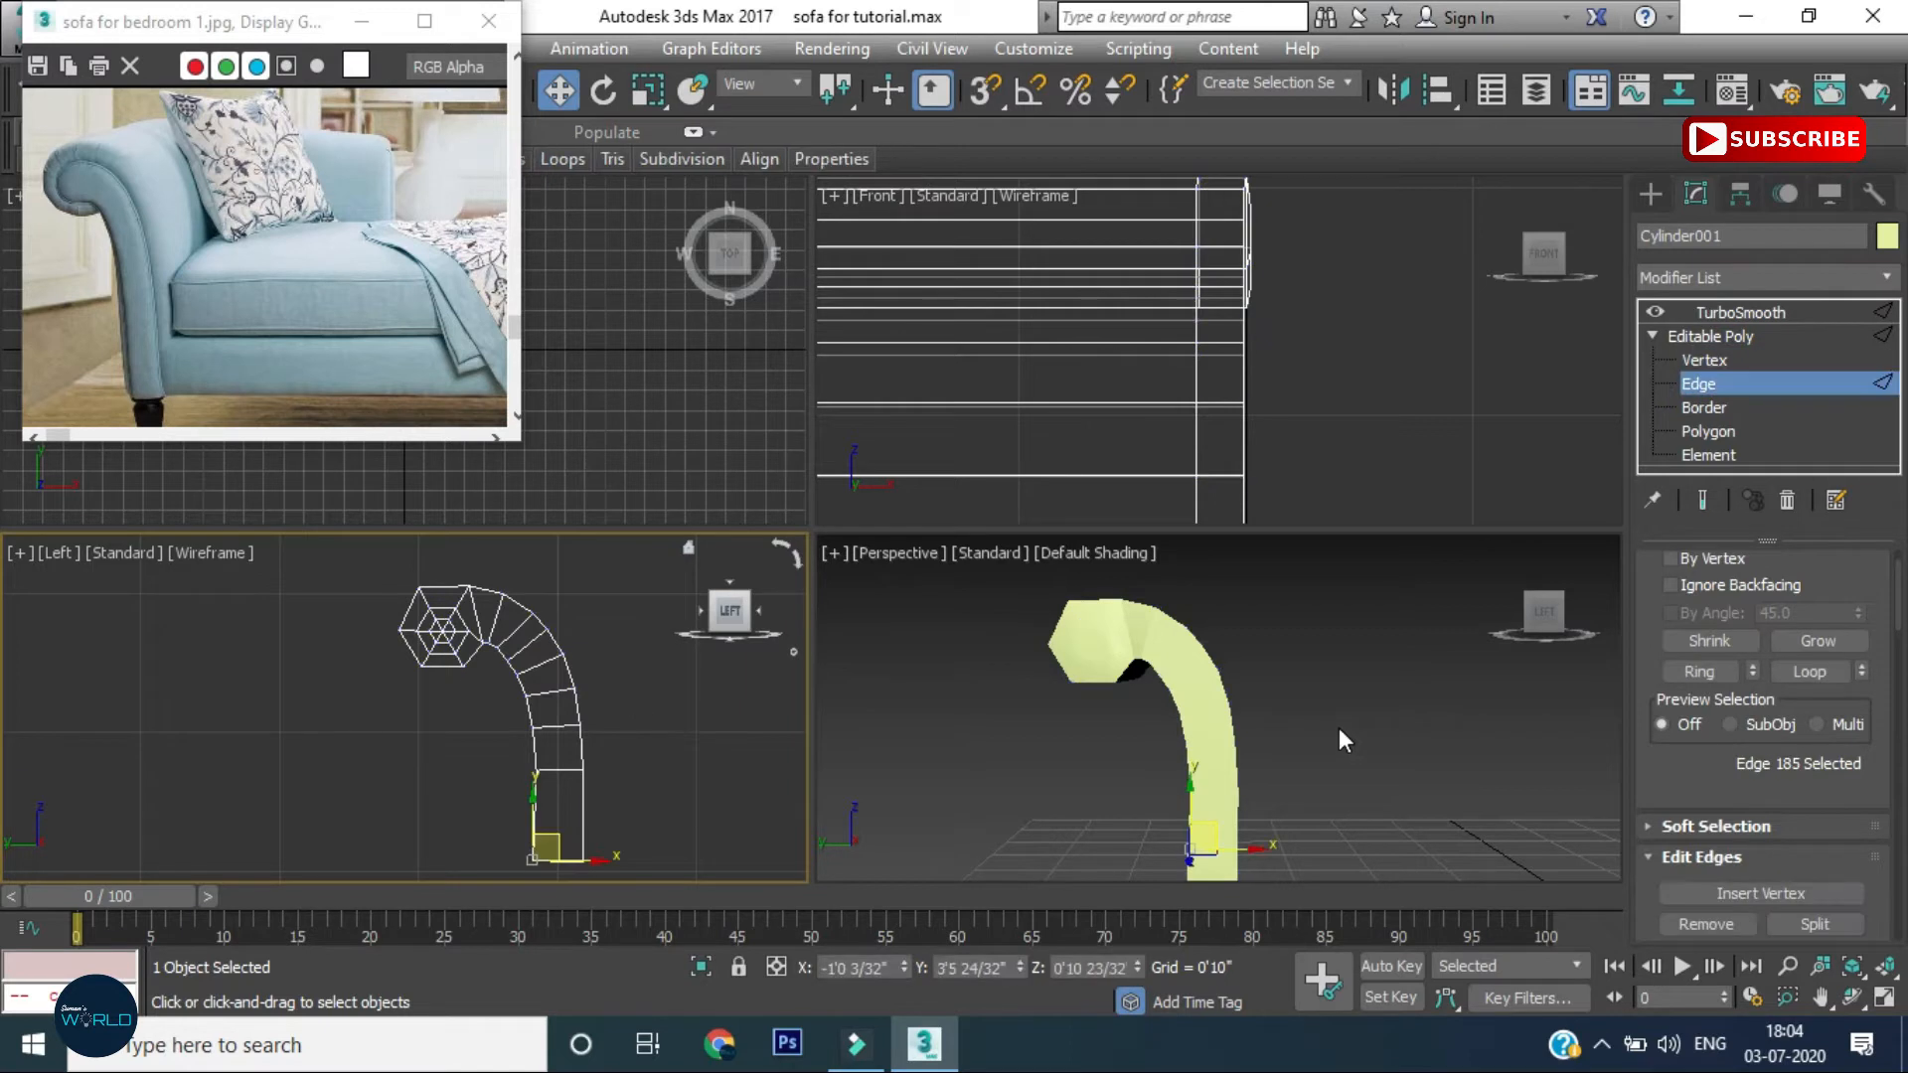
{"action": "middle_click", "coordinate": [1338, 727]}
{"action": "key", "text": "F4"}
{"action": "middle_click_drag", "start_coordinate": [1213, 830], "coordinate": [1223, 774]}
{"action": "left_click", "coordinate": [557, 770]}
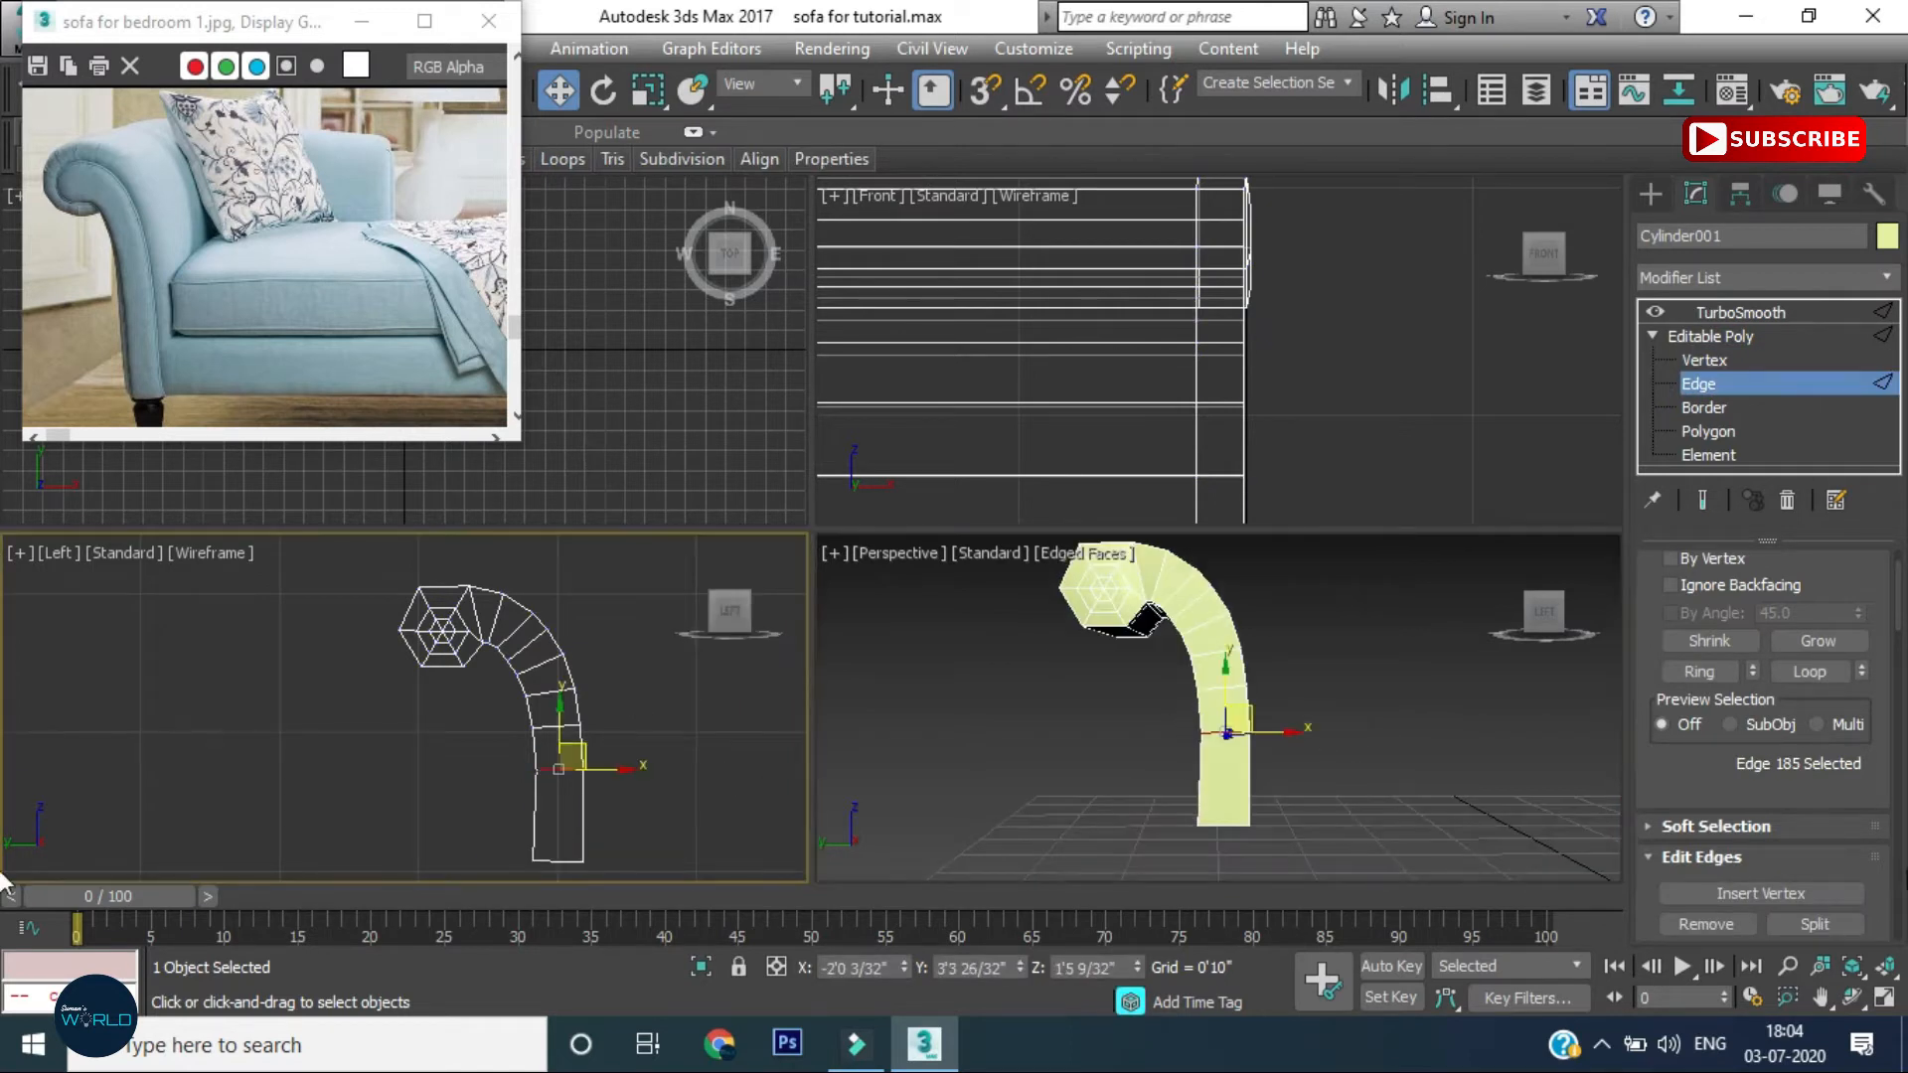
{"action": "left_click", "coordinate": [1699, 671]}
{"action": "scroll", "coordinate": [467, 617], "scroll_direction": "up", "scroll_amount": 5}
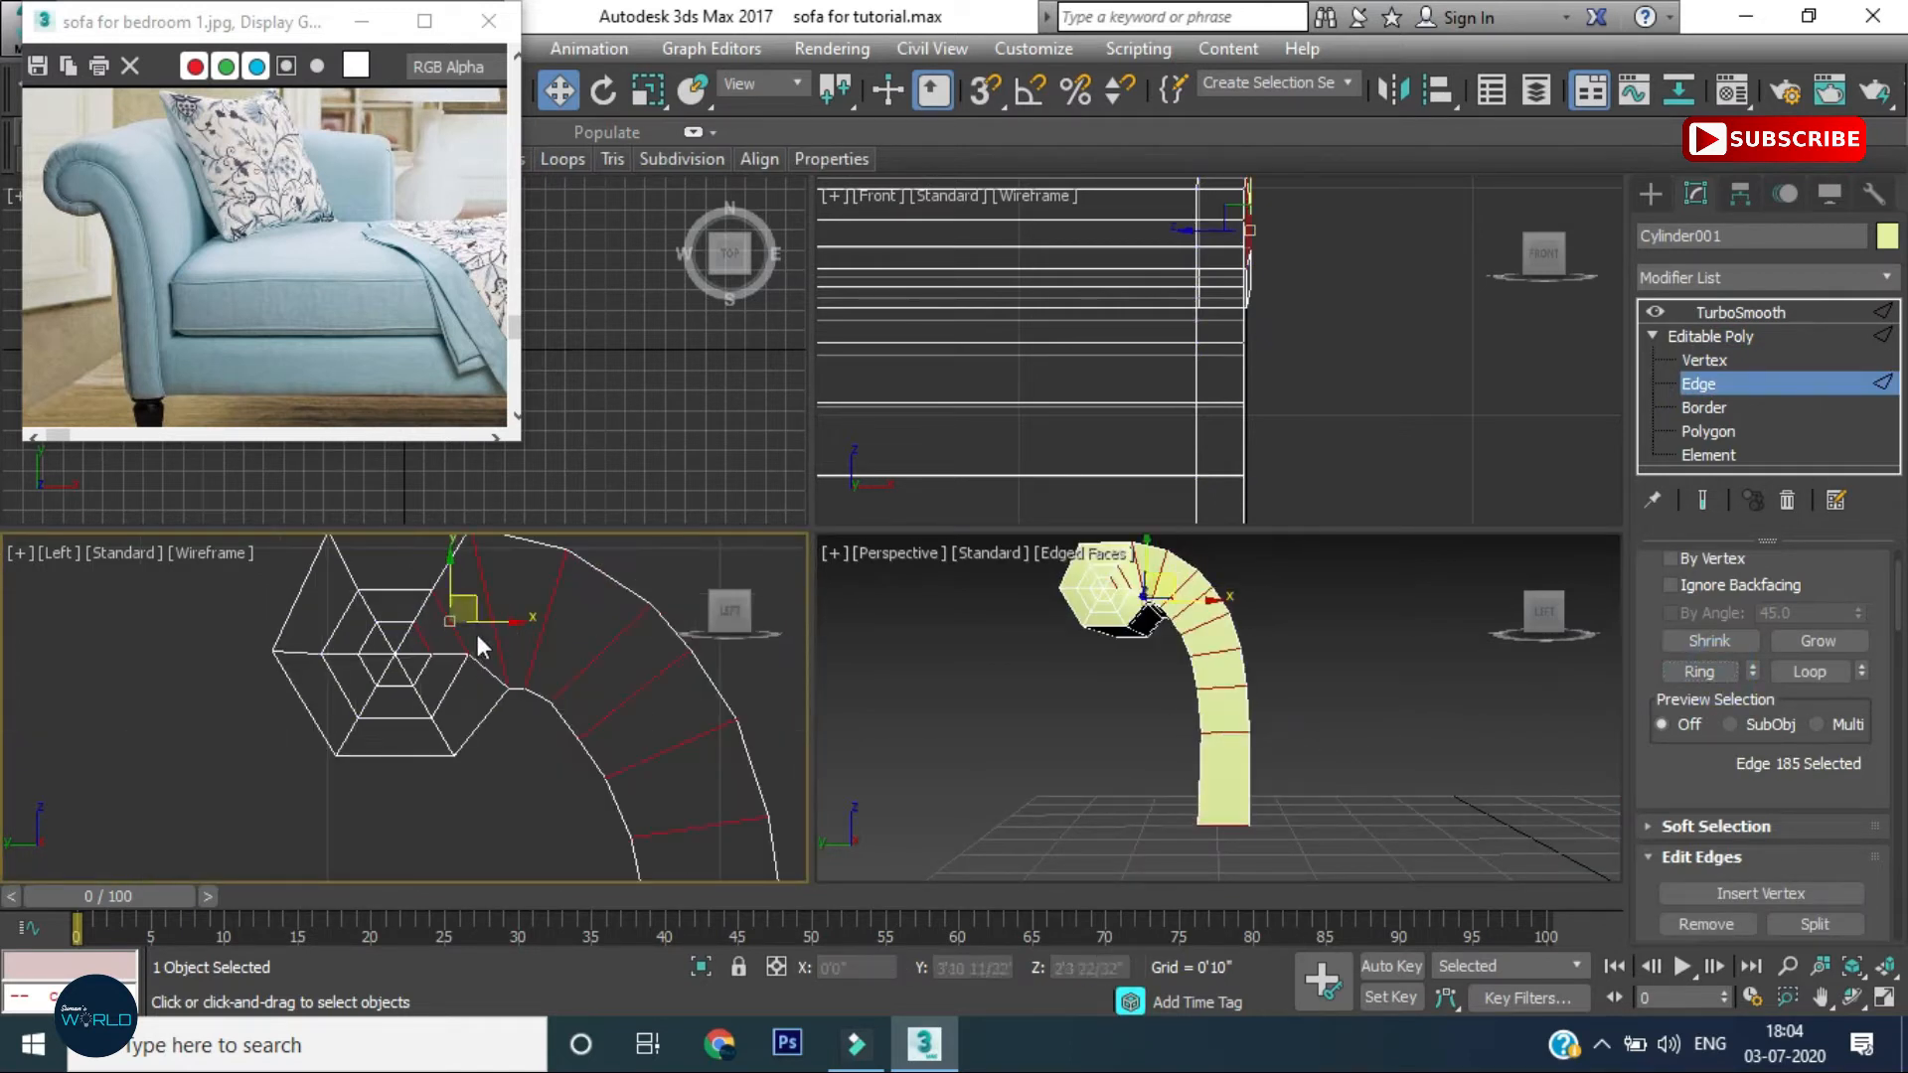
{"action": "right_click", "coordinate": [477, 634]}
{"action": "left_click", "coordinate": [188, 690]}
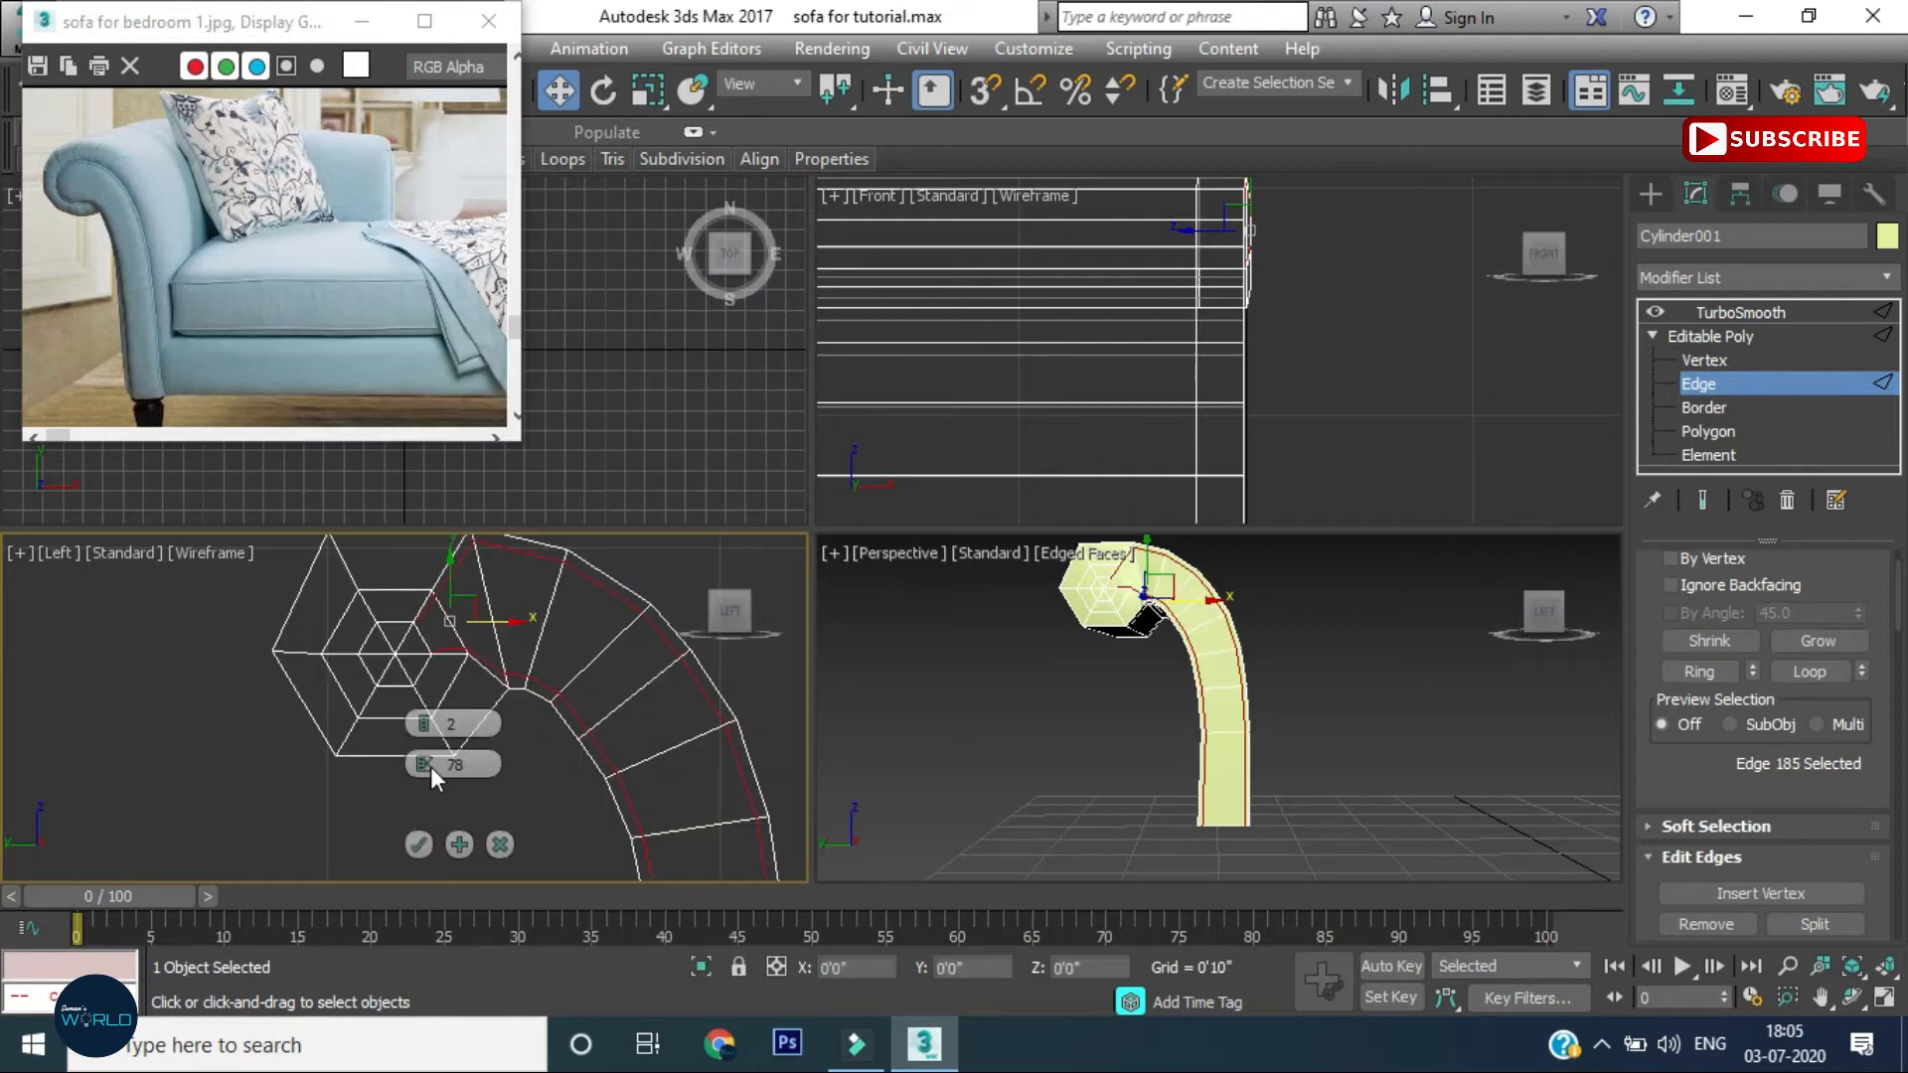
{"action": "double_click", "coordinate": [459, 764]}
{"action": "type", "text": "35"}
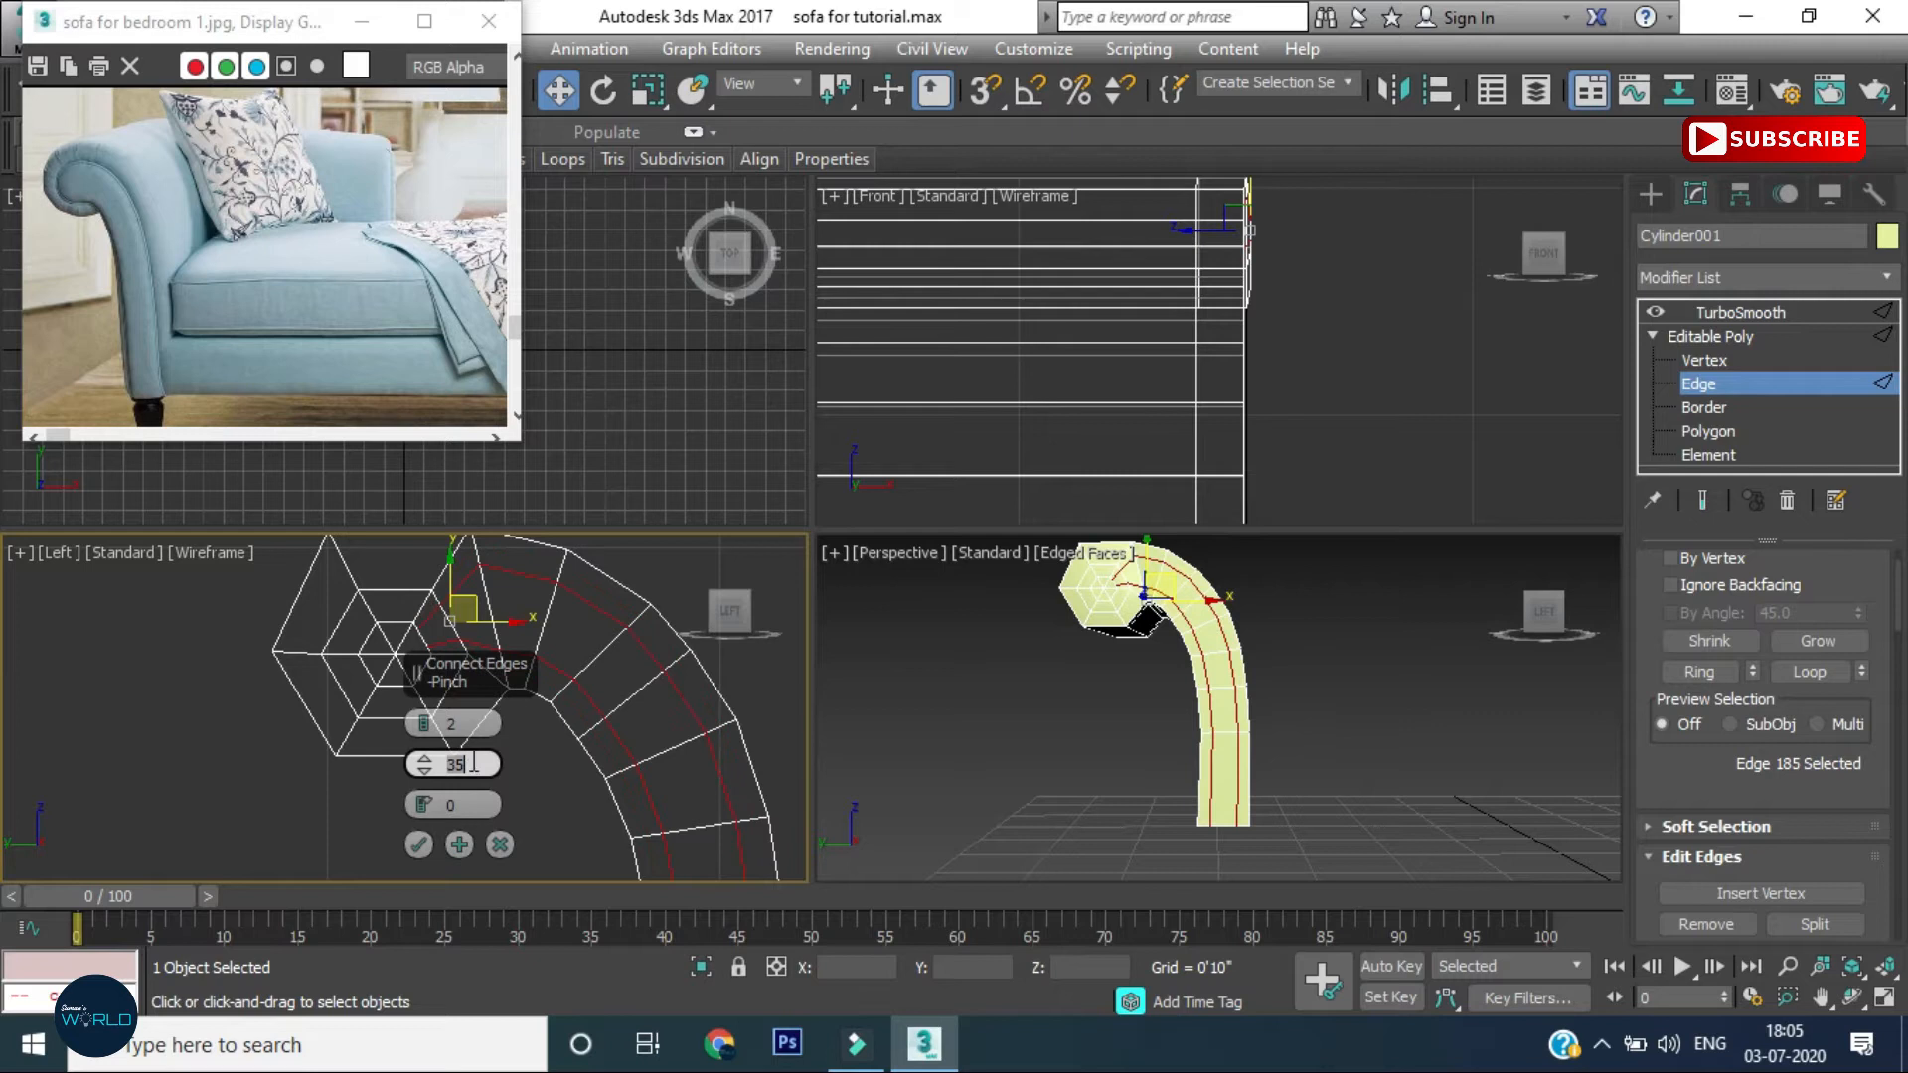
Set the connection's slide to 20 and apply it to the arm's edge ring
{"action": "left_click_drag", "start_coordinate": [423, 807], "coordinate": [423, 841]}
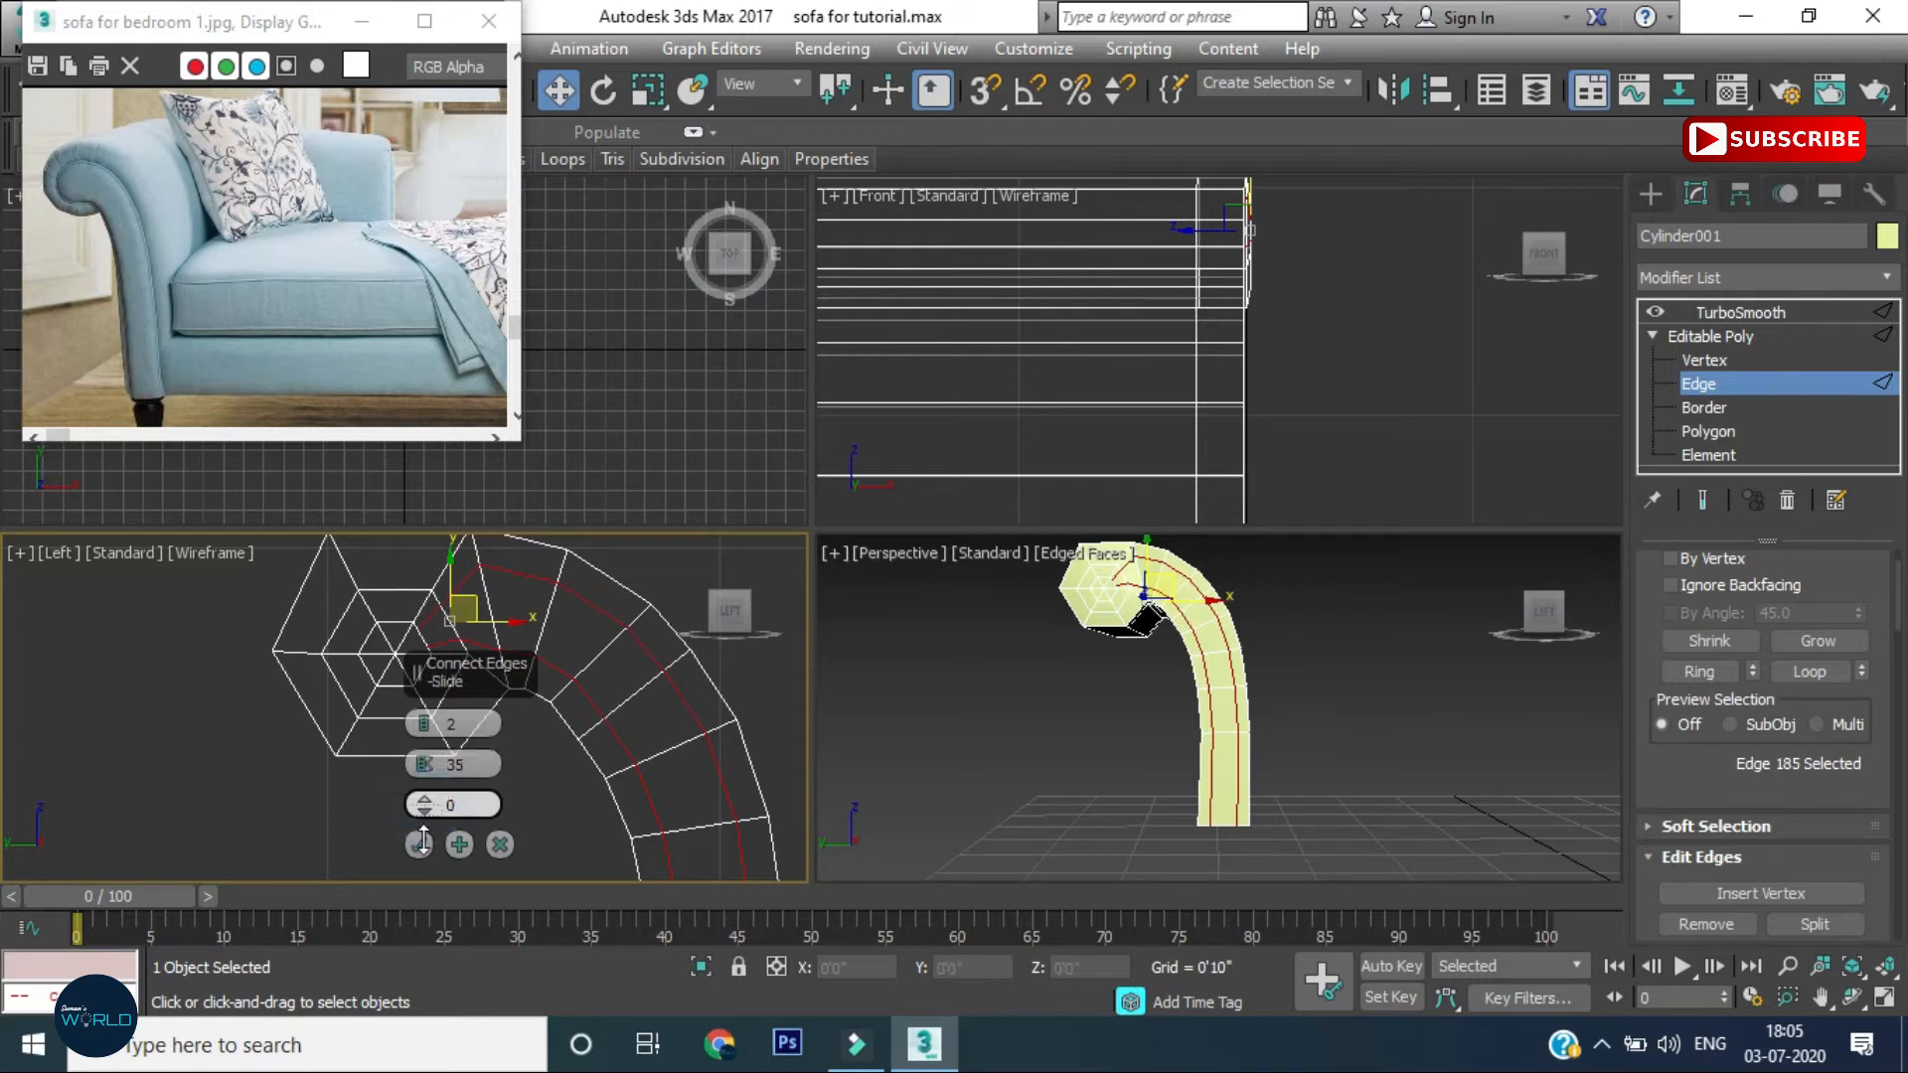
{"action": "left_click_drag", "start_coordinate": [434, 756], "coordinate": [449, 711]}
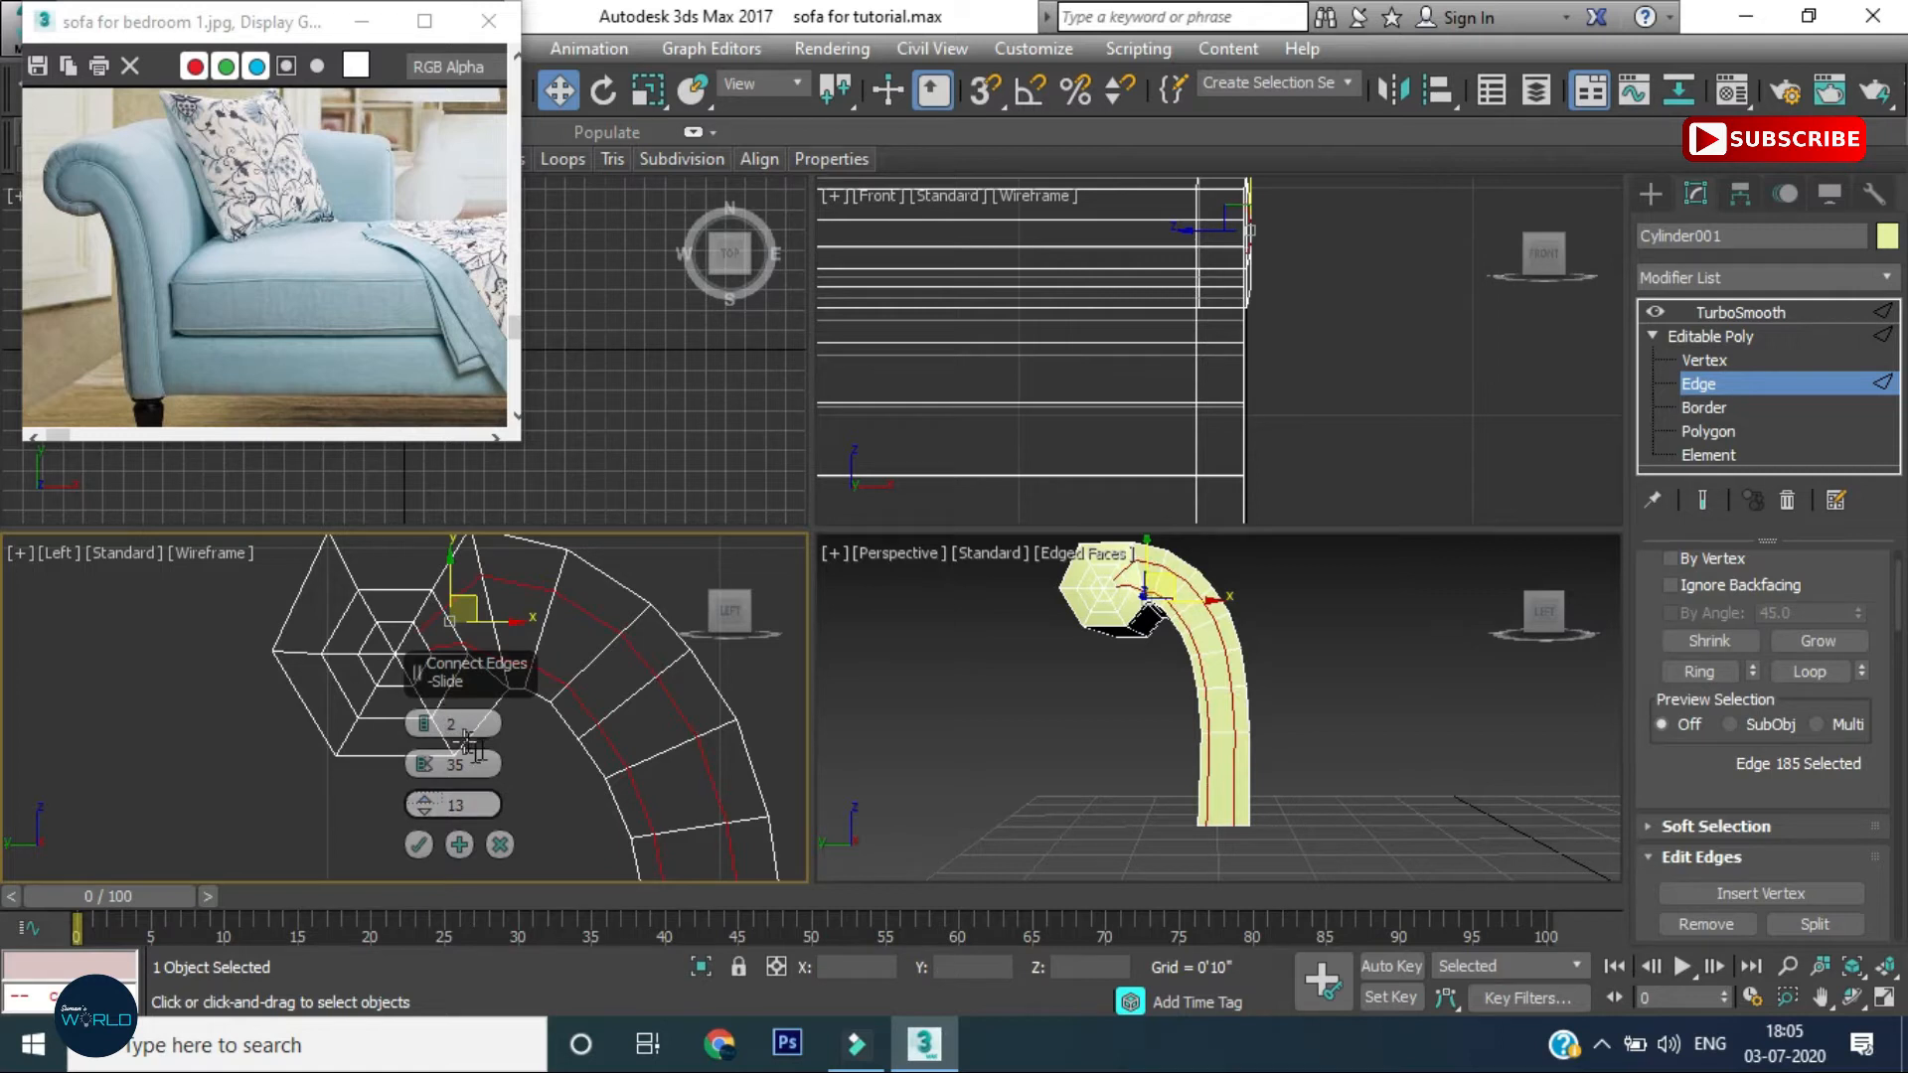
{"action": "left_click_drag", "start_coordinate": [421, 796], "coordinate": [433, 767]}
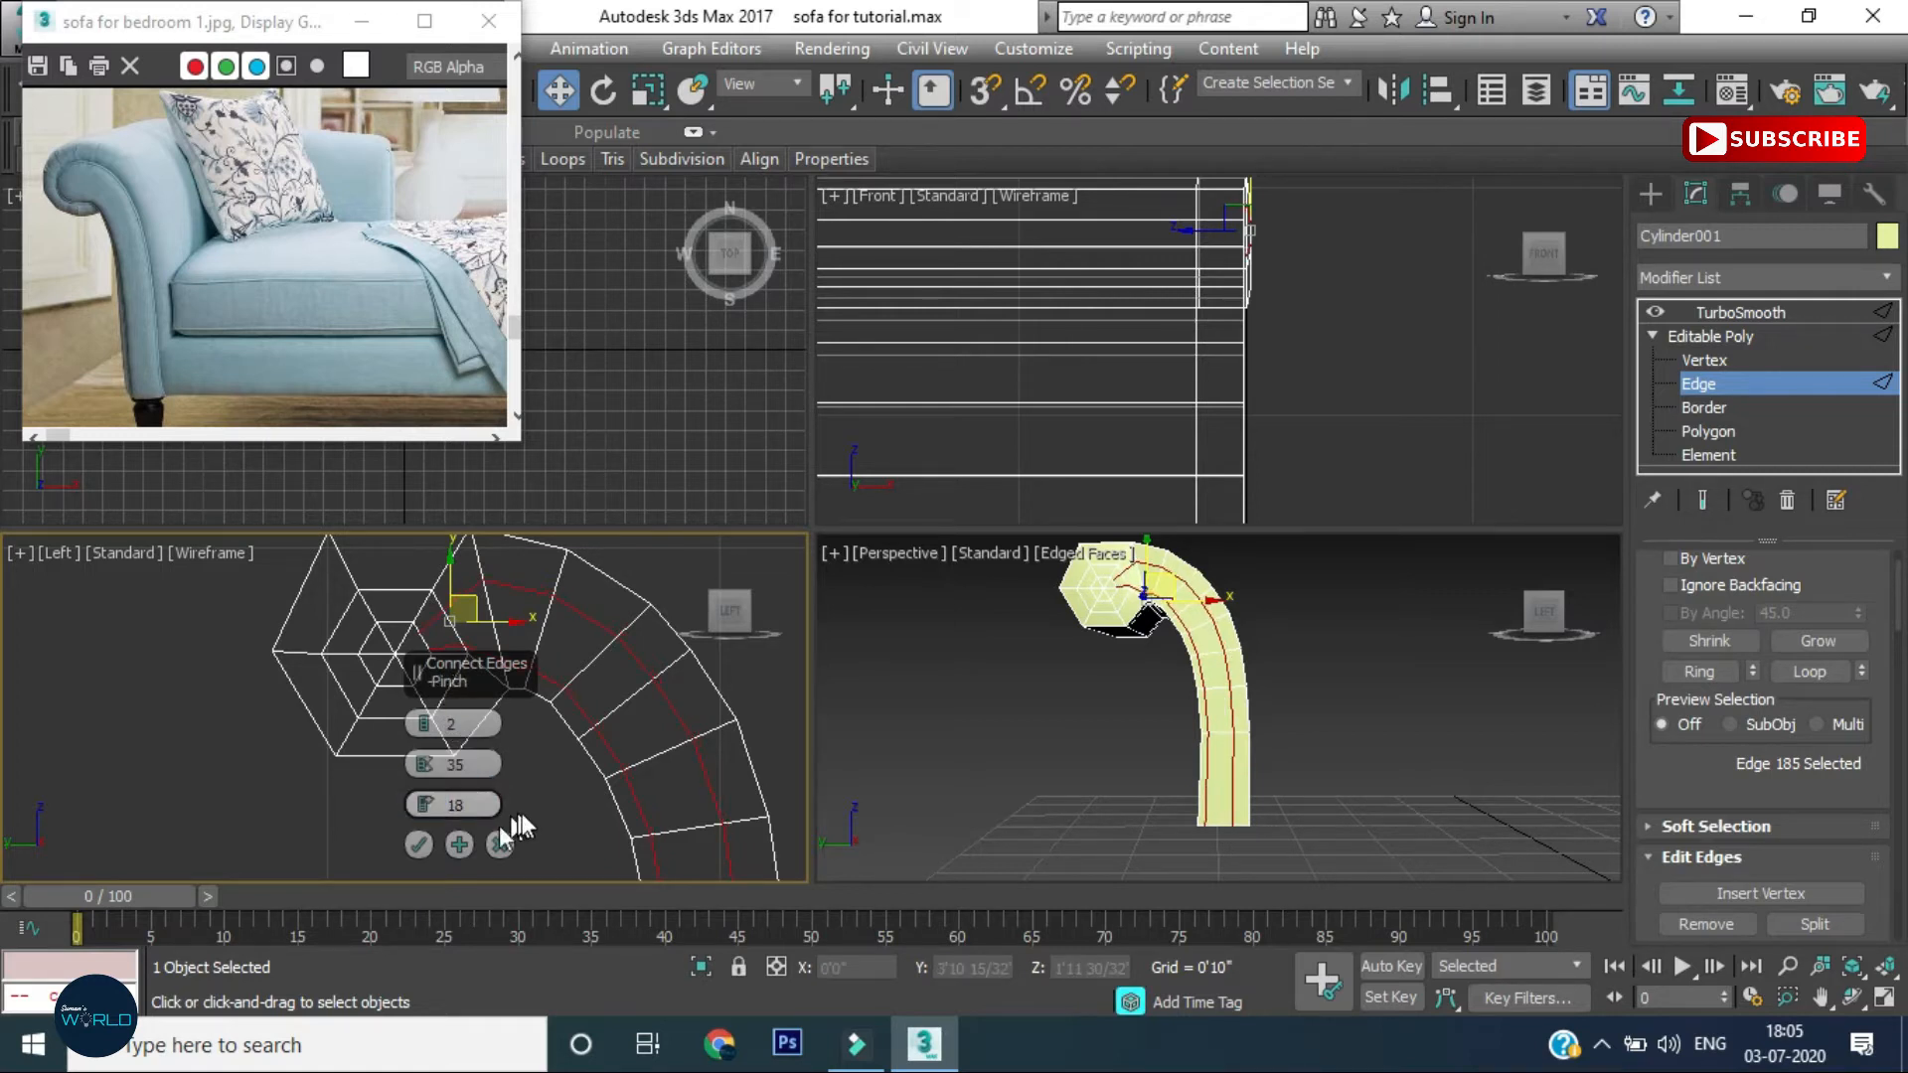
{"action": "key", "text": "Return"}
{"action": "left_click", "coordinate": [419, 843]}
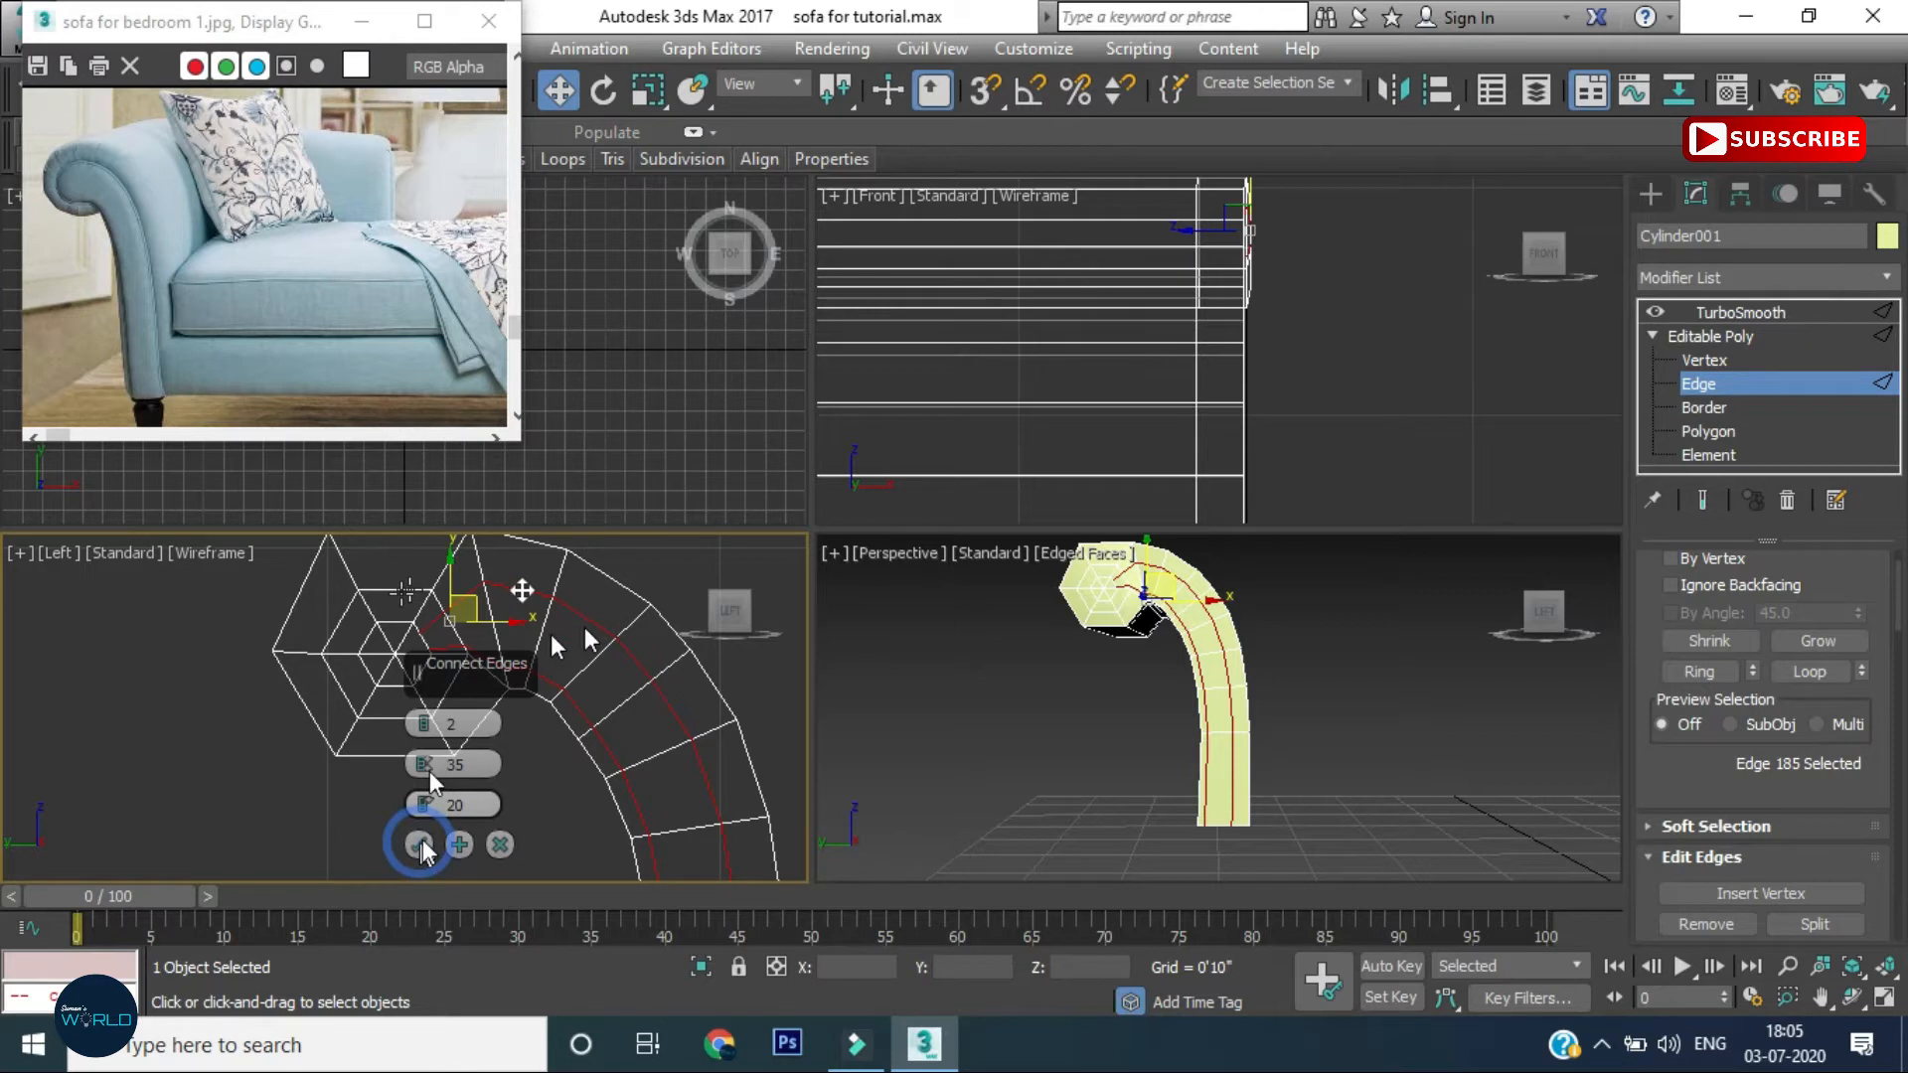
Select the middle hexagonal cap loop together with the new panel loops, excluding the short edges inside the cap
{"action": "left_click", "coordinate": [399, 589]}
{"action": "left_click", "coordinate": [1808, 671]}
{"action": "scroll", "coordinate": [405, 622], "scroll_direction": "up", "scroll_amount": 4}
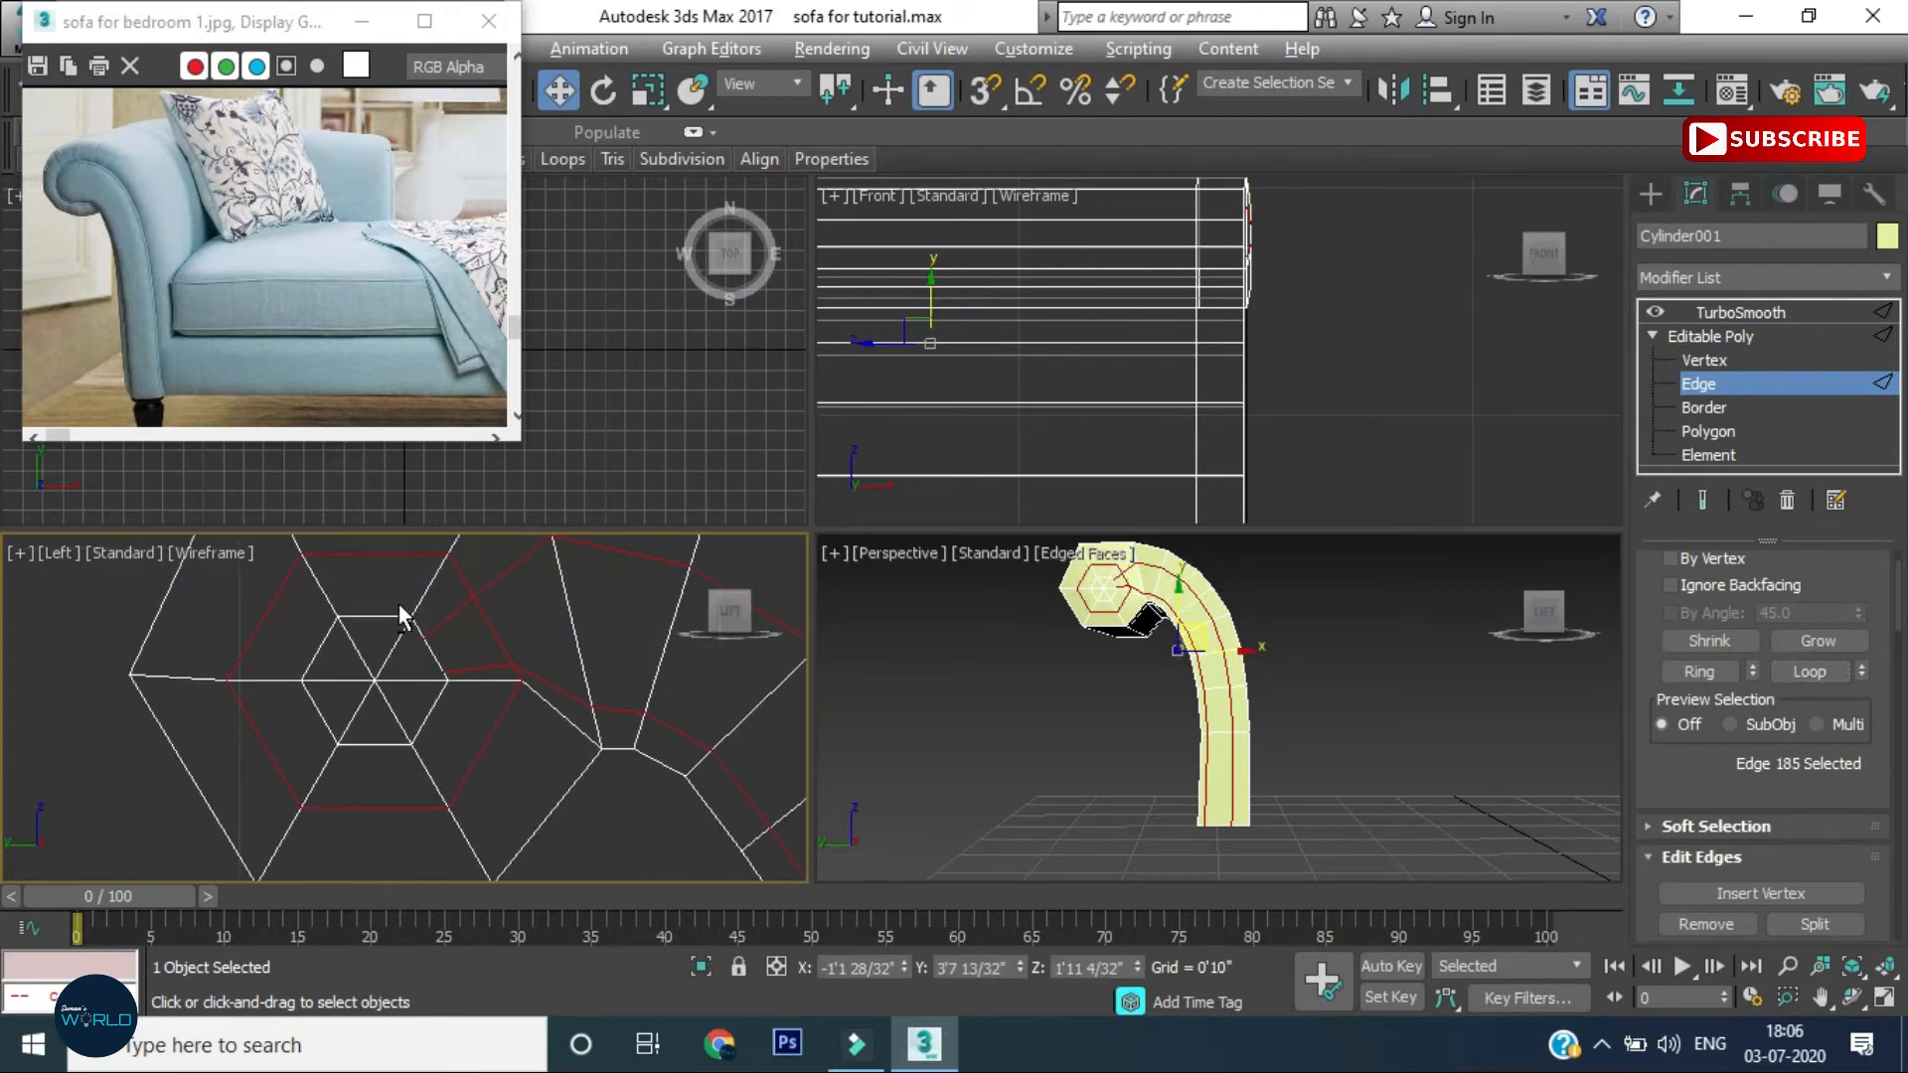
{"action": "left_click_drag", "start_coordinate": [396, 600], "coordinate": [459, 688], "text": "alt"}
{"action": "left_click_drag", "start_coordinate": [515, 622], "coordinate": [462, 635], "text": "alt"}
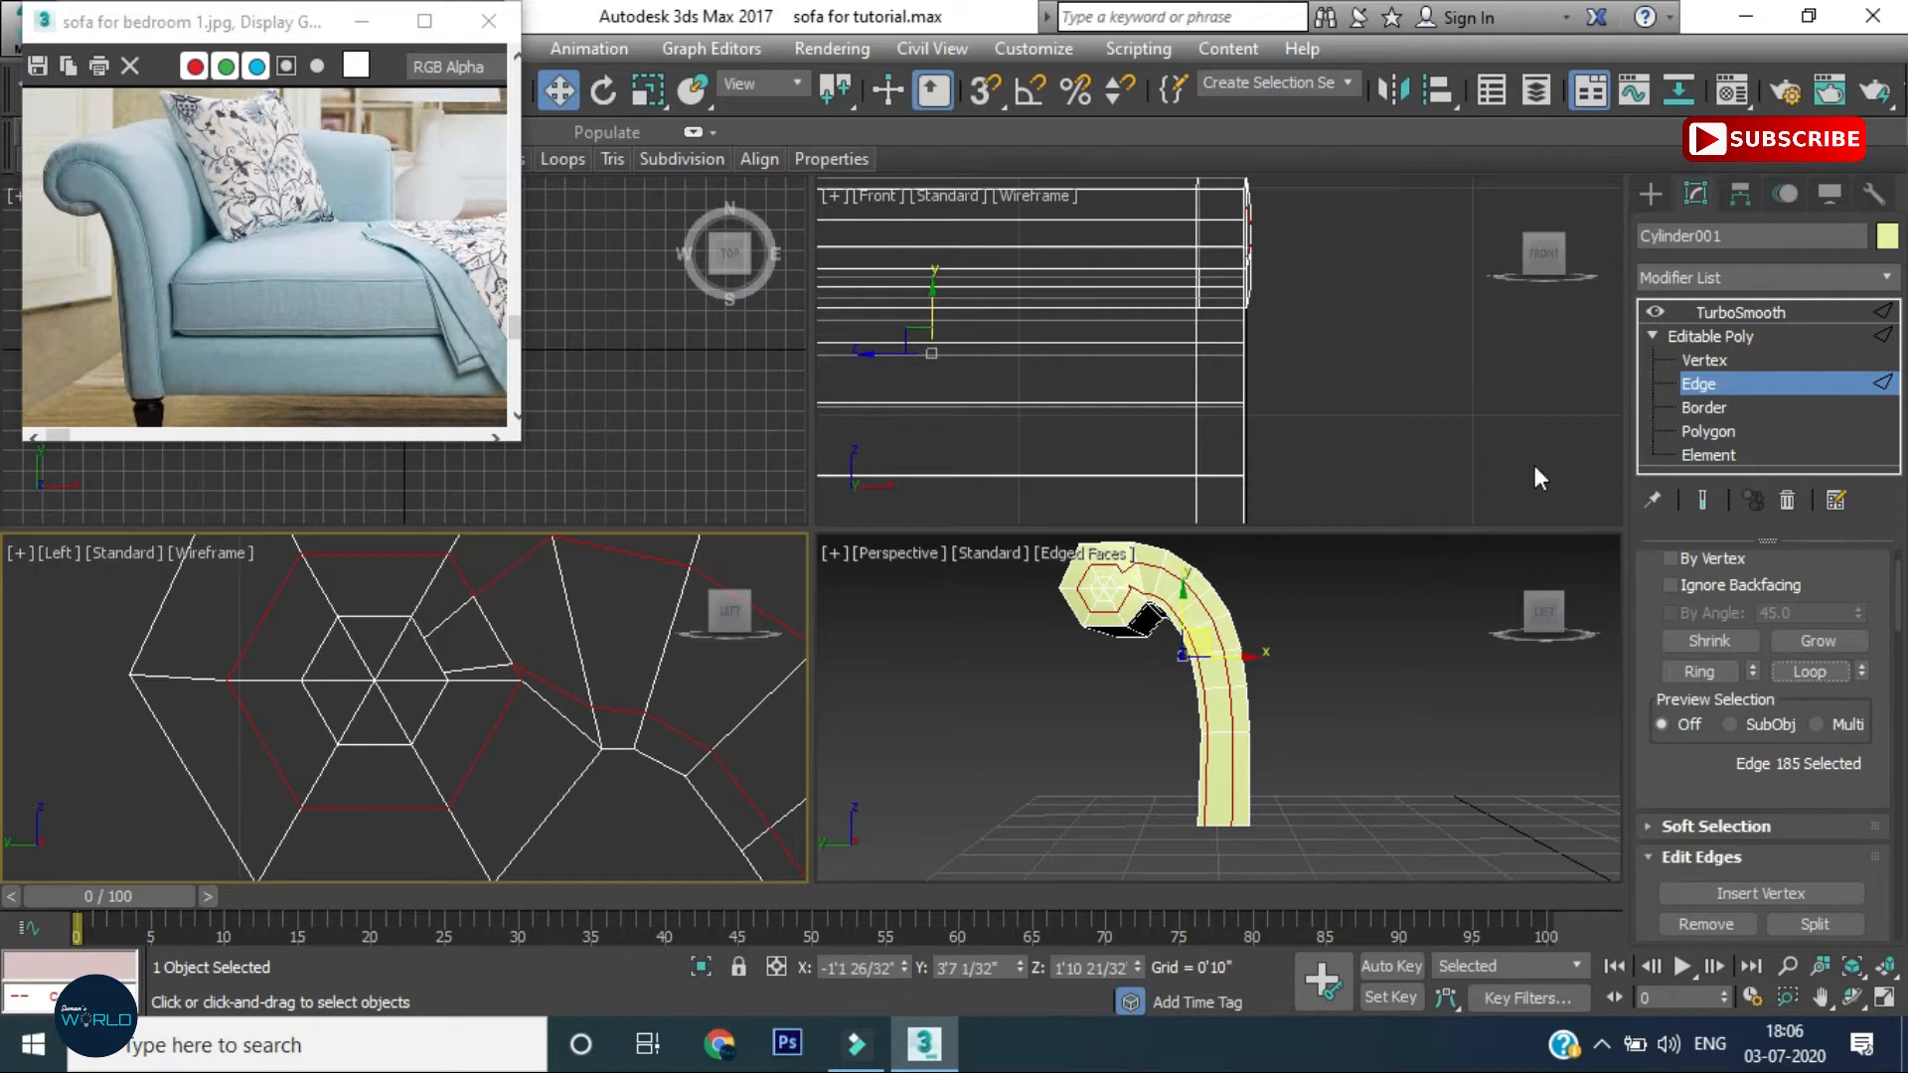
Move the vertices where the two new edge loops enter the roll's cap to untangle their junction in the Left view
{"action": "left_click", "coordinate": [1703, 360]}
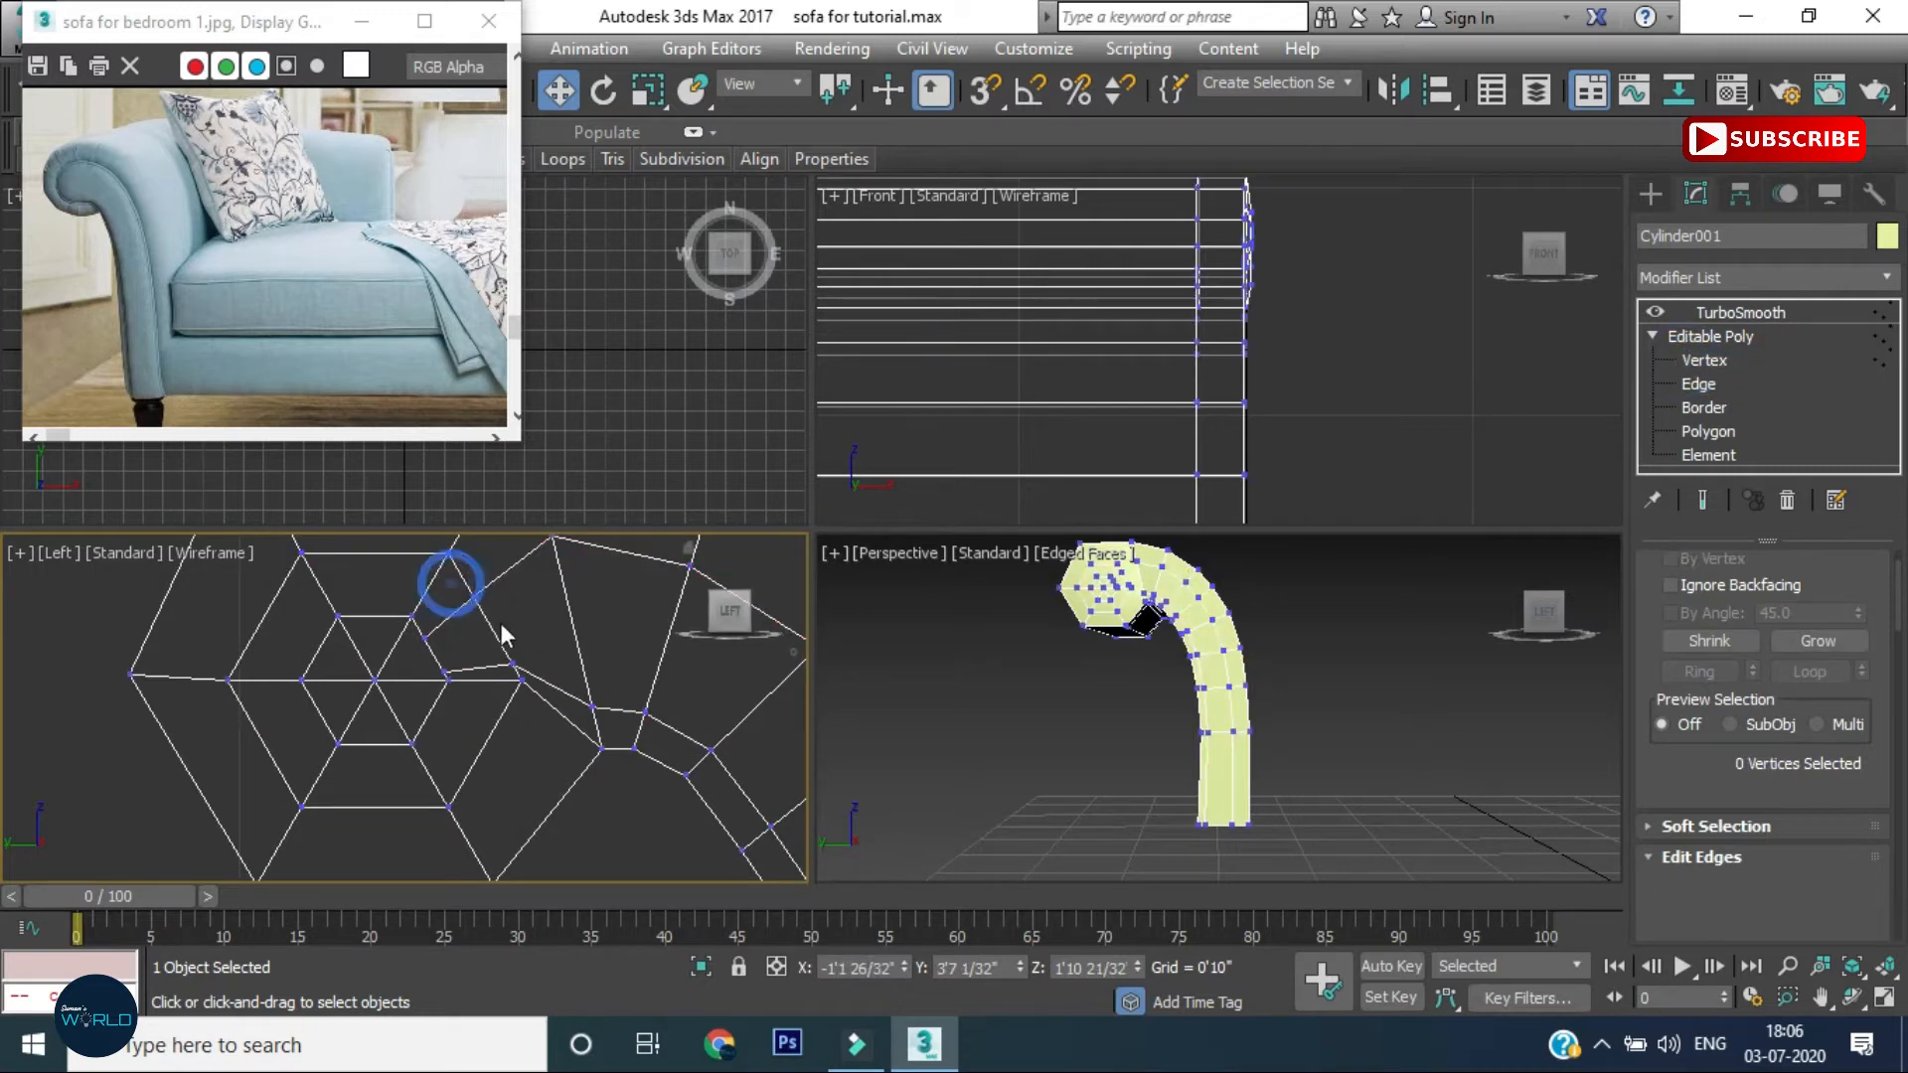
{"action": "scroll", "coordinate": [501, 623], "scroll_direction": "up", "scroll_amount": 2}
{"action": "middle_click_drag", "start_coordinate": [487, 678], "coordinate": [472, 785]}
{"action": "left_click_drag", "start_coordinate": [461, 677], "coordinate": [413, 602]}
{"action": "left_click_drag", "start_coordinate": [570, 596], "coordinate": [452, 636]}
{"action": "left_click_drag", "start_coordinate": [512, 608], "coordinate": [512, 607]}
{"action": "scroll", "coordinate": [494, 731], "scroll_direction": "down", "scroll_amount": 3}
{"action": "middle_click_drag", "start_coordinate": [471, 696], "coordinate": [397, 596]}
{"action": "scroll", "coordinate": [438, 685], "scroll_direction": "up", "scroll_amount": 3}
{"action": "left_click_drag", "start_coordinate": [413, 672], "coordinate": [503, 704]}
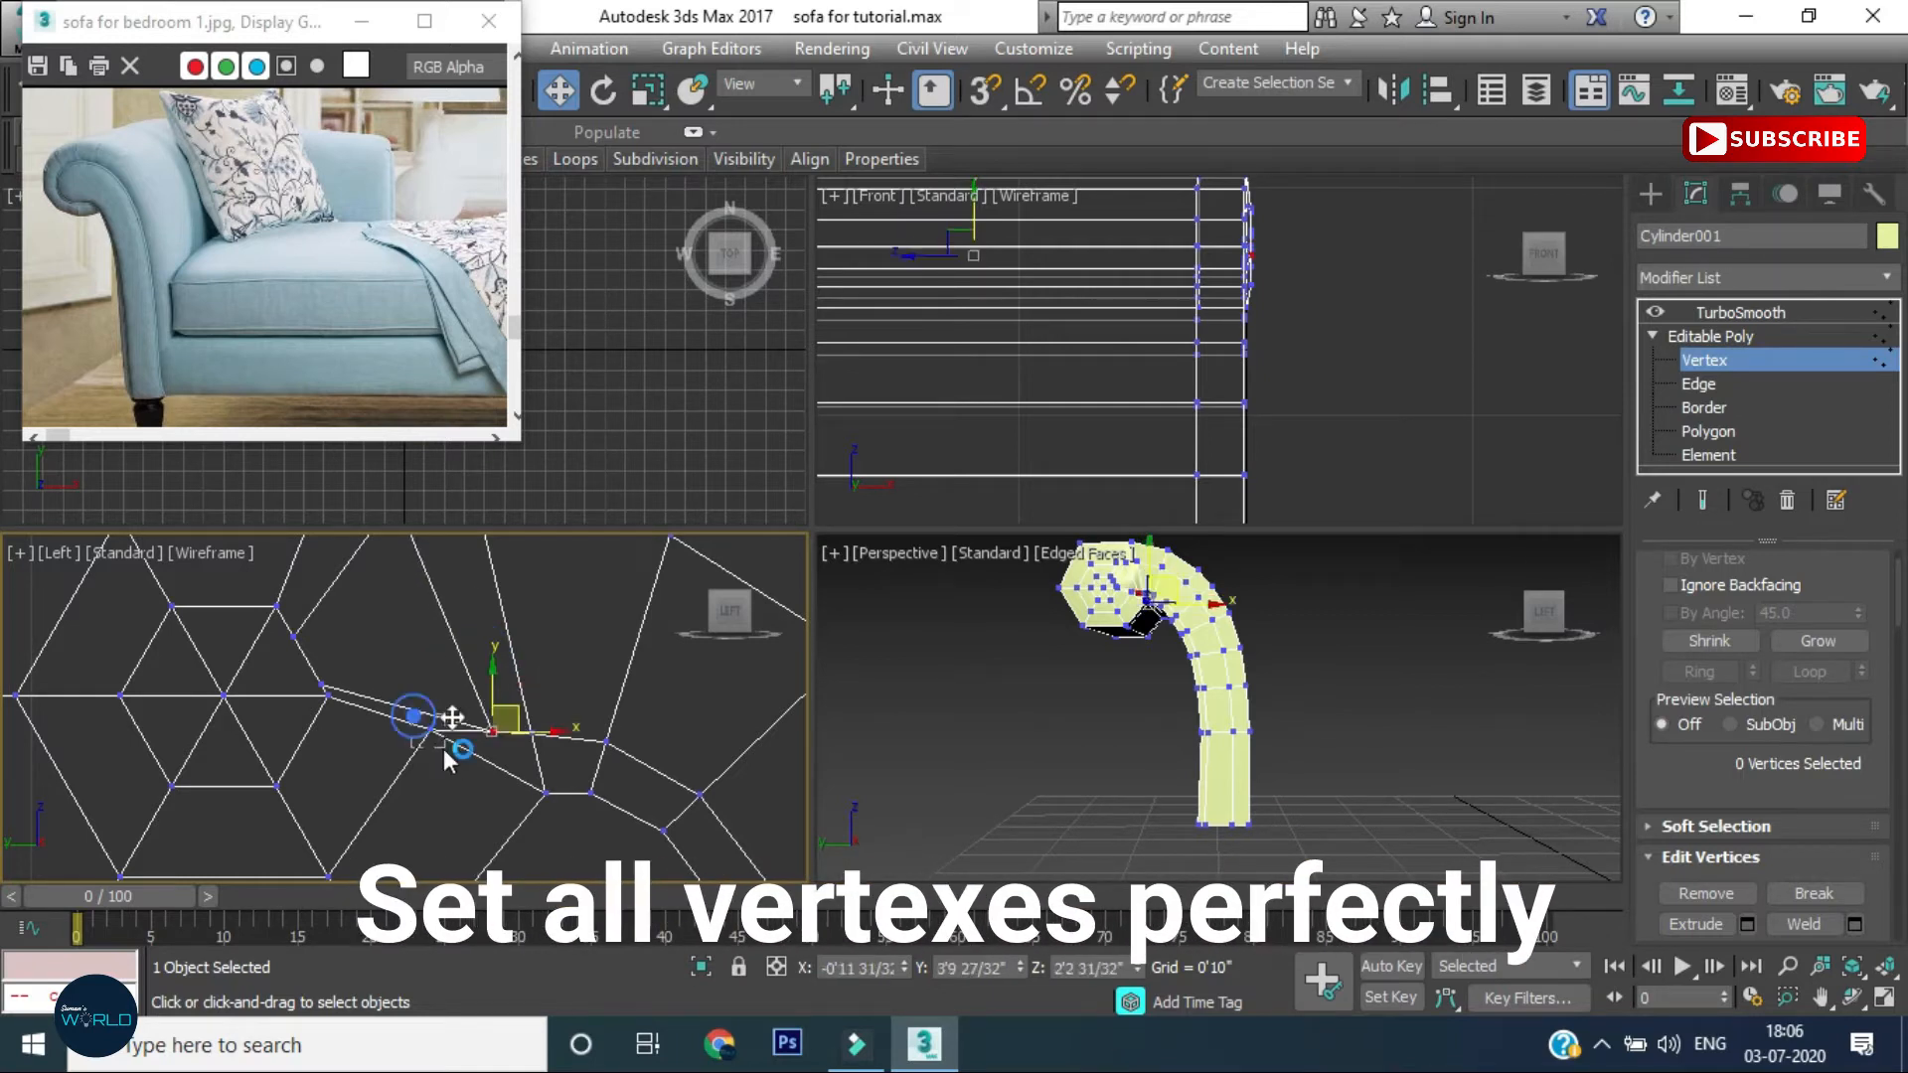
{"action": "left_click", "coordinate": [432, 728]}
Even out the new loop vertices between the roll's cap and the start of the curved panel
{"action": "scroll", "coordinate": [464, 711], "scroll_direction": "down", "scroll_amount": 2}
{"action": "middle_click_drag", "start_coordinate": [462, 668], "coordinate": [467, 622]}
{"action": "scroll", "coordinate": [582, 717], "scroll_direction": "down", "scroll_amount": 2}
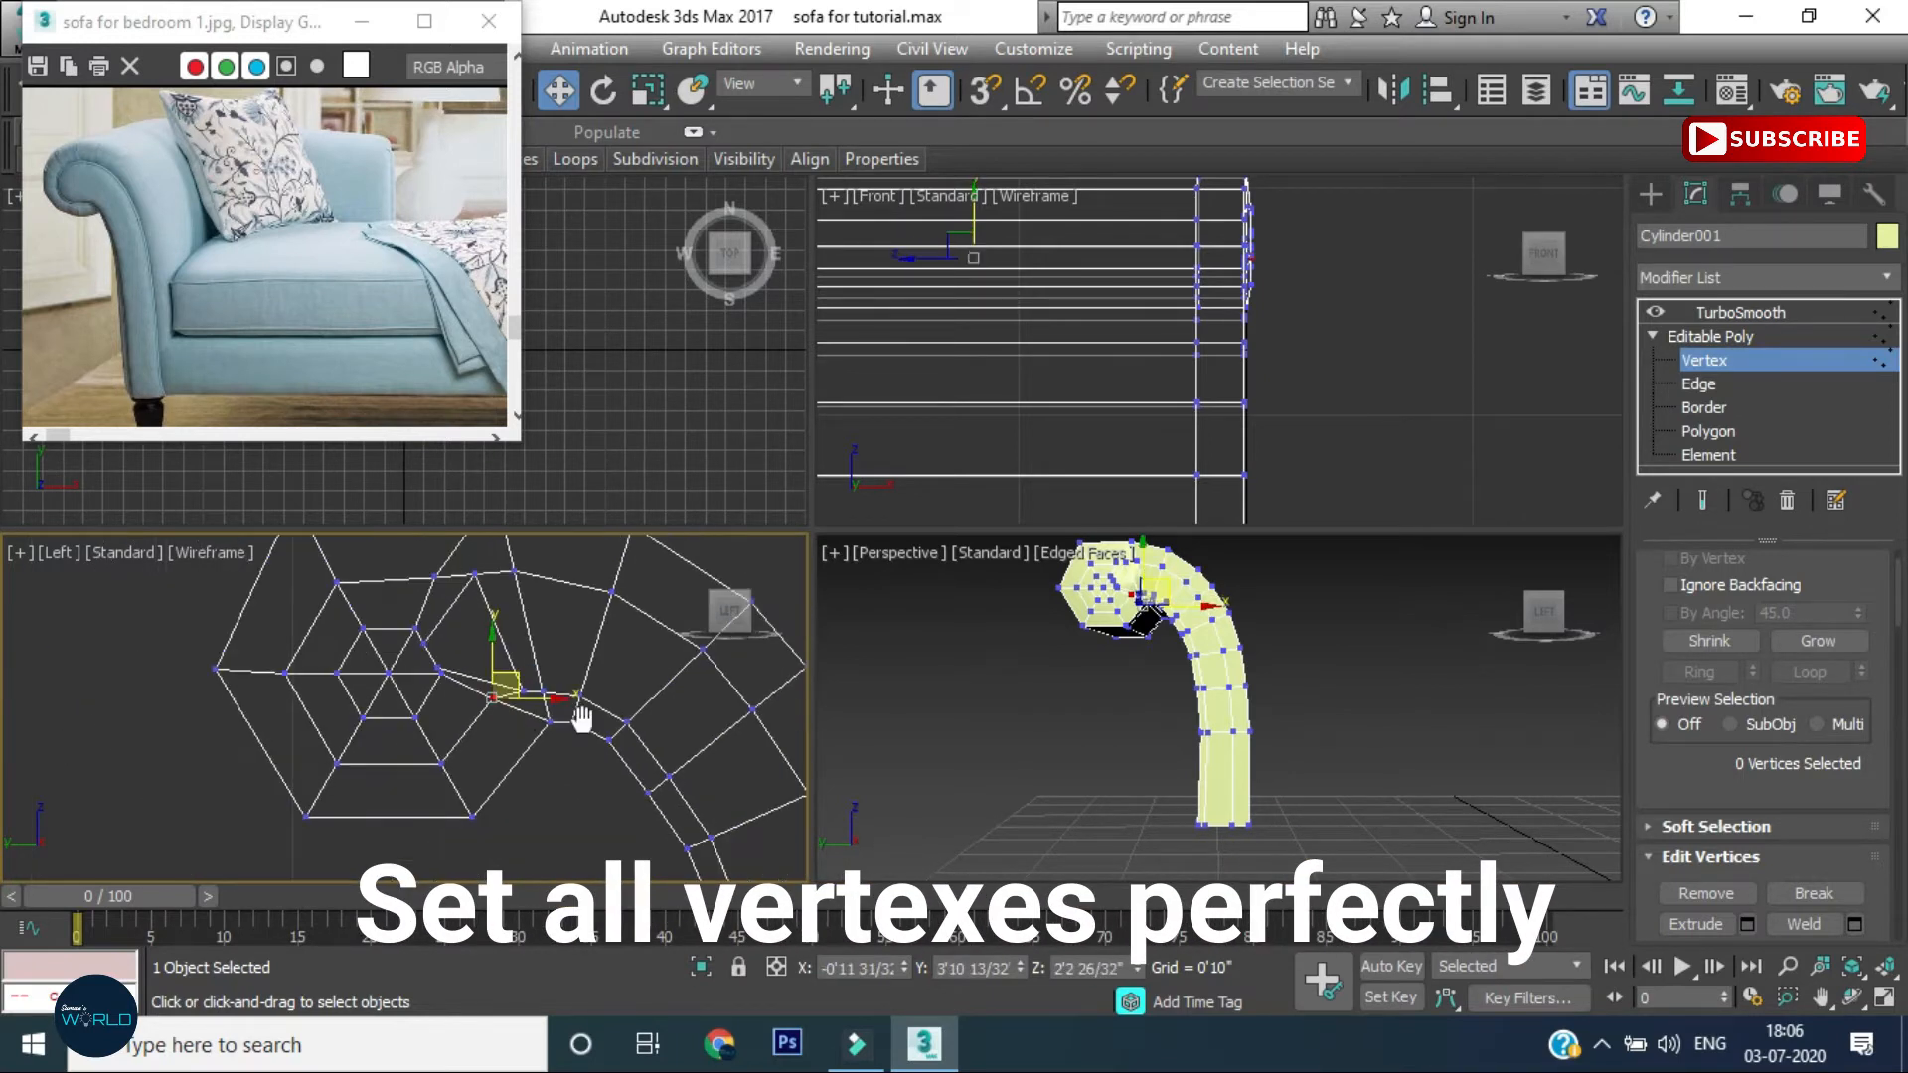
{"action": "scroll", "coordinate": [362, 624], "scroll_direction": "up", "scroll_amount": 3}
{"action": "left_click_drag", "start_coordinate": [475, 642], "coordinate": [457, 636]}
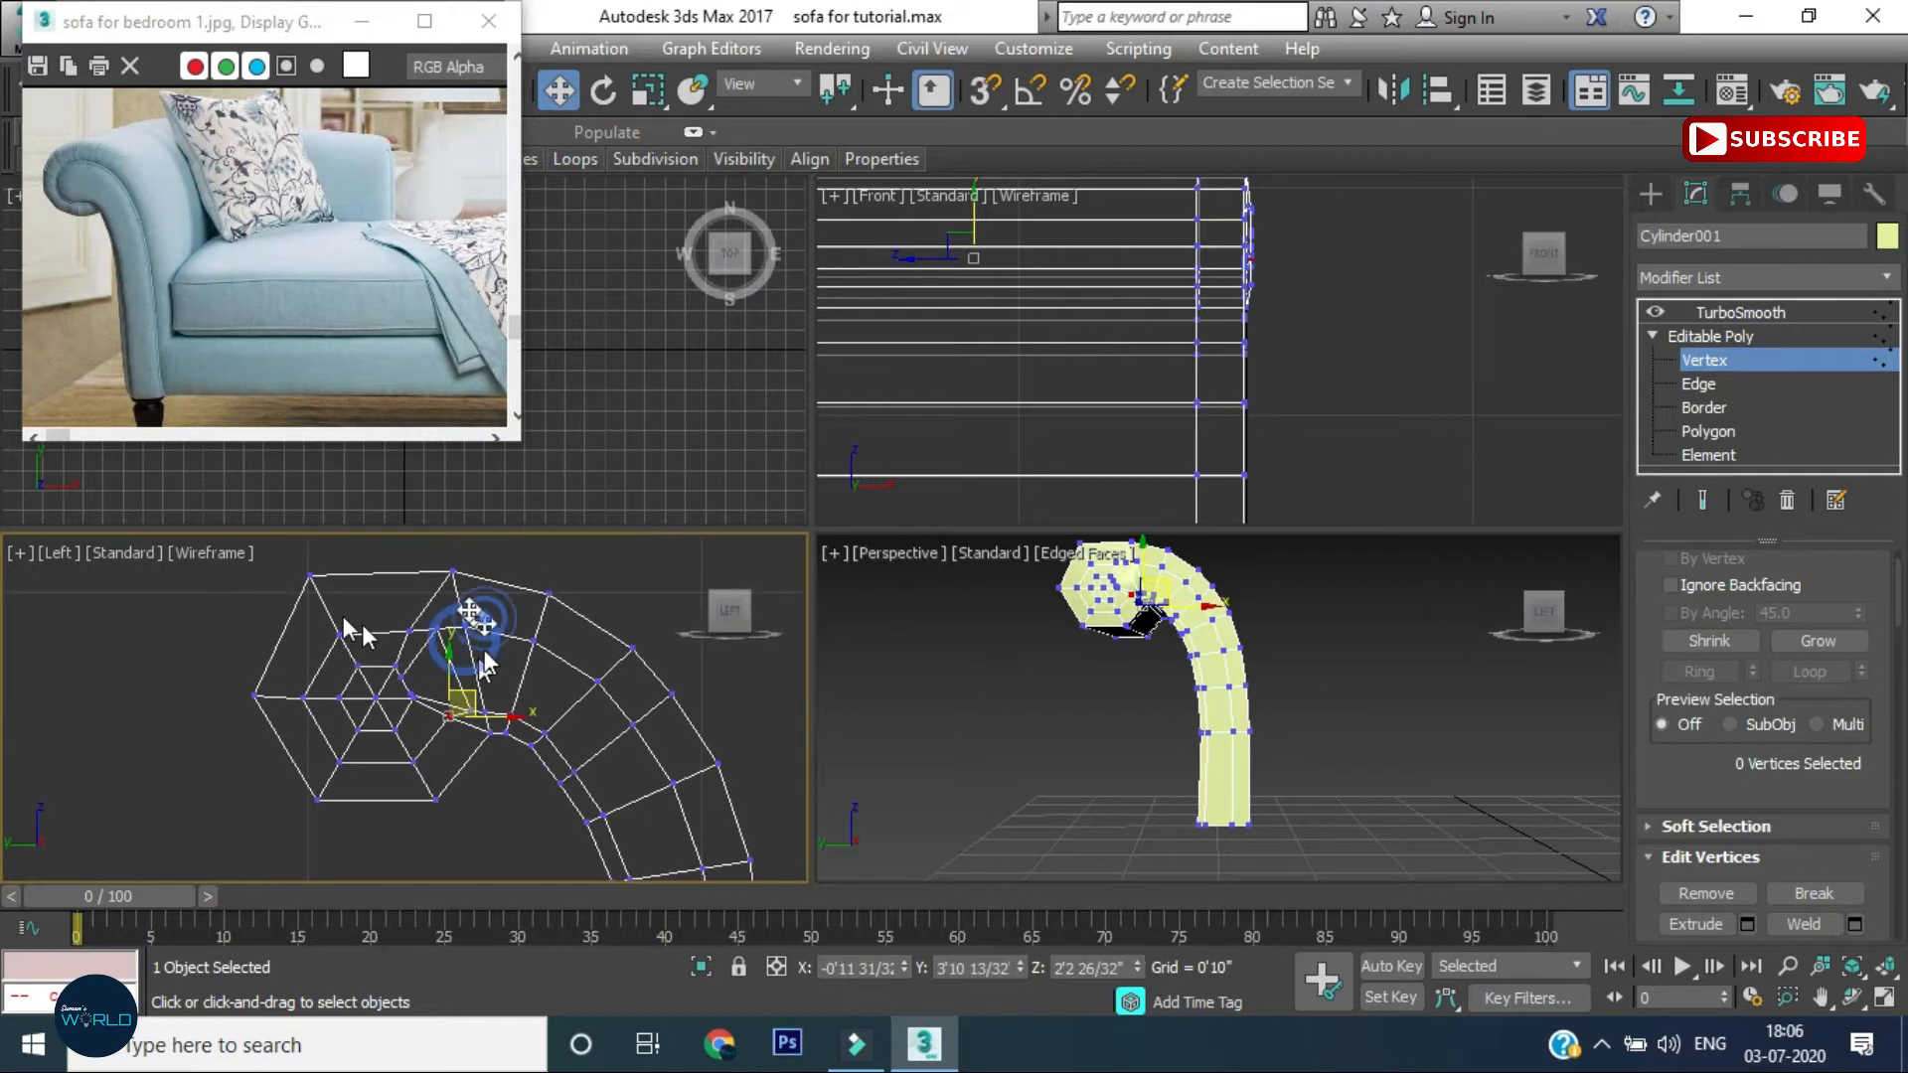
{"action": "left_click", "coordinate": [553, 708]}
{"action": "scroll", "coordinate": [549, 685], "scroll_direction": "down", "scroll_amount": 2}
{"action": "left_click", "coordinate": [538, 655]}
{"action": "left_click_drag", "start_coordinate": [553, 631], "coordinate": [536, 627]}
{"action": "scroll", "coordinate": [1242, 655], "scroll_direction": "down", "scroll_amount": 2}
Add the middle hexagonal loop on the roll's cap to the selected panel edge loops
{"action": "key", "text": "2"}
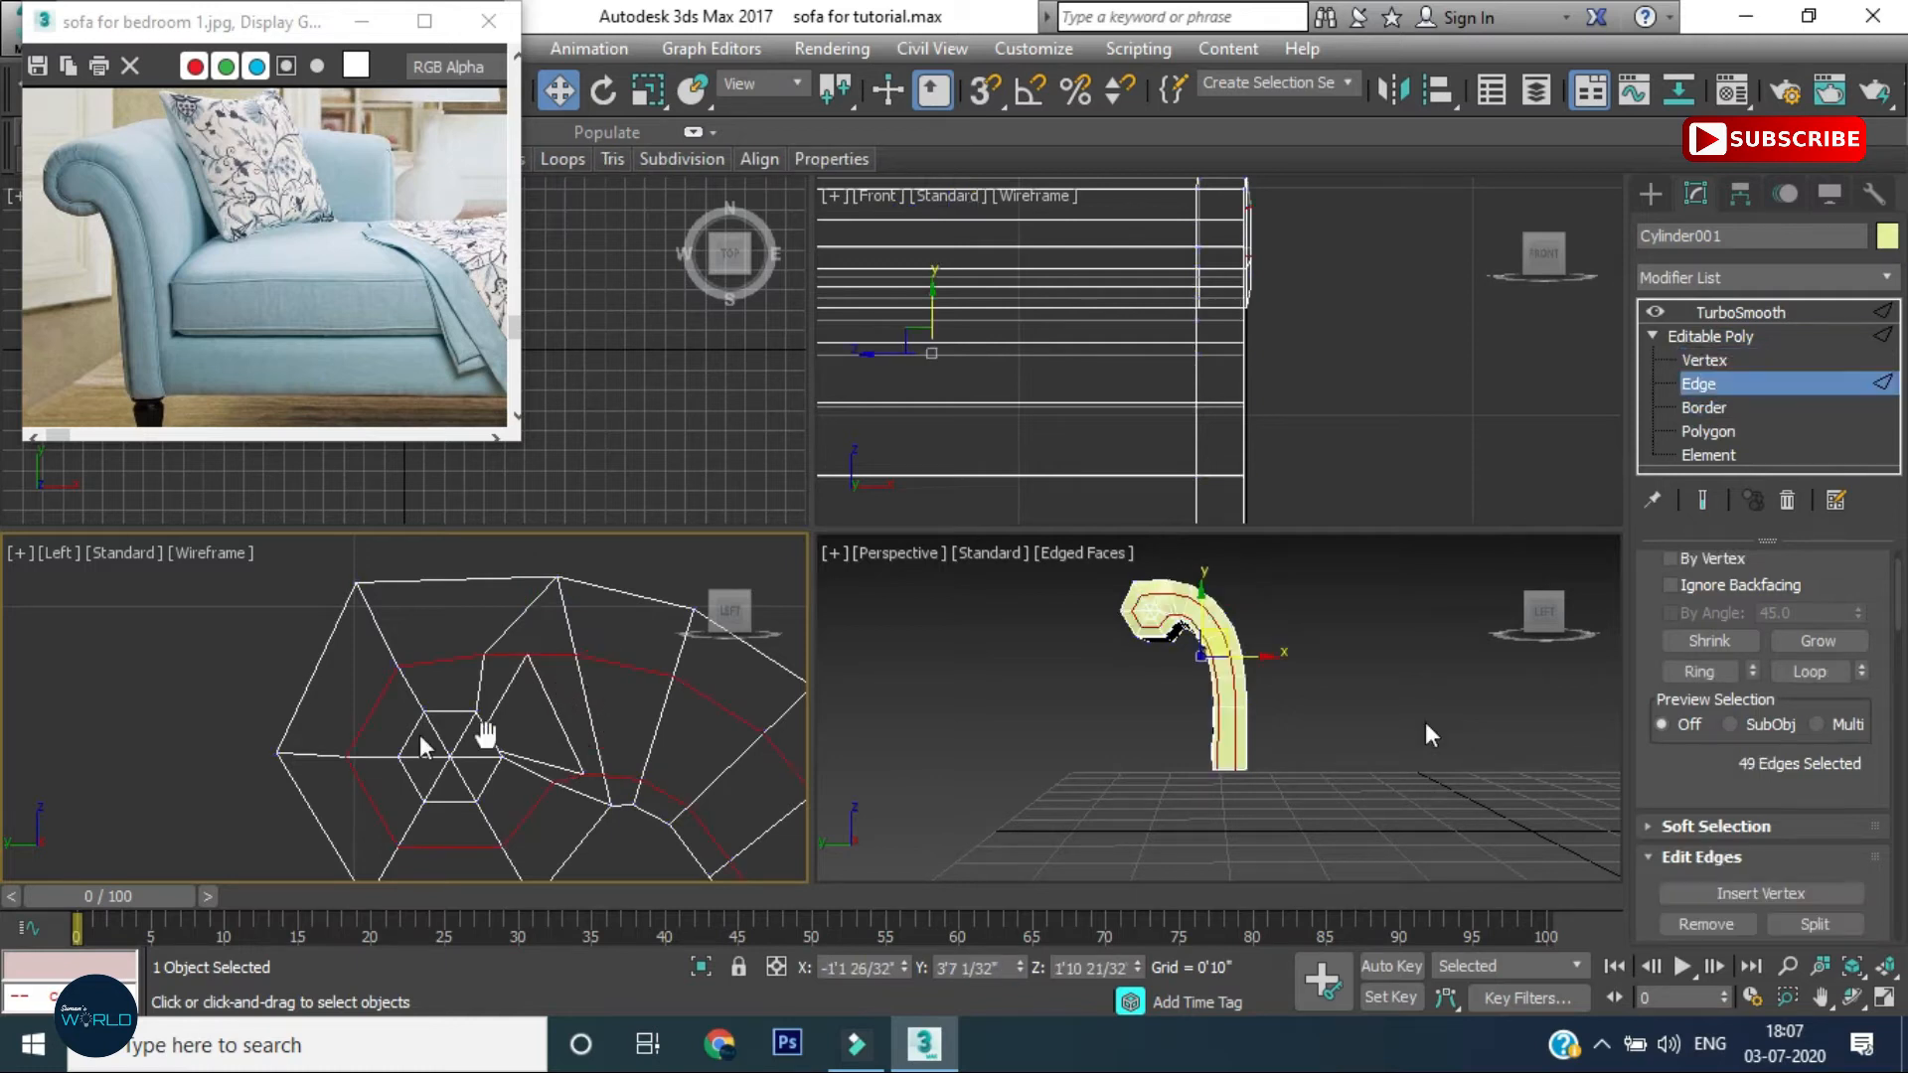
{"action": "scroll", "coordinate": [1277, 580], "scroll_direction": "up", "scroll_amount": 5}
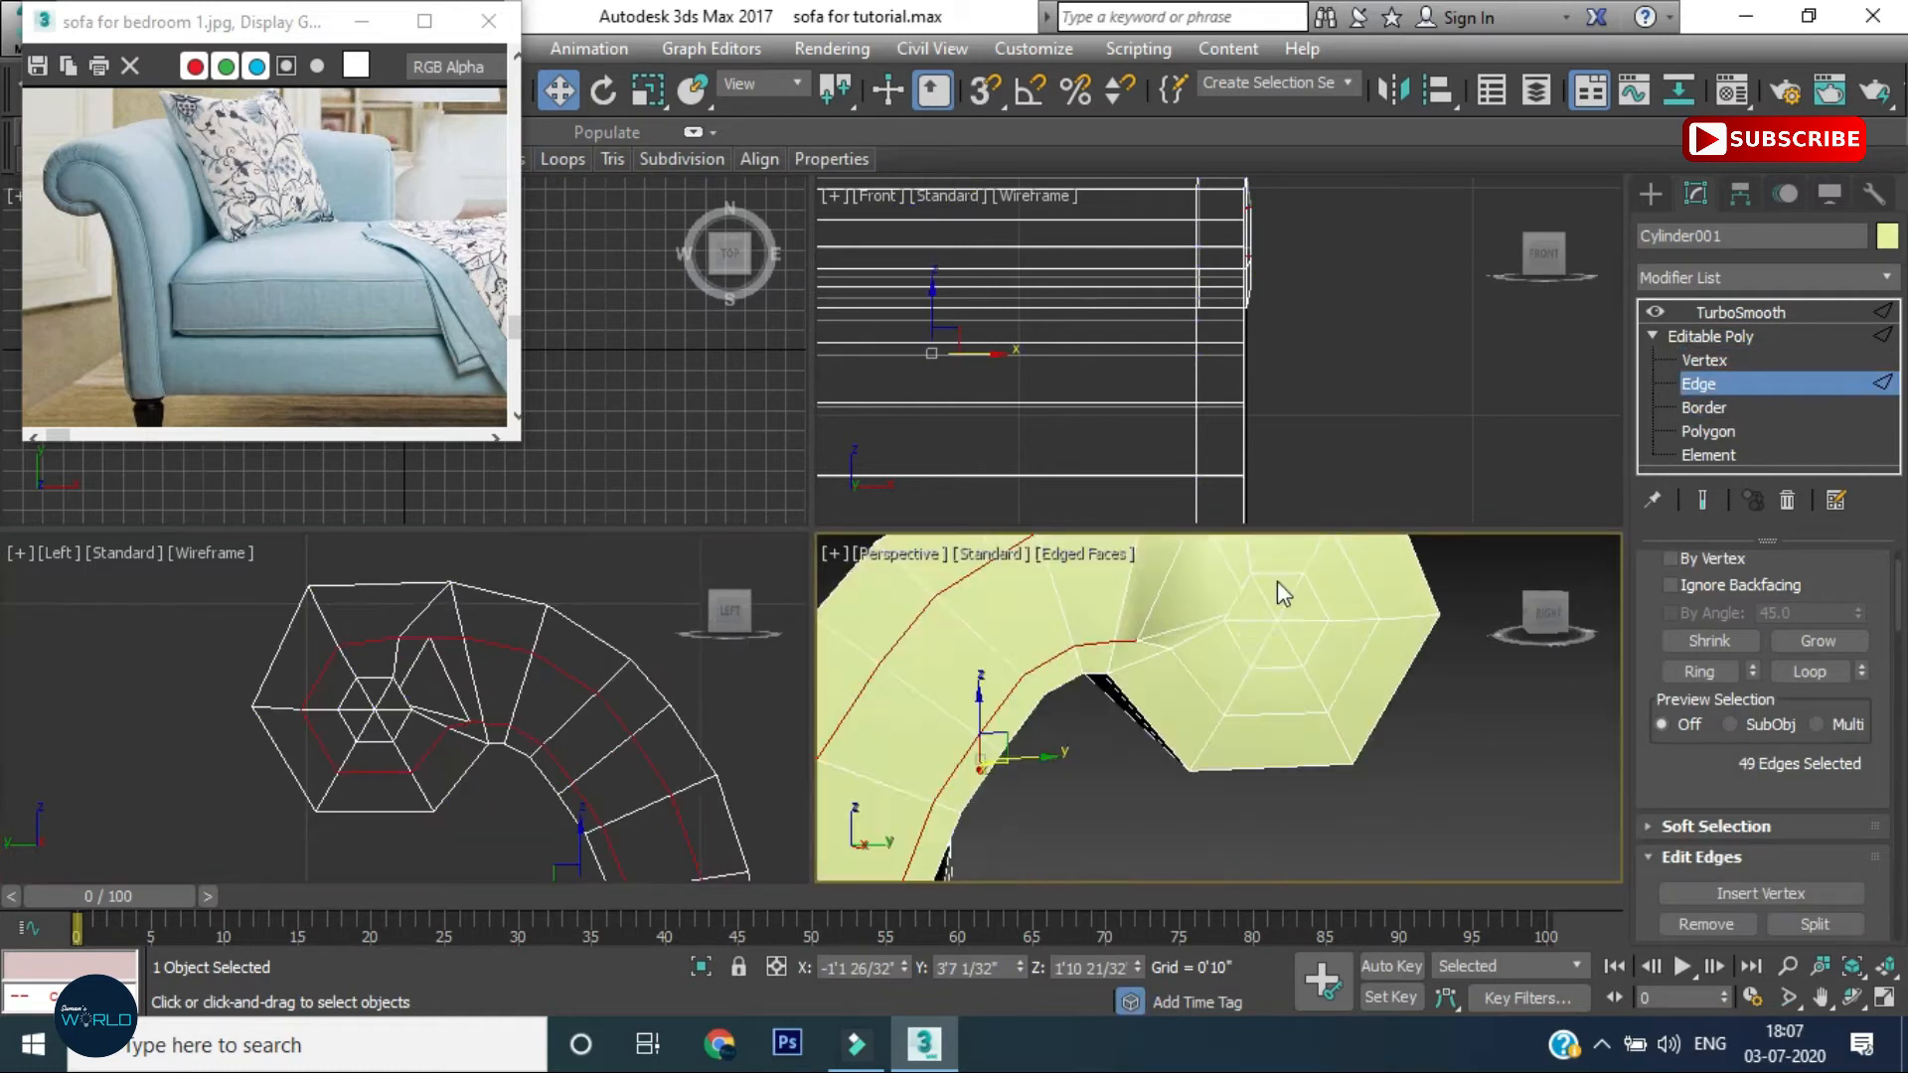
{"action": "middle_click_drag", "start_coordinate": [1278, 580], "coordinate": [1227, 721]}
{"action": "left_click", "coordinate": [1241, 669]}
{"action": "key", "text": "ctrl+z"}
{"action": "left_click", "coordinate": [1241, 670], "text": "ctrl"}
{"action": "left_click", "coordinate": [1810, 671]}
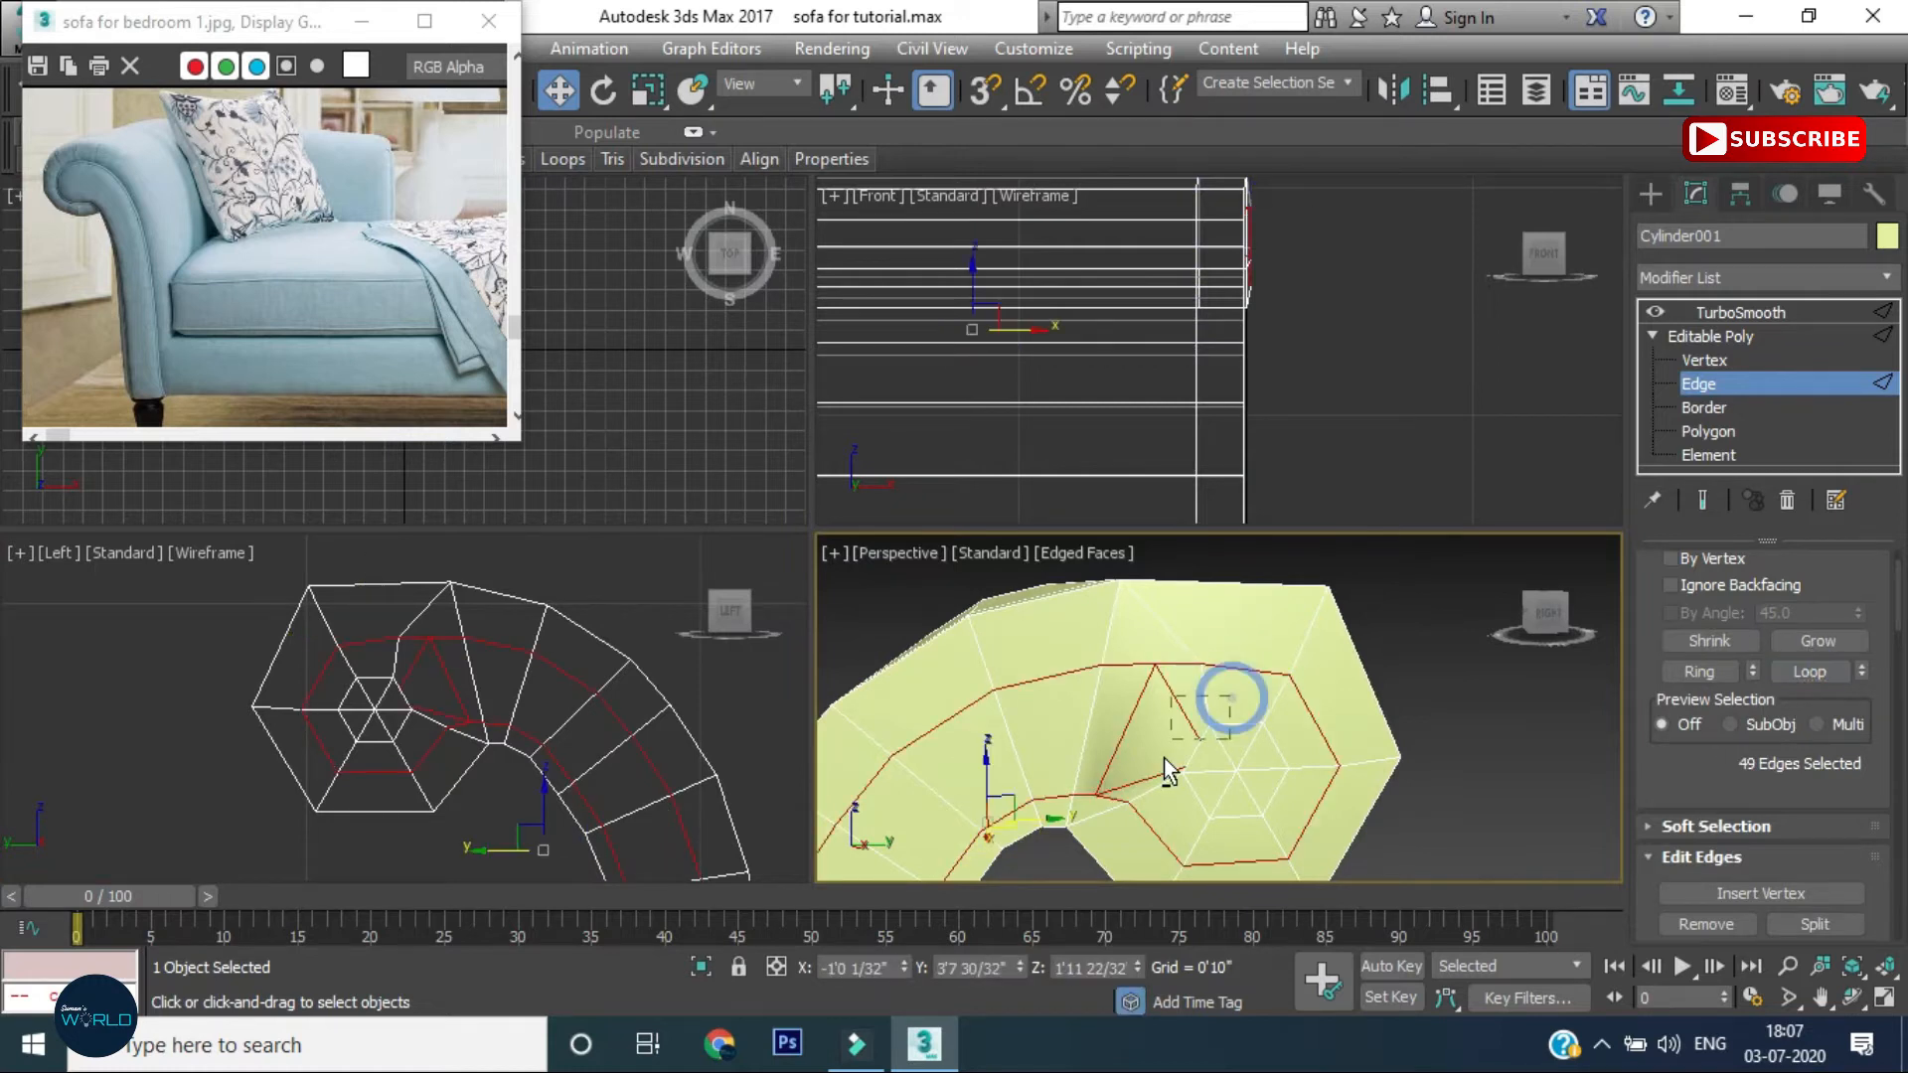
Deselect the short edges inside the cap near the loop junction, then check the selection around the arm in Right and Perspective views
{"action": "key", "text": "l"}
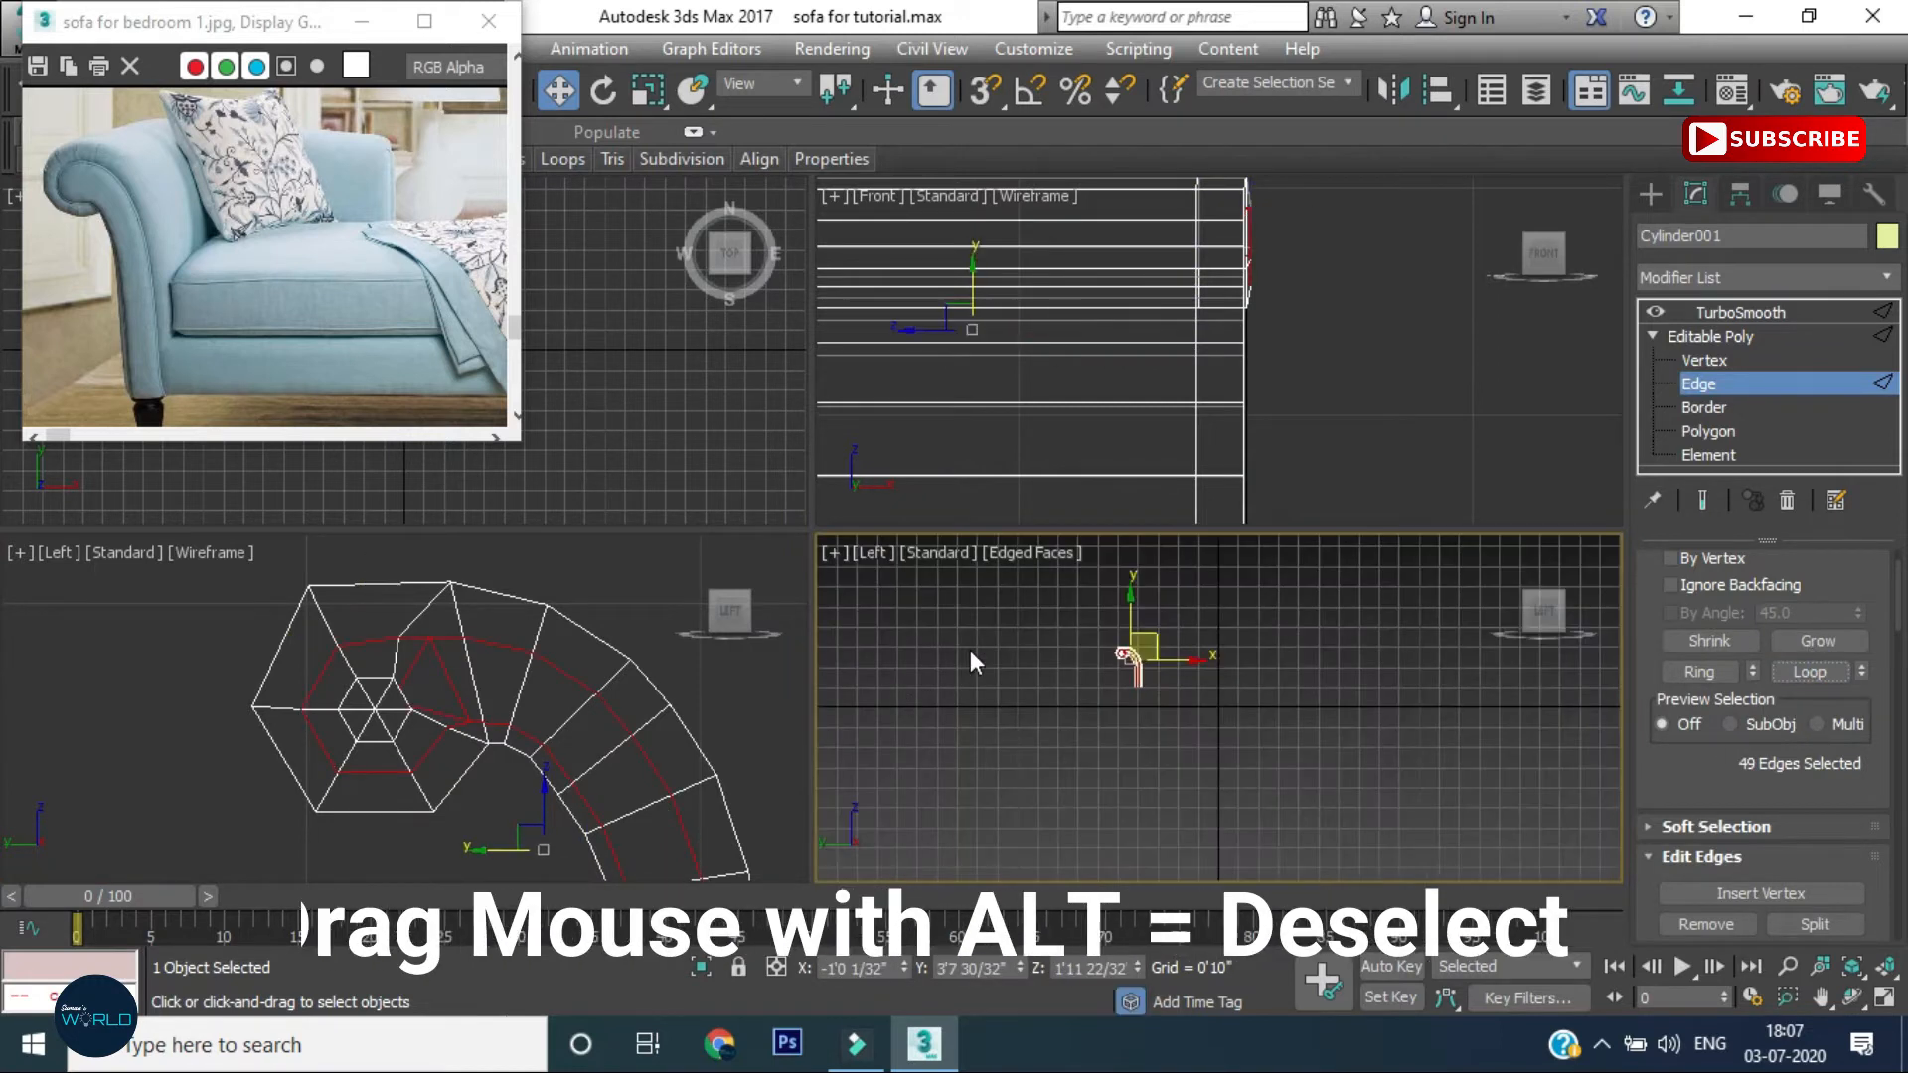
{"action": "middle_click_drag", "start_coordinate": [1094, 750], "coordinate": [1180, 853]}
{"action": "scroll", "coordinate": [1235, 767], "scroll_direction": "up", "scroll_amount": 4}
{"action": "scroll", "coordinate": [1051, 708], "scroll_direction": "up", "scroll_amount": 5}
{"action": "left_click_drag", "start_coordinate": [1039, 701], "coordinate": [1178, 778], "text": "alt"}
{"action": "left_click", "coordinate": [875, 553]}
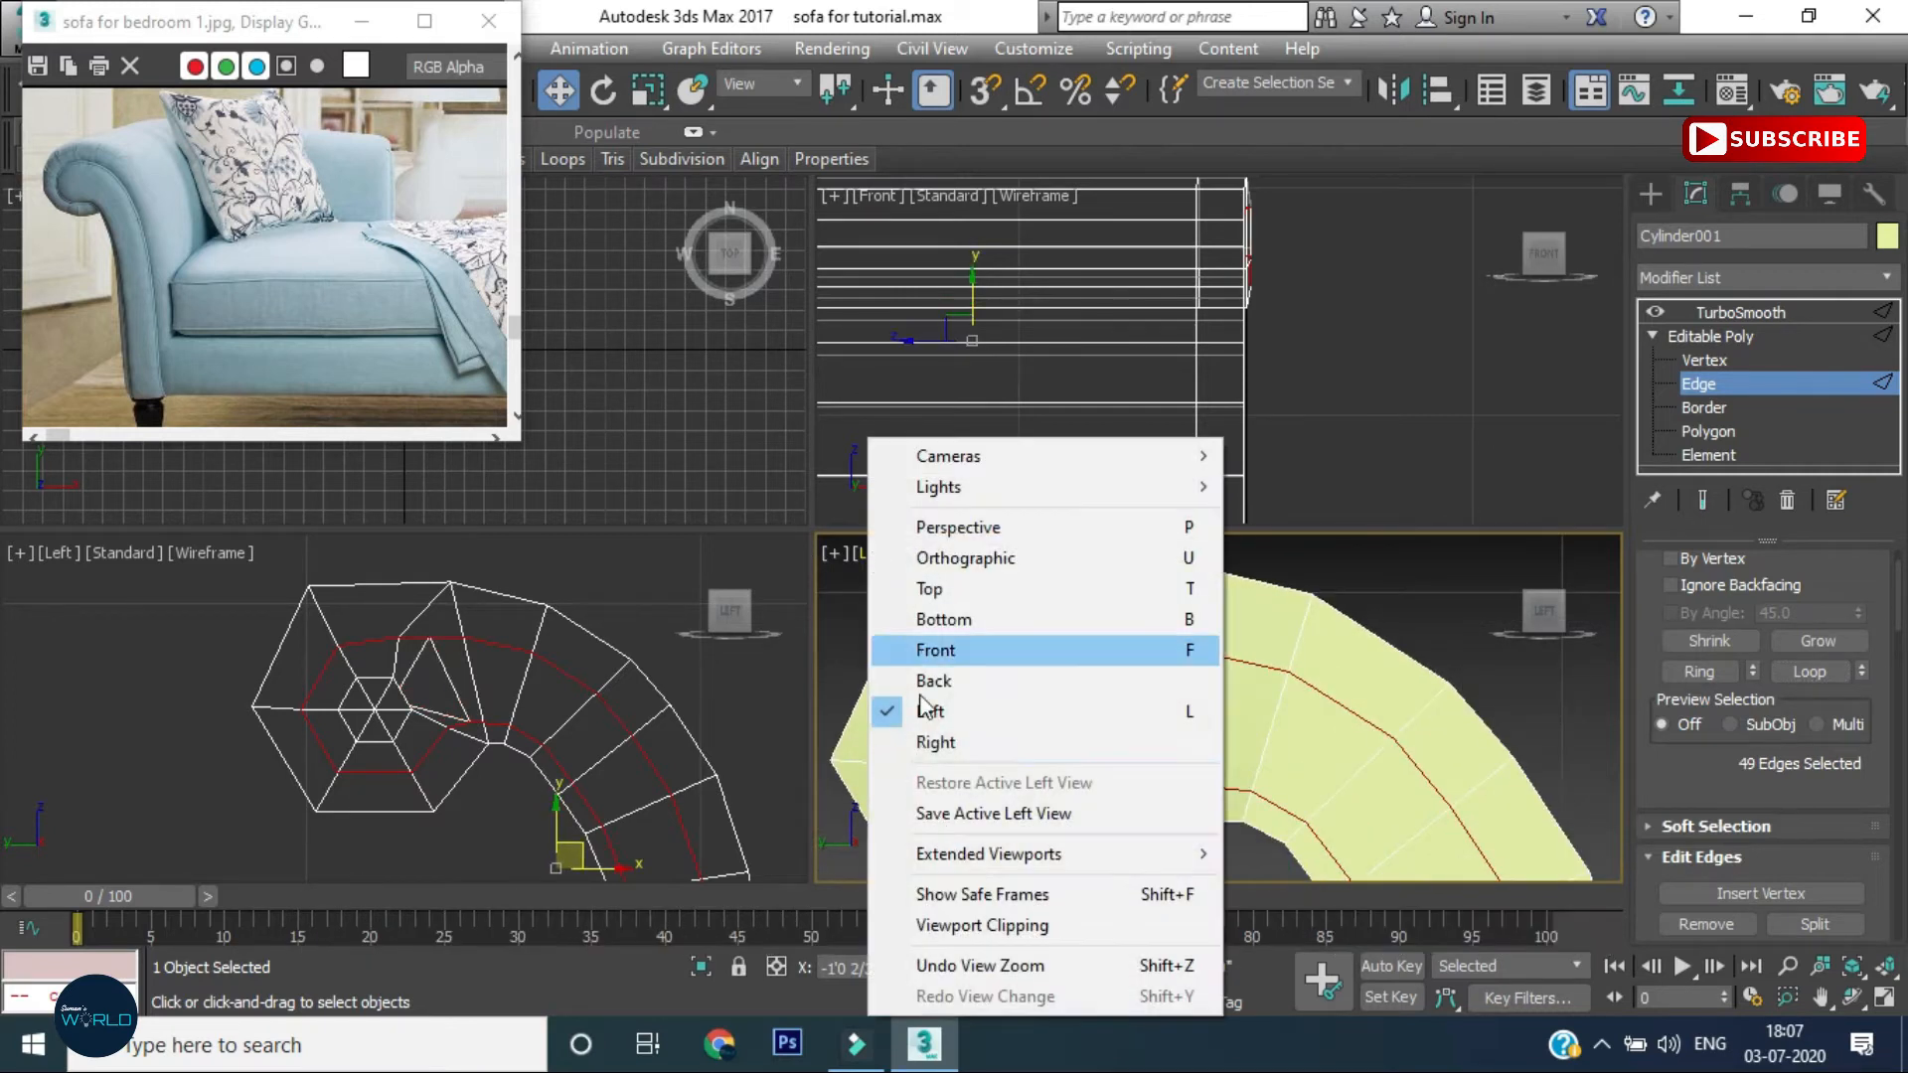
{"action": "left_click", "coordinate": [929, 740]}
{"action": "scroll", "coordinate": [1292, 709], "scroll_direction": "down", "scroll_amount": 6}
{"action": "key", "text": "p"}
{"action": "middle_click_drag", "start_coordinate": [1100, 752], "coordinate": [1493, 719], "text": "alt"}
{"action": "middle_click_drag", "start_coordinate": [1379, 748], "coordinate": [732, 707], "text": "alt"}
Try to extrude the selected edge loops with a height of -0'0.2" and a width of 0'0.2"
{"action": "right_click", "coordinate": [1112, 680]}
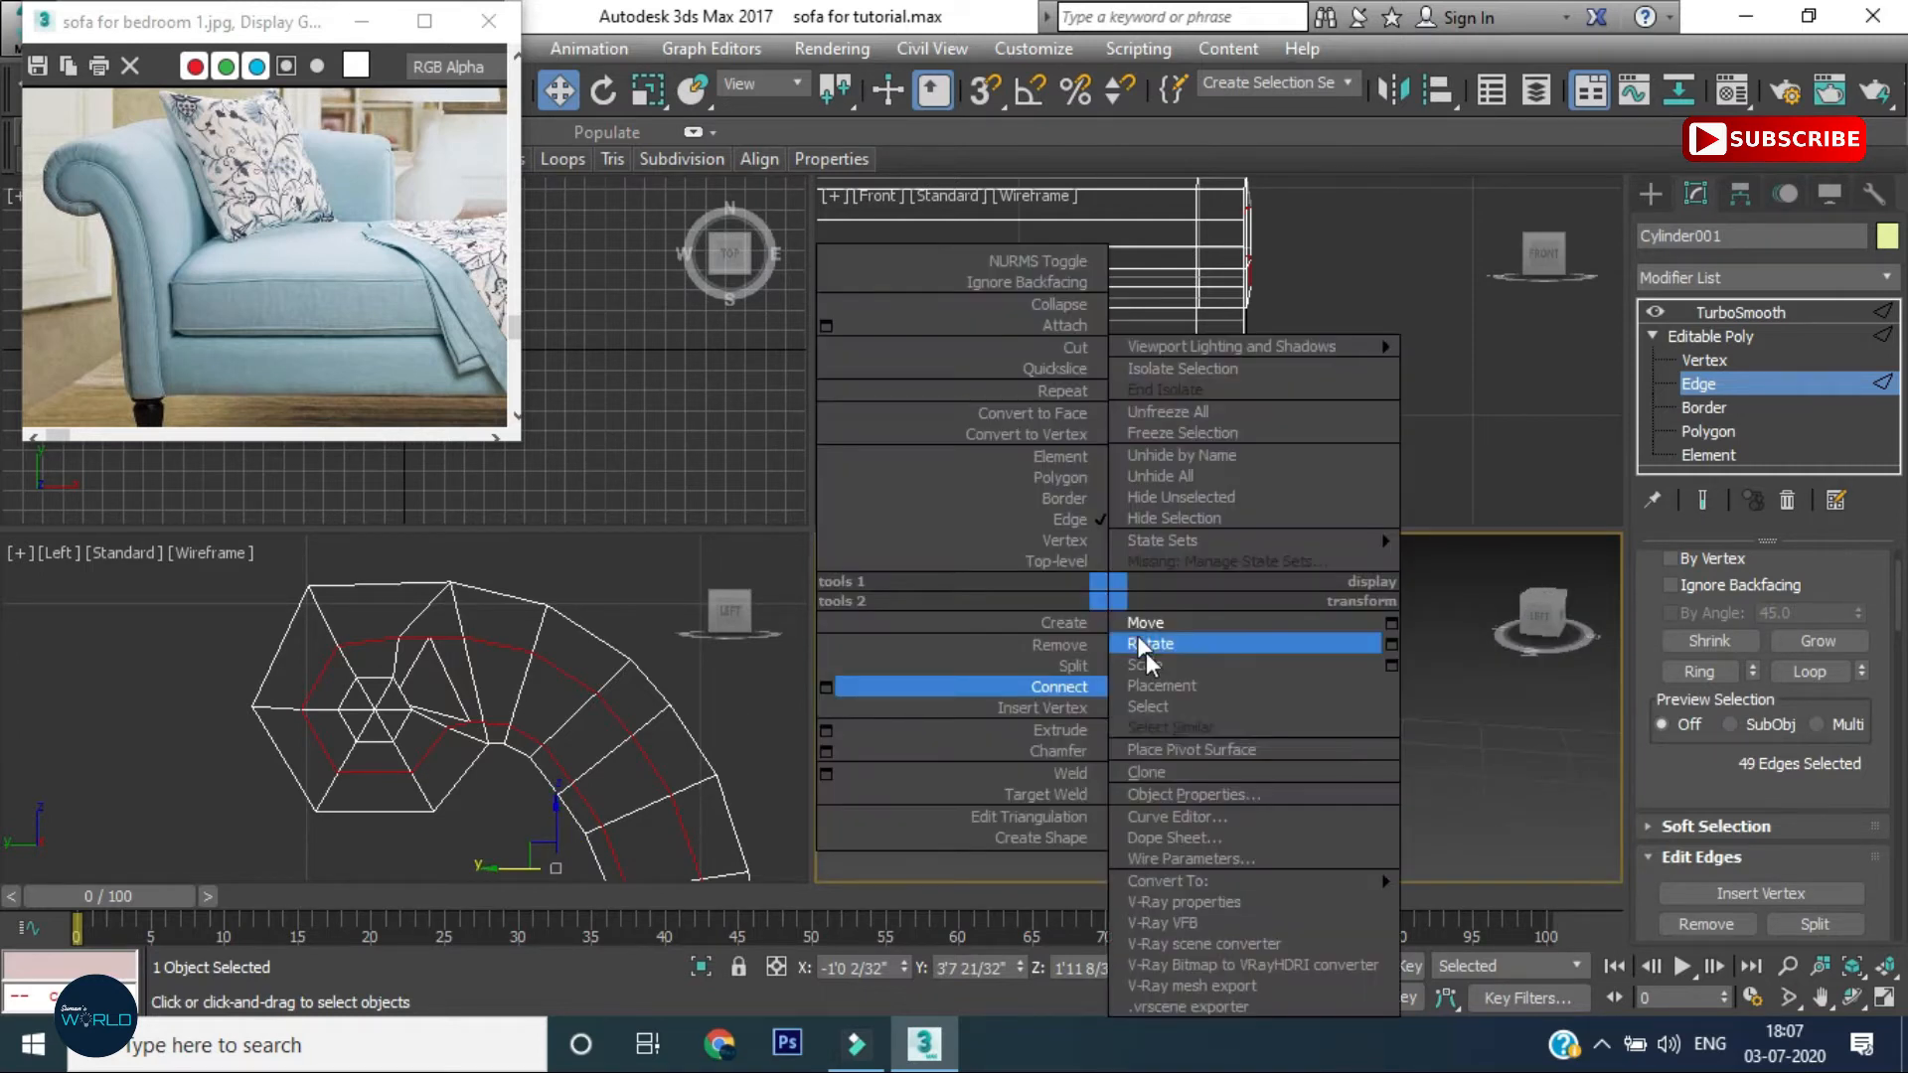
{"action": "left_click", "coordinate": [831, 733]}
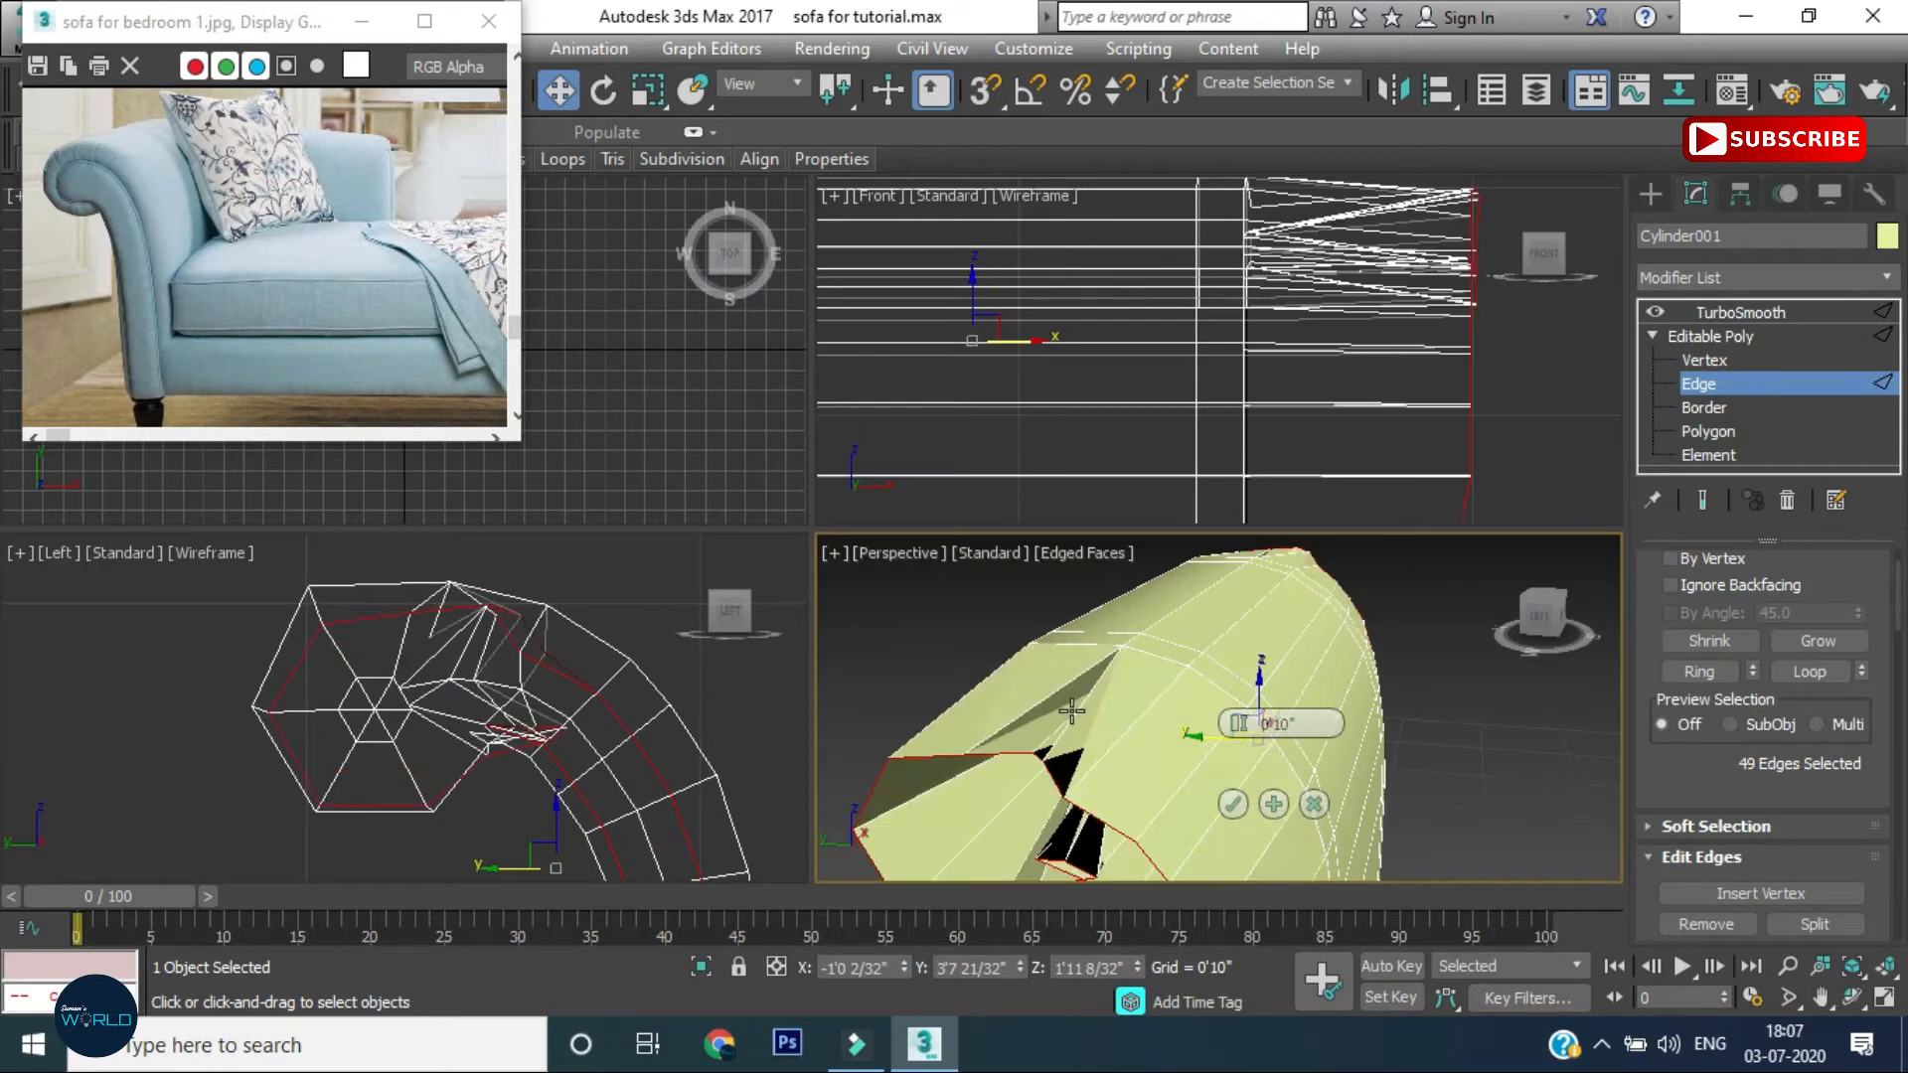
{"action": "scroll", "coordinate": [1099, 699], "scroll_direction": "down", "scroll_amount": 3}
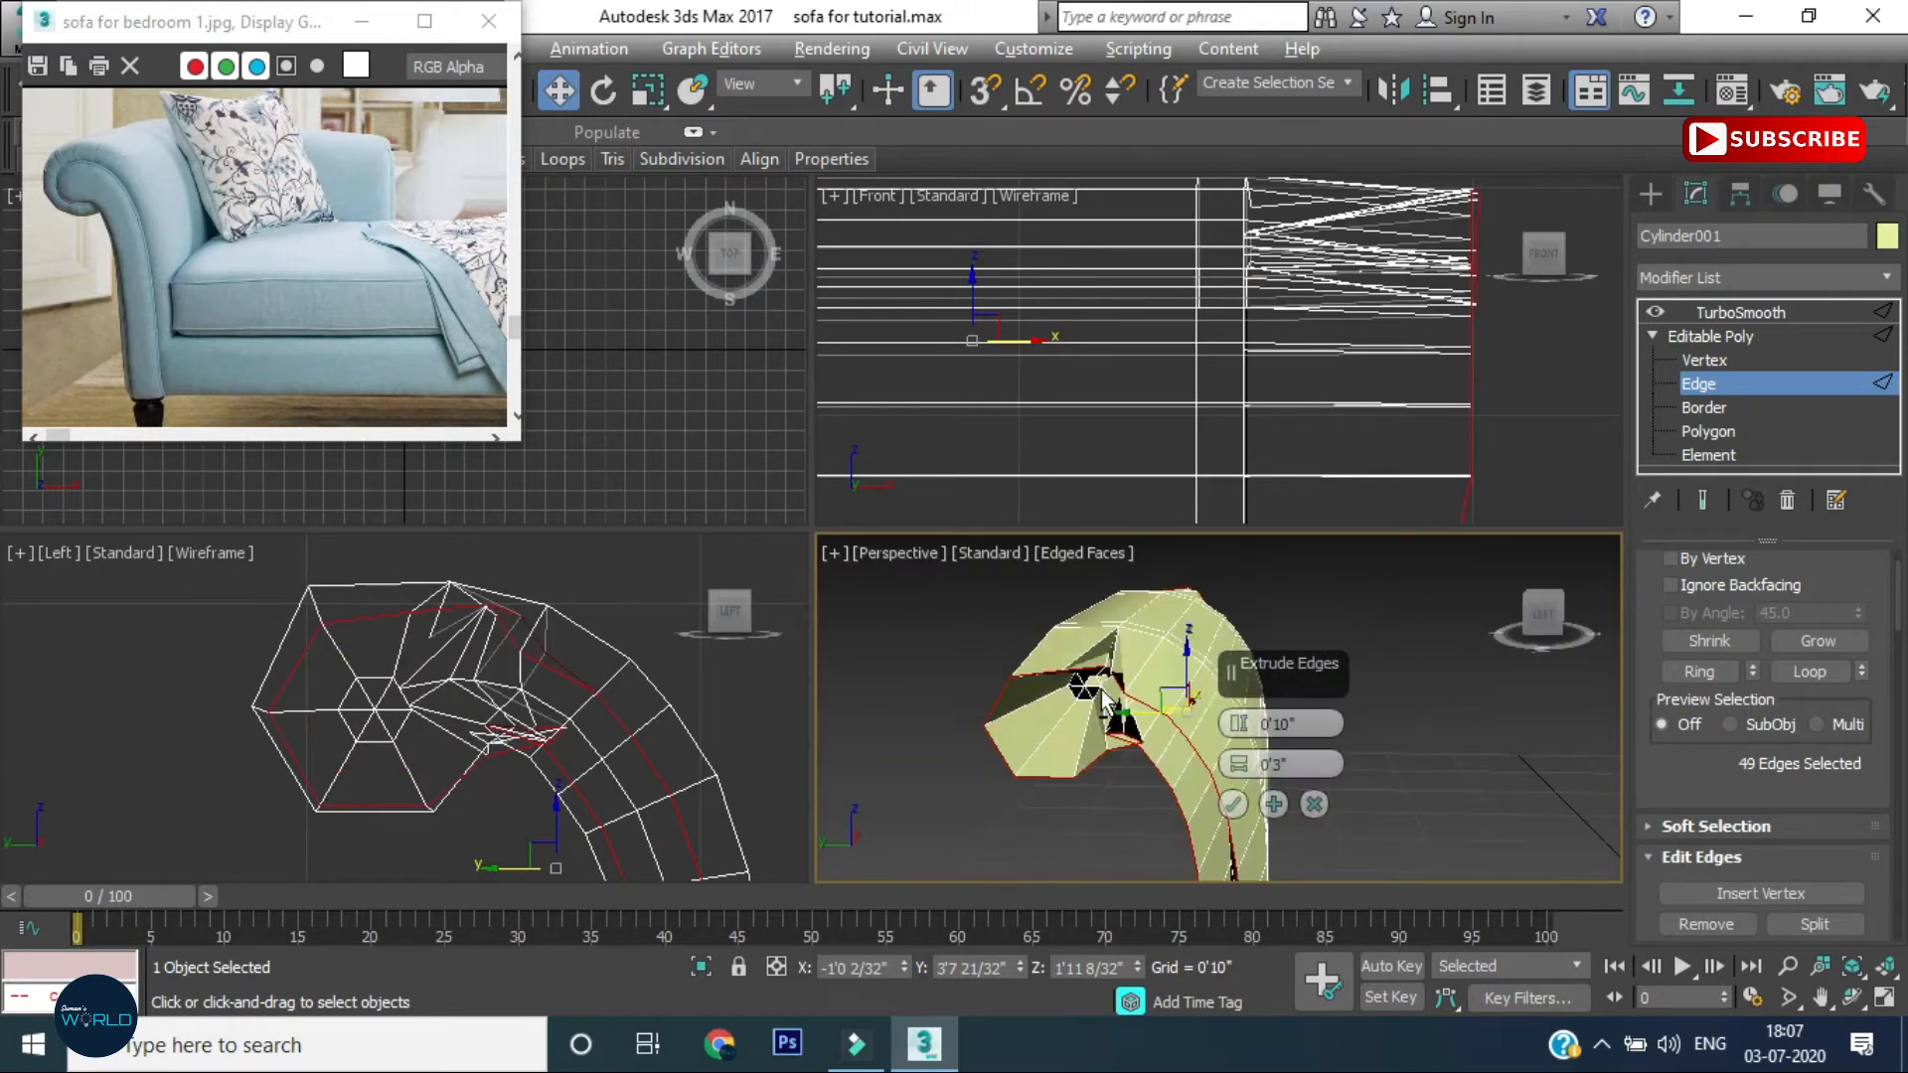
{"action": "key", "text": "alt+w"}
{"action": "middle_click_drag", "start_coordinate": [1136, 742], "coordinate": [1255, 754]}
{"action": "left_click", "coordinate": [860, 544]}
{"action": "type", "text": "-"}
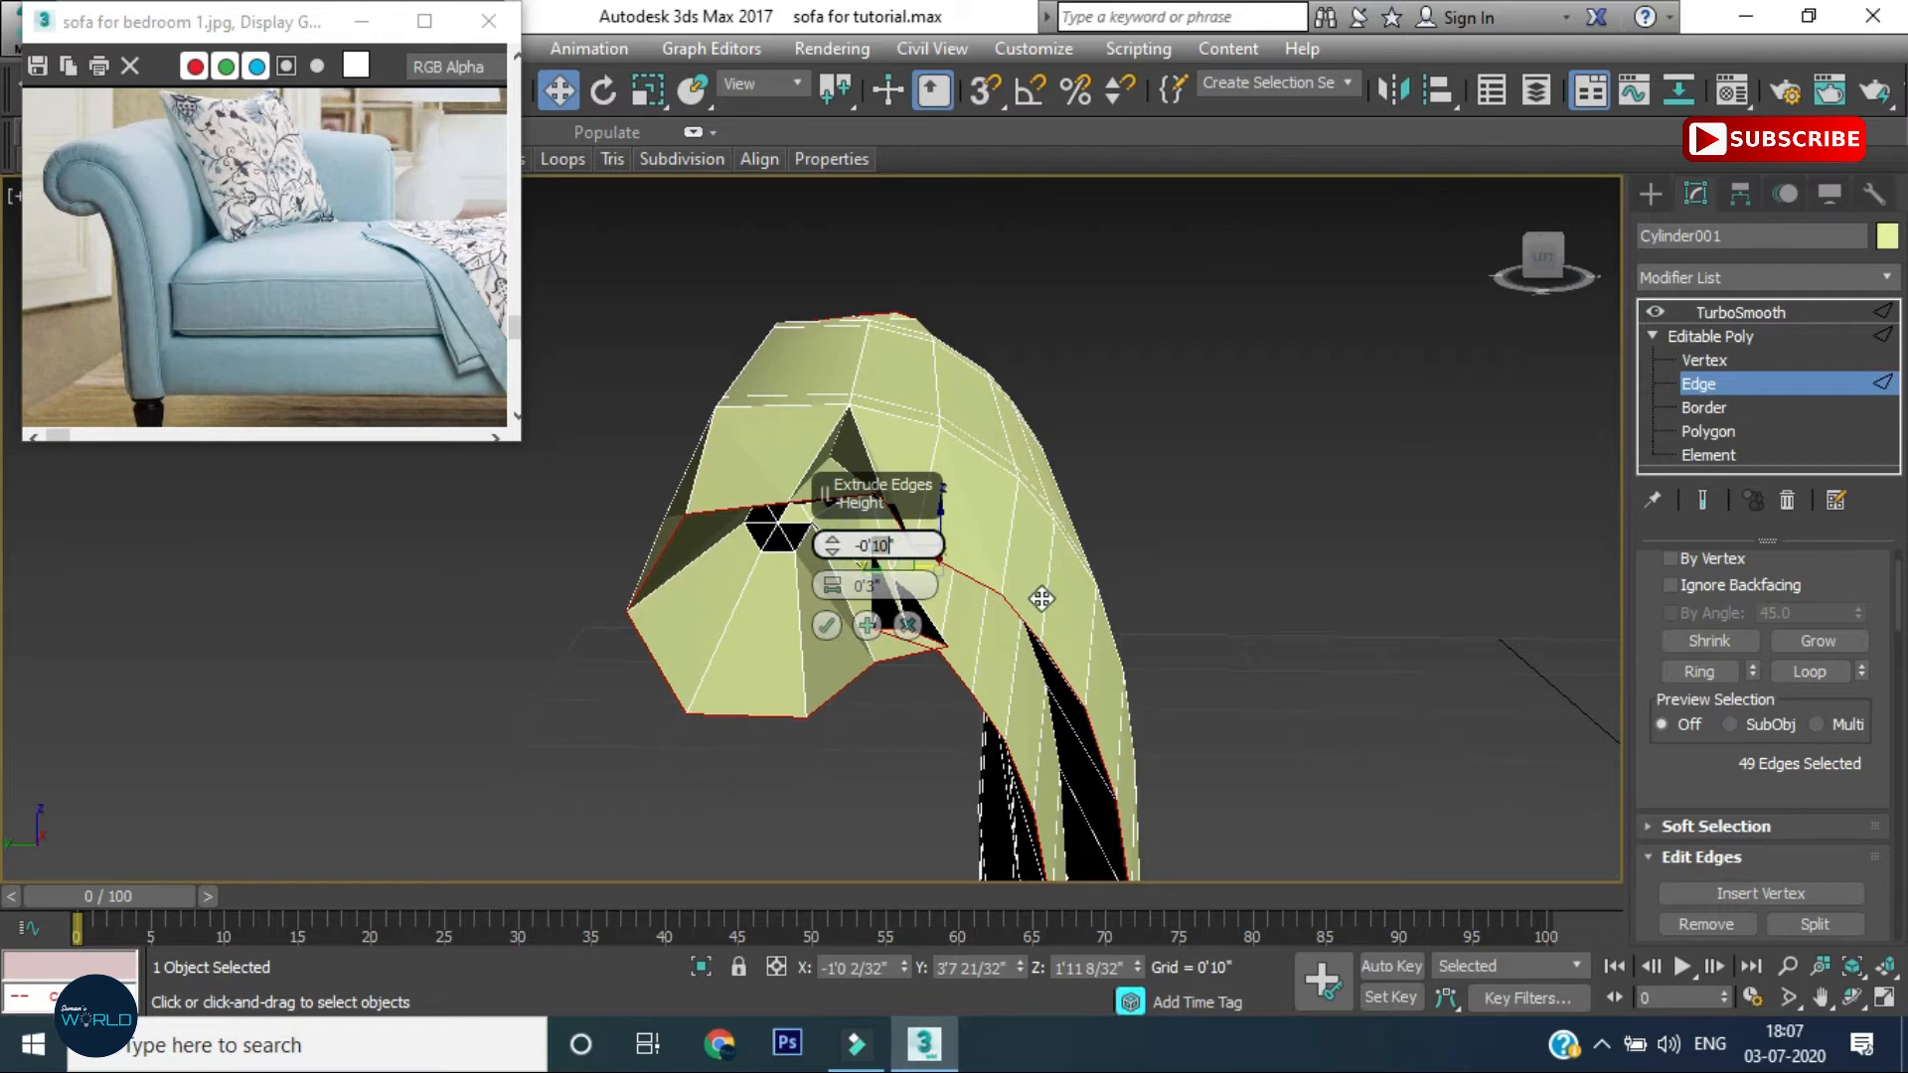
{"action": "key", "text": "Return"}
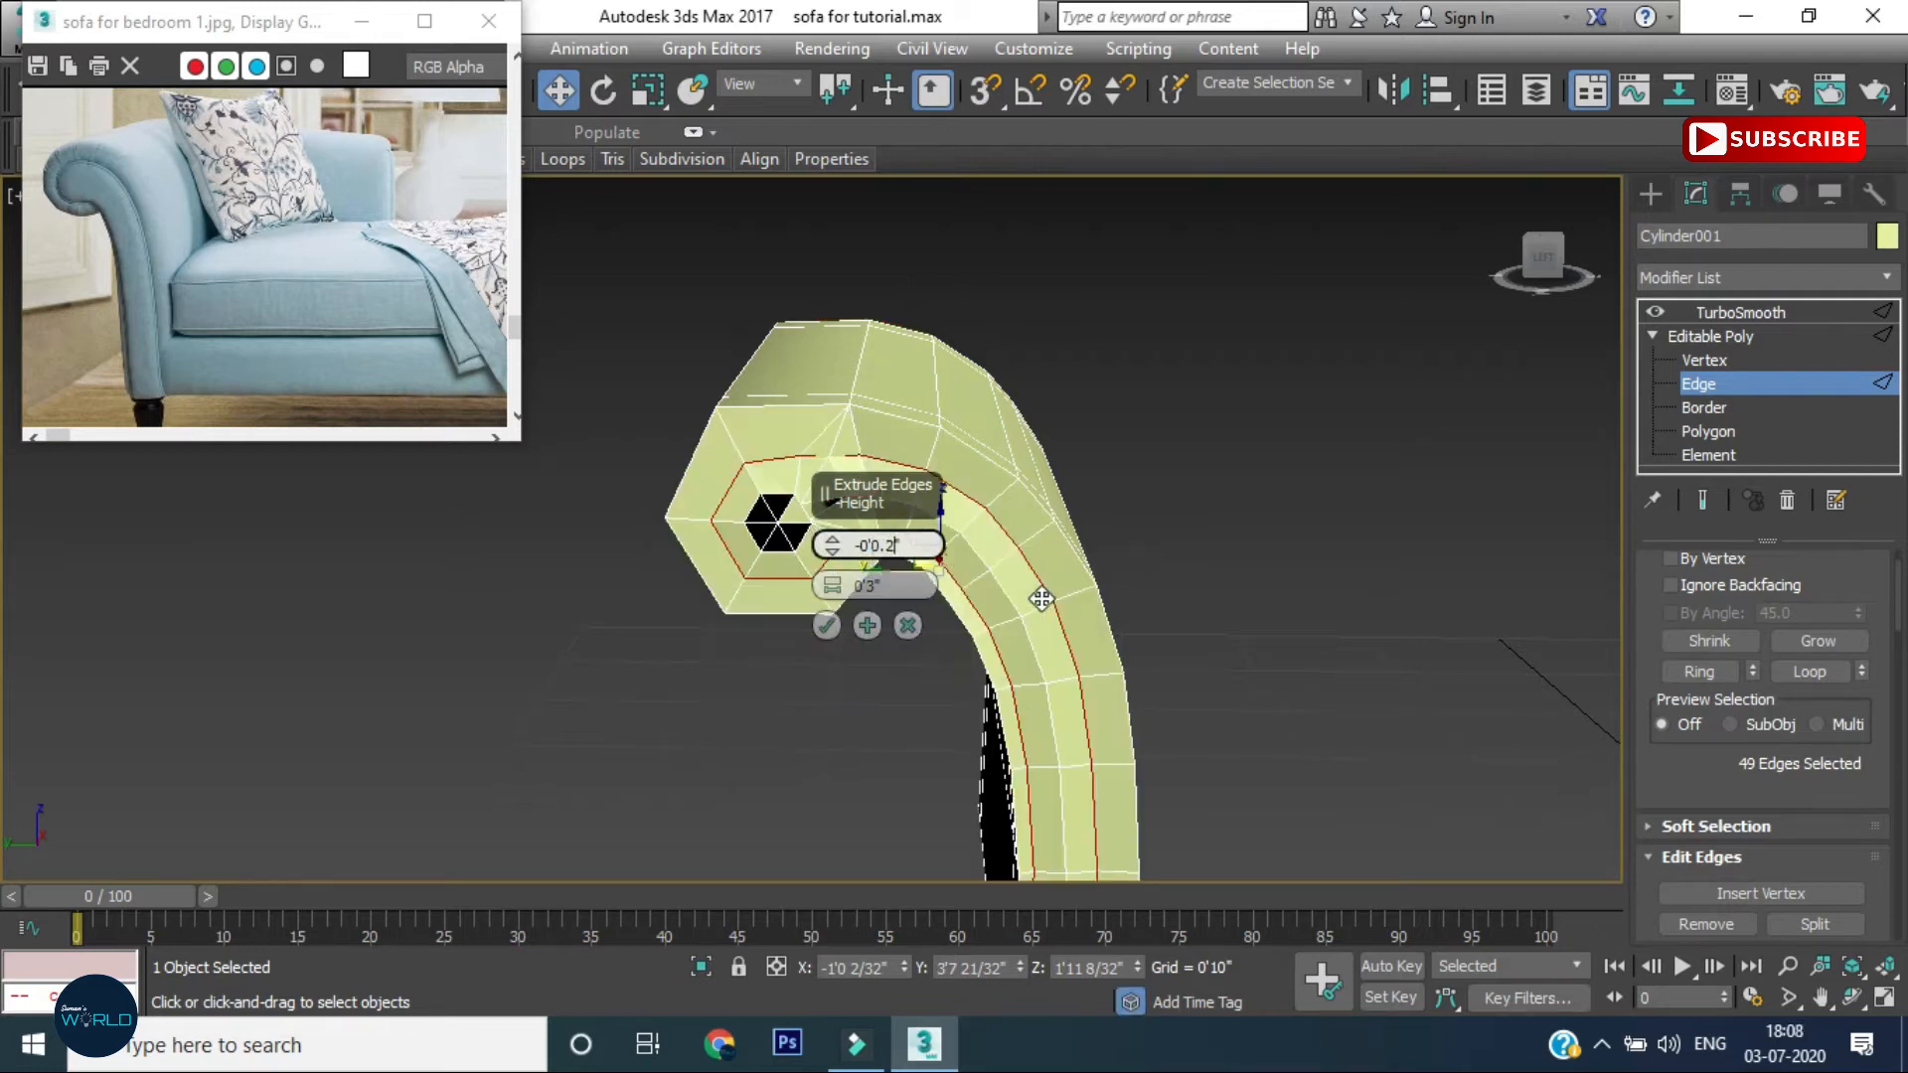
{"action": "scroll", "coordinate": [747, 480], "scroll_direction": "up", "scroll_amount": 2}
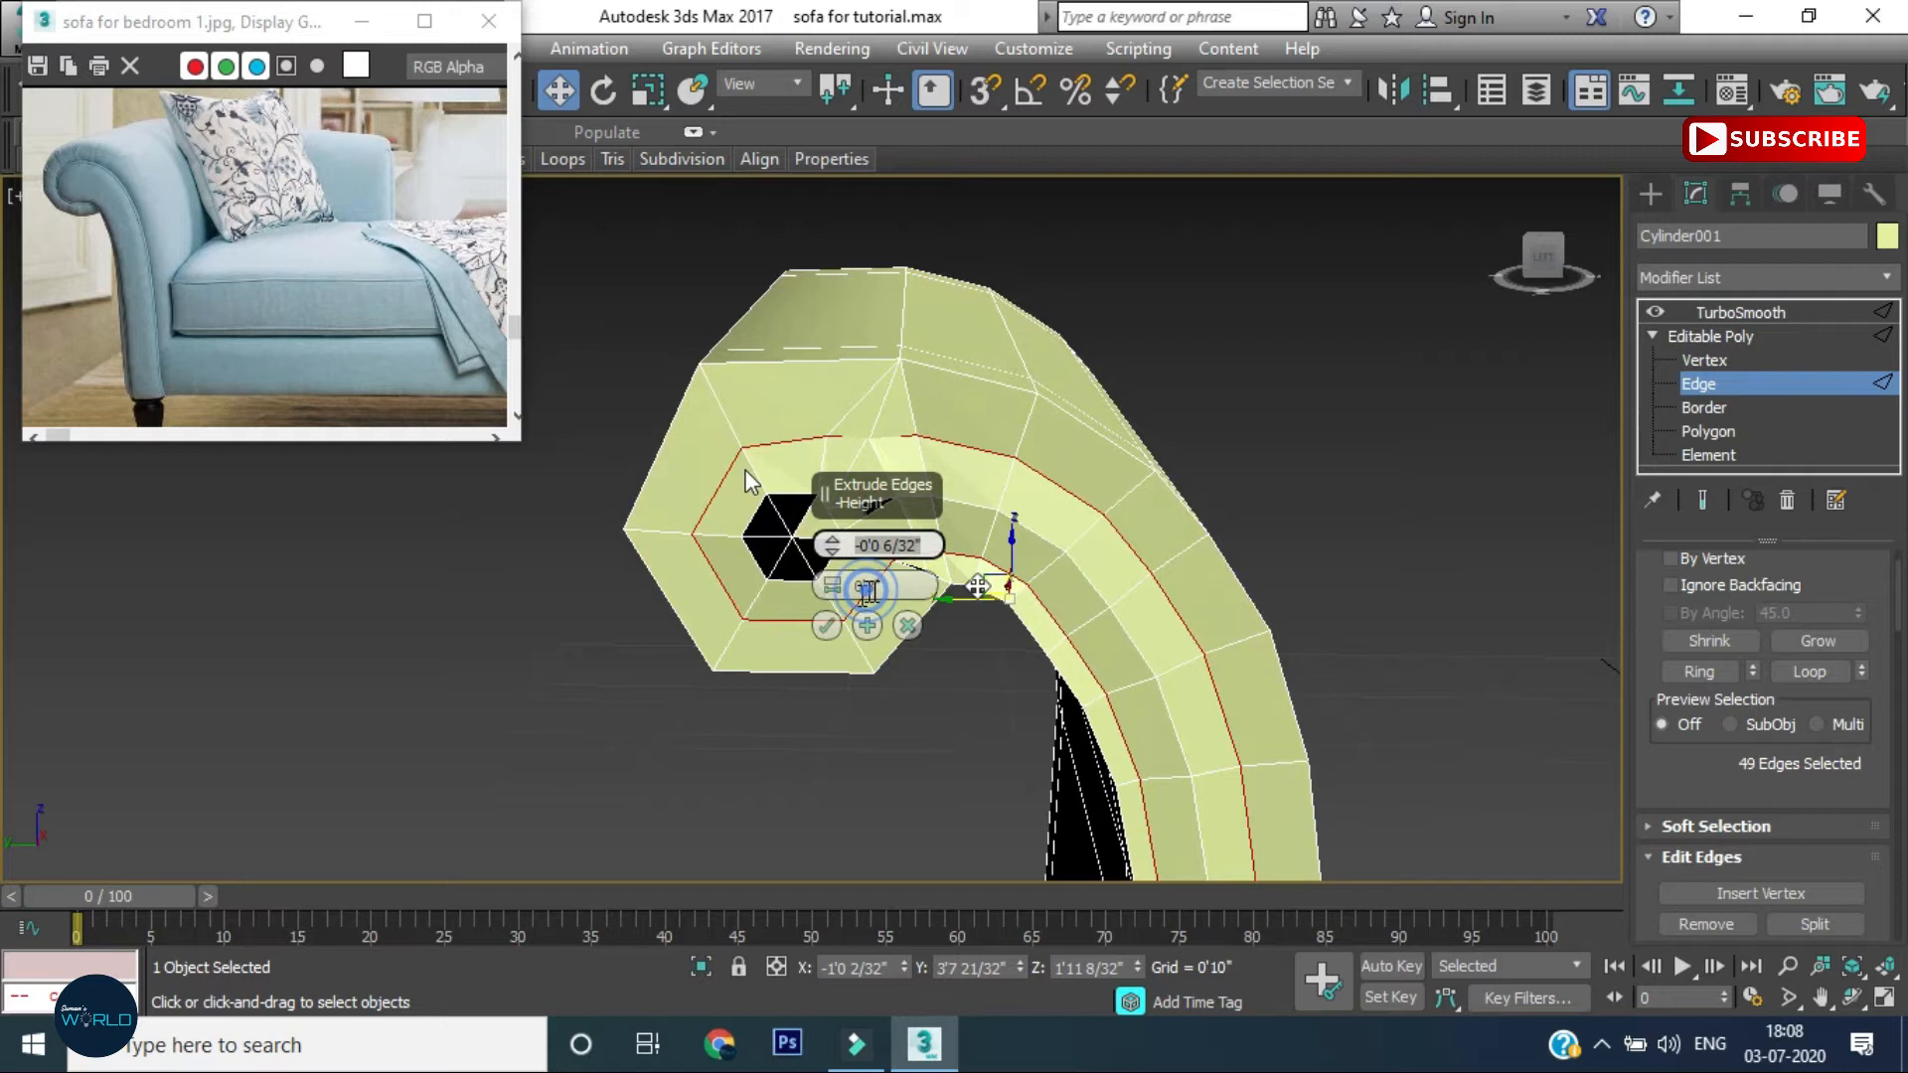
{"action": "left_click", "coordinate": [866, 587]}
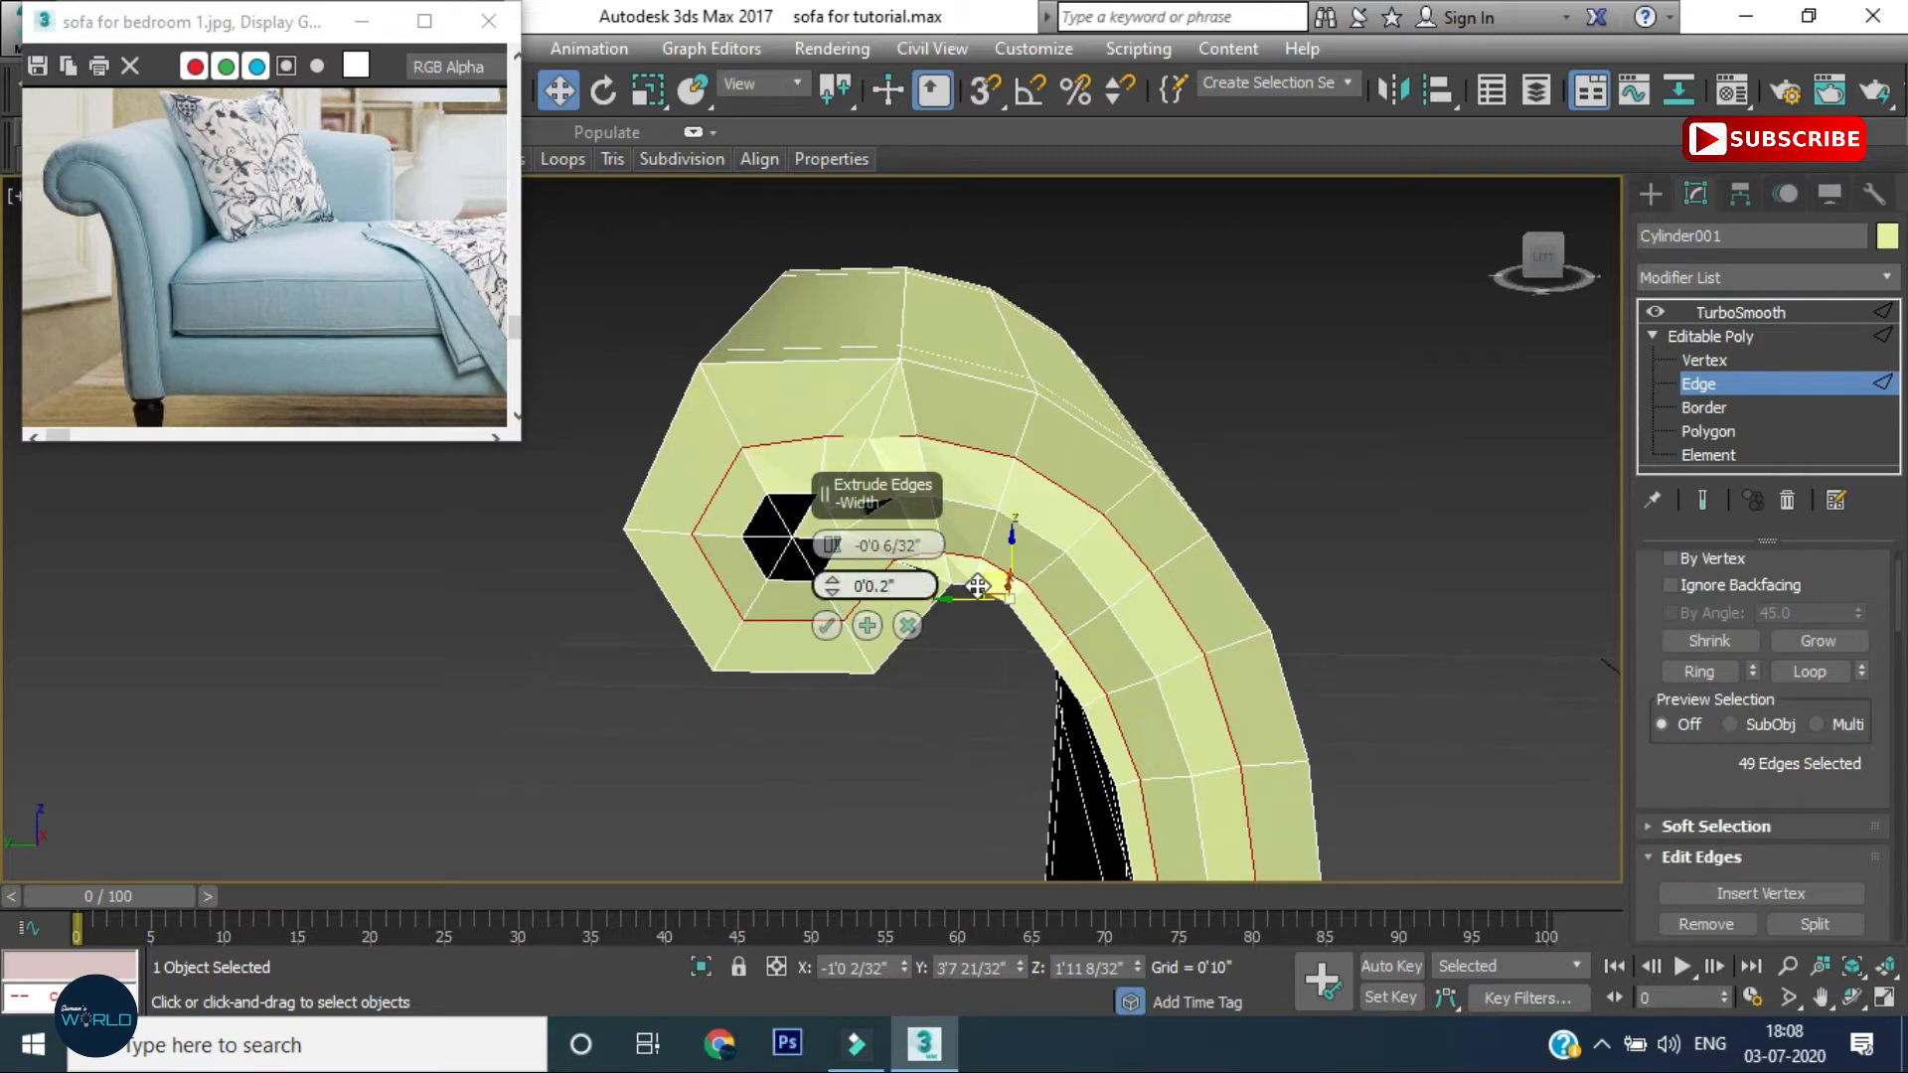
{"action": "key", "text": "Return"}
{"action": "middle_click_drag", "start_coordinate": [724, 467], "coordinate": [720, 435]}
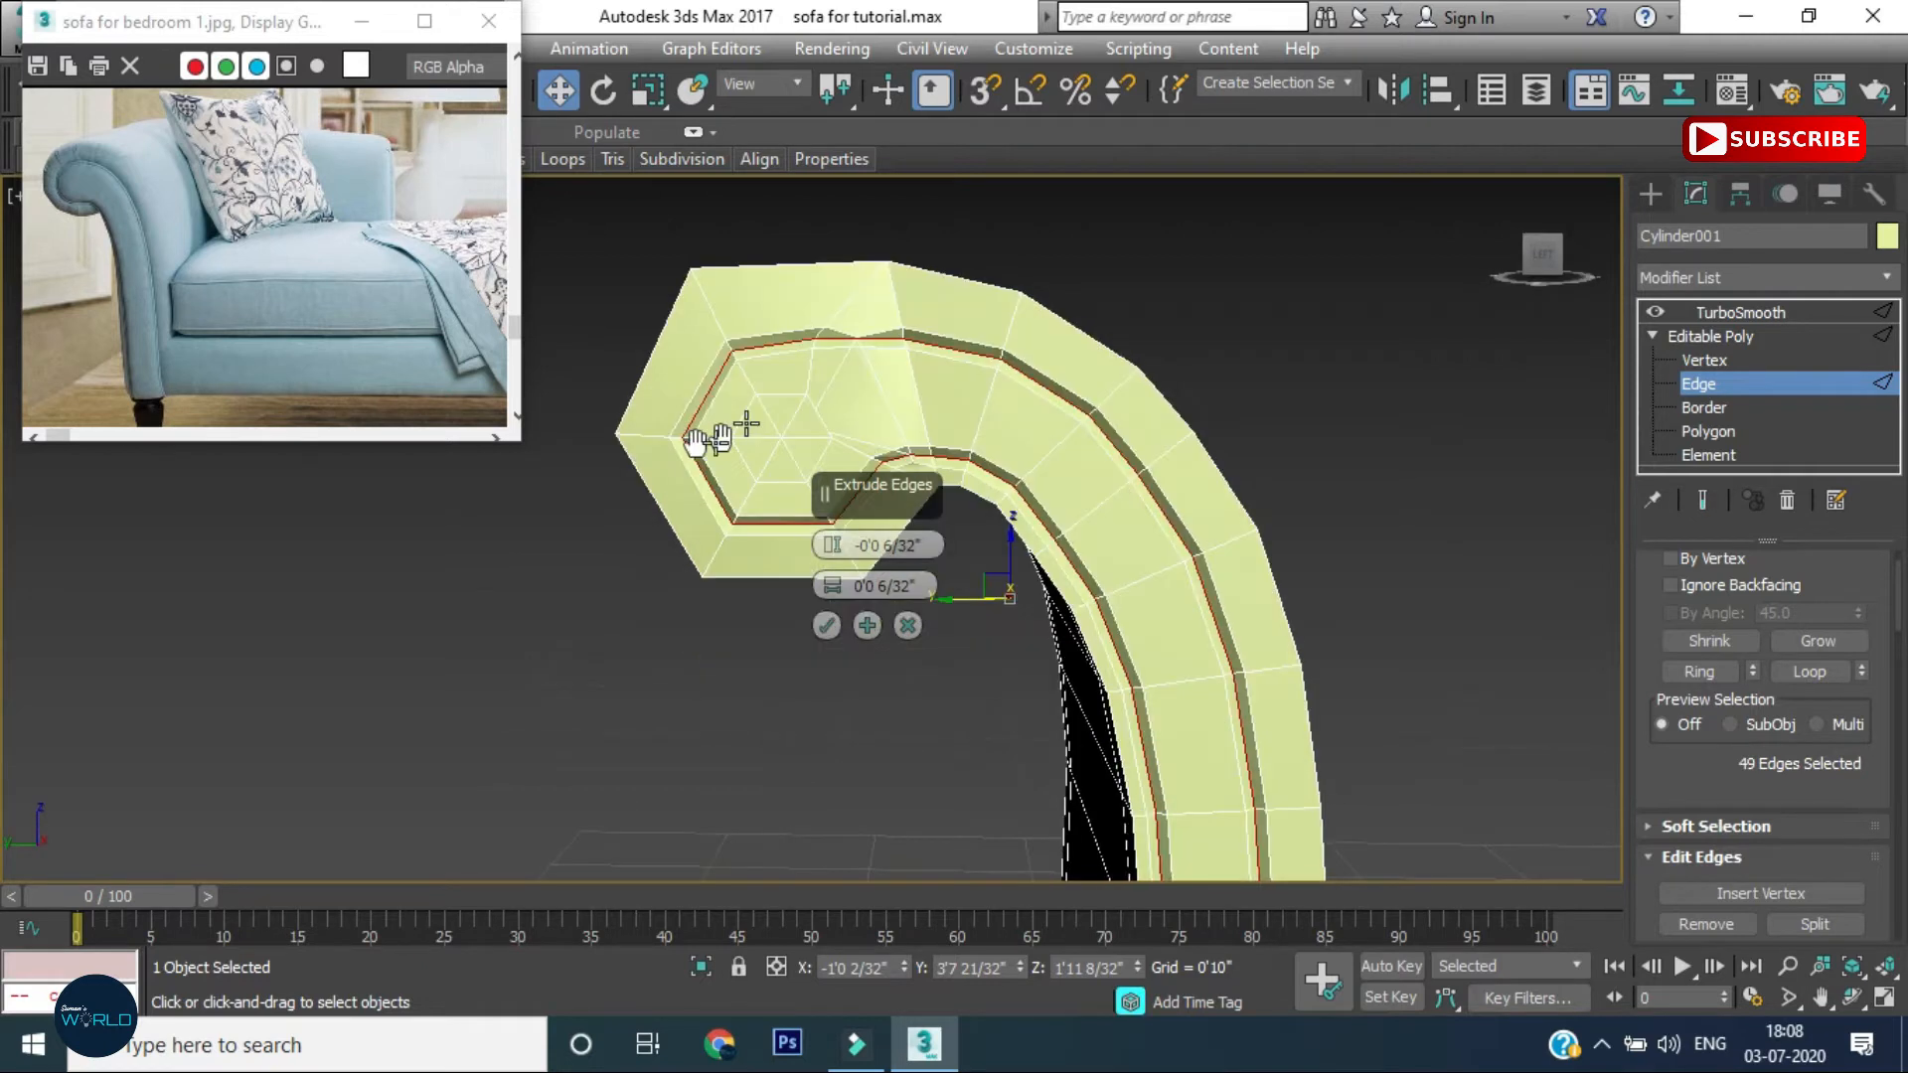
{"action": "scroll", "coordinate": [784, 362], "scroll_direction": "up", "scroll_amount": 8}
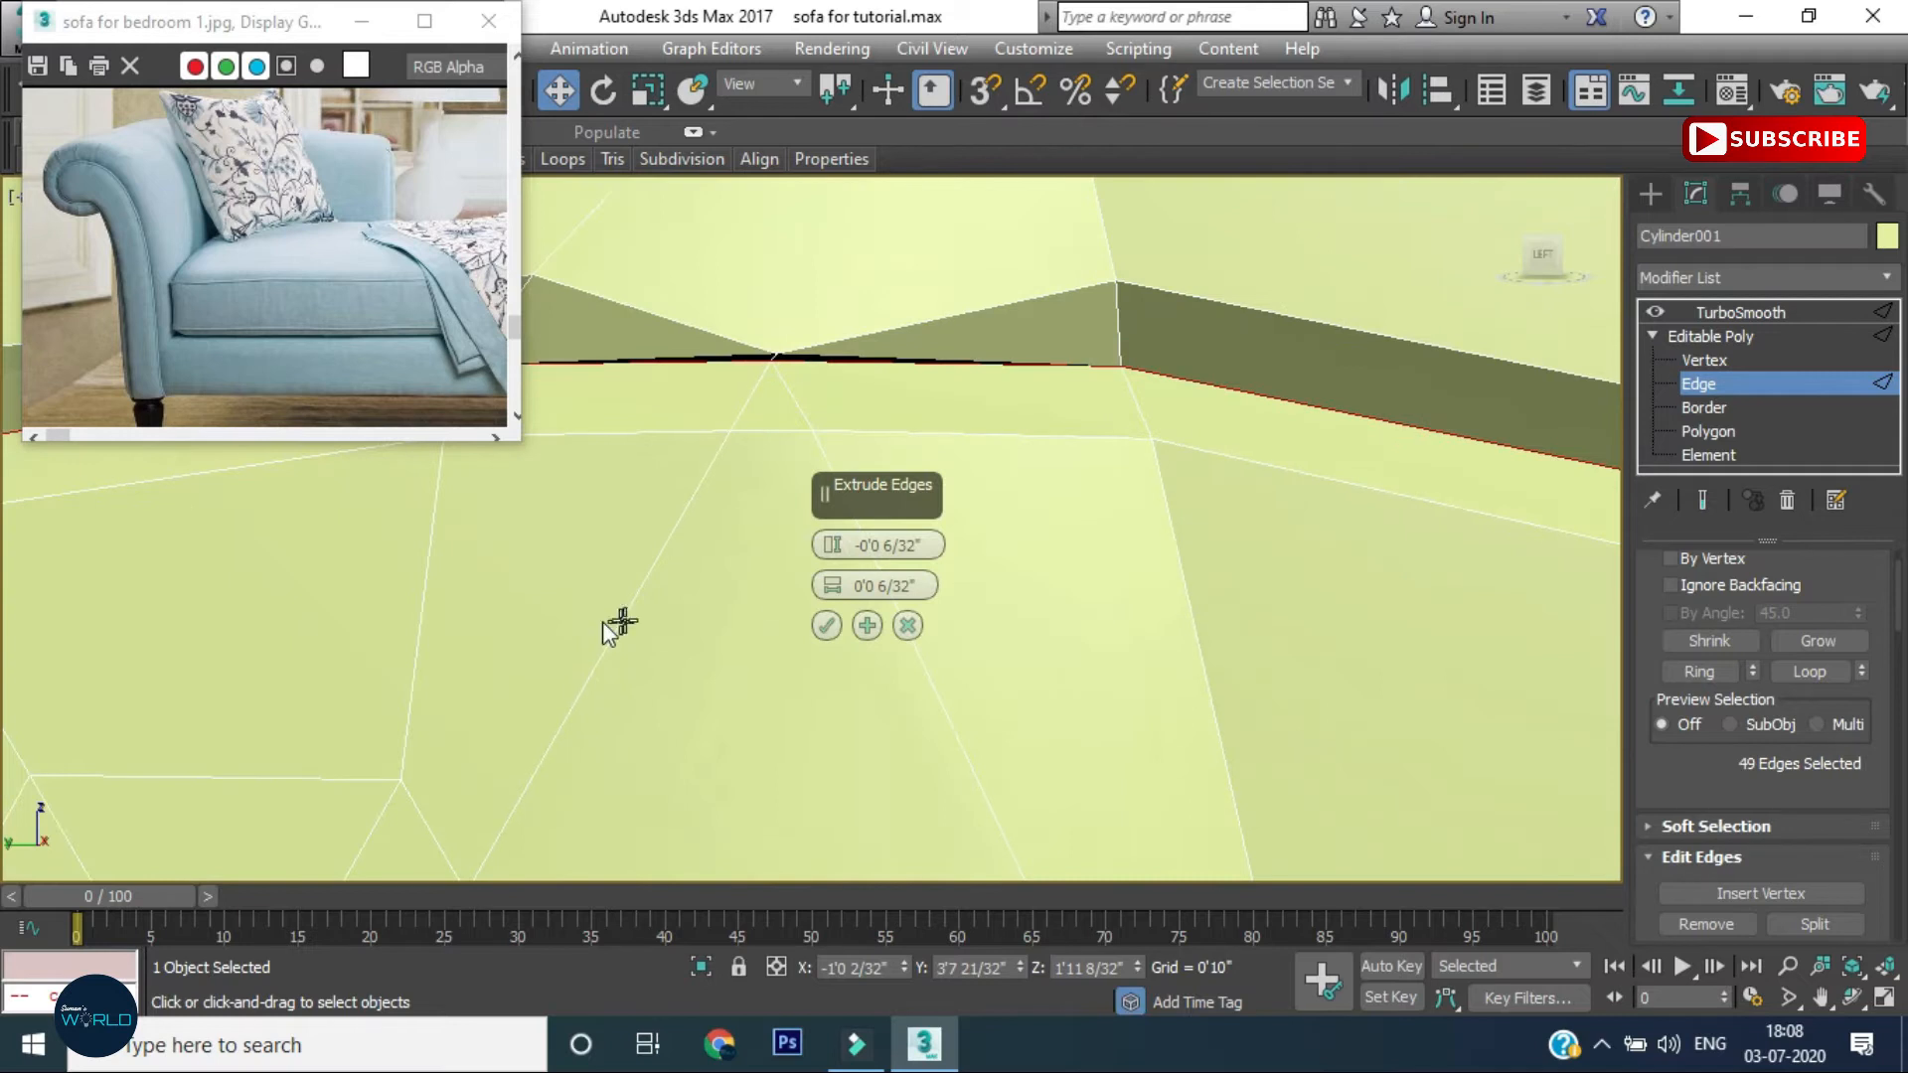
{"action": "left_click", "coordinate": [907, 625]}
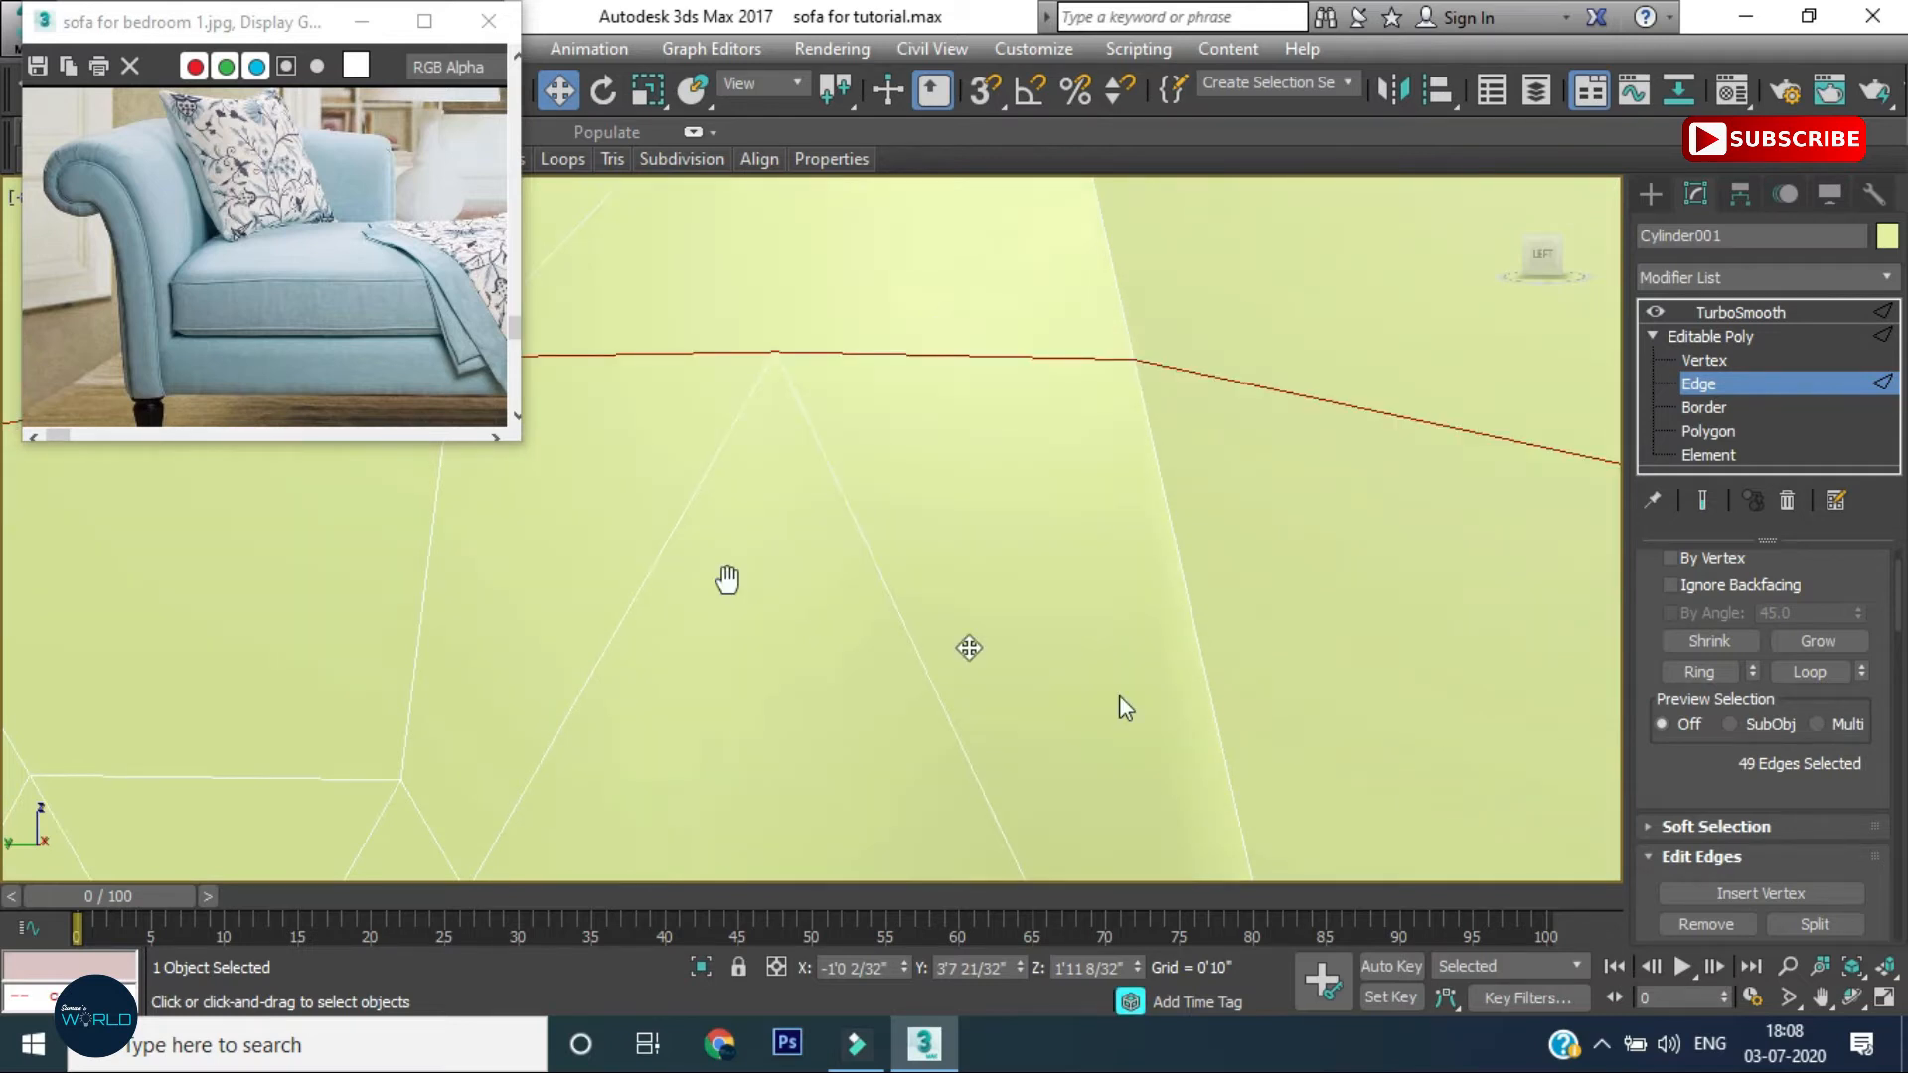
Extrude the selected panel and cap edge loops inward with a height of -0'0 6/32" and a width of 0'0 9/32"
{"action": "scroll", "coordinate": [813, 603], "scroll_direction": "down", "scroll_amount": 8}
{"action": "key", "text": "alt+w"}
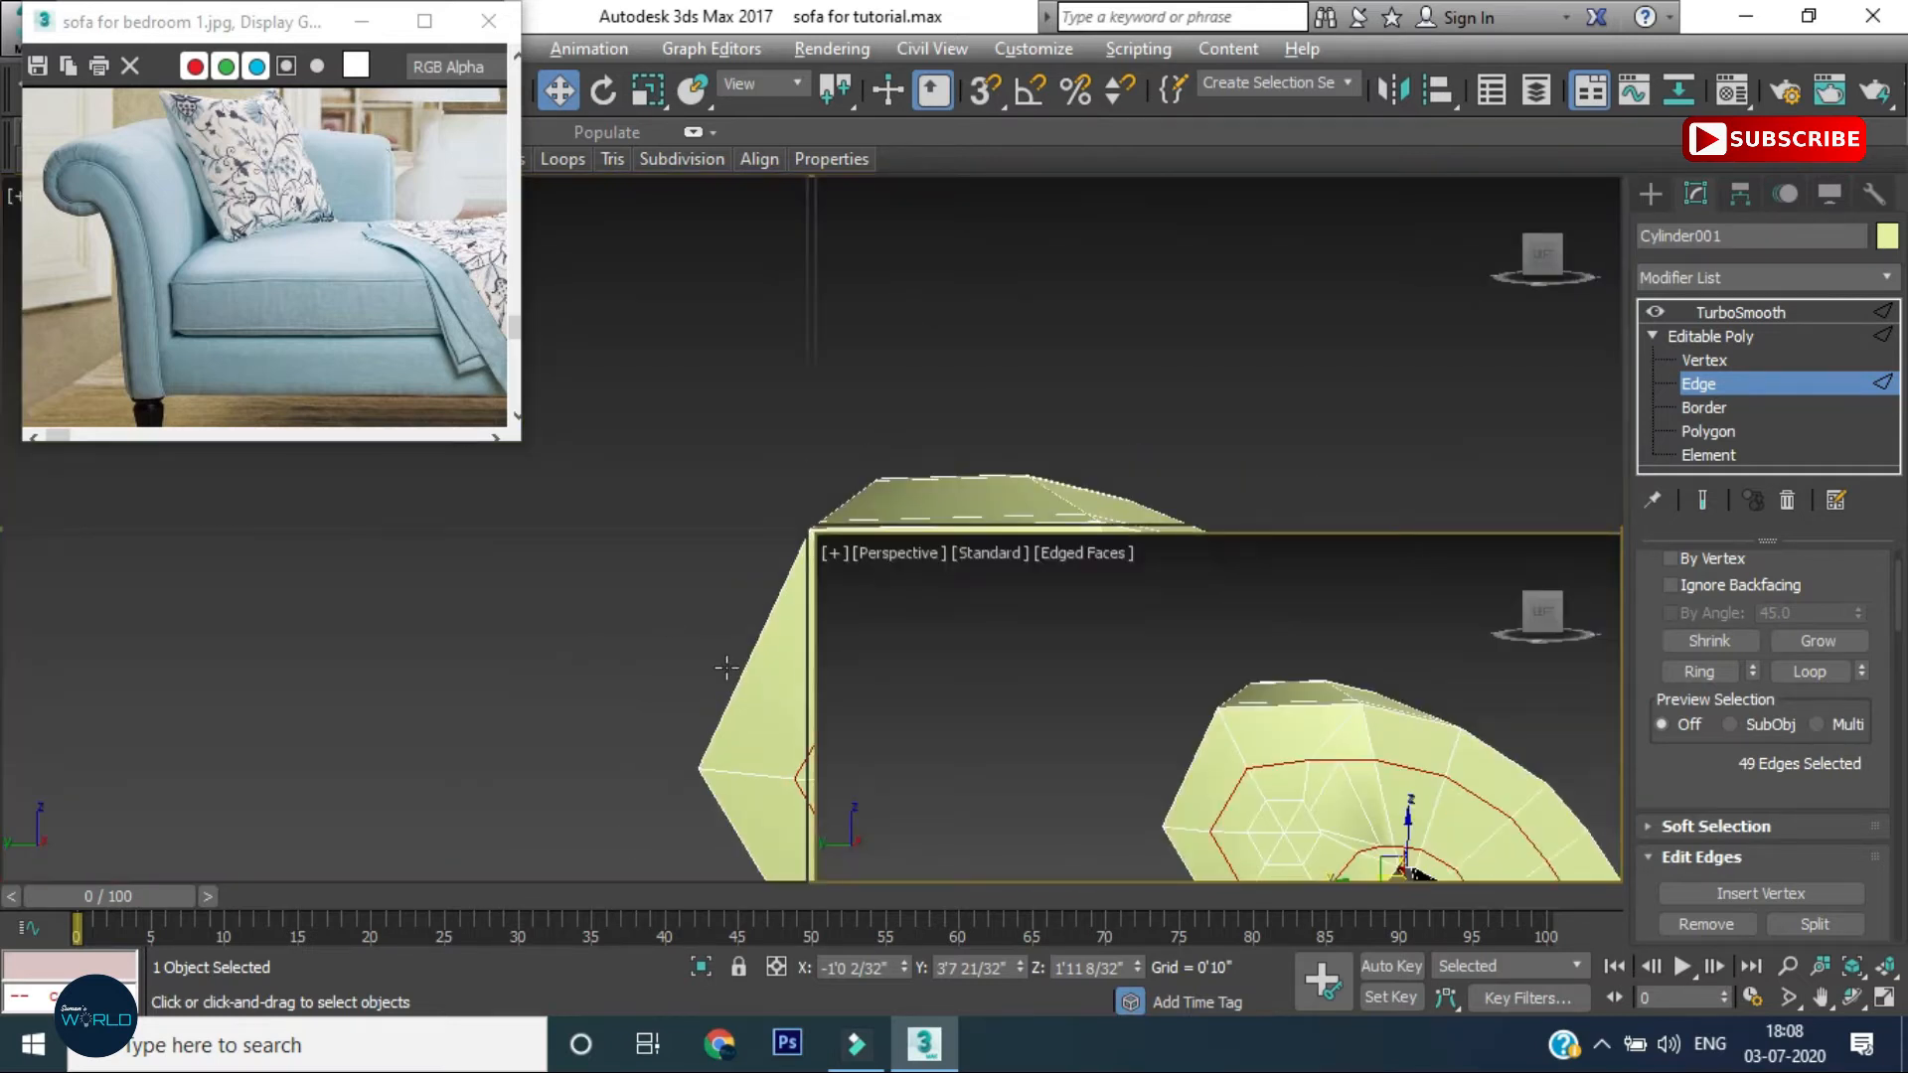
{"action": "scroll", "coordinate": [403, 616], "scroll_direction": "up", "scroll_amount": 5}
{"action": "scroll", "coordinate": [402, 616], "scroll_direction": "up", "scroll_amount": 2}
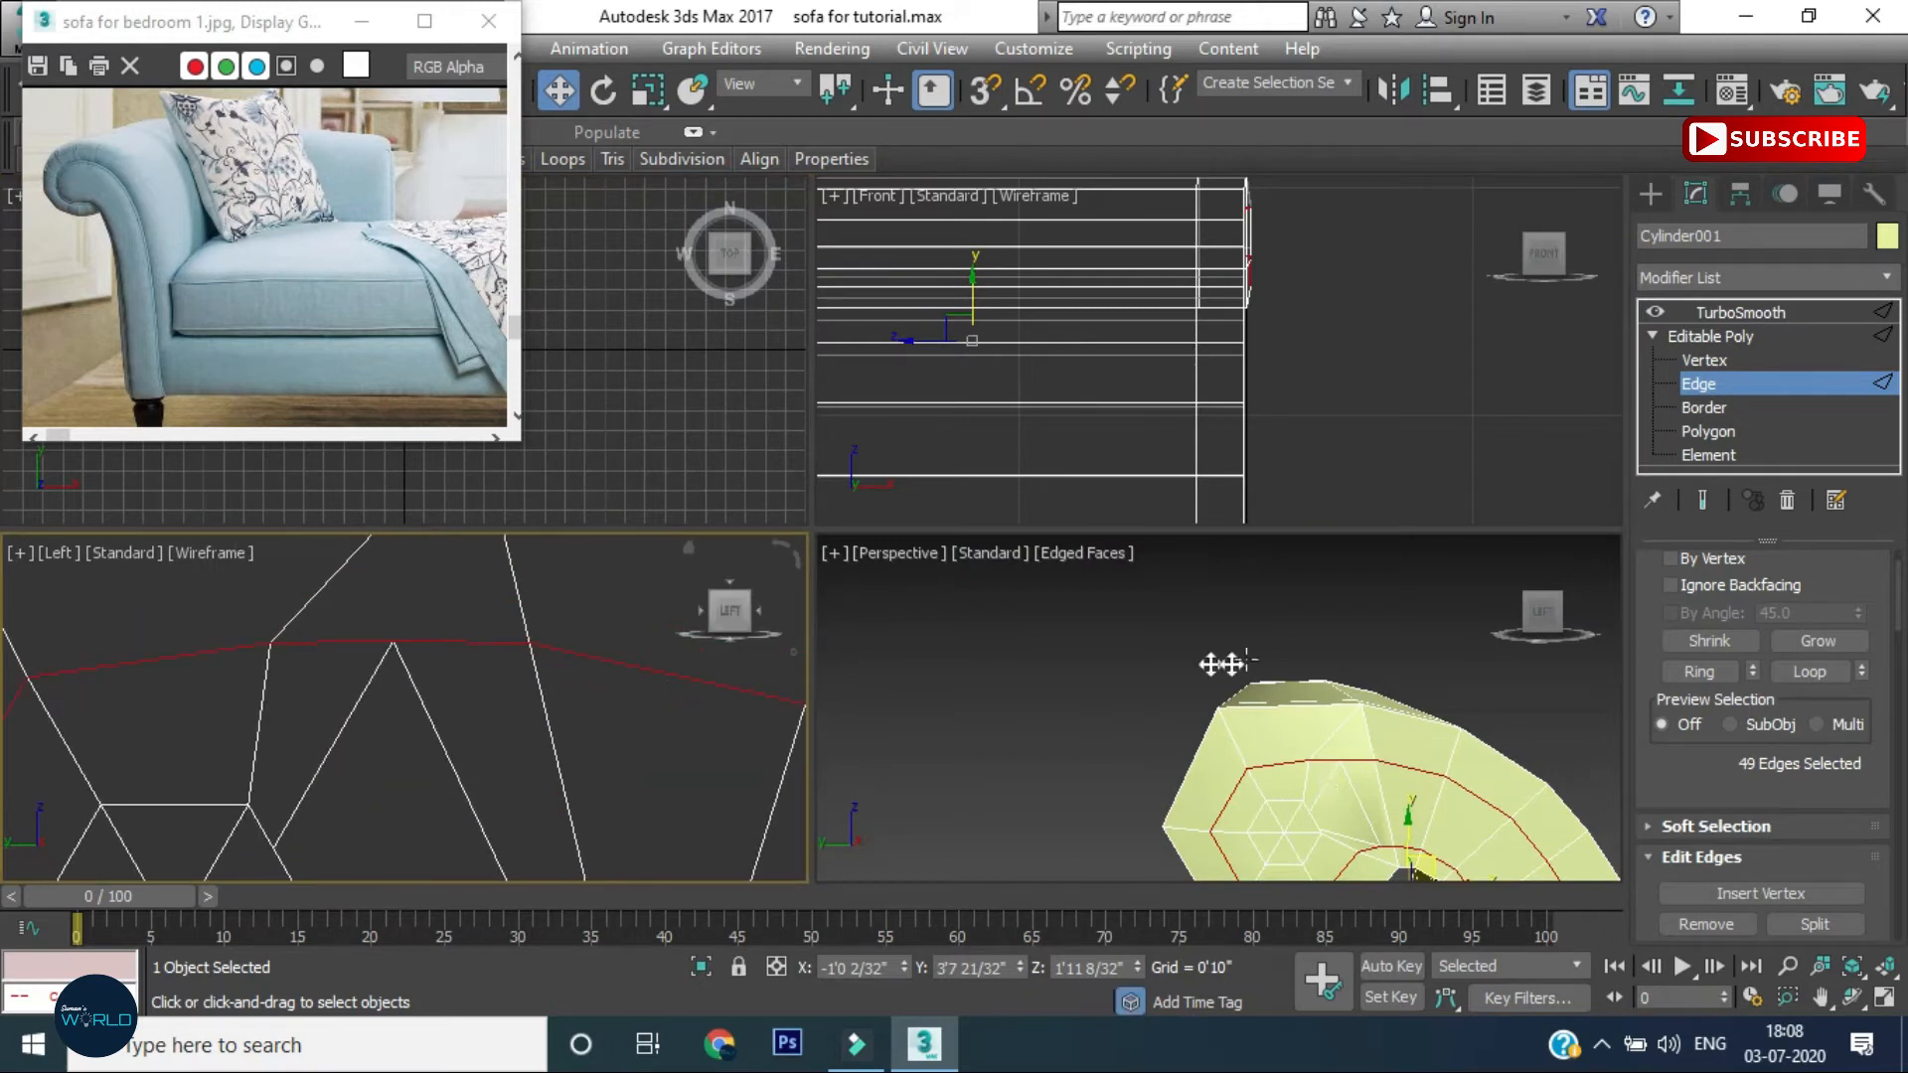
{"action": "scroll", "coordinate": [1222, 664], "scroll_direction": "down", "scroll_amount": 3}
{"action": "key", "text": "alt+w"}
{"action": "right_click", "coordinate": [1040, 489]}
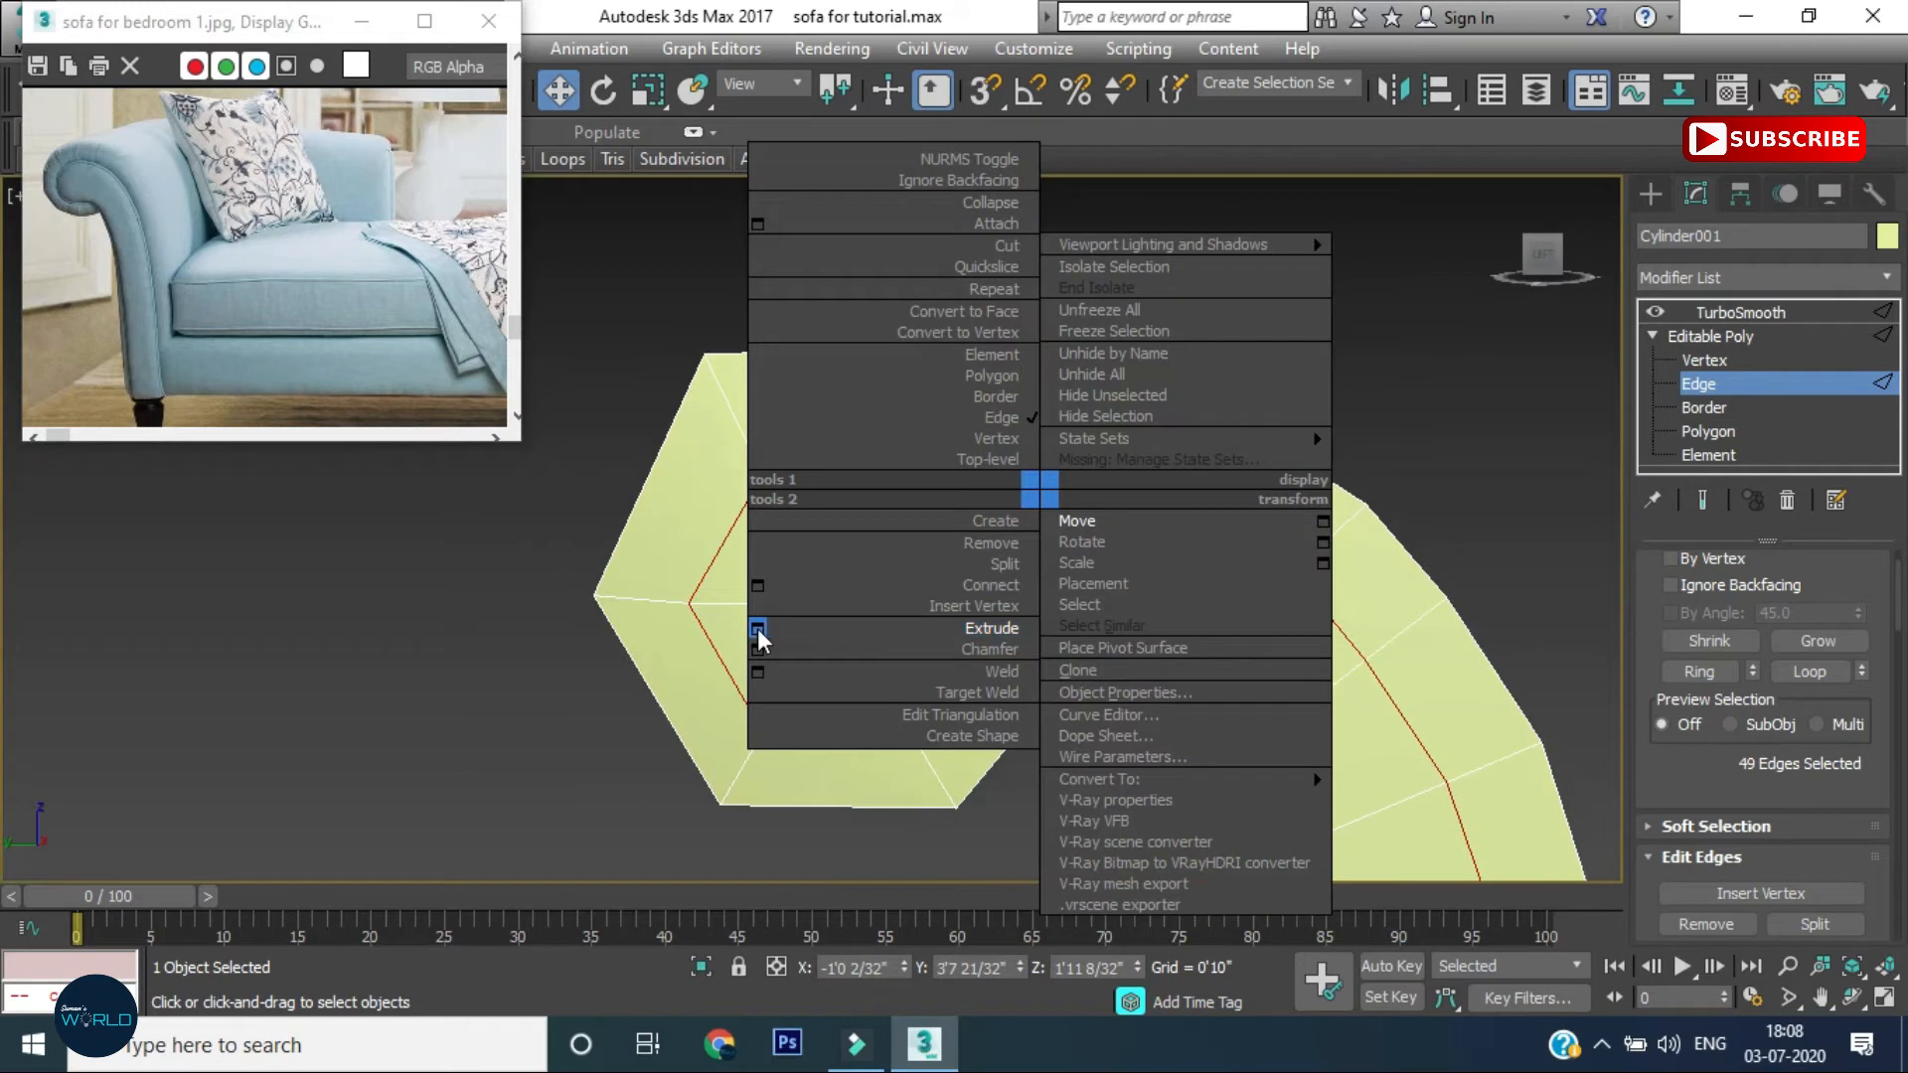
{"action": "left_click", "coordinate": [857, 623]}
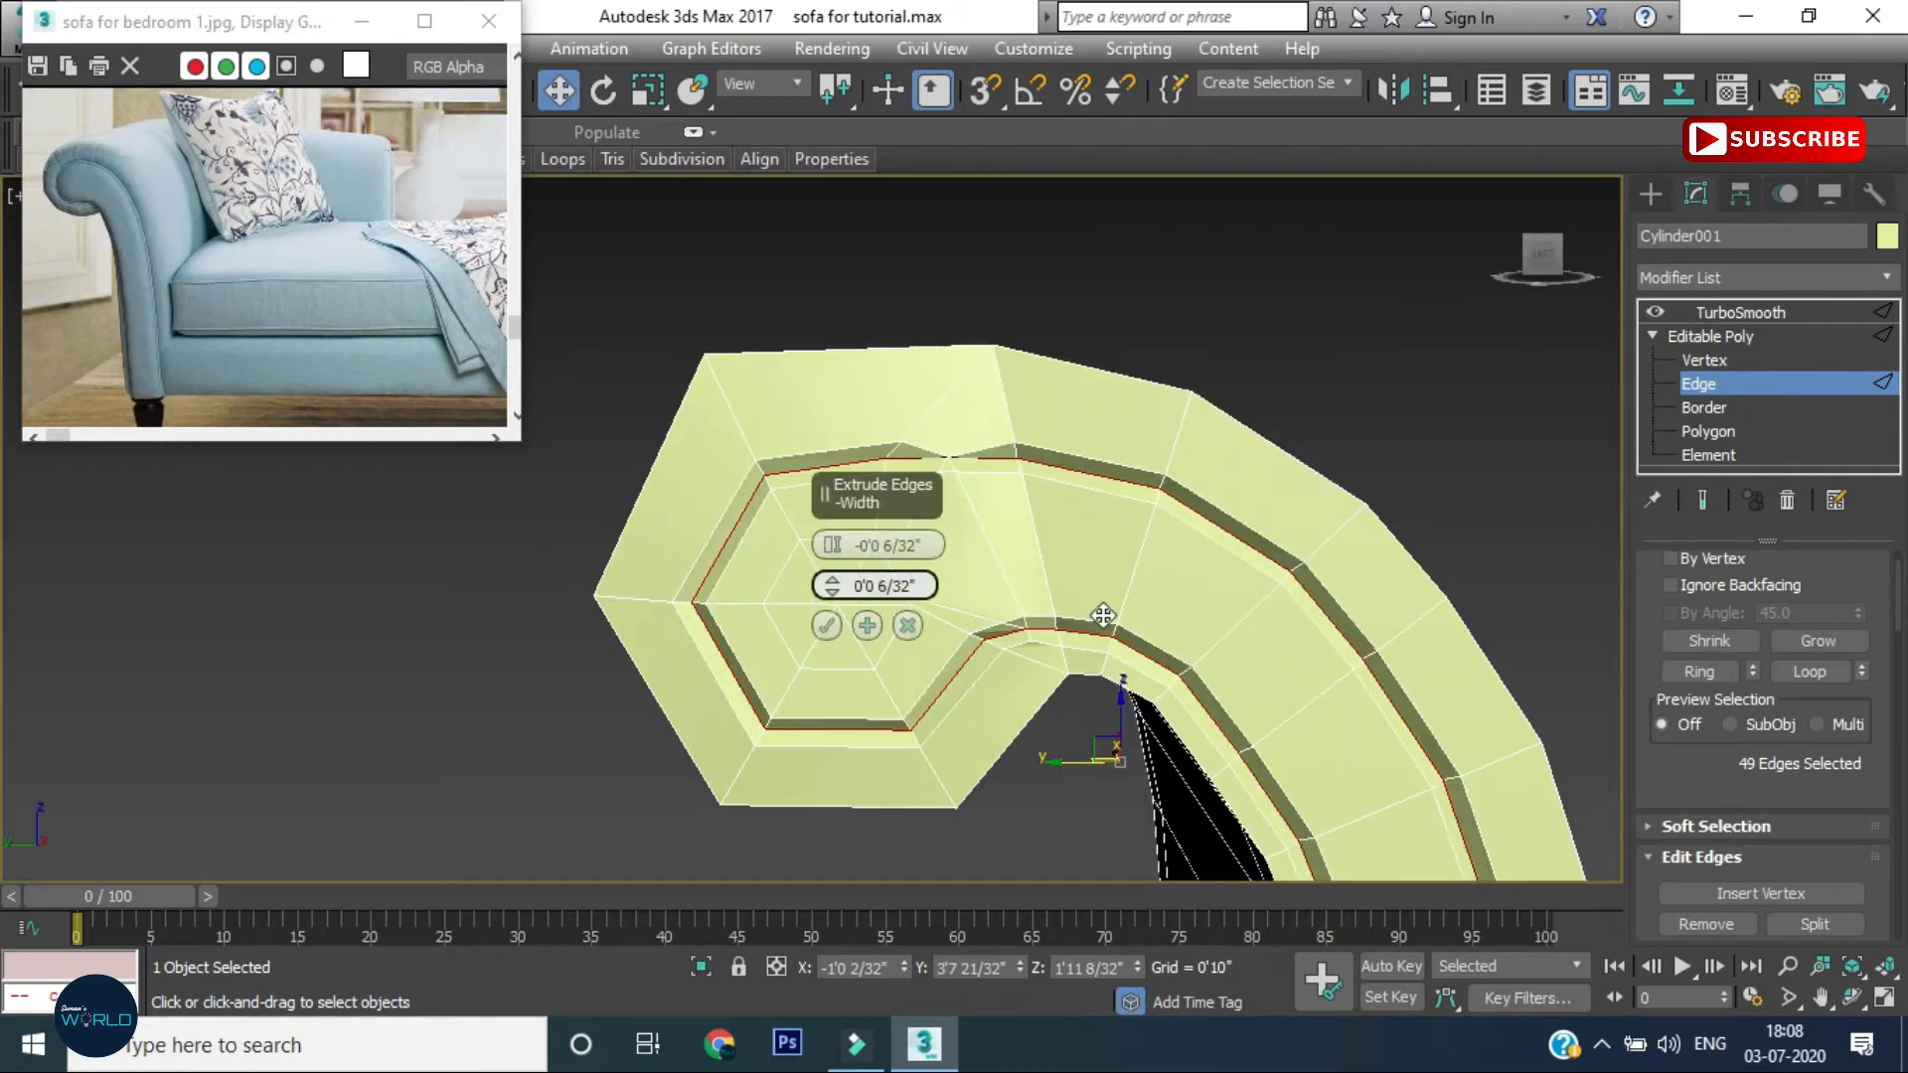
{"action": "type", "text": "9"}
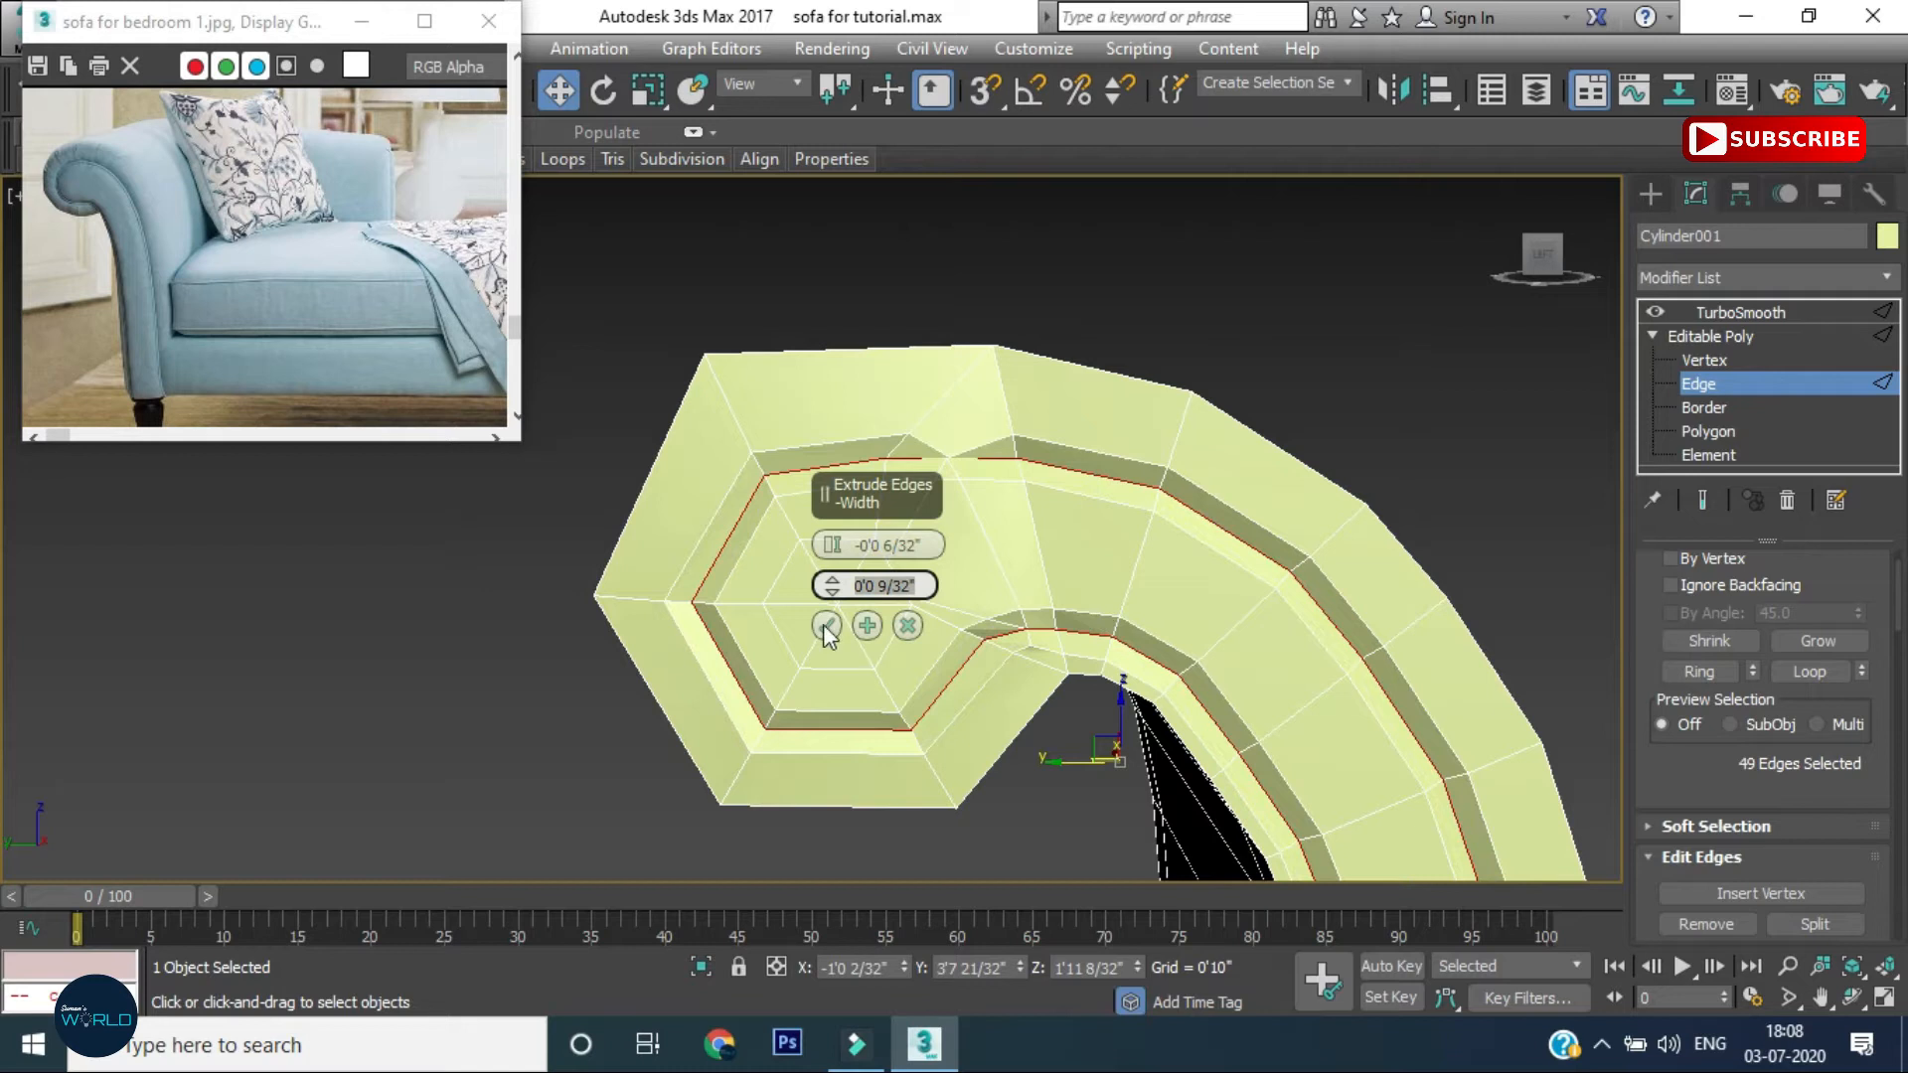
{"action": "left_click", "coordinate": [824, 625]}
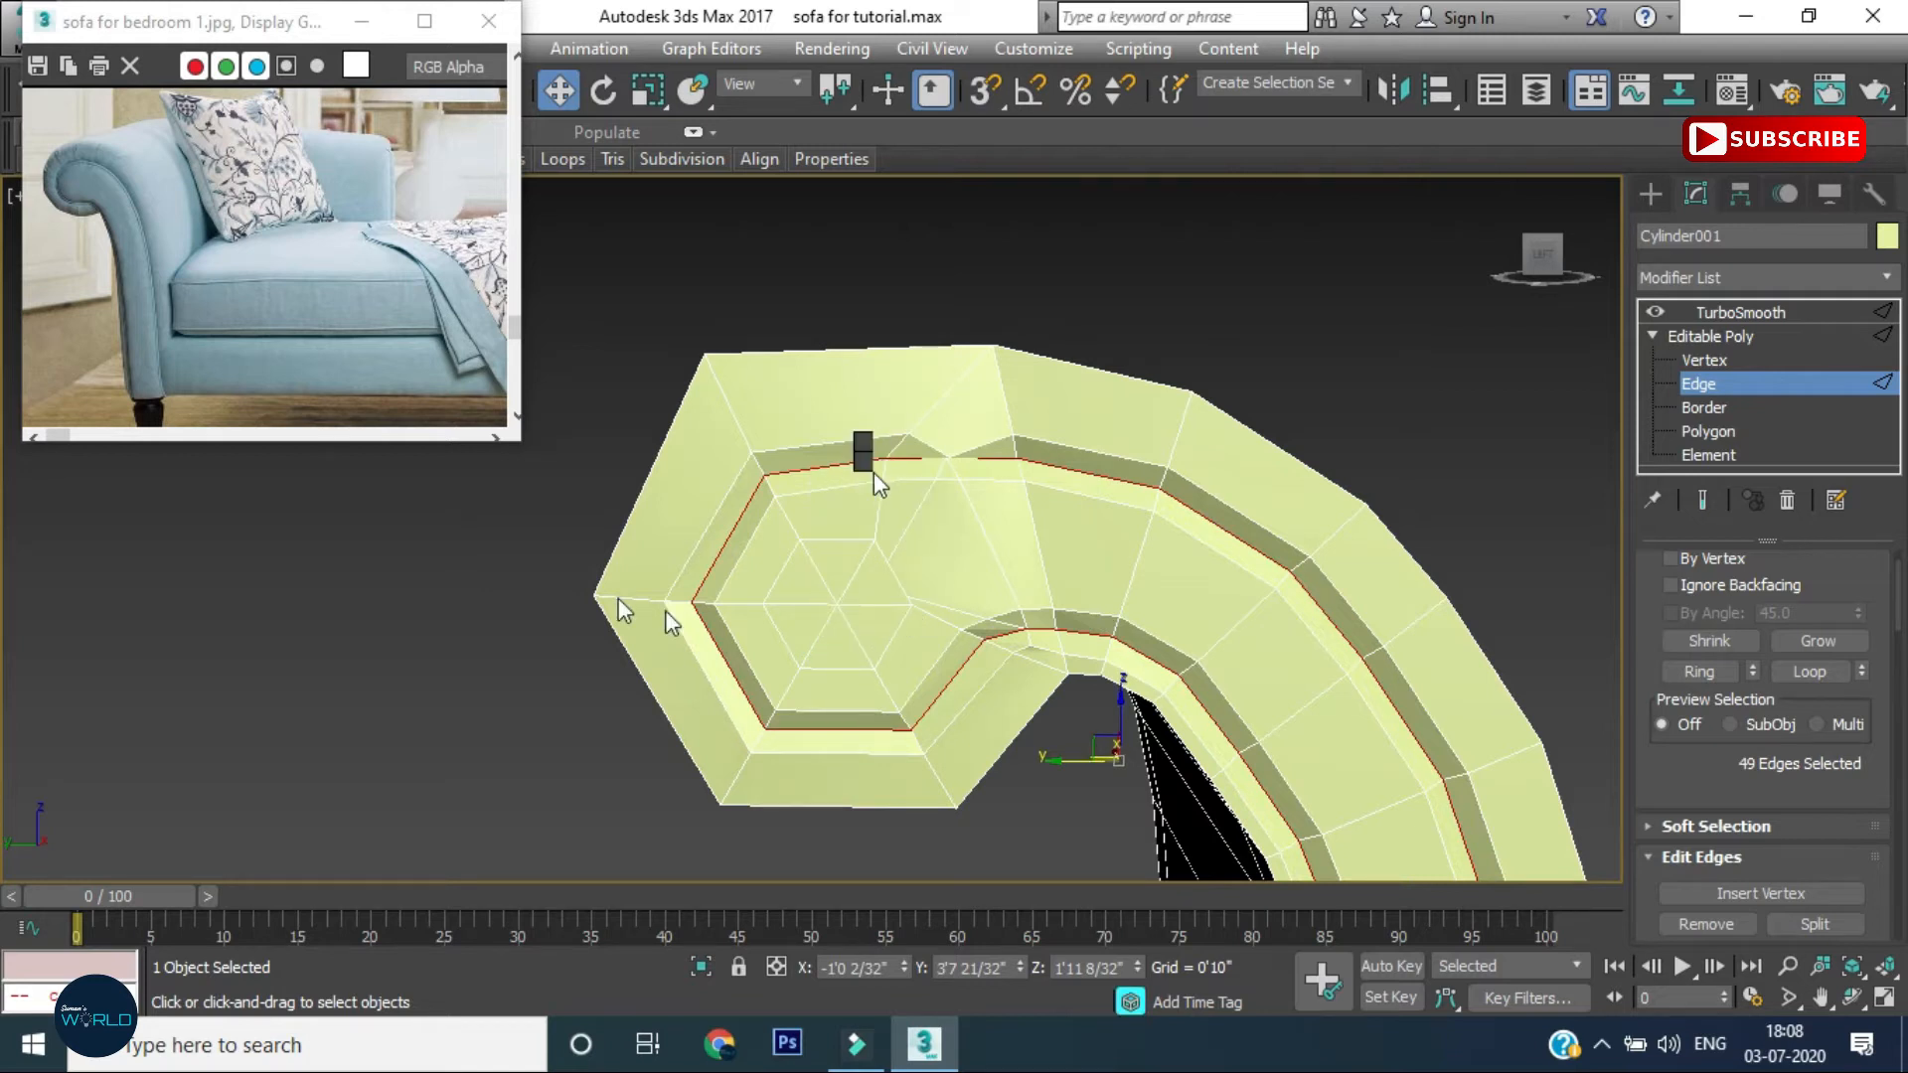
Extrude the groove's center edges back outward with a height of 0'0 6/32" and a narrower width to form the piping
{"action": "key", "text": "shift+e"}
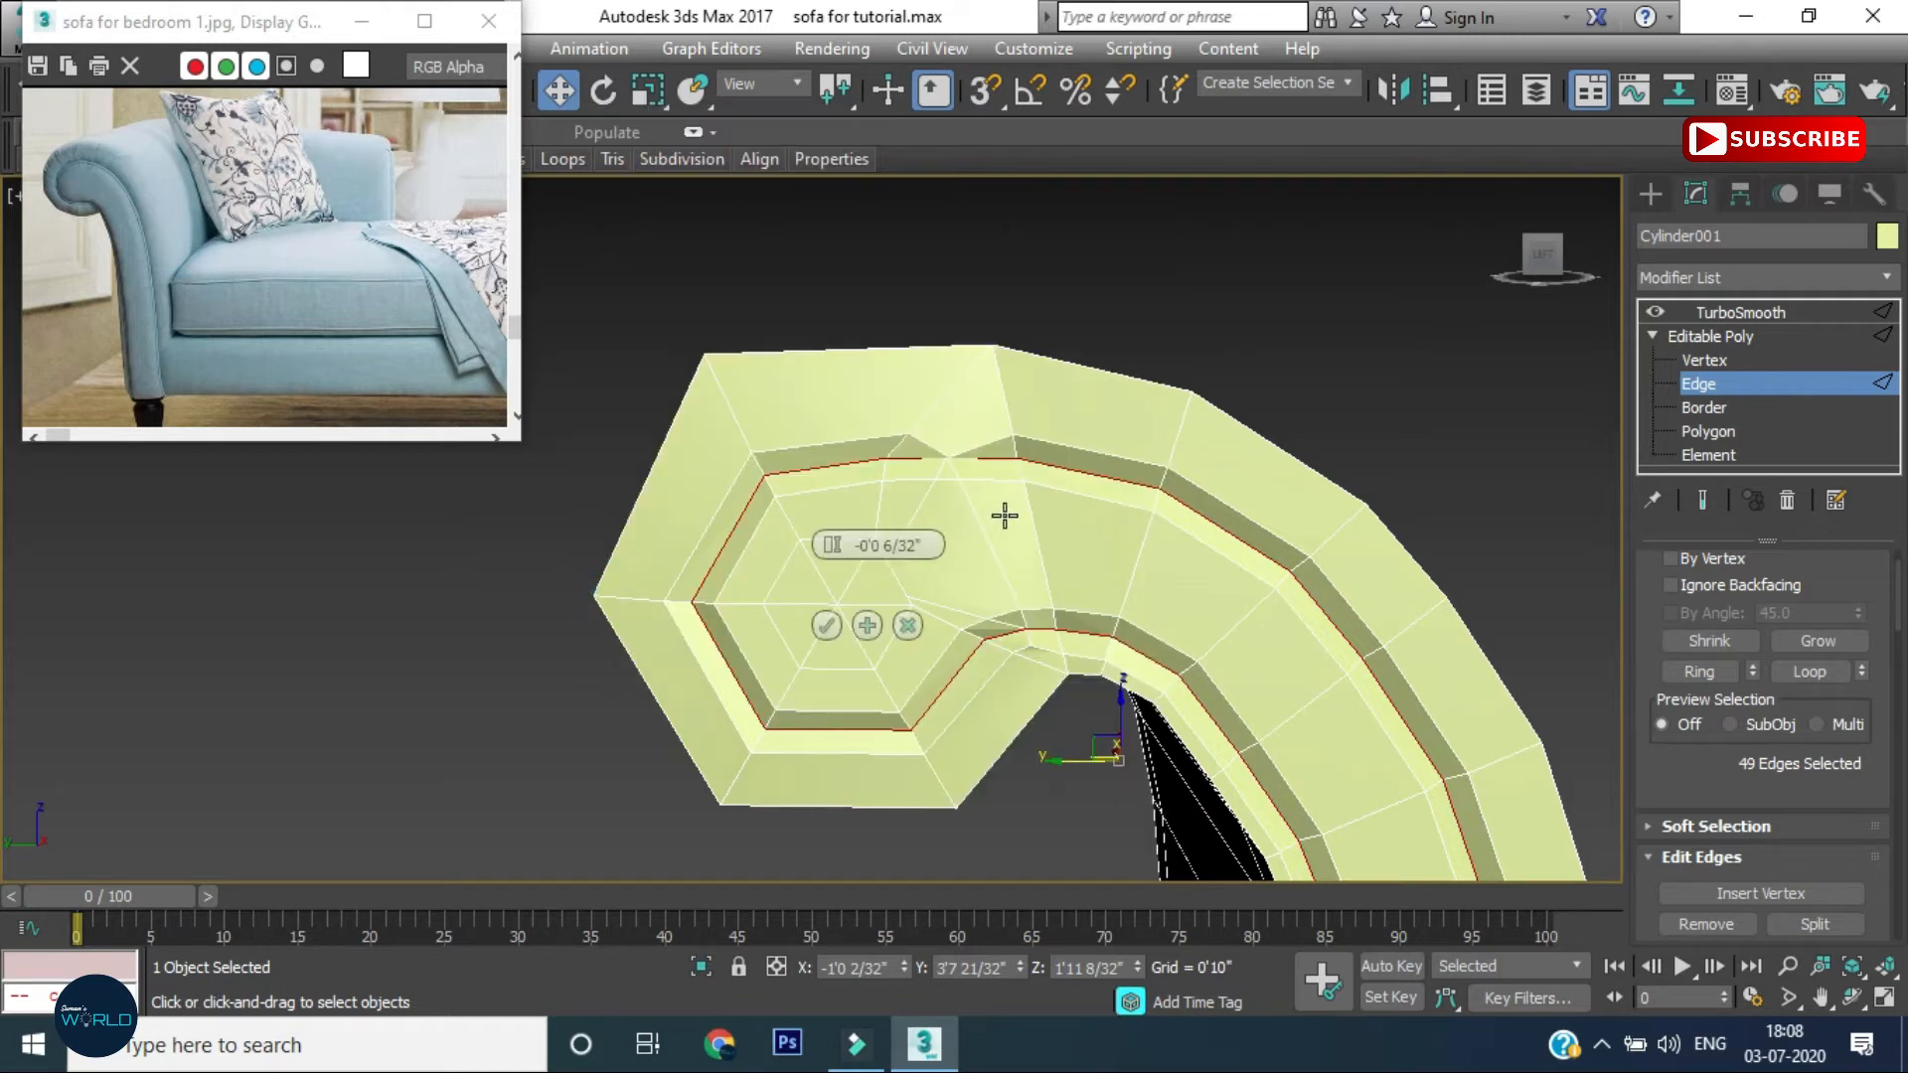
{"action": "left_click", "coordinate": [856, 546]}
{"action": "key", "text": "BackSpace"}
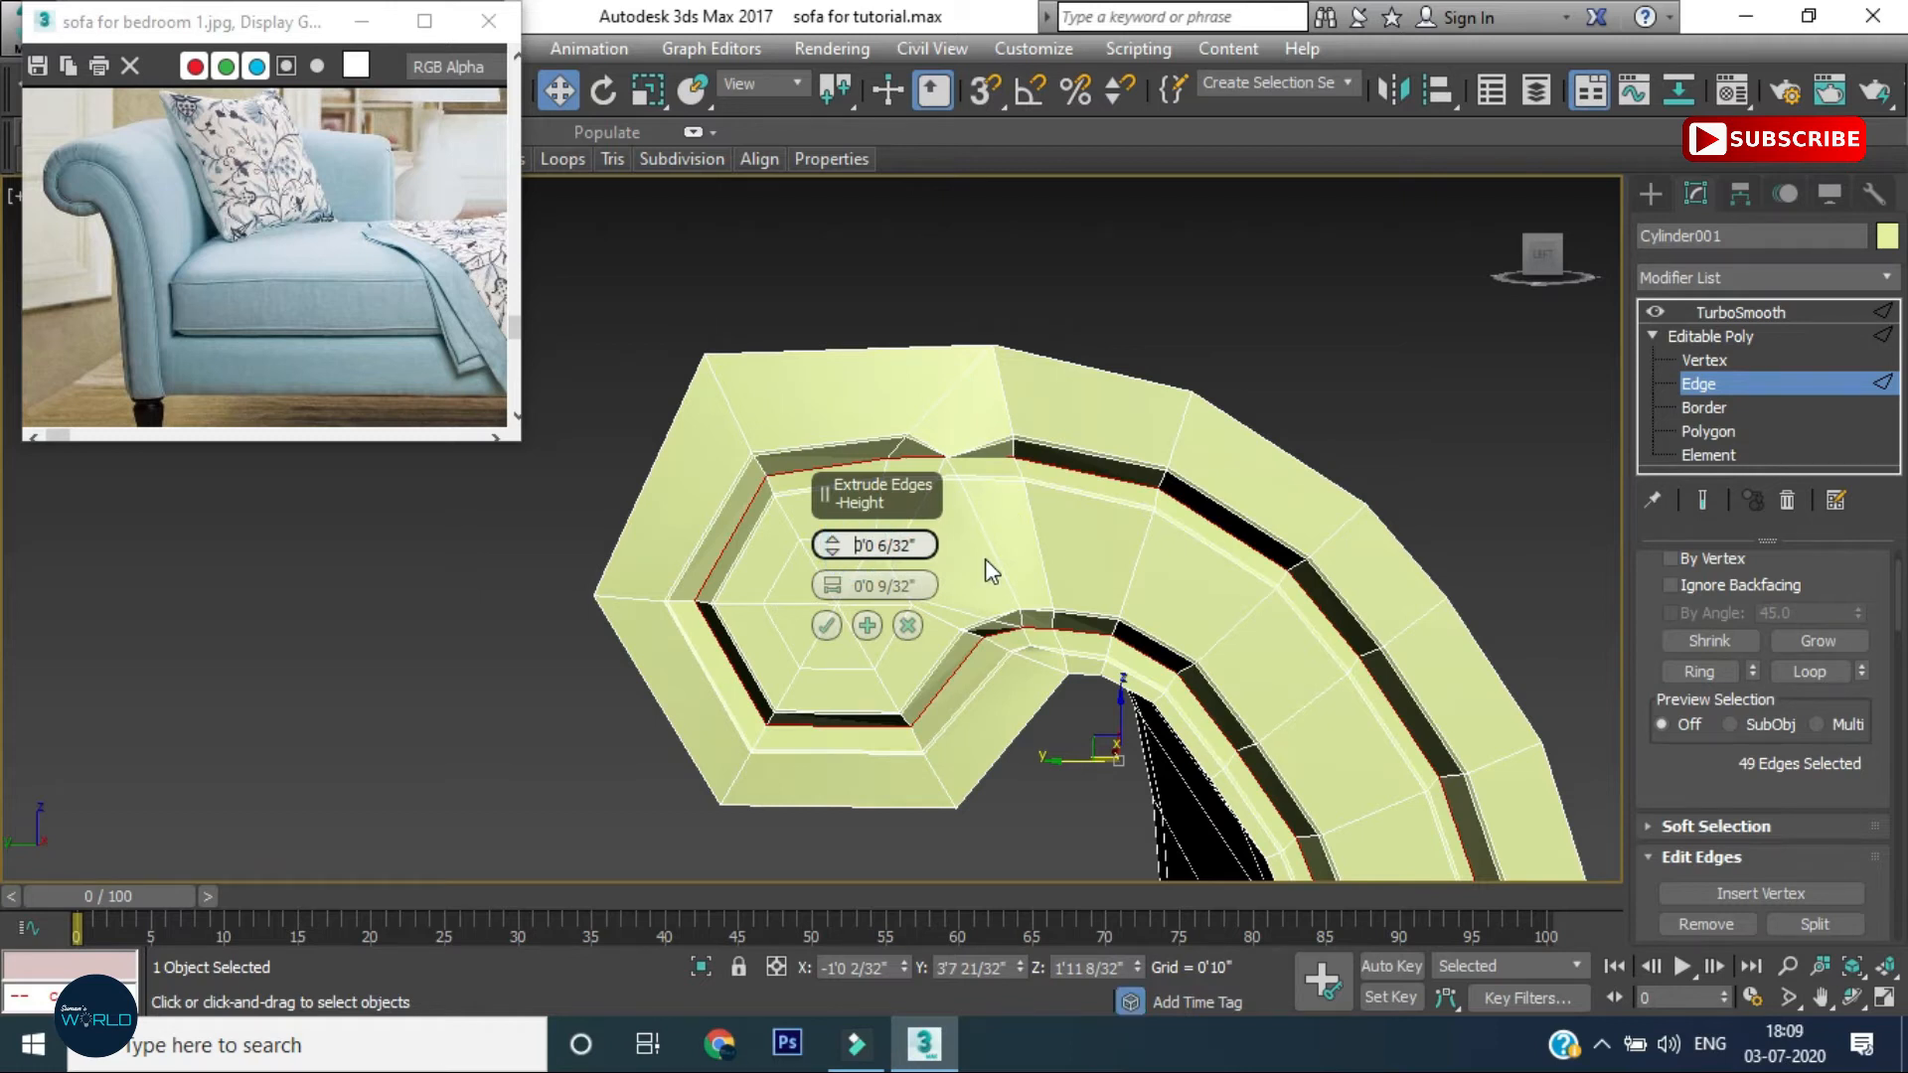
{"action": "key", "text": "Return"}
{"action": "left_click", "coordinate": [889, 586]}
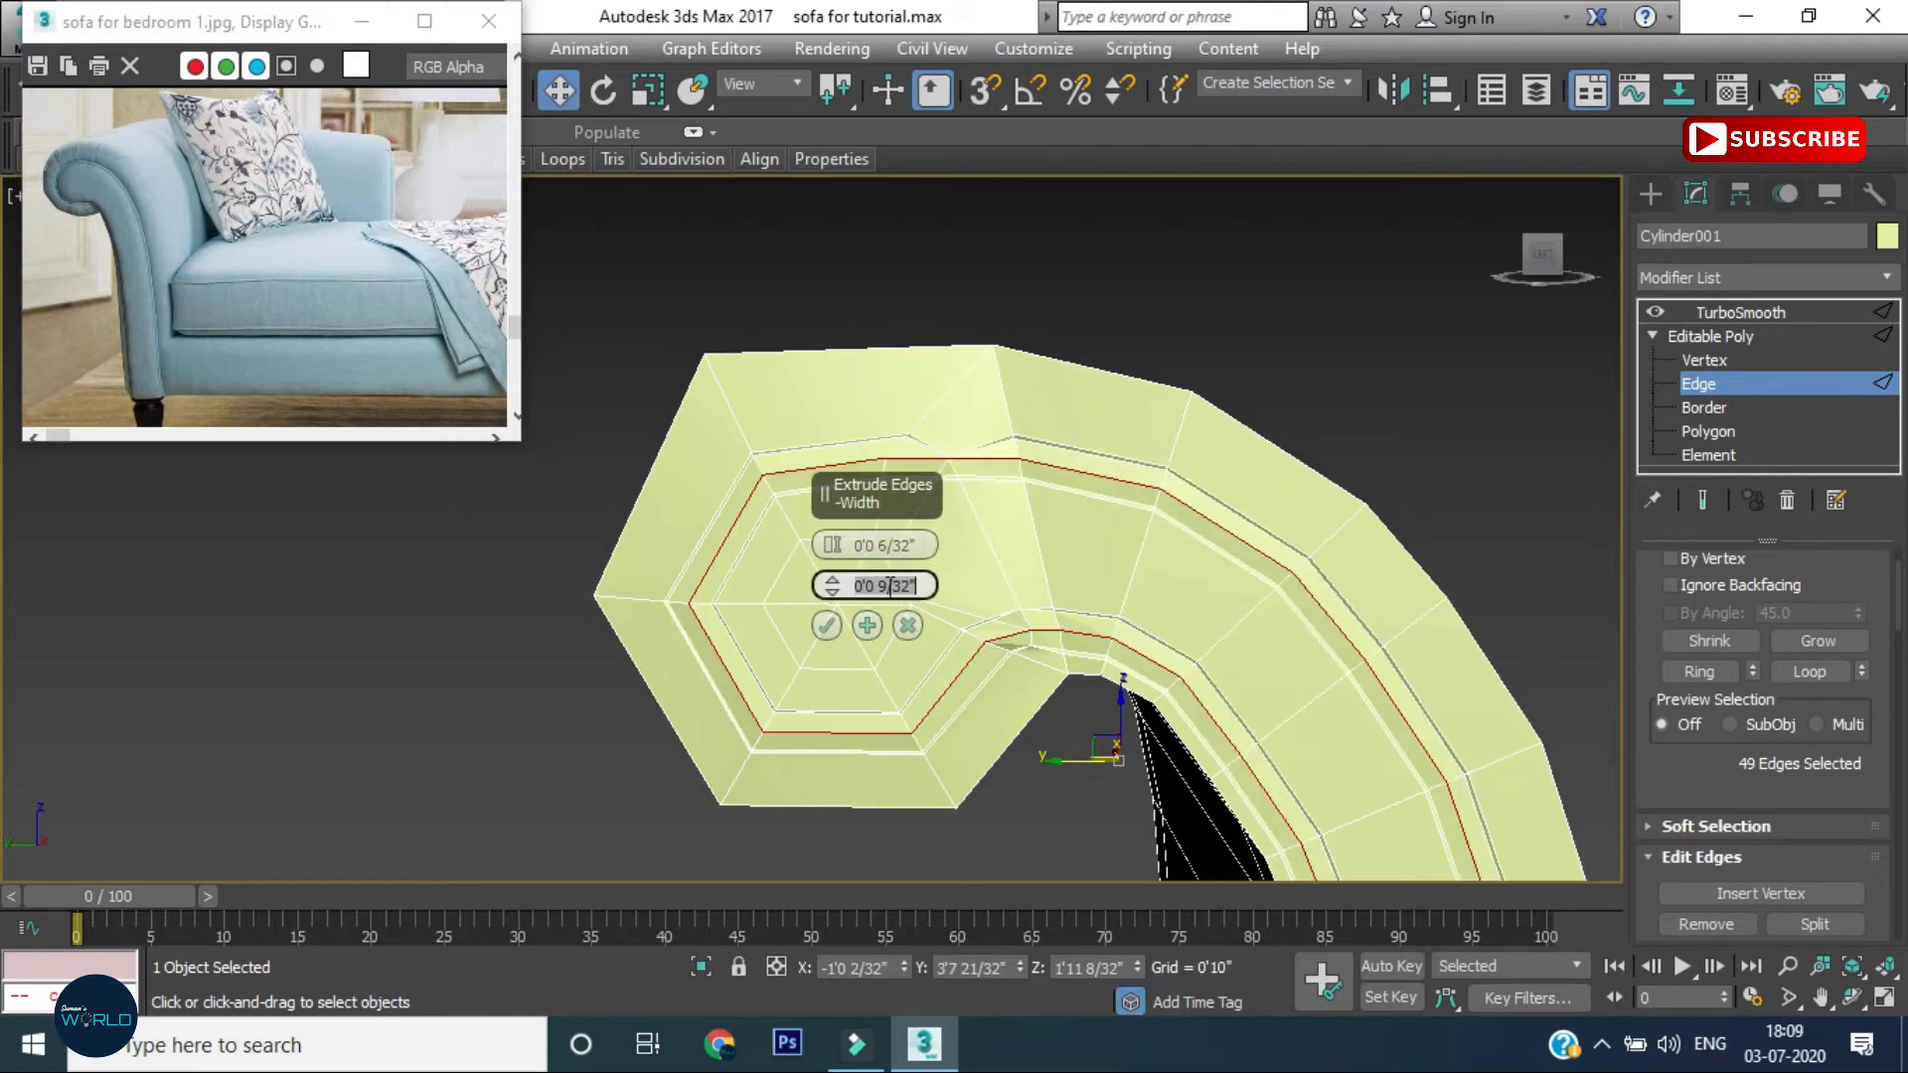
{"action": "scroll", "coordinate": [780, 507], "scroll_direction": "up", "scroll_amount": 4}
{"action": "left_click", "coordinate": [826, 625]}
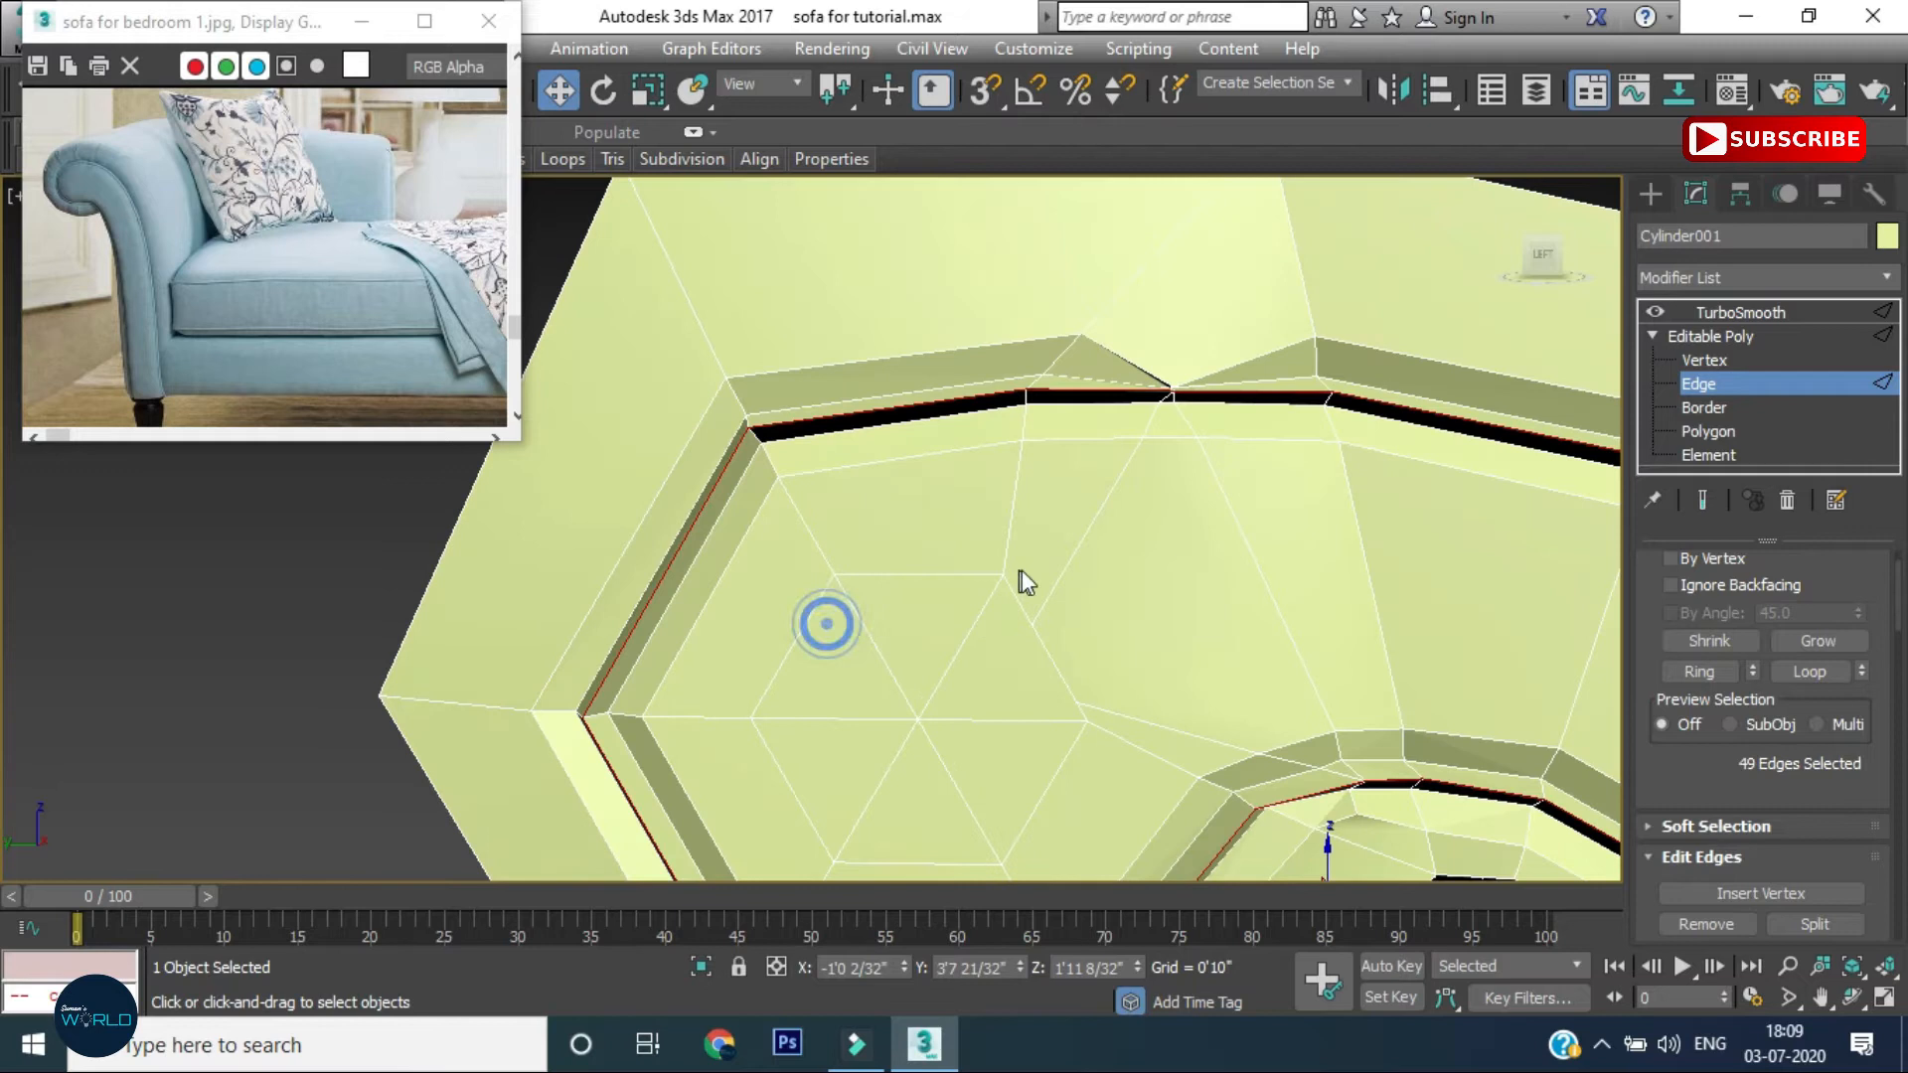
Move the pinched vertices at the groove's upper junction to even out the seam, and preview the arm with TurboSmooth
{"action": "scroll", "coordinate": [1193, 328], "scroll_direction": "up", "scroll_amount": 6}
{"action": "left_click", "coordinate": [1707, 361]}
{"action": "scroll", "coordinate": [1026, 596], "scroll_direction": "up", "scroll_amount": 4}
{"action": "scroll", "coordinate": [1027, 507], "scroll_direction": "down", "scroll_amount": 2}
{"action": "left_click_drag", "start_coordinate": [986, 447], "coordinate": [1037, 273]}
{"action": "scroll", "coordinate": [1024, 298], "scroll_direction": "down", "scroll_amount": 2}
{"action": "left_click_drag", "start_coordinate": [974, 510], "coordinate": [997, 530]}
{"action": "left_click_drag", "start_coordinate": [988, 464], "coordinate": [1017, 404]}
{"action": "left_click_drag", "start_coordinate": [989, 534], "coordinate": [1015, 554]}
{"action": "scroll", "coordinate": [1033, 491], "scroll_direction": "down", "scroll_amount": 6}
{"action": "middle_click_drag", "start_coordinate": [1038, 567], "coordinate": [986, 518]}
{"action": "middle_click_drag", "start_coordinate": [1215, 550], "coordinate": [1271, 547], "text": "alt"}
{"action": "left_click", "coordinate": [1739, 312]}
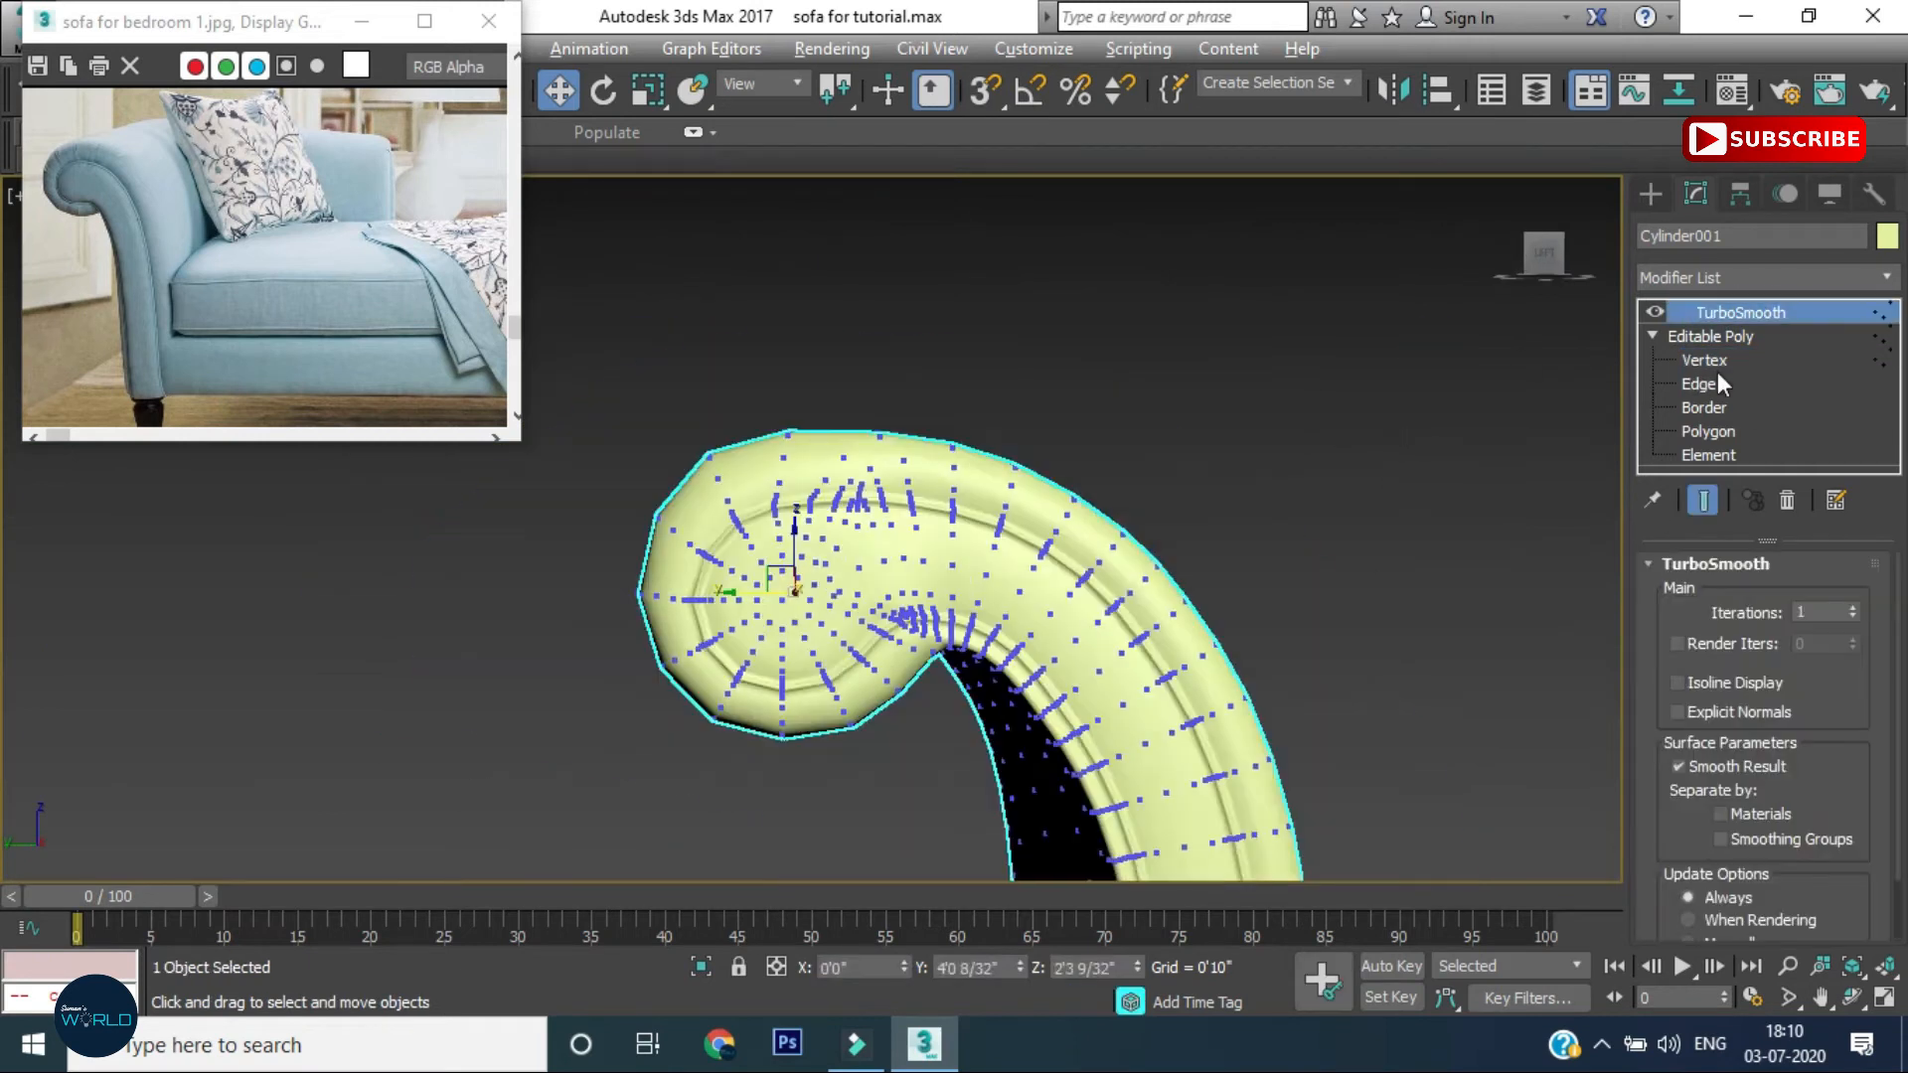
Select the edge loops running along both sides of the piping groove around the cap and panel
{"action": "left_click", "coordinate": [1717, 365]}
{"action": "left_click", "coordinate": [1690, 384]}
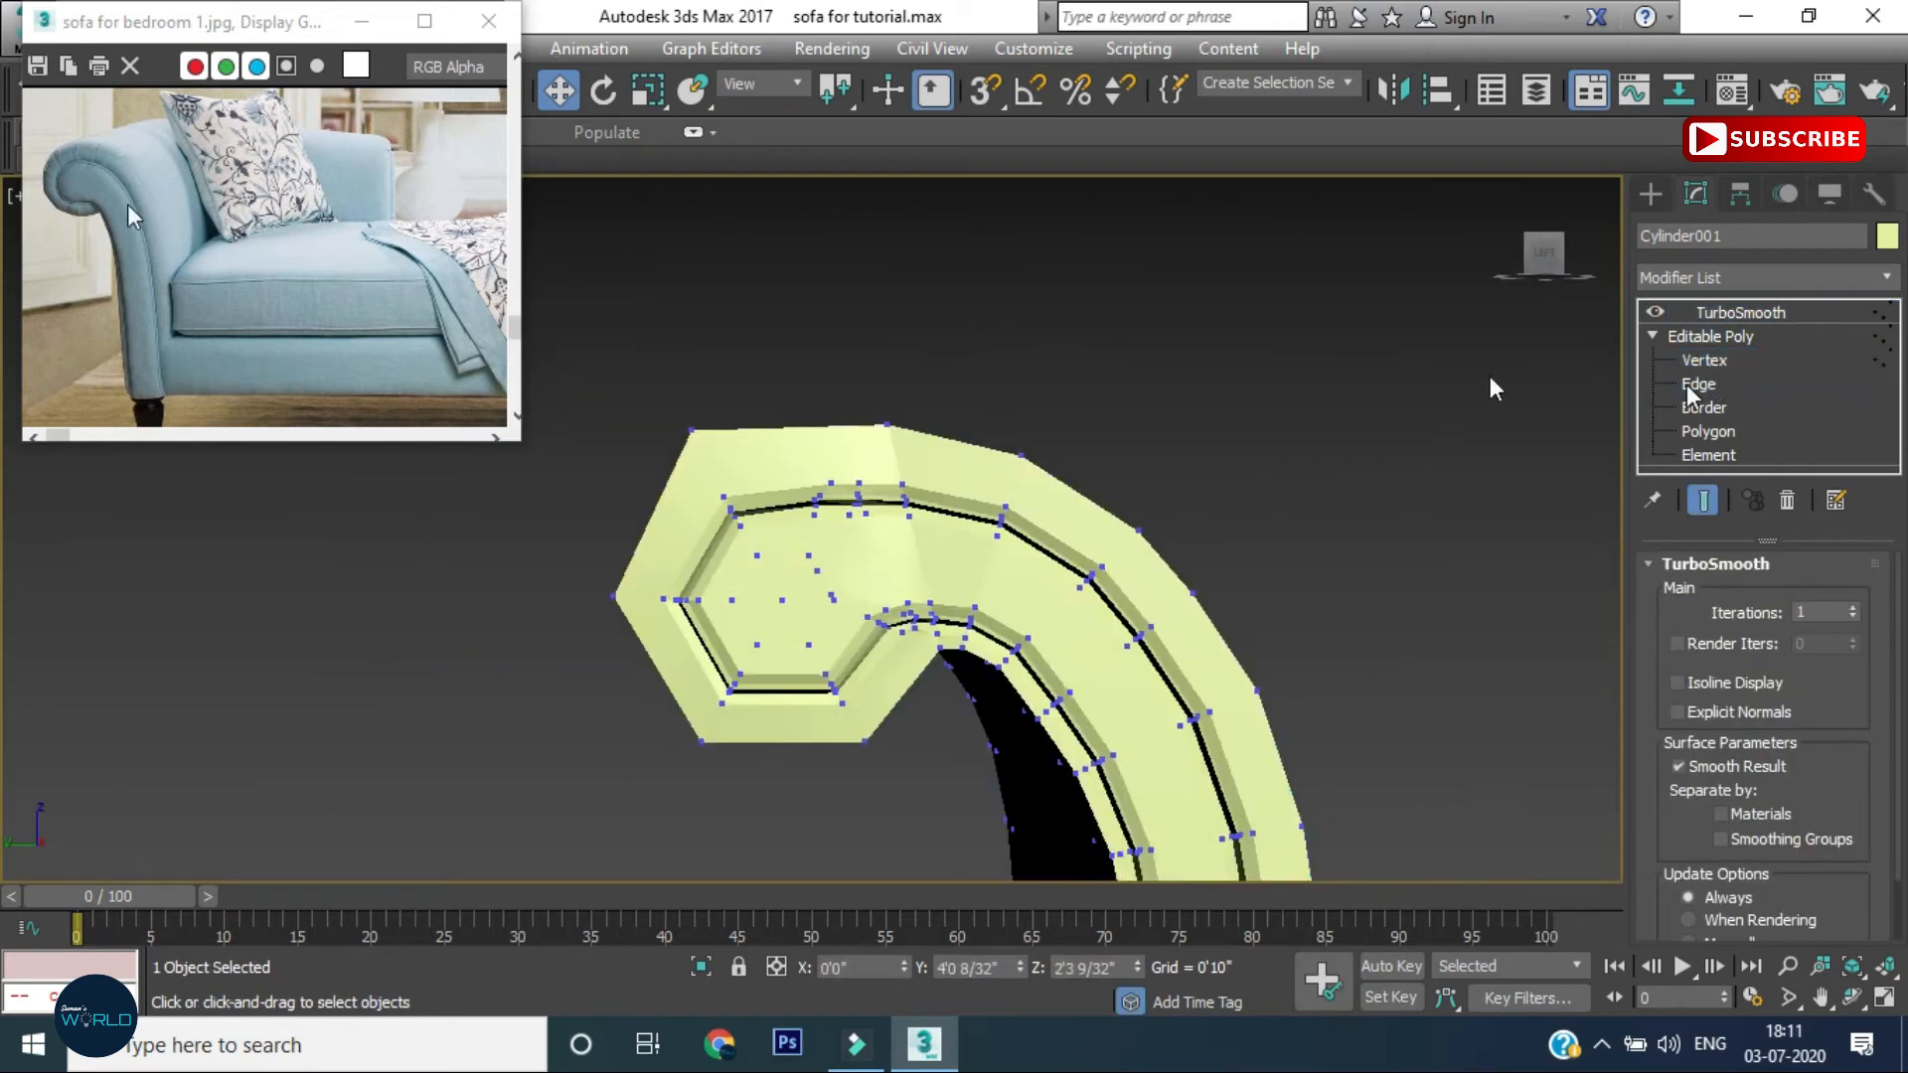
{"action": "scroll", "coordinate": [875, 506], "scroll_direction": "up", "scroll_amount": 8}
{"action": "left_click", "coordinate": [642, 652]}
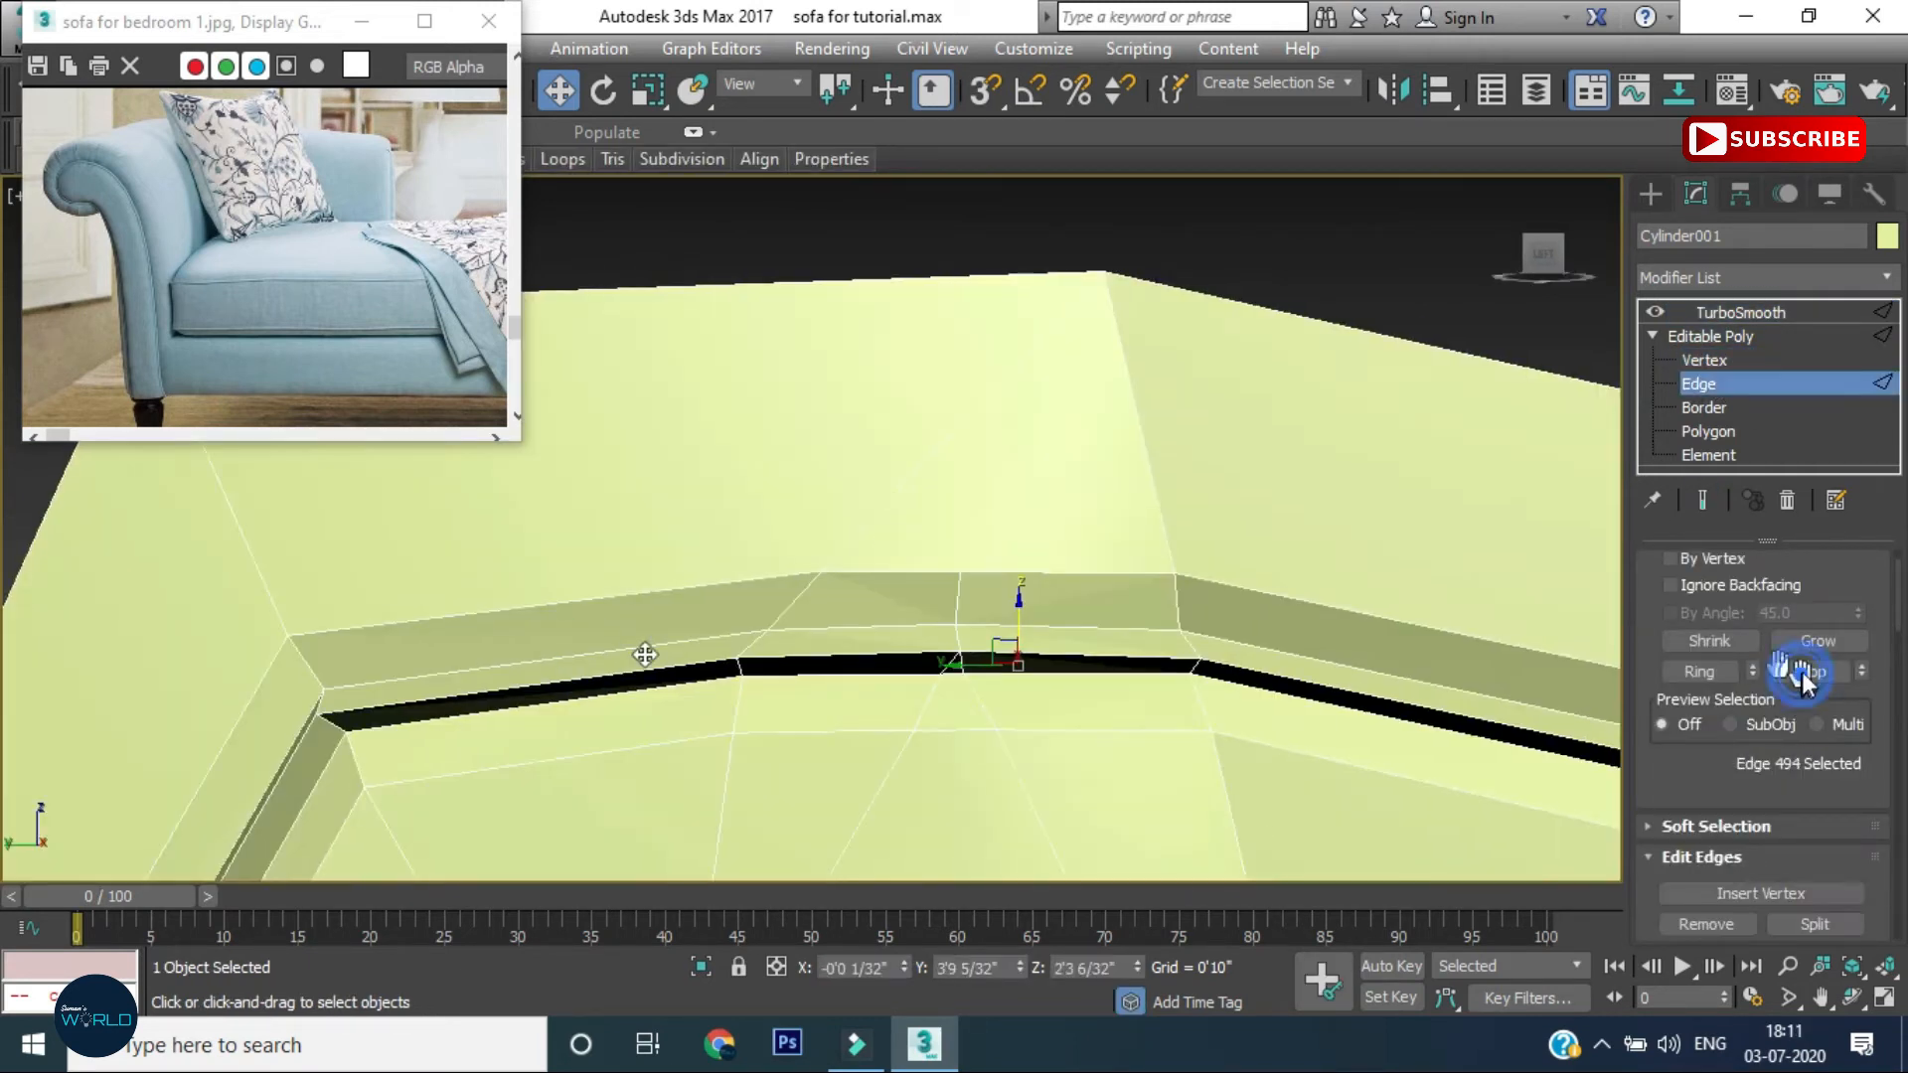
{"action": "left_click", "coordinate": [1803, 672]}
{"action": "scroll", "coordinate": [960, 298], "scroll_direction": "down", "scroll_amount": 6}
{"action": "middle_click_drag", "start_coordinate": [959, 288], "coordinate": [974, 343]}
{"action": "scroll", "coordinate": [936, 568], "scroll_direction": "up", "scroll_amount": 6}
{"action": "left_click", "coordinate": [632, 485], "text": "ctrl"}
{"action": "right_click", "coordinate": [628, 483]}
{"action": "left_click", "coordinate": [1804, 671]}
{"action": "scroll", "coordinate": [1401, 641], "scroll_direction": "down", "scroll_amount": 6}
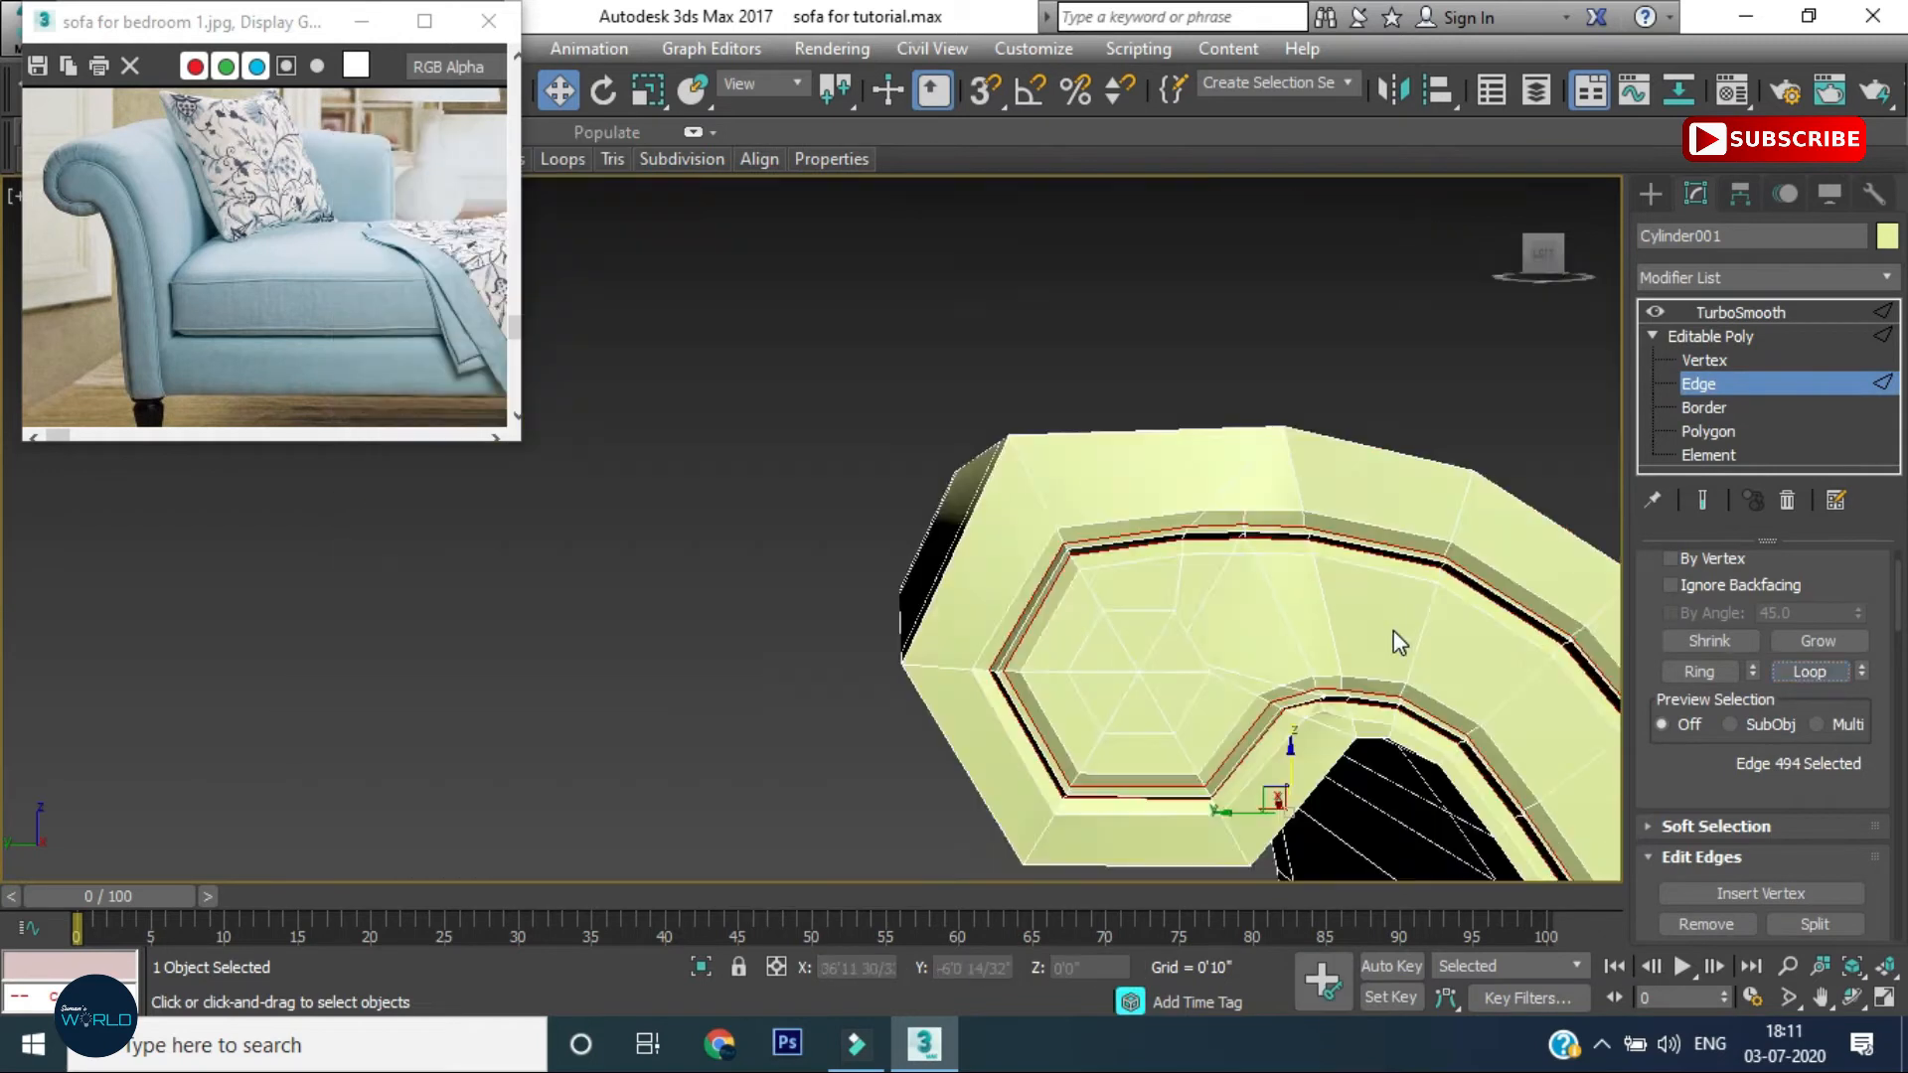
Extrude the selected groove edge loops with the height set to 0'0 5/32"
{"action": "scroll", "coordinate": [1431, 643], "scroll_direction": "up", "scroll_amount": 6}
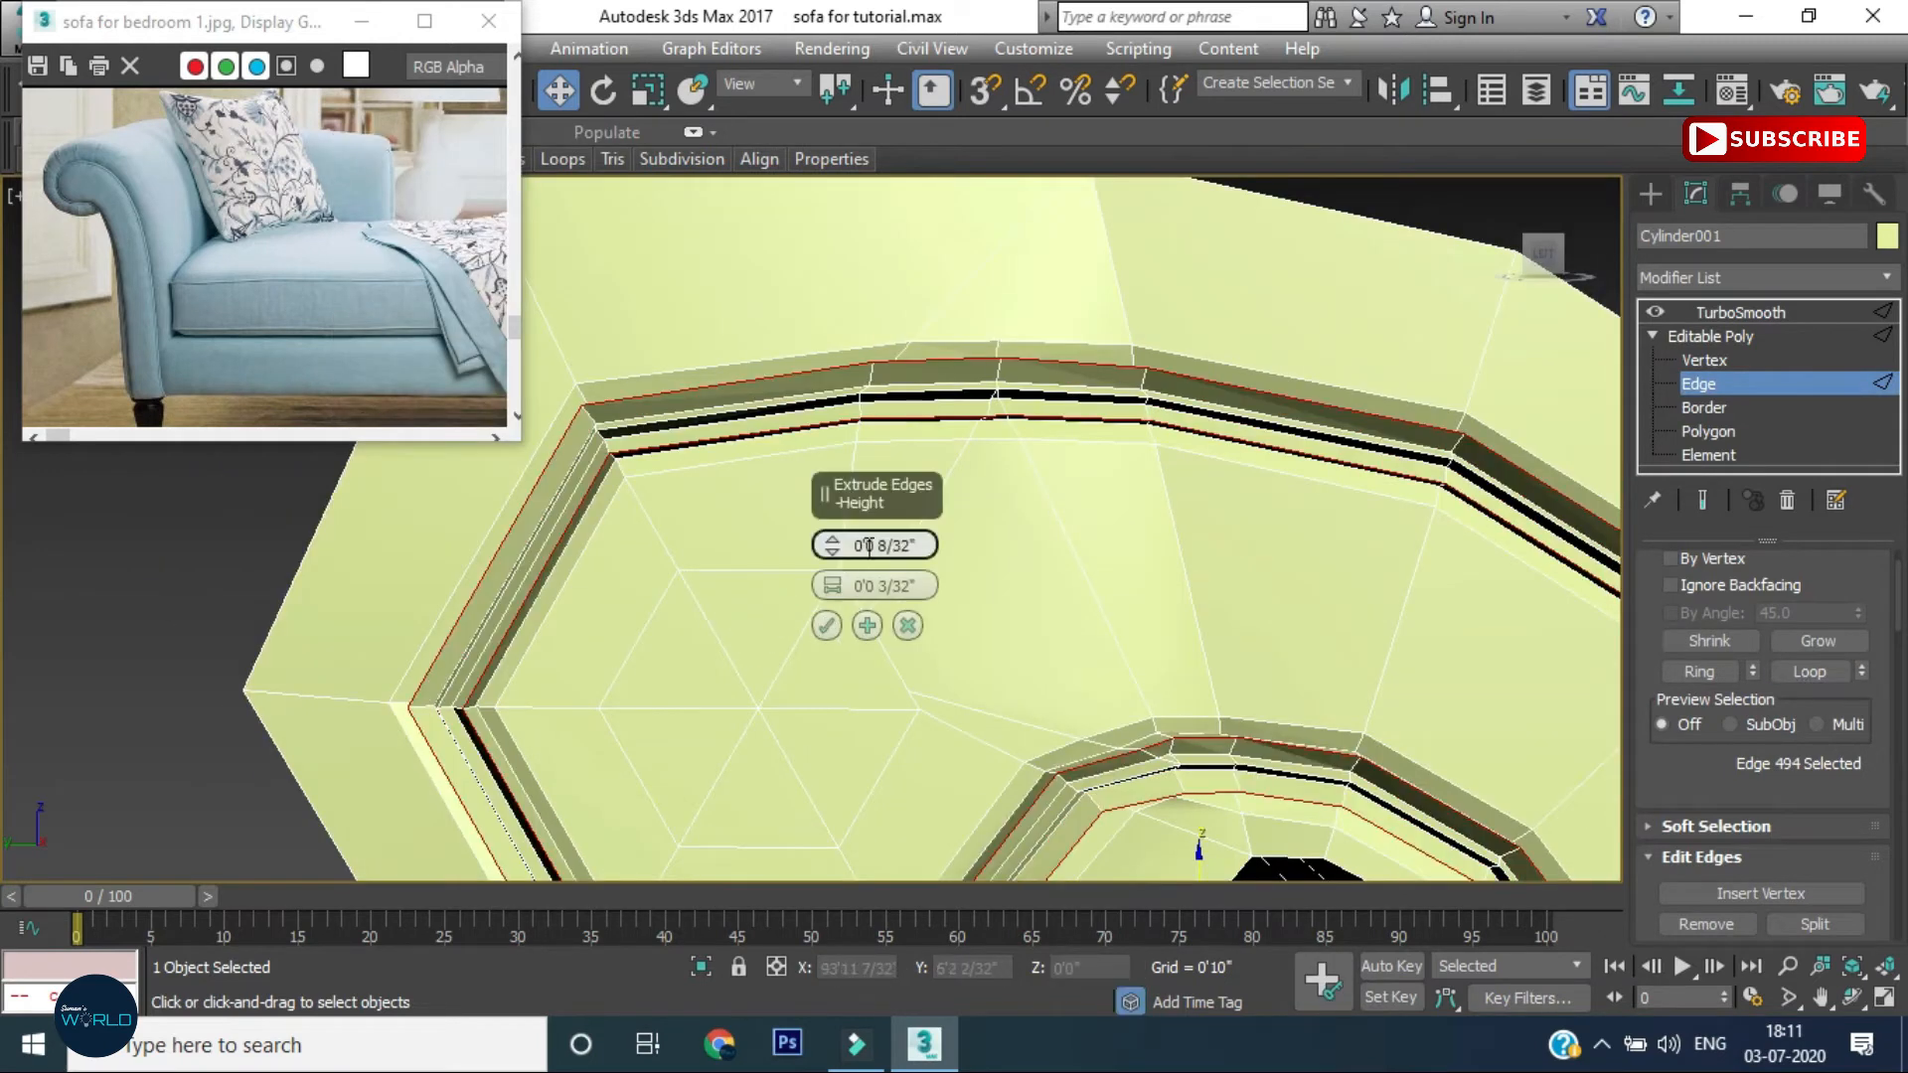
{"action": "key", "text": "BackSpace"}
{"action": "type", "text": "6"}
{"action": "key", "text": "Return"}
{"action": "scroll", "coordinate": [576, 463], "scroll_direction": "up", "scroll_amount": 2}
{"action": "left_click", "coordinate": [892, 545]}
{"action": "key", "text": "BackSpace"}
{"action": "type", "text": "5"}
{"action": "key", "text": "Return"}
{"action": "left_click", "coordinate": [826, 625]}
Raise the TurboSmooth iterations and deselect the arm to inspect the smoothed piping seam
{"action": "left_click", "coordinate": [1707, 312]}
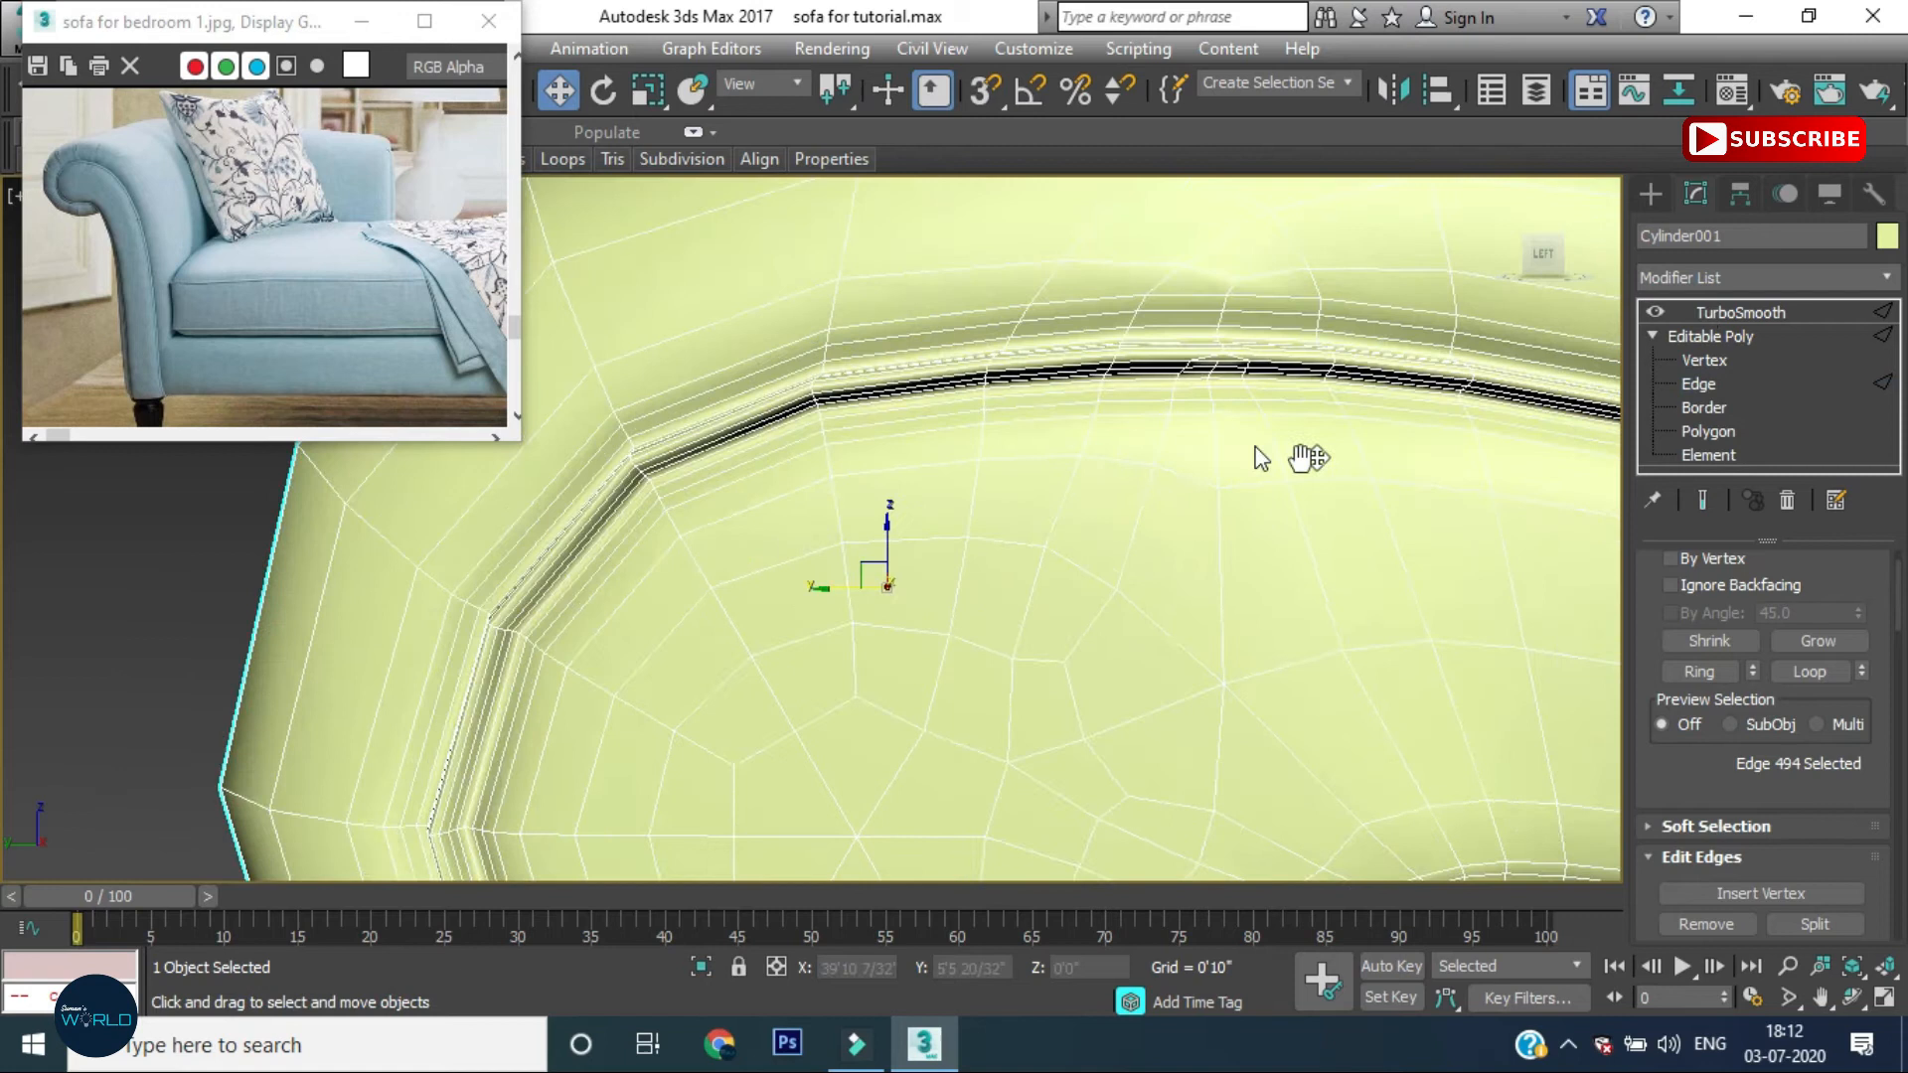
{"action": "scroll", "coordinate": [1277, 452], "scroll_direction": "down", "scroll_amount": 6}
{"action": "scroll", "coordinate": [1788, 596], "scroll_direction": "up", "scroll_amount": 2}
{"action": "left_click", "coordinate": [1851, 604]}
{"action": "scroll", "coordinate": [1252, 557], "scroll_direction": "down", "scroll_amount": 5}
{"action": "left_click", "coordinate": [1164, 564]}
{"action": "scroll", "coordinate": [826, 460], "scroll_direction": "up", "scroll_amount": 4}
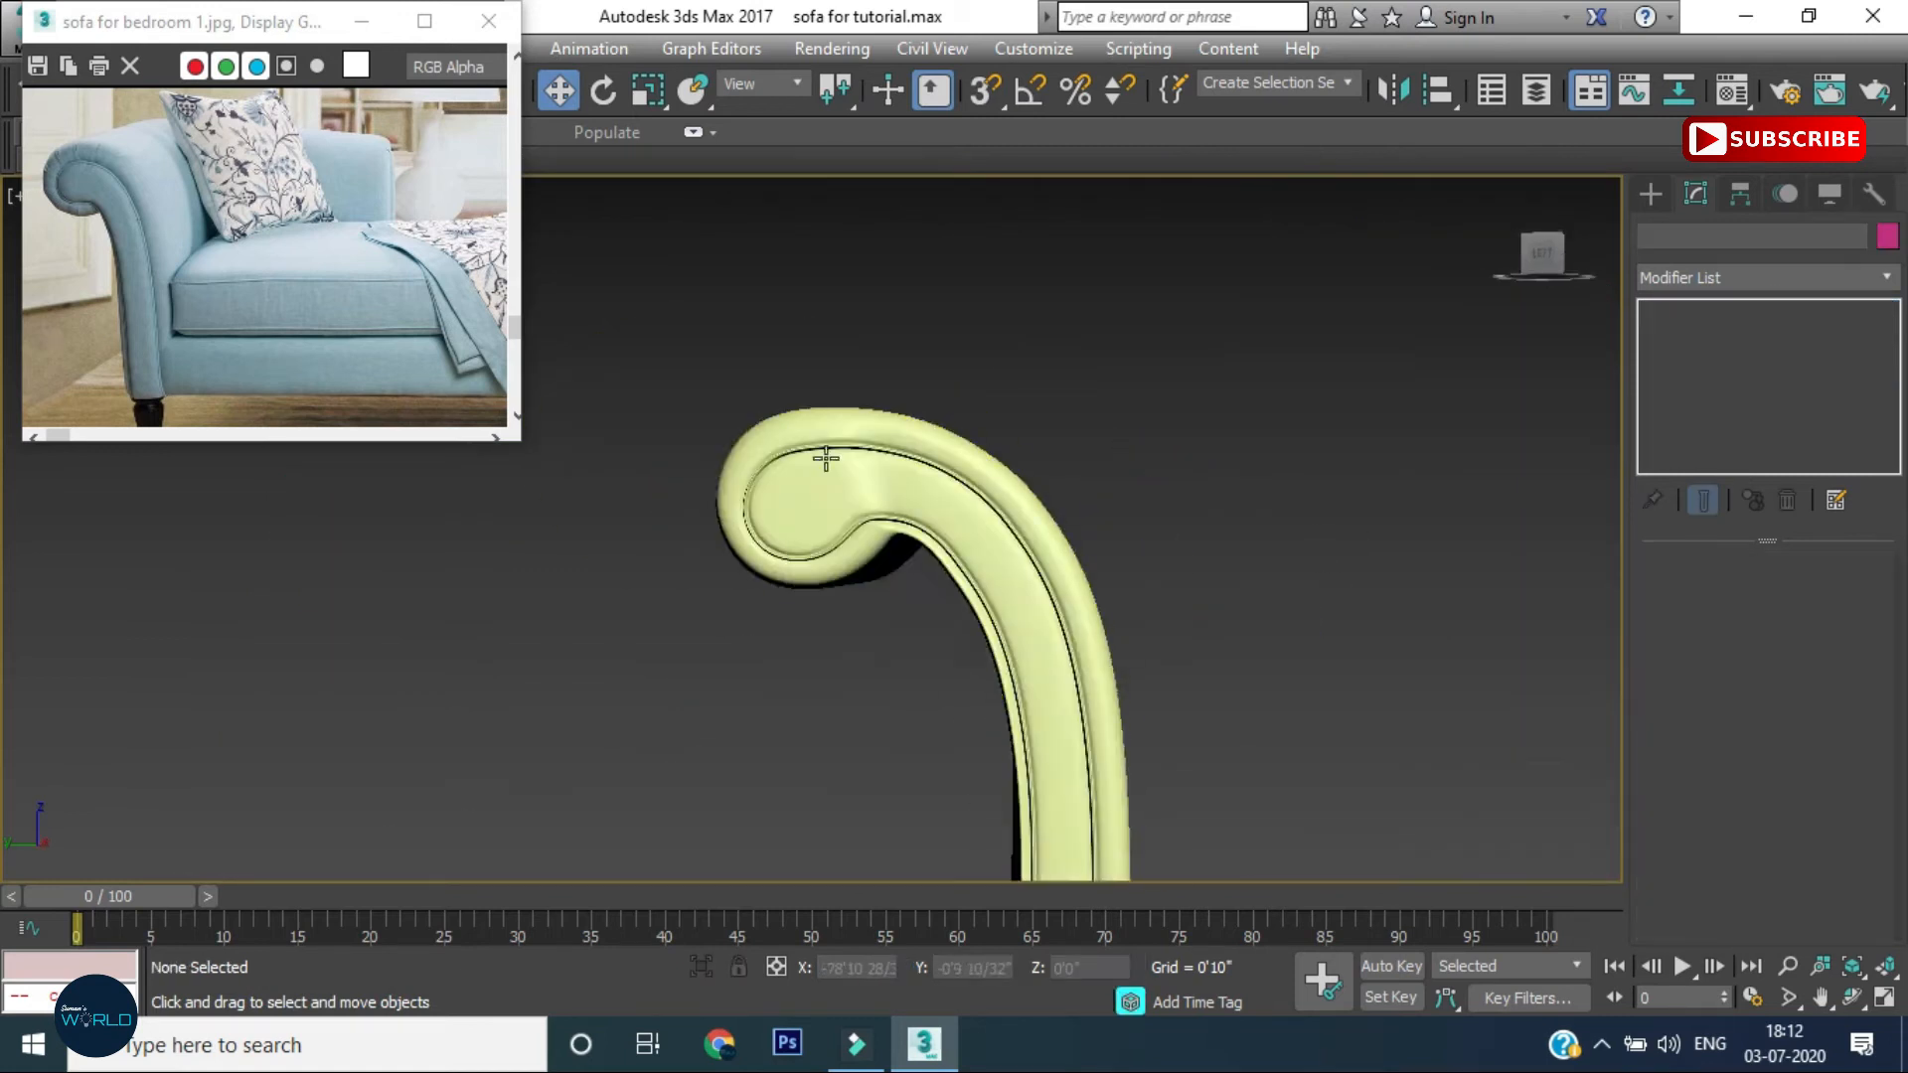
{"action": "middle_click_drag", "start_coordinate": [825, 460], "coordinate": [847, 522], "text": "alt"}
{"action": "scroll", "coordinate": [950, 502], "scroll_direction": "down", "scroll_amount": 3}
{"action": "middle_click_drag", "start_coordinate": [1225, 593], "coordinate": [1178, 594], "text": "alt"}
Examine the arm's vertices around the groove junction above the cap in wireframe and shaded display
{"action": "left_click", "coordinate": [1177, 594]}
{"action": "left_click", "coordinate": [1704, 360]}
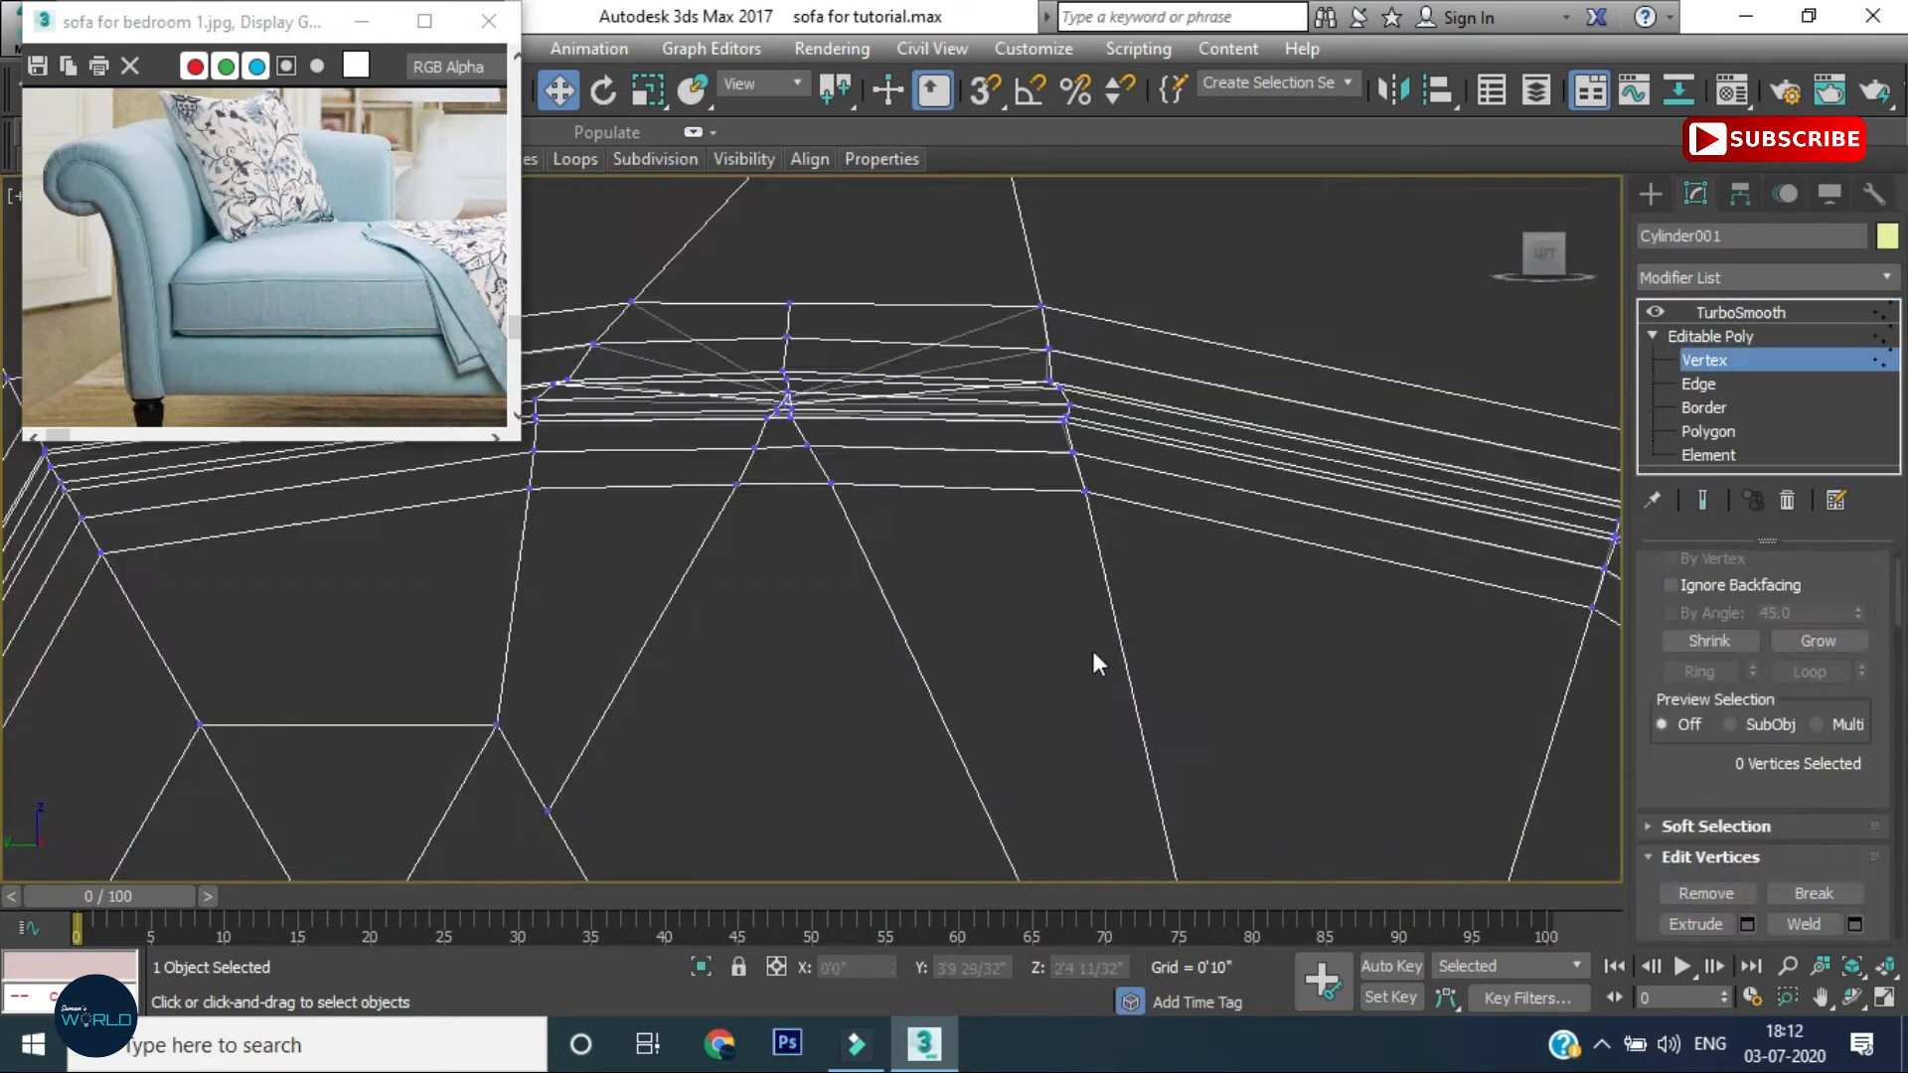
{"action": "scroll", "coordinate": [1093, 652], "scroll_direction": "down", "scroll_amount": 6}
{"action": "mouse_move", "coordinate": [1093, 651]}
{"action": "middle_mouse_down", "text": "alt"}
{"action": "mouse_move", "coordinate": [1162, 497]}
{"action": "mouse_move", "coordinate": [1119, 628]}
{"action": "mouse_move", "coordinate": [1063, 529]}
{"action": "mouse_move", "coordinate": [1263, 420]}
{"action": "mouse_move", "coordinate": [1272, 338]}
{"action": "middle_mouse_up", "text": "alt"}
{"action": "key", "text": "1"}
{"action": "key", "text": "F3"}
{"action": "scroll", "coordinate": [1063, 530], "scroll_direction": "up", "scroll_amount": 4}
{"action": "scroll", "coordinate": [1063, 530], "scroll_direction": "down", "scroll_amount": 5}
Select the open border at the bottom of the rolled arm and cap it
{"action": "left_click", "coordinate": [1698, 383]}
{"action": "middle_click_drag", "start_coordinate": [1133, 592], "coordinate": [1153, 677], "text": "alt"}
{"action": "scroll", "coordinate": [1154, 677], "scroll_direction": "up", "scroll_amount": 5}
{"action": "key", "text": "alt+w"}
{"action": "scroll", "coordinate": [527, 710], "scroll_direction": "down", "scroll_amount": 6}
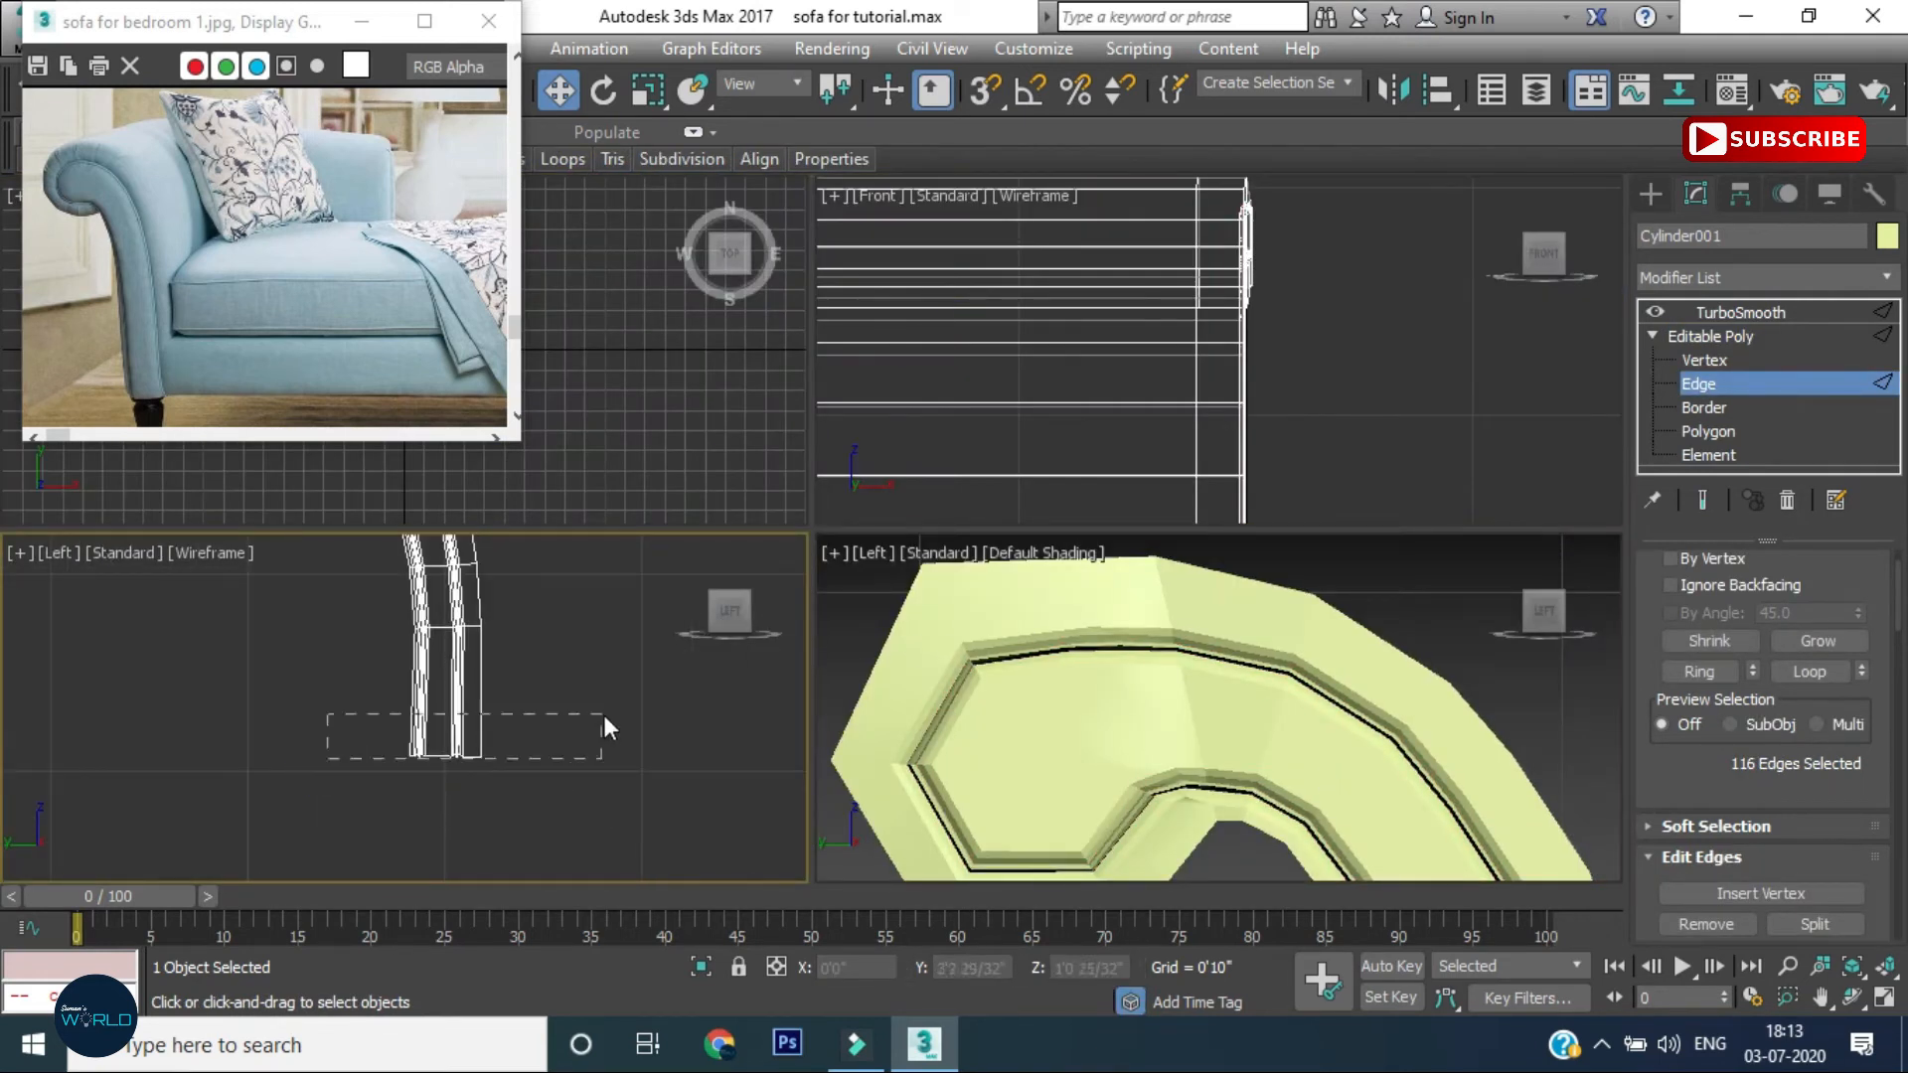
{"action": "left_click", "coordinate": [1665, 411]}
{"action": "left_click", "coordinate": [467, 626]}
{"action": "left_click_drag", "start_coordinate": [443, 569], "coordinate": [491, 662], "text": "shift"}
{"action": "key", "text": "r"}
{"action": "middle_click_drag", "start_coordinate": [558, 730], "coordinate": [448, 705], "text": "alt"}
{"action": "left_click_drag", "start_coordinate": [447, 706], "coordinate": [469, 727], "text": "shift"}
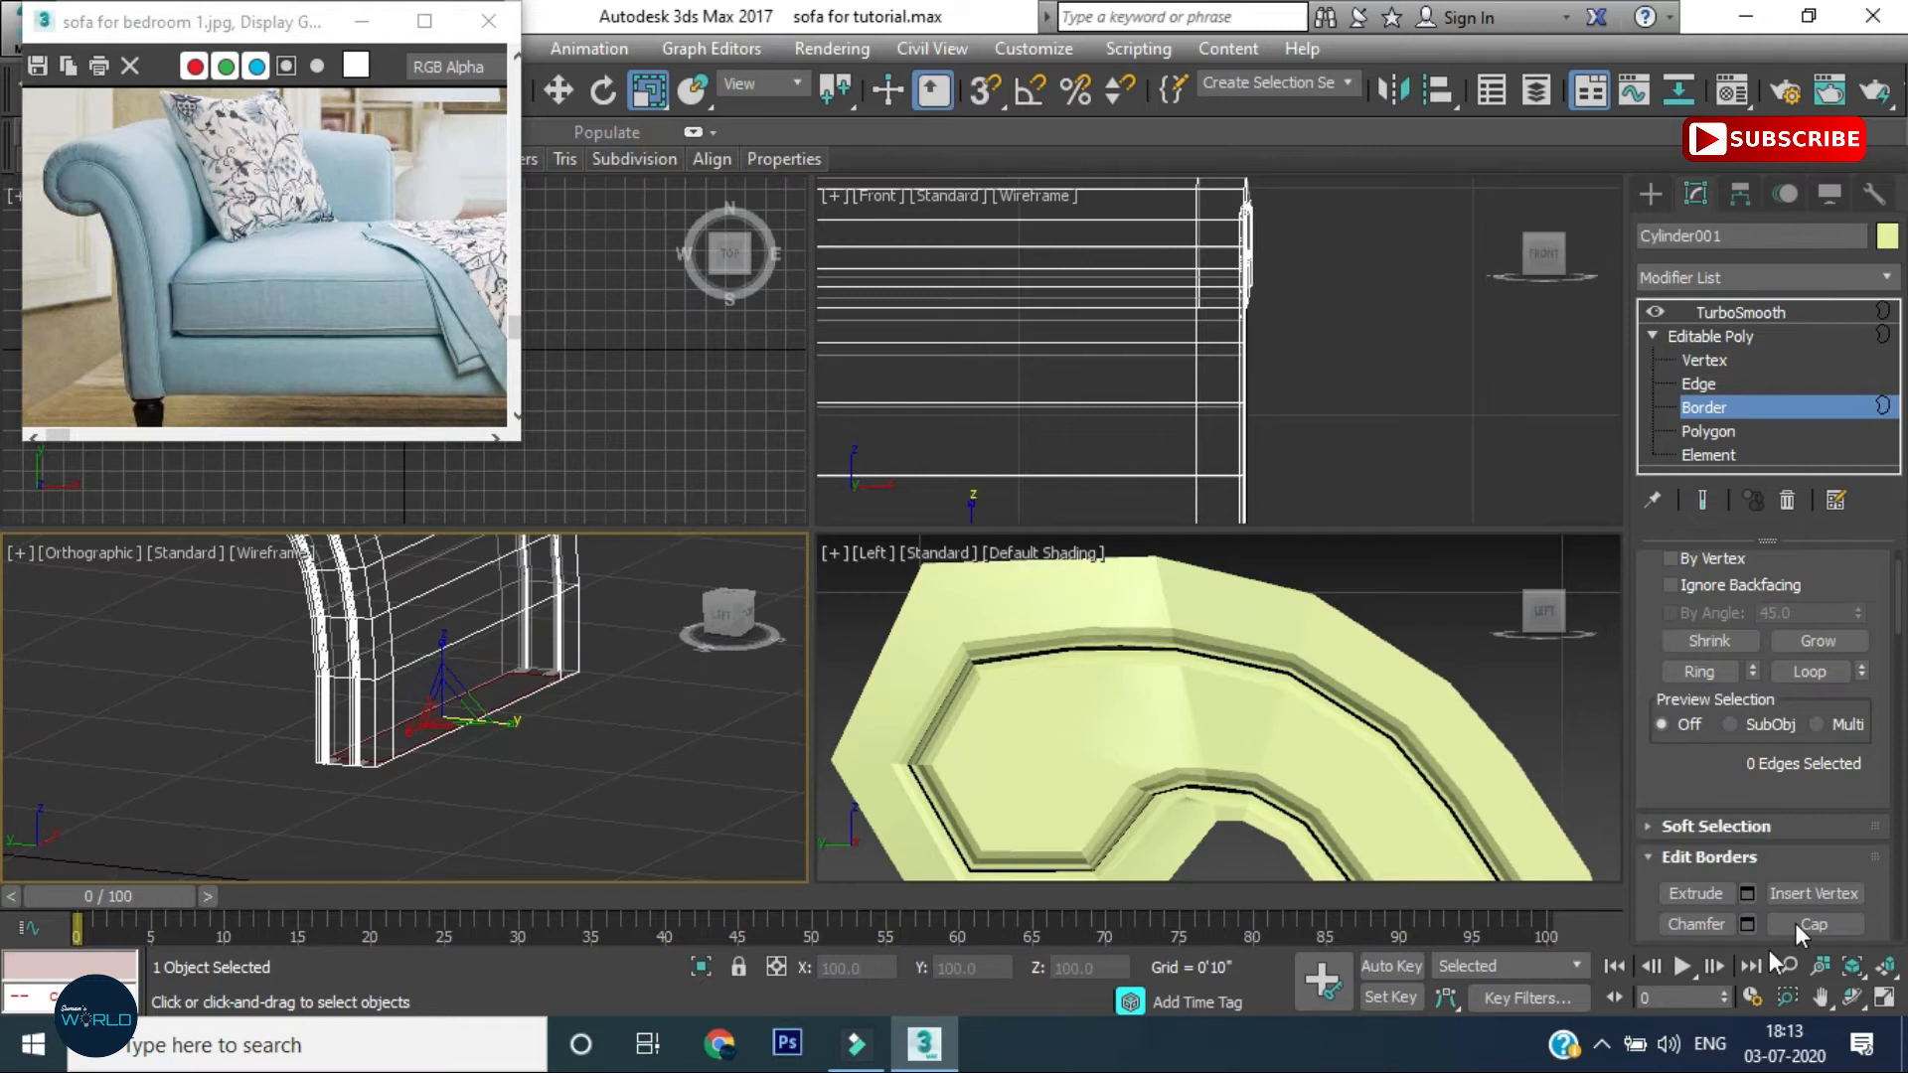
Return to the smoothed arm in a perspective view and deselect it to inspect its overall shape
{"action": "key", "text": "p"}
{"action": "scroll", "coordinate": [1232, 692], "scroll_direction": "down", "scroll_amount": 2}
{"action": "middle_click_drag", "start_coordinate": [1228, 691], "coordinate": [1292, 671]}
{"action": "key", "text": "p"}
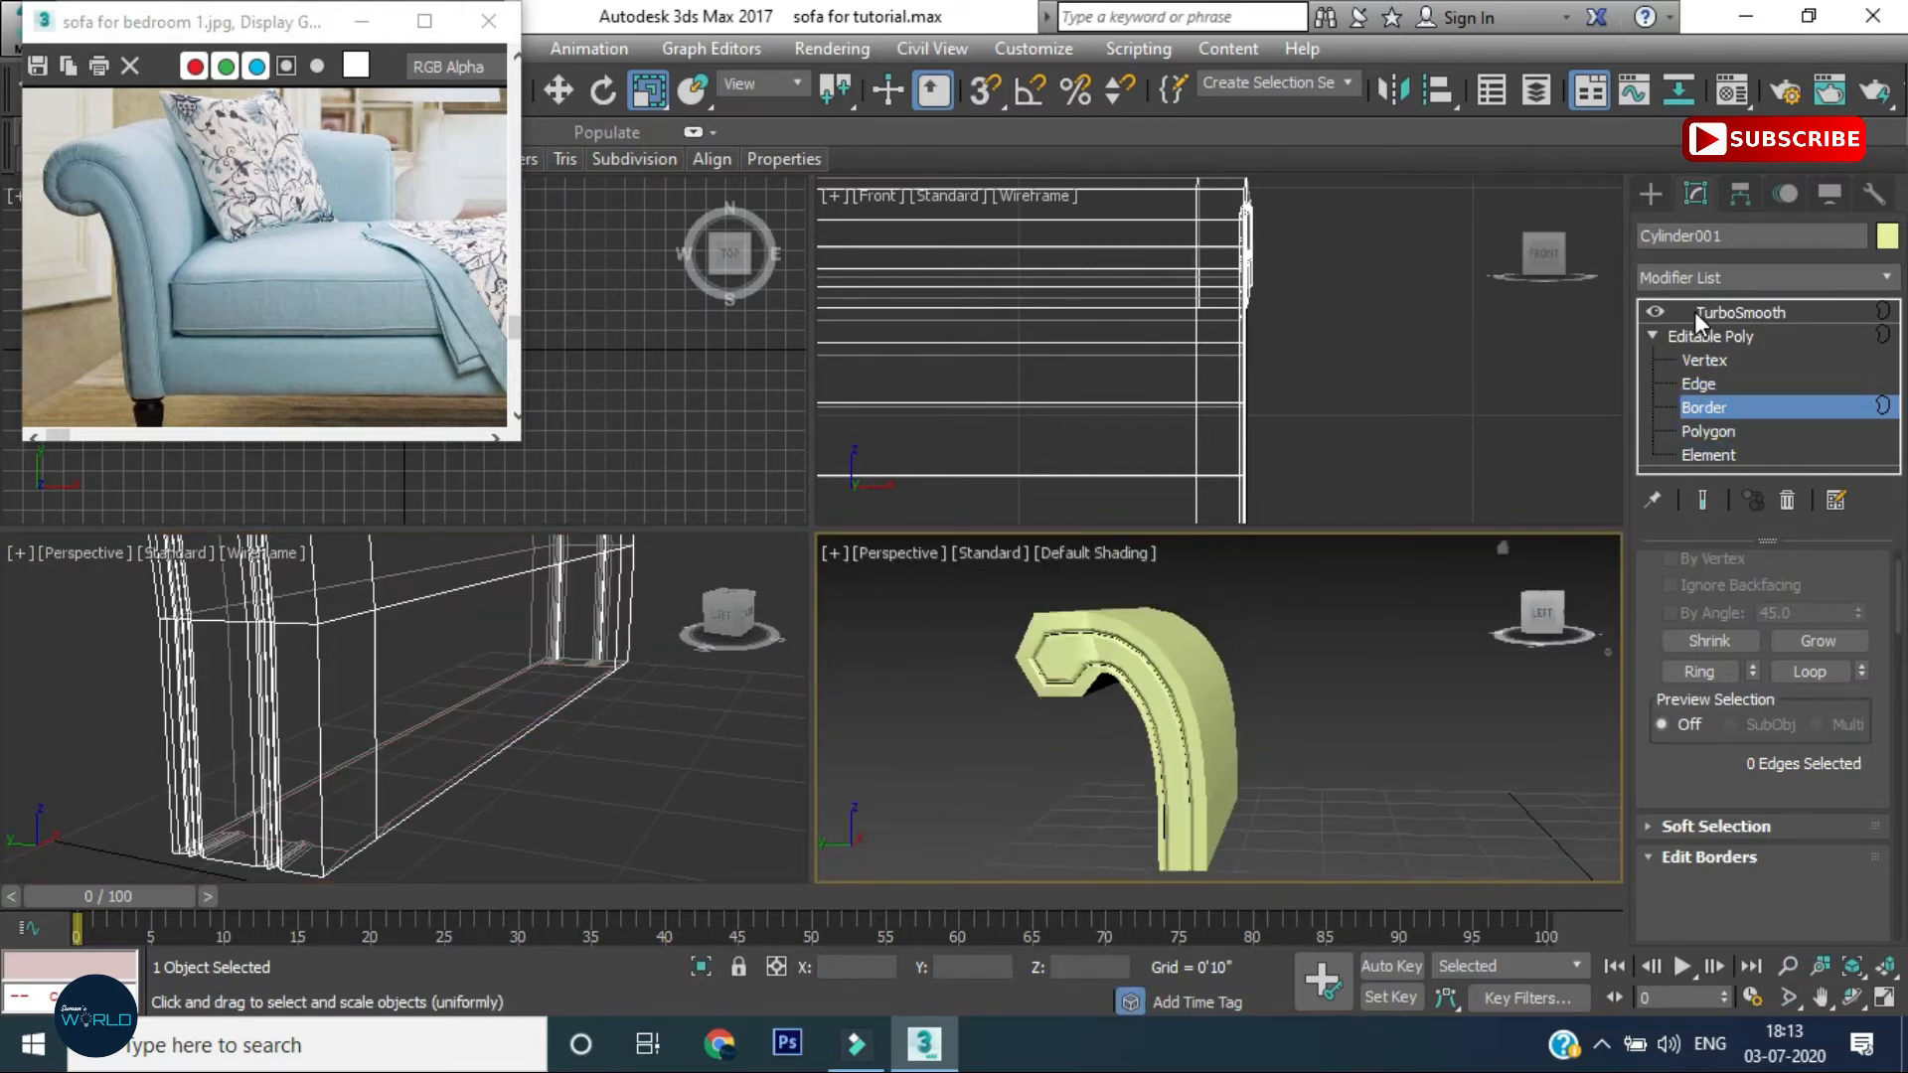
{"action": "left_click", "coordinate": [1695, 313]}
{"action": "left_click", "coordinate": [1105, 703]}
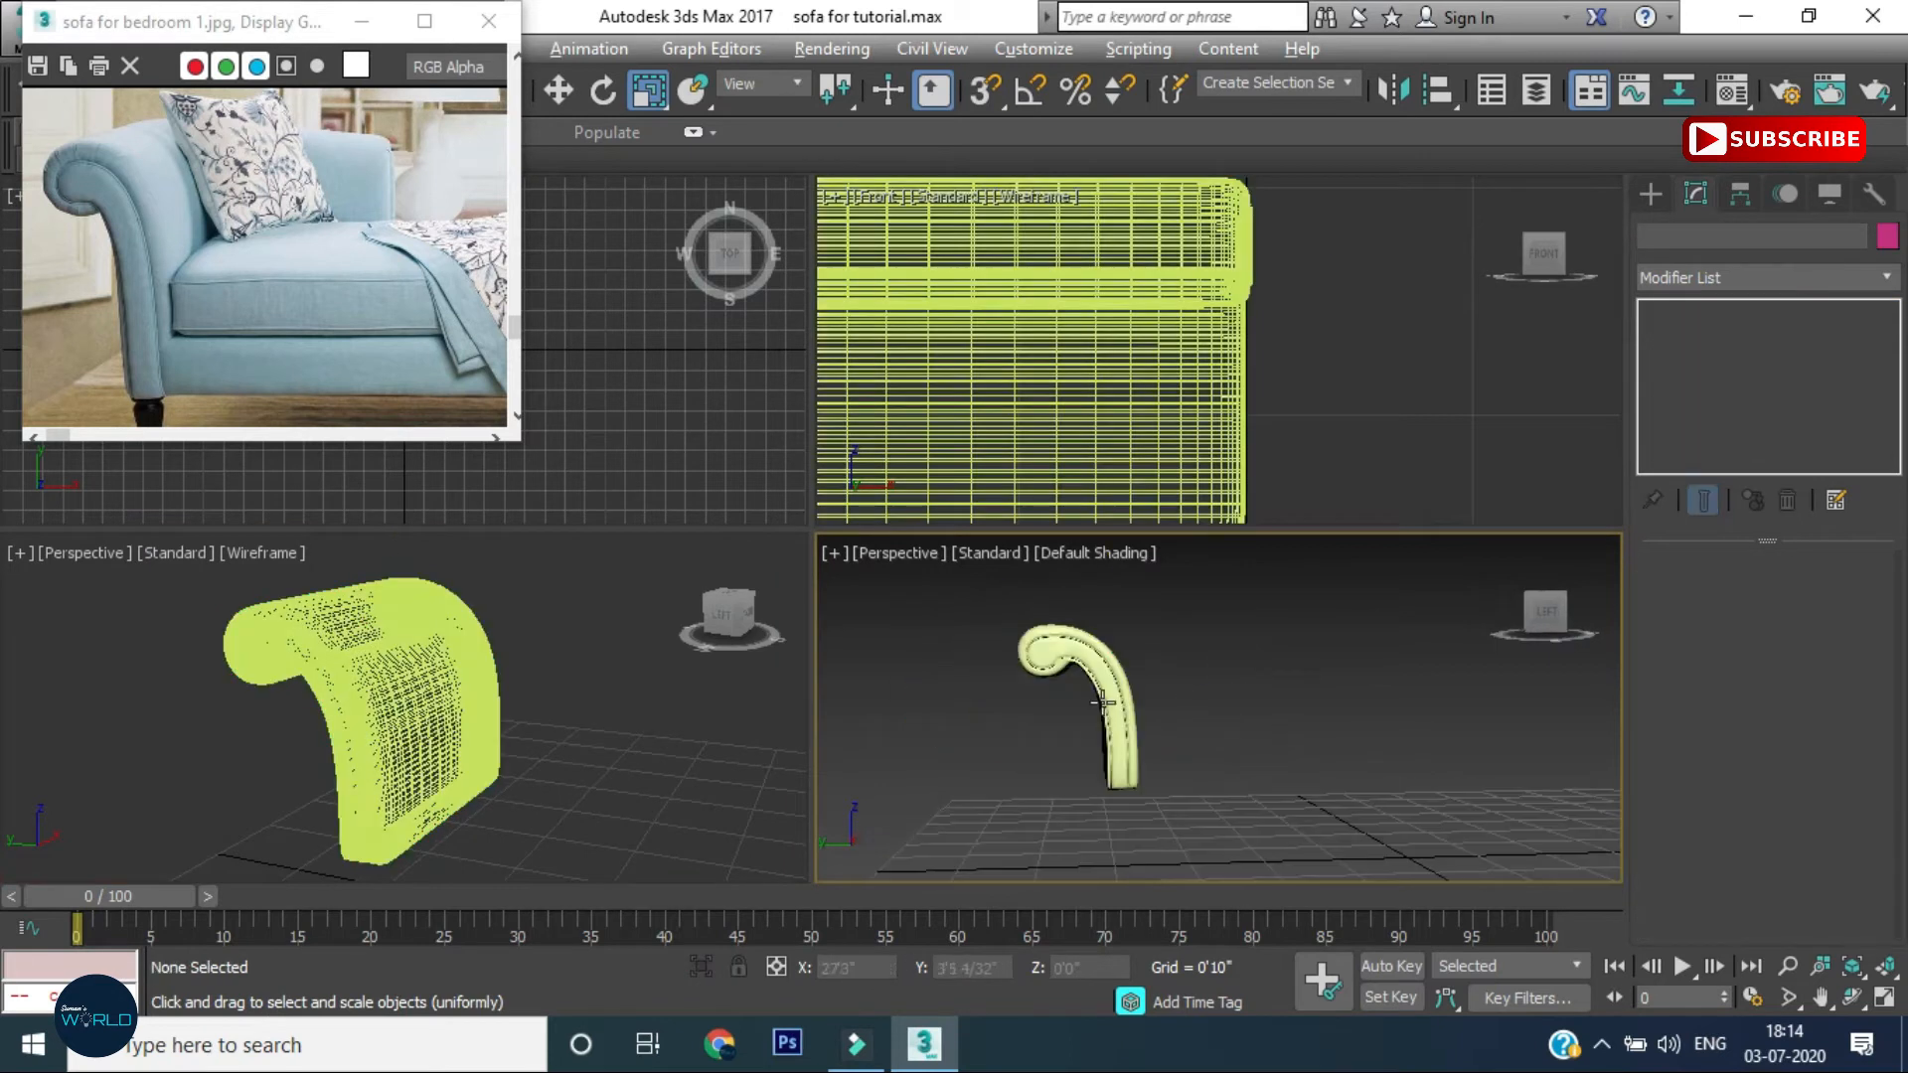
Delete the arm's TurboSmooth modifier and mirror the arm across the Y axis as a copy
{"action": "left_click", "coordinate": [1097, 707]}
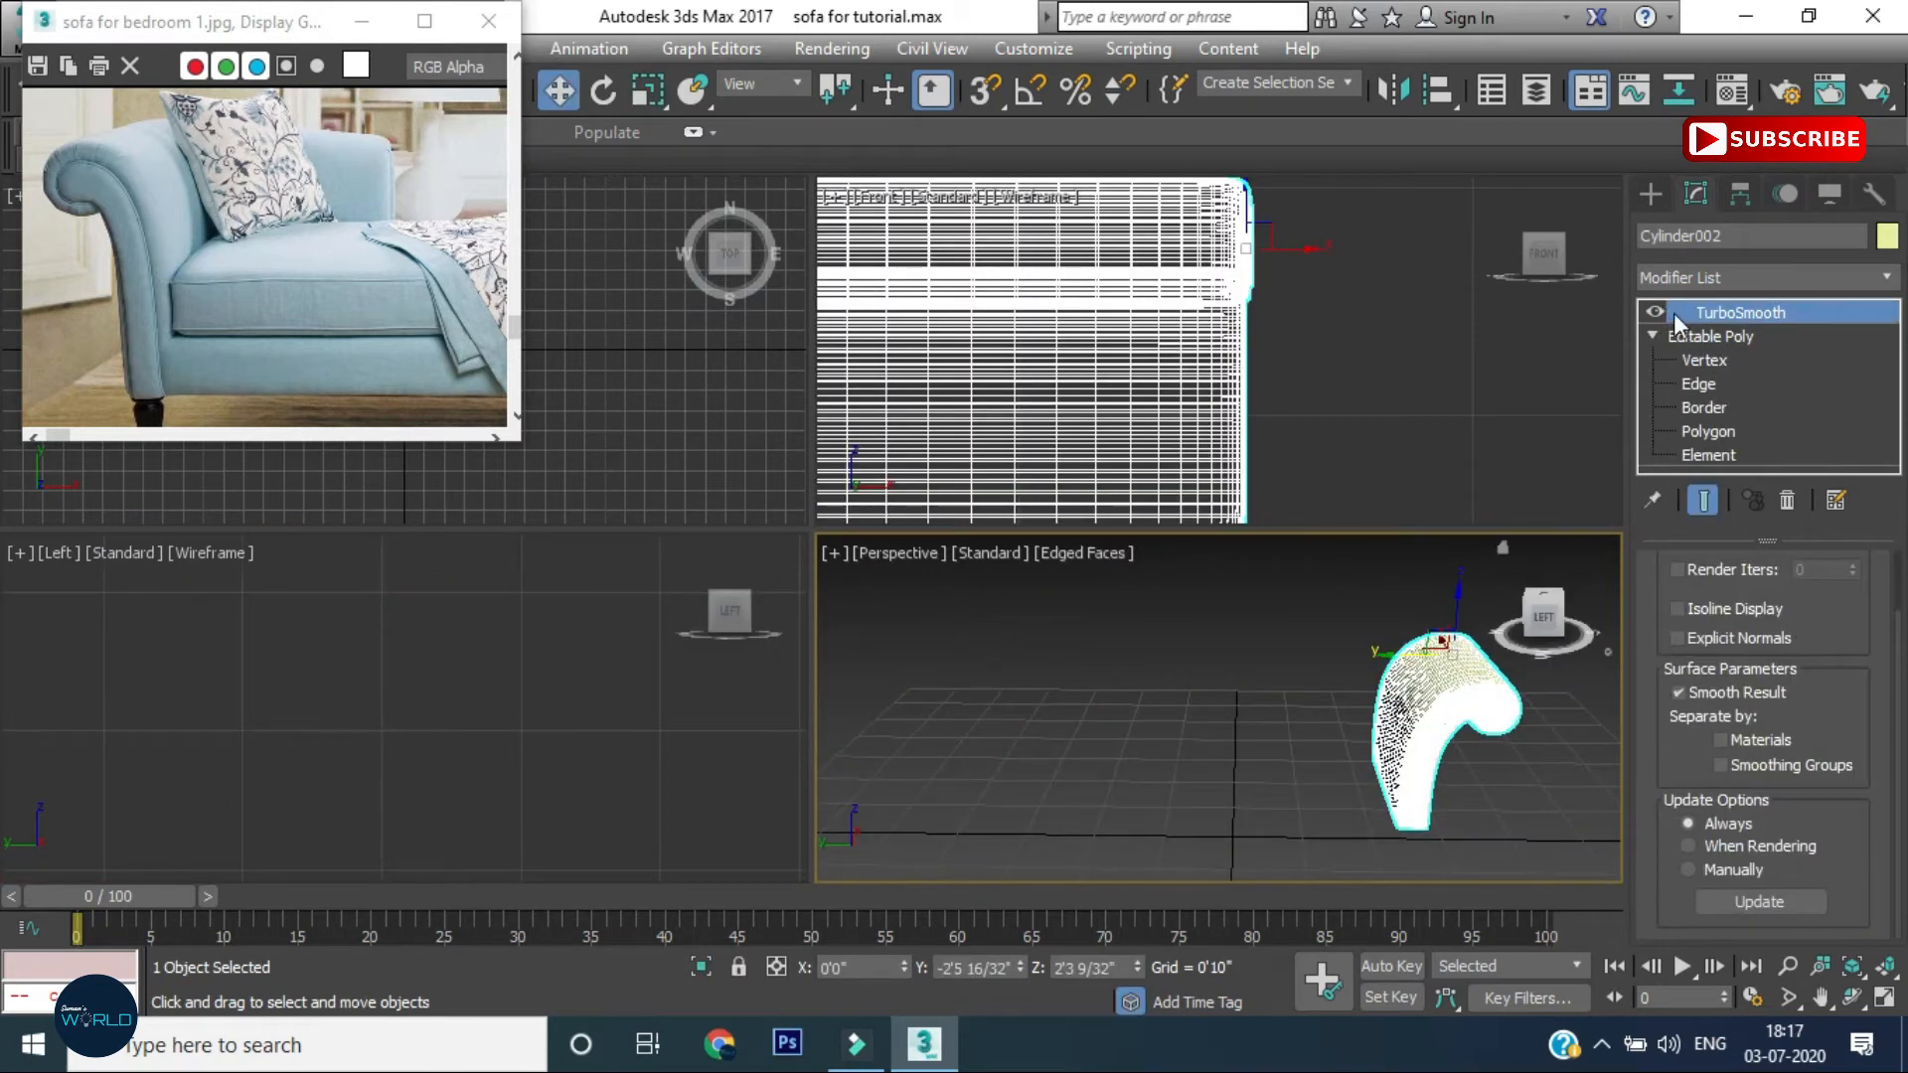
{"action": "right_click", "coordinate": [1673, 313]}
{"action": "left_click", "coordinate": [1609, 360]}
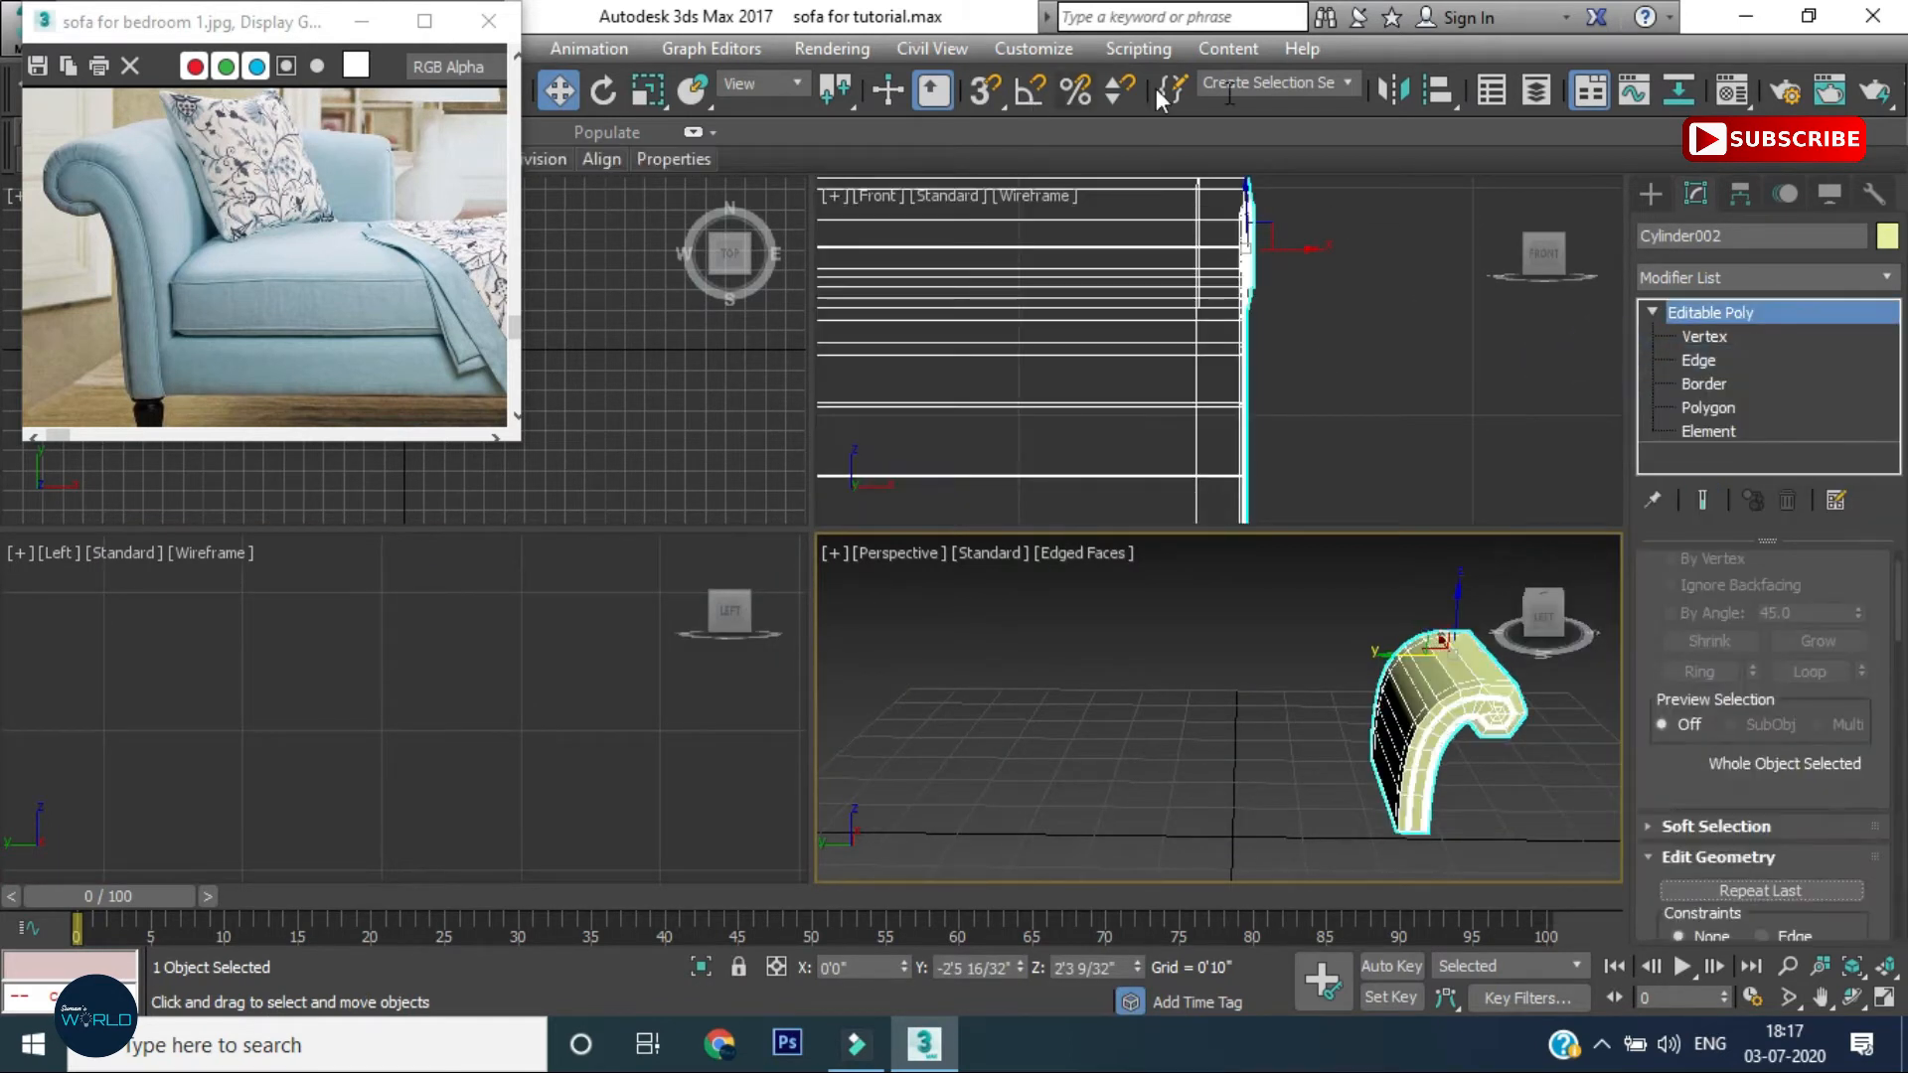
{"action": "left_click", "coordinate": [1394, 90]}
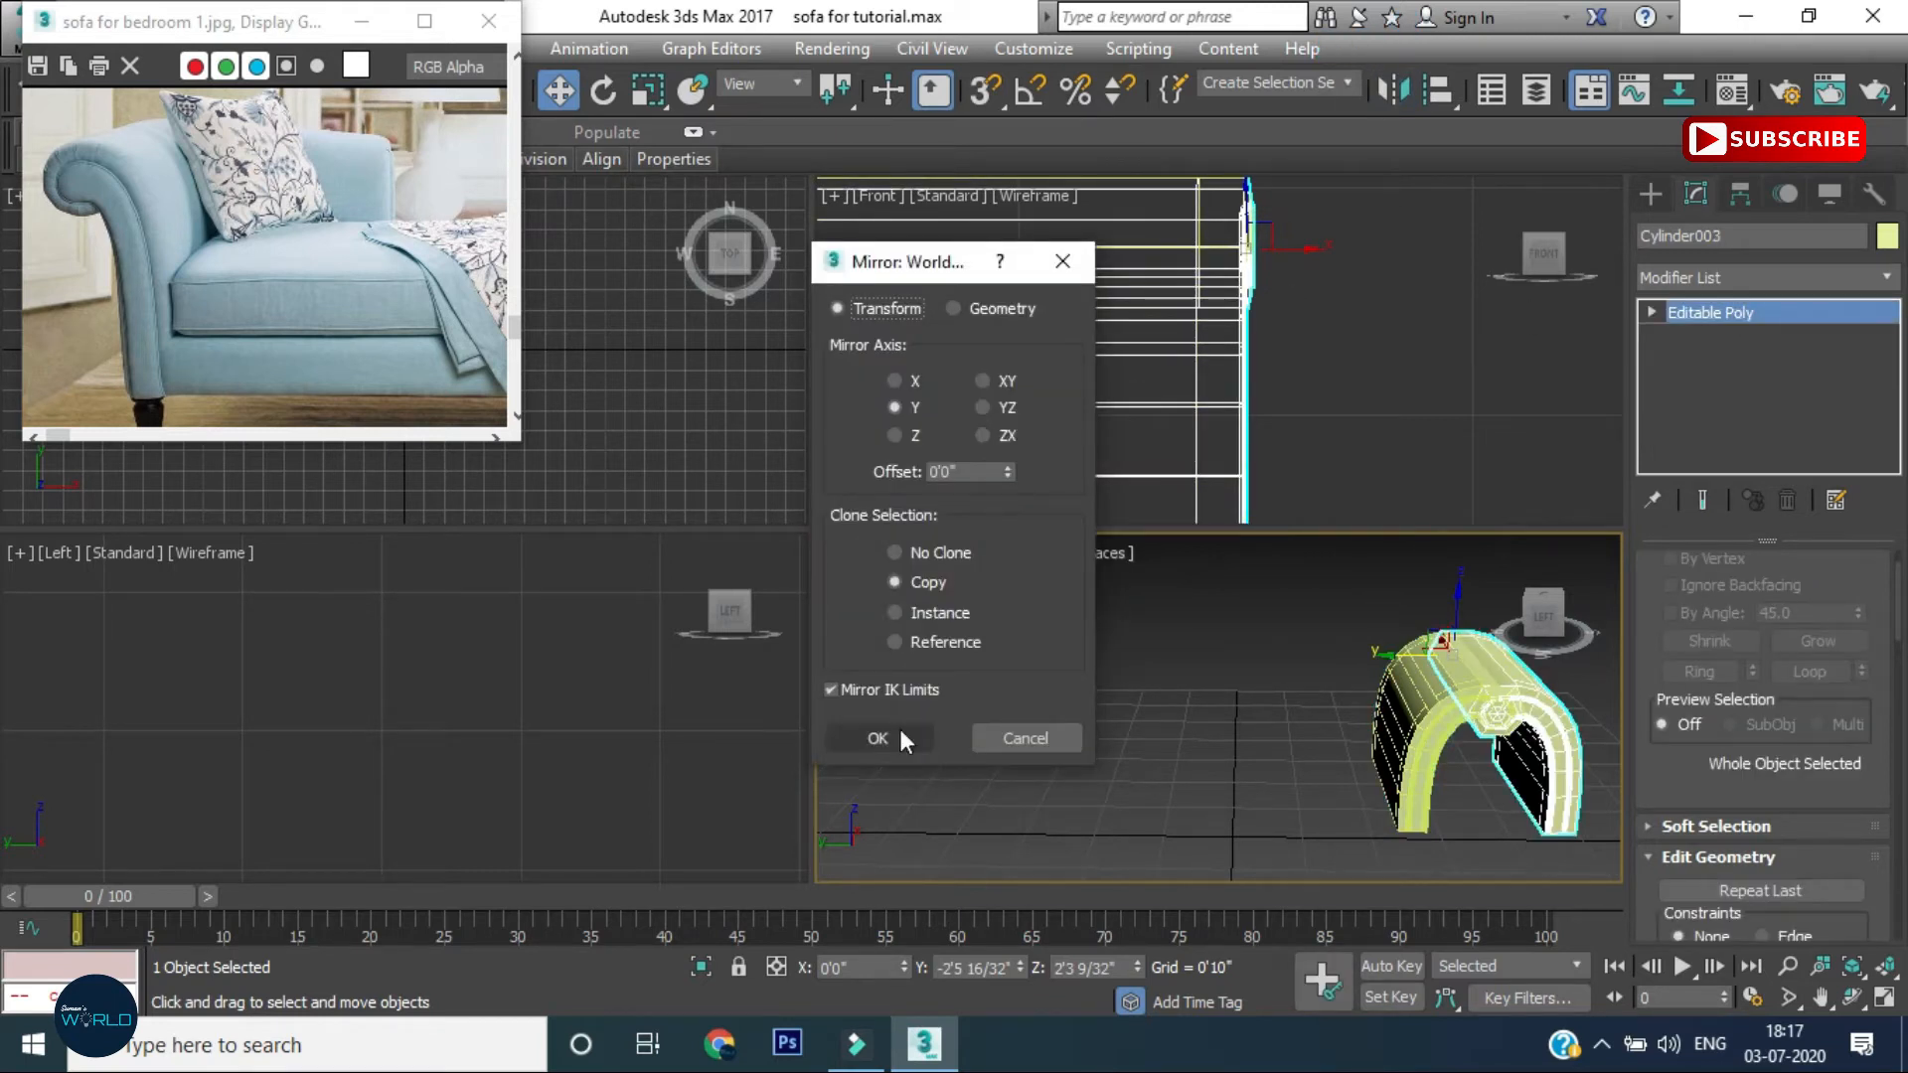
{"action": "left_click", "coordinate": [900, 731]}
Move the mirrored arm along the Y axis to the opposite end of the sofa
{"action": "left_click_drag", "start_coordinate": [1384, 652], "coordinate": [825, 669]}
{"action": "scroll", "coordinate": [1362, 792], "scroll_direction": "down", "scroll_amount": 2}
{"action": "middle_click_drag", "start_coordinate": [1227, 728], "coordinate": [1439, 739]}
{"action": "left_click_drag", "start_coordinate": [1165, 706], "coordinate": [1099, 705]}
{"action": "middle_click_drag", "start_coordinate": [1272, 771], "coordinate": [1069, 741]}
{"action": "left_click_drag", "start_coordinate": [915, 680], "coordinate": [900, 677]}
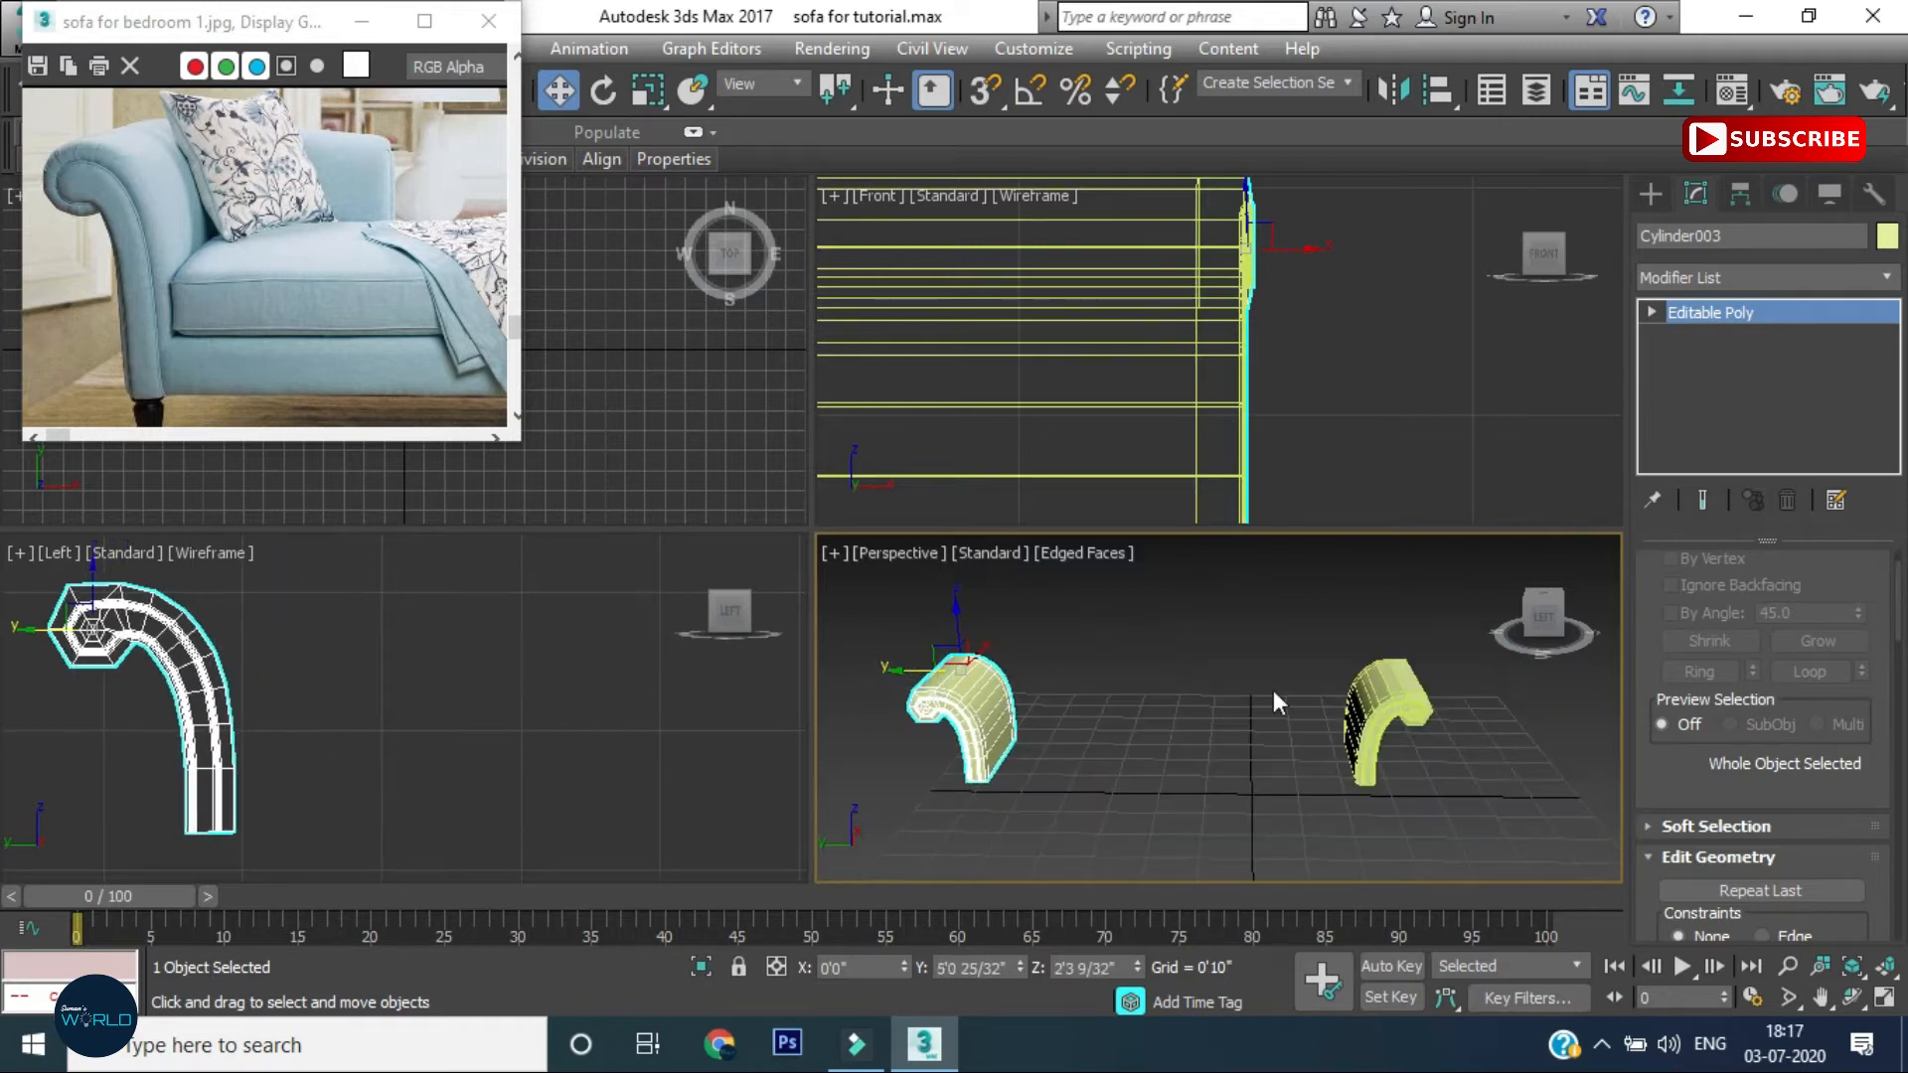
Attach the original arm to the mirrored copy so both form one editable poly
{"action": "scroll", "coordinate": [1792, 843], "scroll_direction": "down", "scroll_amount": 3}
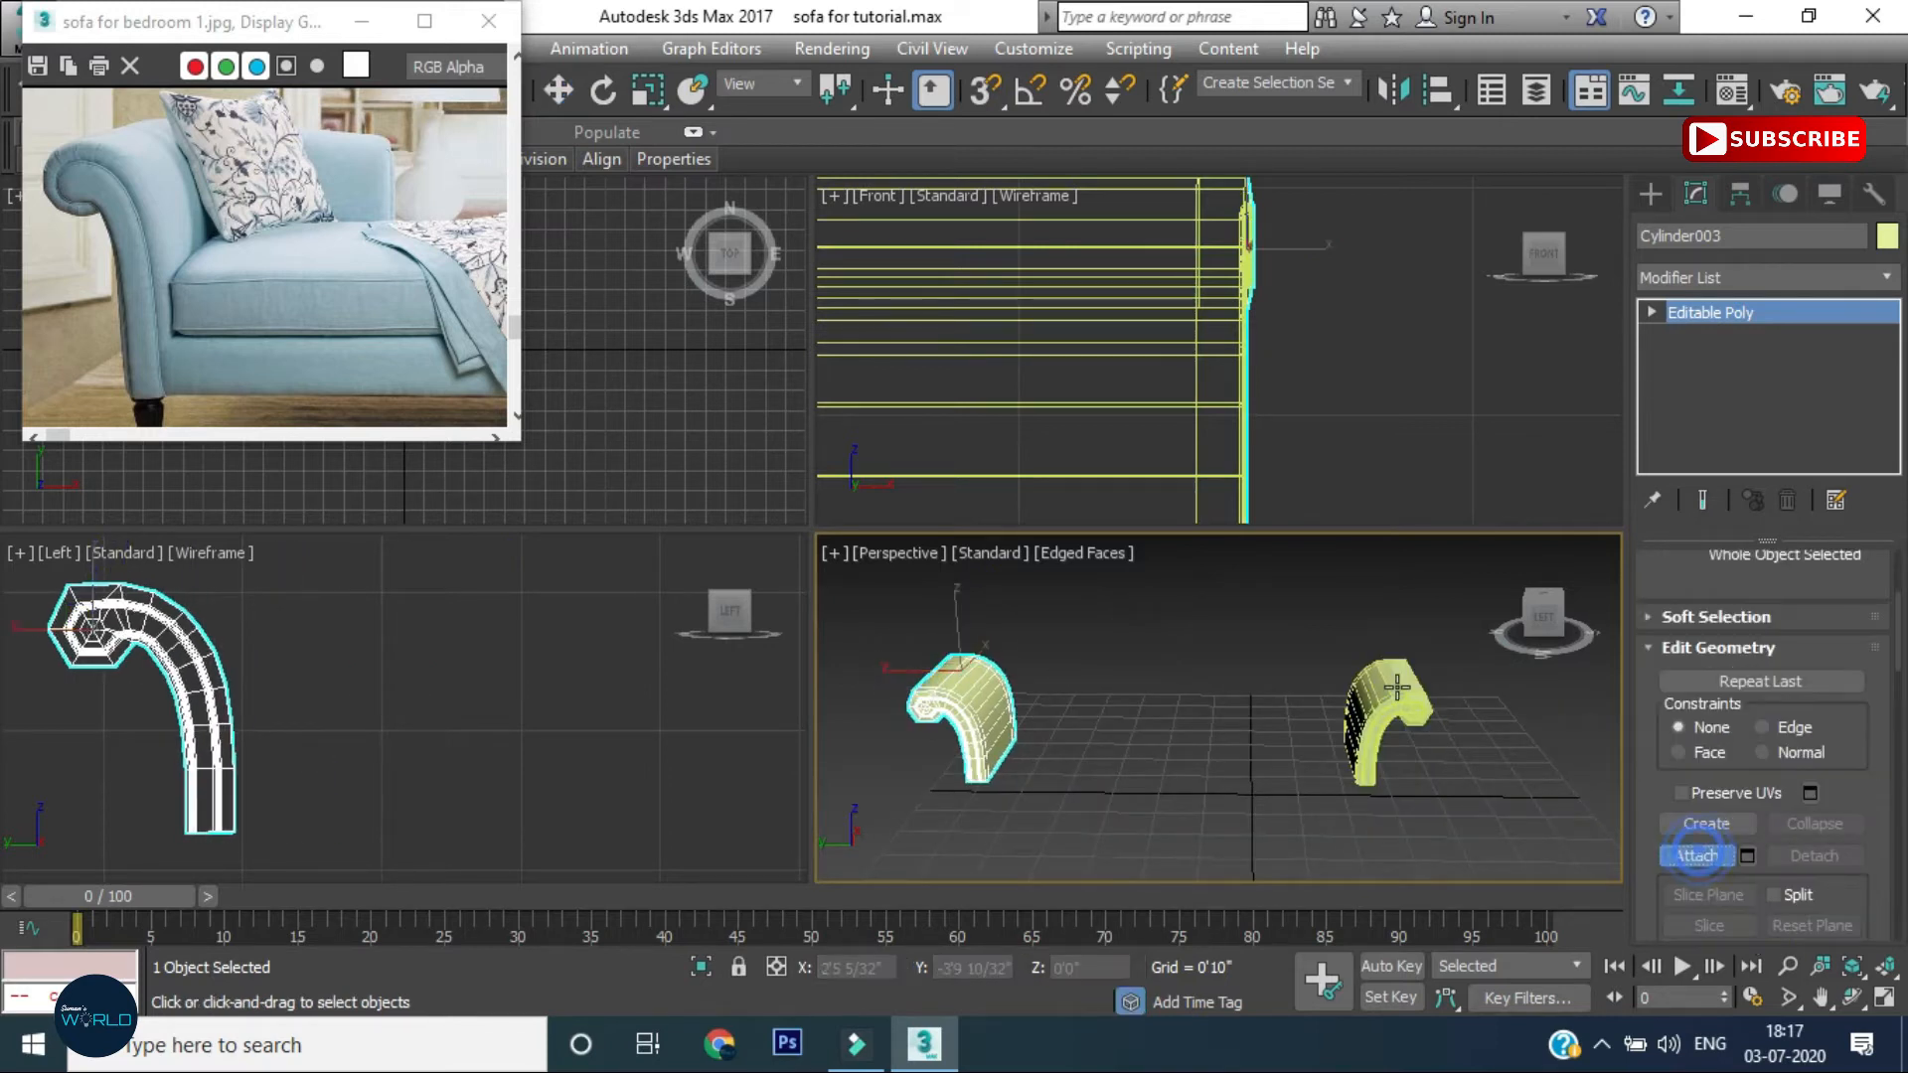
{"action": "left_click", "coordinate": [1695, 855]}
{"action": "left_click", "coordinate": [1699, 312]}
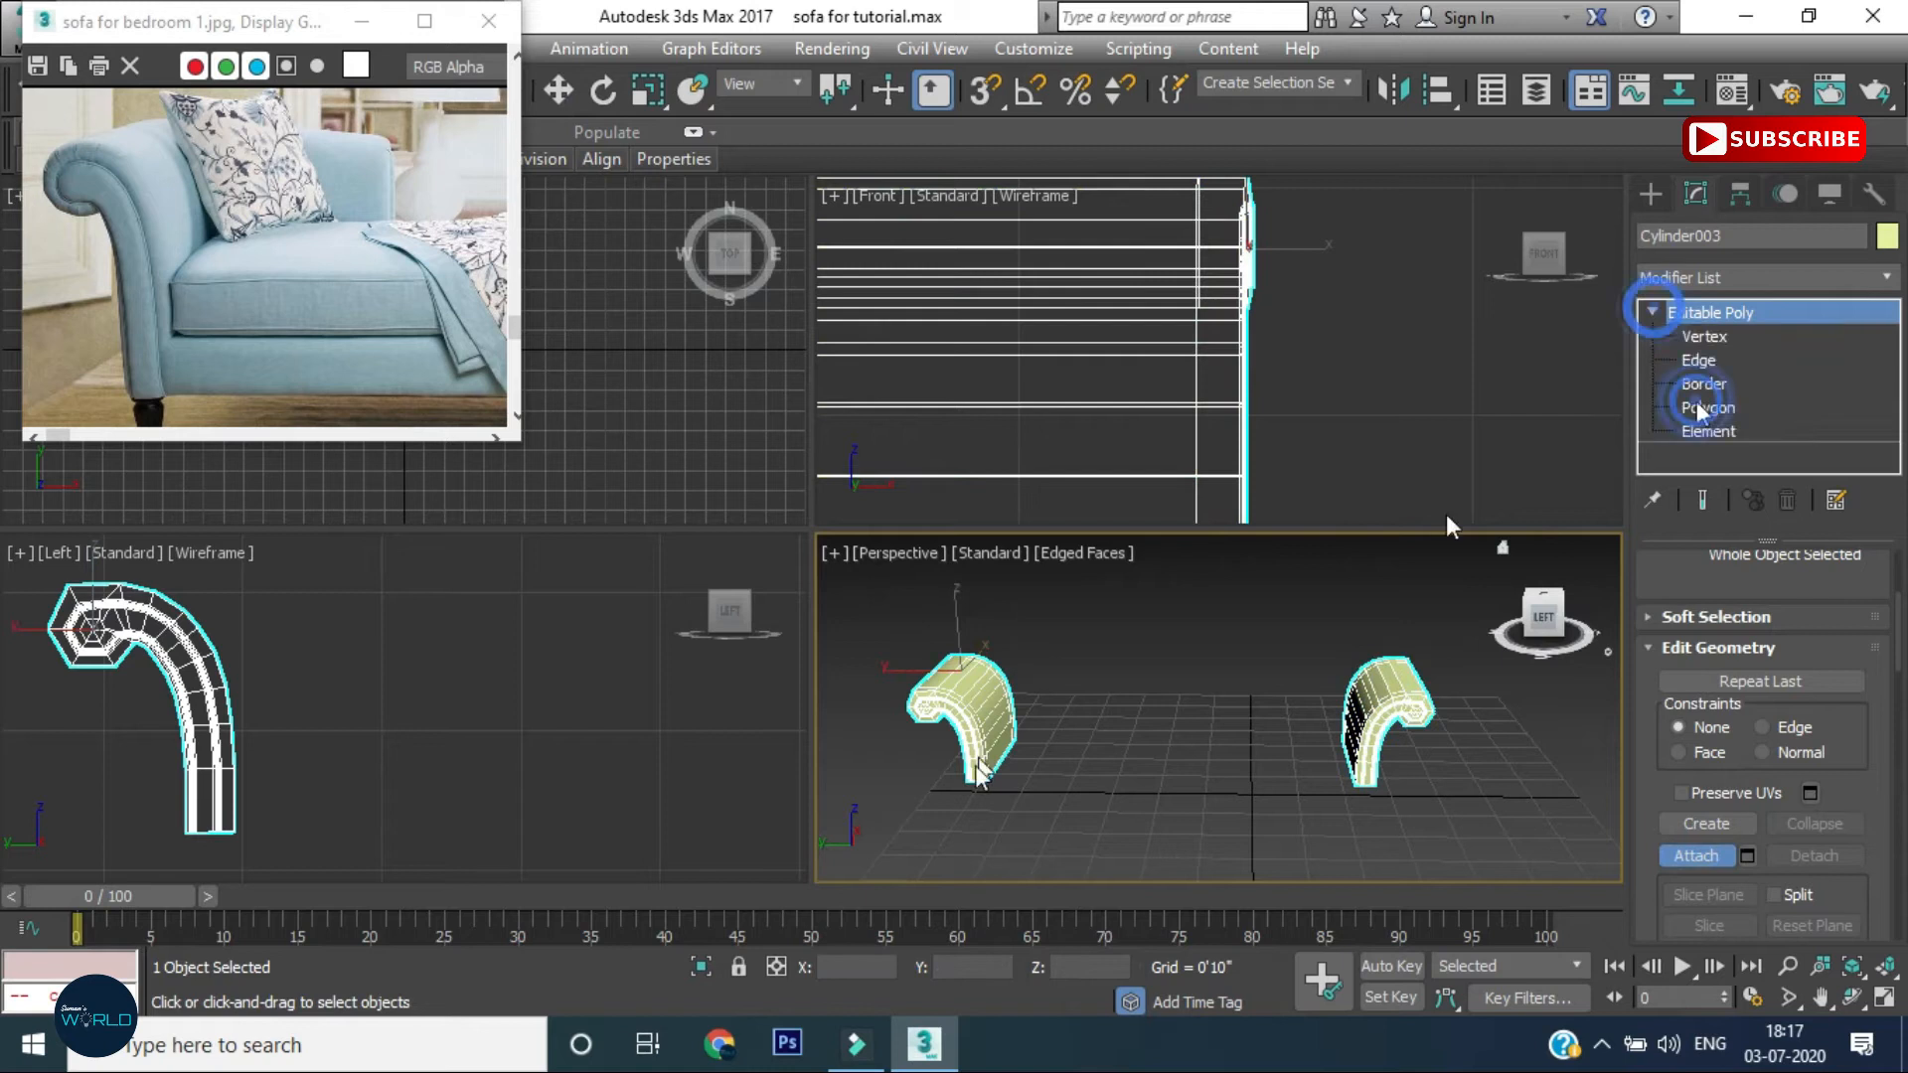
Bridge the facing lower inner polygons of the two arms to form the sofa's seat base
{"action": "left_click", "coordinate": [1707, 407]}
{"action": "middle_click_drag", "start_coordinate": [981, 759], "coordinate": [958, 723]}
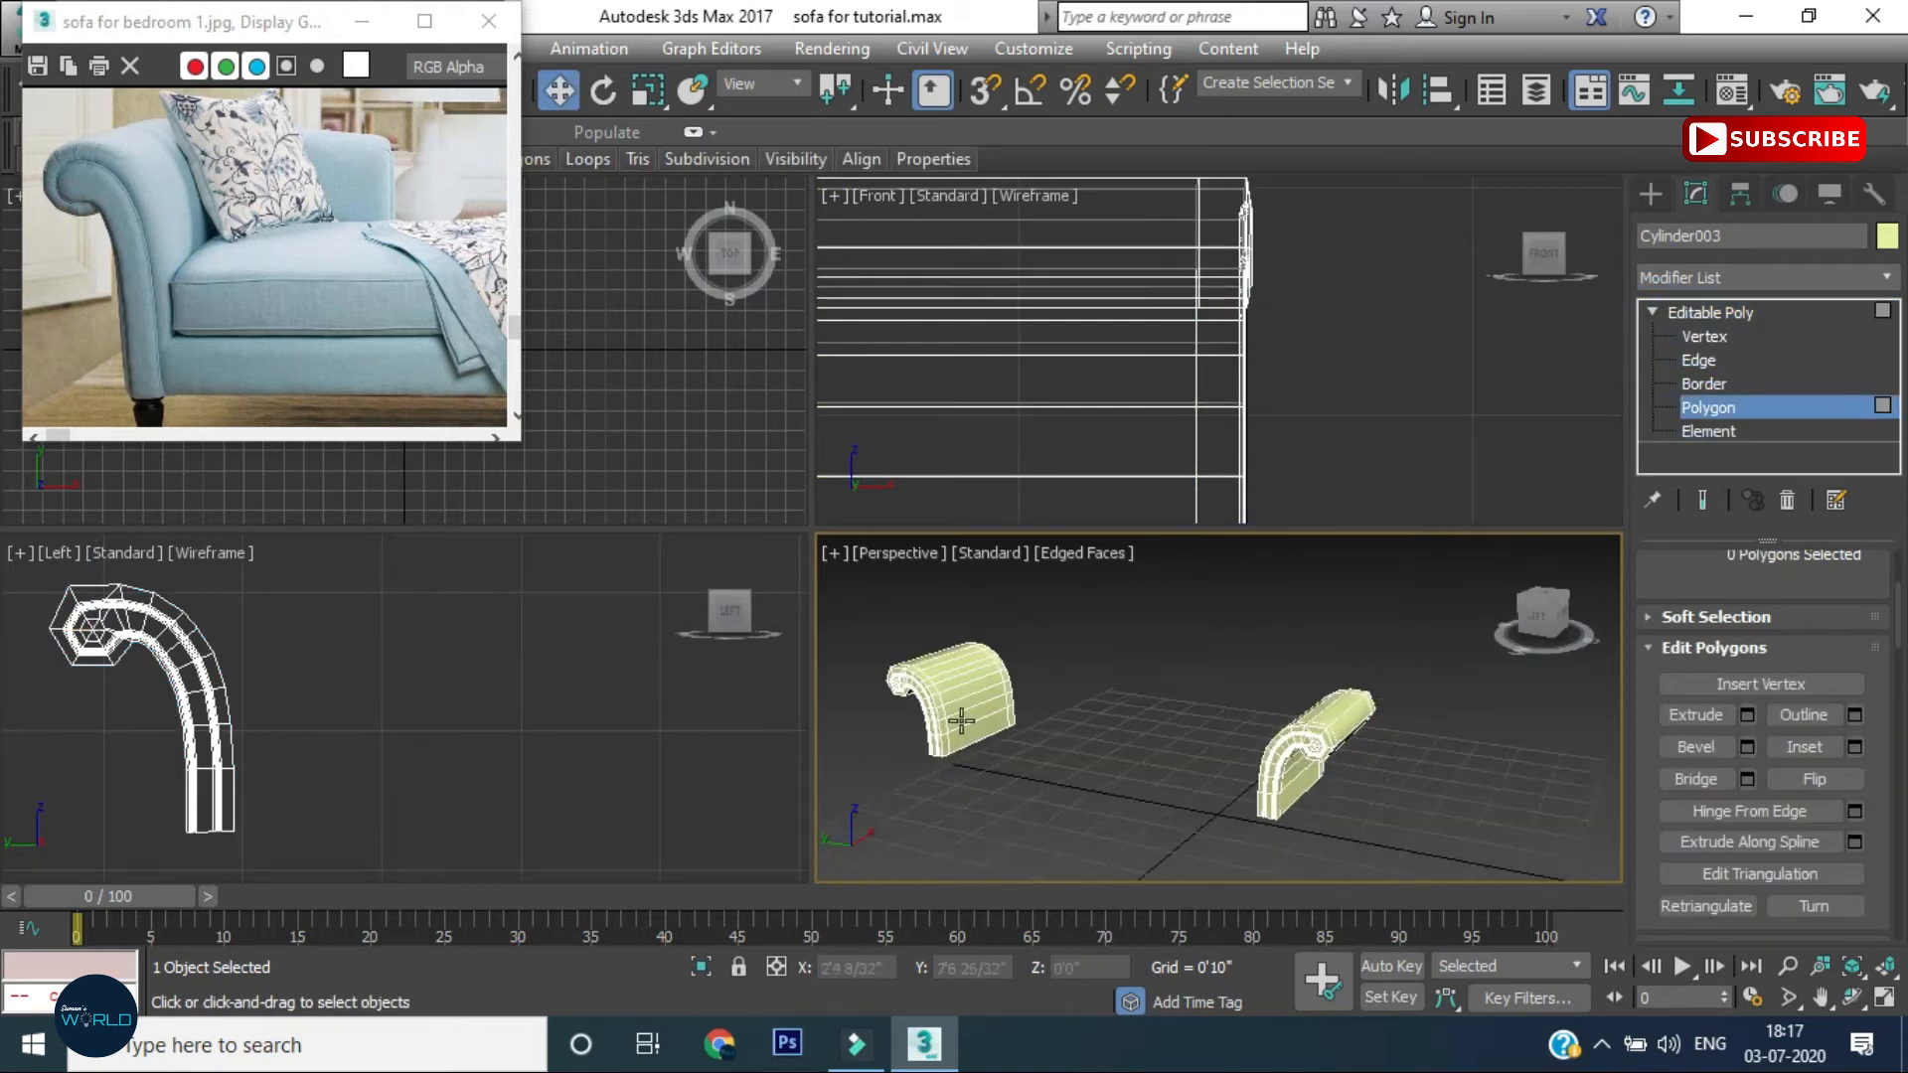
{"action": "scroll", "coordinate": [958, 724], "scroll_direction": "up", "scroll_amount": 3}
{"action": "left_click", "coordinate": [979, 746]}
{"action": "left_click", "coordinate": [938, 755], "text": "ctrl"}
{"action": "middle_click_drag", "start_coordinate": [1107, 755], "coordinate": [1274, 609], "text": "alt"}
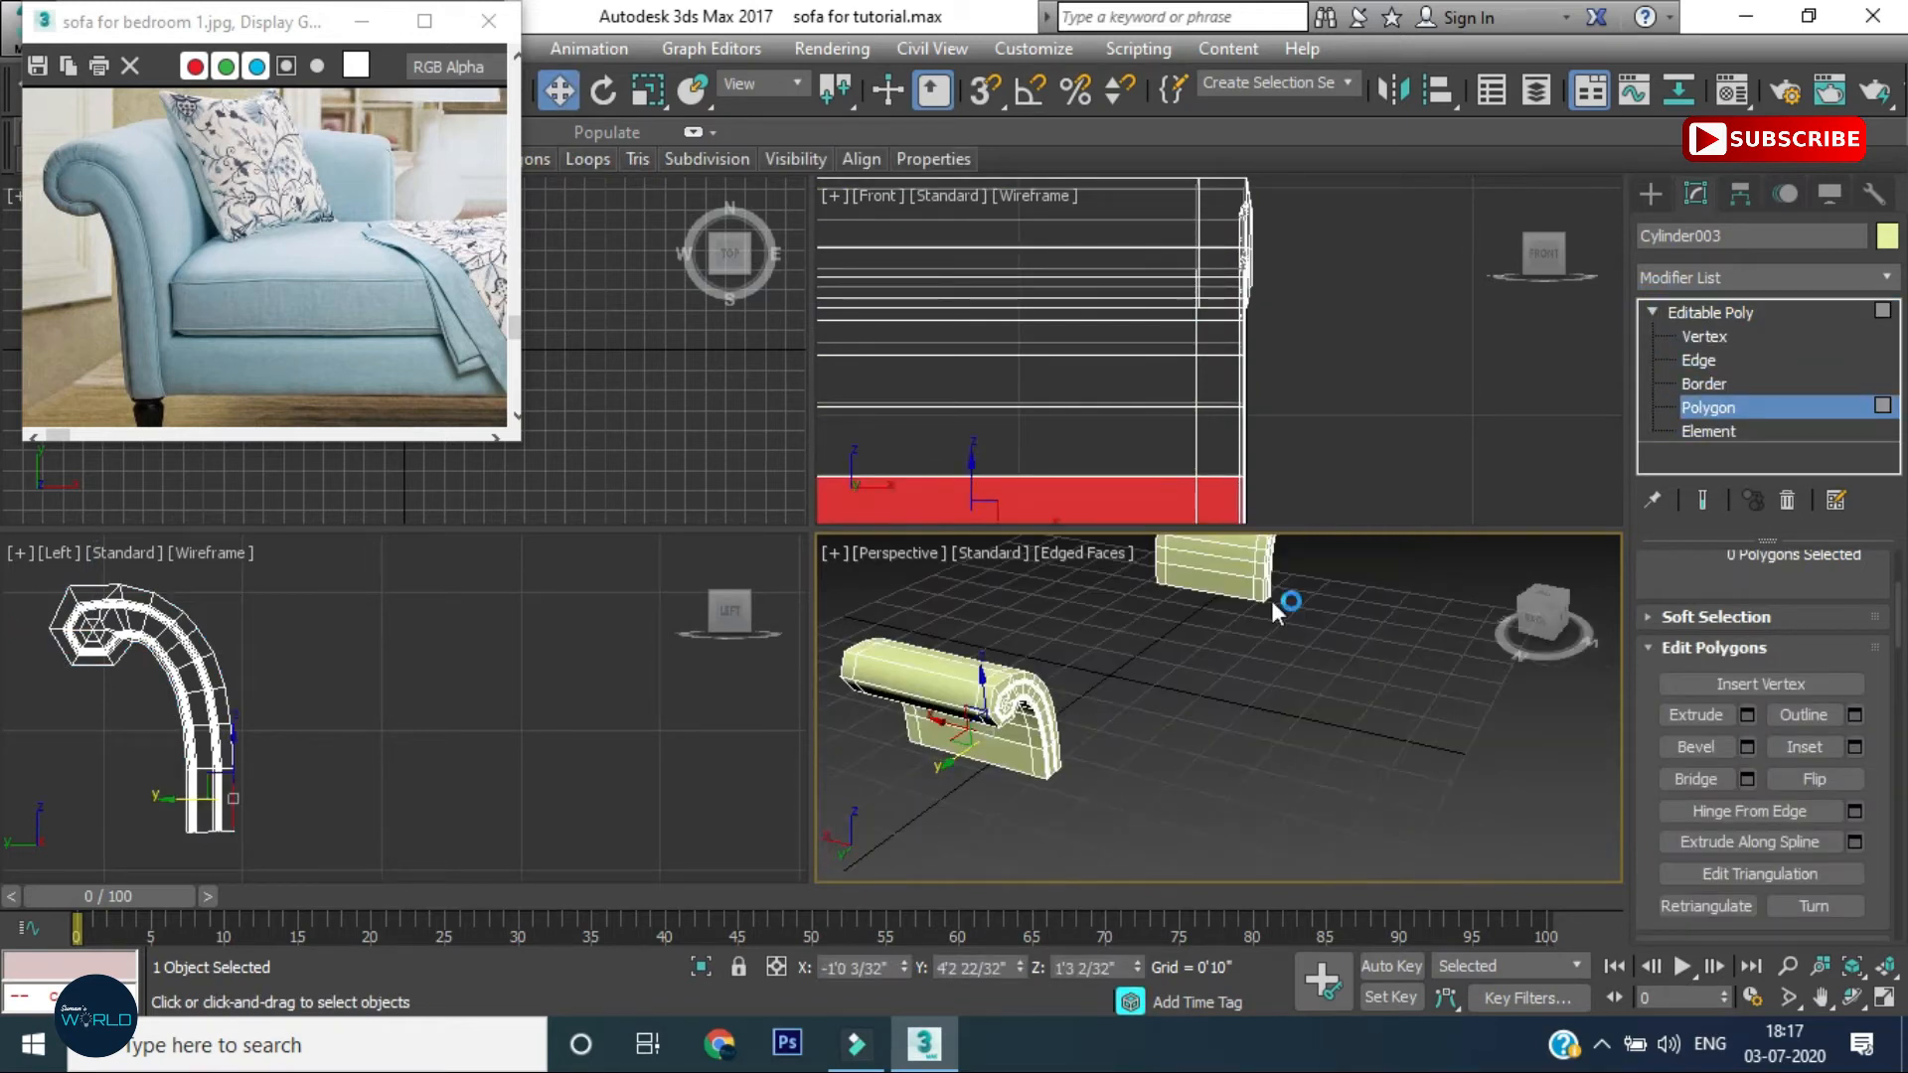
{"action": "left_click", "coordinate": [1258, 583]}
{"action": "left_click", "coordinate": [1262, 586], "text": "ctrl"}
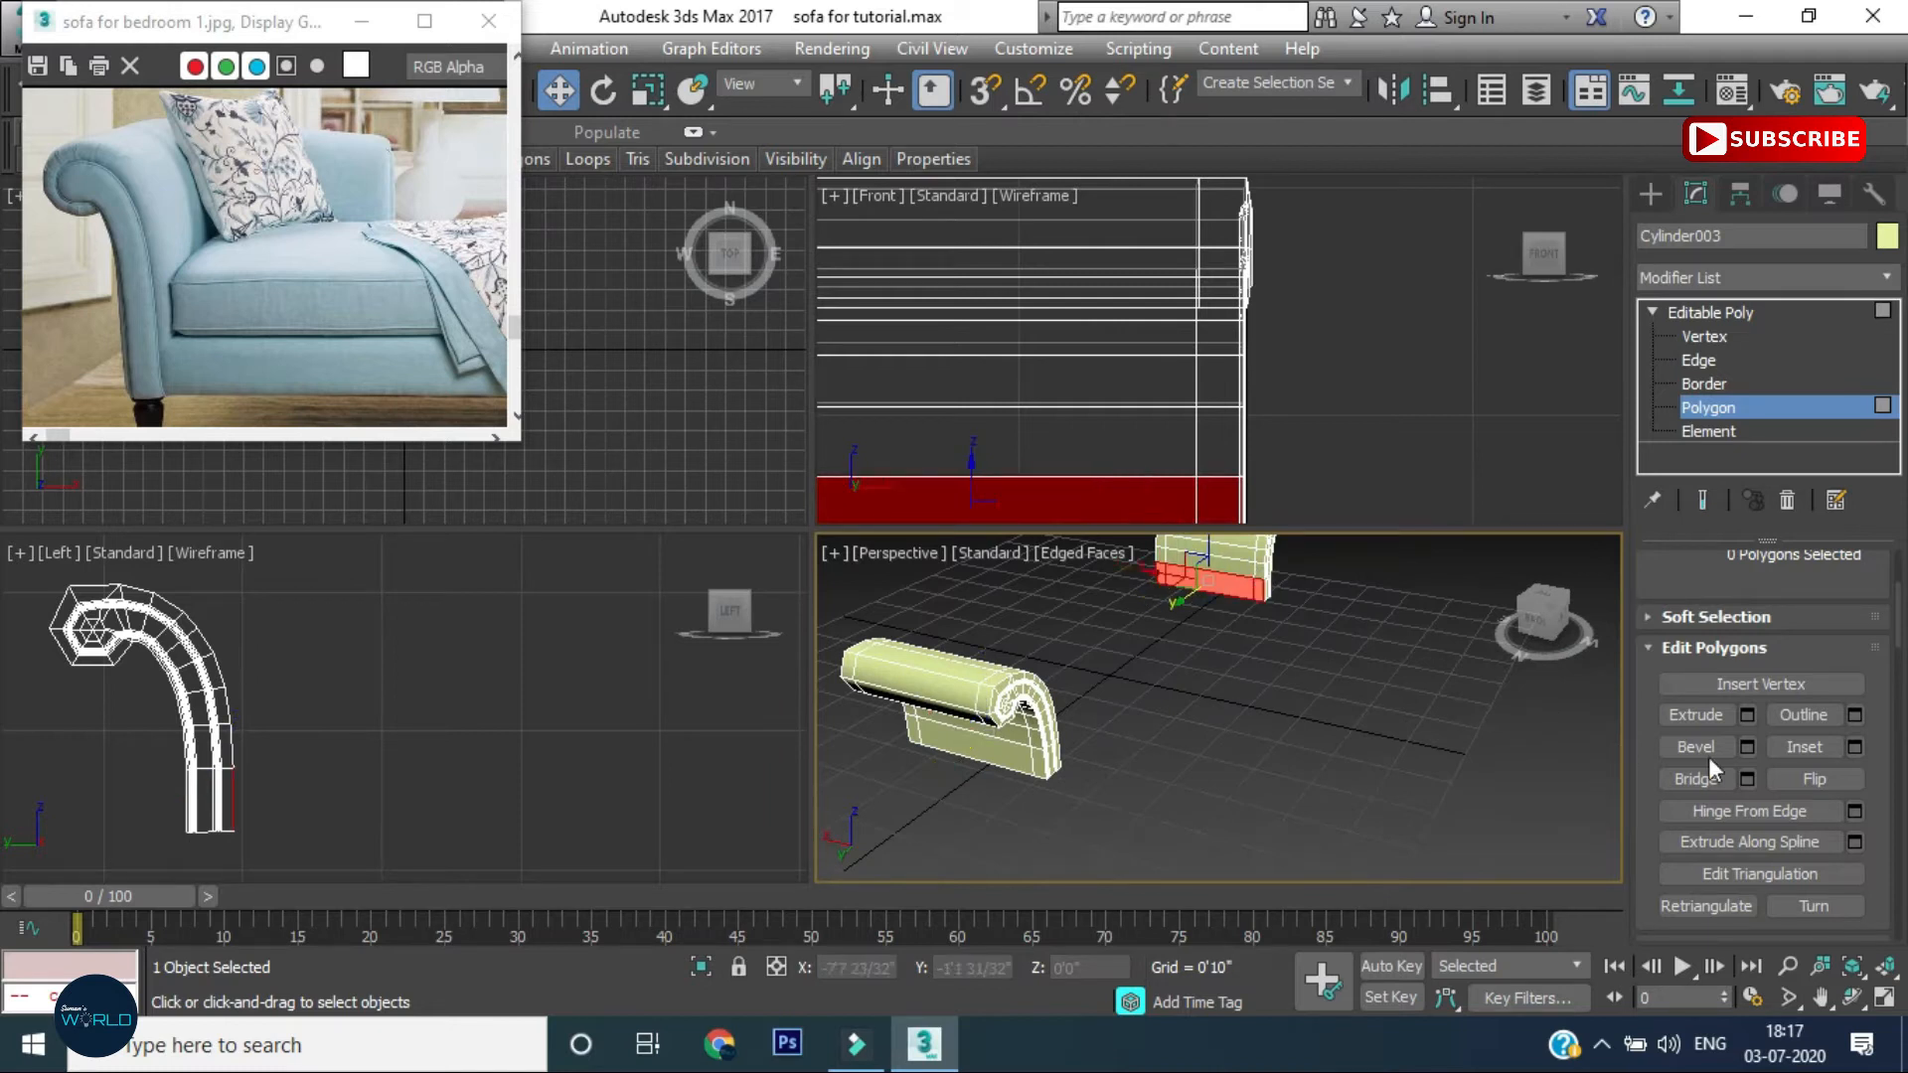
{"action": "left_click", "coordinate": [1695, 779]}
{"action": "middle_click_drag", "start_coordinate": [1262, 676], "coordinate": [1088, 766], "text": "alt"}
{"action": "left_click", "coordinate": [1709, 413]}
{"action": "left_click", "coordinate": [1498, 557]}
{"action": "middle_click_drag", "start_coordinate": [1350, 733], "coordinate": [1345, 840], "text": "alt"}
Draw an extended-primitive chamfer box as the seat cushion, sized to span between the two arms
{"action": "scroll", "coordinate": [1399, 670], "scroll_direction": "up", "scroll_amount": 5}
{"action": "left_click", "coordinate": [1650, 194]}
{"action": "left_click", "coordinate": [1763, 278]}
{"action": "left_click", "coordinate": [1703, 298]}
{"action": "key", "text": "t"}
{"action": "left_click_drag", "start_coordinate": [1177, 599], "coordinate": [1250, 805]}
{"action": "left_click", "coordinate": [1250, 803]}
{"action": "left_click", "coordinate": [1262, 793]}
{"action": "right_click", "coordinate": [1273, 788]}
{"action": "scroll", "coordinate": [1320, 681], "scroll_direction": "down", "scroll_amount": 1}
{"action": "key", "text": "p"}
{"action": "scroll", "coordinate": [1315, 670], "scroll_direction": "down", "scroll_amount": 2}
{"action": "middle_click_drag", "start_coordinate": [1315, 670], "coordinate": [1391, 636], "text": "alt"}
{"action": "scroll", "coordinate": [258, 668], "scroll_direction": "down", "scroll_amount": 5}
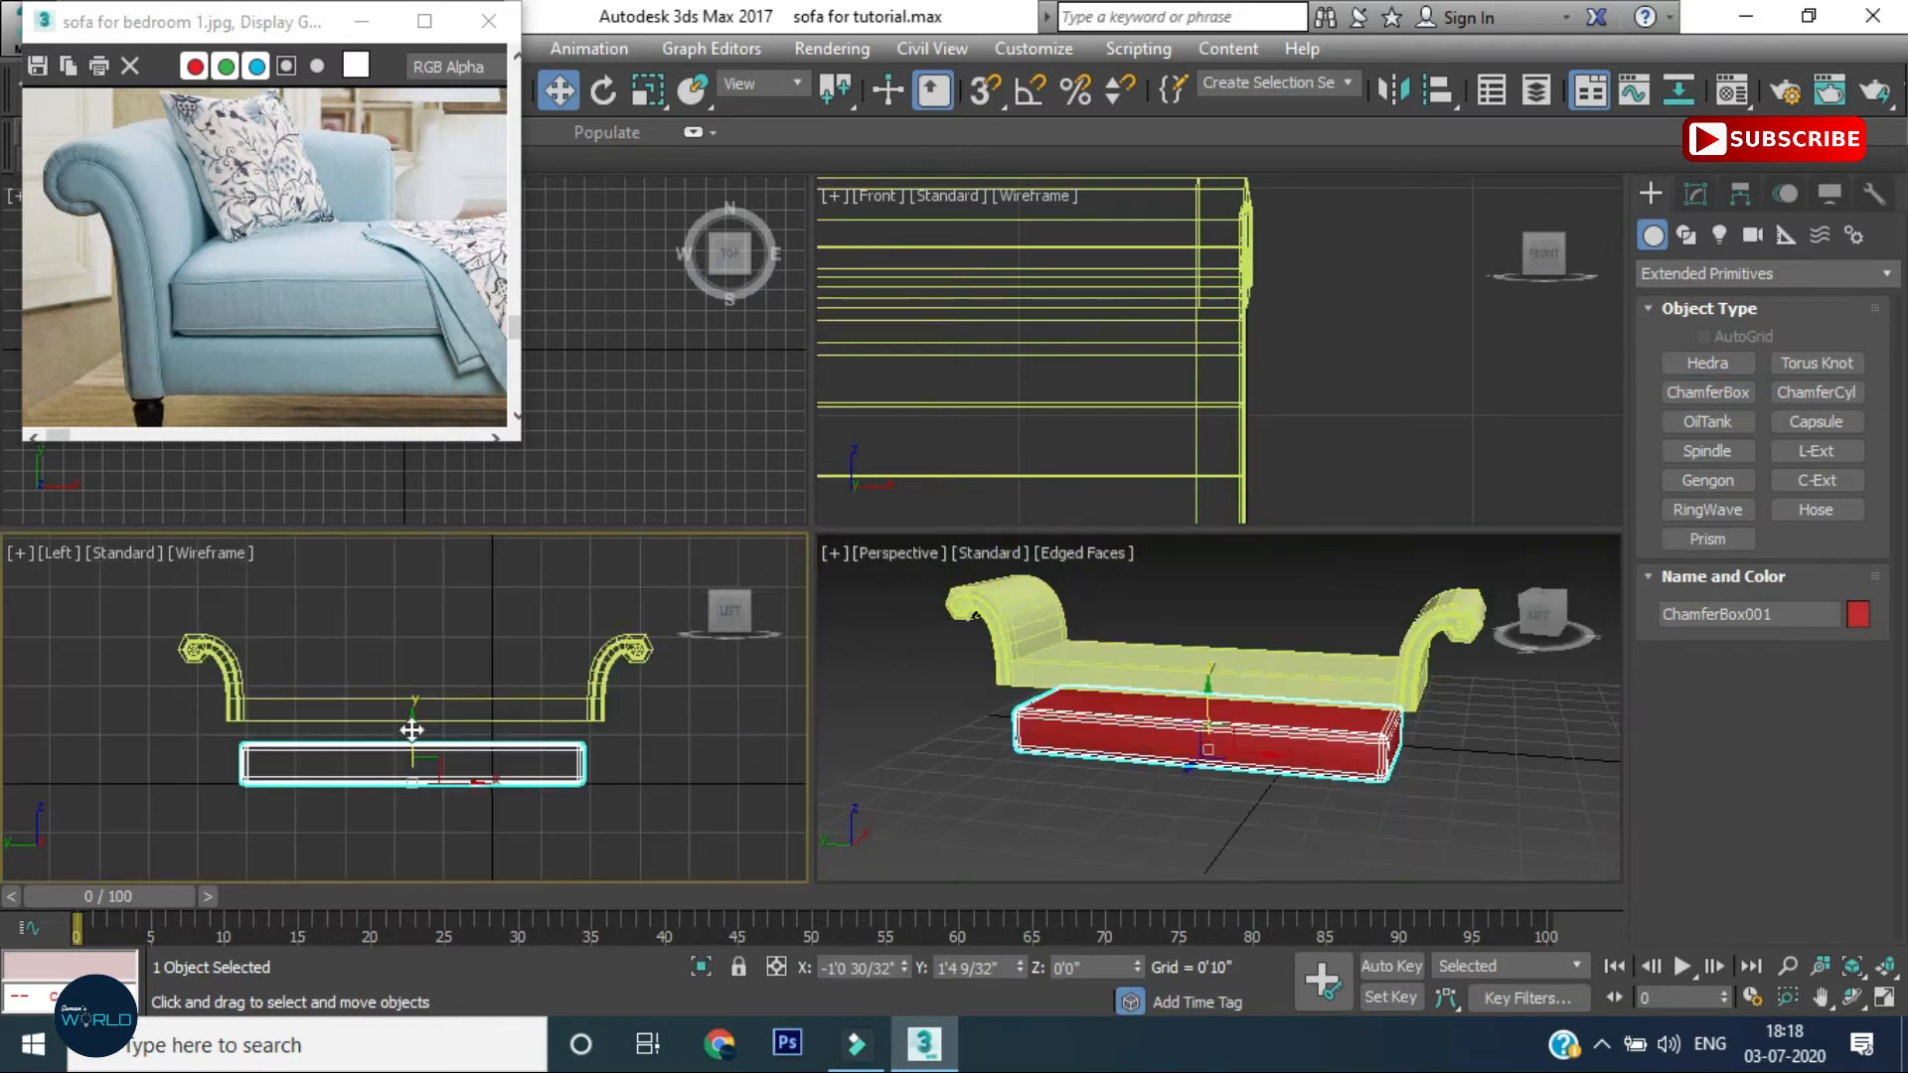
Raise the cushion above the base and centre it between the arms and across the sofa's depth
{"action": "left_click_drag", "start_coordinate": [410, 732], "coordinate": [411, 652]}
{"action": "scroll", "coordinate": [380, 703], "scroll_direction": "up", "scroll_amount": 4}
{"action": "middle_click_drag", "start_coordinate": [452, 683], "coordinate": [424, 740]}
{"action": "left_click_drag", "start_coordinate": [502, 739], "coordinate": [454, 736]}
{"action": "scroll", "coordinate": [1214, 323], "scroll_direction": "down", "scroll_amount": 4}
{"action": "scroll", "coordinate": [1142, 340], "scroll_direction": "up", "scroll_amount": 3}
{"action": "left_click", "coordinate": [1130, 382]}
{"action": "key", "text": "ctrl+z"}
{"action": "key", "text": "ctrl+z"}
{"action": "left_click_drag", "start_coordinate": [1175, 420], "coordinate": [1189, 421]}
{"action": "scroll", "coordinate": [270, 633], "scroll_direction": "down", "scroll_amount": 2}
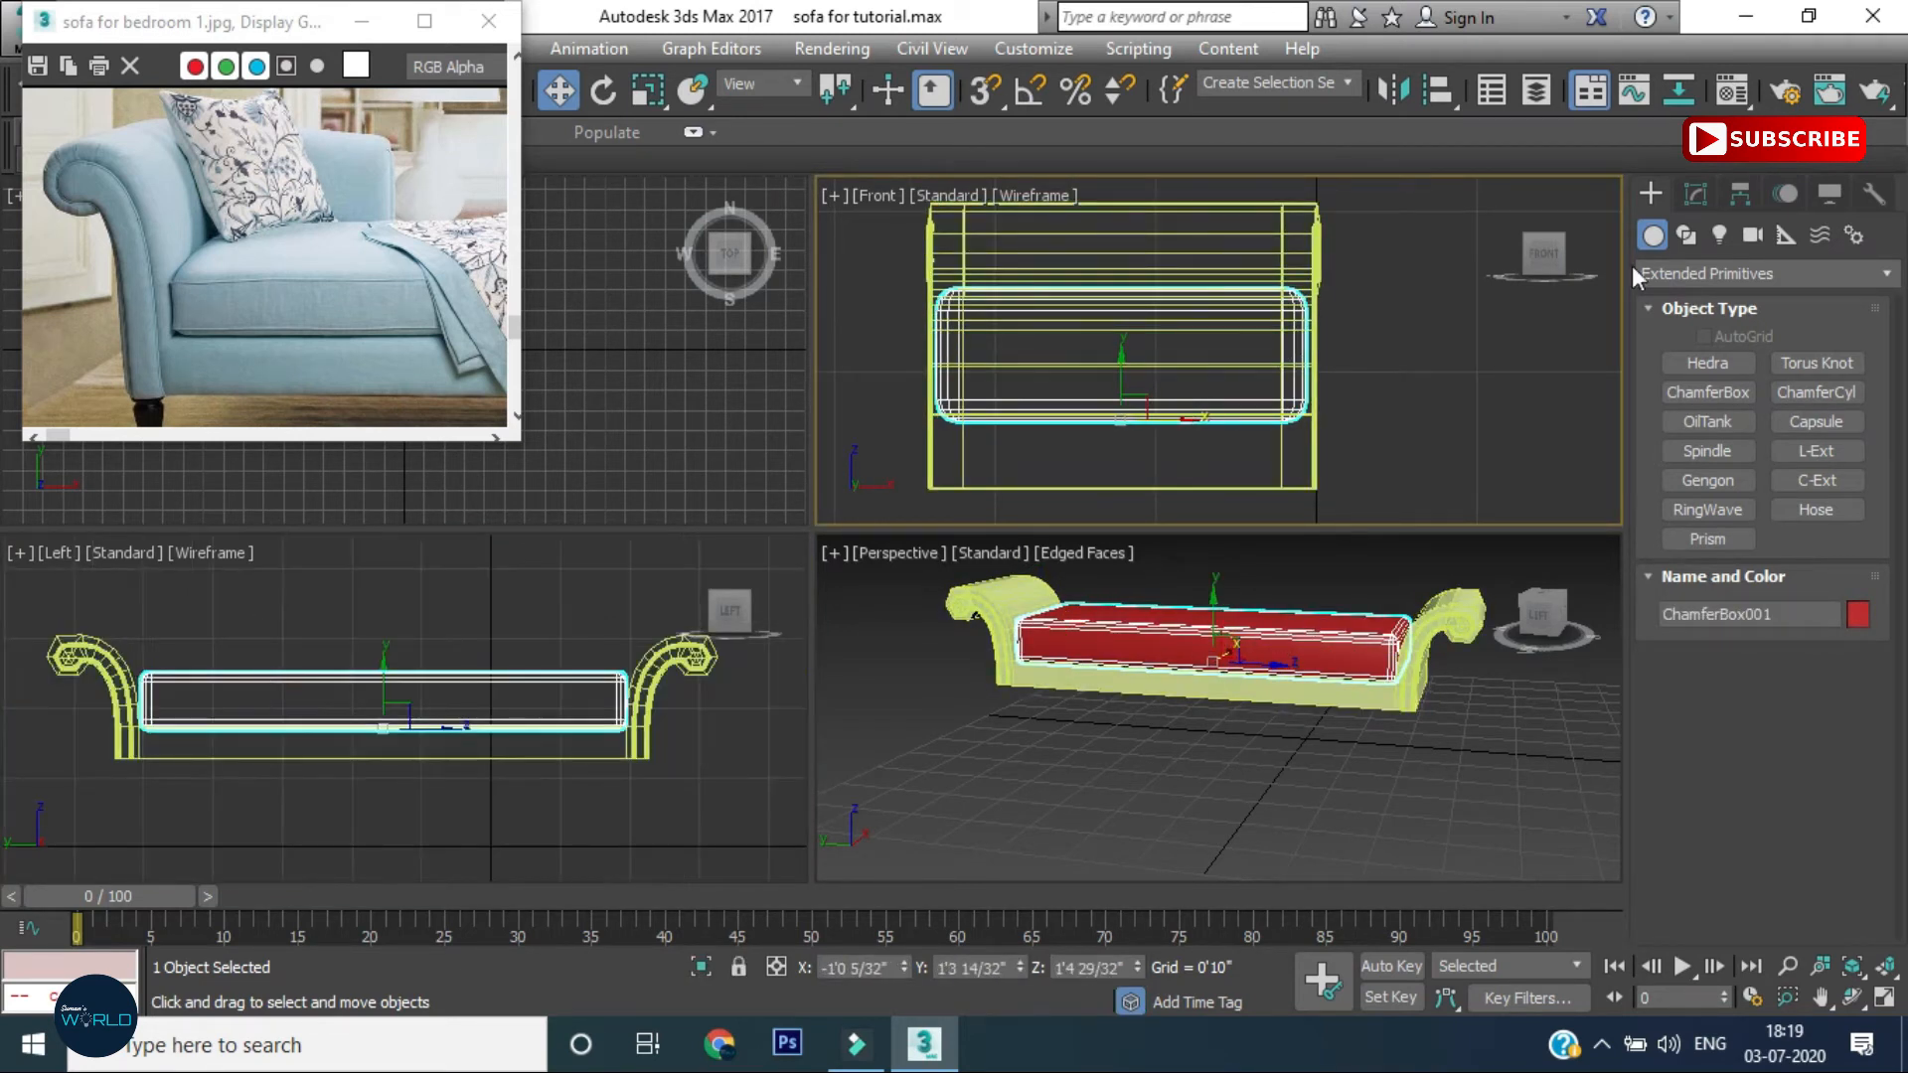
Adjust the cushion's length and width slightly and set its height to 0'6"
{"action": "left_click", "coordinate": [1695, 194]}
{"action": "mouse_move", "coordinate": [1852, 603]}
{"action": "left_mouse_down"}
{"action": "mouse_move", "coordinate": [1852, 572]}
{"action": "mouse_move", "coordinate": [1852, 602]}
{"action": "left_mouse_up"}
{"action": "mouse_move", "coordinate": [1852, 636]}
{"action": "left_mouse_down"}
{"action": "mouse_move", "coordinate": [1852, 606]}
{"action": "mouse_move", "coordinate": [1852, 636]}
{"action": "left_mouse_up"}
{"action": "double_click", "coordinate": [1828, 666]}
{"action": "key", "text": "BackSpace"}
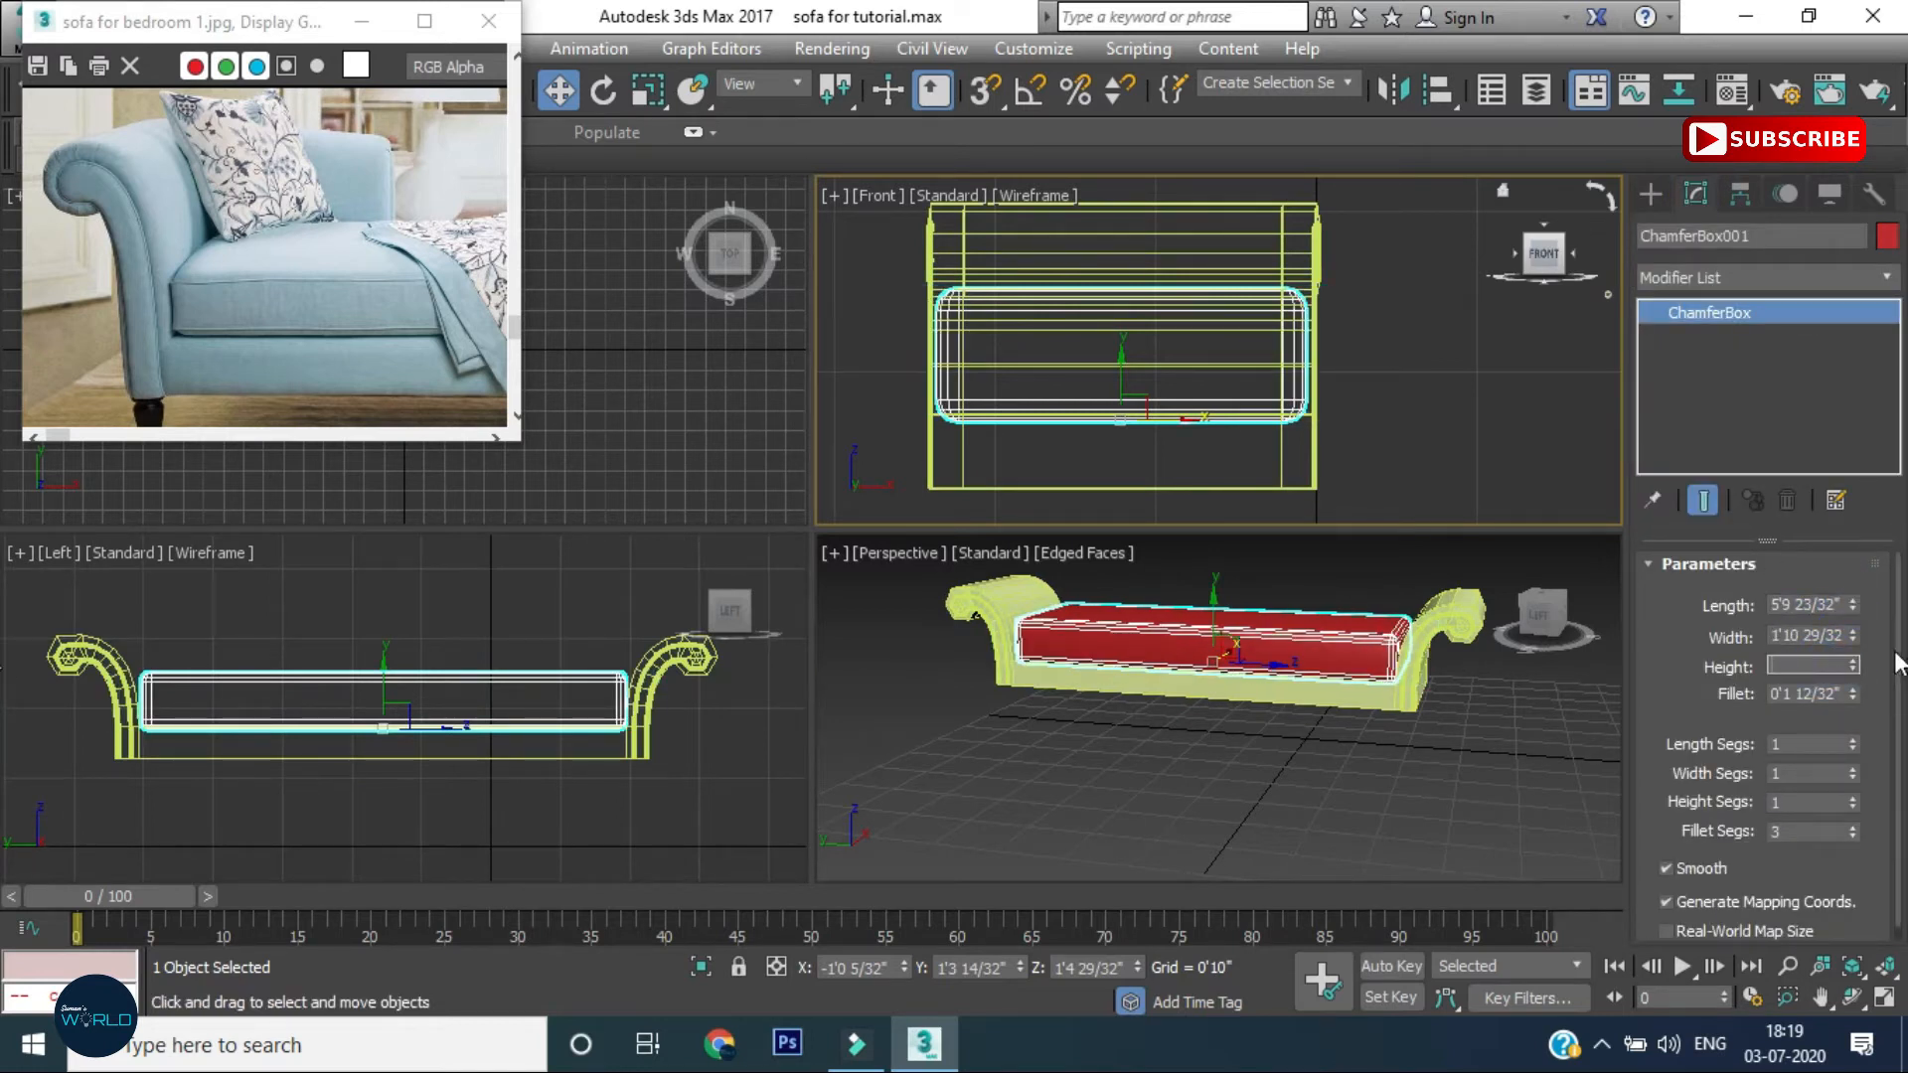
{"action": "type", "text": "6'"}
{"action": "key", "text": "Return"}
{"action": "key", "text": "Return"}
Adjust the cushion's vertical position so it rests on the seat base
{"action": "left_click_drag", "start_coordinate": [383, 673], "coordinate": [384, 665]}
{"action": "scroll", "coordinate": [316, 672], "scroll_direction": "up", "scroll_amount": 2}
{"action": "middle_click_drag", "start_coordinate": [331, 741], "coordinate": [378, 770]}
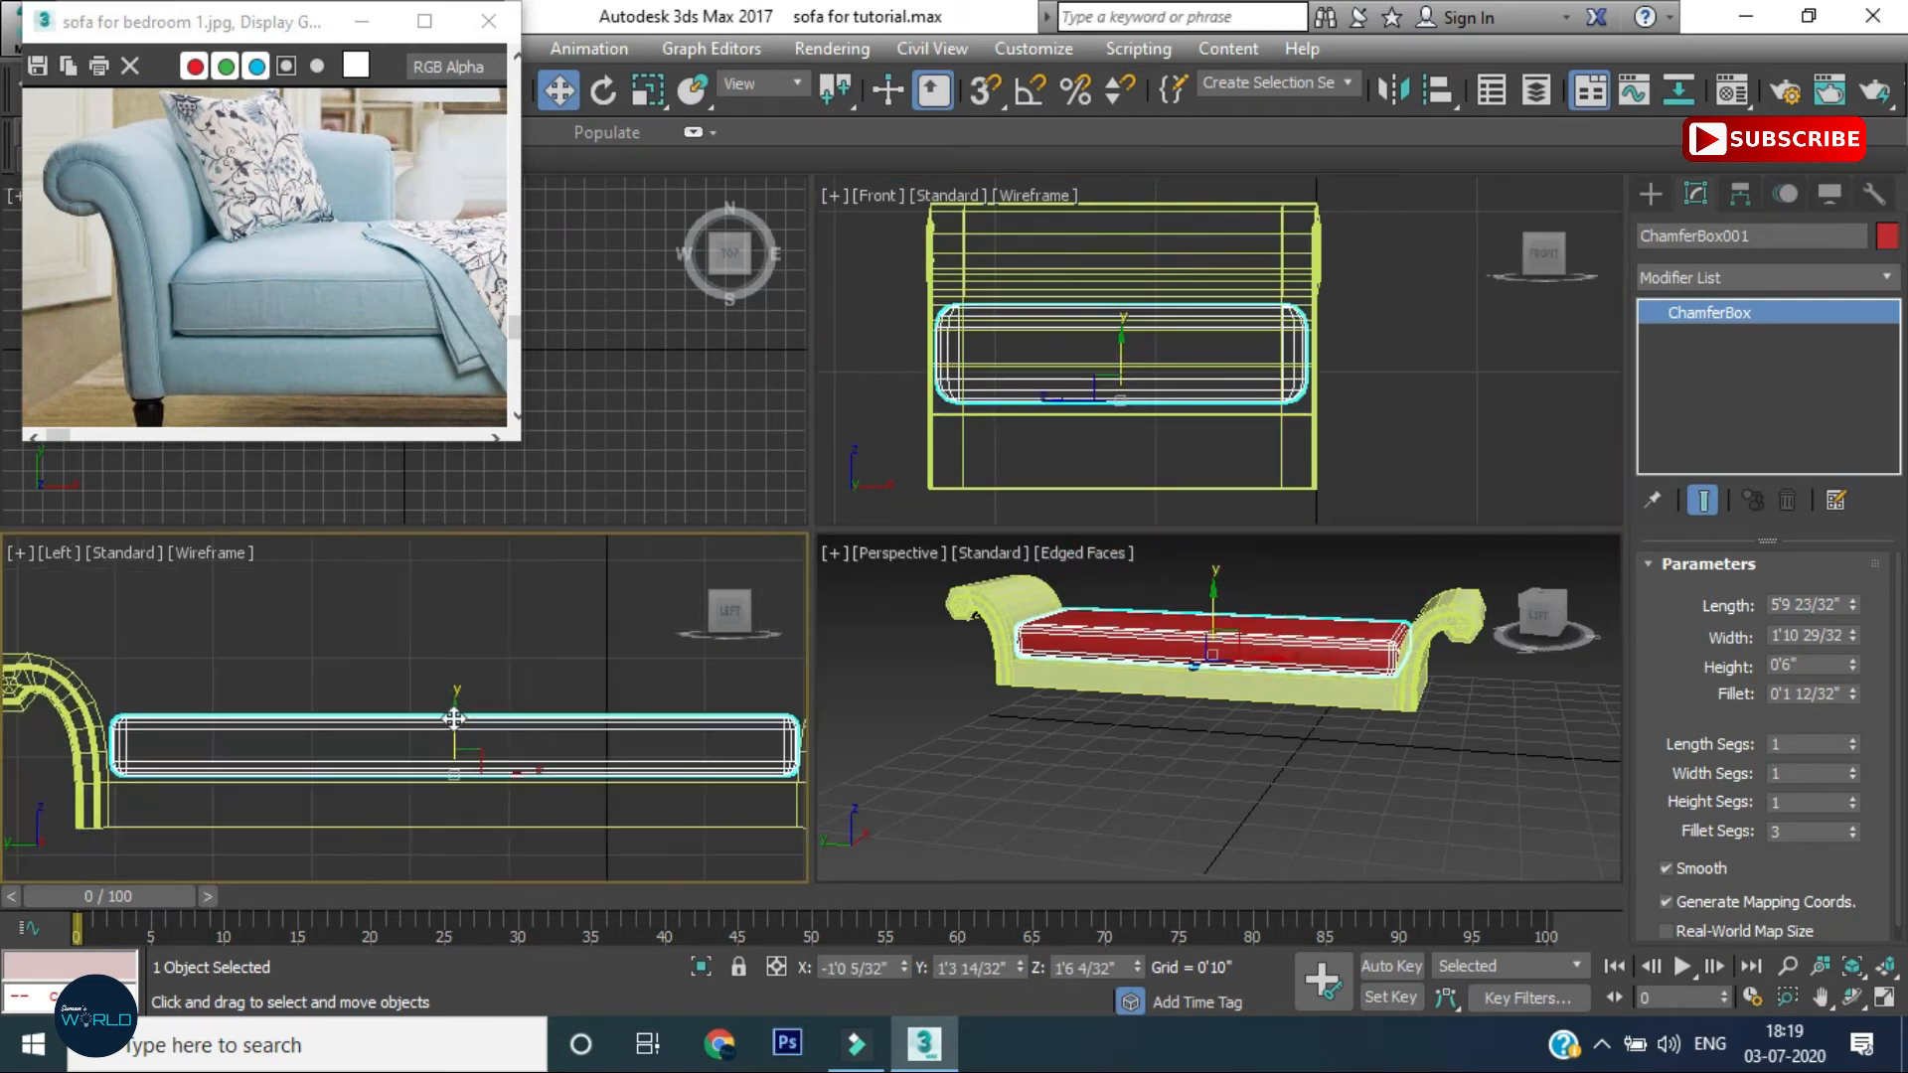
{"action": "left_click_drag", "start_coordinate": [454, 719], "coordinate": [454, 726]}
Select the frame and cushion together and change their object colour to white
{"action": "right_click", "coordinate": [1112, 657]}
{"action": "key", "text": "alt+w"}
{"action": "middle_click_drag", "start_coordinate": [1339, 293], "coordinate": [1399, 505]}
{"action": "key", "text": "ctrl+a"}
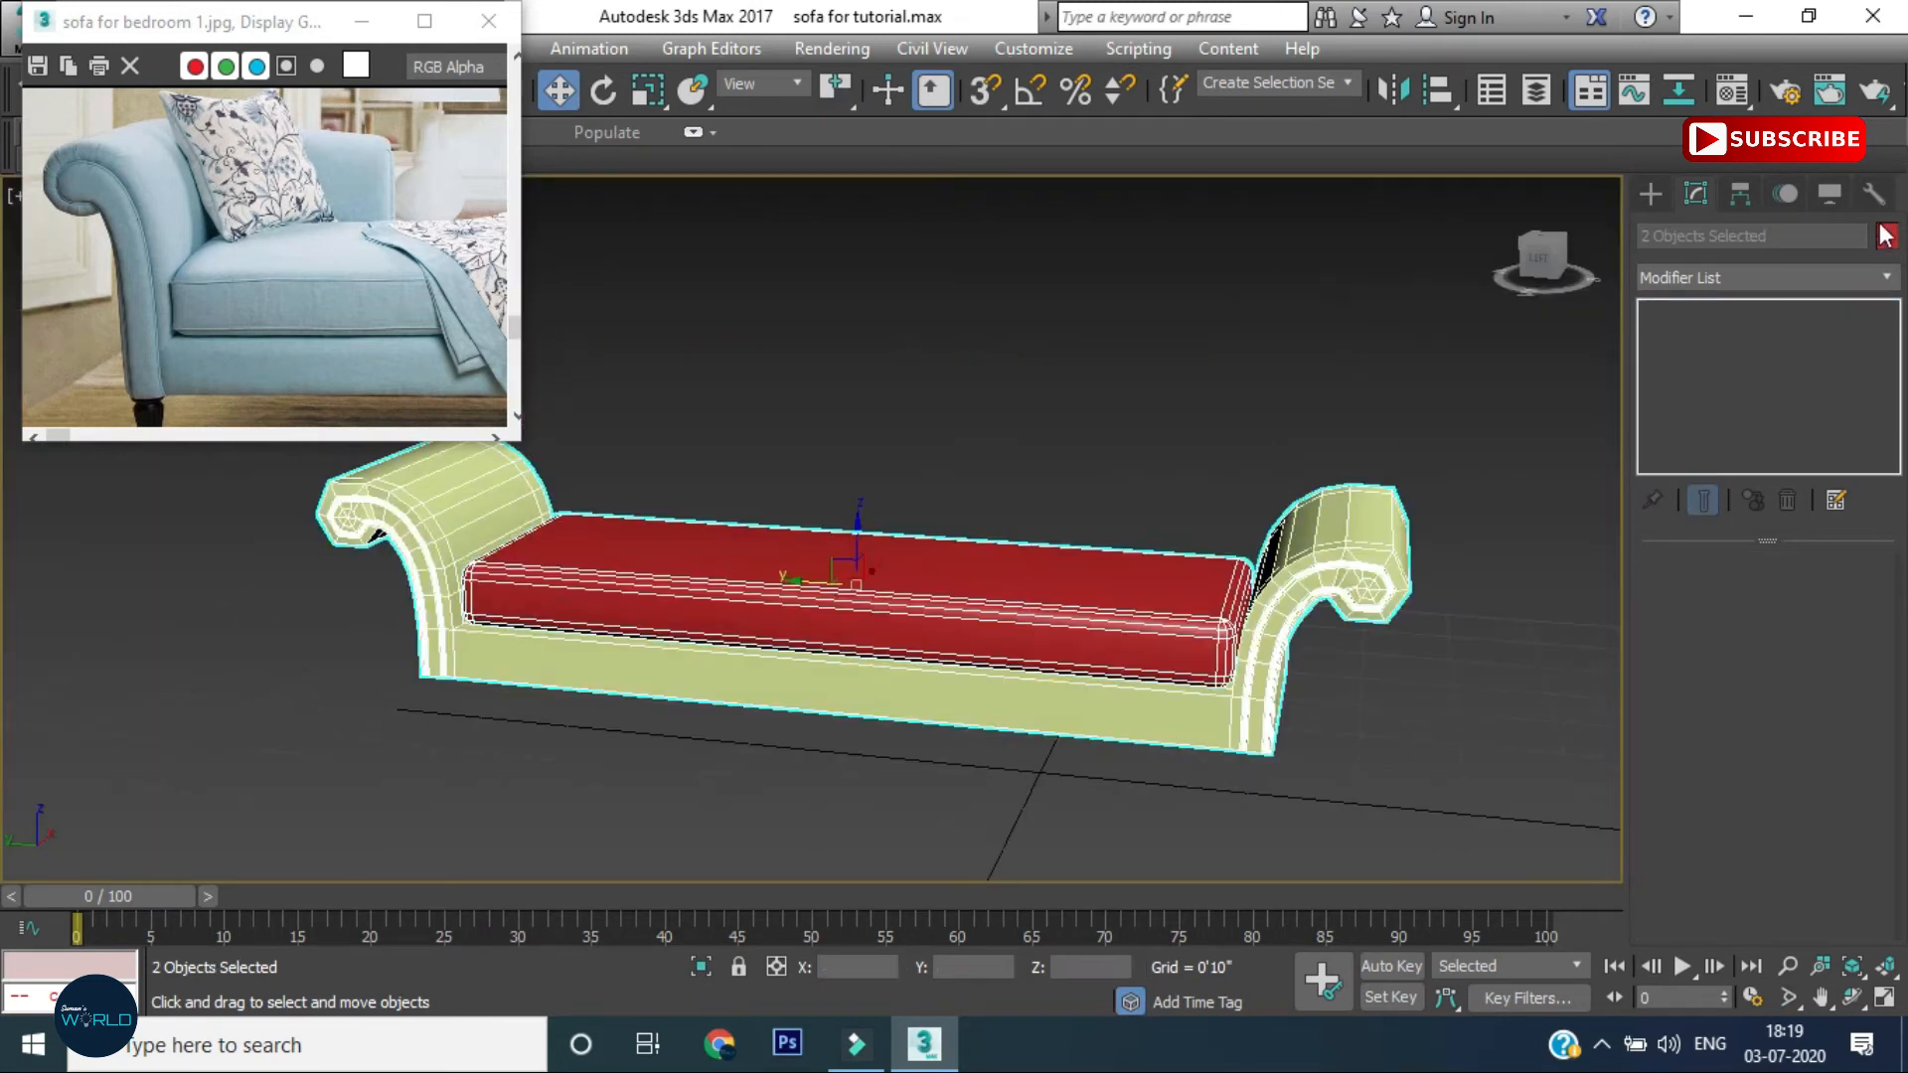
{"action": "left_click", "coordinate": [1200, 583]}
{"action": "left_click", "coordinate": [1094, 673]}
{"action": "key", "text": "ctrl+d"}
Lower the row of frame vertices along the top of the seat base in the front view
{"action": "left_click", "coordinate": [1003, 596]}
{"action": "scroll", "coordinate": [777, 624], "scroll_direction": "up", "scroll_amount": 4}
{"action": "middle_click_drag", "start_coordinate": [777, 630], "coordinate": [811, 624], "text": "alt"}
{"action": "scroll", "coordinate": [811, 624], "scroll_direction": "down", "scroll_amount": 5}
{"action": "left_click", "coordinate": [1183, 669]}
{"action": "key", "text": "1"}
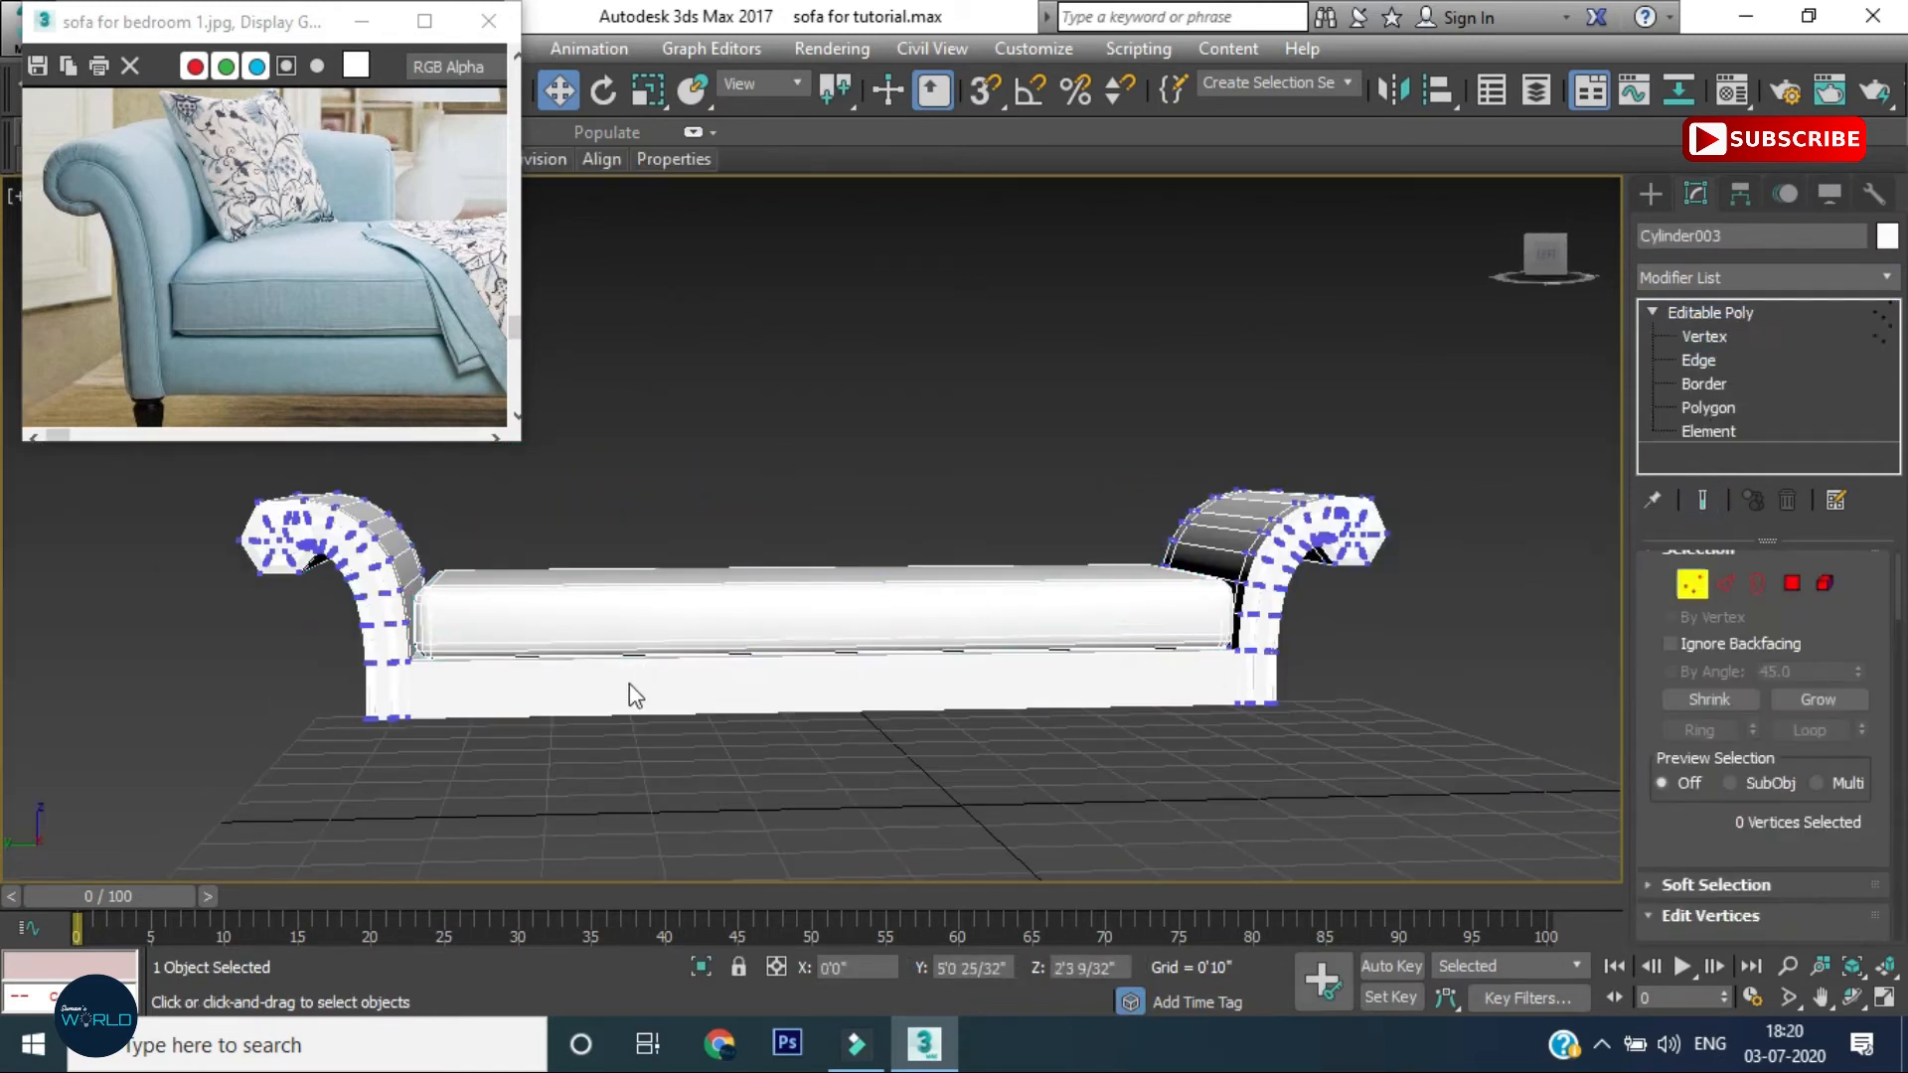
{"action": "key", "text": "f"}
{"action": "left_click_drag", "start_coordinate": [1117, 815], "coordinate": [1115, 807]}
{"action": "left_click_drag", "start_coordinate": [849, 686], "coordinate": [871, 749]}
{"action": "left_click", "coordinate": [1705, 338]}
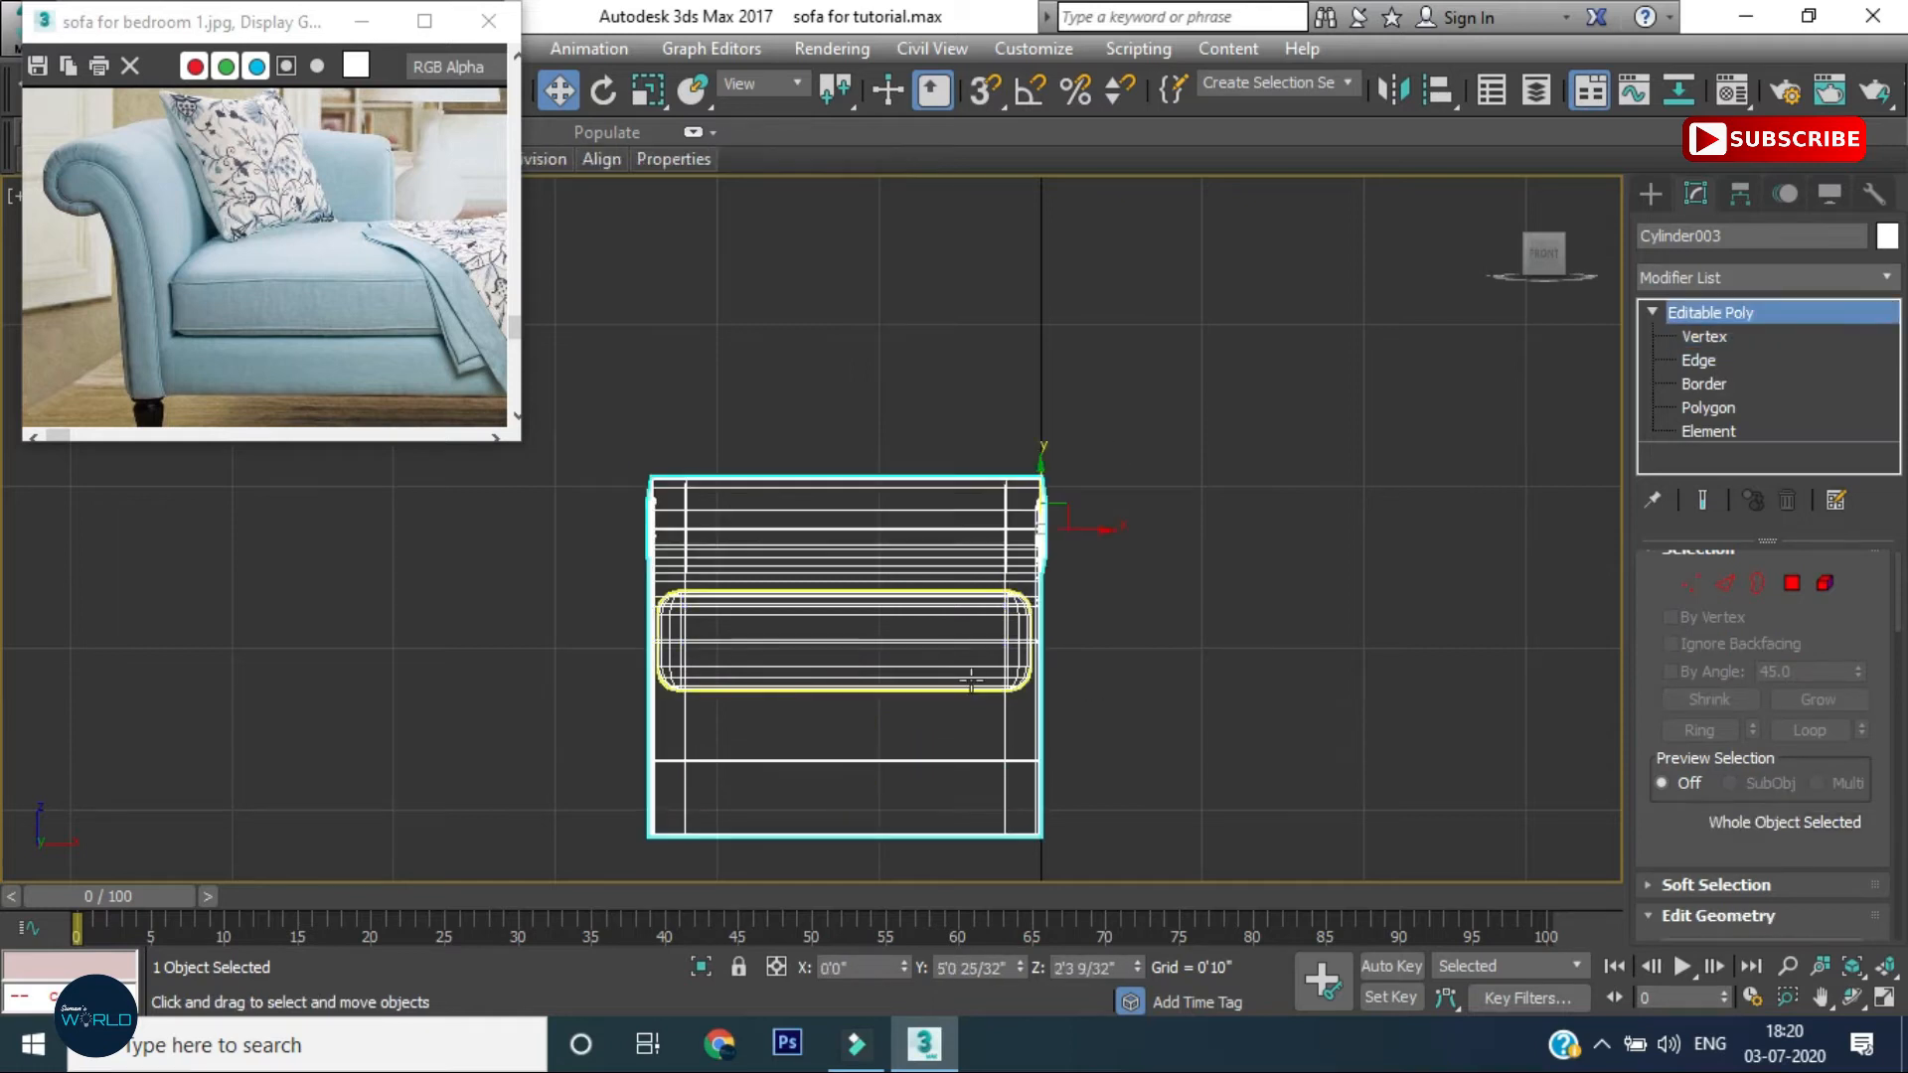
Lower the cushion in the front view so it sits on the shortened seat base
{"action": "left_click", "coordinate": [971, 683]}
{"action": "left_click_drag", "start_coordinate": [843, 641], "coordinate": [855, 702]}
{"action": "key", "text": "p"}
{"action": "key", "text": "ctrl+d"}
{"action": "middle_click_drag", "start_coordinate": [999, 716], "coordinate": [966, 660], "text": "alt"}
{"action": "scroll", "coordinate": [766, 660], "scroll_direction": "up", "scroll_amount": 2}
Widen the seat cushion to 2'2 11/32"
{"action": "left_click", "coordinate": [967, 660]}
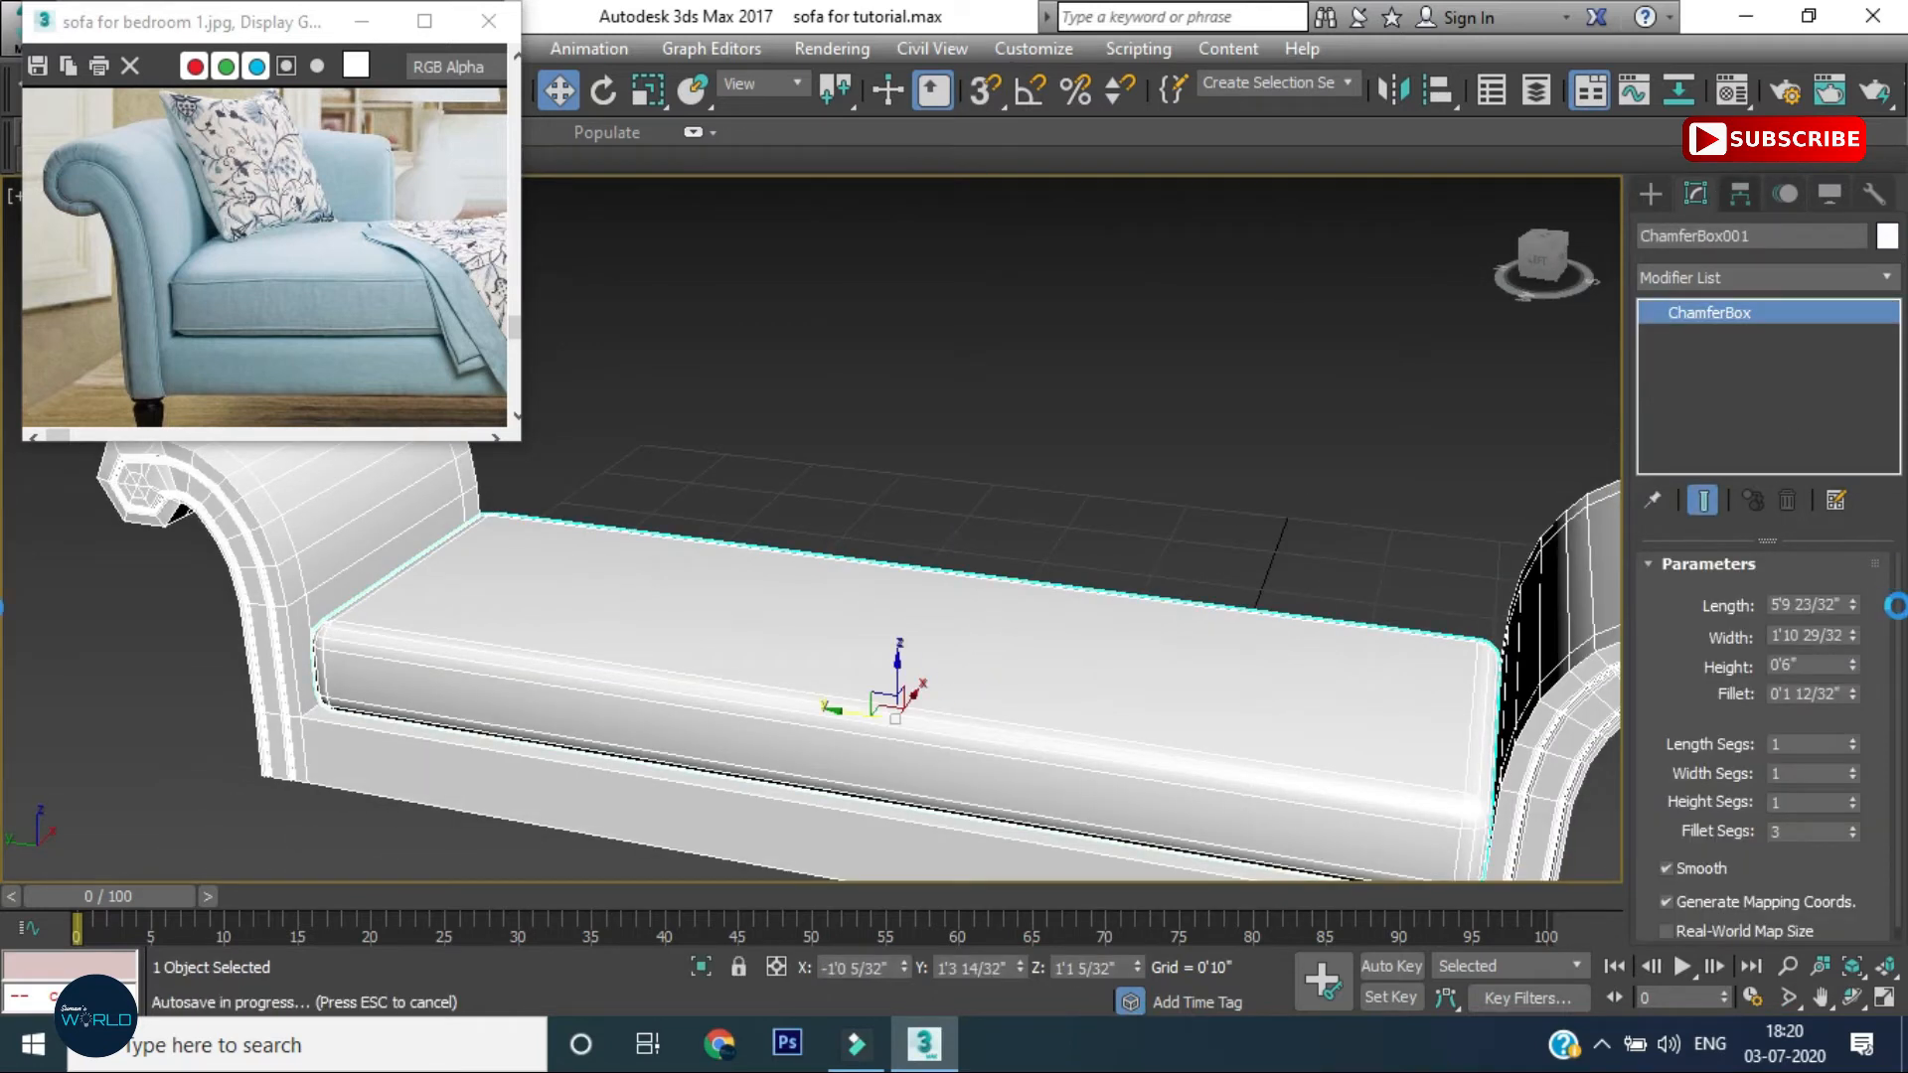
{"action": "left_click", "coordinate": [1852, 631]}
{"action": "middle_click_drag", "start_coordinate": [954, 724], "coordinate": [1052, 678], "text": "alt"}
{"action": "left_click", "coordinate": [1852, 631]}
Try cushion fillets of 0.5 and 1.2 inches and settle on 0'1"
{"action": "double_click", "coordinate": [1833, 693]}
{"action": "type", "text": "1"}
{"action": "key", "text": "Return"}
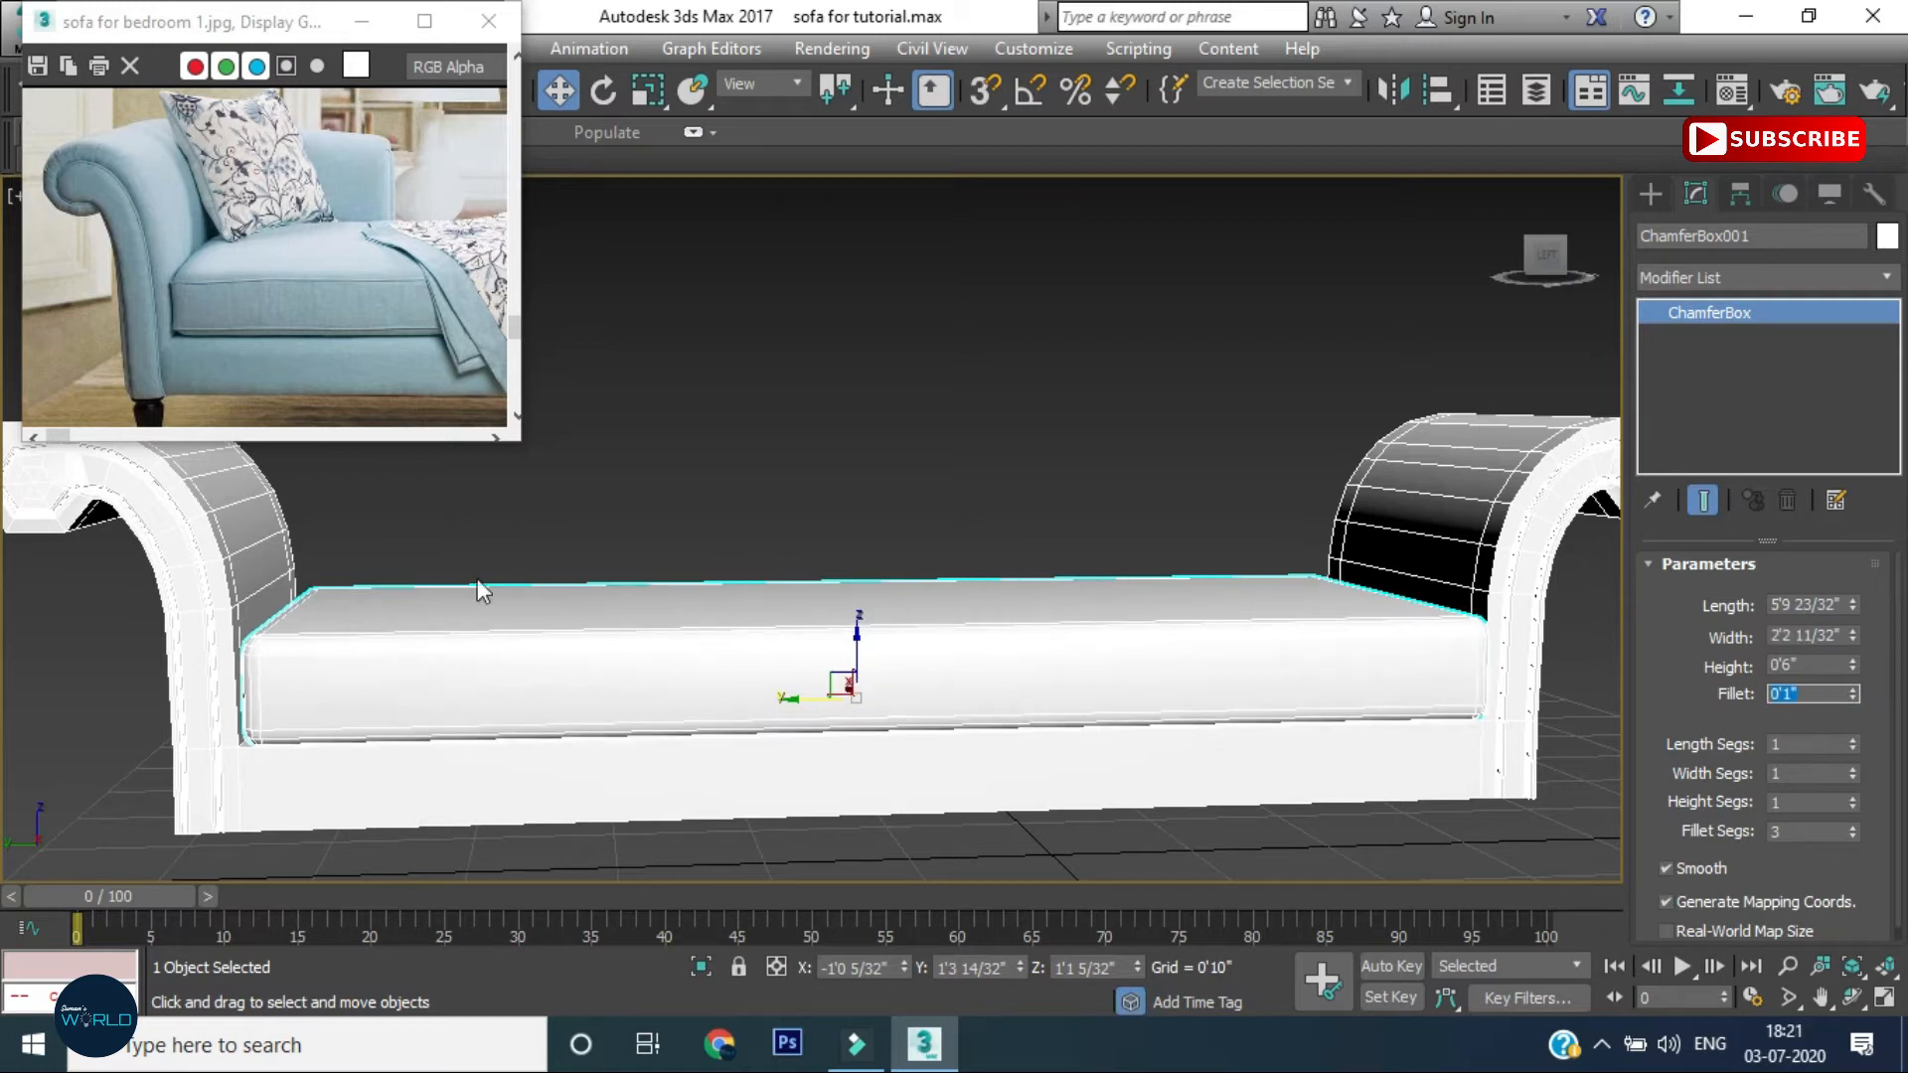
{"action": "type", "text": ".5"}
{"action": "key", "text": "Return"}
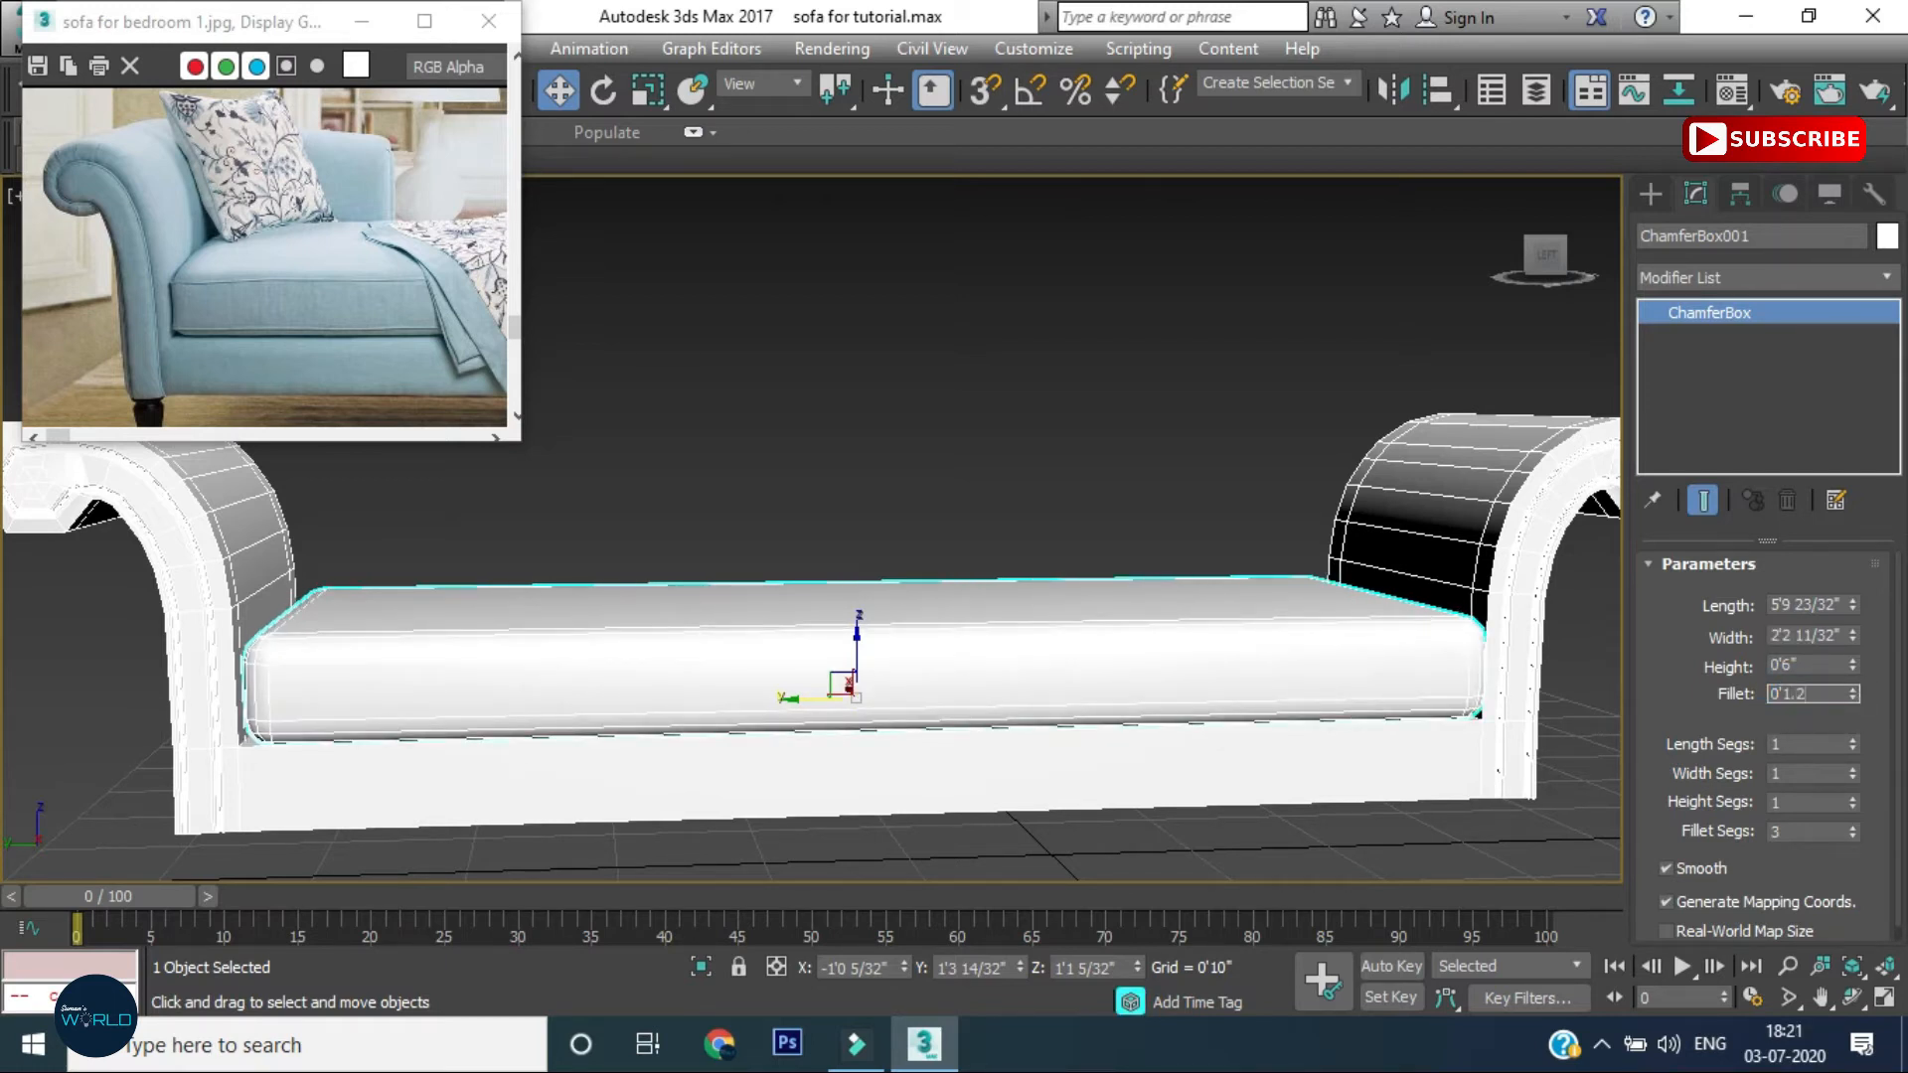
{"action": "key", "text": "Return"}
{"action": "key", "text": "Return"}
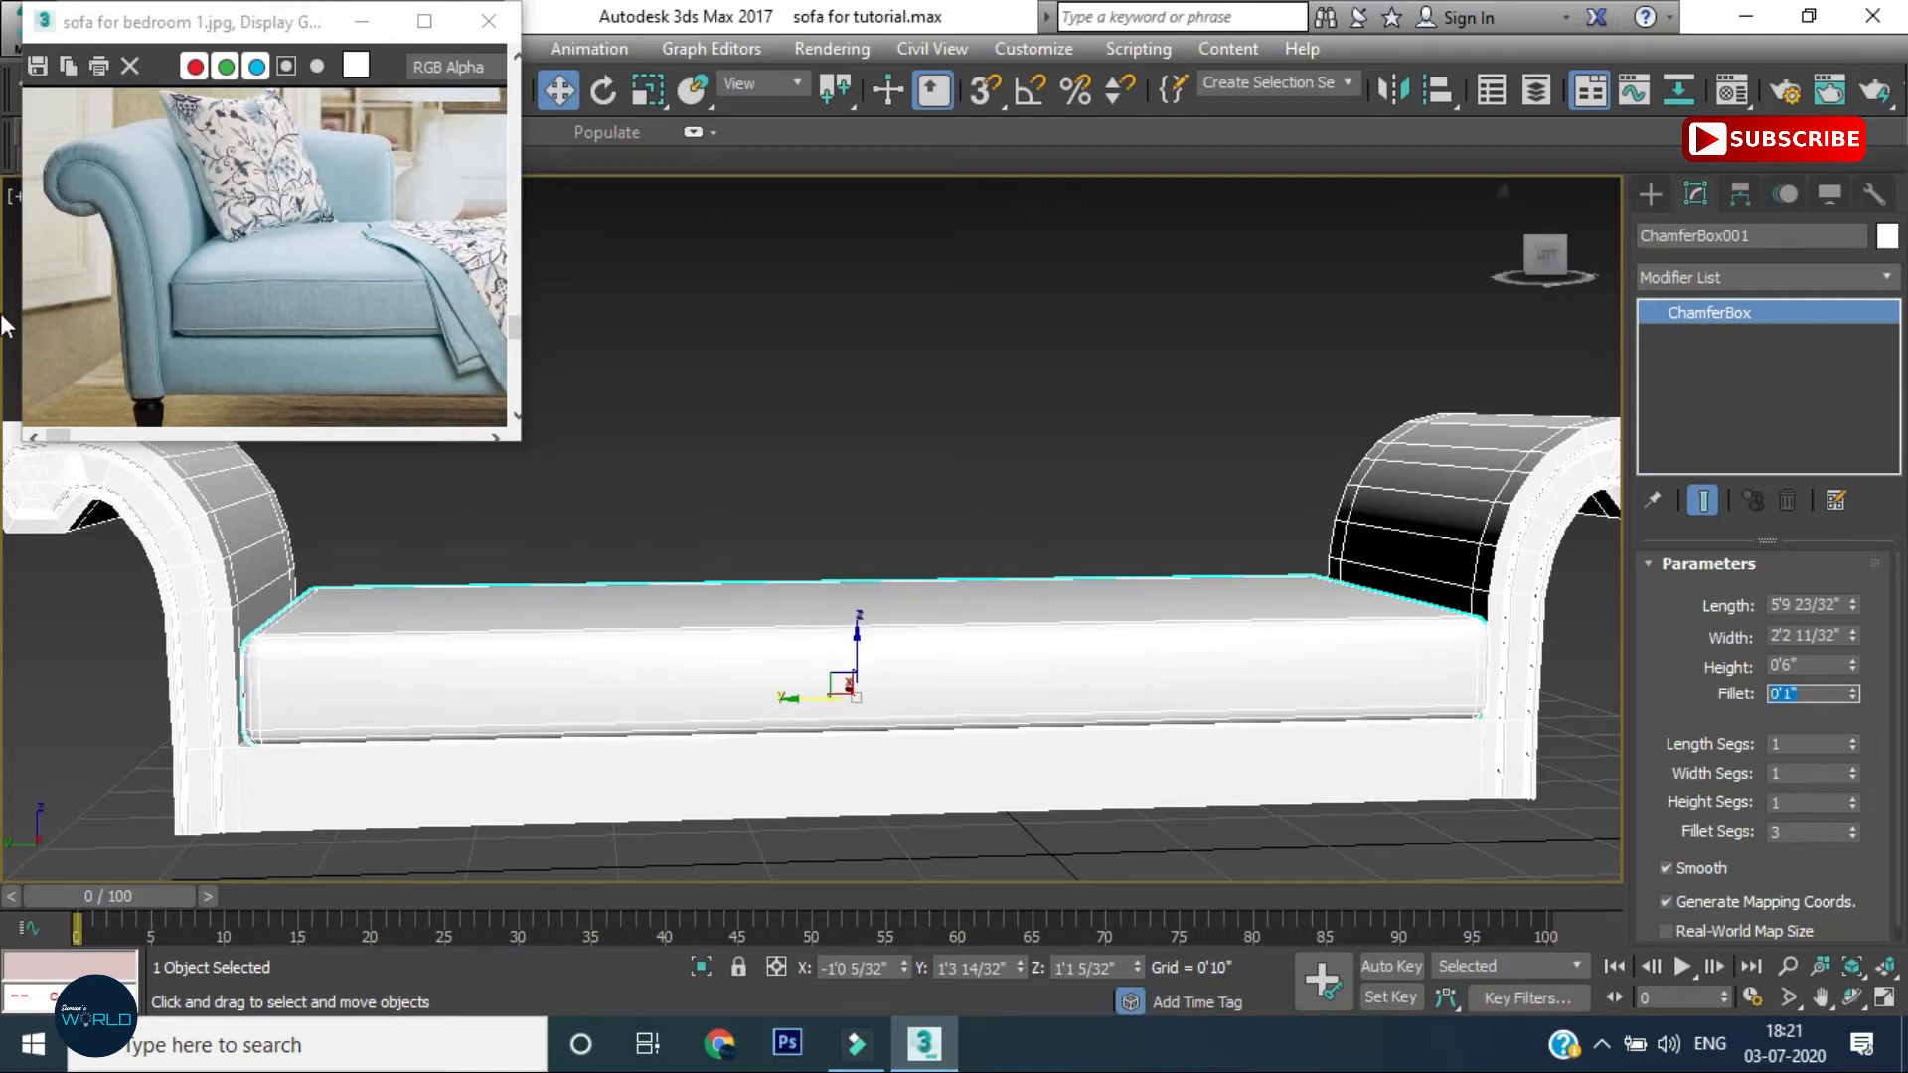
Convert the cushion to an Editable Poly and start editing its edges
{"action": "right_click", "coordinate": [496, 661]}
{"action": "left_click", "coordinate": [695, 899]}
{"action": "left_click", "coordinate": [1651, 312]}
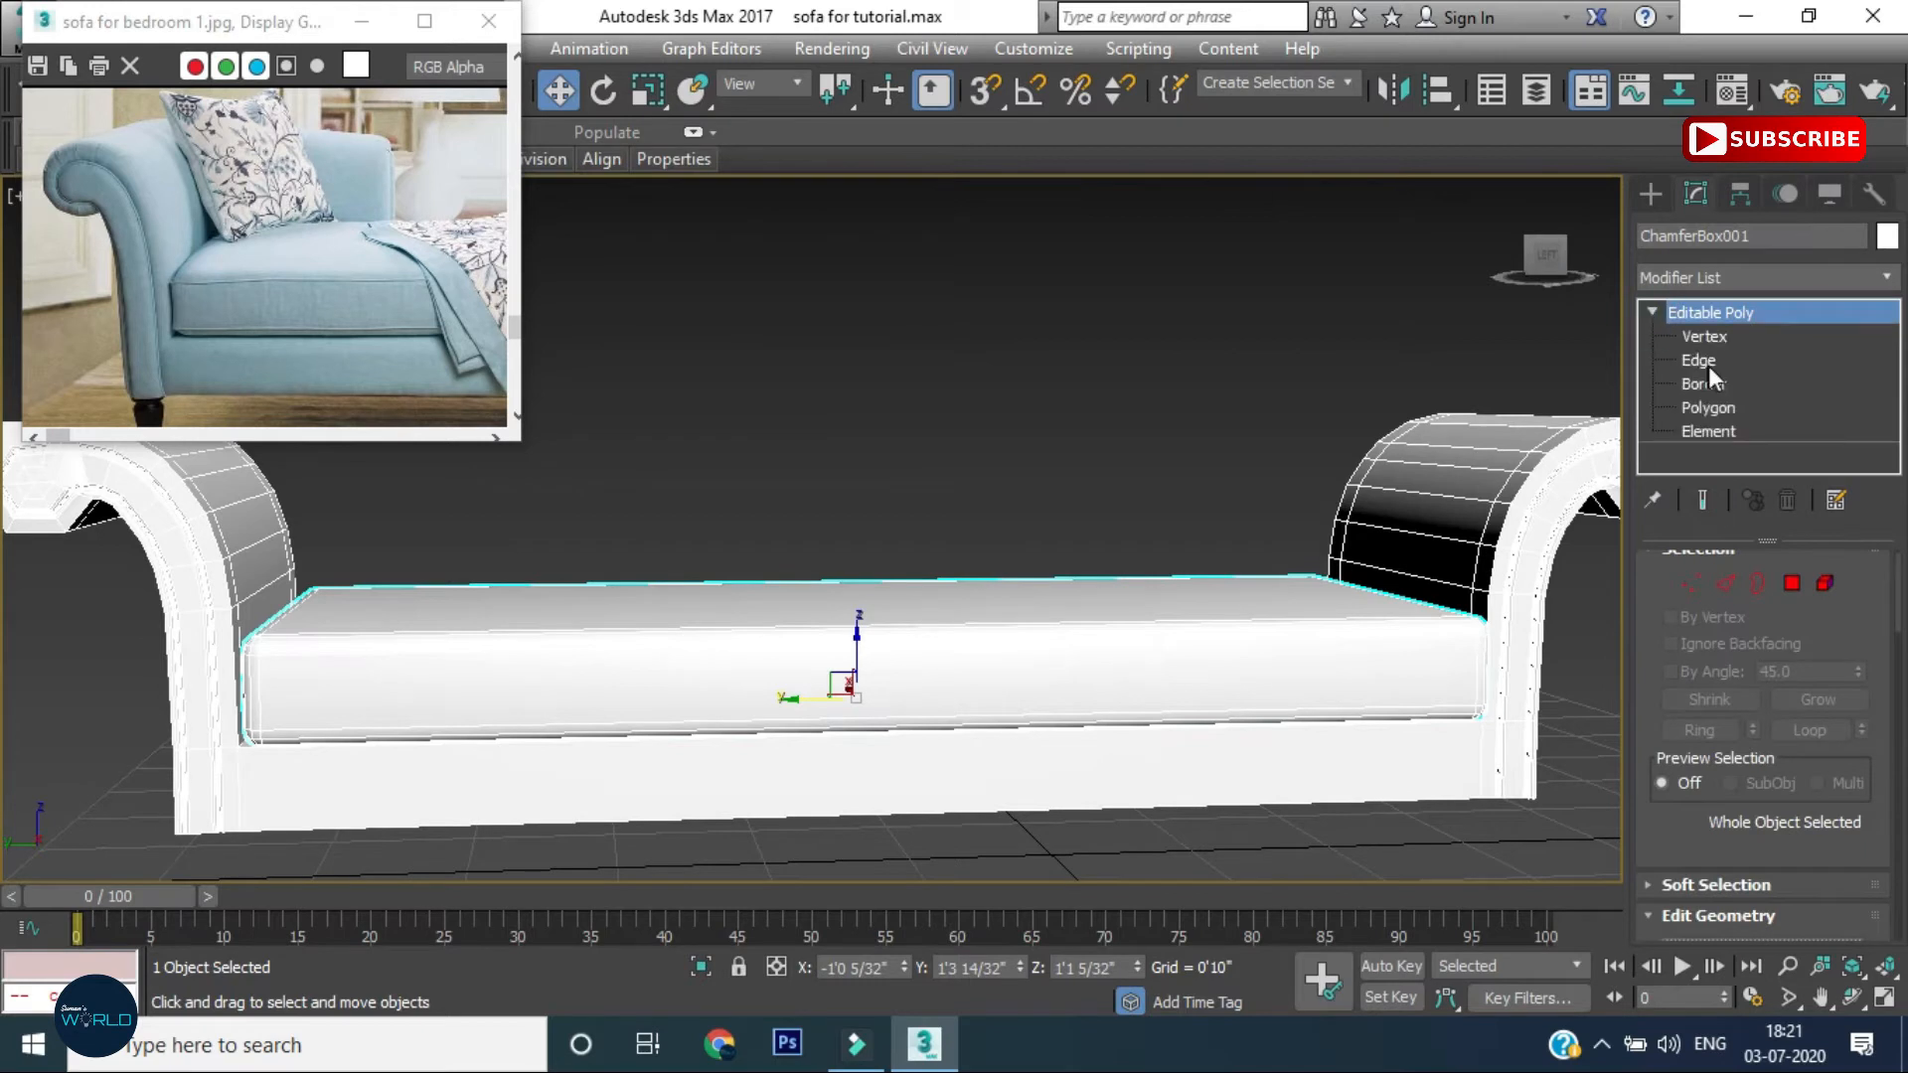
{"action": "left_click", "coordinate": [1699, 362]}
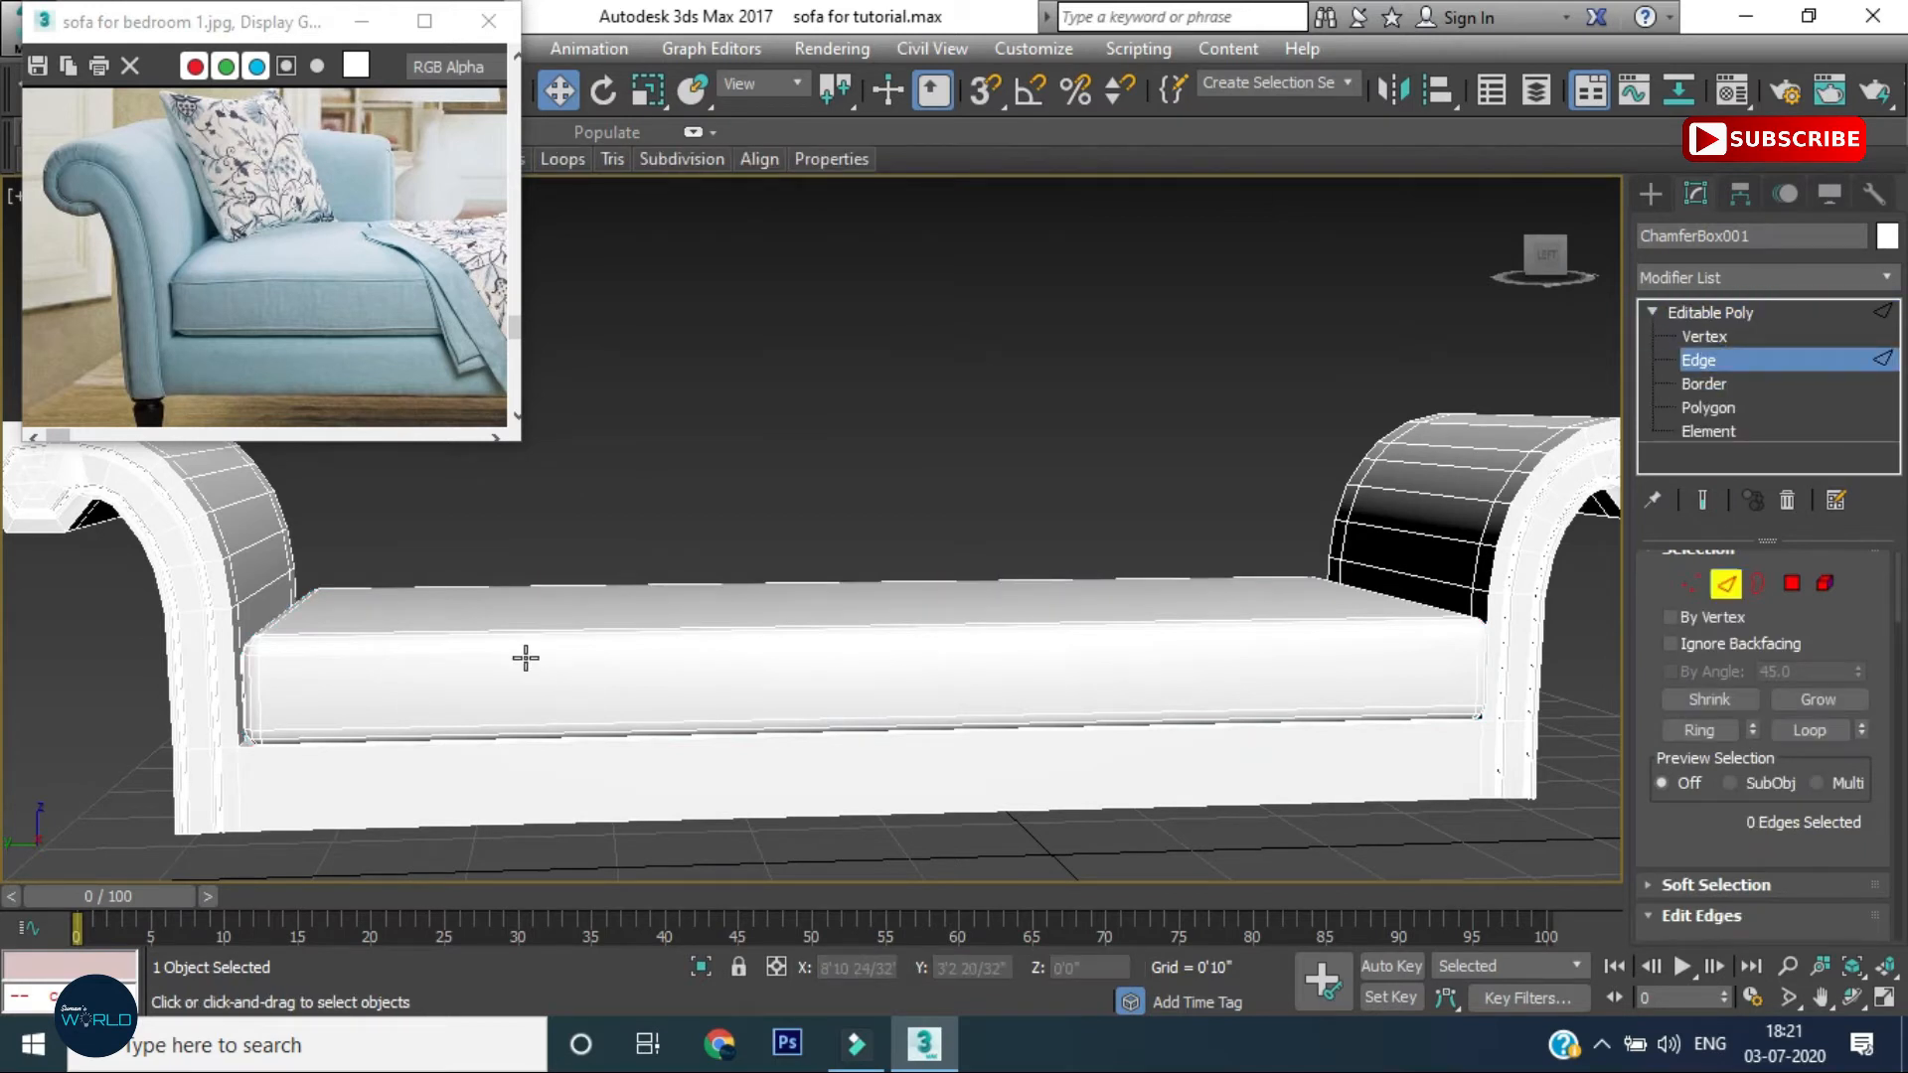
Select the two edge loops running around the upper and lower sides of the cushion
{"action": "scroll", "coordinate": [486, 647], "scroll_direction": "up", "scroll_amount": 3}
{"action": "left_click", "coordinate": [472, 654]}
{"action": "left_click", "coordinate": [1807, 732]}
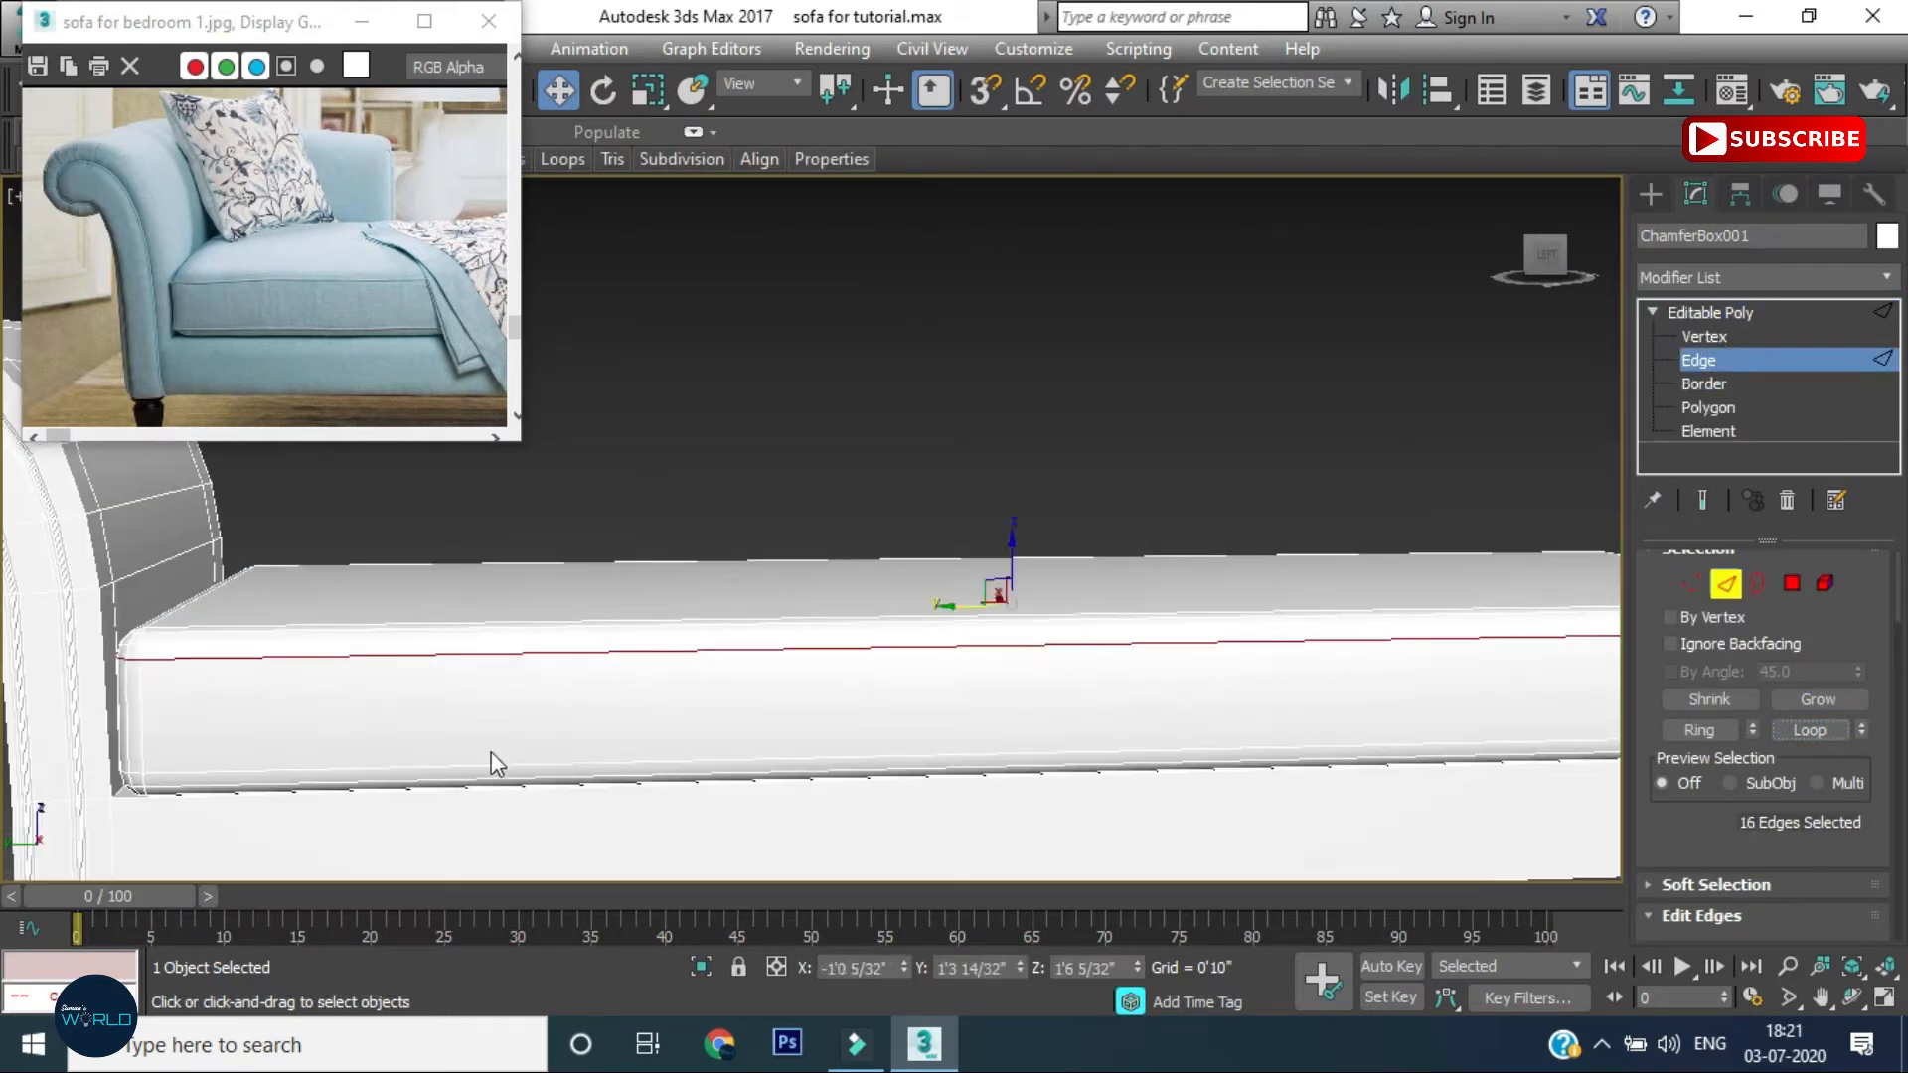
{"action": "left_click", "coordinate": [495, 765], "text": "ctrl"}
{"action": "left_click", "coordinate": [1828, 736]}
{"action": "scroll", "coordinate": [735, 616], "scroll_direction": "down", "scroll_amount": 3}
Extrude the selected cushion edge loops with a height and width of 0'0 6/32"
{"action": "right_click", "coordinate": [730, 643]}
{"action": "left_click", "coordinate": [447, 728]}
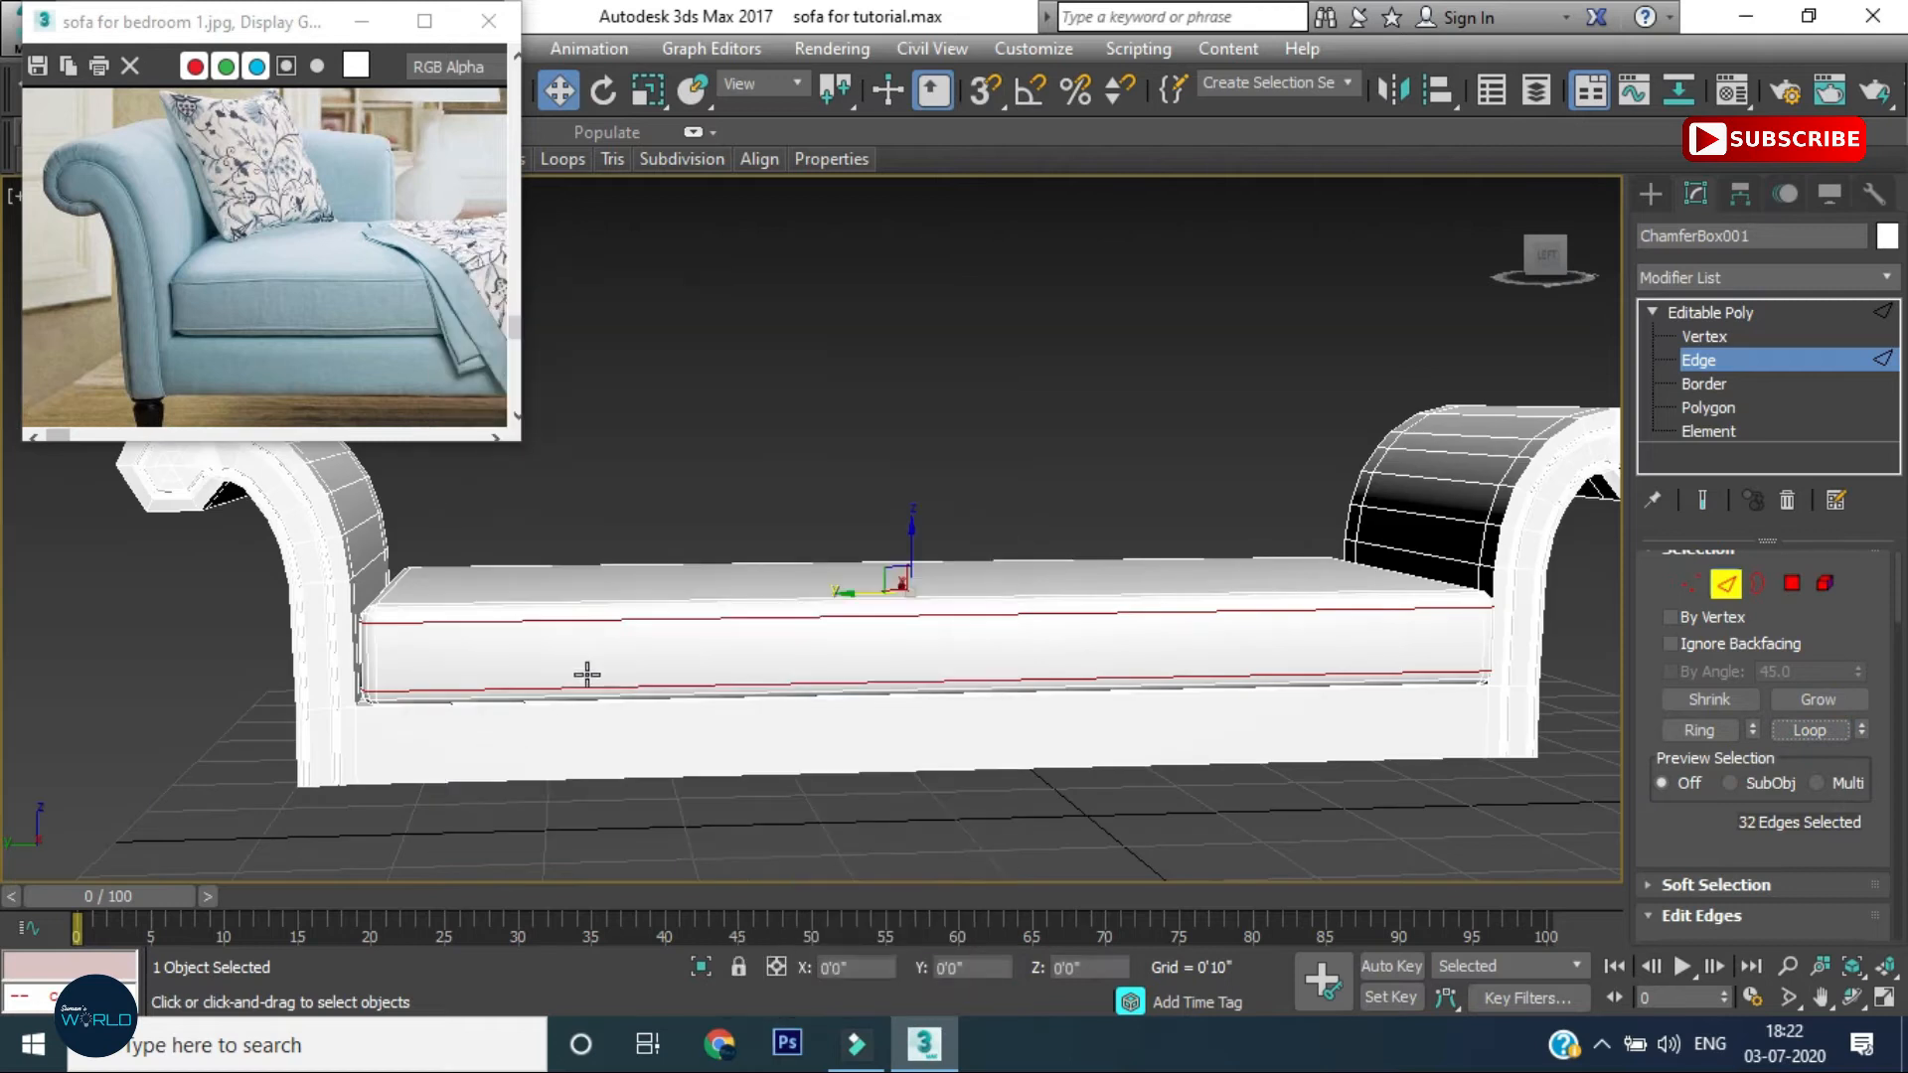
{"action": "left_click", "coordinate": [871, 545]}
{"action": "key", "text": "Return"}
{"action": "left_click", "coordinate": [871, 586]}
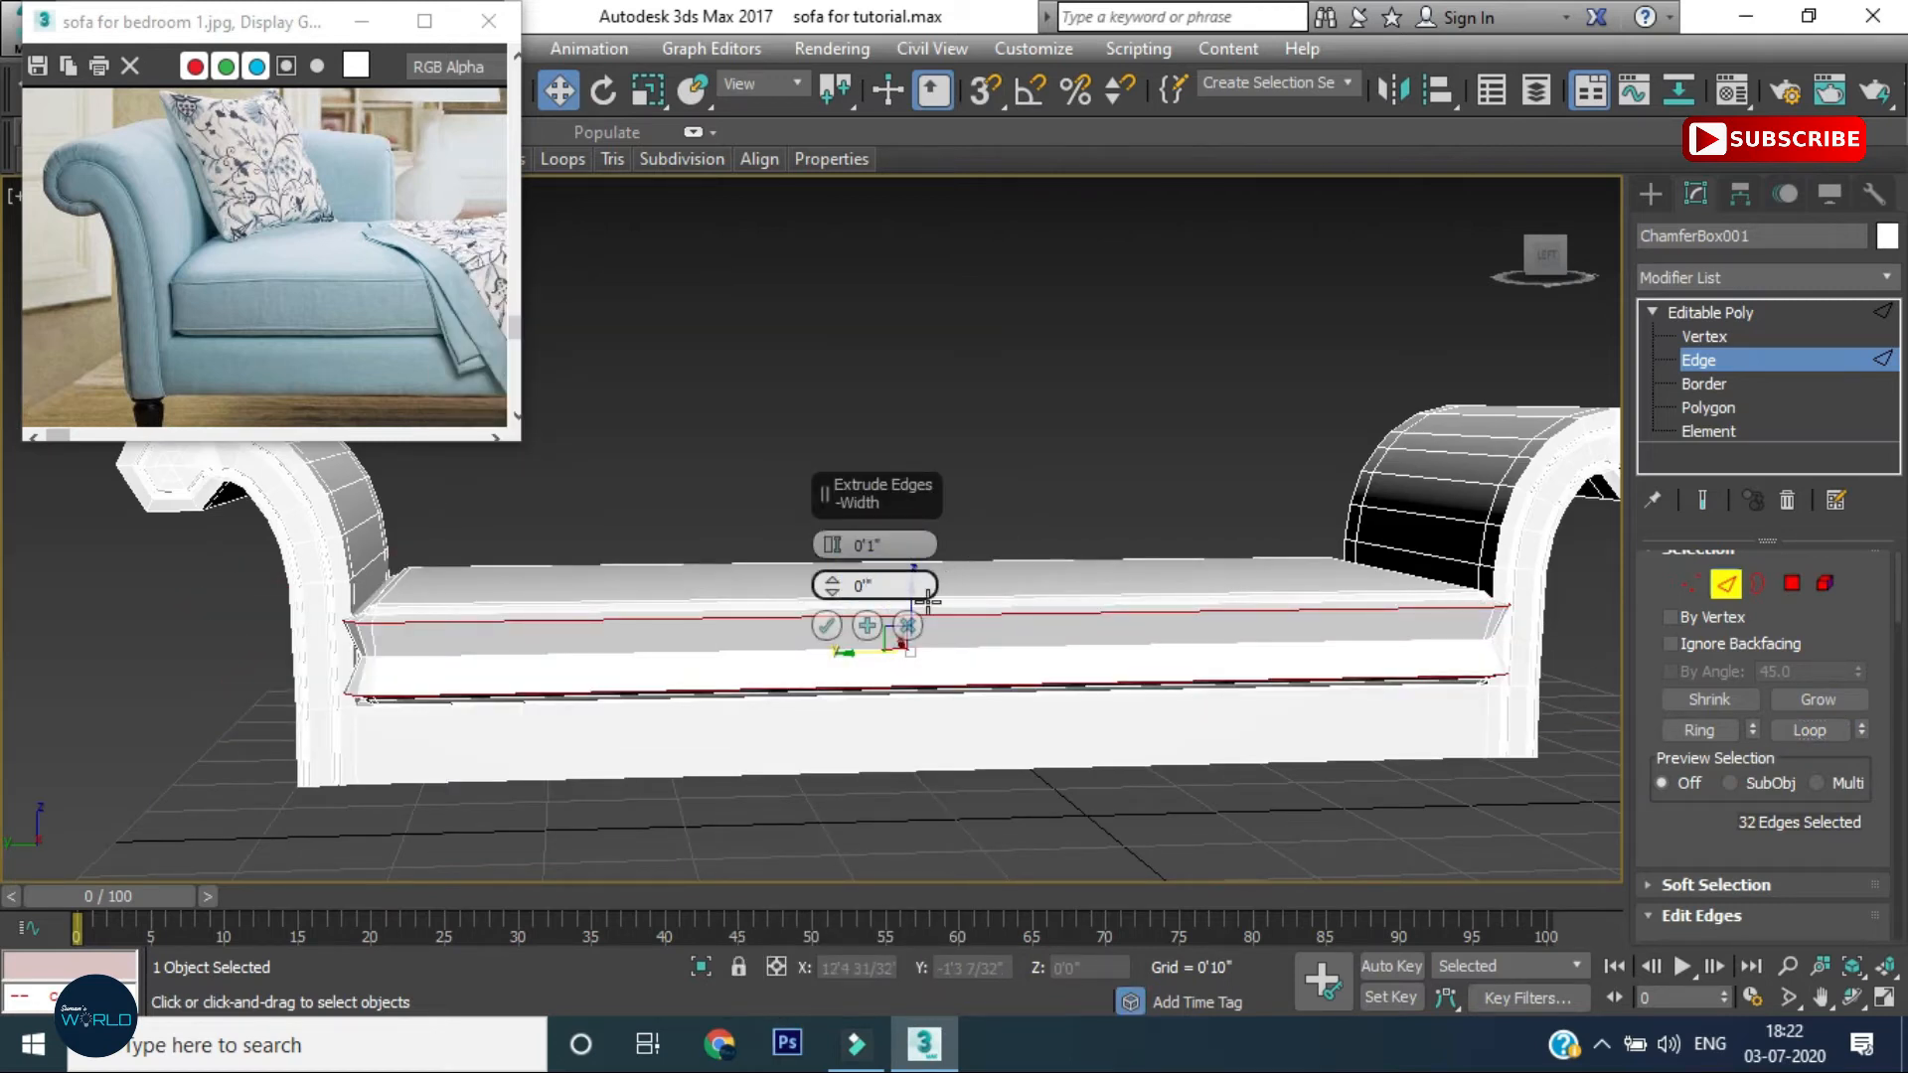
{"action": "key", "text": "Return"}
{"action": "scroll", "coordinate": [461, 665], "scroll_direction": "up", "scroll_amount": 2}
{"action": "left_click", "coordinate": [909, 547]}
{"action": "type", "text": "0'.2"}
{"action": "key", "text": "Return"}
{"action": "middle_click_drag", "start_coordinate": [482, 686], "coordinate": [692, 620], "text": "alt"}
{"action": "left_click", "coordinate": [826, 625]}
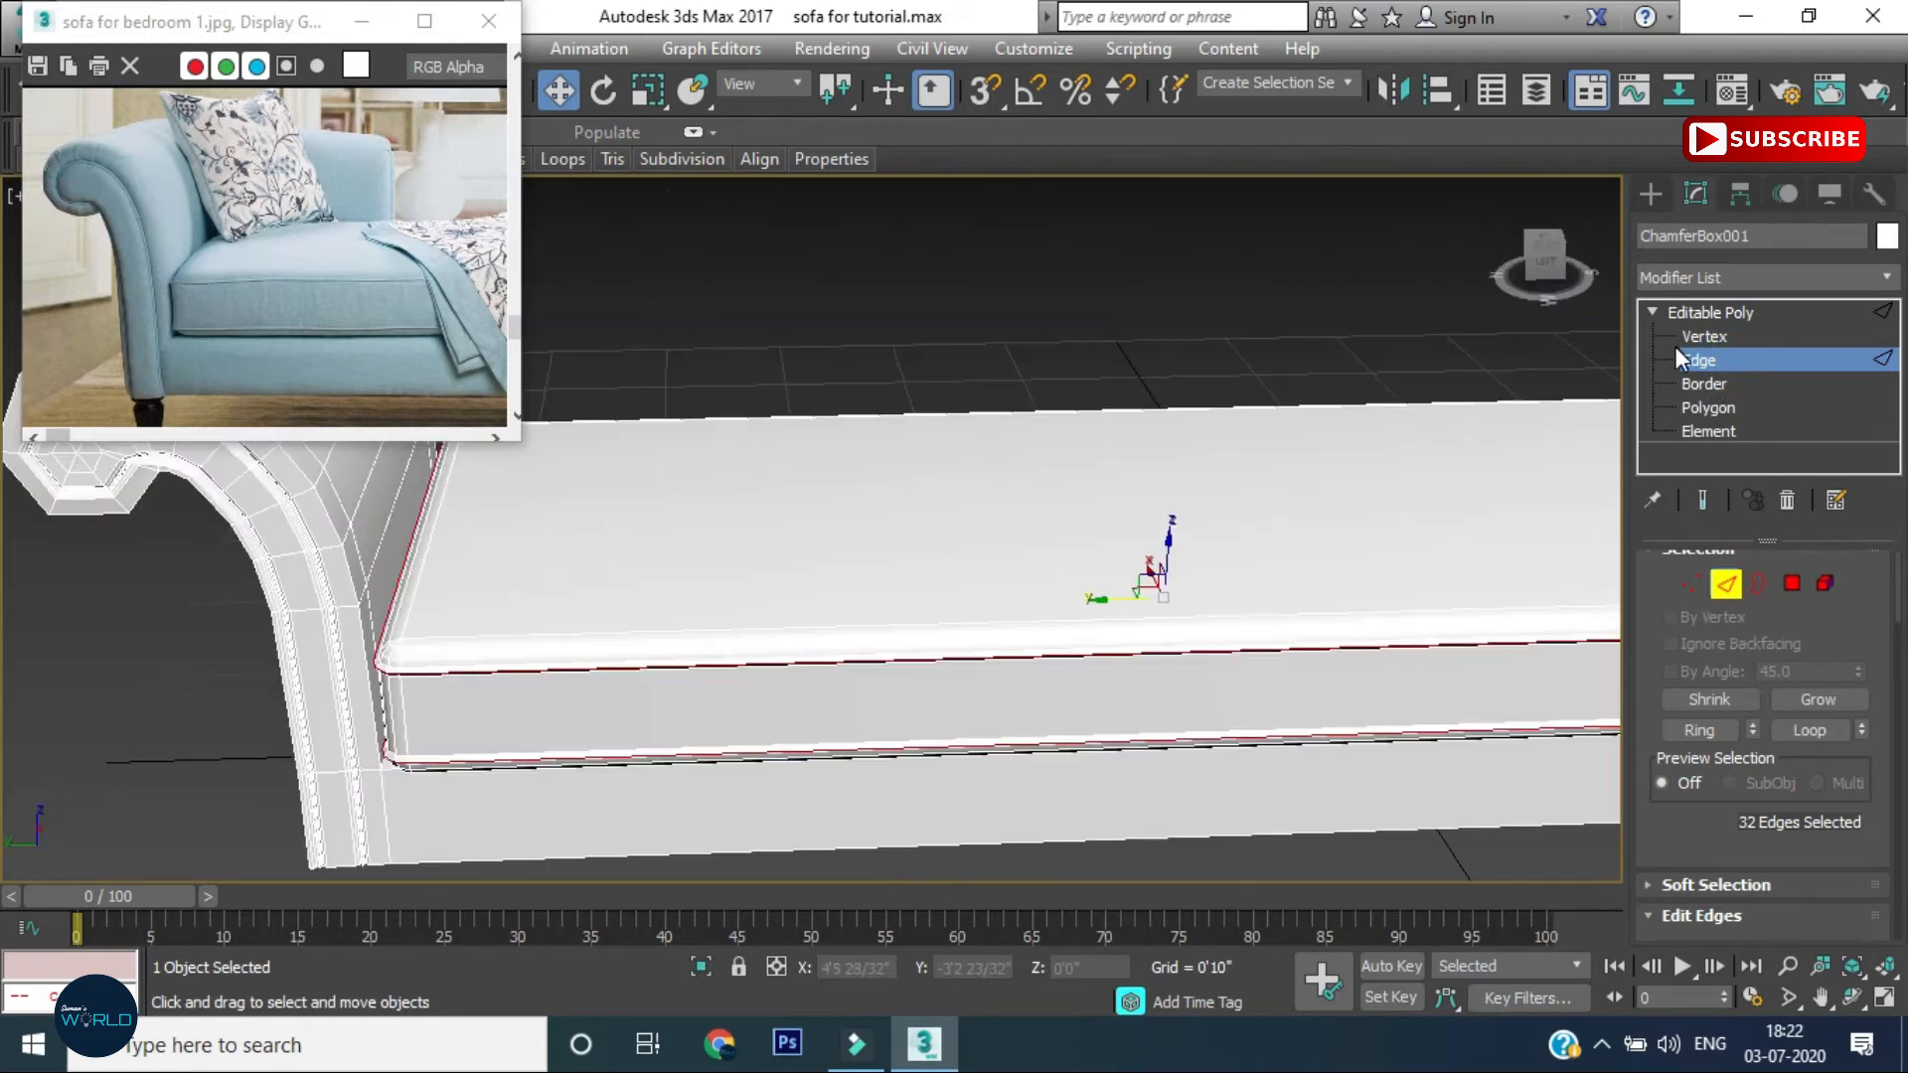
Leave edge editing and add a TurboSmooth modifier to the cushion
{"action": "left_click", "coordinate": [1697, 316]}
{"action": "left_click", "coordinate": [1753, 279]}
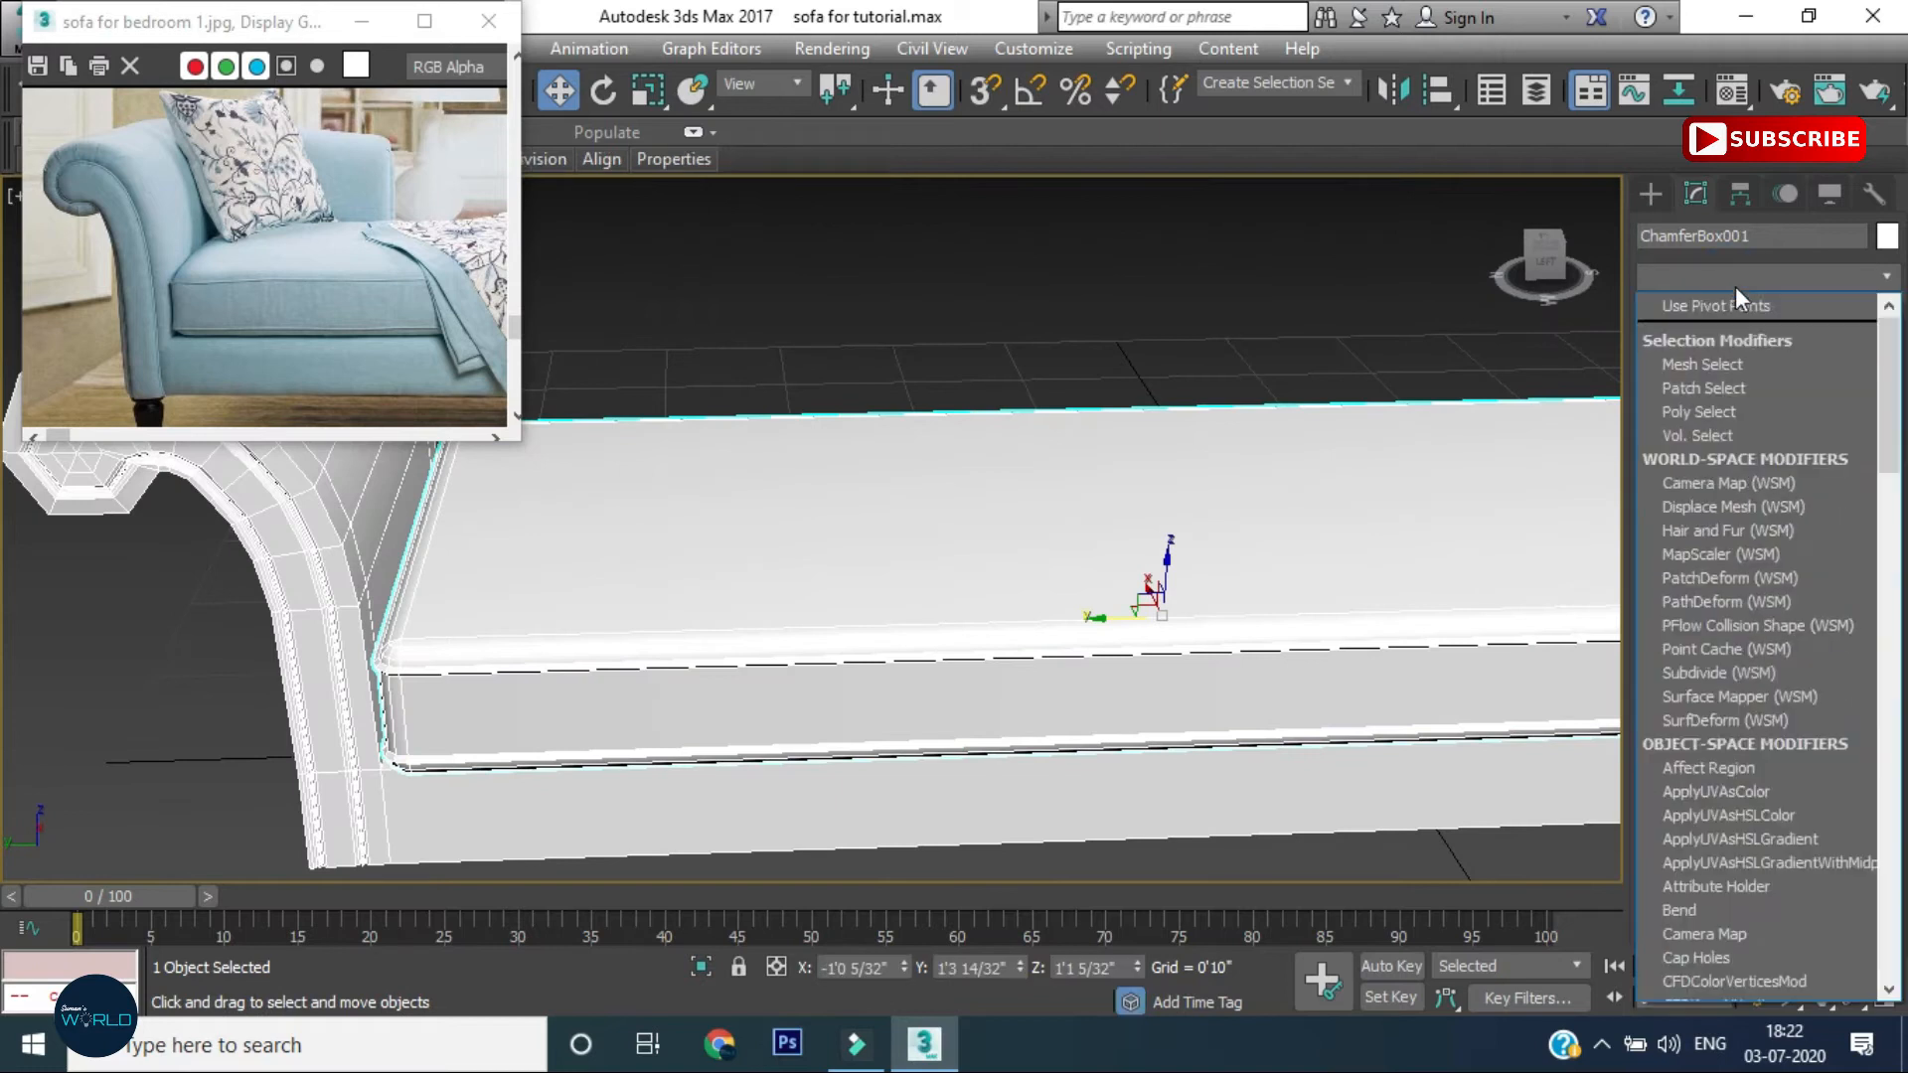
{"action": "key", "text": "t"}
{"action": "left_click", "coordinate": [1733, 537]}
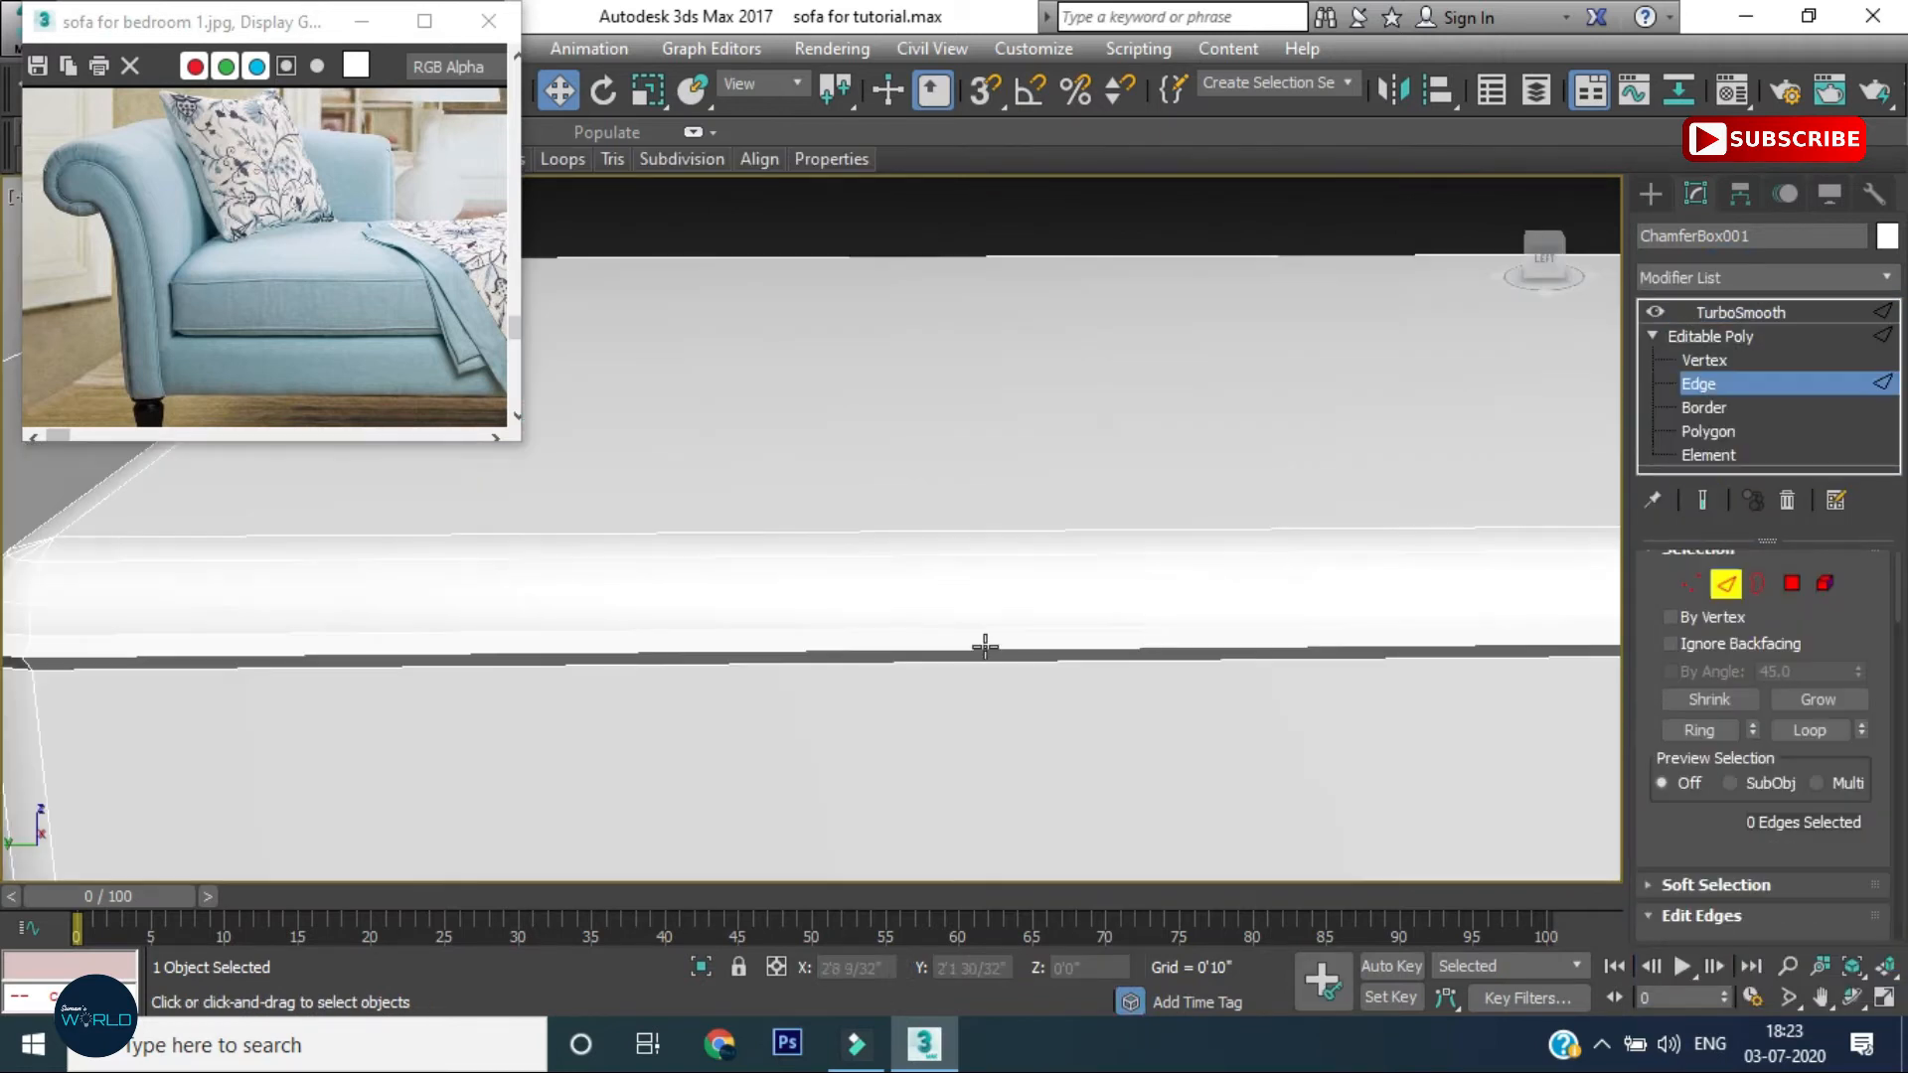
Select the edge loops on both sides of the cushion's upper and lower piping
{"action": "left_click", "coordinate": [556, 632]}
{"action": "left_click", "coordinate": [695, 624], "text": "ctrl"}
{"action": "middle_click_drag", "start_coordinate": [556, 664], "coordinate": [661, 646]}
{"action": "left_click", "coordinate": [660, 632], "text": "ctrl"}
{"action": "left_click", "coordinate": [666, 663], "text": "ctrl"}
Extrude the selected cushion piping edge loops with a height of -0'0 1/32" and a width of 0'0 6/32"
{"action": "right_click", "coordinate": [874, 596]}
{"action": "left_click", "coordinate": [866, 622]}
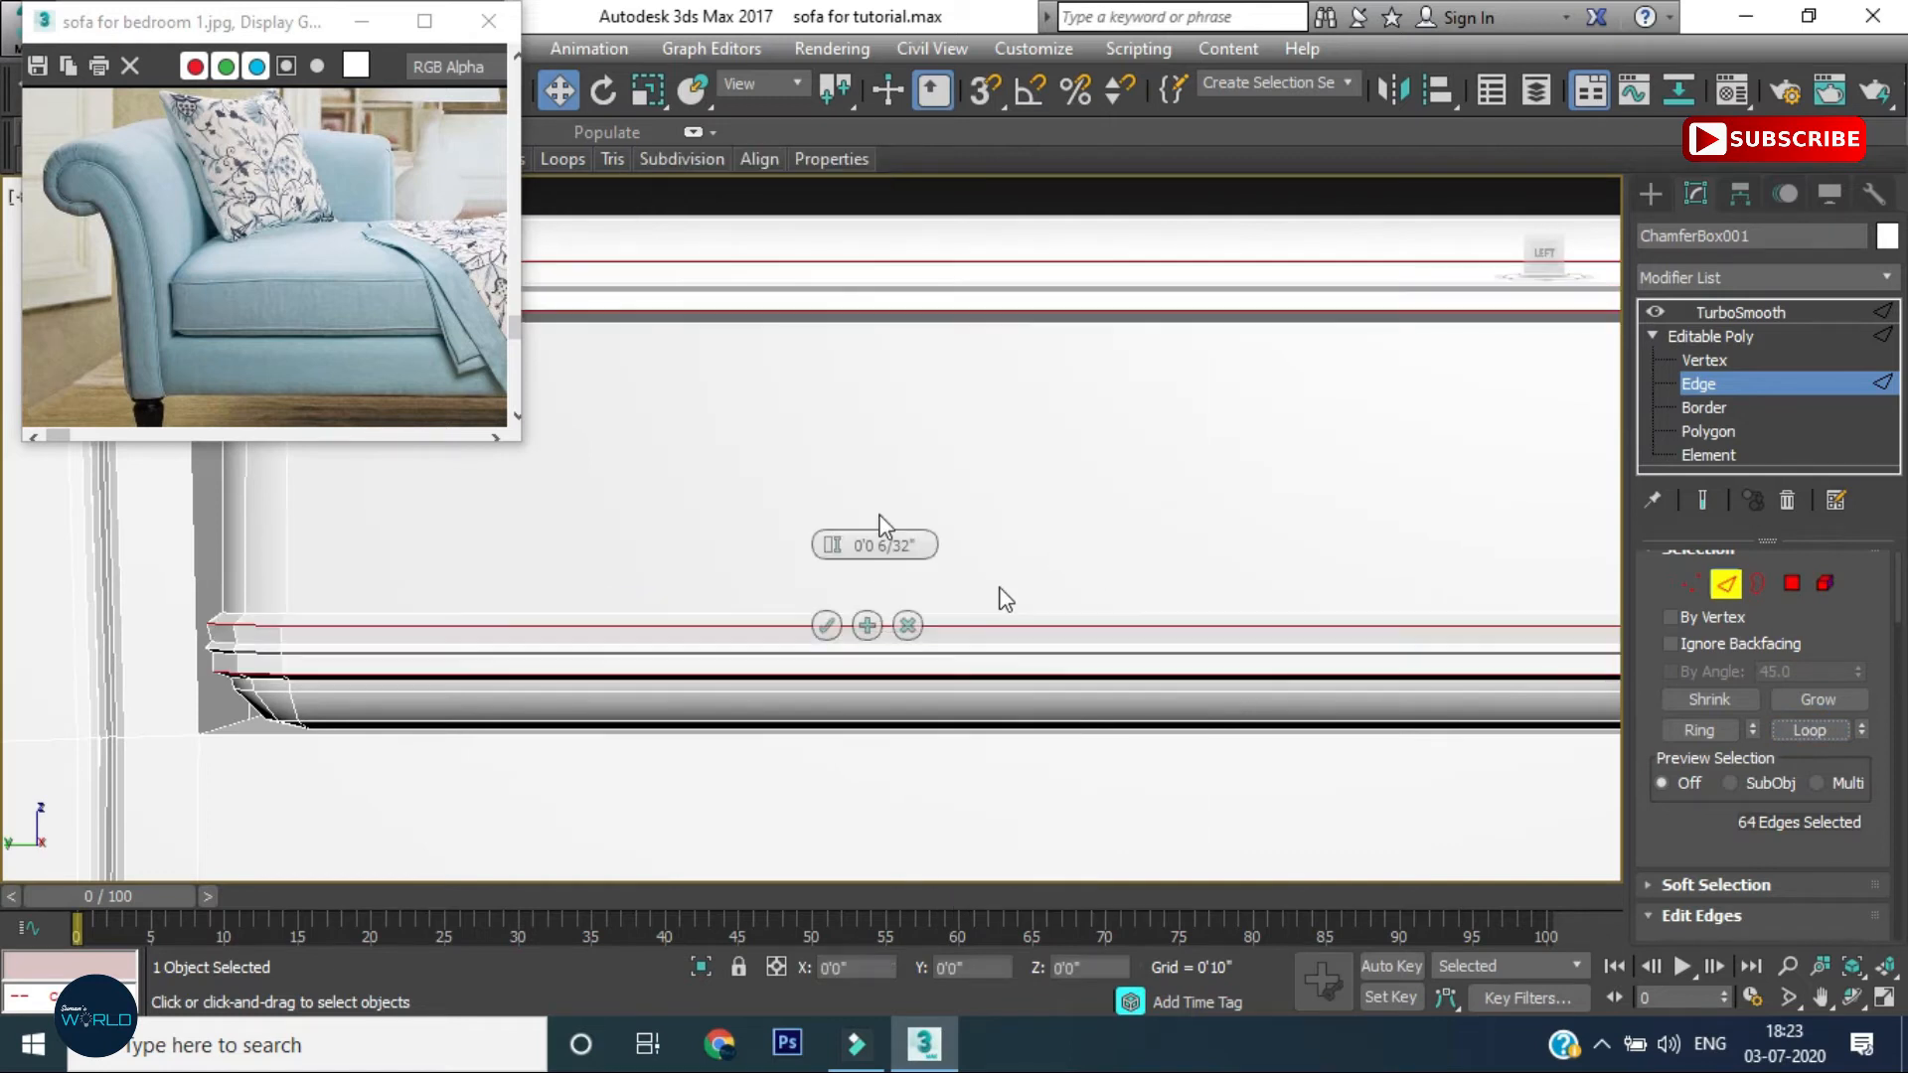
{"action": "type", "text": "-"}
{"action": "key", "text": "Return"}
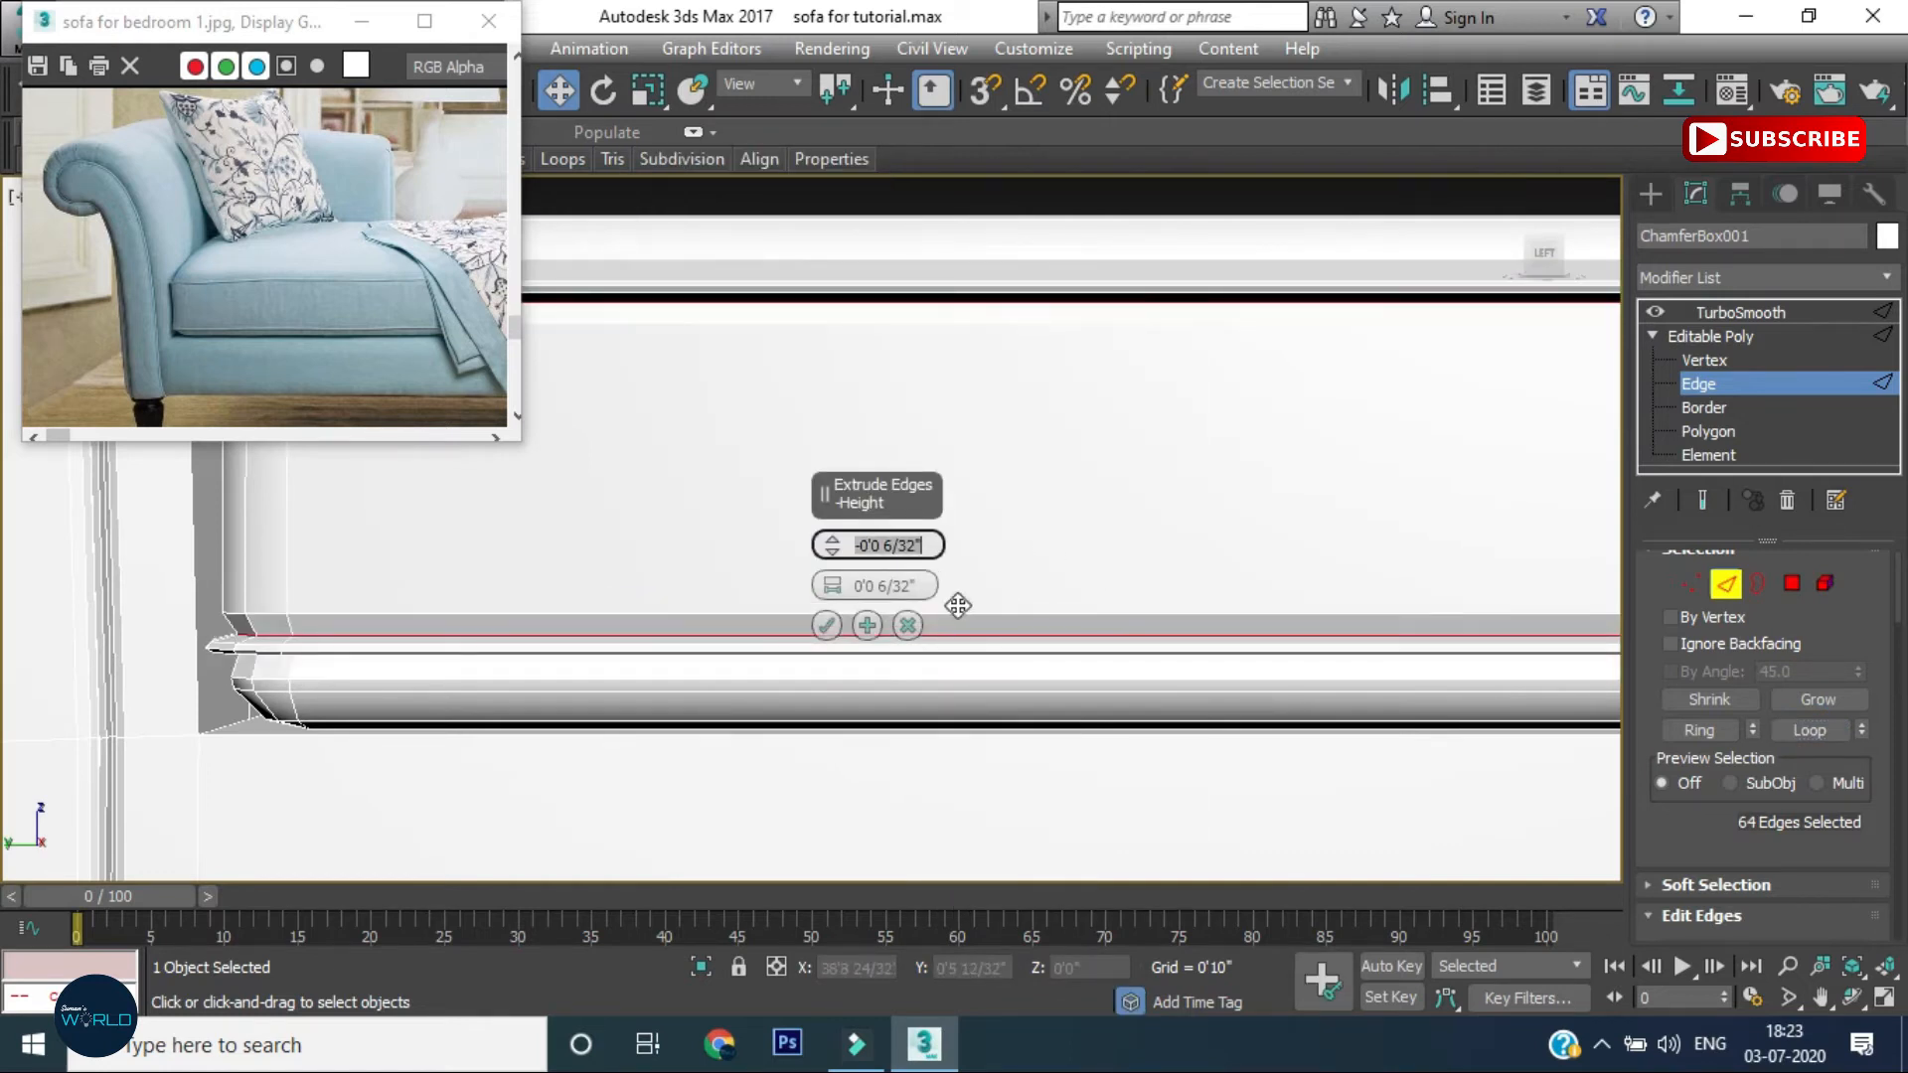
{"action": "key", "text": "Delete"}
{"action": "type", "text": "1"}
{"action": "key", "text": "Return"}
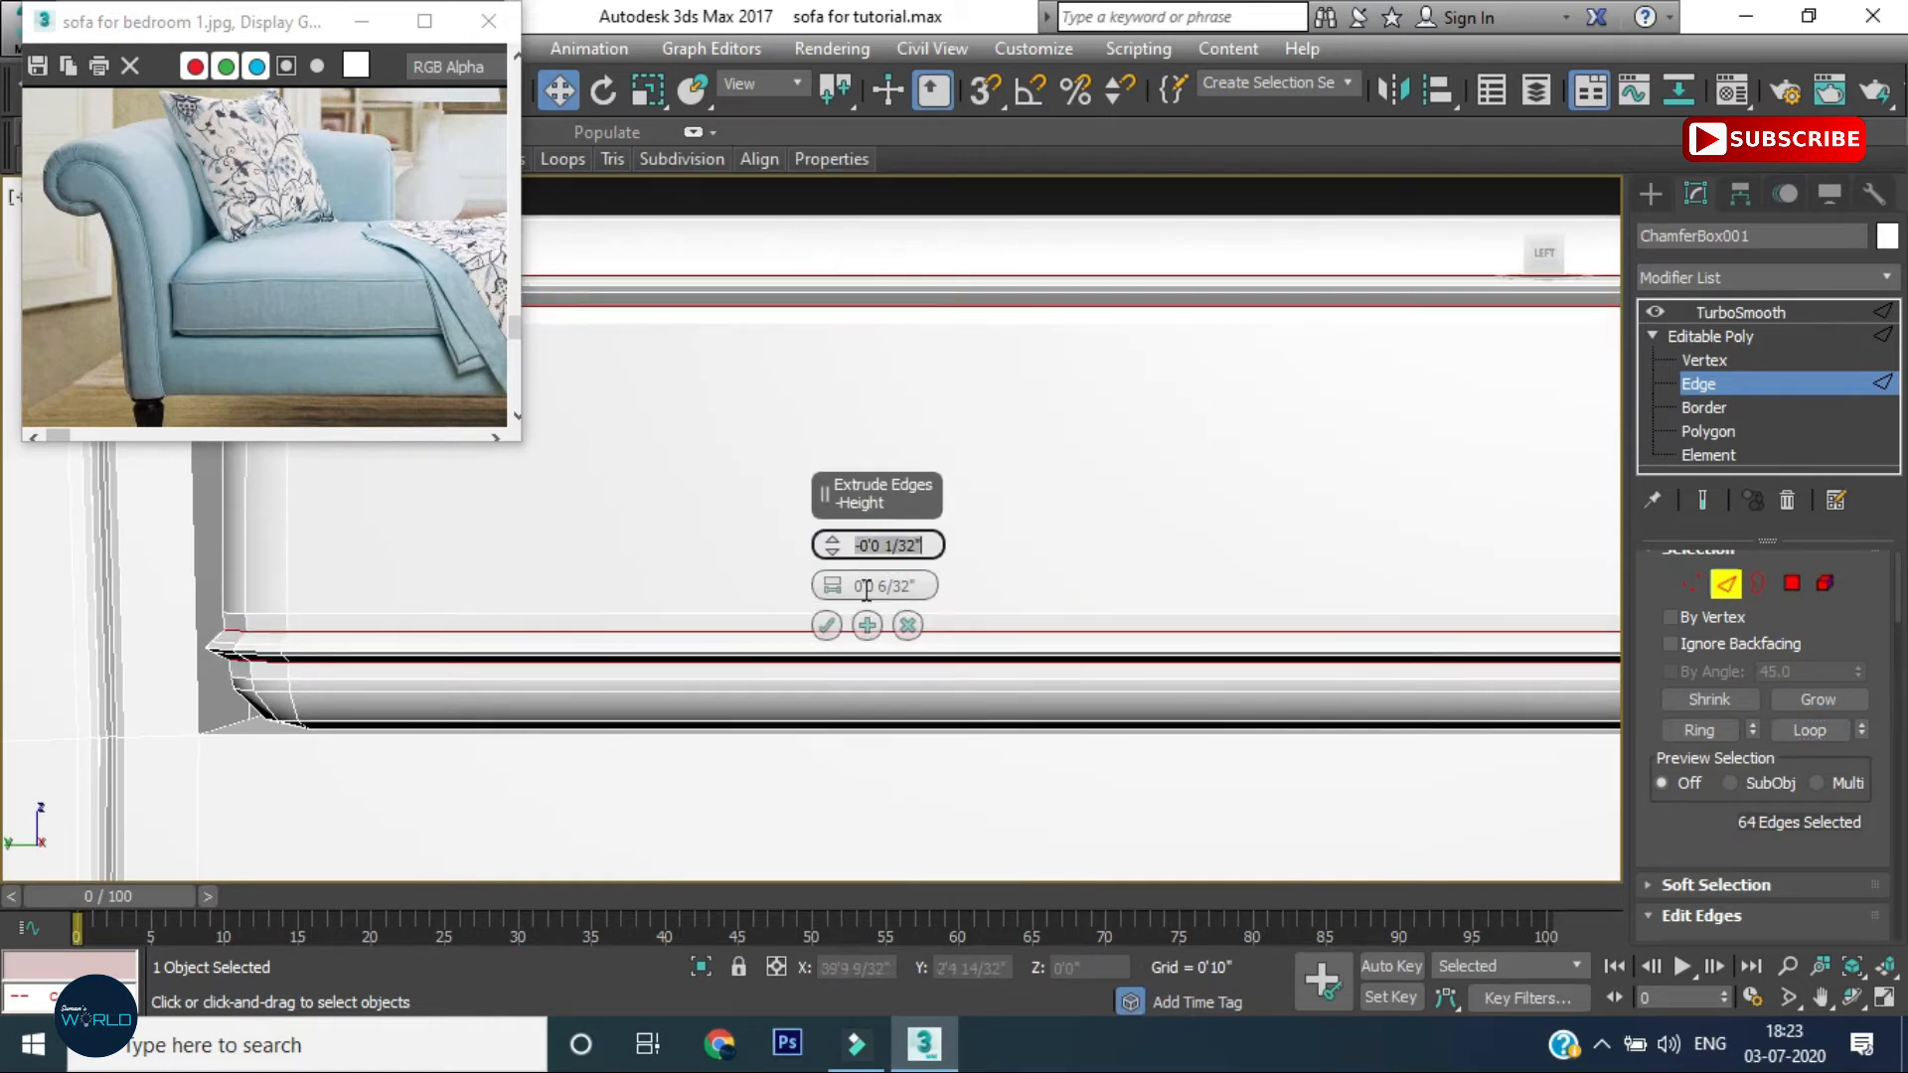
{"action": "left_click", "coordinate": [897, 586]}
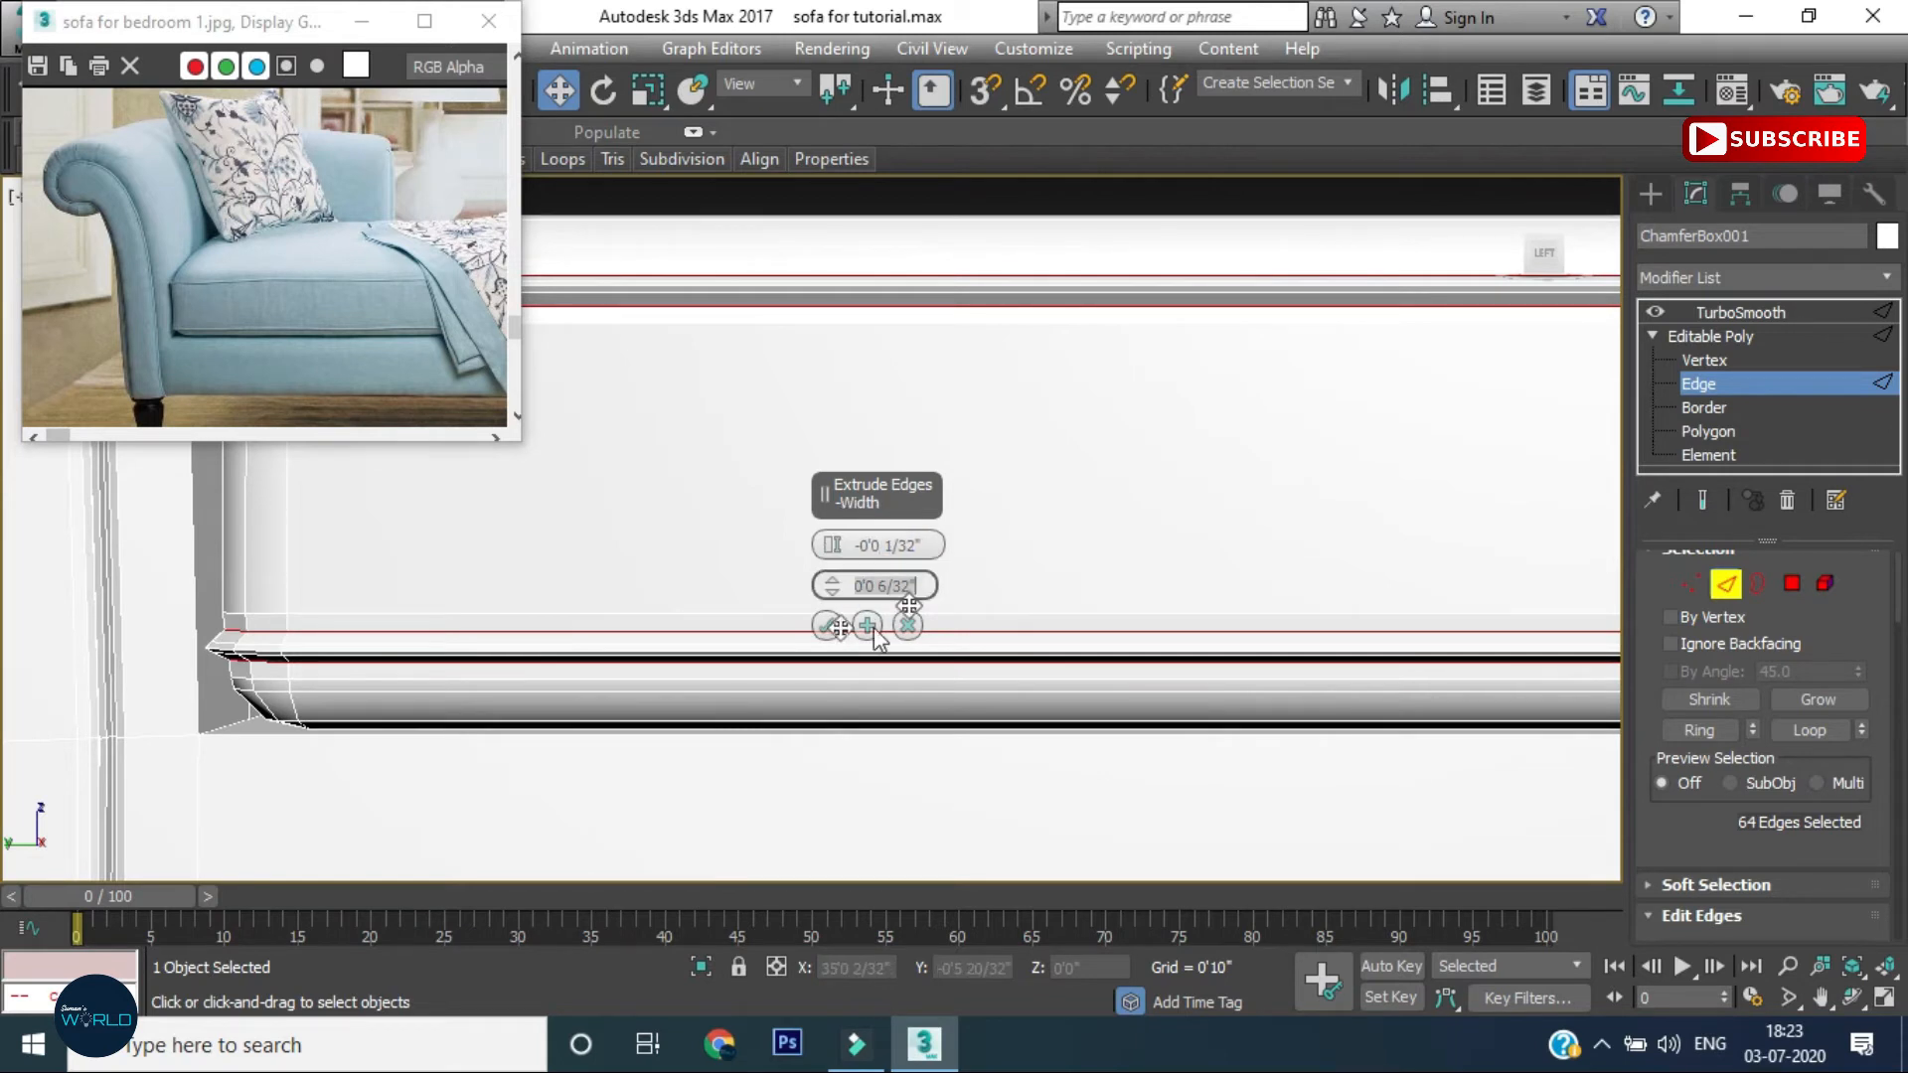
{"action": "left_click", "coordinate": [826, 625]}
Return the cushion to its TurboSmooth level, clear the selection and view the whole sofa from the front
{"action": "left_click", "coordinate": [1713, 310]}
{"action": "scroll", "coordinate": [967, 528], "scroll_direction": "down", "scroll_amount": 2}
{"action": "middle_click_drag", "start_coordinate": [1048, 529], "coordinate": [976, 706]}
{"action": "scroll", "coordinate": [1112, 717], "scroll_direction": "down", "scroll_amount": 3}
{"action": "key", "text": "ctrl+d"}
{"action": "middle_click_drag", "start_coordinate": [1156, 695], "coordinate": [1003, 499], "text": "alt"}
{"action": "scroll", "coordinate": [1346, 747], "scroll_direction": "down", "scroll_amount": 3}
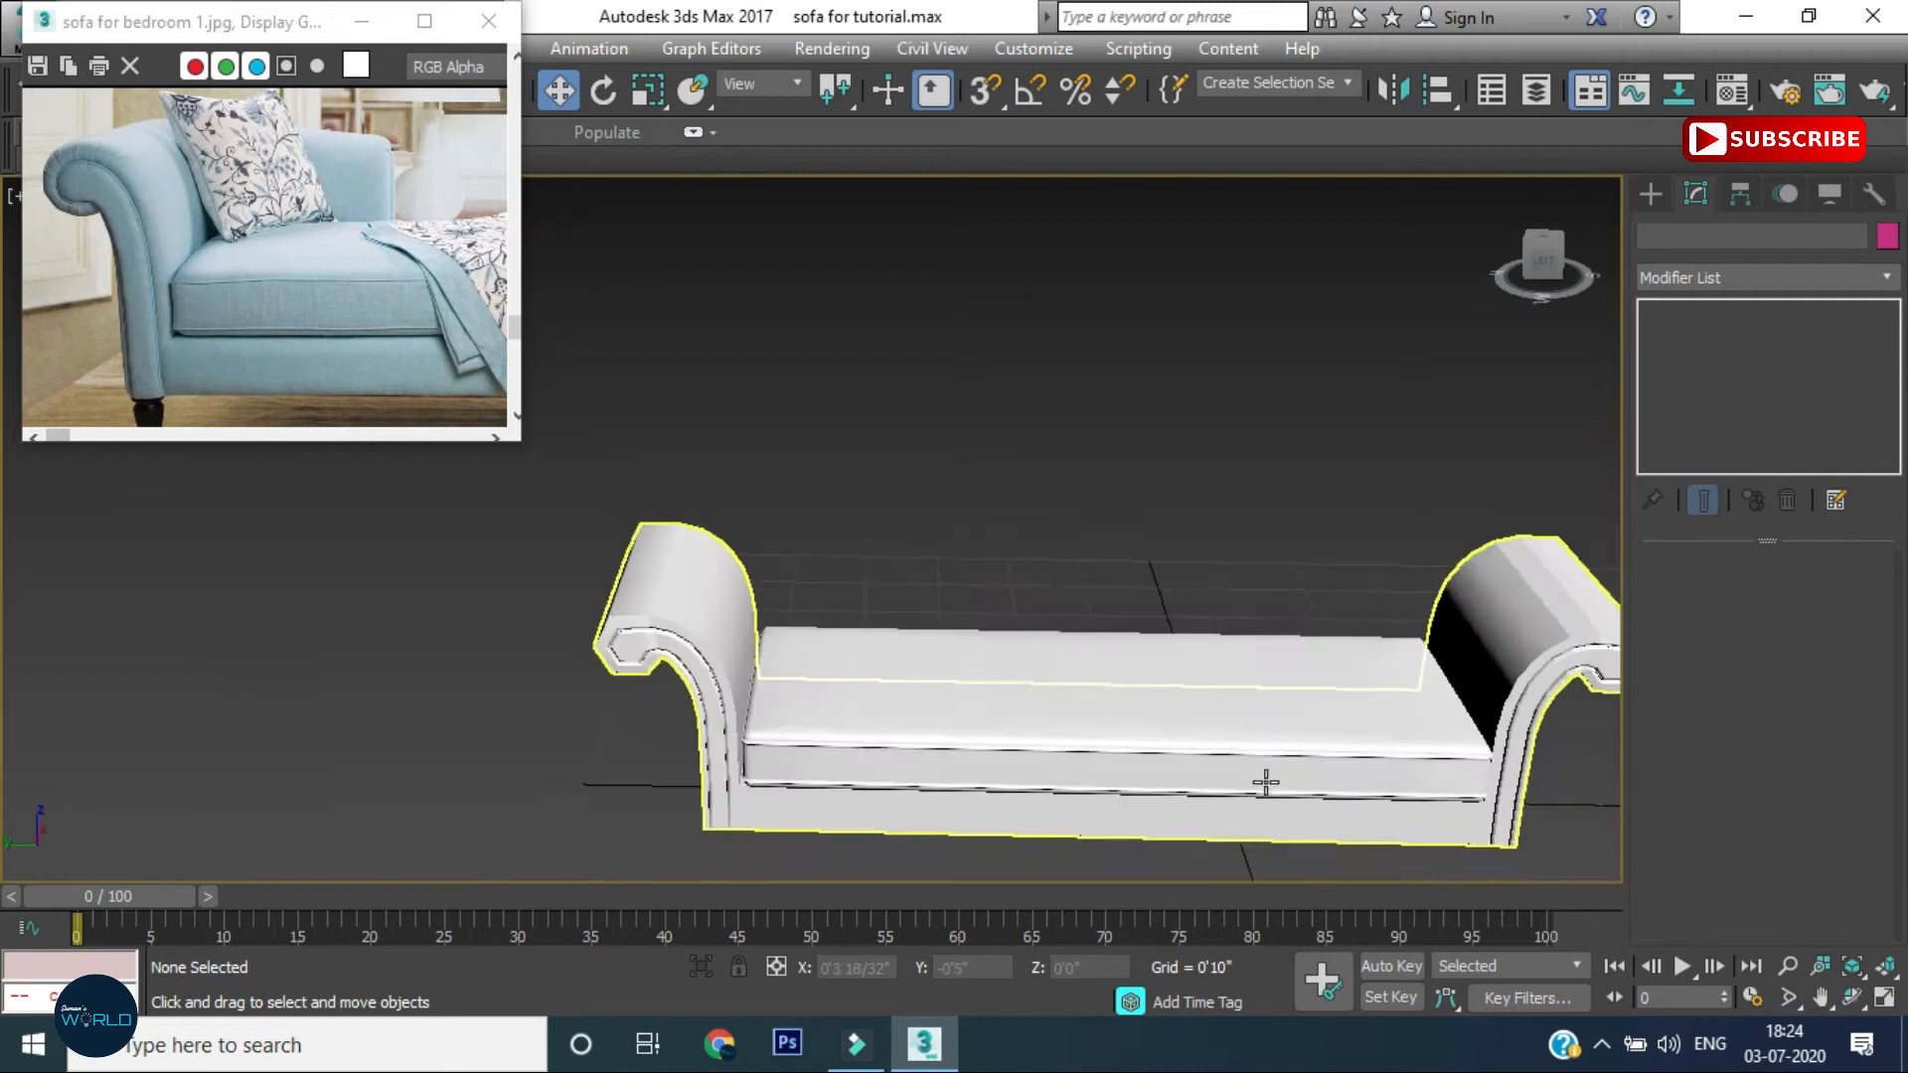
{"action": "scroll", "coordinate": [1265, 784], "scroll_direction": "up", "scroll_amount": 3}
{"action": "scroll", "coordinate": [1077, 775], "scroll_direction": "down", "scroll_amount": 3}
{"action": "middle_click_drag", "start_coordinate": [1271, 795], "coordinate": [1068, 708]}
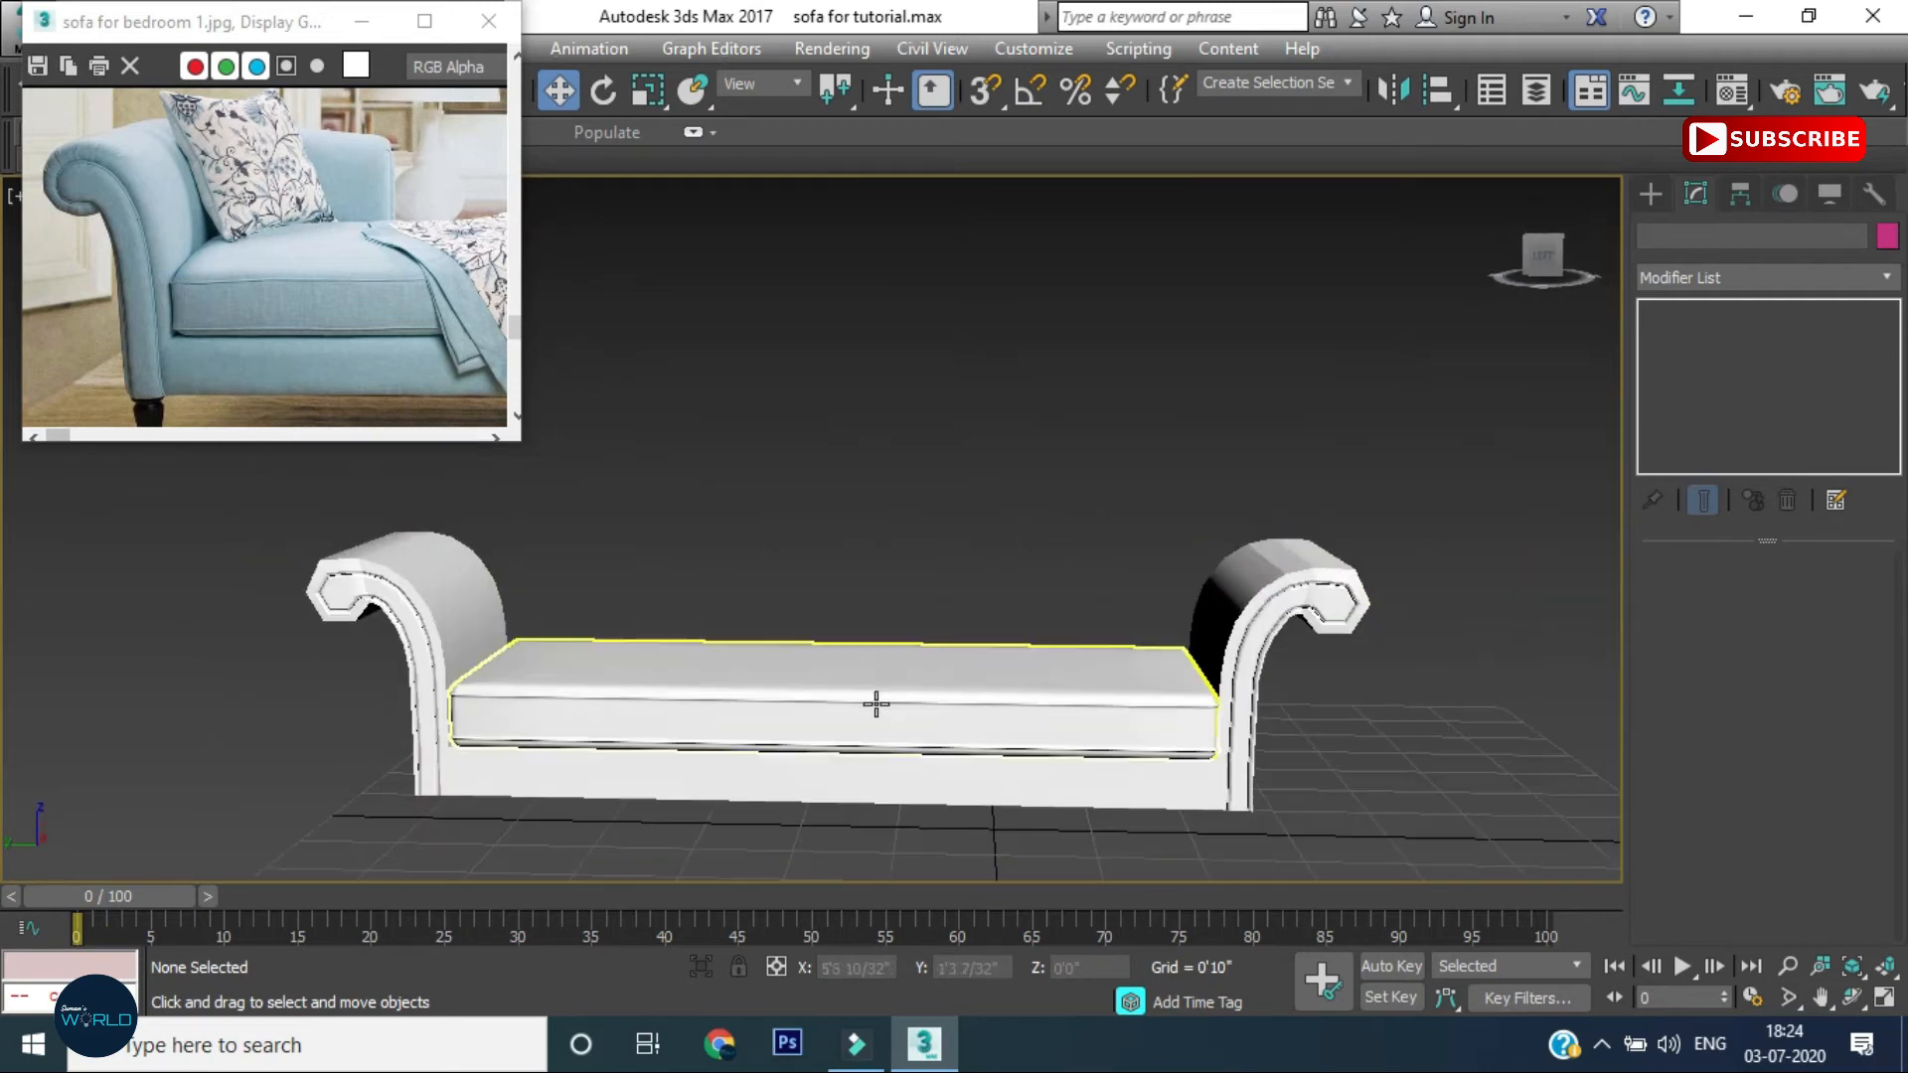
Connect the ring of edges running along the cushion's length with 8 segments to divide it crosswise
{"action": "left_click", "coordinate": [929, 696]}
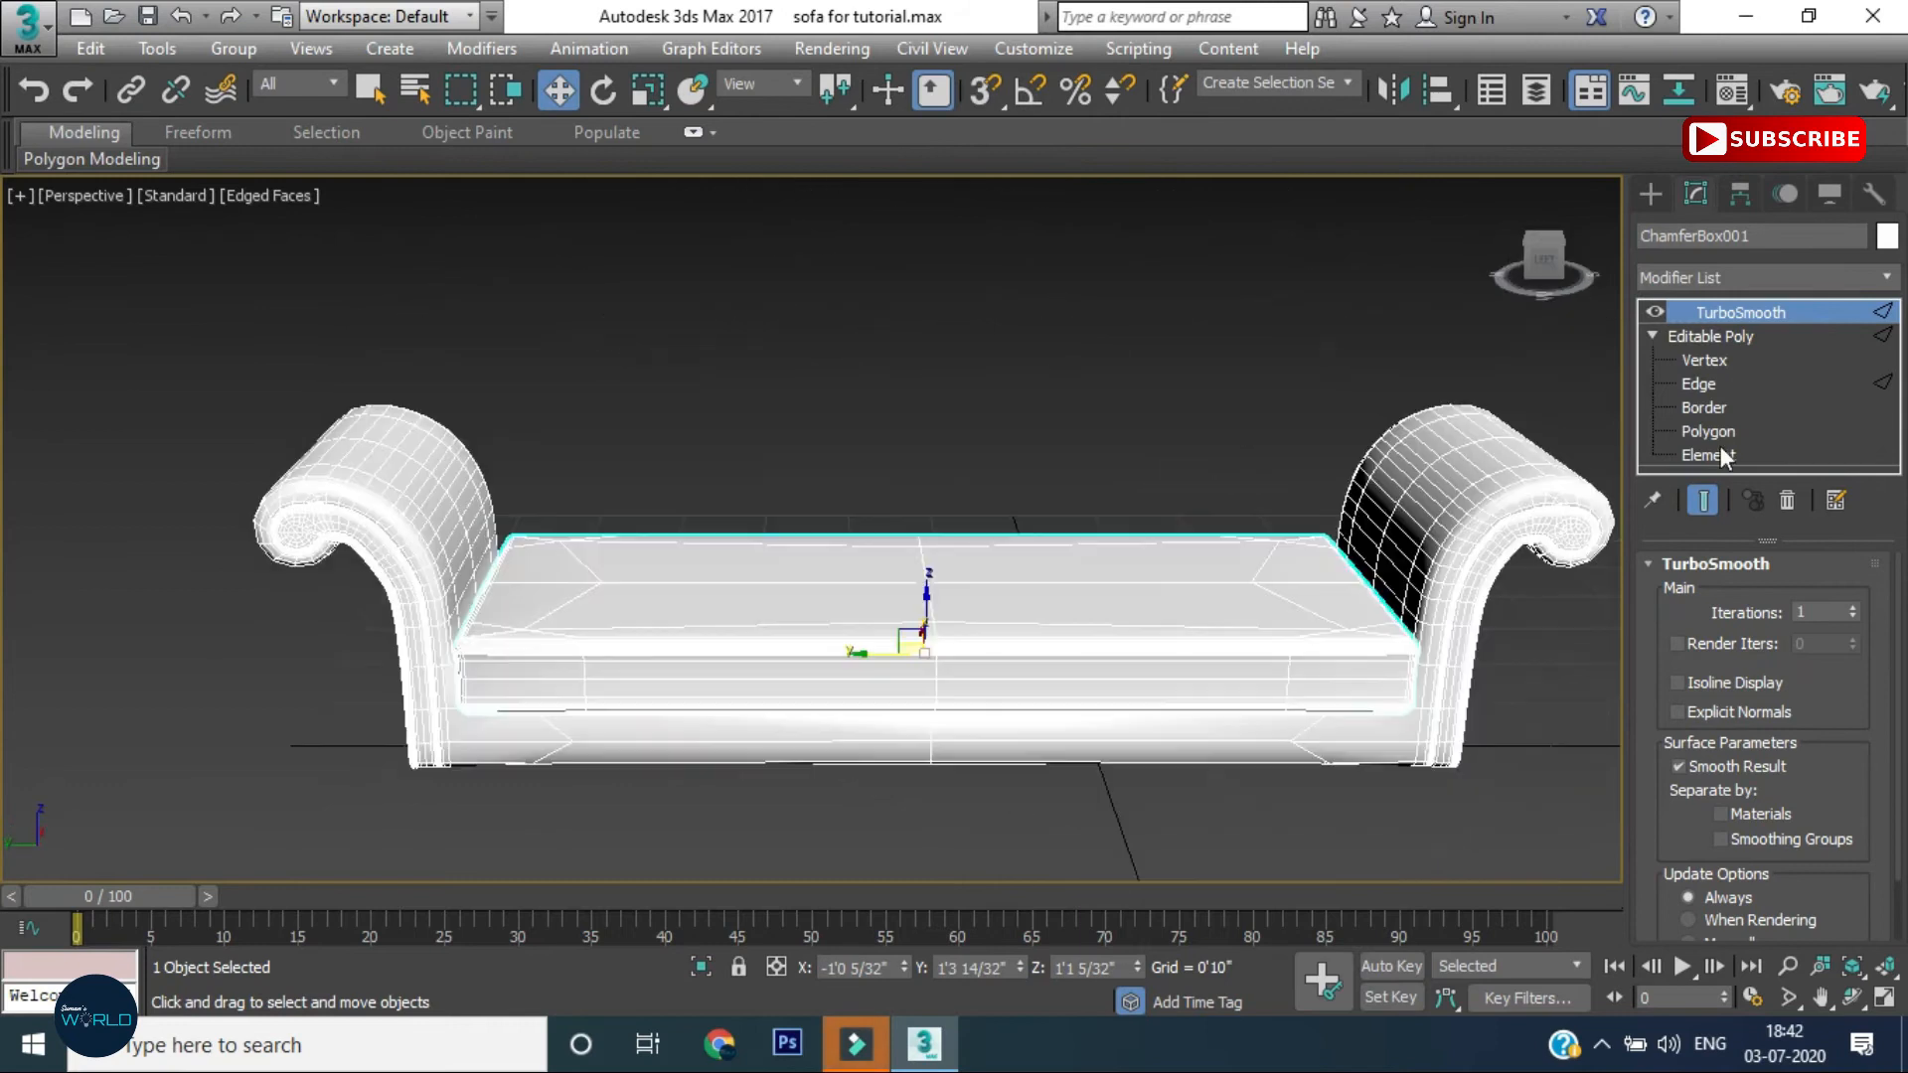
{"action": "left_click", "coordinate": [1702, 384]}
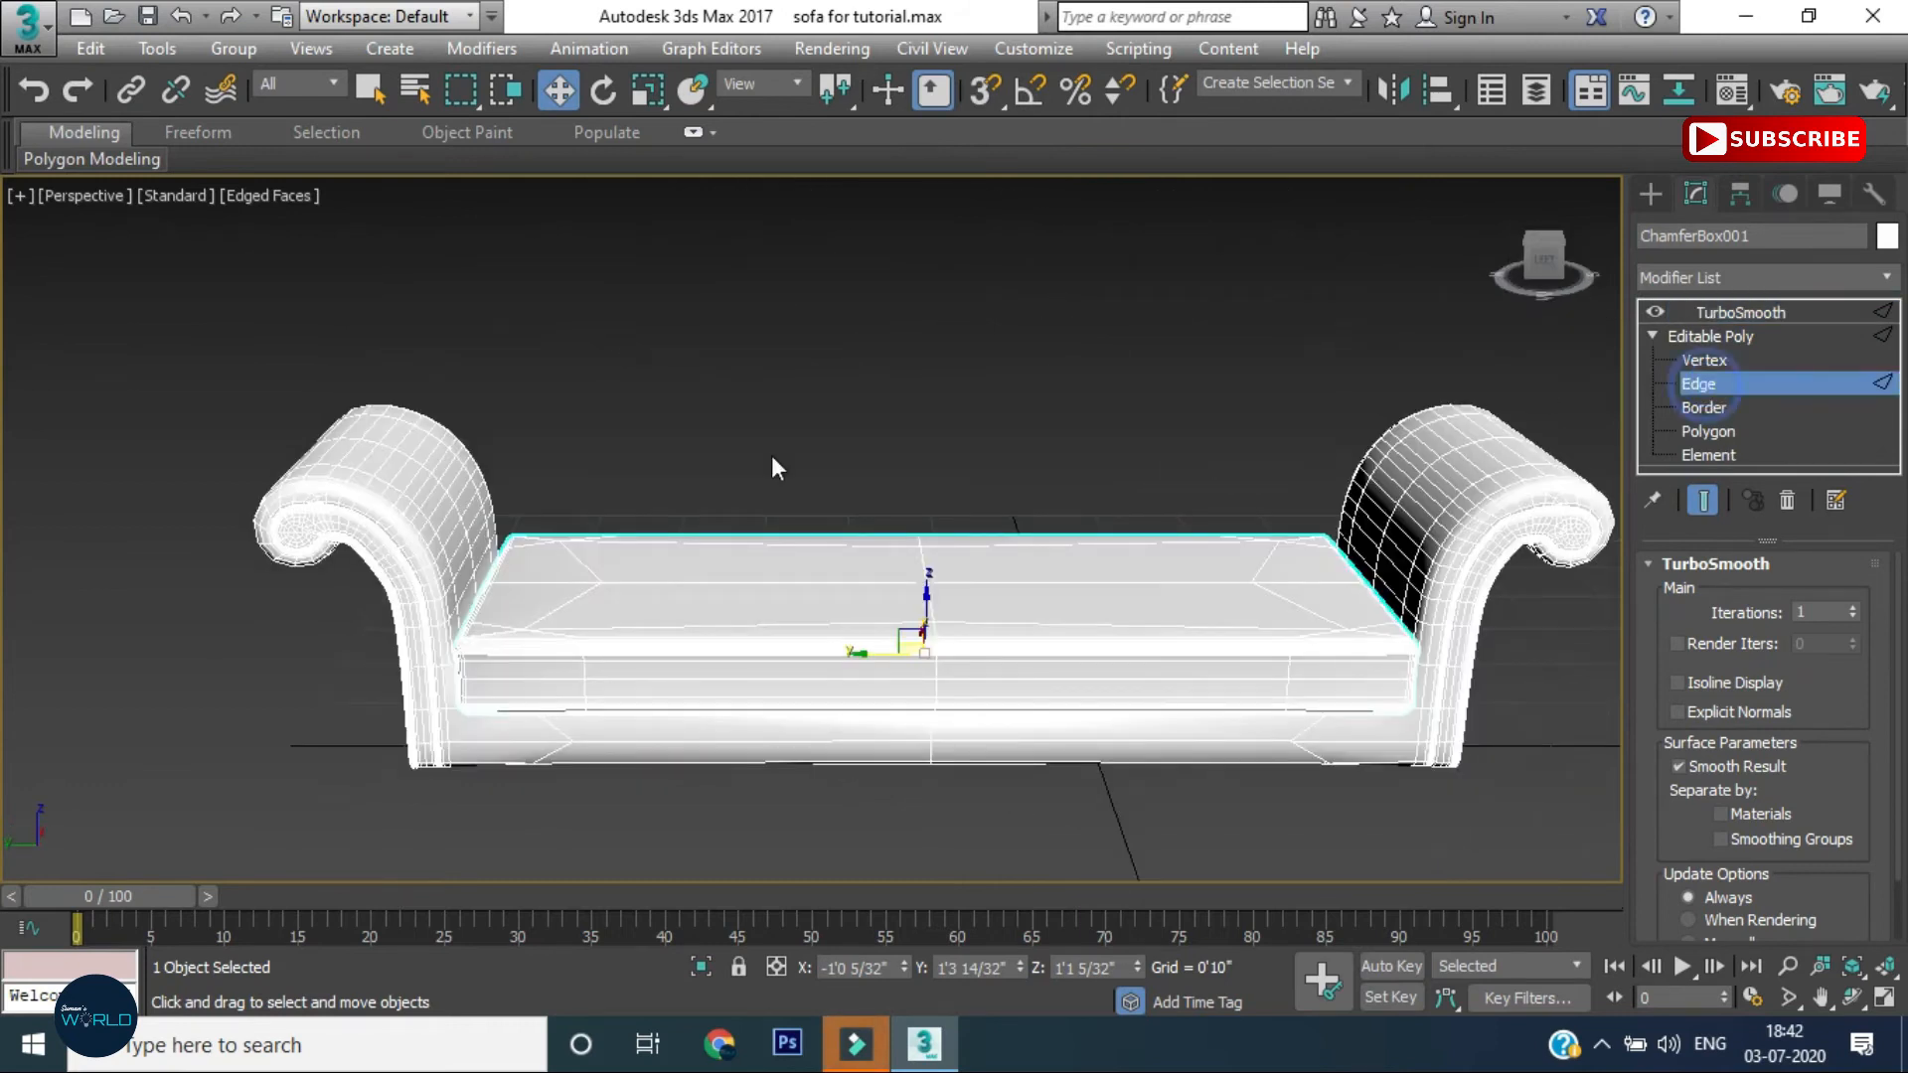
{"action": "scroll", "coordinate": [740, 667], "scroll_direction": "up", "scroll_amount": 4}
{"action": "left_click", "coordinate": [724, 647]}
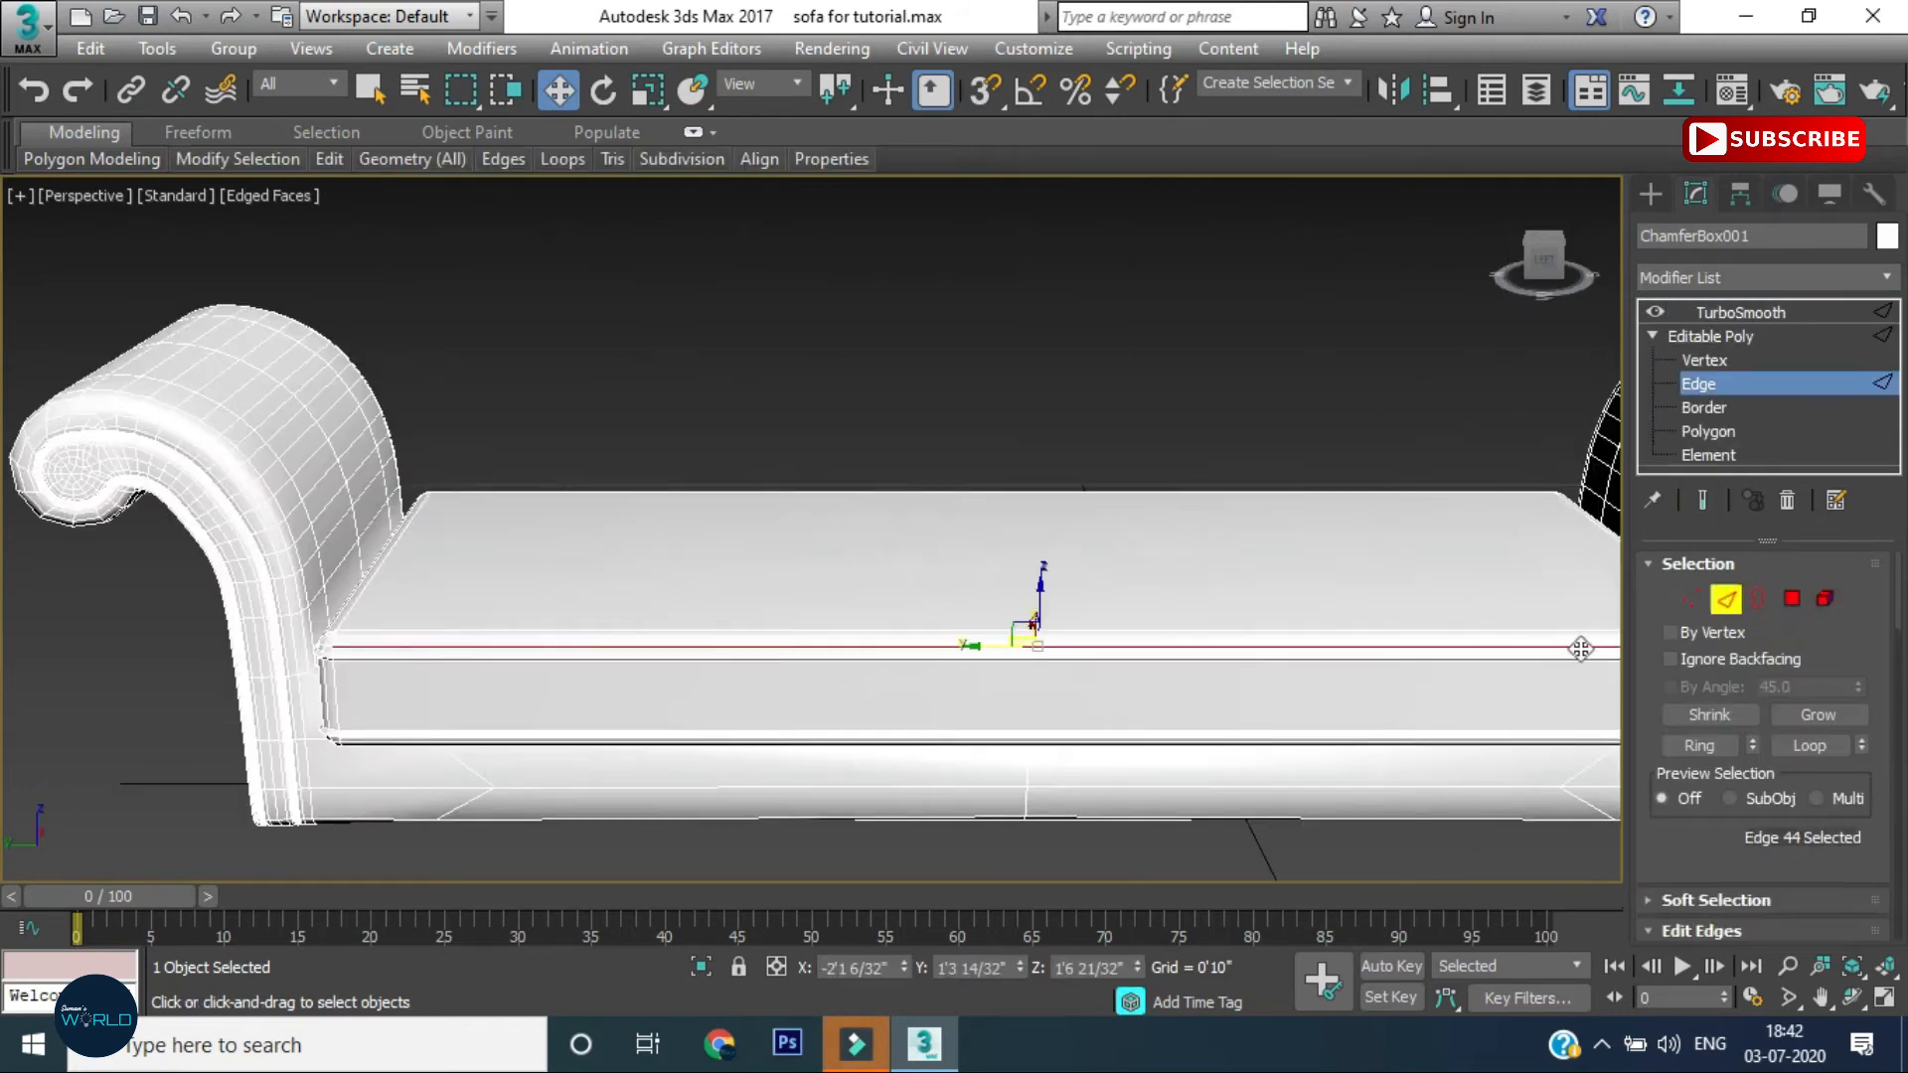
{"action": "left_click", "coordinate": [1699, 745]}
{"action": "middle_click_drag", "start_coordinate": [1201, 656], "coordinate": [877, 528]}
{"action": "scroll", "coordinate": [767, 588], "scroll_direction": "down", "scroll_amount": 2}
{"action": "middle_click_drag", "start_coordinate": [767, 588], "coordinate": [992, 564]}
{"action": "key", "text": "alt+r"}
{"action": "right_click", "coordinate": [772, 538]}
{"action": "left_click", "coordinate": [485, 639]}
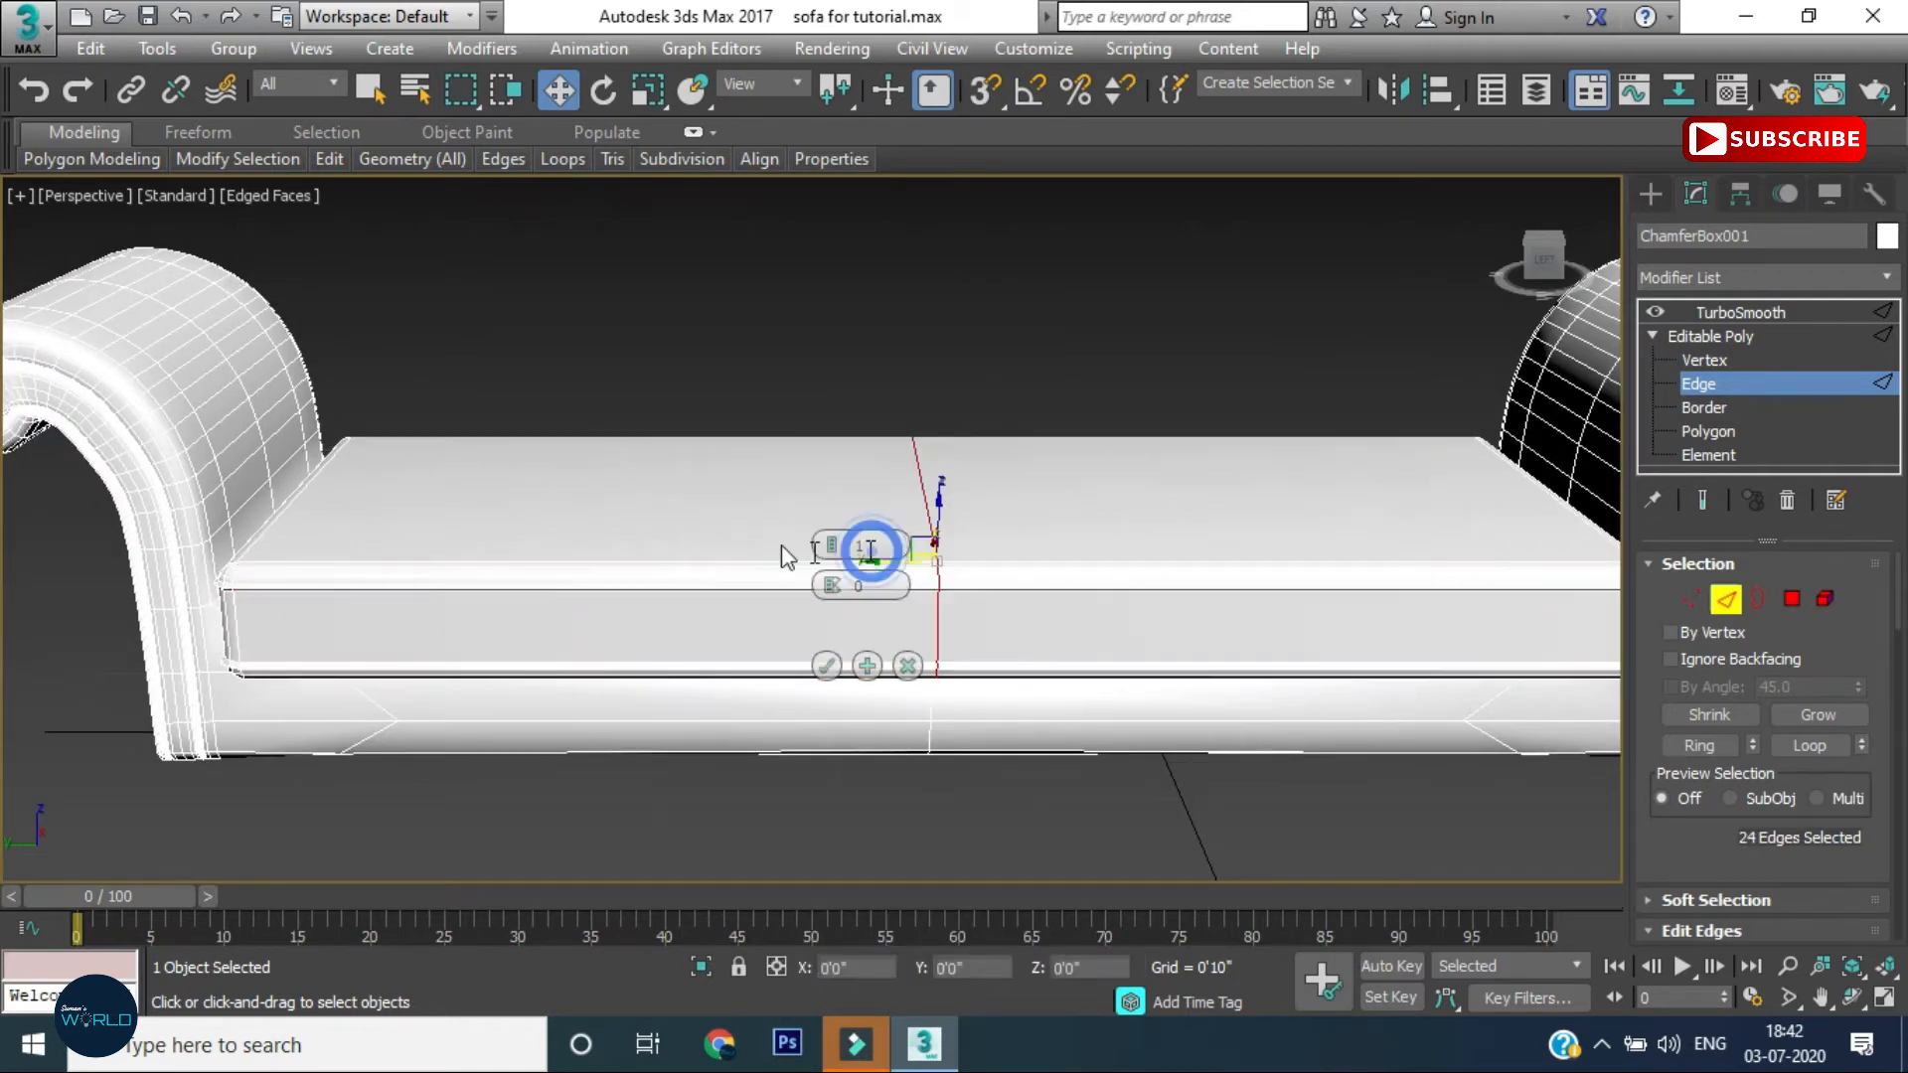
{"action": "type", "text": "8"}
{"action": "key", "text": "Return"}
{"action": "left_click", "coordinate": [826, 668]}
Connect the ring of crosswise edges on the cushion's top face with 4 lengthwise segments
{"action": "middle_click_drag", "start_coordinate": [937, 693], "coordinate": [1711, 744], "text": "alt"}
{"action": "left_click", "coordinate": [1699, 745]}
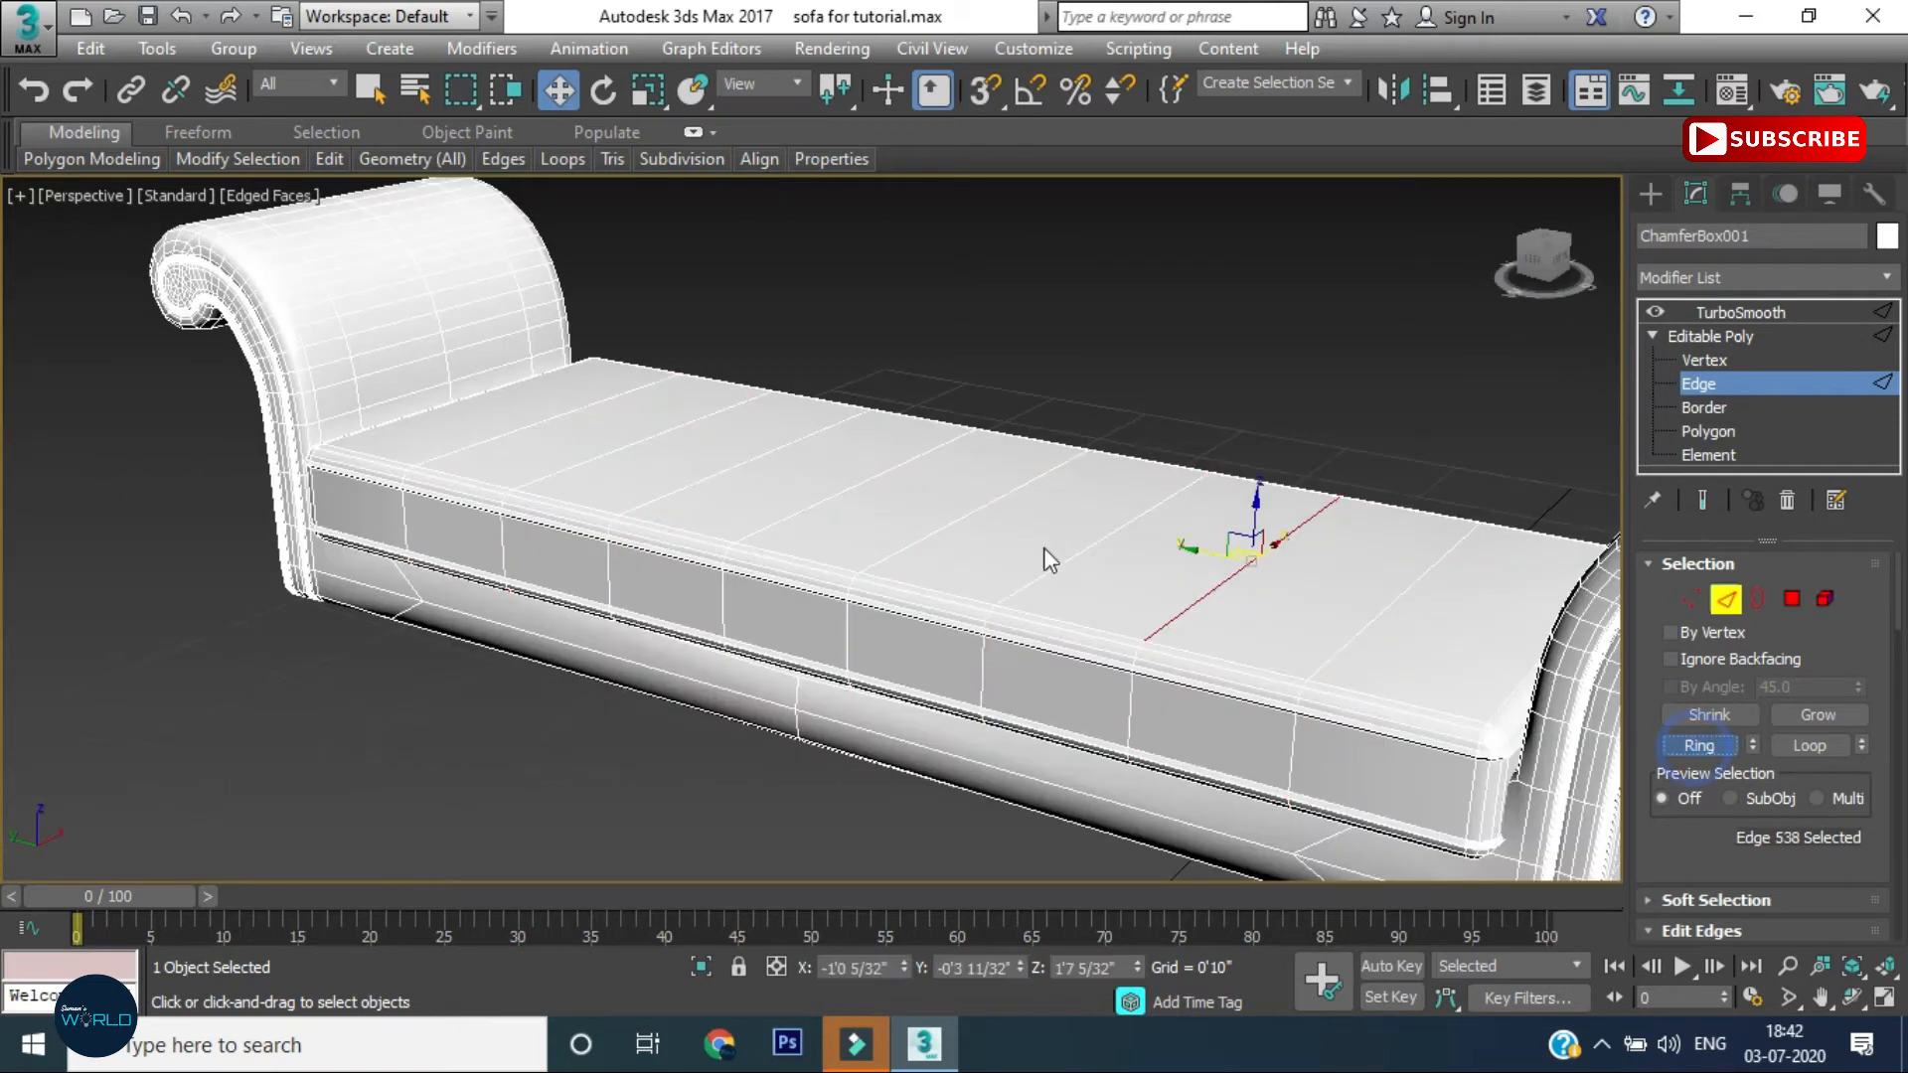
{"action": "right_click", "coordinate": [1035, 538]}
{"action": "left_click", "coordinate": [752, 638]}
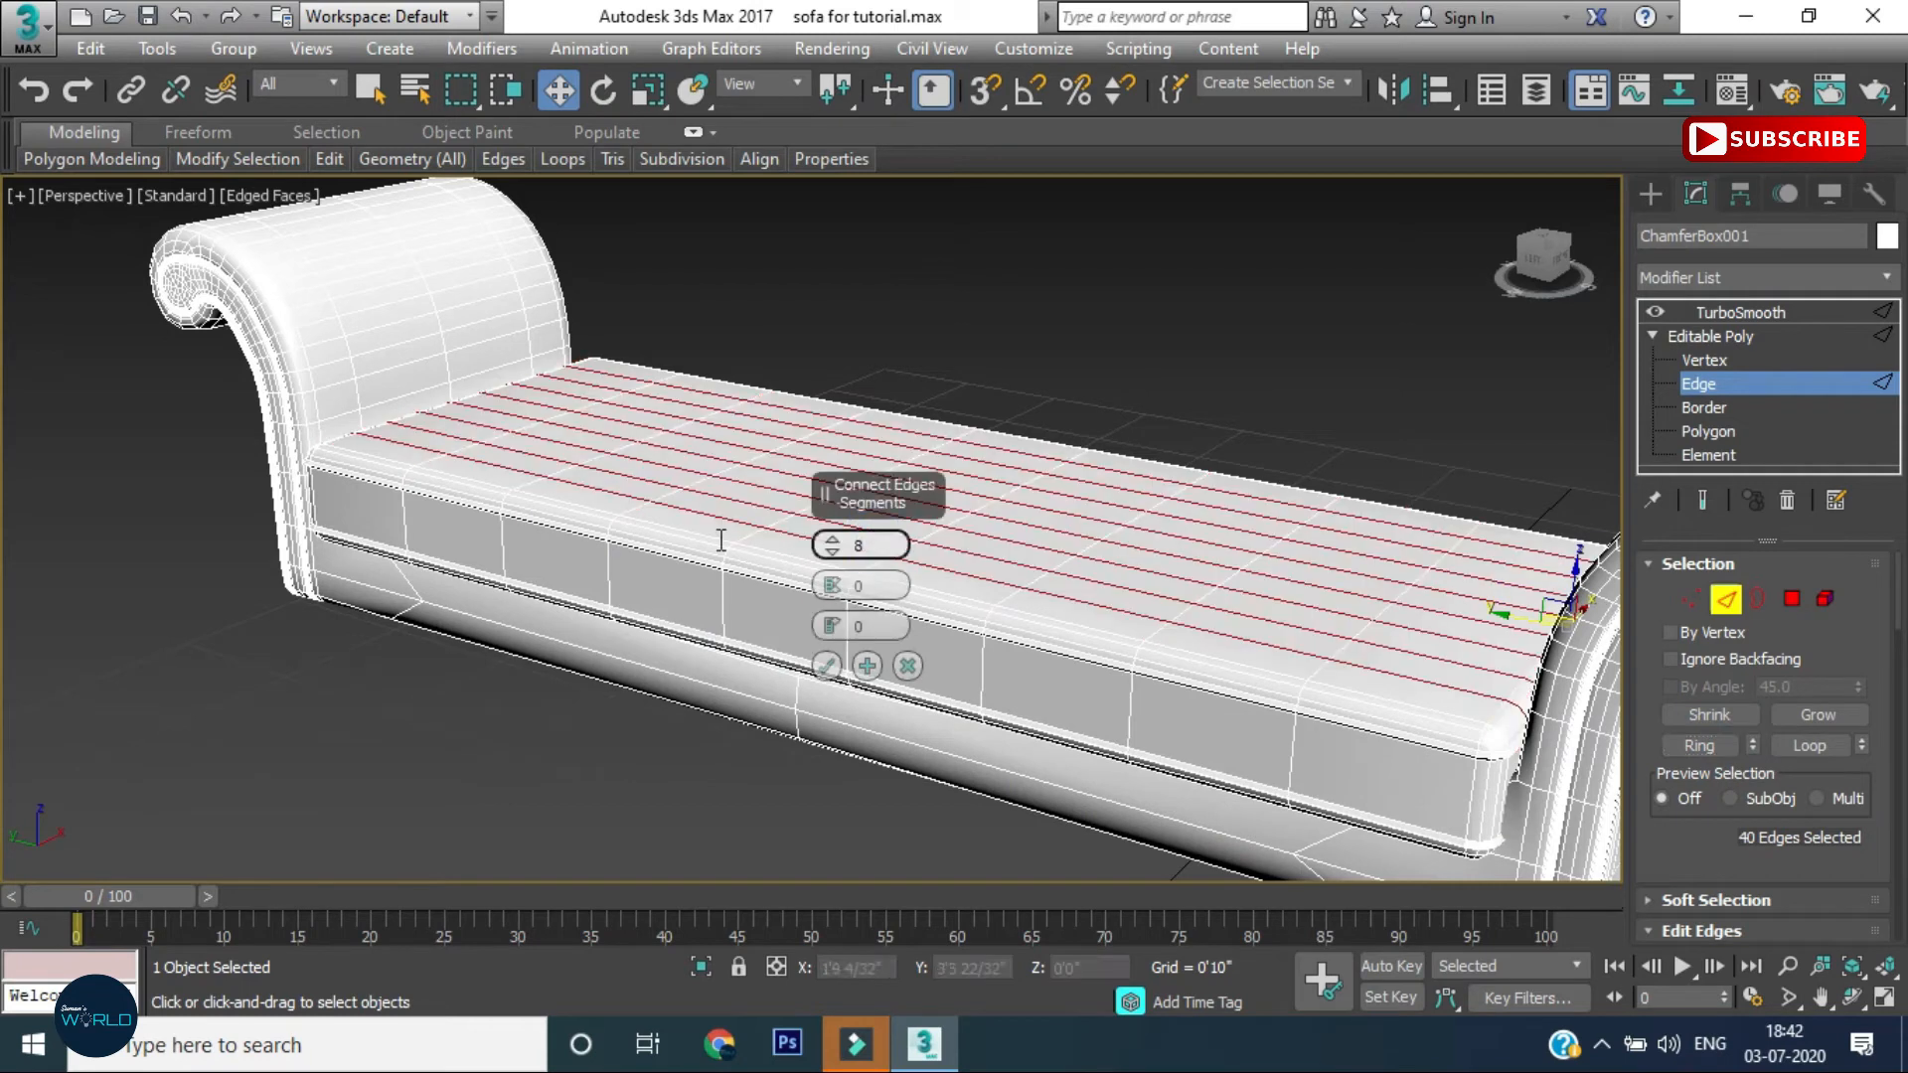
{"action": "key", "text": "Return"}
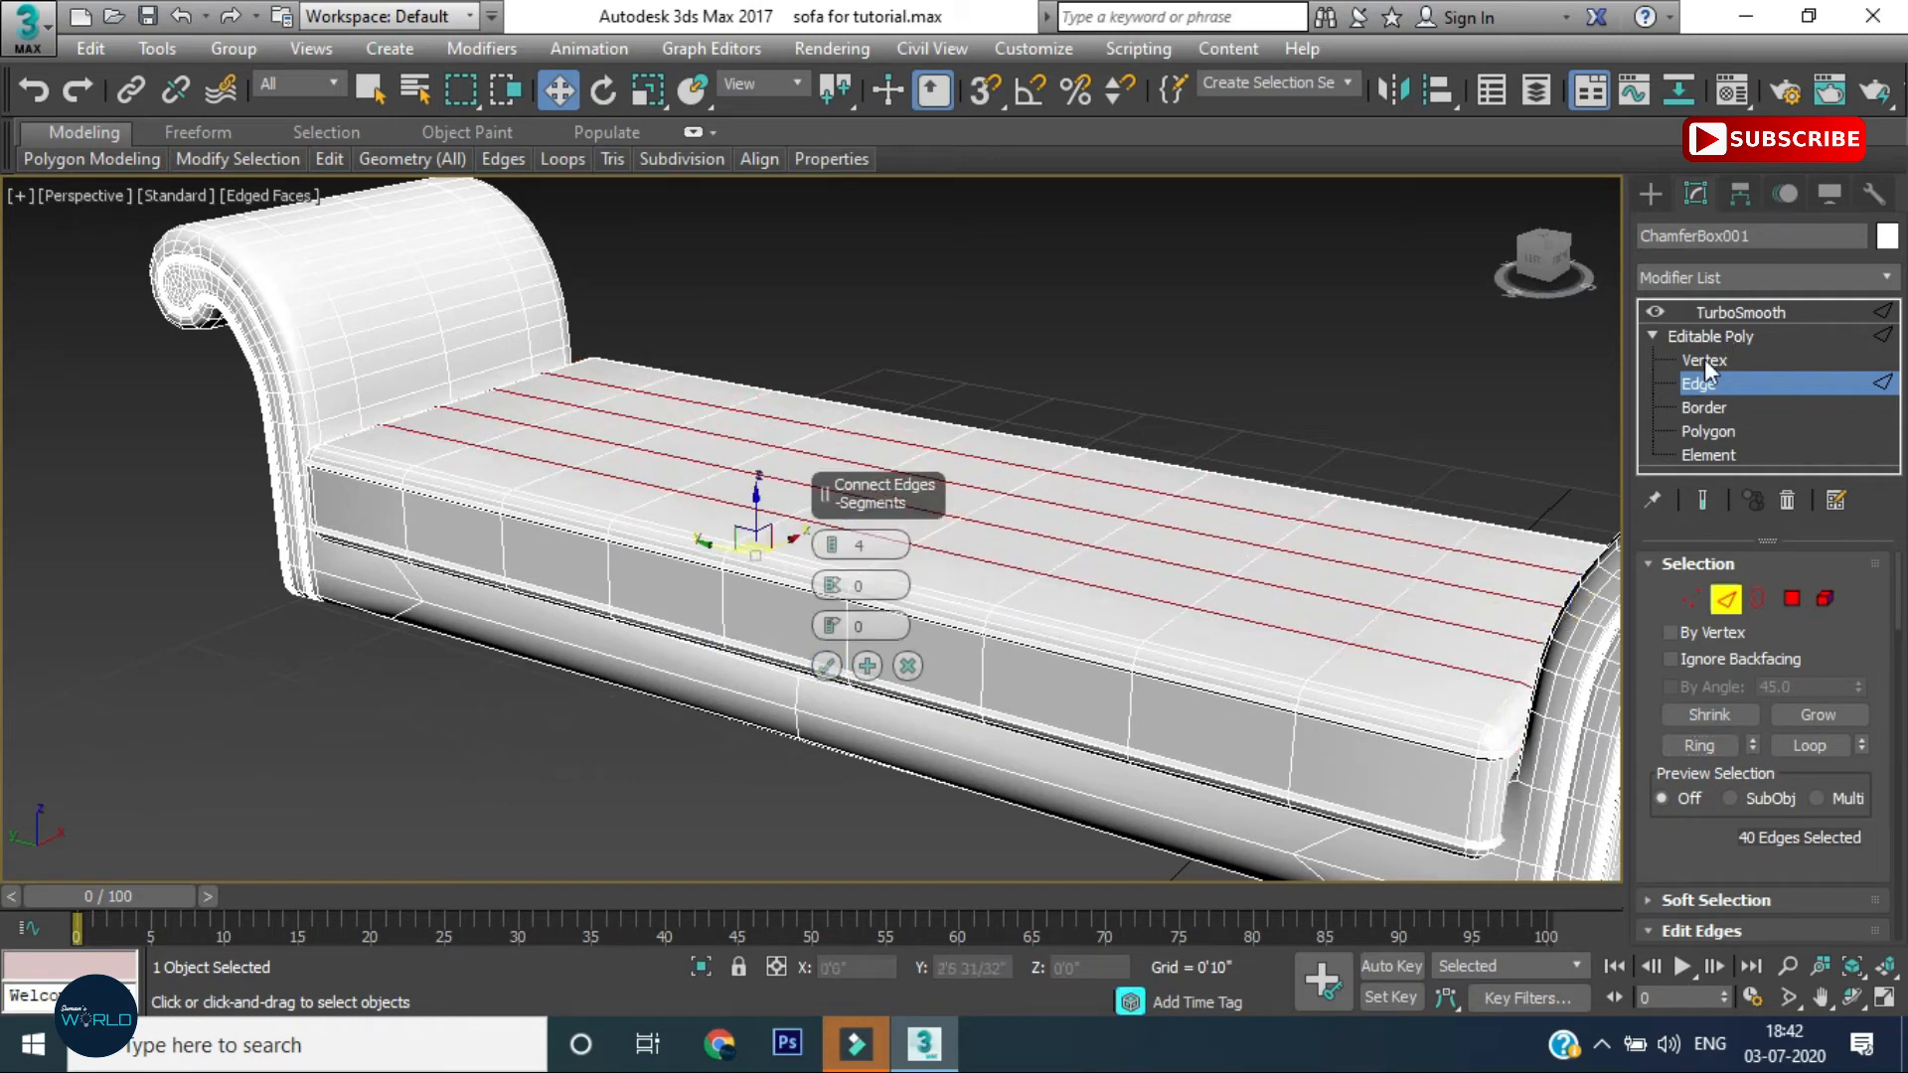
{"action": "left_click", "coordinate": [827, 666]}
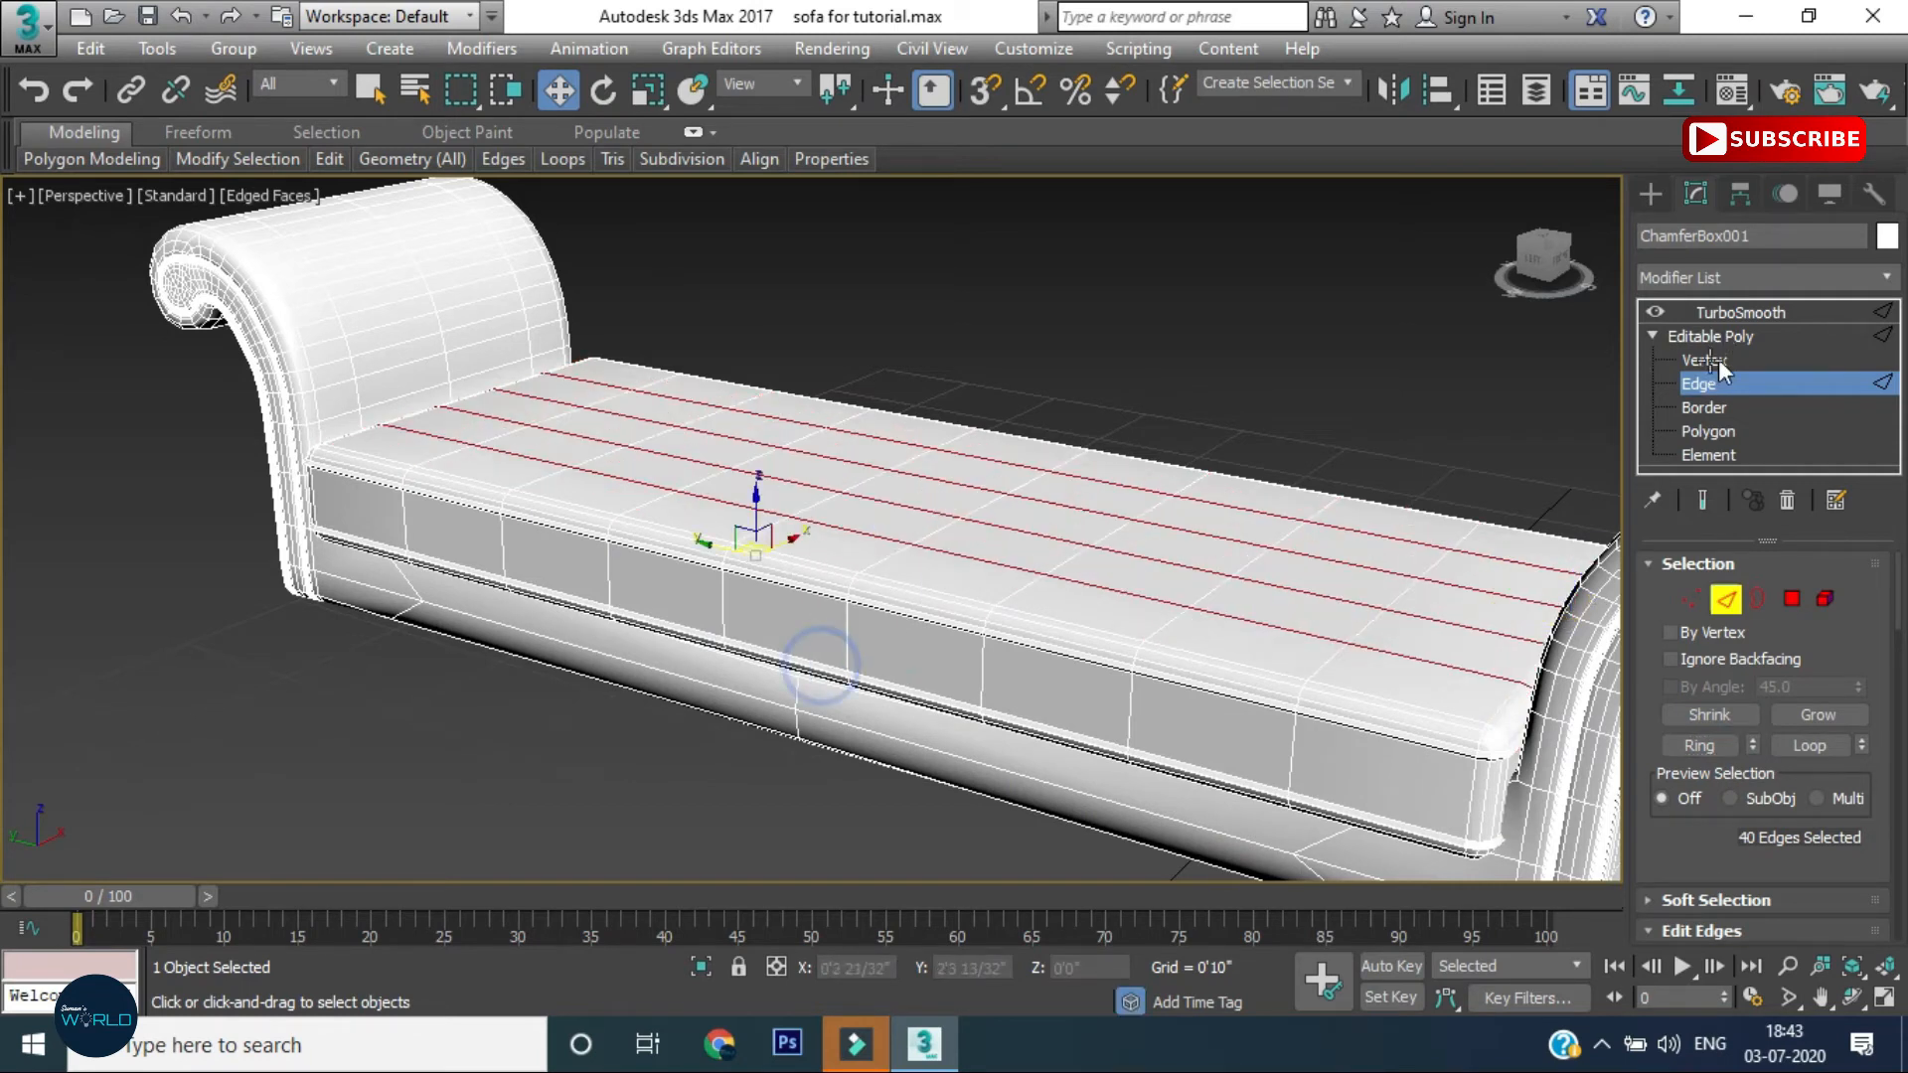
Raise only the inner vertices of the cushion's top face by about 0'0 17/32", then leave vertex editing
{"action": "key", "text": "1"}
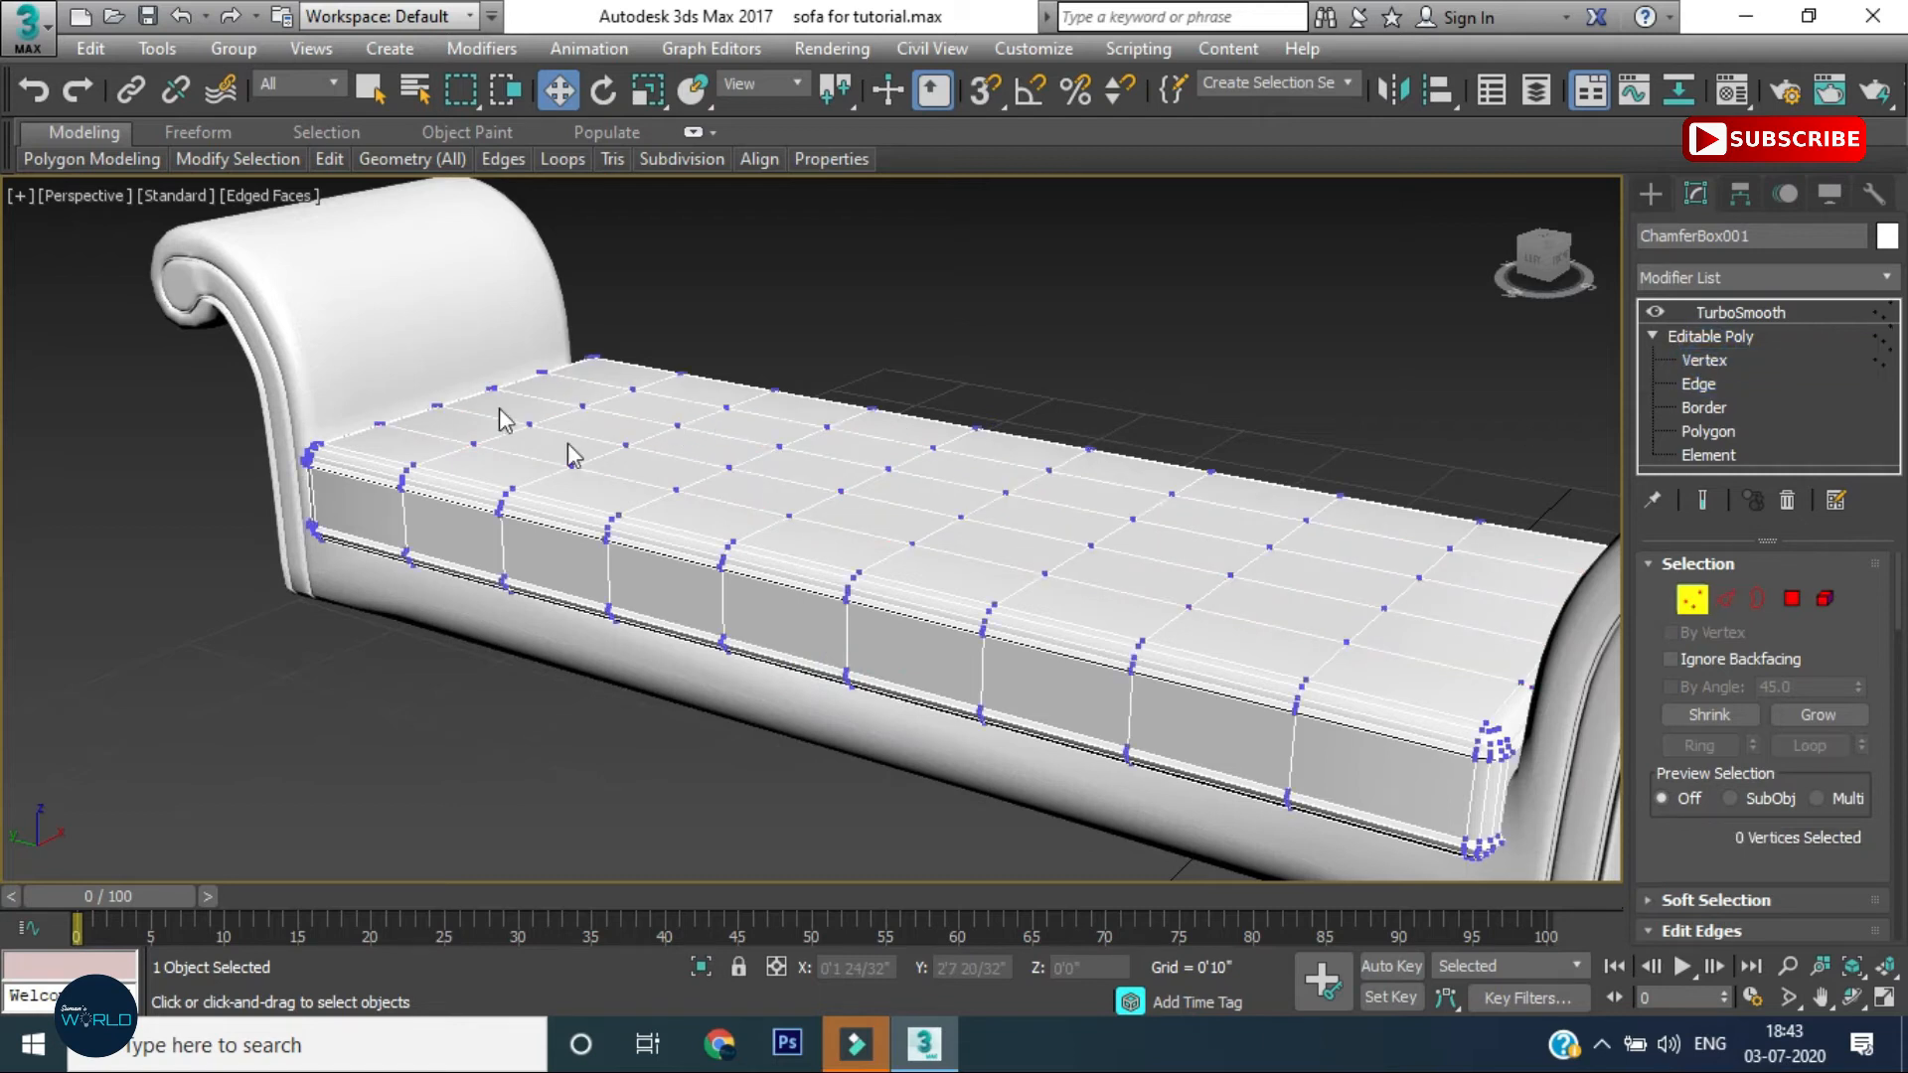
{"action": "middle_click_drag", "start_coordinate": [539, 541], "coordinate": [696, 349], "text": "alt"}
{"action": "left_click", "coordinate": [677, 398]}
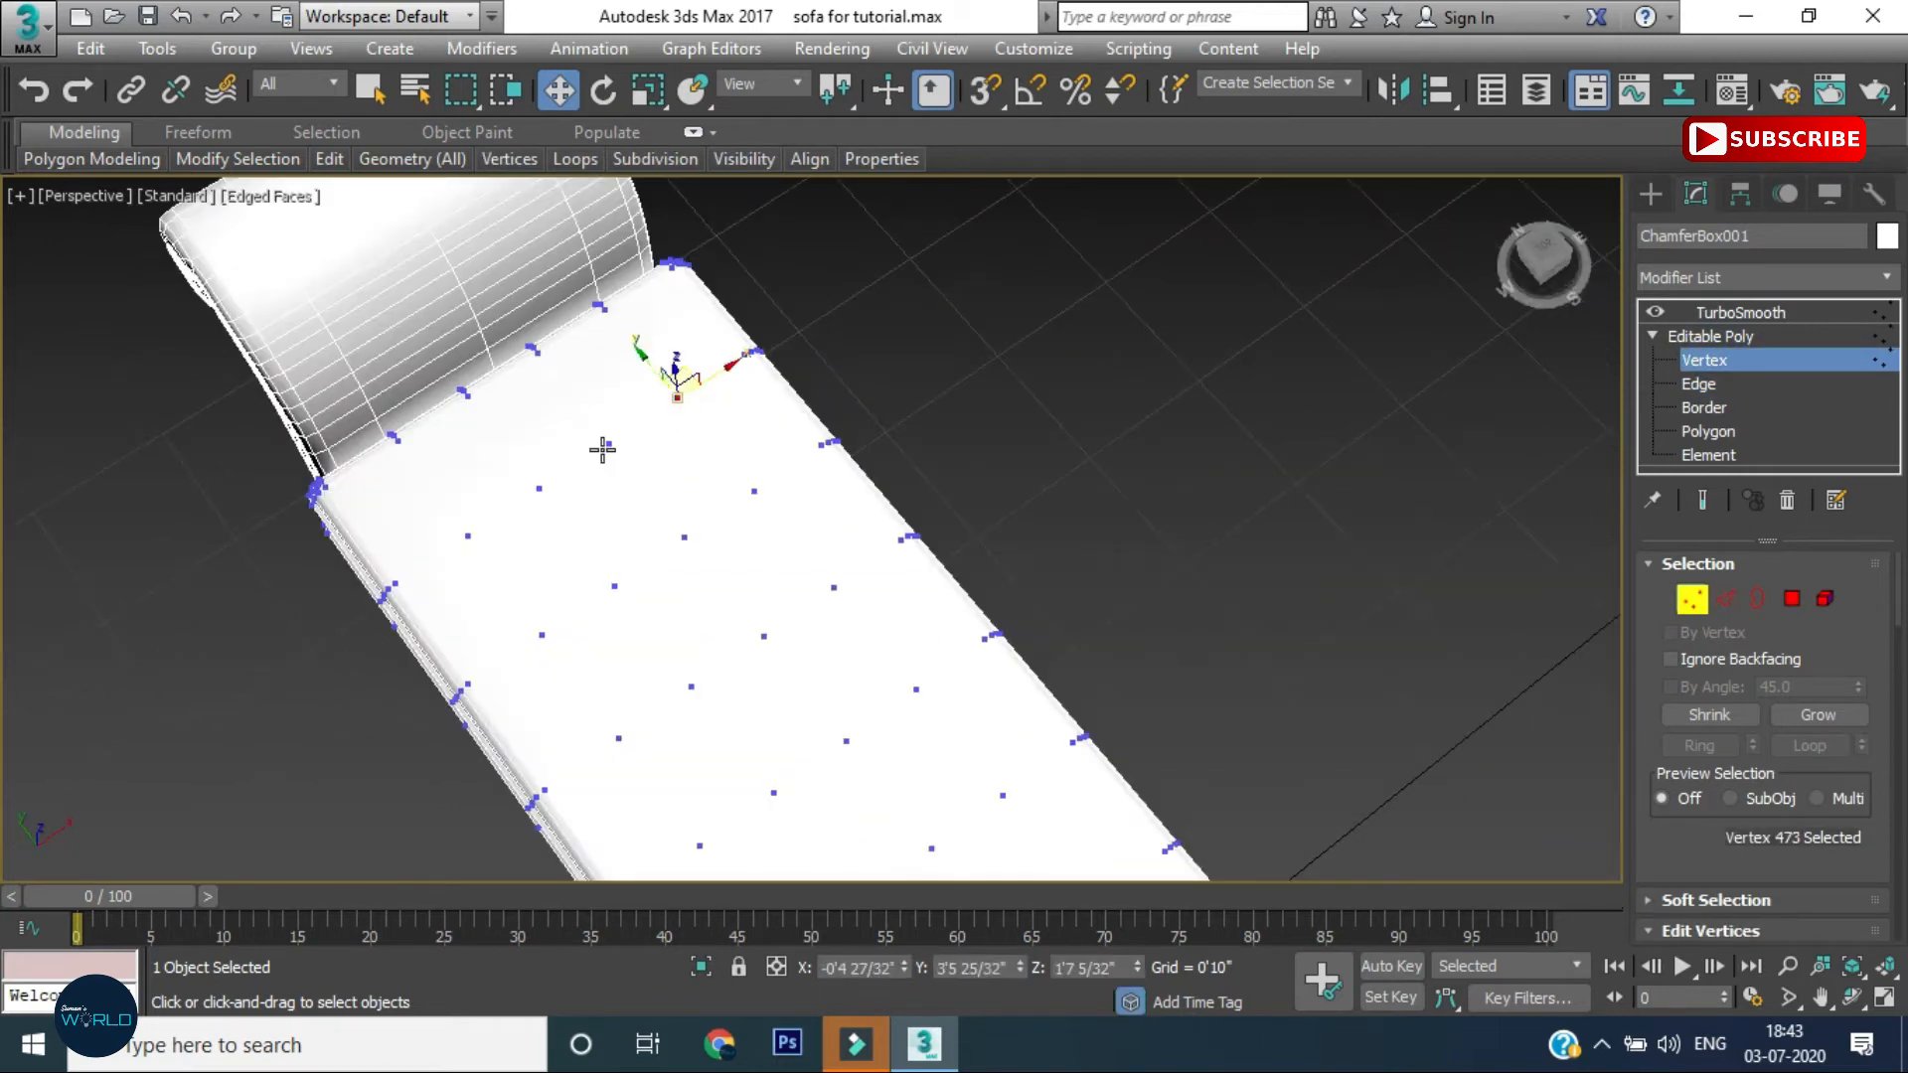
{"action": "left_click", "coordinate": [609, 443], "text": "ctrl"}
{"action": "key", "text": "t"}
{"action": "scroll", "coordinate": [730, 323], "scroll_direction": "up", "scroll_amount": 5}
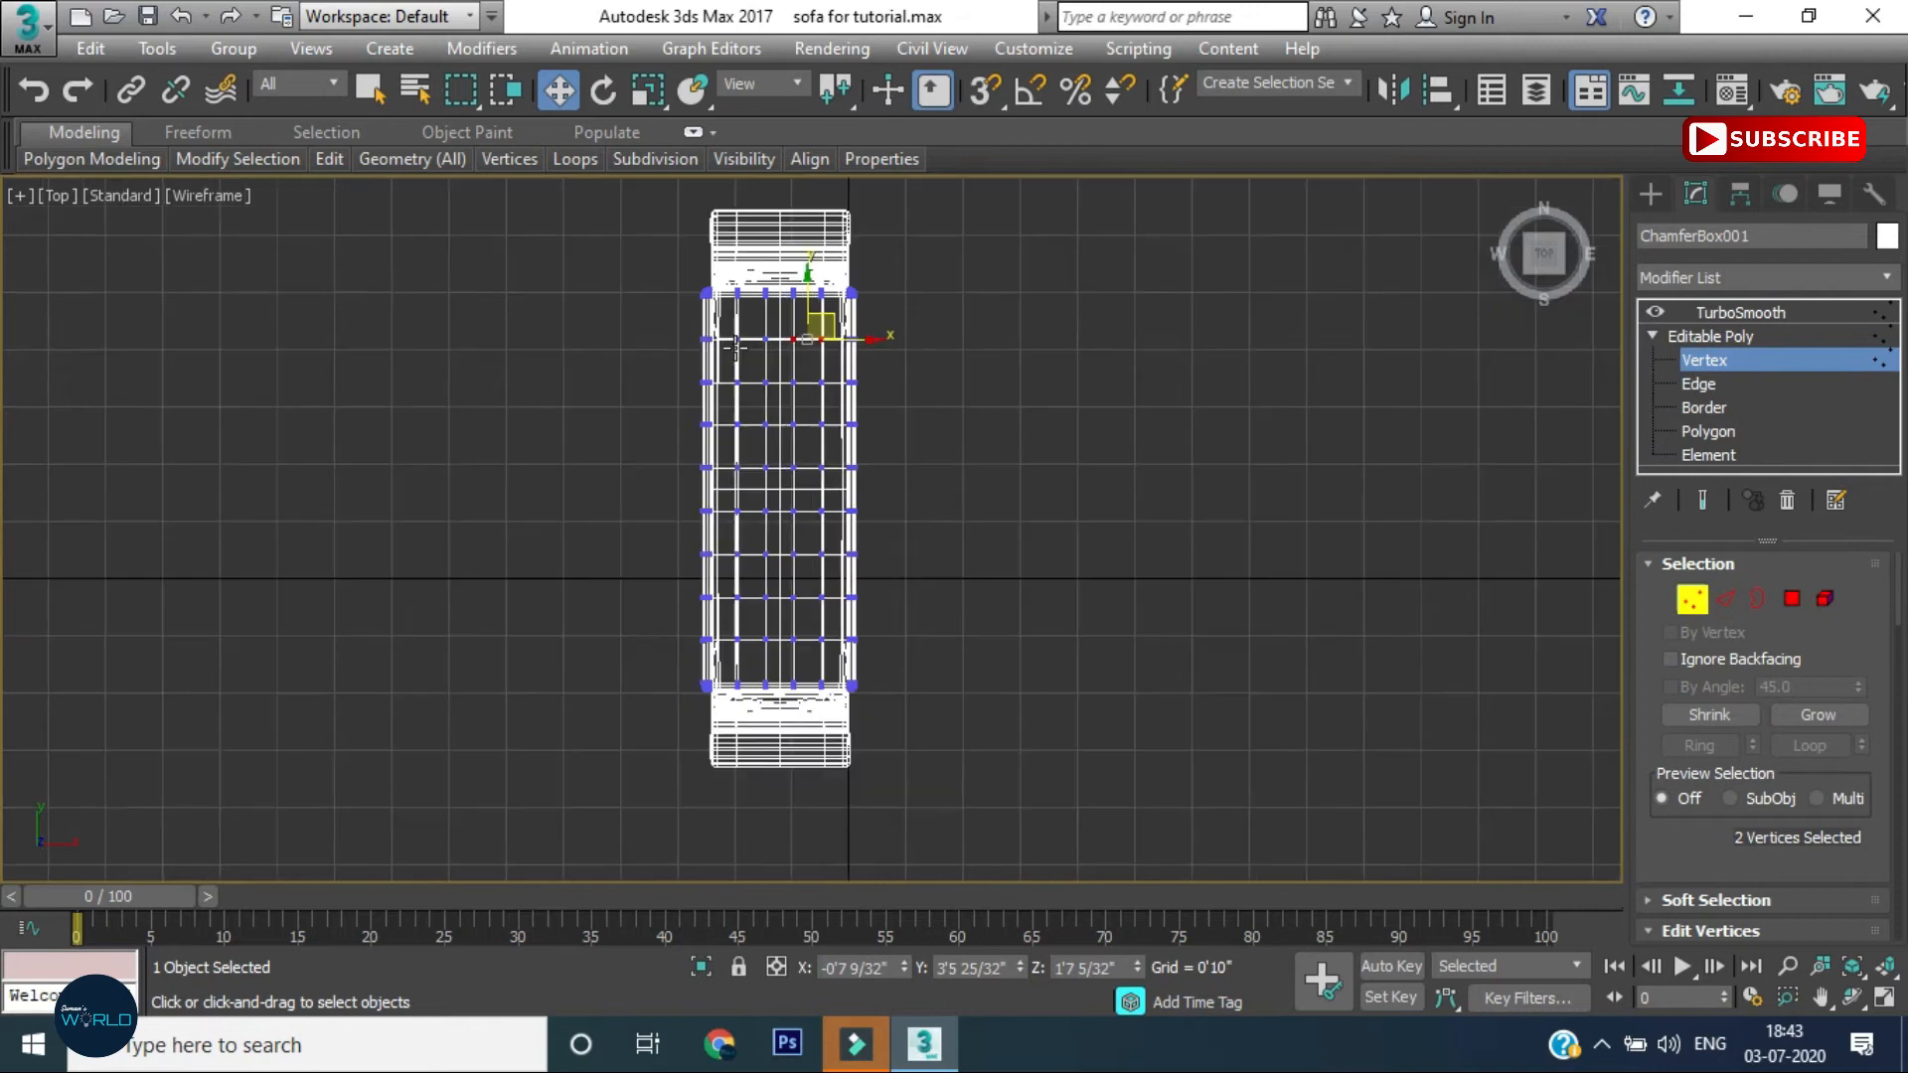
{"action": "left_click_drag", "start_coordinate": [729, 324], "coordinate": [878, 783]}
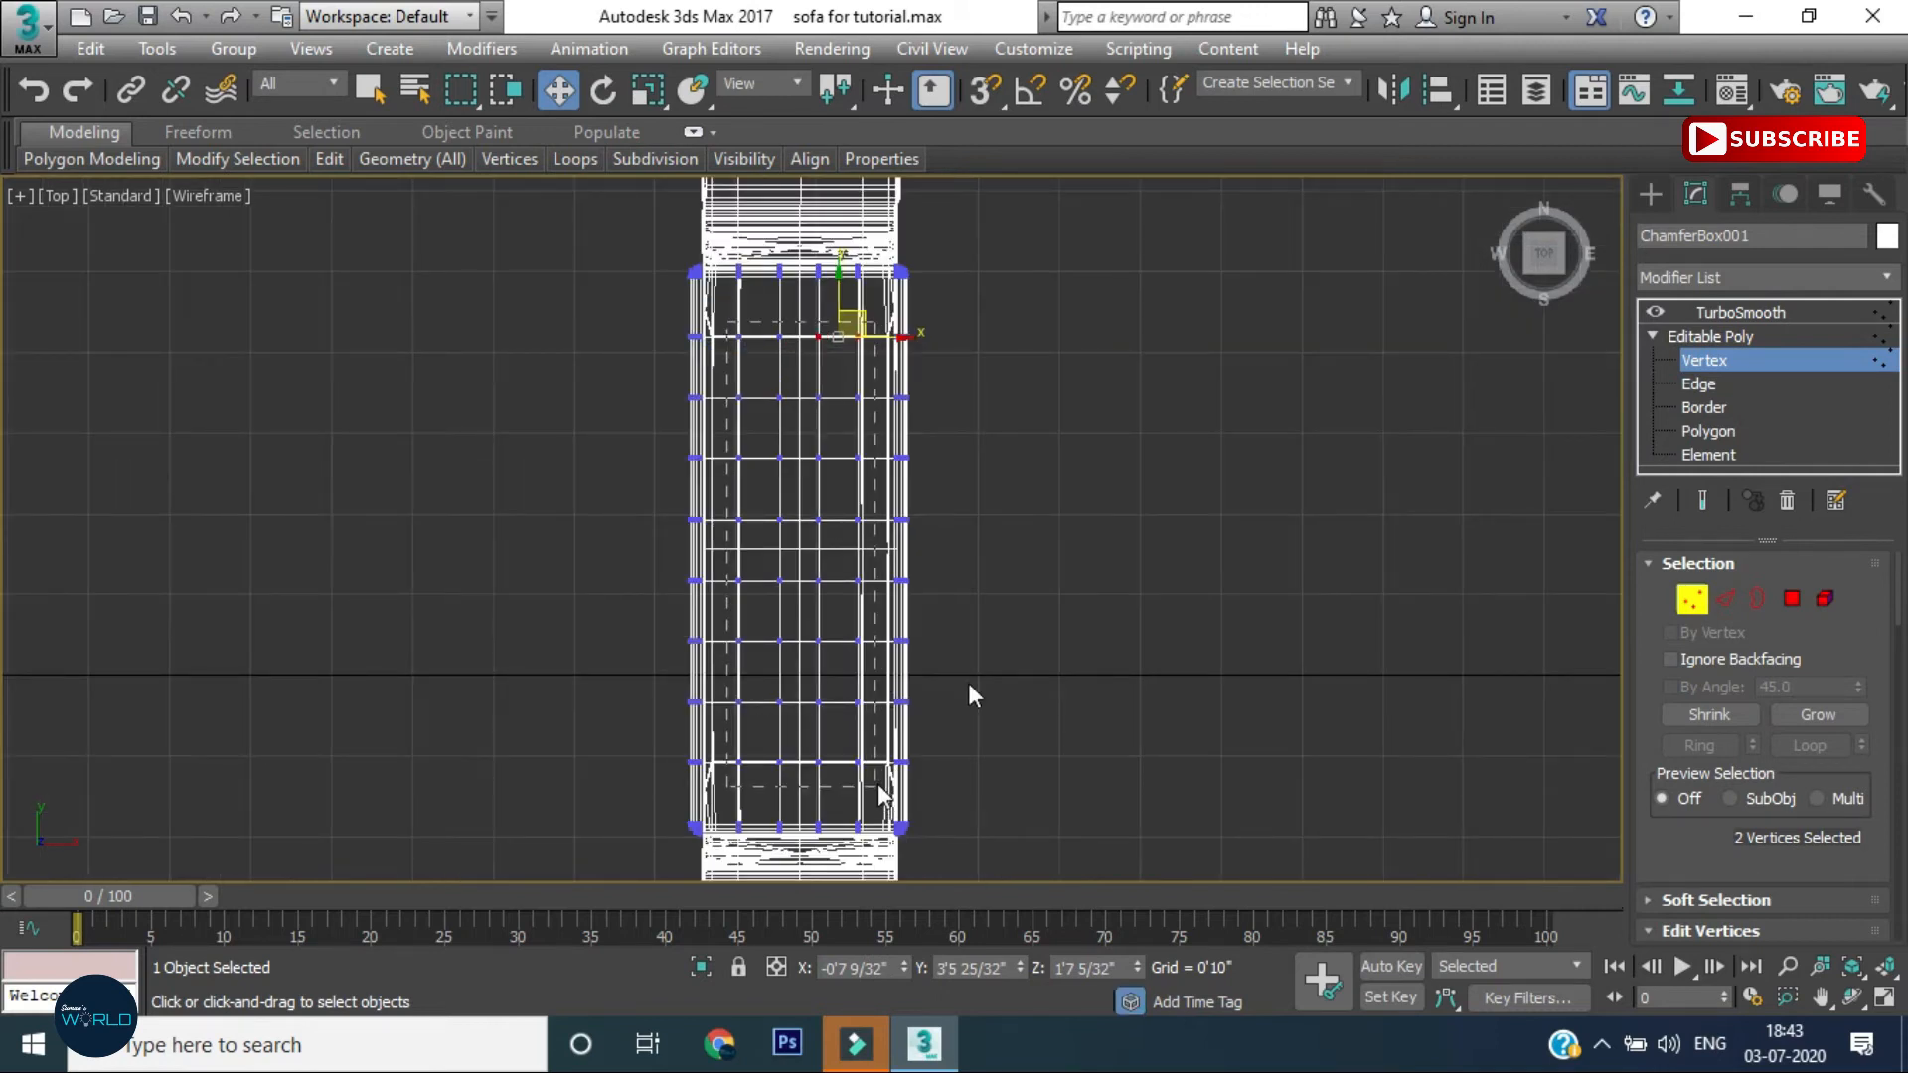
{"action": "key", "text": "p"}
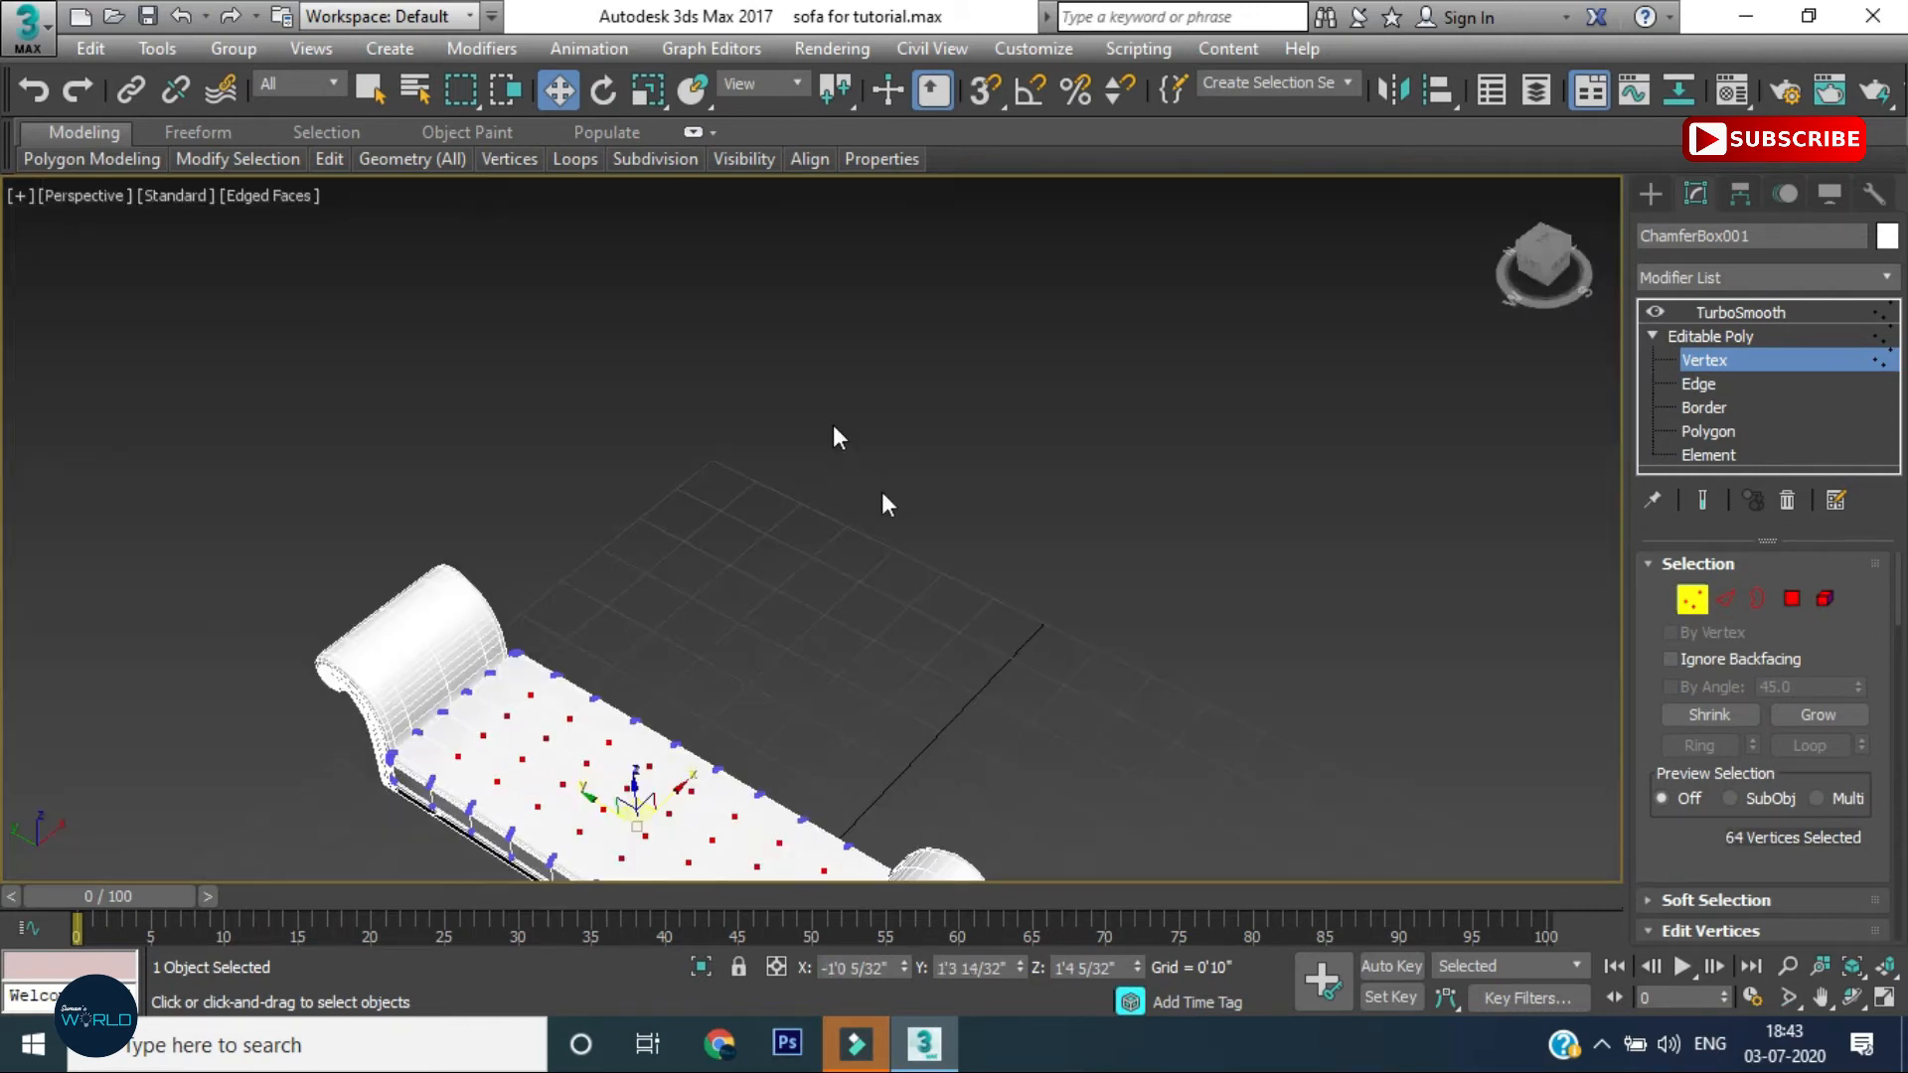
{"action": "middle_click_drag", "start_coordinate": [881, 495], "coordinate": [354, 502], "text": "alt"}
{"action": "left_click_drag", "start_coordinate": [299, 510], "coordinate": [1036, 709], "text": "alt"}
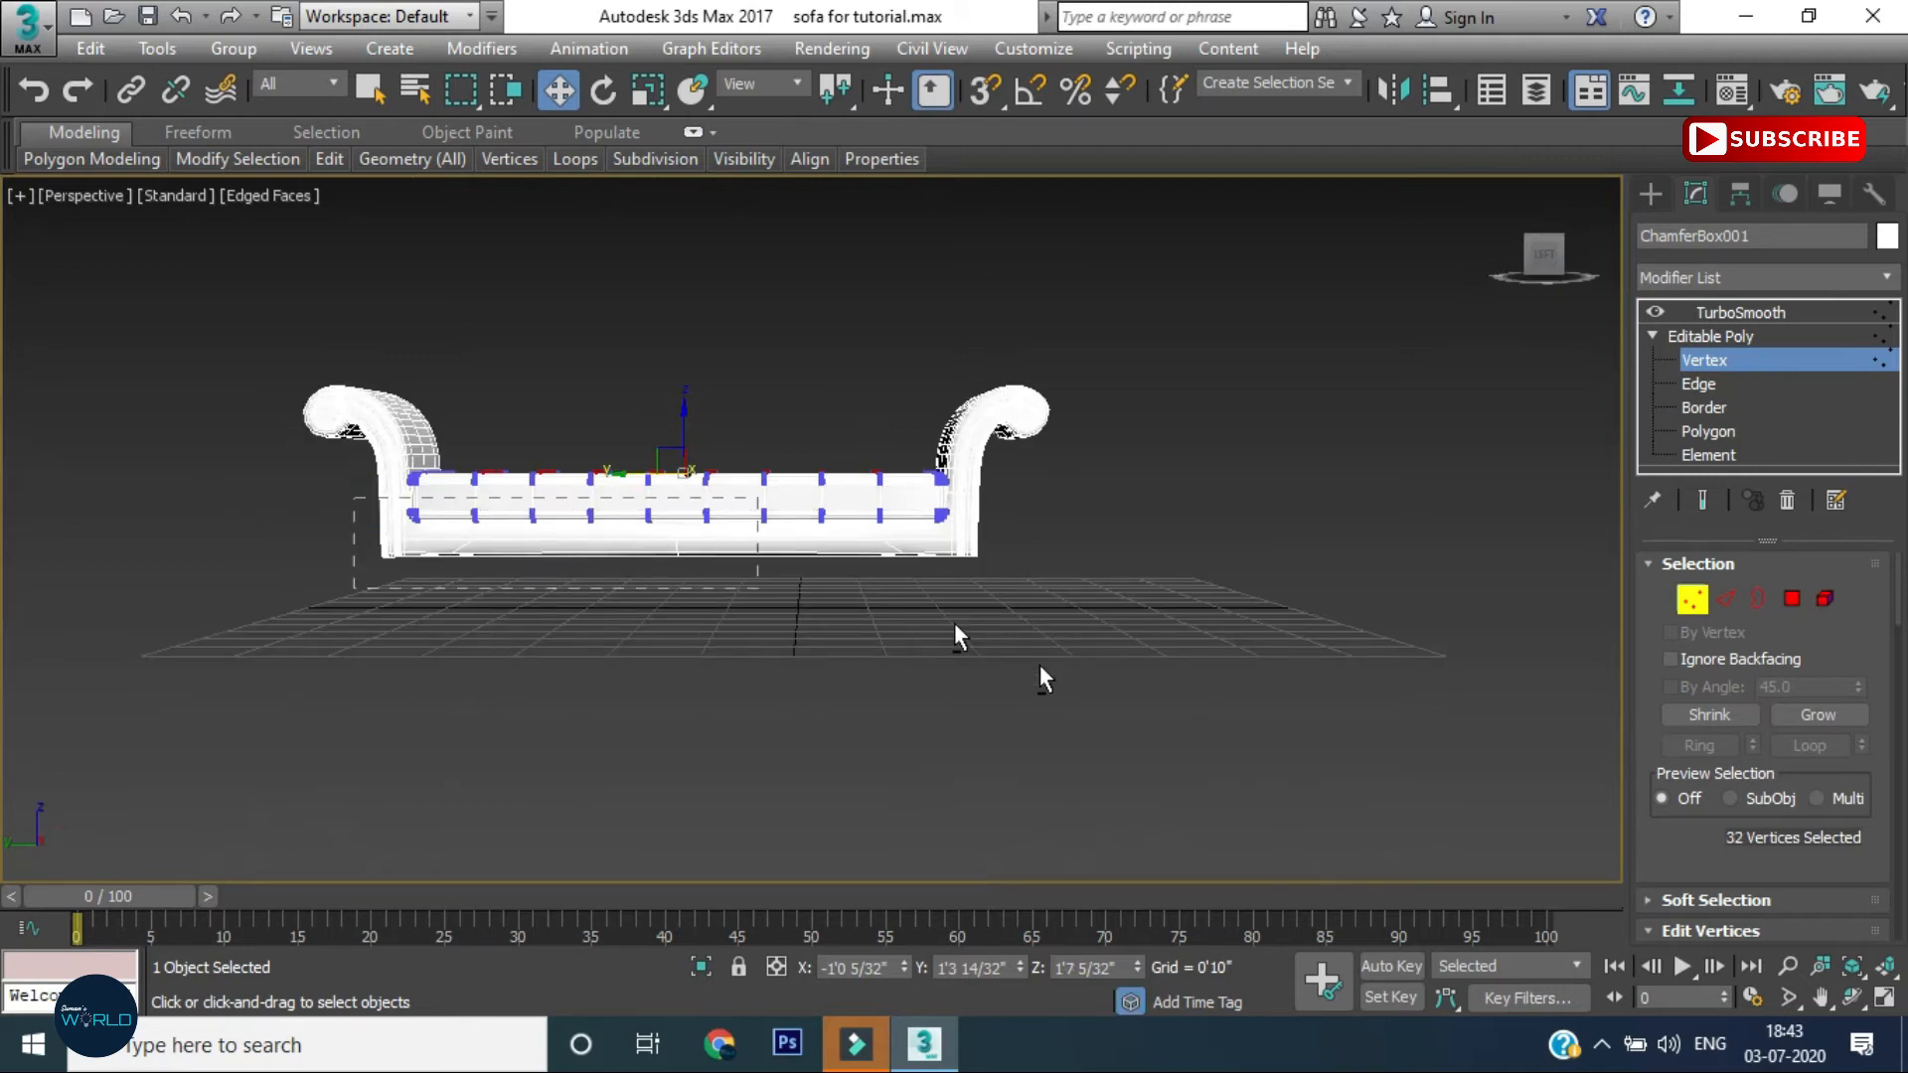
{"action": "scroll", "coordinate": [716, 453], "scroll_direction": "up", "scroll_amount": 5}
{"action": "left_click_drag", "start_coordinate": [723, 453], "coordinate": [725, 443]}
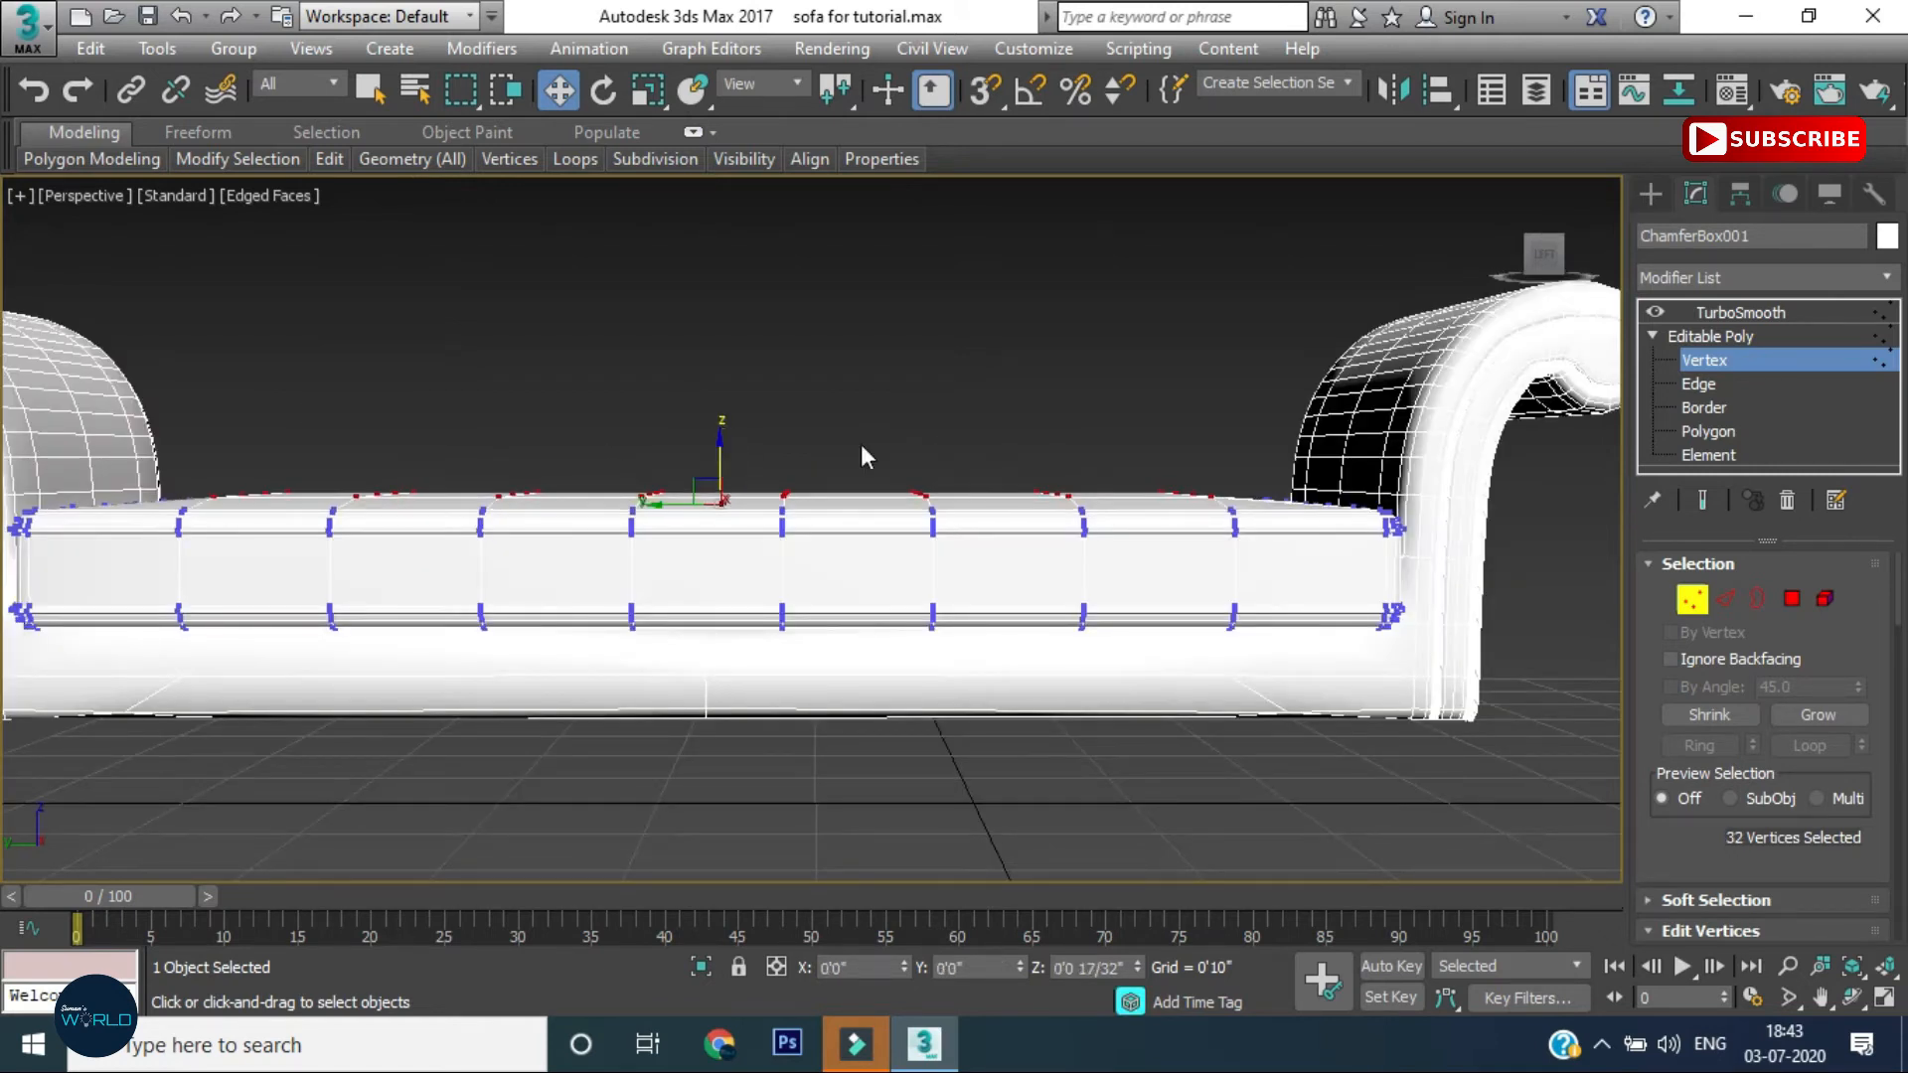
{"action": "middle_click_drag", "start_coordinate": [860, 445], "coordinate": [855, 484], "text": "alt"}
{"action": "middle_click_drag", "start_coordinate": [634, 634], "coordinate": [890, 449], "text": "alt"}
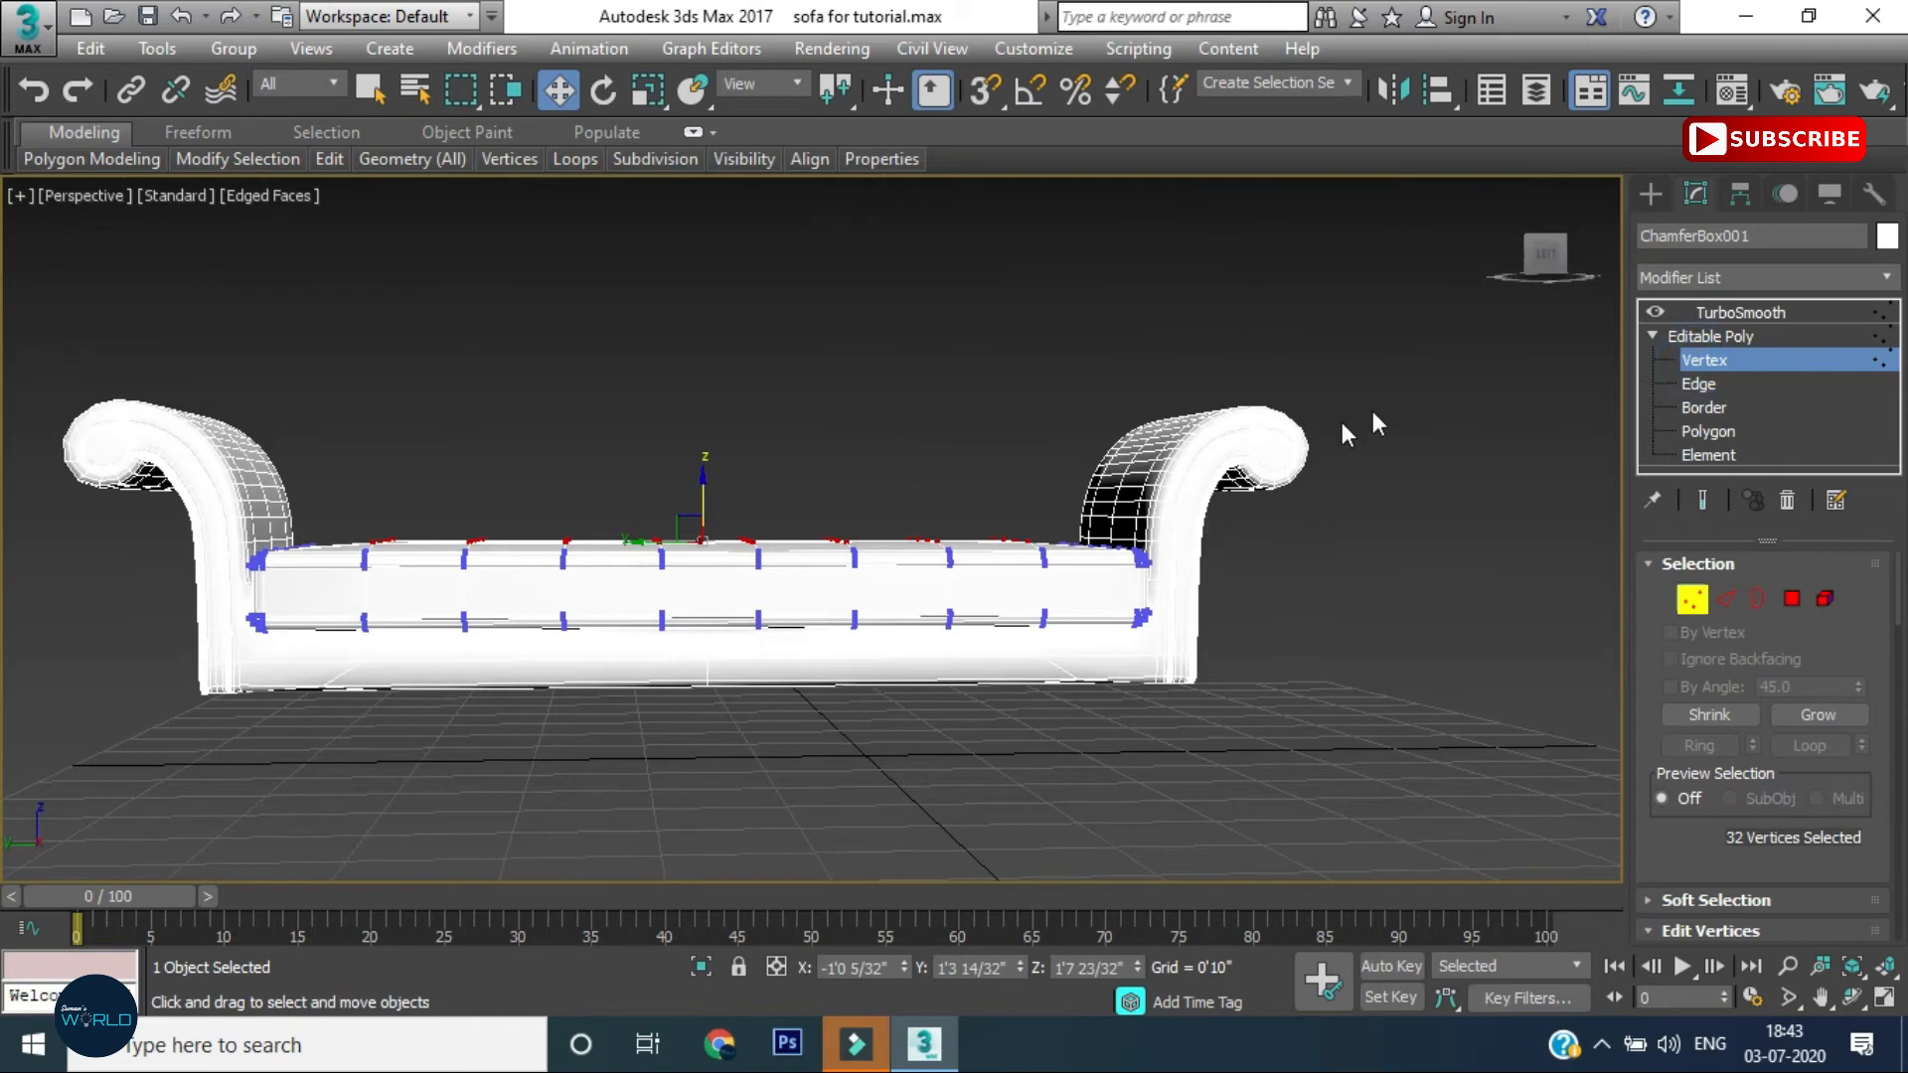
{"action": "left_click", "coordinate": [1709, 337]}
{"action": "middle_click_drag", "start_coordinate": [747, 575], "coordinate": [831, 600]}
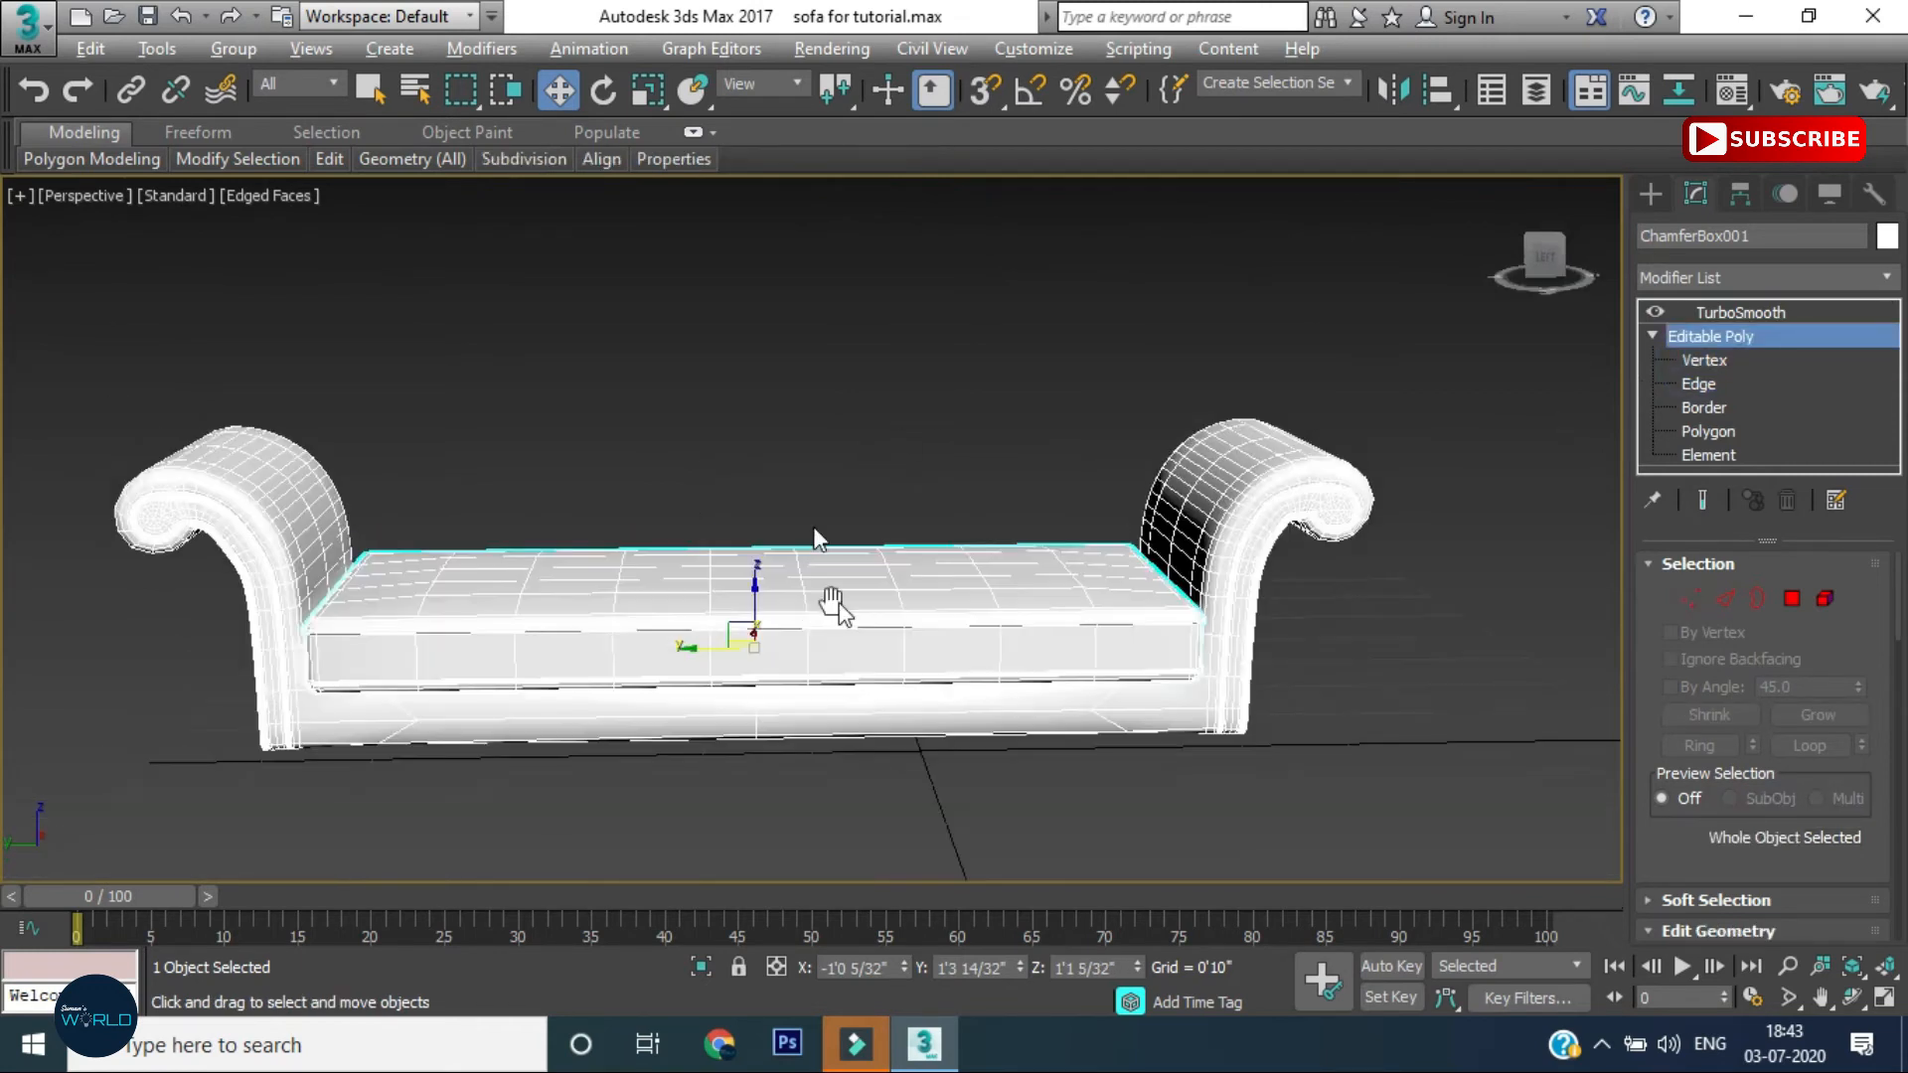
Draw a ChamferBox along the sofa's back, about 7'11 31/32" long, 0'3 13/32" wide and 1'11 29/32" high with a 0'0 7/32" fillet
{"action": "scroll", "coordinate": [824, 686], "scroll_direction": "down", "scroll_amount": 3}
{"action": "left_click", "coordinate": [1652, 196]}
{"action": "left_click", "coordinate": [1697, 362]}
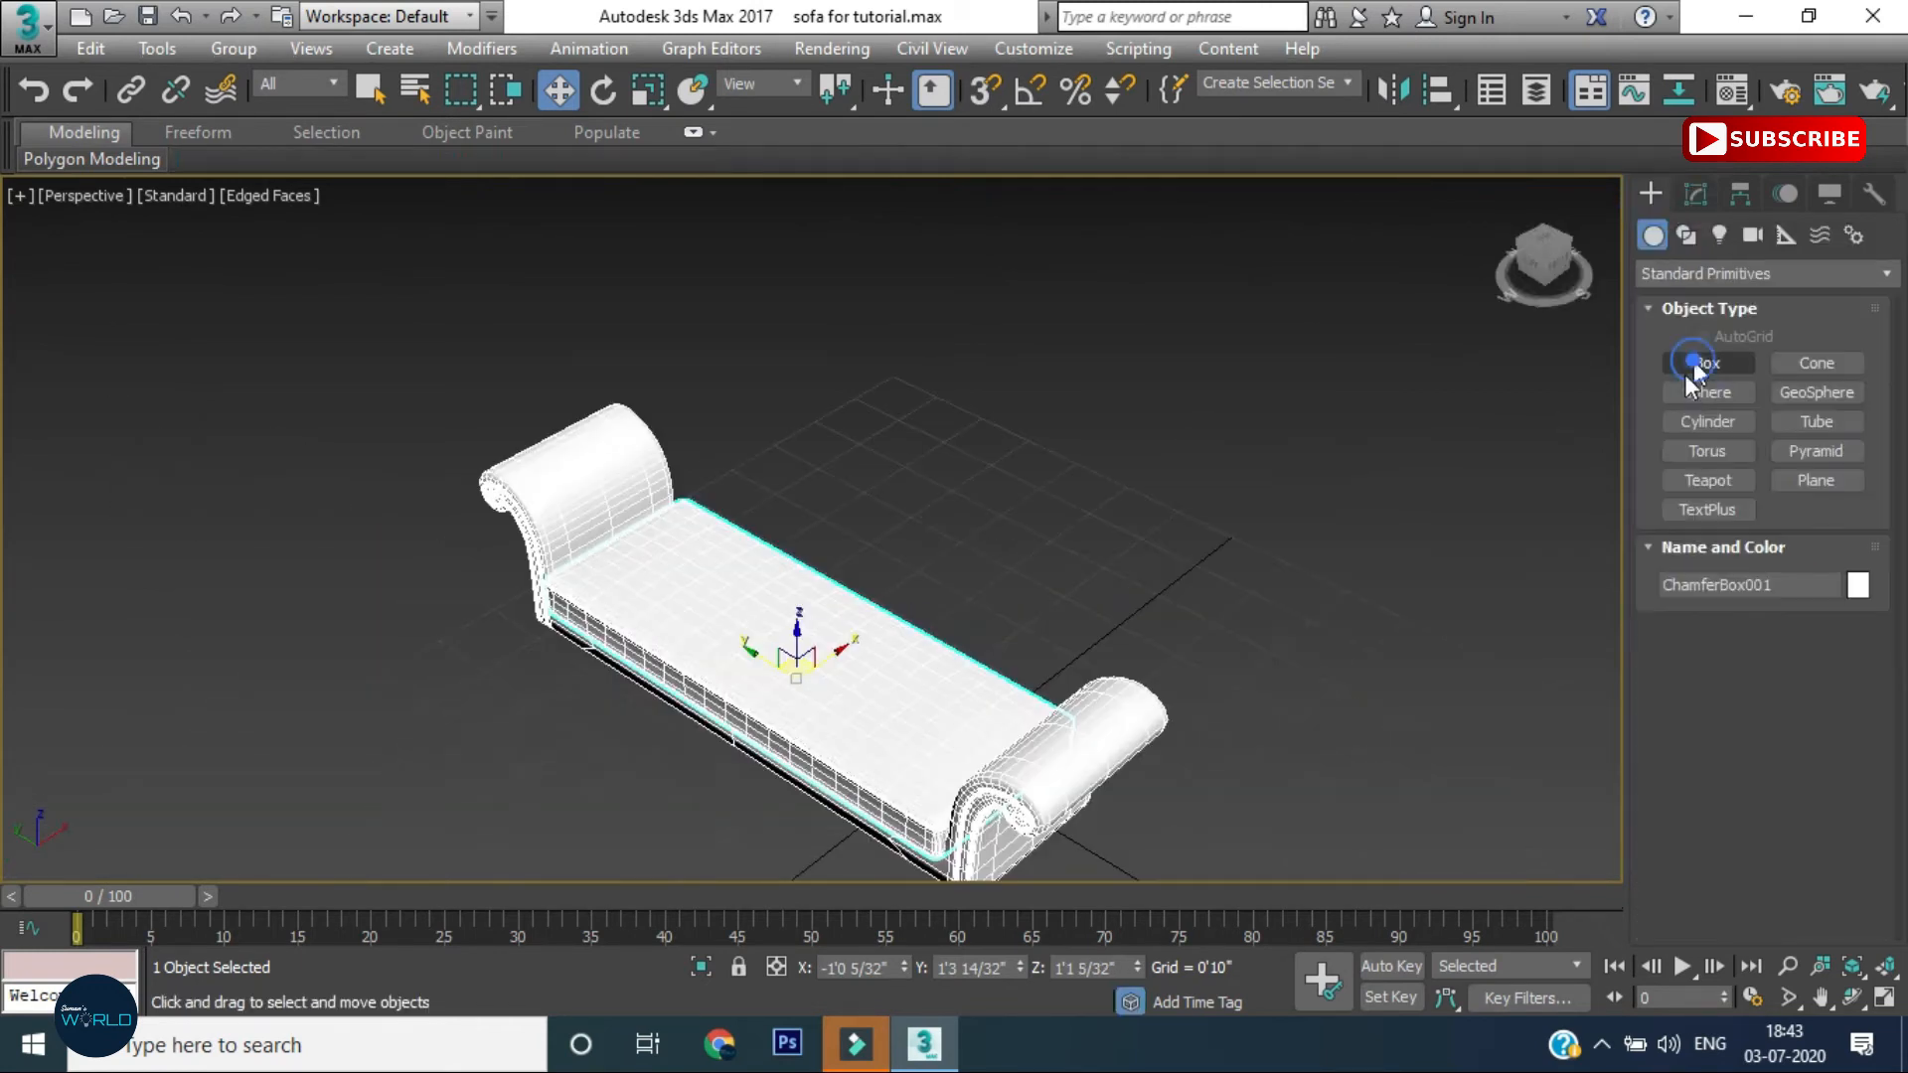
{"action": "left_click", "coordinate": [1688, 236]}
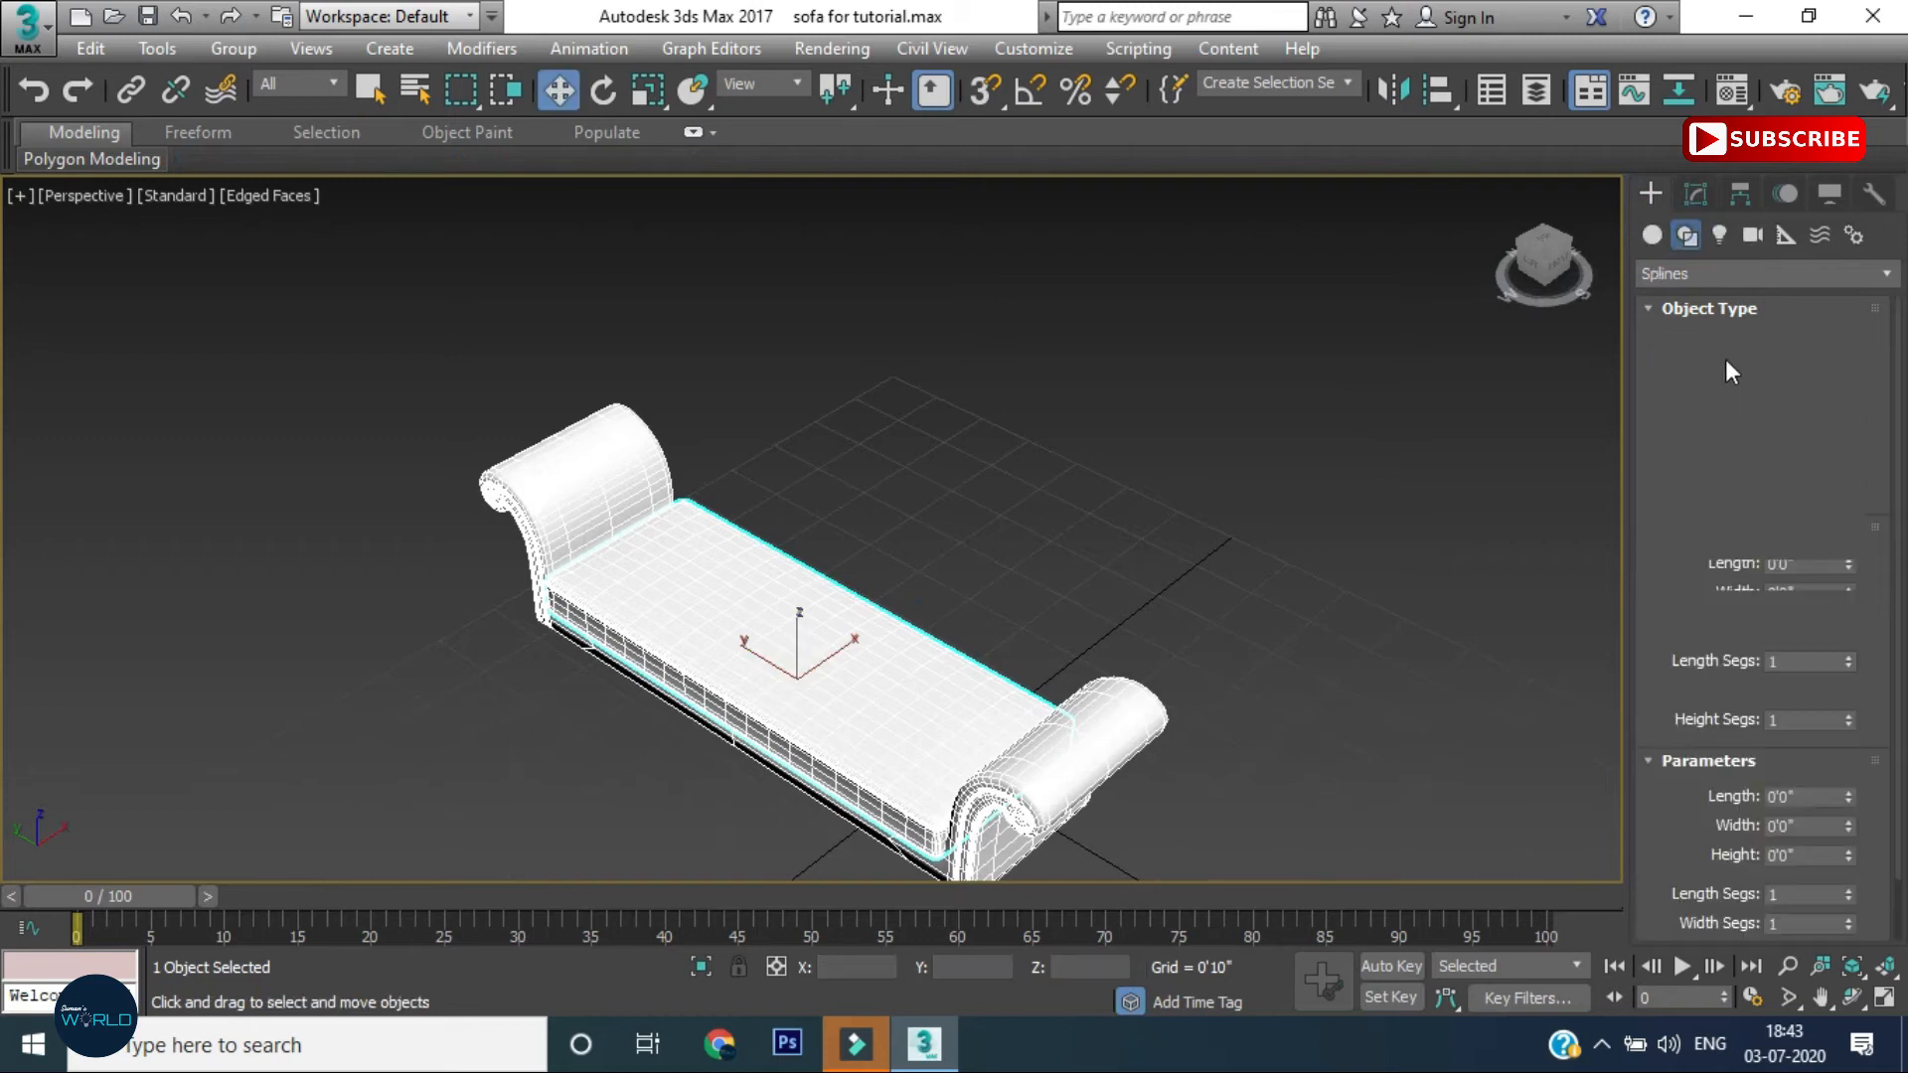
{"action": "left_click", "coordinate": [1675, 279]}
{"action": "left_click", "coordinate": [1694, 302]}
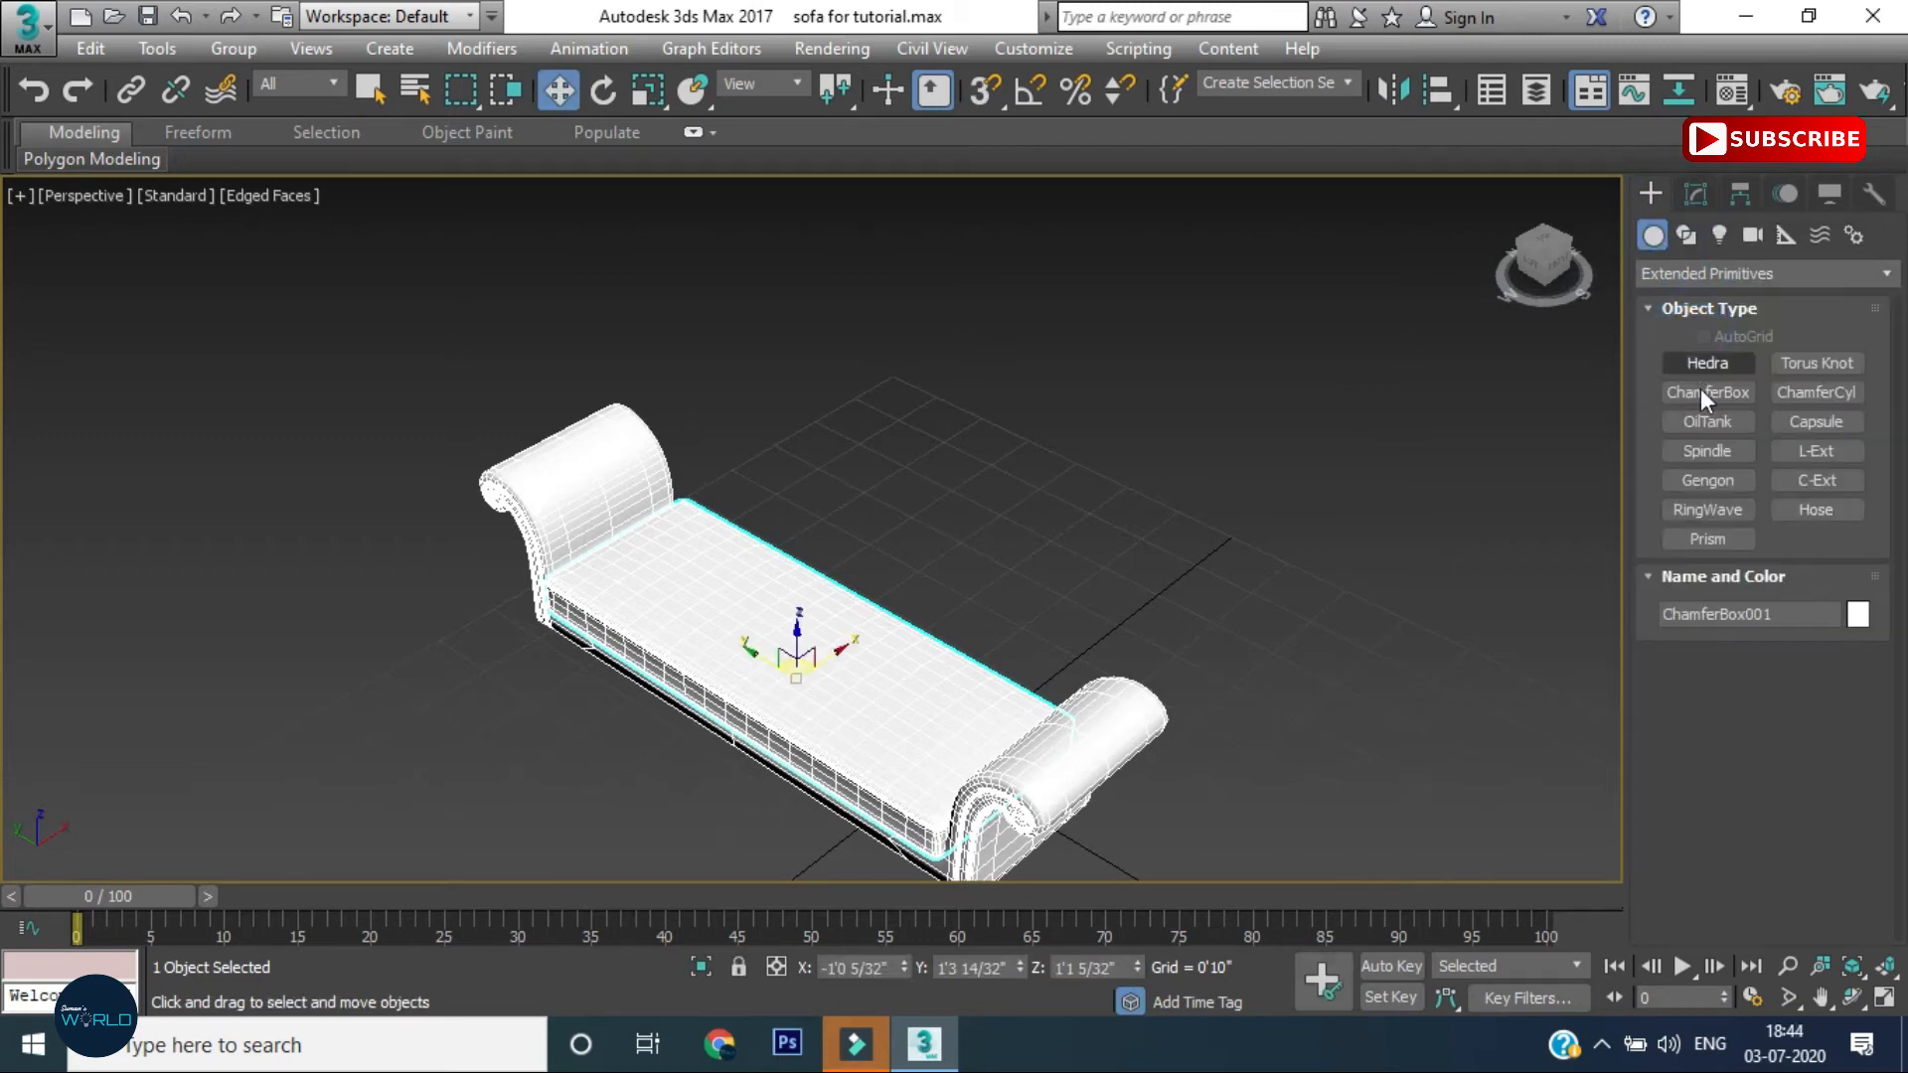
{"action": "left_click", "coordinate": [1705, 391]}
{"action": "key", "text": "t"}
{"action": "left_click_drag", "start_coordinate": [910, 203], "coordinate": [931, 754]}
{"action": "left_click", "coordinate": [967, 617]}
{"action": "left_click", "coordinate": [969, 616]}
{"action": "right_click", "coordinate": [981, 606]}
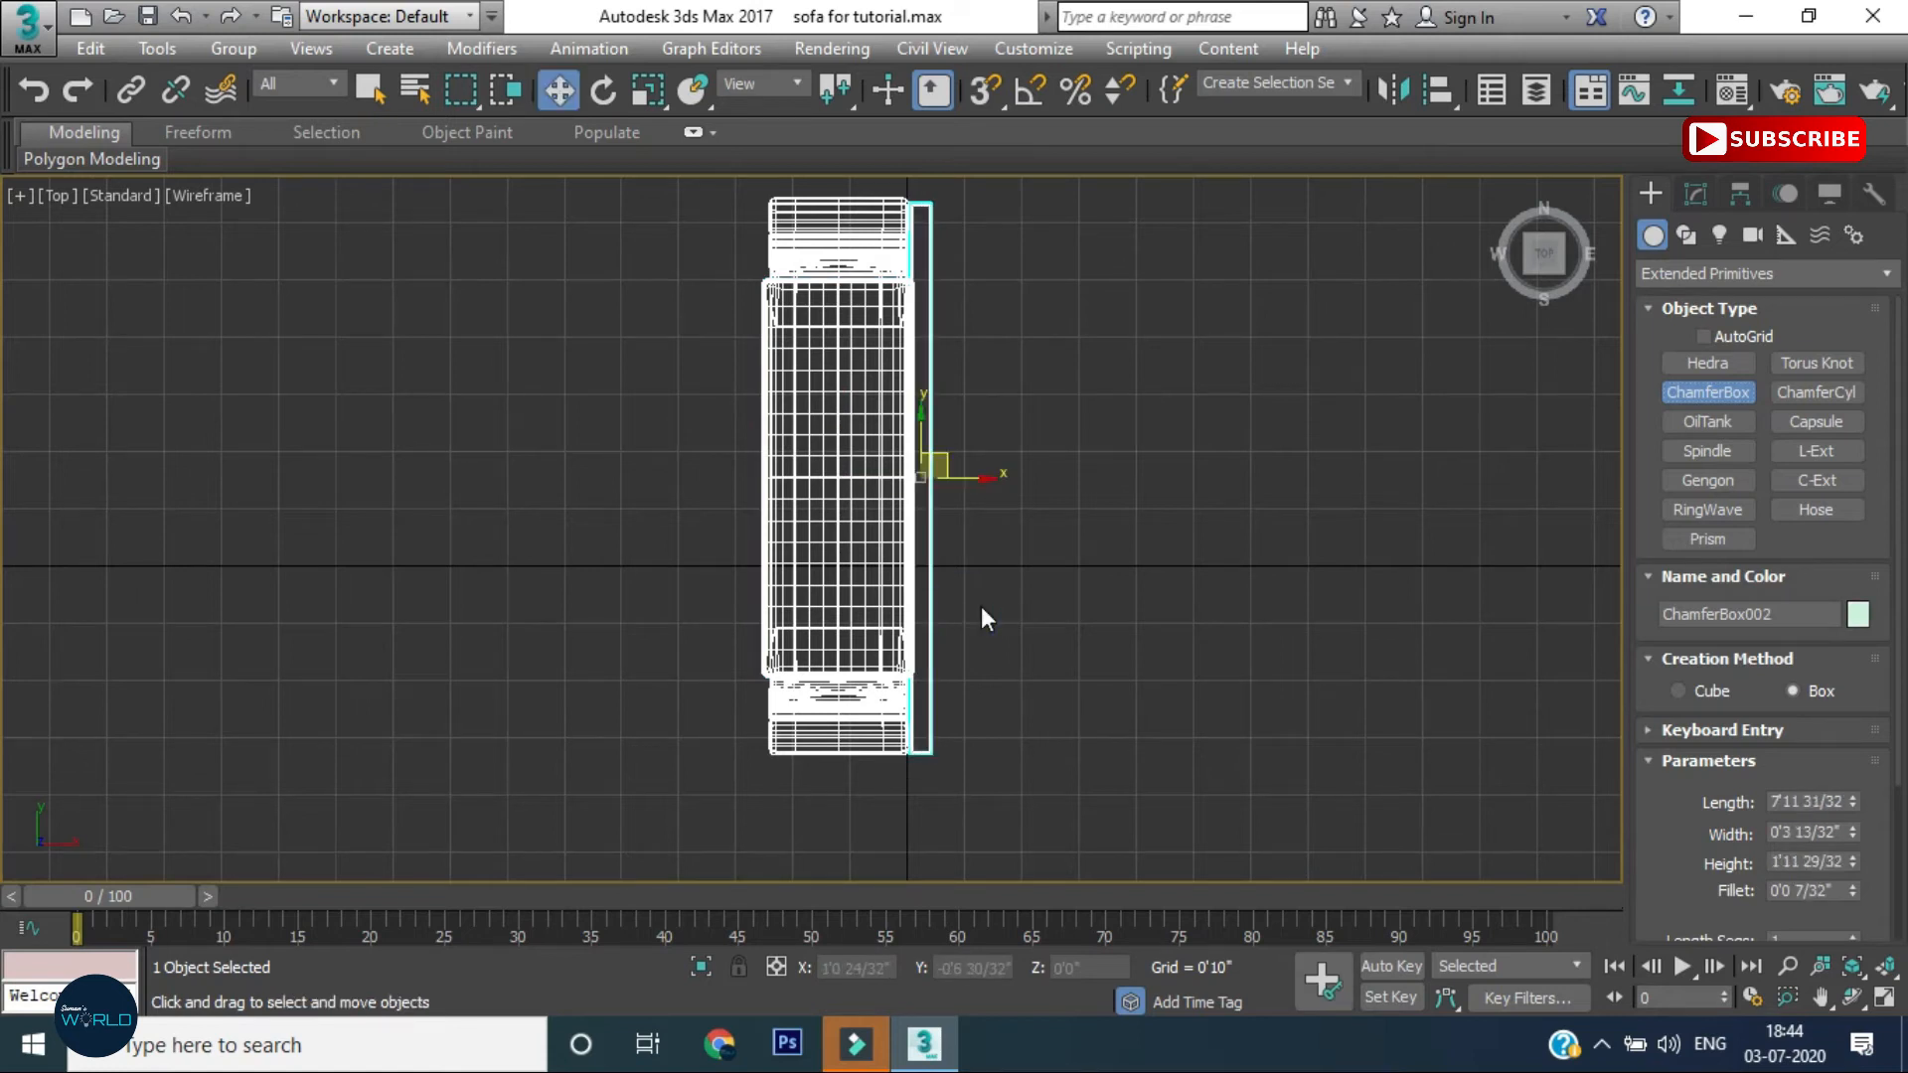
Lower the backrest box until its underside lines up with the bottom of the sofa base
{"action": "key", "text": "p"}
{"action": "scroll", "coordinate": [1171, 656], "scroll_direction": "down", "scroll_amount": 3}
{"action": "left_click_drag", "start_coordinate": [914, 724], "coordinate": [914, 616]}
{"action": "left_click", "coordinate": [1694, 194]}
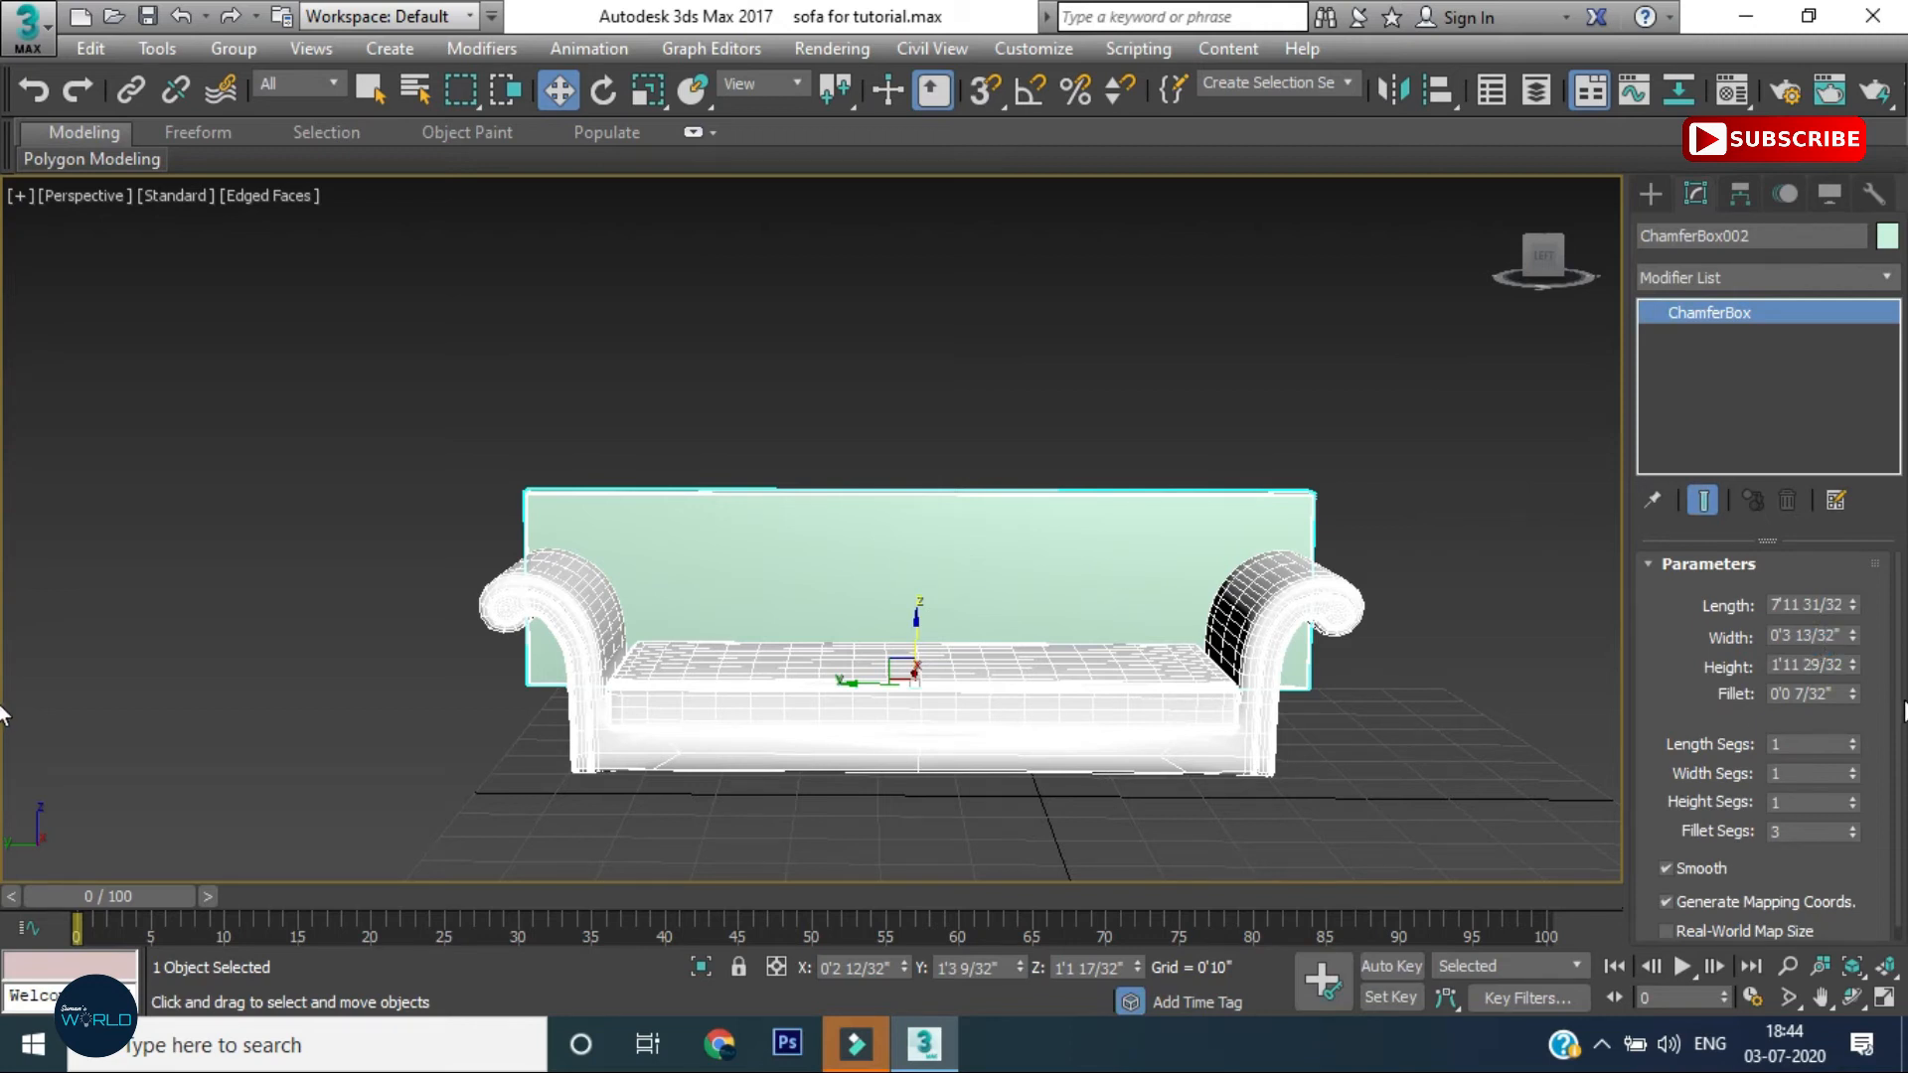
{"action": "key", "text": "l"}
{"action": "left_click_drag", "start_coordinate": [743, 566], "coordinate": [753, 613]}
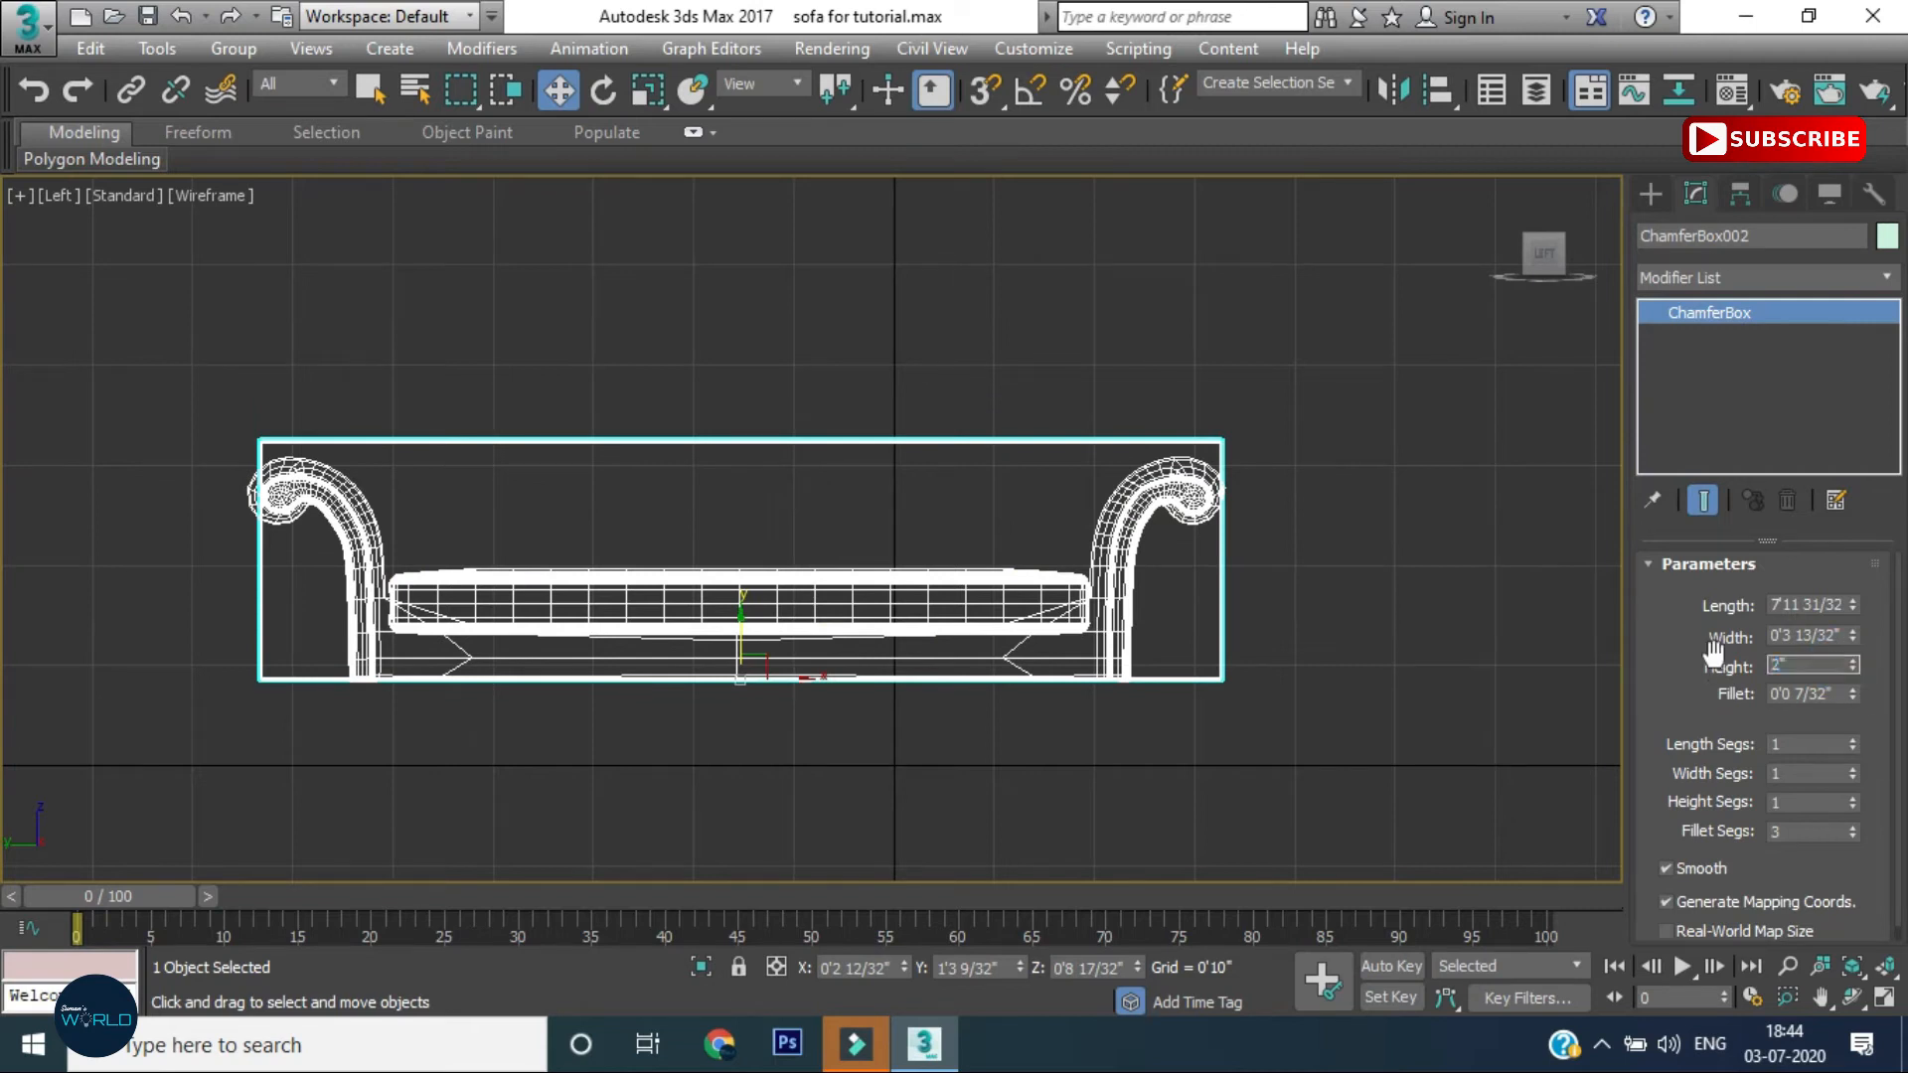
Set the backrest box's height to 1'9" with 13 length segments and 4 height segments
{"action": "type", "text": "1'9"}
{"action": "key", "text": "Return"}
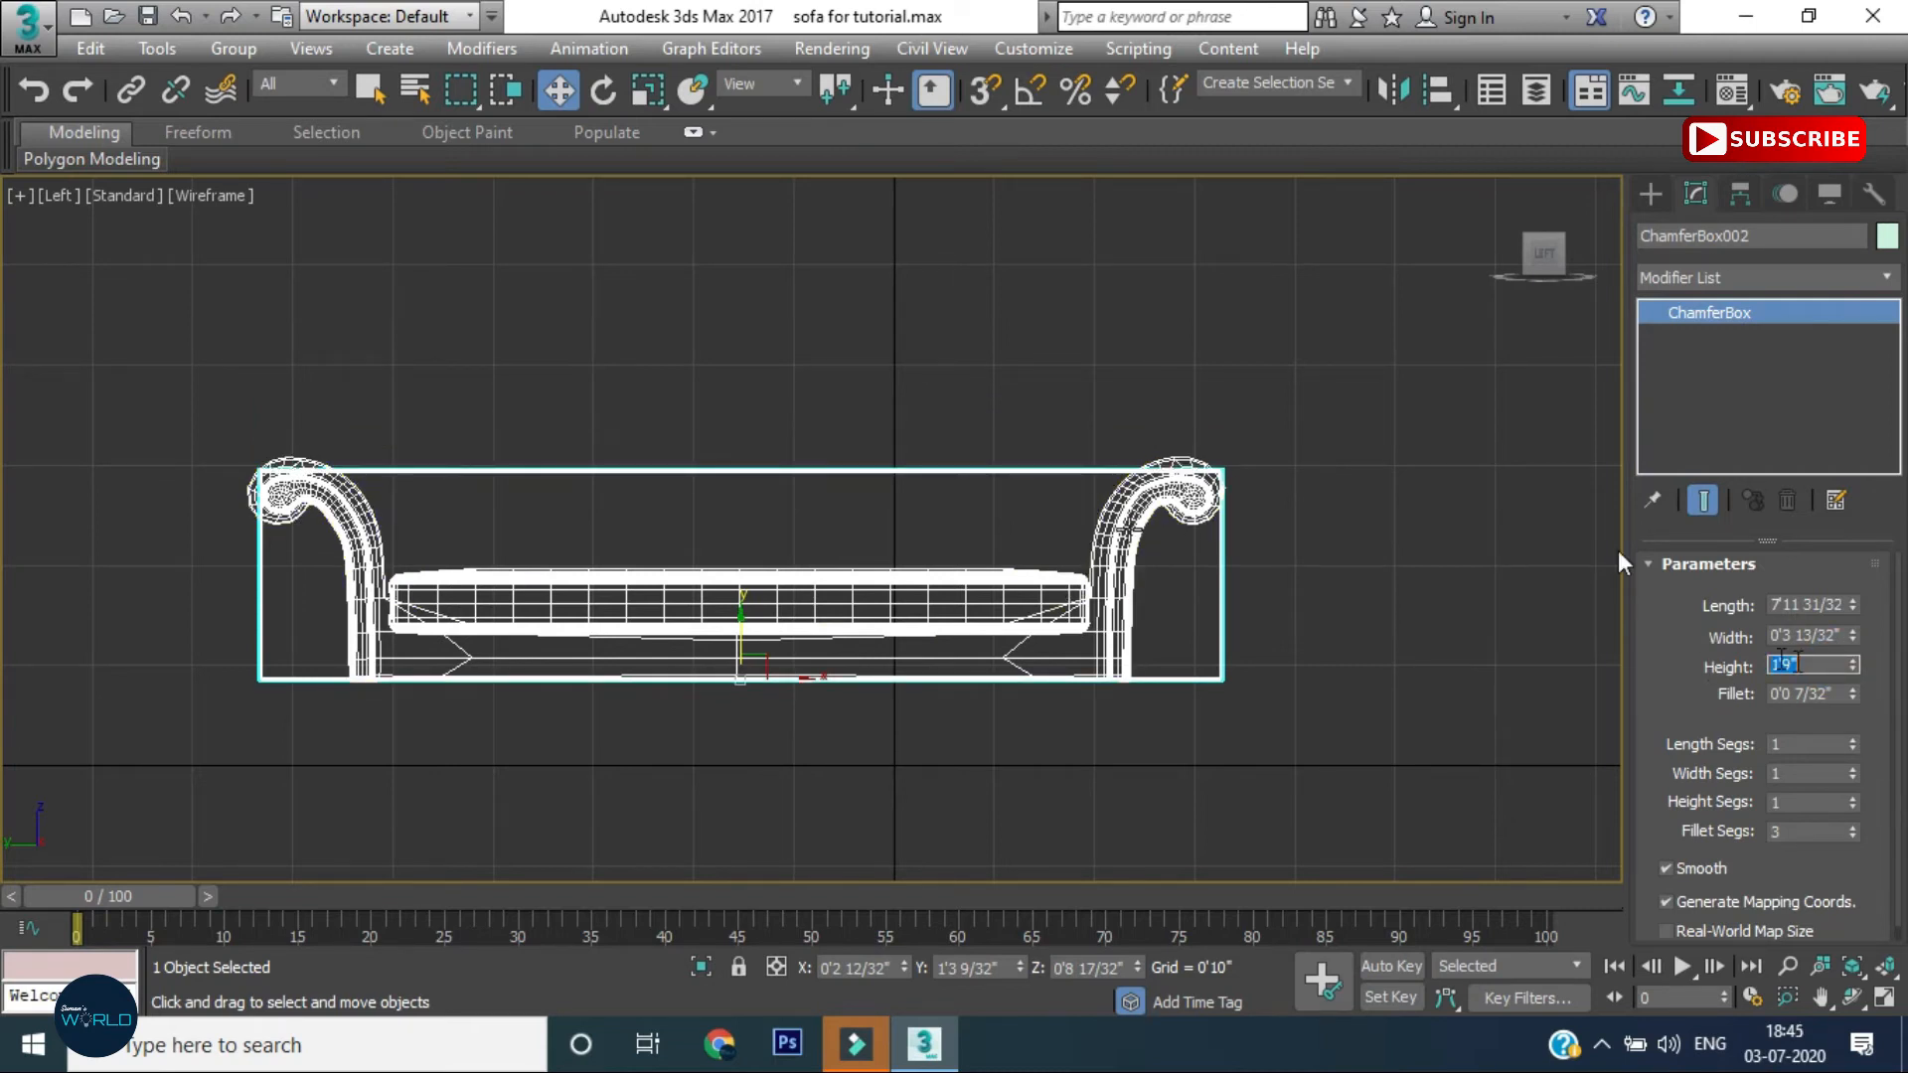
{"action": "left_click_drag", "start_coordinate": [1852, 737], "coordinate": [1852, 797]}
Convert the backrest box to an Editable Poly and start editing its vertices
{"action": "right_click", "coordinate": [879, 511]}
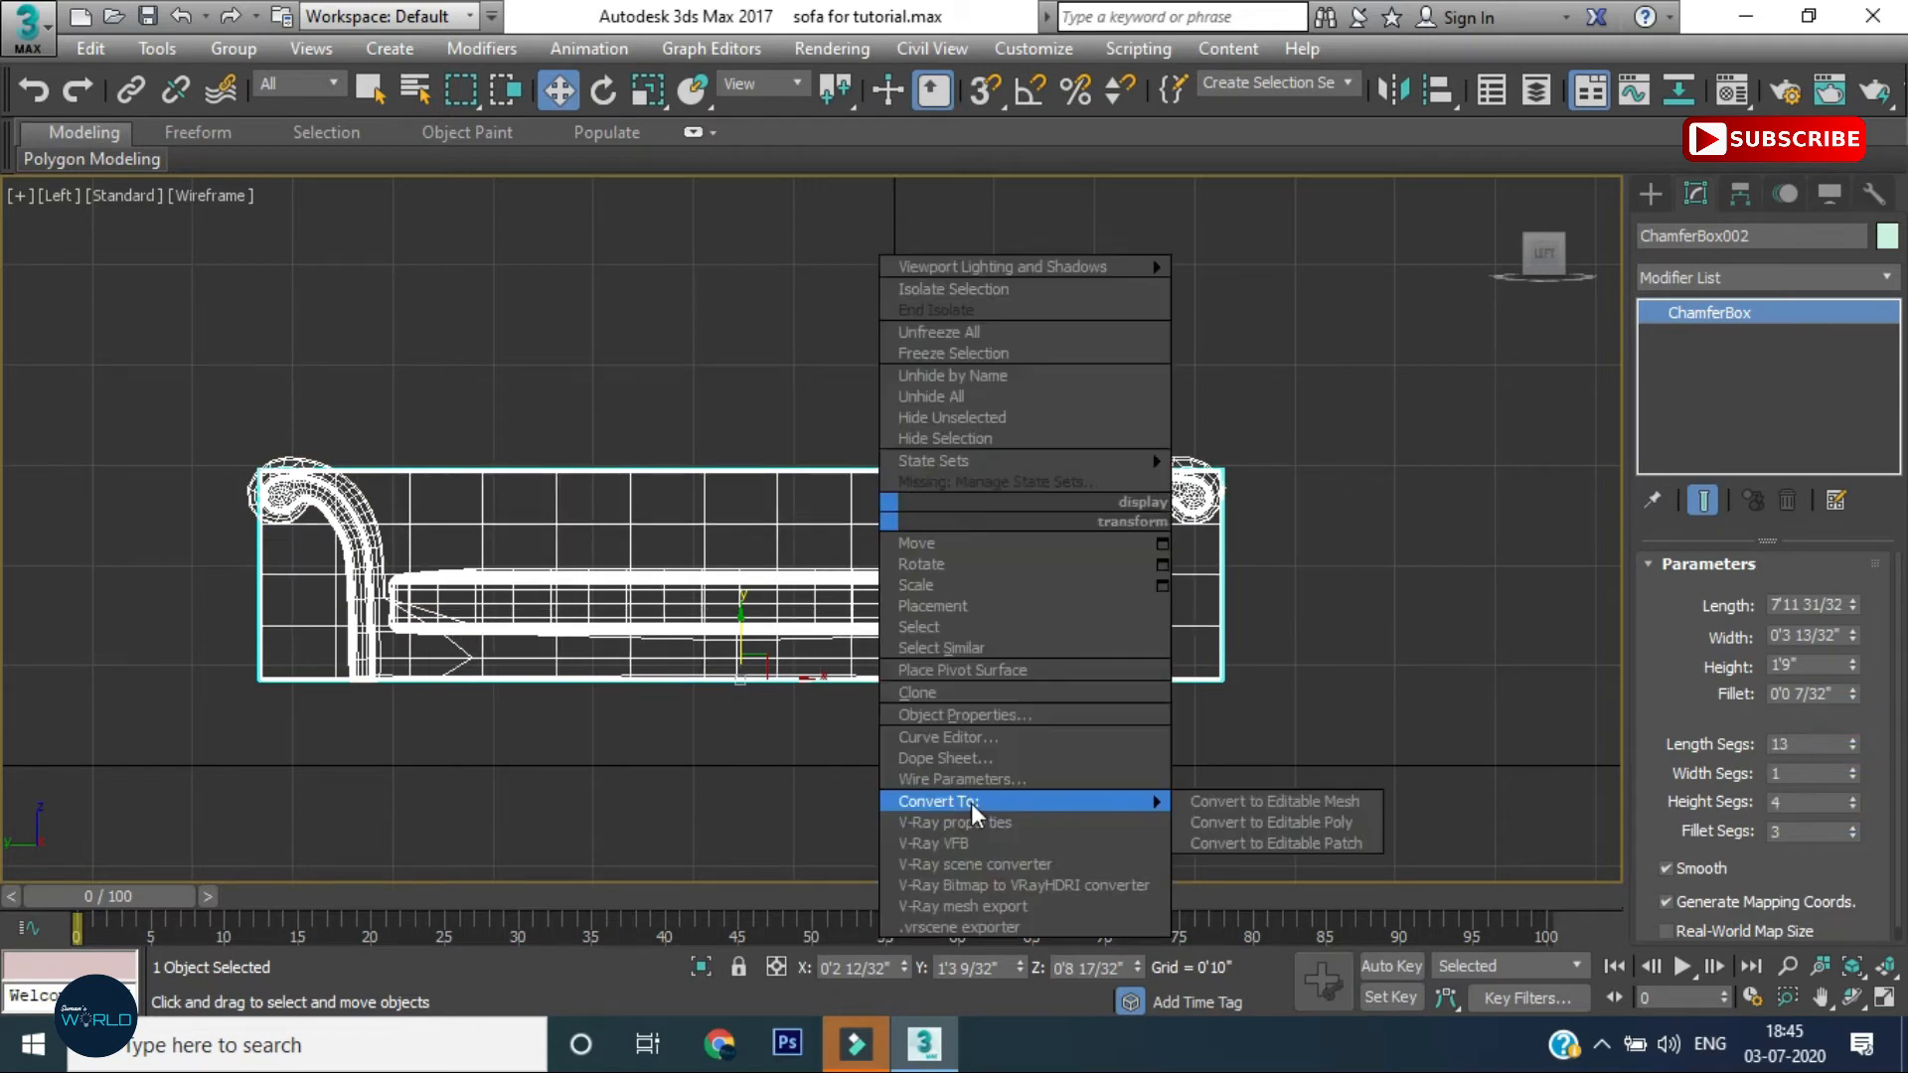
{"action": "left_click", "coordinate": [1257, 824]}
{"action": "left_click", "coordinate": [1652, 312]}
{"action": "left_click", "coordinate": [1705, 336]}
Reposition the upper vertices at the backrest's left end to raise its top edge beside the left arm
{"action": "scroll", "coordinate": [301, 471], "scroll_direction": "up", "scroll_amount": 5}
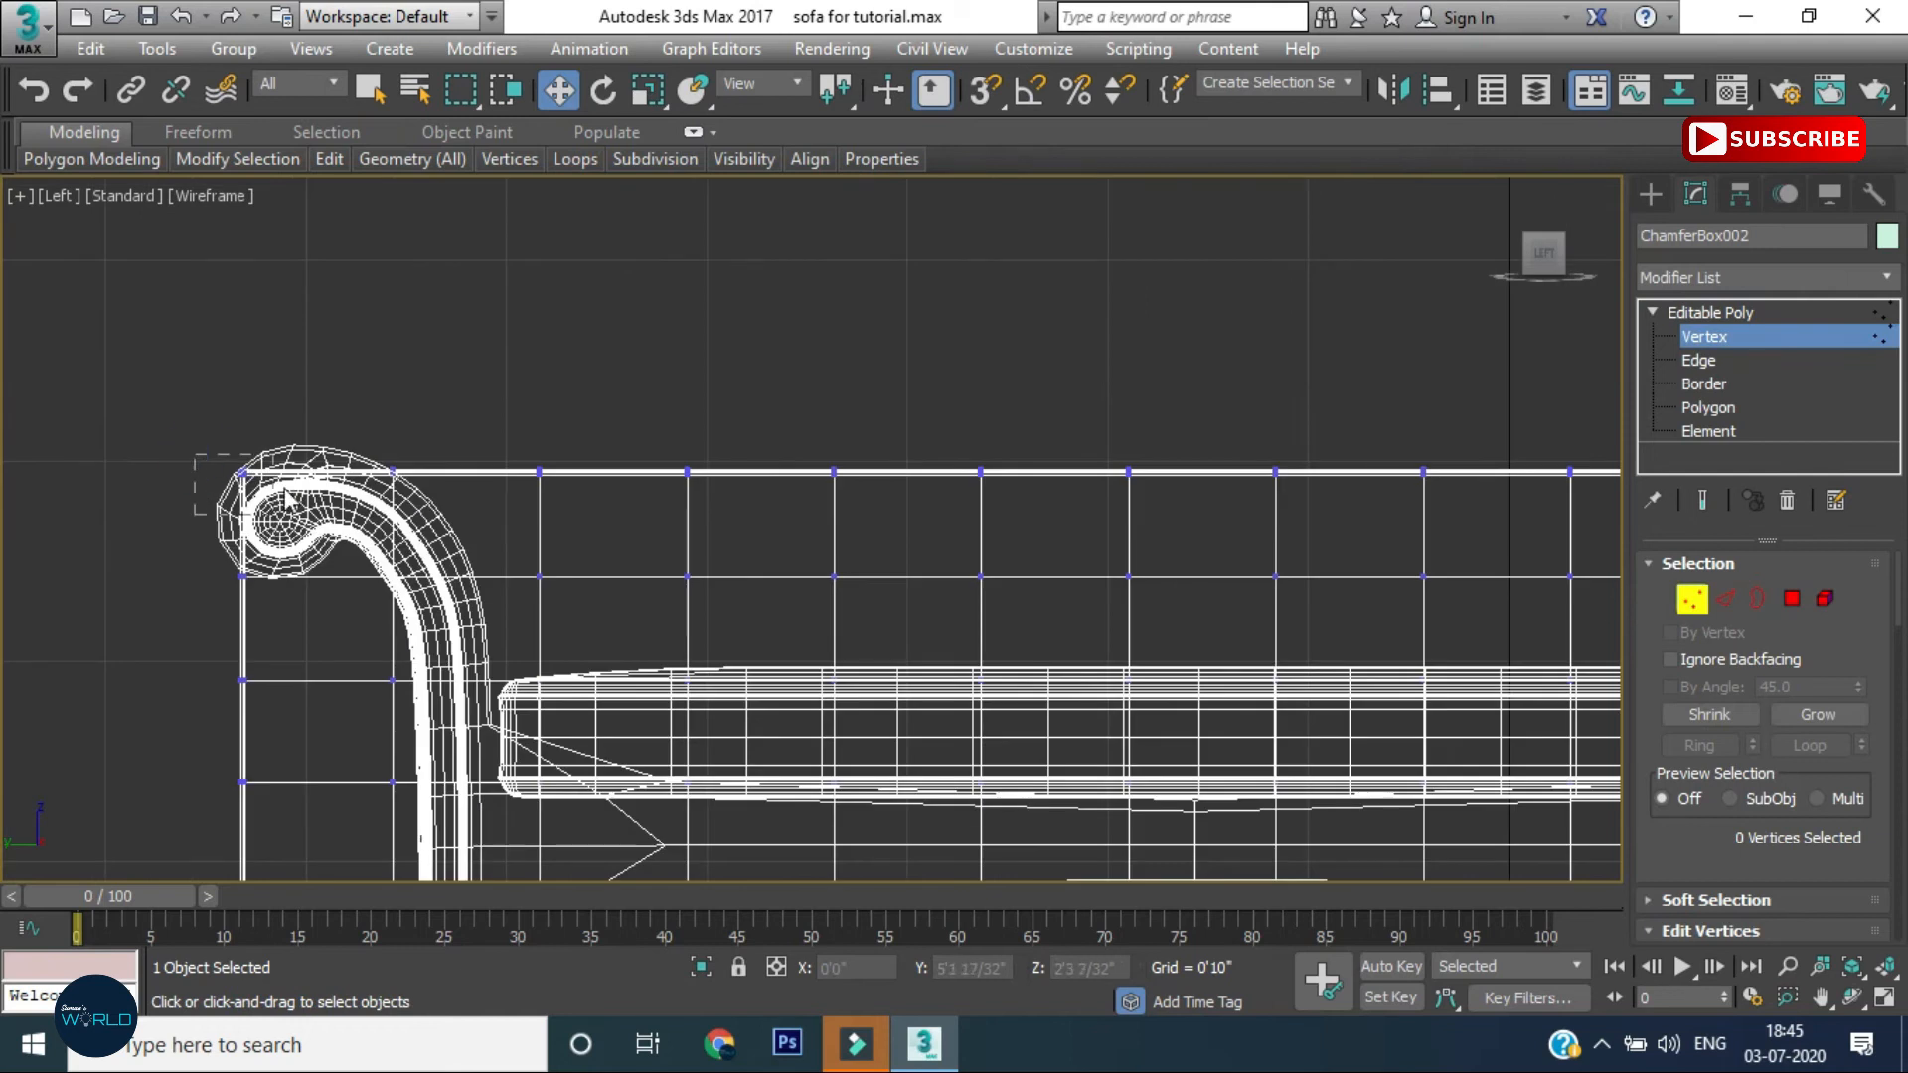
{"action": "left_click_drag", "start_coordinate": [373, 385], "coordinate": [310, 436]}
{"action": "left_click_drag", "start_coordinate": [522, 491], "coordinate": [477, 404]}
{"action": "left_click_drag", "start_coordinate": [668, 447], "coordinate": [707, 489]}
{"action": "left_click_drag", "start_coordinate": [697, 446], "coordinate": [641, 405]}
{"action": "left_click_drag", "start_coordinate": [481, 417], "coordinate": [443, 453]}
{"action": "left_click_drag", "start_coordinate": [465, 403], "coordinate": [630, 405]}
Shape the backrest's top edge into a wave along the middle and lower the upper vertex rows toward the right arm
{"action": "scroll", "coordinate": [689, 428], "scroll_direction": "down", "scroll_amount": 4}
{"action": "left_click_drag", "start_coordinate": [760, 432], "coordinate": [704, 475]}
{"action": "left_click_drag", "start_coordinate": [746, 436], "coordinate": [741, 449]}
{"action": "left_click_drag", "start_coordinate": [903, 432], "coordinate": [1198, 477]}
{"action": "left_click_drag", "start_coordinate": [1083, 432], "coordinate": [690, 554]}
{"action": "scroll", "coordinate": [1188, 504], "scroll_direction": "up", "scroll_amount": 4}
{"action": "left_click_drag", "start_coordinate": [686, 396], "coordinate": [1162, 528]}
{"action": "left_click_drag", "start_coordinate": [945, 388], "coordinate": [944, 434]}
Move the upper vertices at the backrest's right end to follow the right arm's rolled profile
{"action": "mouse_move", "coordinate": [1276, 420]}
{"action": "left_mouse_down"}
{"action": "mouse_move", "coordinate": [1334, 373]}
{"action": "mouse_move", "coordinate": [1279, 414]}
{"action": "left_mouse_up"}
{"action": "left_click_drag", "start_coordinate": [1423, 414], "coordinate": [1381, 373]}
{"action": "left_click_drag", "start_coordinate": [1435, 536], "coordinate": [1480, 479]}
{"action": "left_click_drag", "start_coordinate": [1469, 488], "coordinate": [1435, 425]}
{"action": "left_click_drag", "start_coordinate": [1316, 483], "coordinate": [1298, 475]}
{"action": "left_click_drag", "start_coordinate": [1490, 636], "coordinate": [1367, 523]}
{"action": "left_click_drag", "start_coordinate": [1468, 590], "coordinate": [1357, 533]}
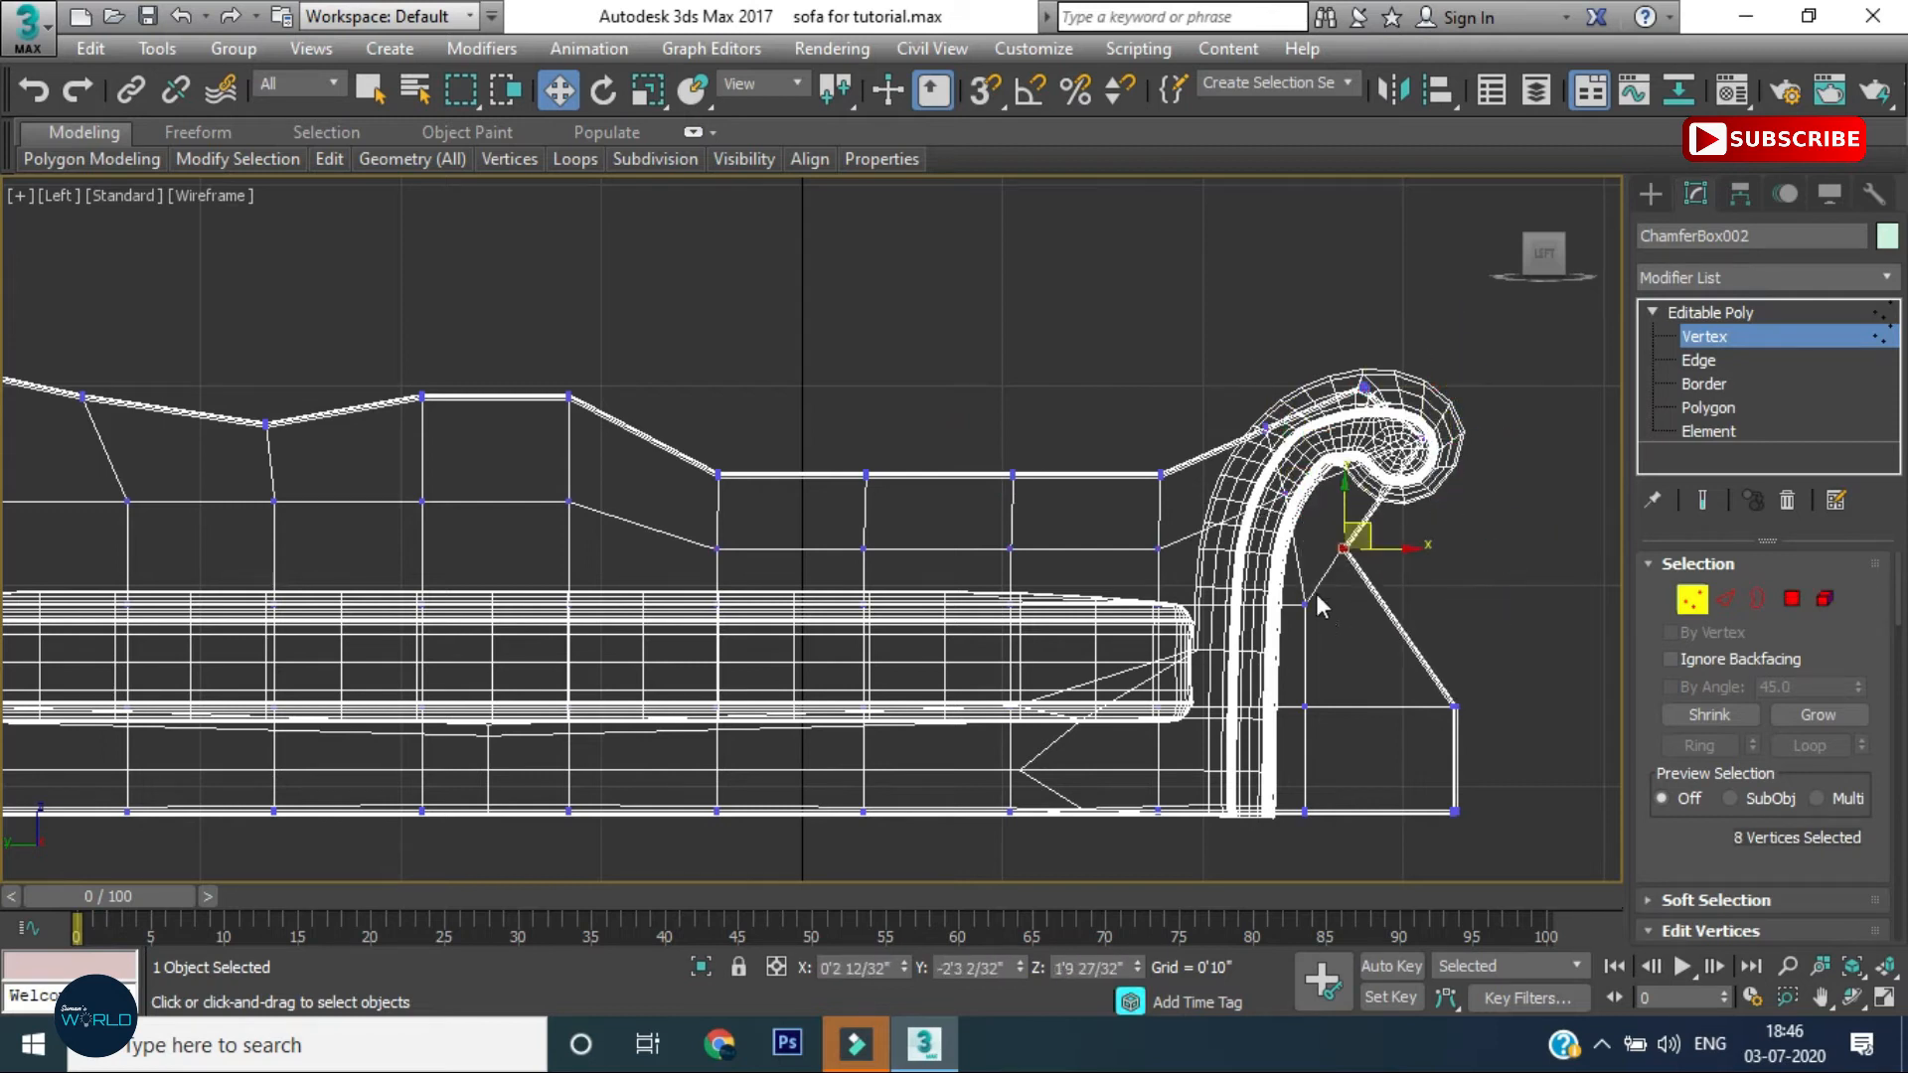
Pull the backrest's lower right vertices in to the arm's upright and tuck the outer vertices into its scroll
{"action": "left_click_drag", "start_coordinate": [1346, 760], "coordinate": [1269, 758]}
{"action": "left_click_drag", "start_coordinate": [1478, 775], "coordinate": [1286, 781]}
{"action": "left_click_drag", "start_coordinate": [1328, 529], "coordinate": [1299, 474]}
{"action": "left_click_drag", "start_coordinate": [1324, 572], "coordinate": [1413, 423]}
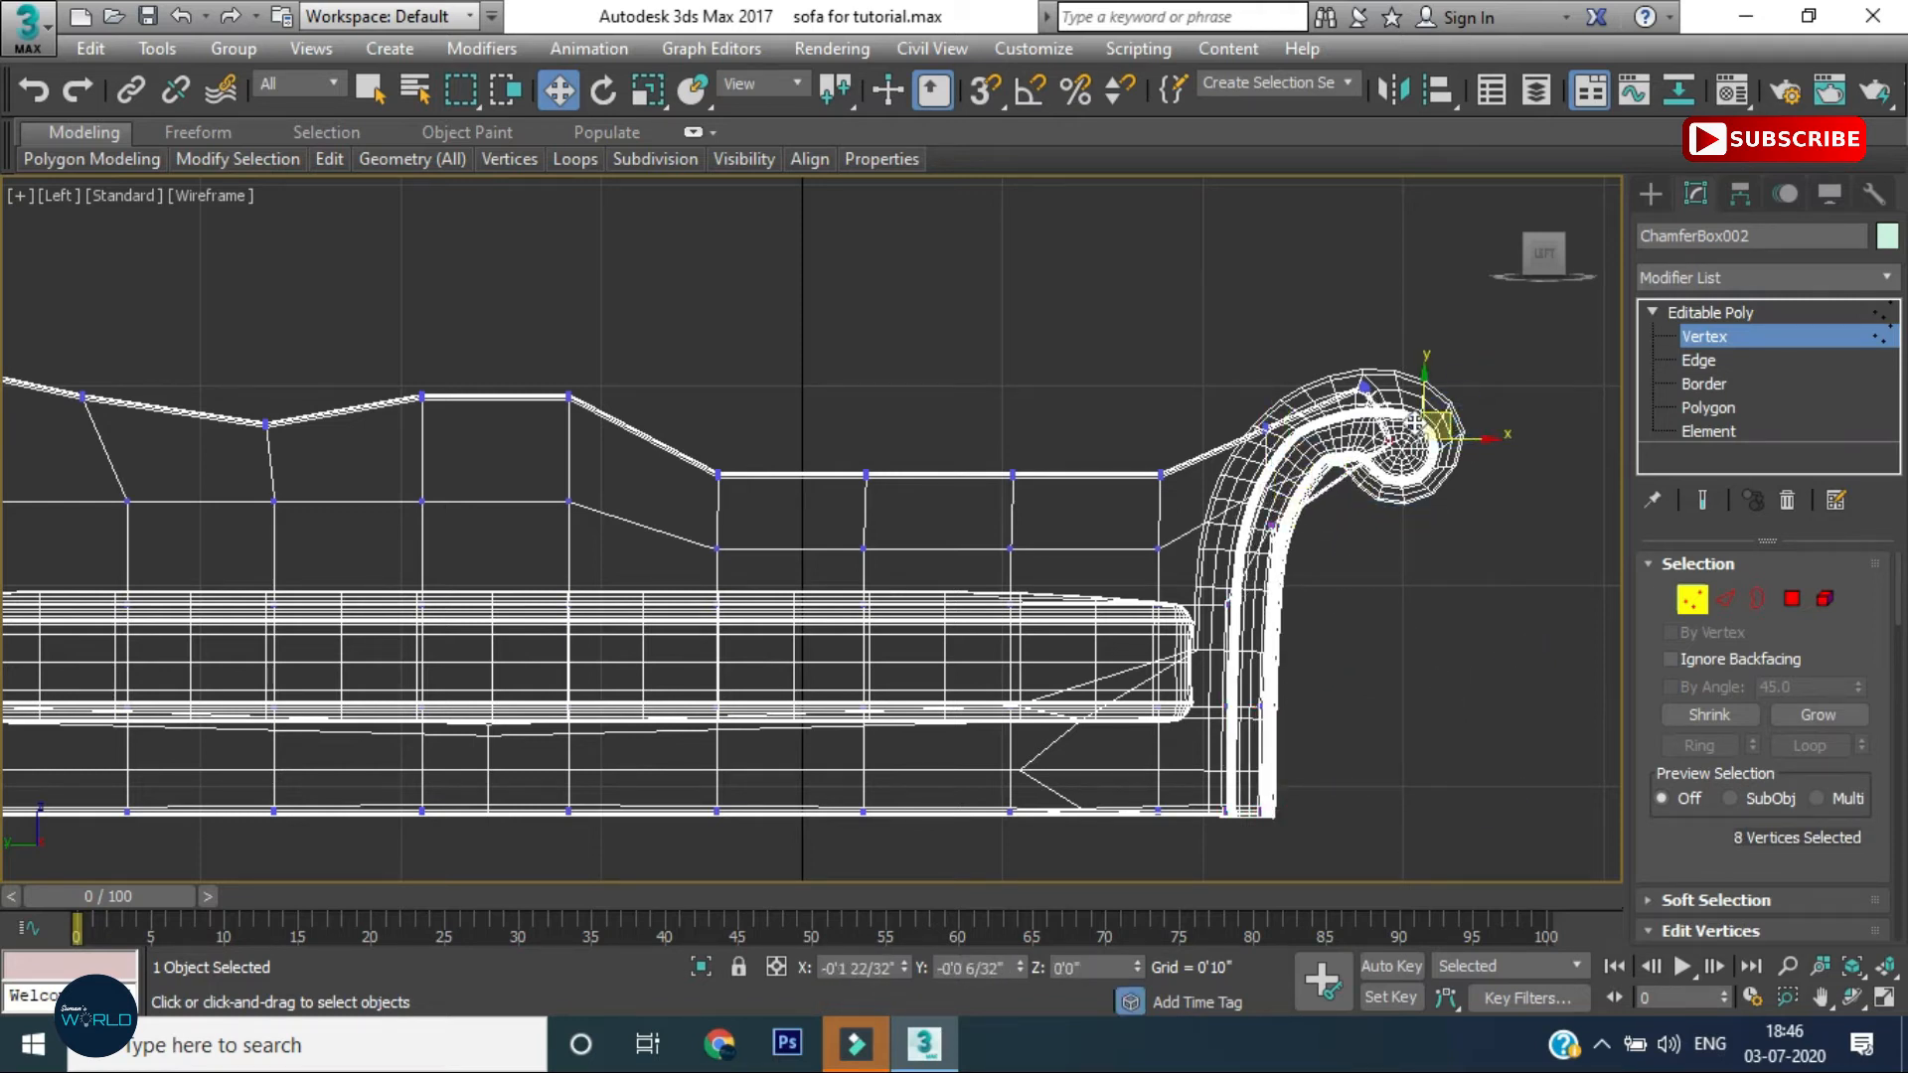
Lower the upper vertex columns from the backrest's middle toward the right arm to form a gentle downward slope
{"action": "middle_click_drag", "start_coordinate": [1182, 571], "coordinate": [1286, 520]}
{"action": "left_click_drag", "start_coordinate": [1284, 407], "coordinate": [1242, 586]}
{"action": "left_click_drag", "start_coordinate": [1263, 389], "coordinate": [1263, 411]}
{"action": "left_click_drag", "start_coordinate": [1113, 532], "coordinate": [1091, 584]}
{"action": "left_click_drag", "start_coordinate": [1118, 390], "coordinate": [1120, 404]}
{"action": "left_click_drag", "start_coordinate": [993, 384], "coordinate": [801, 520]}
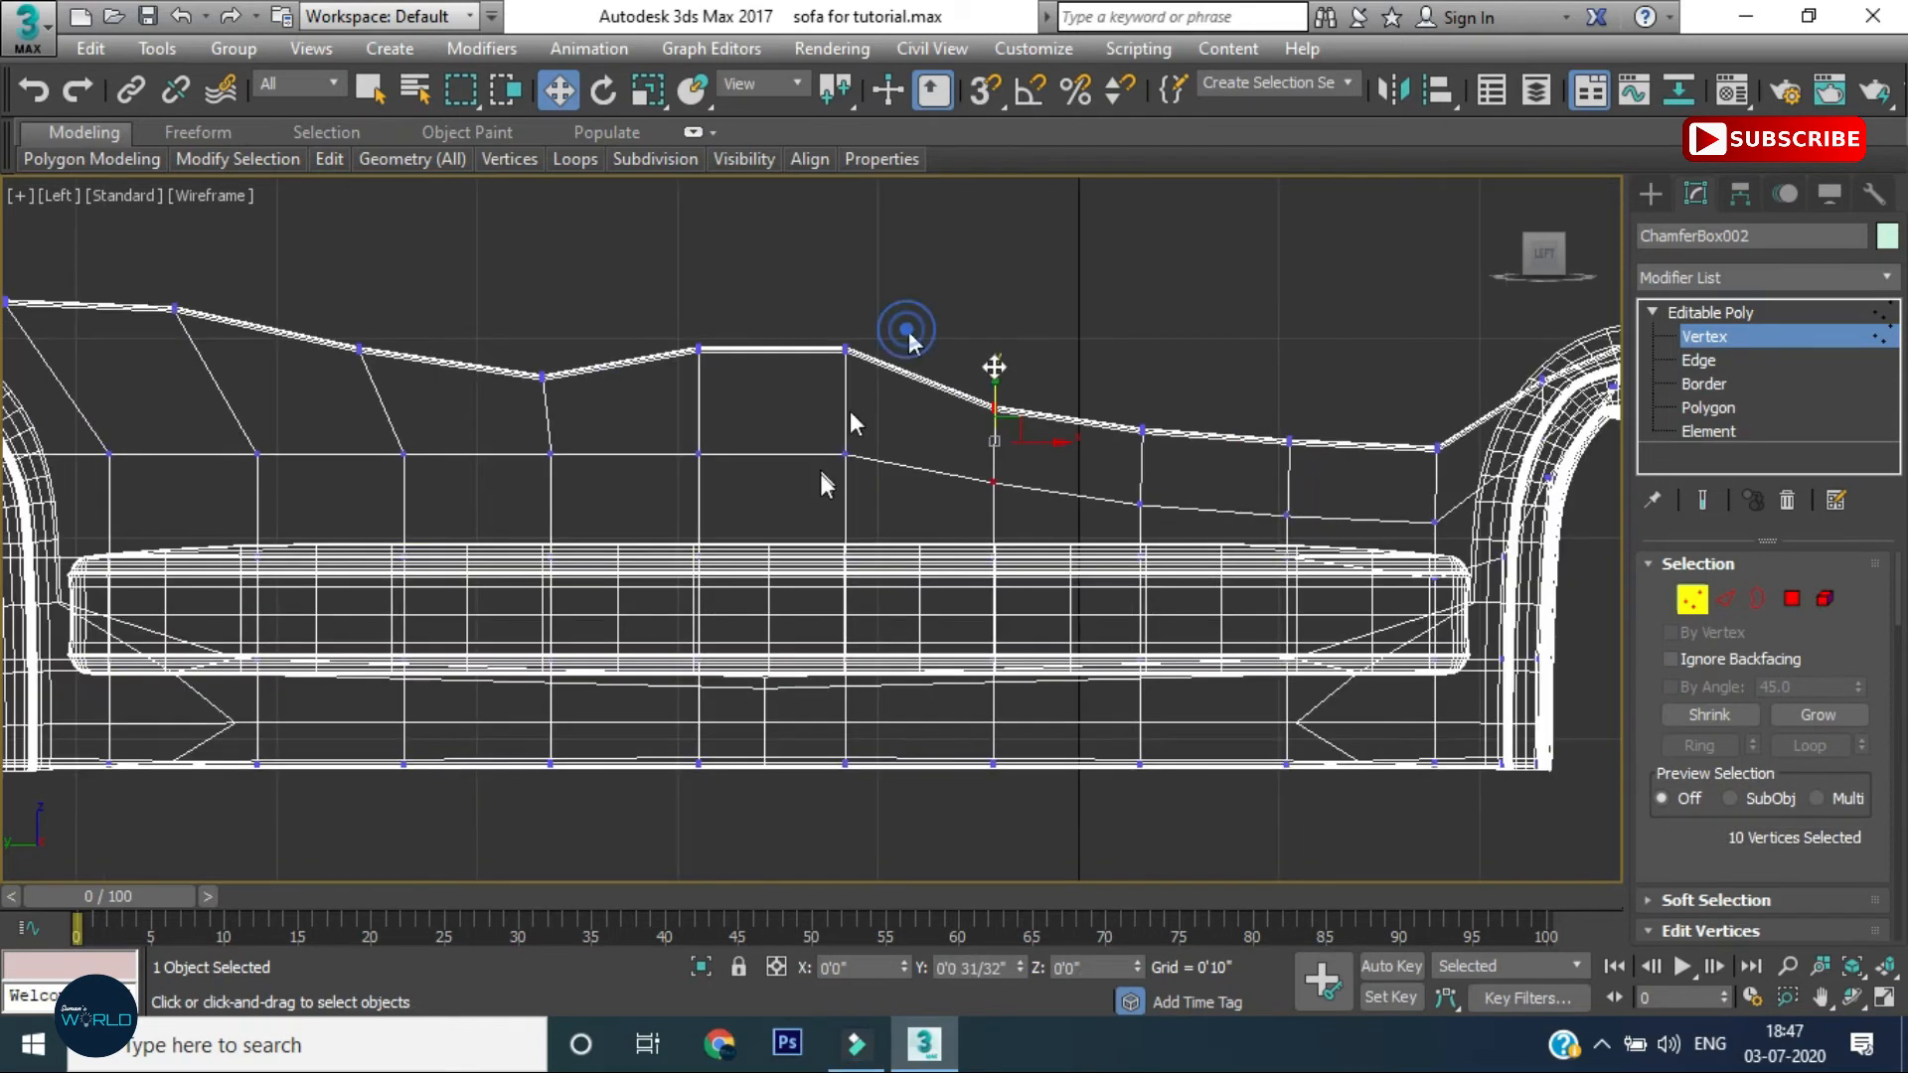
{"action": "left_click_drag", "start_coordinate": [847, 328], "coordinate": [672, 497]}
{"action": "left_click_drag", "start_coordinate": [702, 320], "coordinate": [699, 359]}
Even out the backrest's remaining top vertices into one smooth curve falling from the peak near the left arm toward the right arm
{"action": "scroll", "coordinate": [672, 452], "scroll_direction": "down", "scroll_amount": 3}
{"action": "left_click_drag", "start_coordinate": [390, 407], "coordinate": [414, 341]}
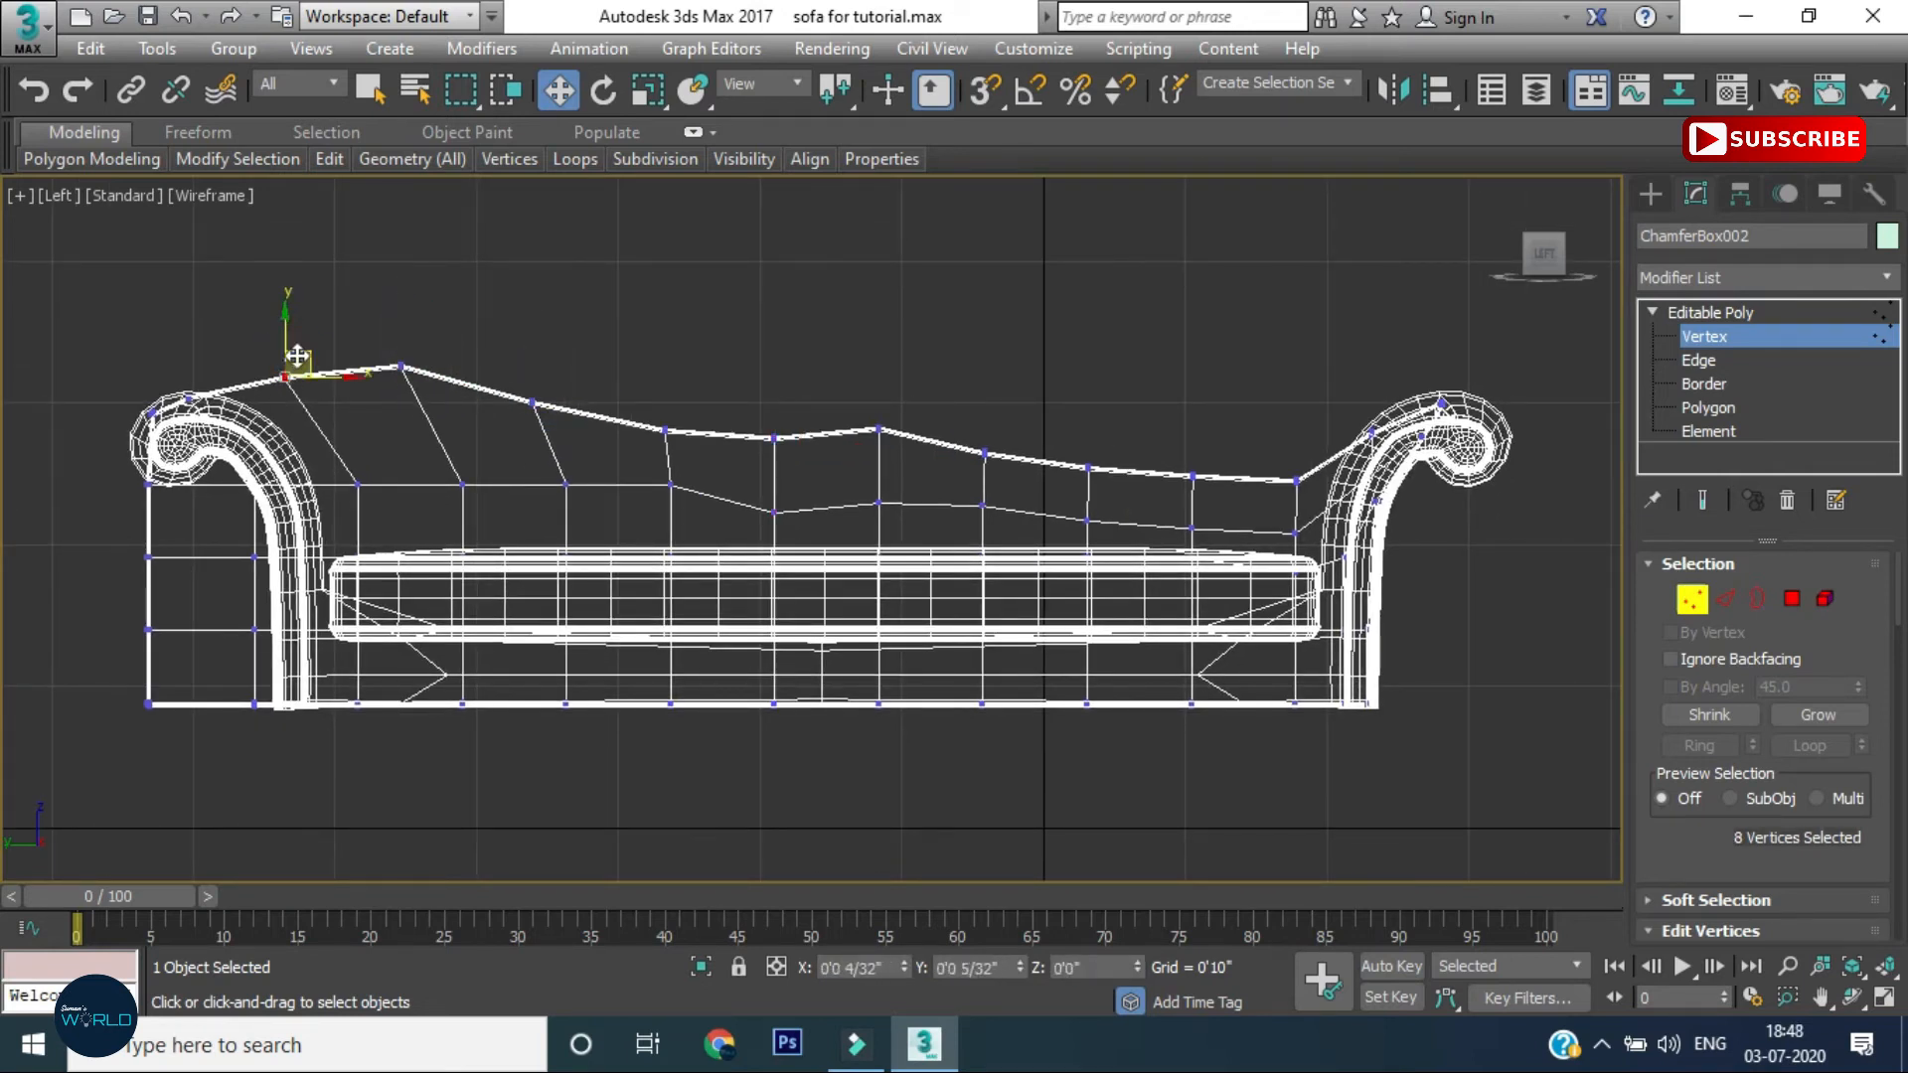
{"action": "left_click", "coordinate": [532, 402]}
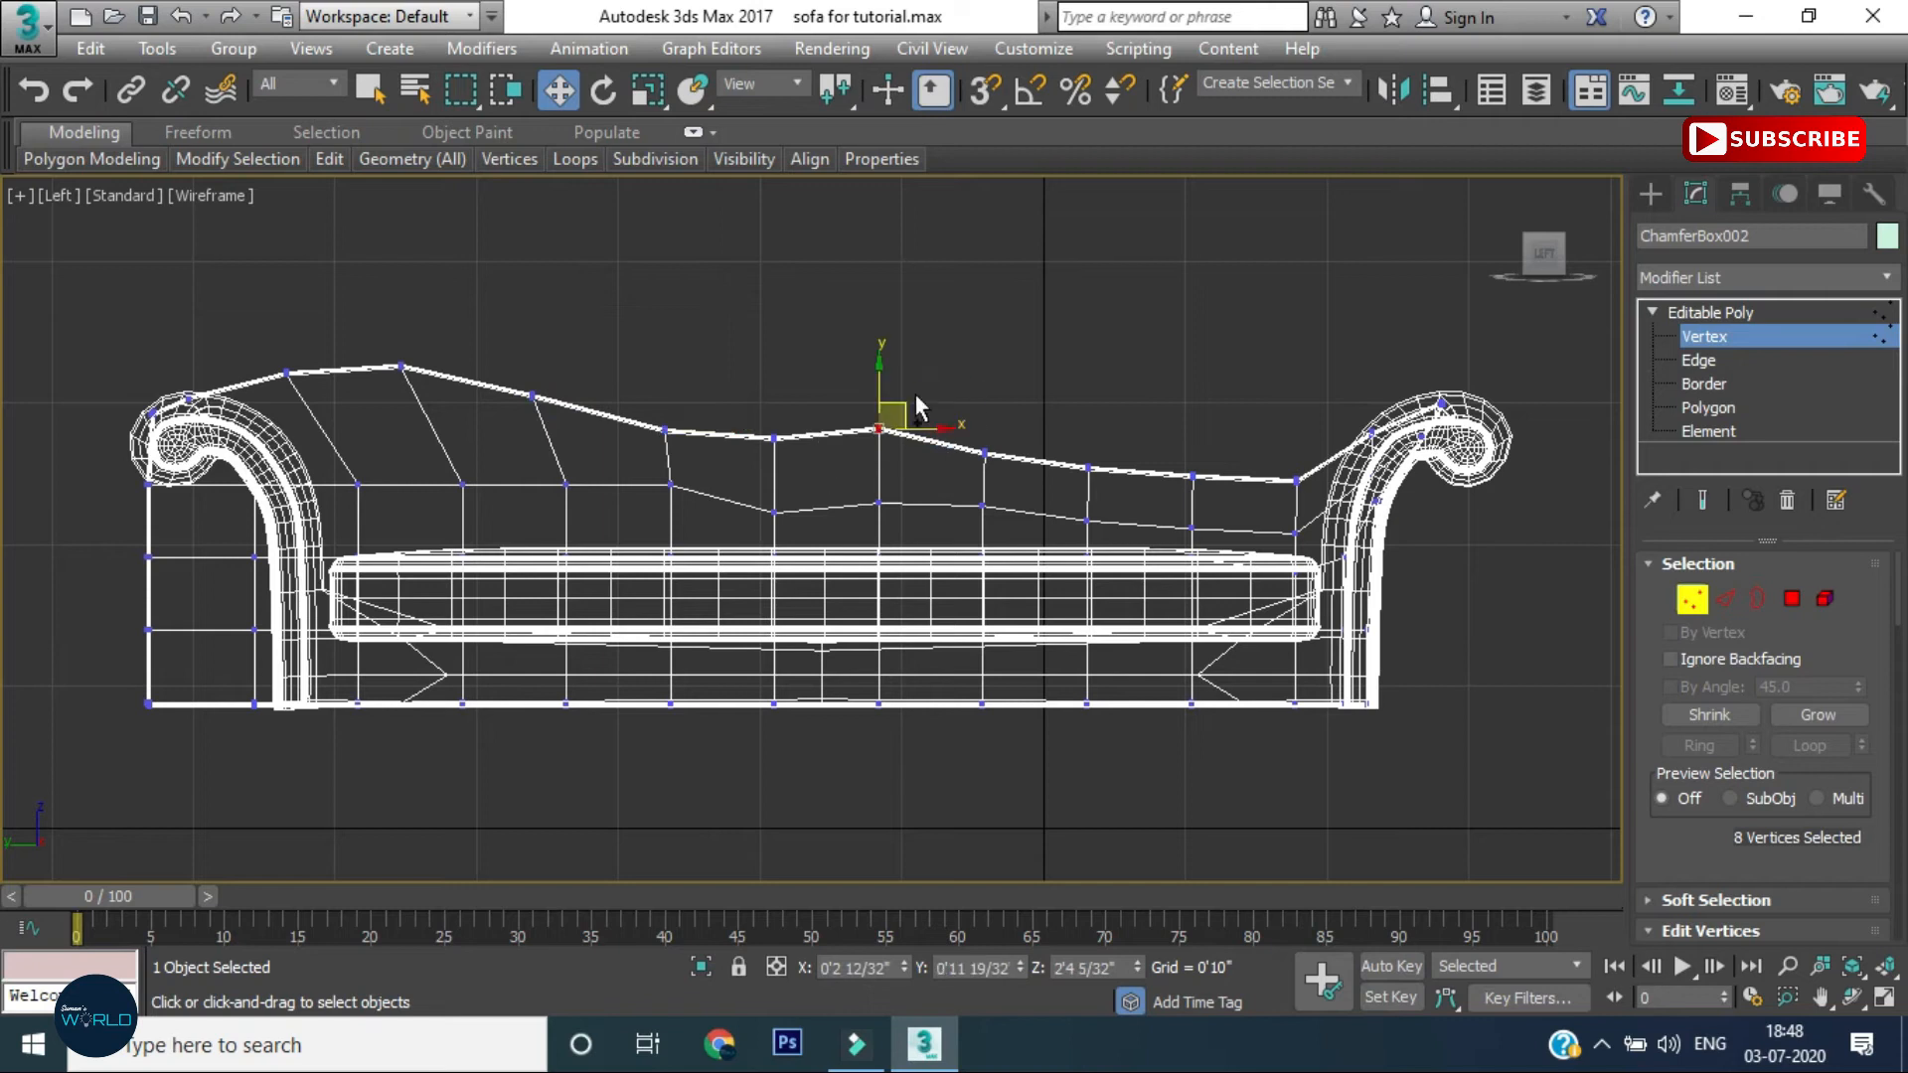
{"action": "left_click_drag", "start_coordinate": [880, 407], "coordinate": [775, 424]}
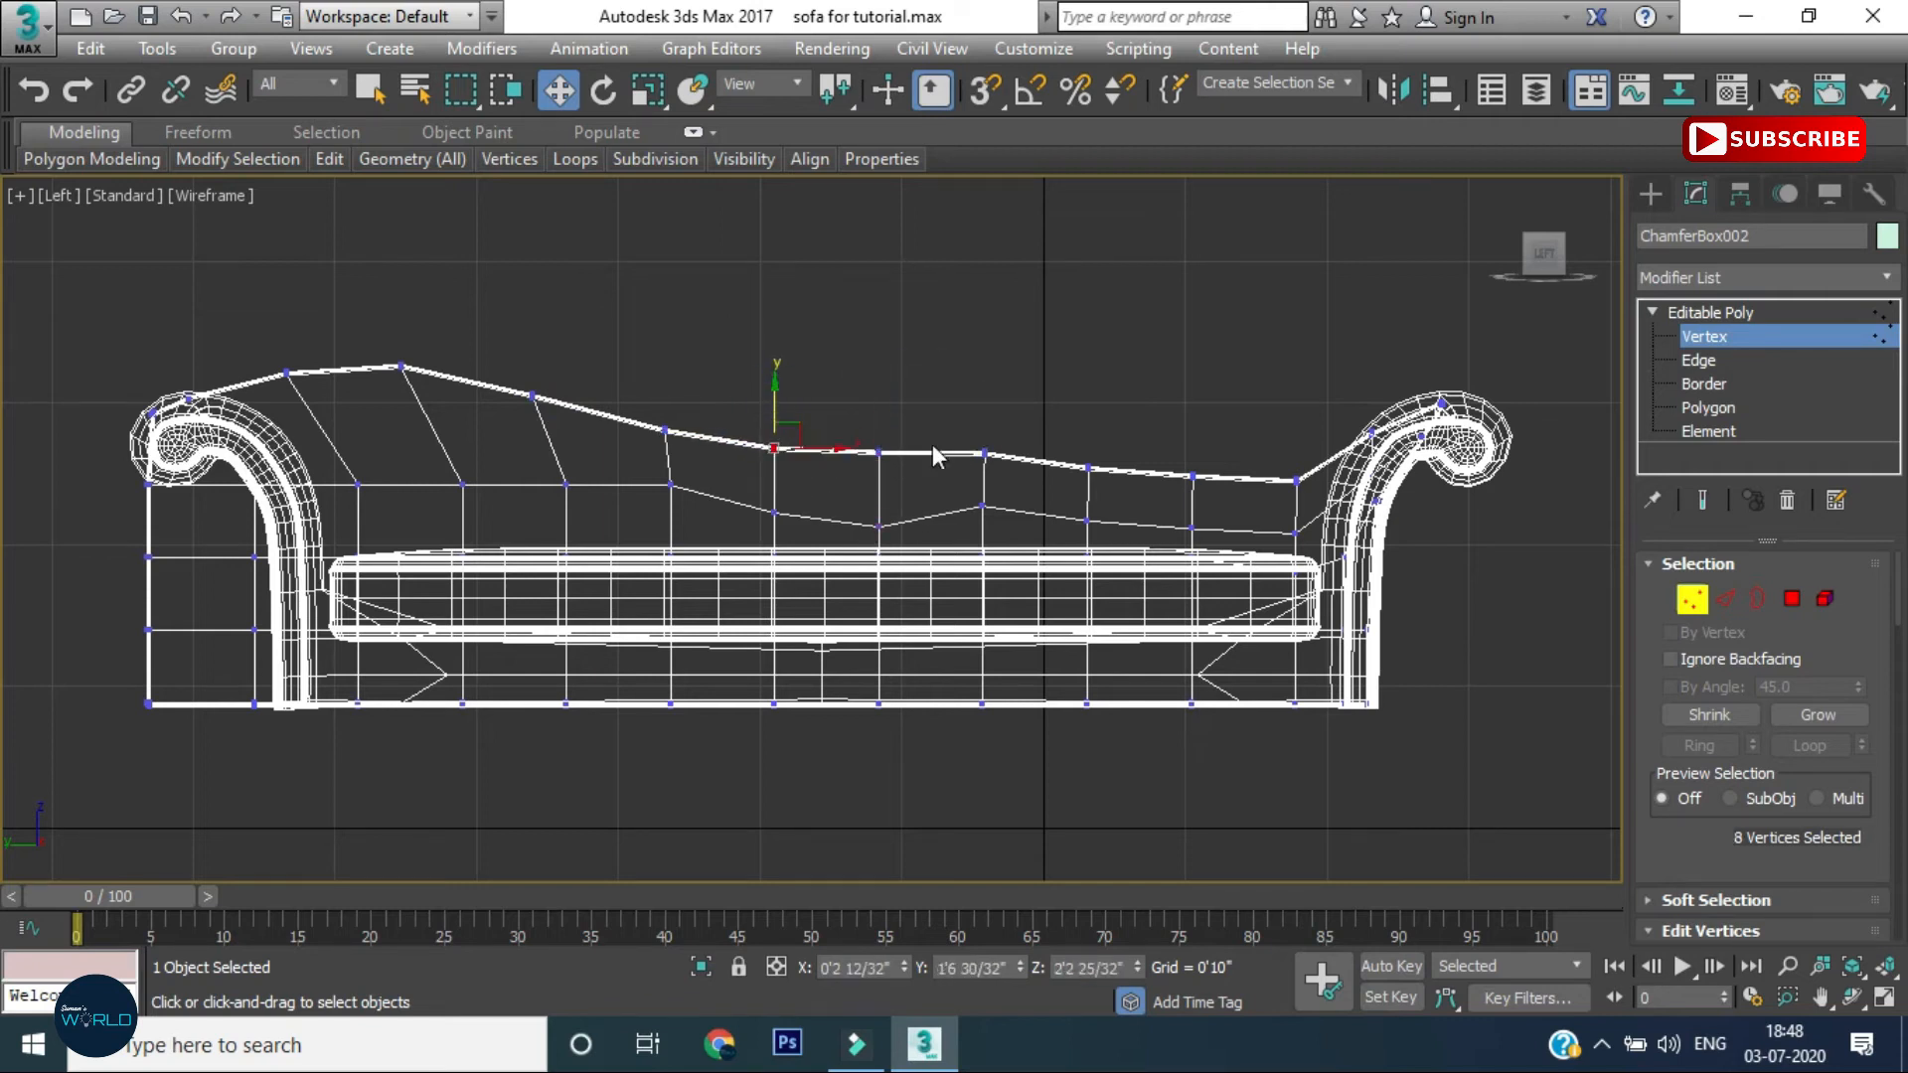
{"action": "left_click_drag", "start_coordinate": [982, 417], "coordinate": [1087, 444]}
{"action": "left_click_drag", "start_coordinate": [1211, 447], "coordinate": [1171, 542]}
{"action": "left_click_drag", "start_coordinate": [1195, 449], "coordinate": [1196, 458]}
{"action": "left_click_drag", "start_coordinate": [680, 415], "coordinate": [512, 421]}
{"action": "left_click_drag", "start_coordinate": [550, 374], "coordinate": [541, 361]}
Move the backrest's lower left-end vertices inward to the left arm's upright and adjust the top vertices beside its scroll
{"action": "scroll", "coordinate": [1014, 527], "scroll_direction": "down", "scroll_amount": 2}
{"action": "scroll", "coordinate": [376, 511], "scroll_direction": "up", "scroll_amount": 3}
{"action": "left_click_drag", "start_coordinate": [398, 449], "coordinate": [485, 546]}
{"action": "left_click_drag", "start_coordinate": [545, 469], "coordinate": [643, 795]}
{"action": "left_click_drag", "start_coordinate": [626, 702], "coordinate": [706, 702]}
{"action": "left_click_drag", "start_coordinate": [378, 469], "coordinate": [477, 810]}
{"action": "left_click_drag", "start_coordinate": [479, 695], "coordinate": [665, 695]}
{"action": "left_click_drag", "start_coordinate": [566, 438], "coordinate": [408, 353]}
{"action": "left_click", "coordinate": [552, 429]}
{"action": "left_click_drag", "start_coordinate": [465, 366], "coordinate": [460, 369]}
{"action": "left_click", "coordinate": [844, 473]}
{"action": "scroll", "coordinate": [844, 473], "scroll_direction": "down", "scroll_amount": 3}
{"action": "middle_click_drag", "start_coordinate": [845, 473], "coordinate": [507, 487]}
Finish vertex editing and add a TurboSmooth modifier to the backrest in the perspective view
{"action": "left_click", "coordinate": [1721, 338]}
{"action": "key", "text": "p"}
{"action": "middle_click_drag", "start_coordinate": [1116, 671], "coordinate": [1031, 595]}
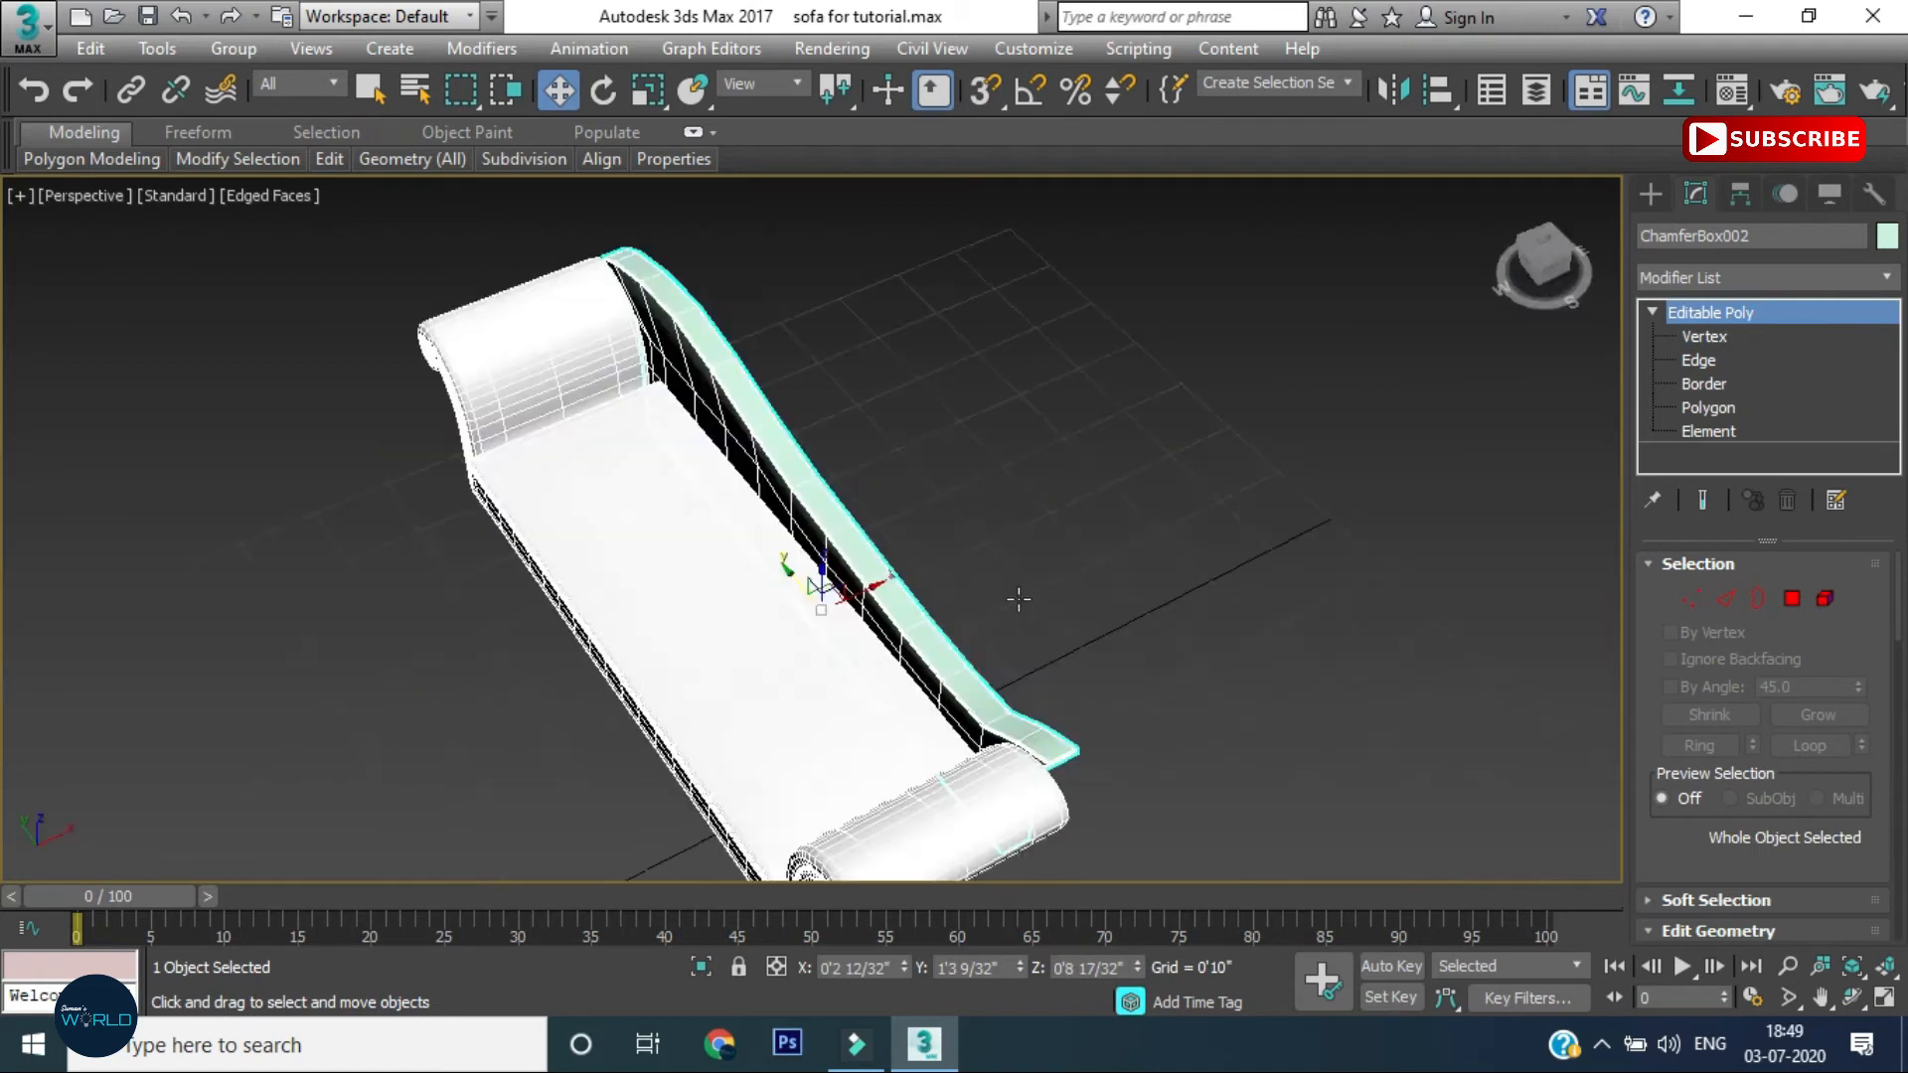
{"action": "left_click", "coordinate": [1762, 277]}
{"action": "left_click", "coordinate": [1729, 559]}
{"action": "middle_click_drag", "start_coordinate": [886, 579], "coordinate": [1714, 330], "text": "alt"}
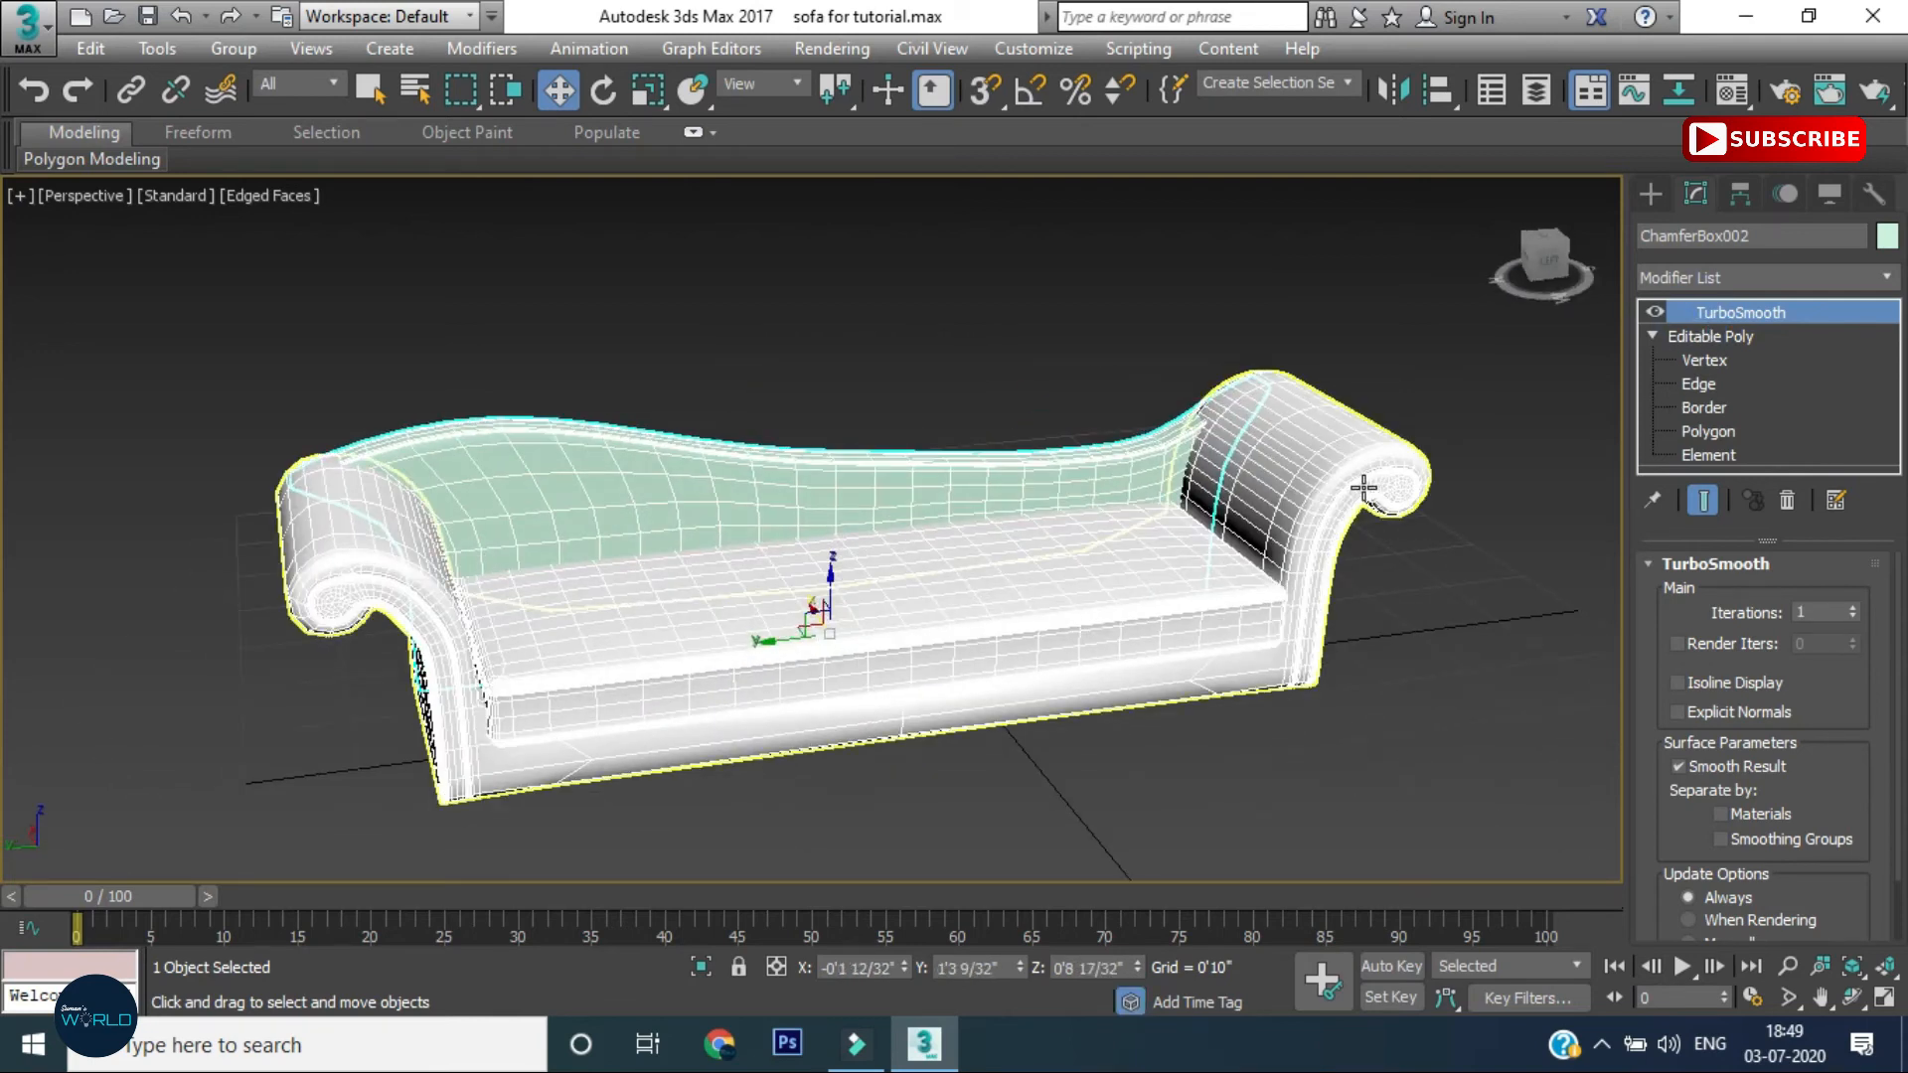
Change the backrest's object color to white to match the other parts, and show the sofa shaded without edged faces
{"action": "left_click", "coordinate": [1170, 630], "text": "ctrl"}
{"action": "left_click", "coordinate": [1891, 244]}
{"action": "left_click", "coordinate": [1201, 584]}
{"action": "left_click", "coordinate": [1095, 674]}
{"action": "left_click", "coordinate": [1315, 318]}
{"action": "mouse_move", "coordinate": [1282, 435]}
{"action": "middle_mouse_down", "text": "alt"}
{"action": "mouse_move", "coordinate": [1386, 686]}
{"action": "mouse_move", "coordinate": [1393, 667]}
{"action": "mouse_move", "coordinate": [1361, 670]}
{"action": "mouse_move", "coordinate": [1321, 602]}
{"action": "mouse_move", "coordinate": [1175, 564]}
{"action": "mouse_move", "coordinate": [1332, 660]}
{"action": "mouse_move", "coordinate": [970, 523]}
{"action": "mouse_move", "coordinate": [892, 580]}
{"action": "middle_mouse_up", "text": "alt"}
{"action": "key", "text": "F4"}
{"action": "scroll", "coordinate": [1303, 578], "scroll_direction": "down", "scroll_amount": 3}
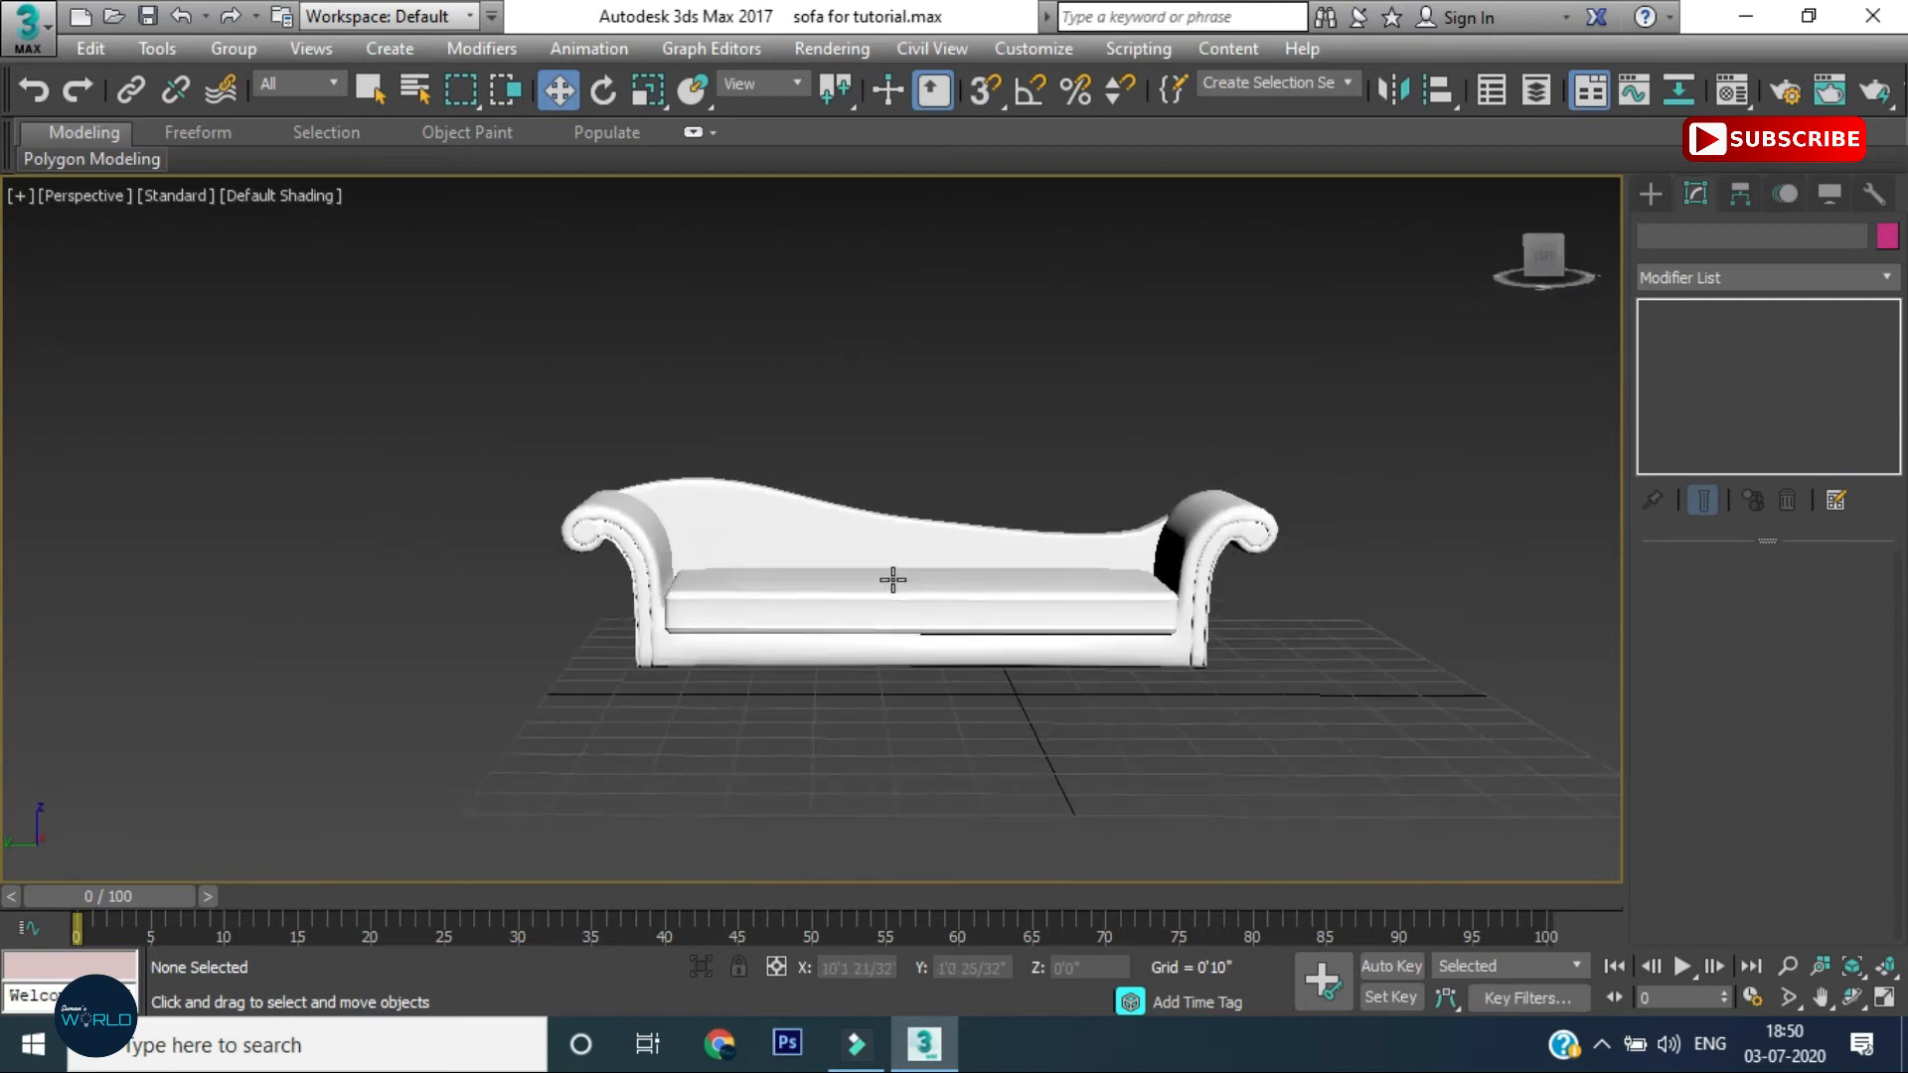
{"action": "left_click", "coordinate": [892, 580]}
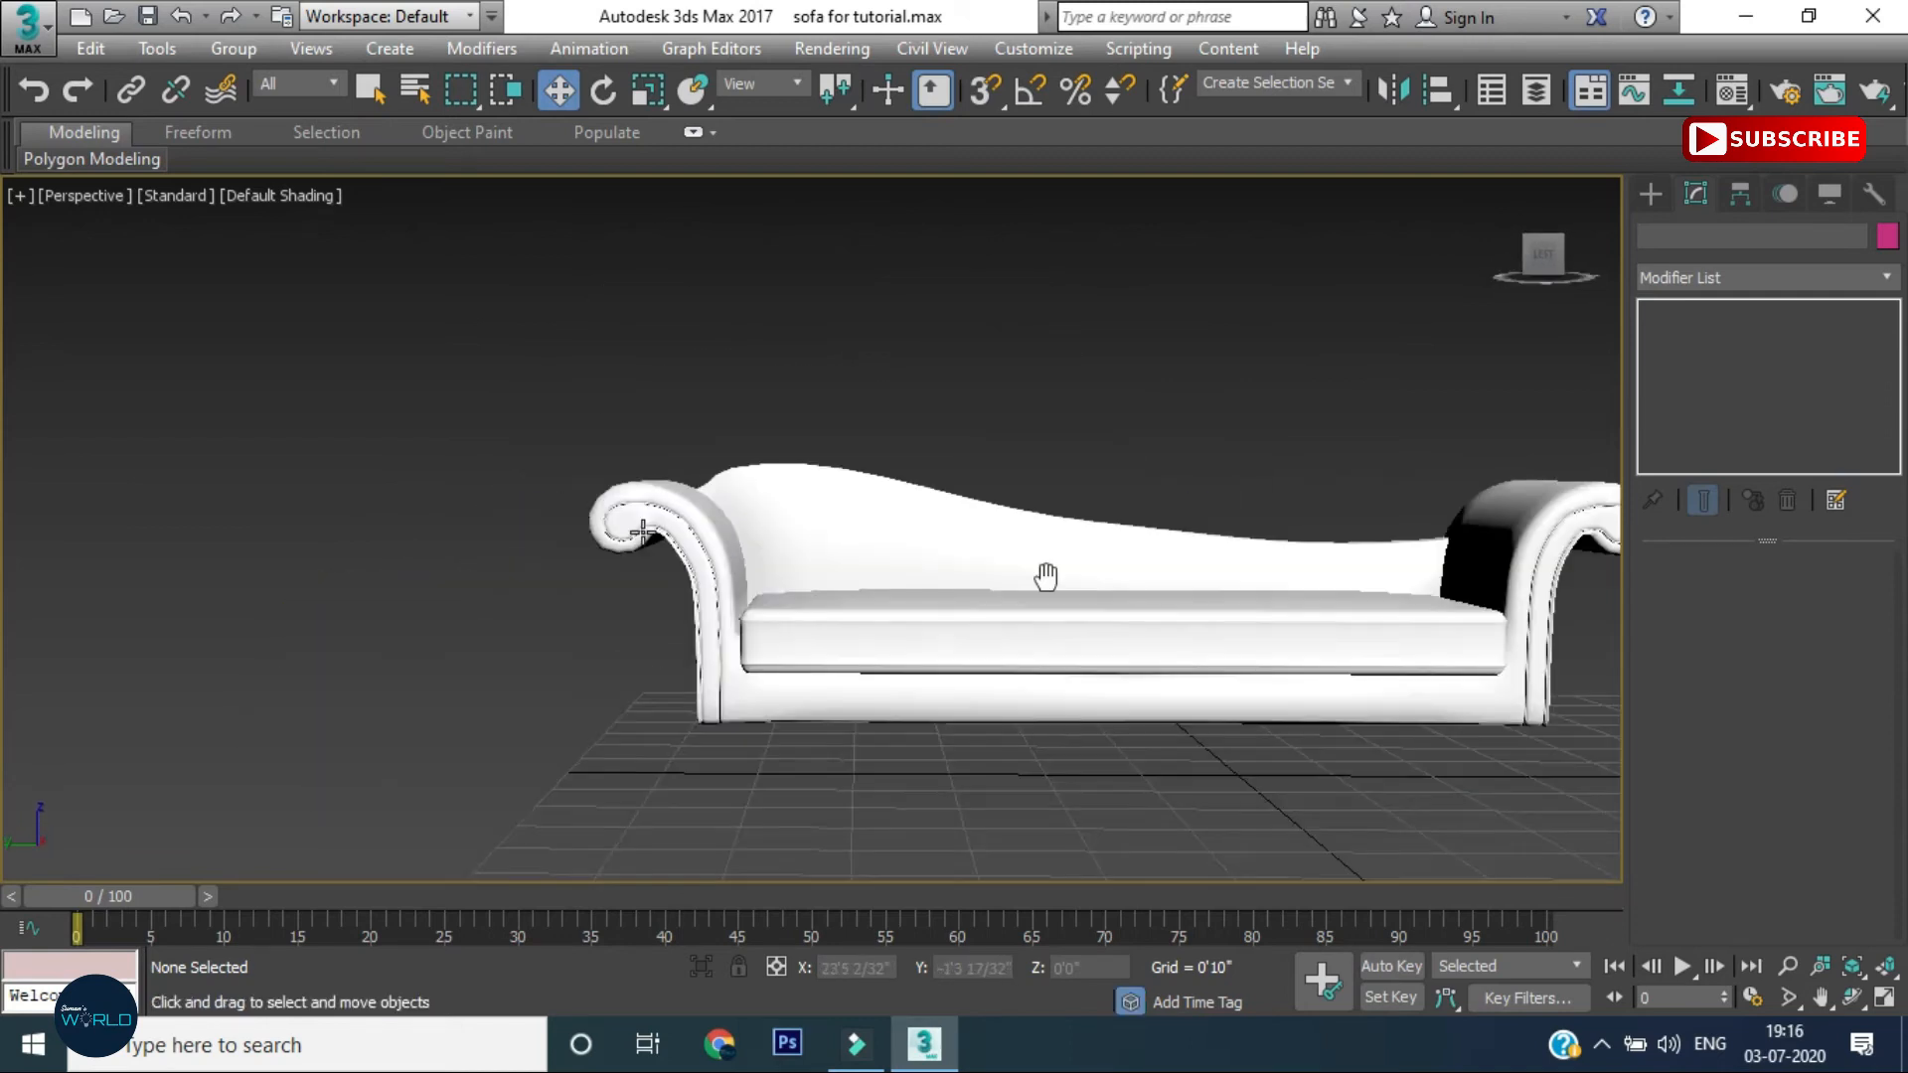
Reposition the top vertices at the backrest's left end below TurboSmooth to round its rise out of the left arm
{"action": "middle_click_drag", "start_coordinate": [1045, 576], "coordinate": [941, 598]}
{"action": "left_click", "coordinate": [941, 598]}
{"action": "left_click", "coordinate": [1686, 360]}
{"action": "scroll", "coordinate": [586, 517], "scroll_direction": "up", "scroll_amount": 5}
{"action": "scroll", "coordinate": [636, 574], "scroll_direction": "up", "scroll_amount": 3}
{"action": "scroll", "coordinate": [751, 477], "scroll_direction": "down", "scroll_amount": 2}
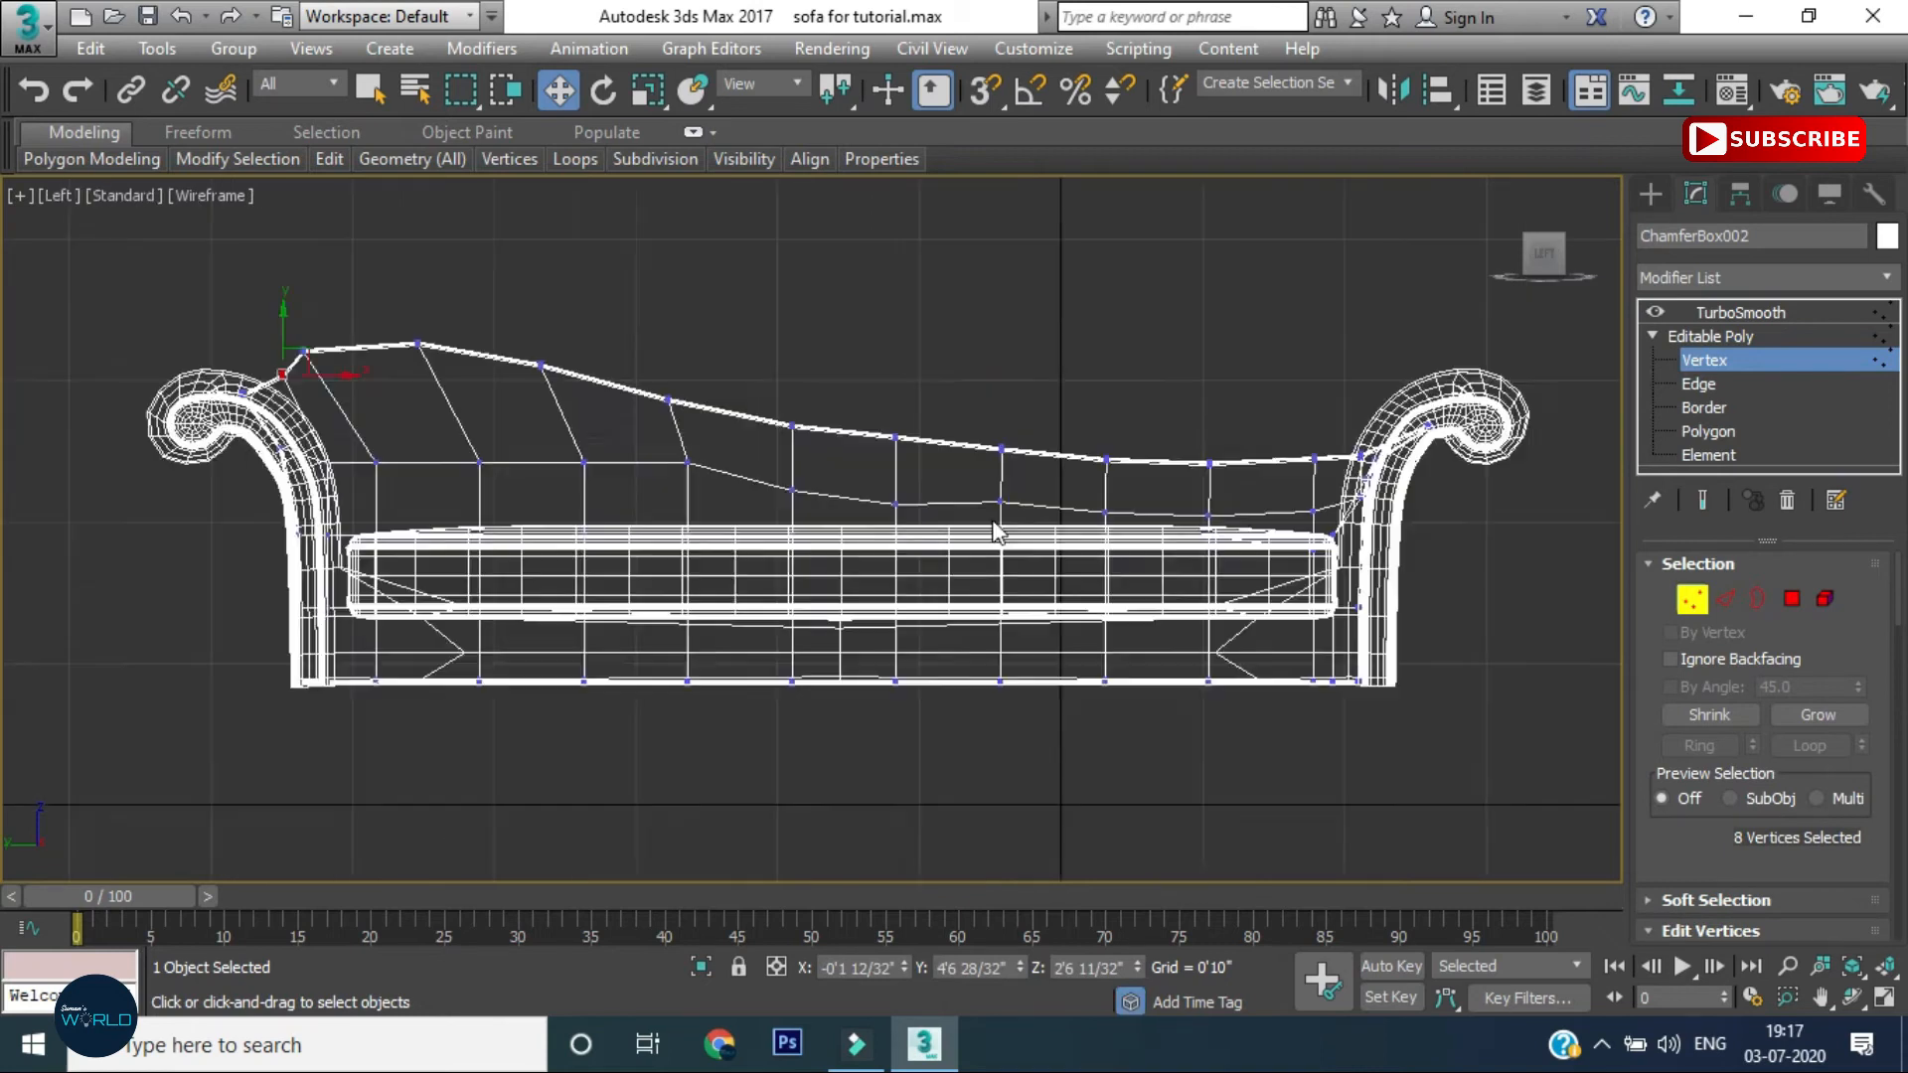
{"action": "scroll", "coordinate": [264, 341], "scroll_direction": "up", "scroll_amount": 4}
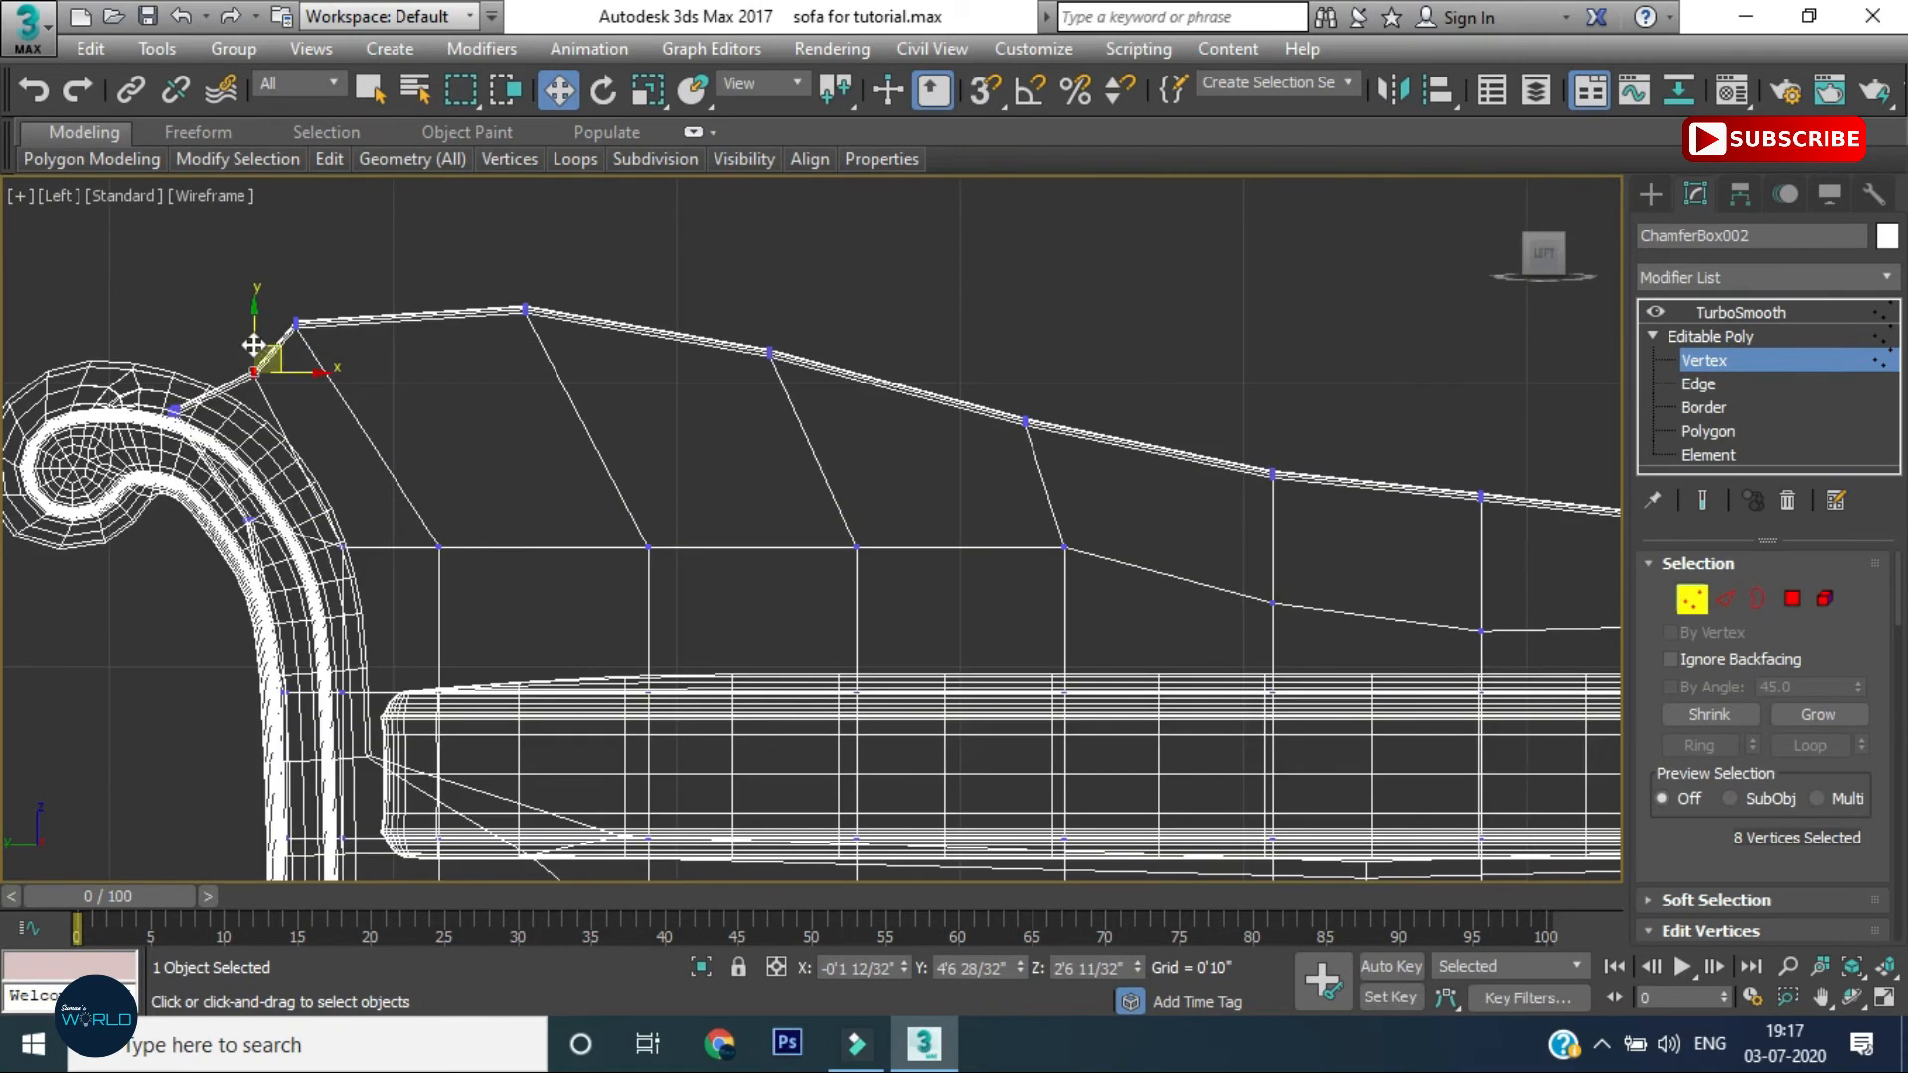
{"action": "left_click_drag", "start_coordinate": [179, 366], "coordinate": [253, 383]}
{"action": "left_click_drag", "start_coordinate": [230, 337], "coordinate": [214, 310]}
{"action": "left_click_drag", "start_coordinate": [287, 373], "coordinate": [318, 306]}
{"action": "left_click_drag", "start_coordinate": [320, 310], "coordinate": [381, 288]}
{"action": "left_click", "coordinate": [1709, 335]}
{"action": "scroll", "coordinate": [1308, 499], "scroll_direction": "down", "scroll_amount": 2}
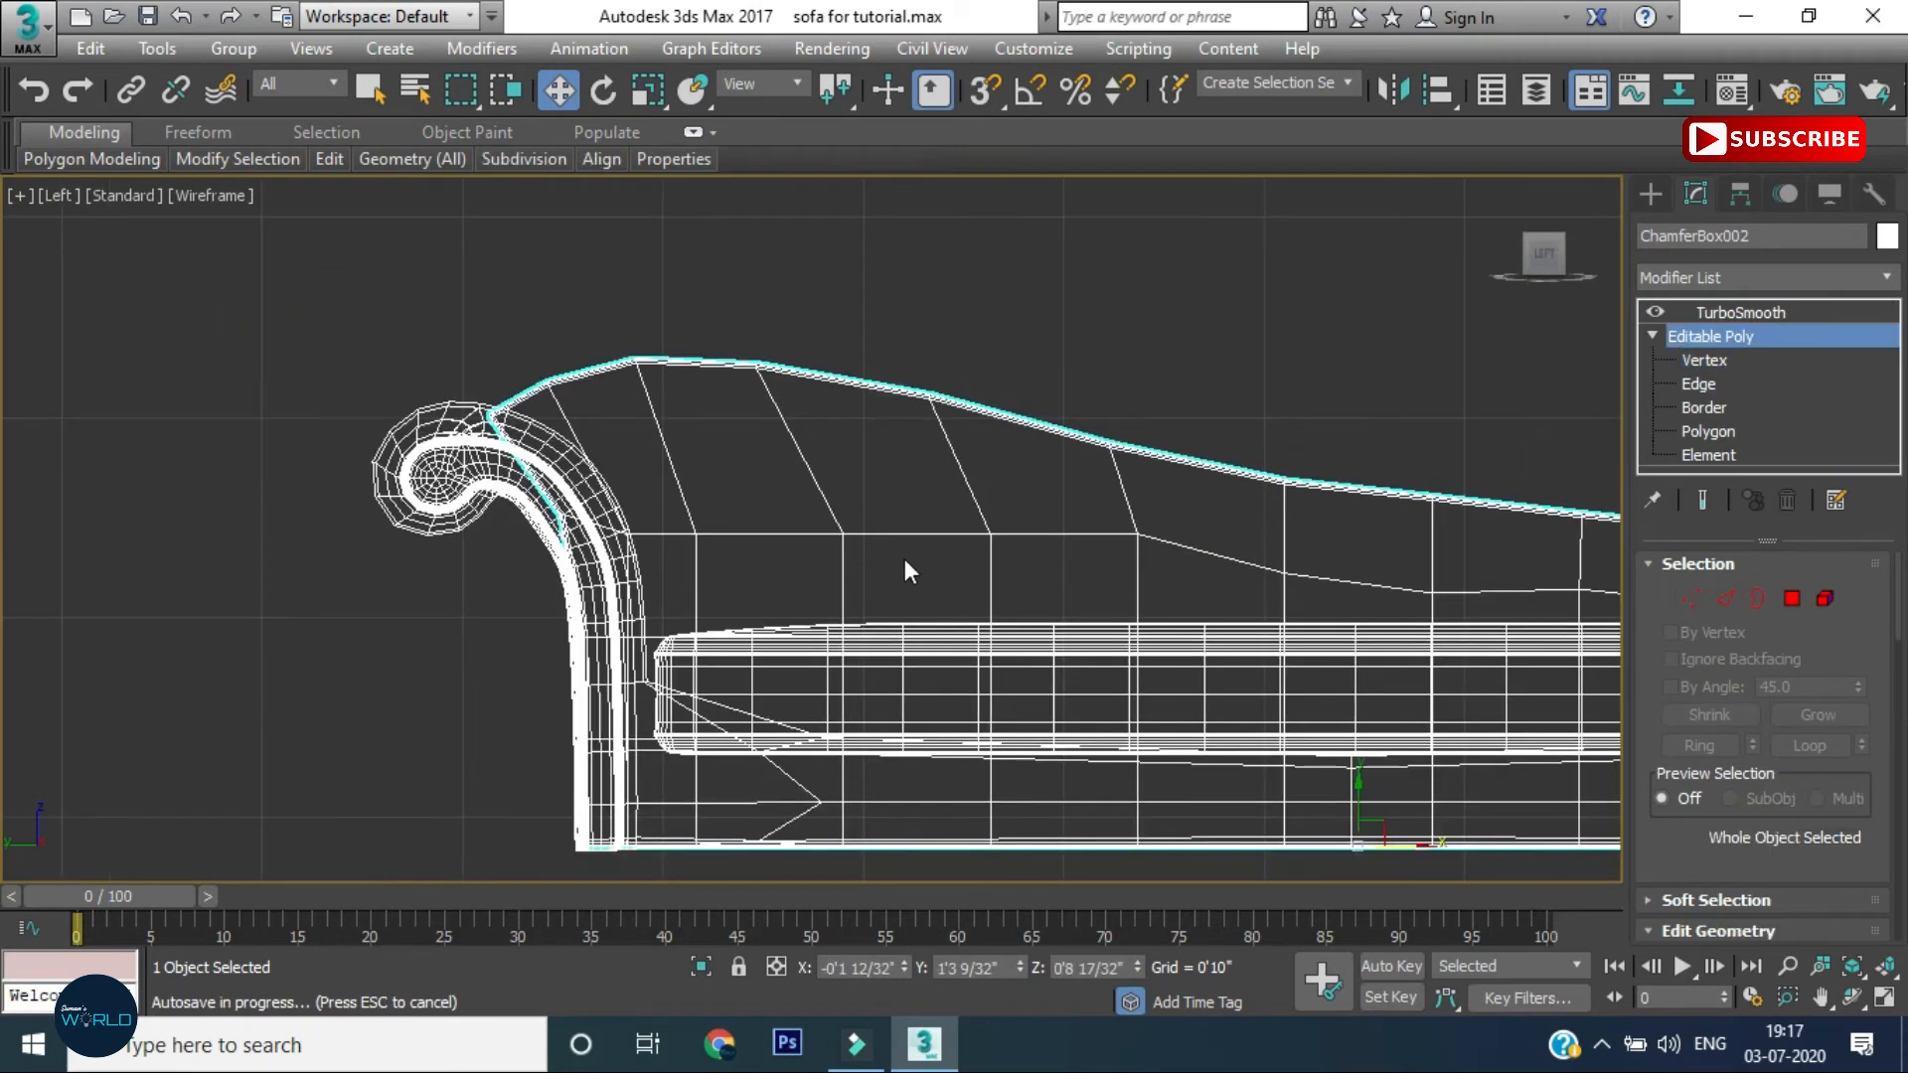
{"action": "scroll", "coordinate": [1081, 510], "scroll_direction": "down", "scroll_amount": 3}
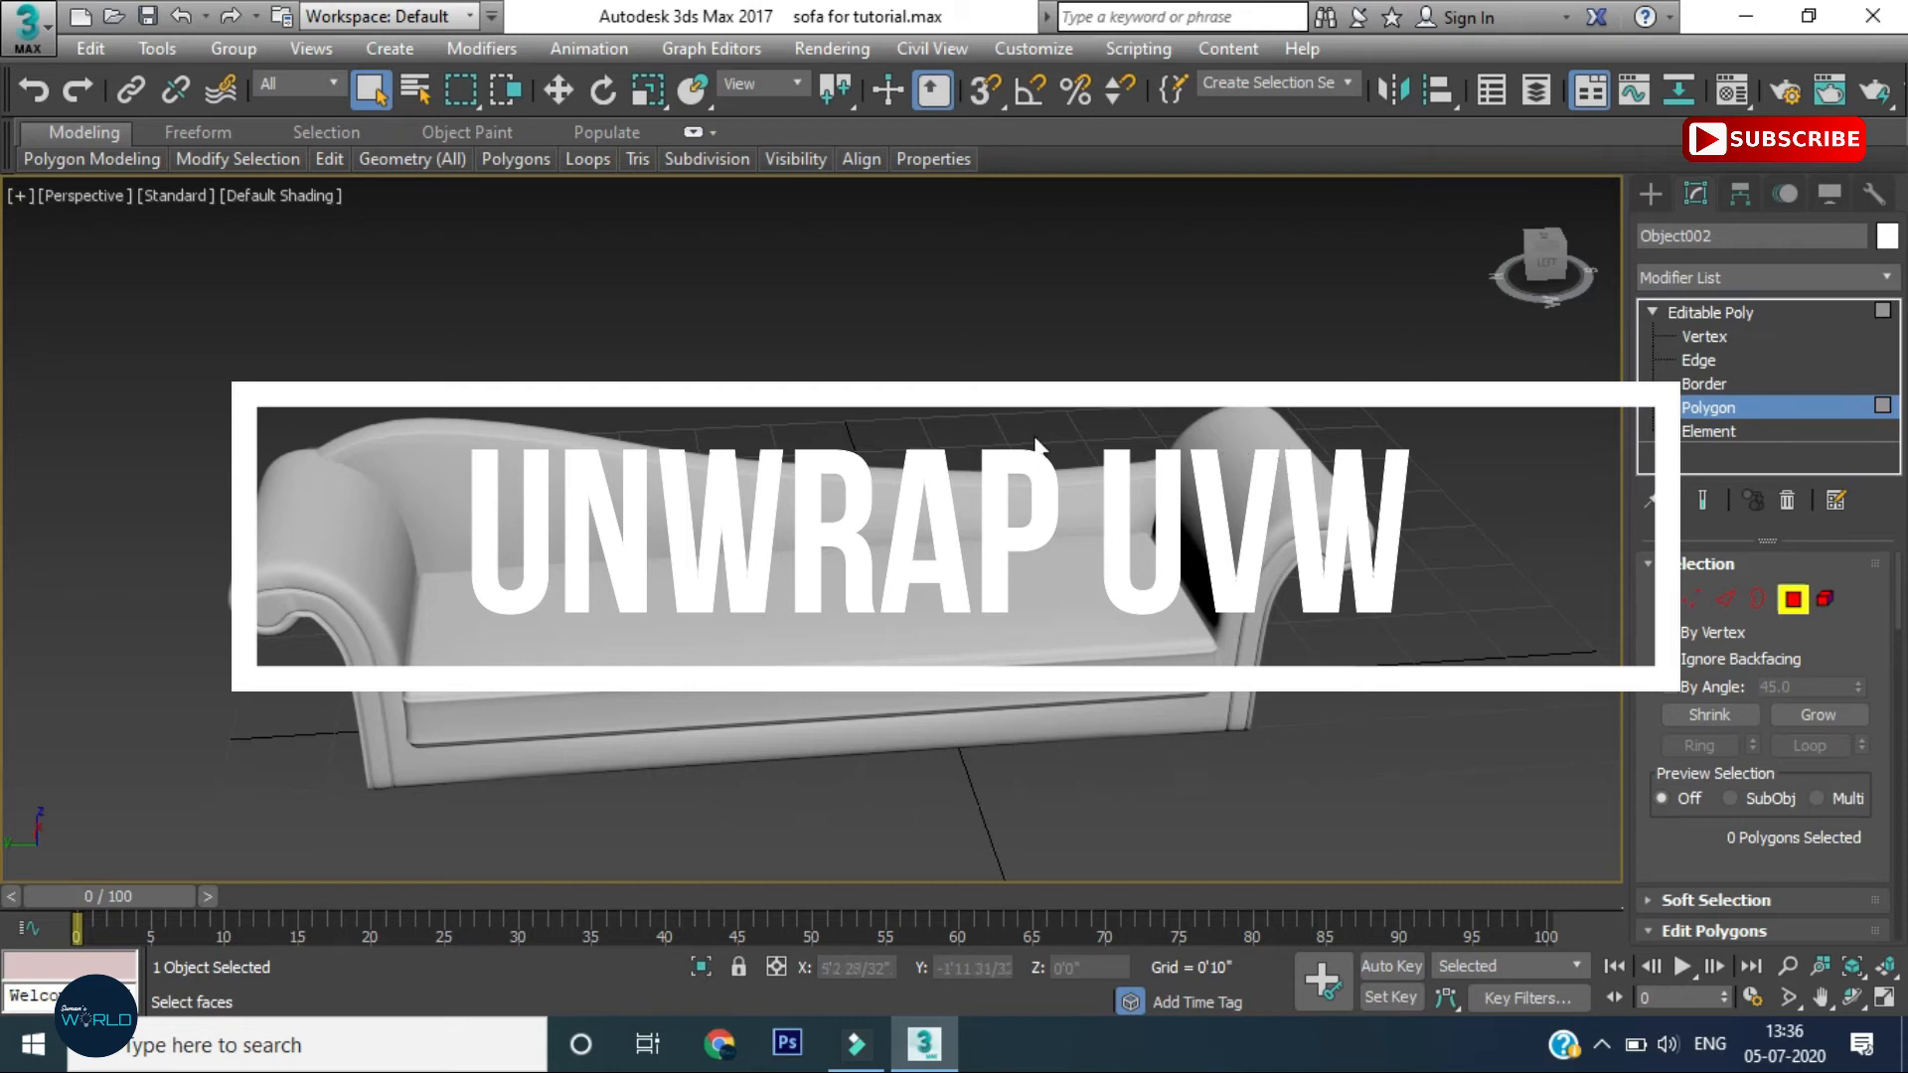
{"action": "left_click", "coordinate": [1734, 93]}
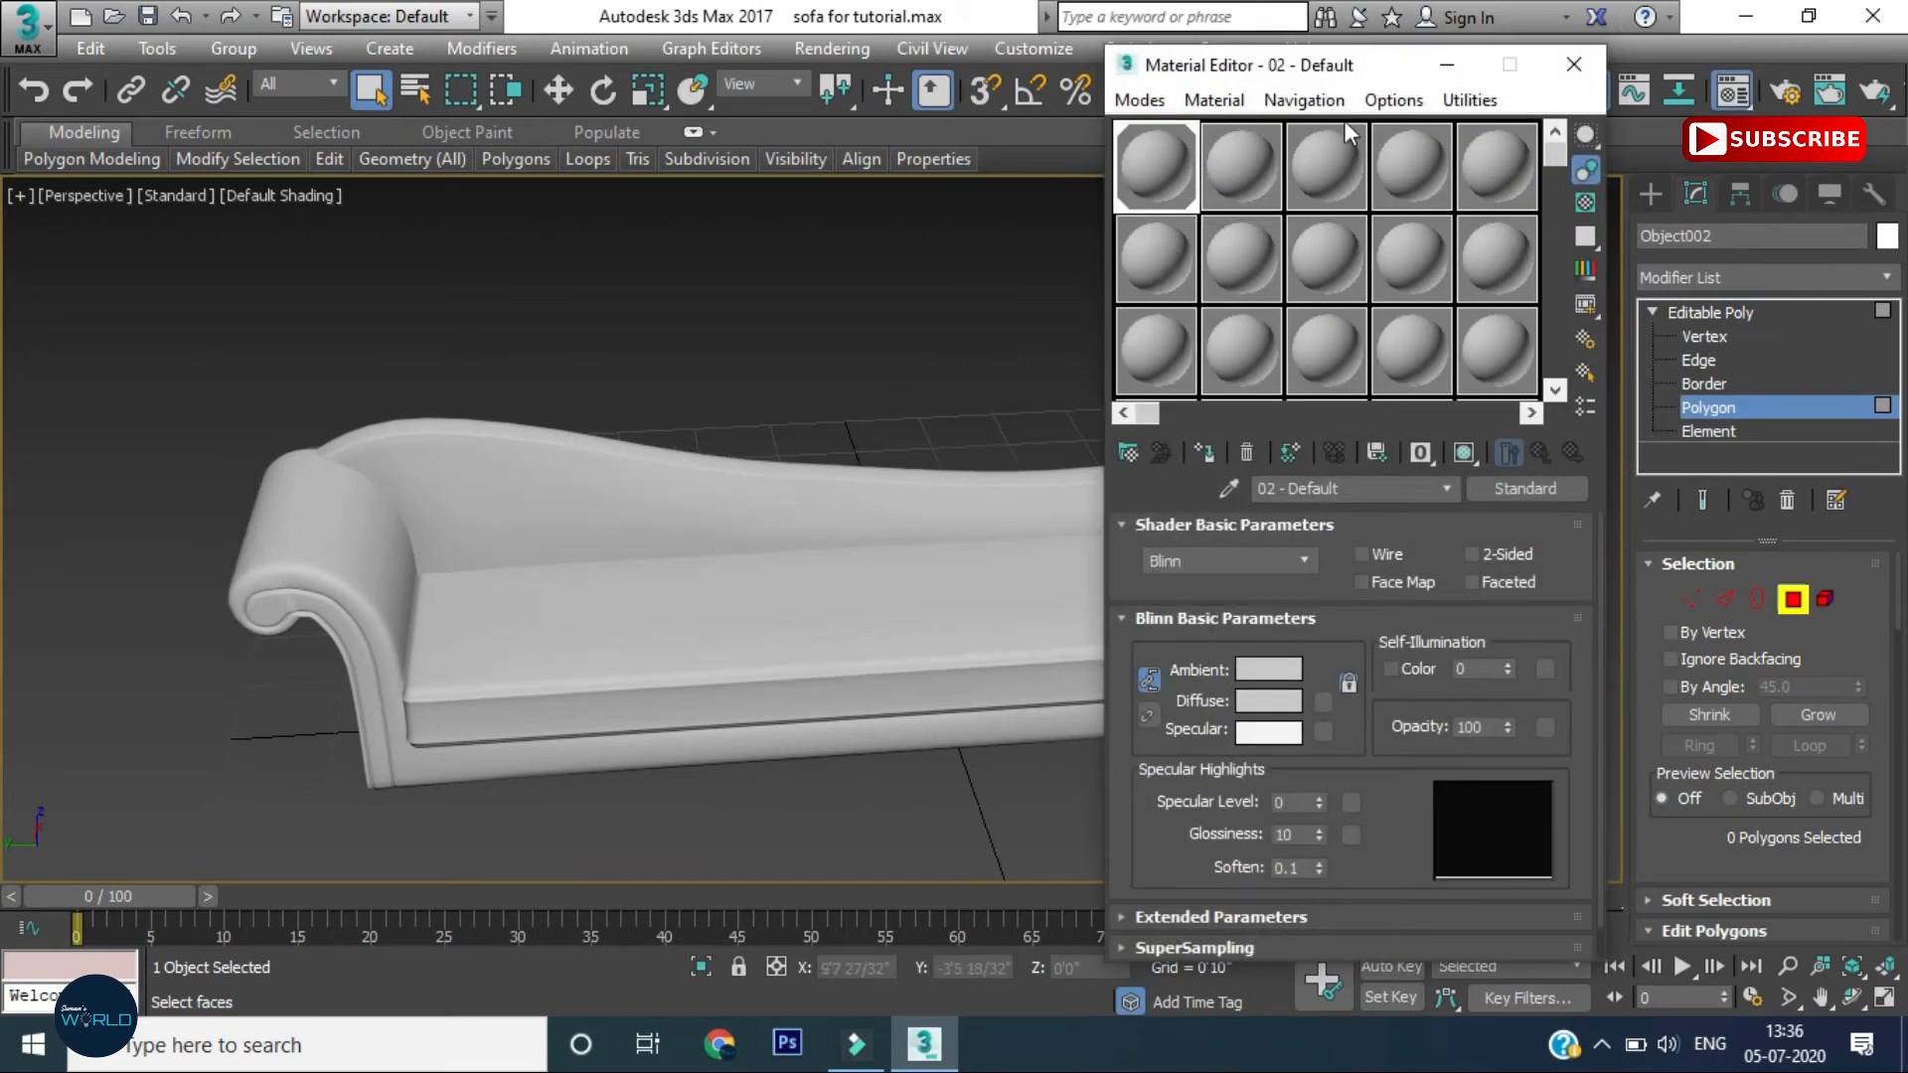
{"action": "left_click", "coordinate": [1574, 64]}
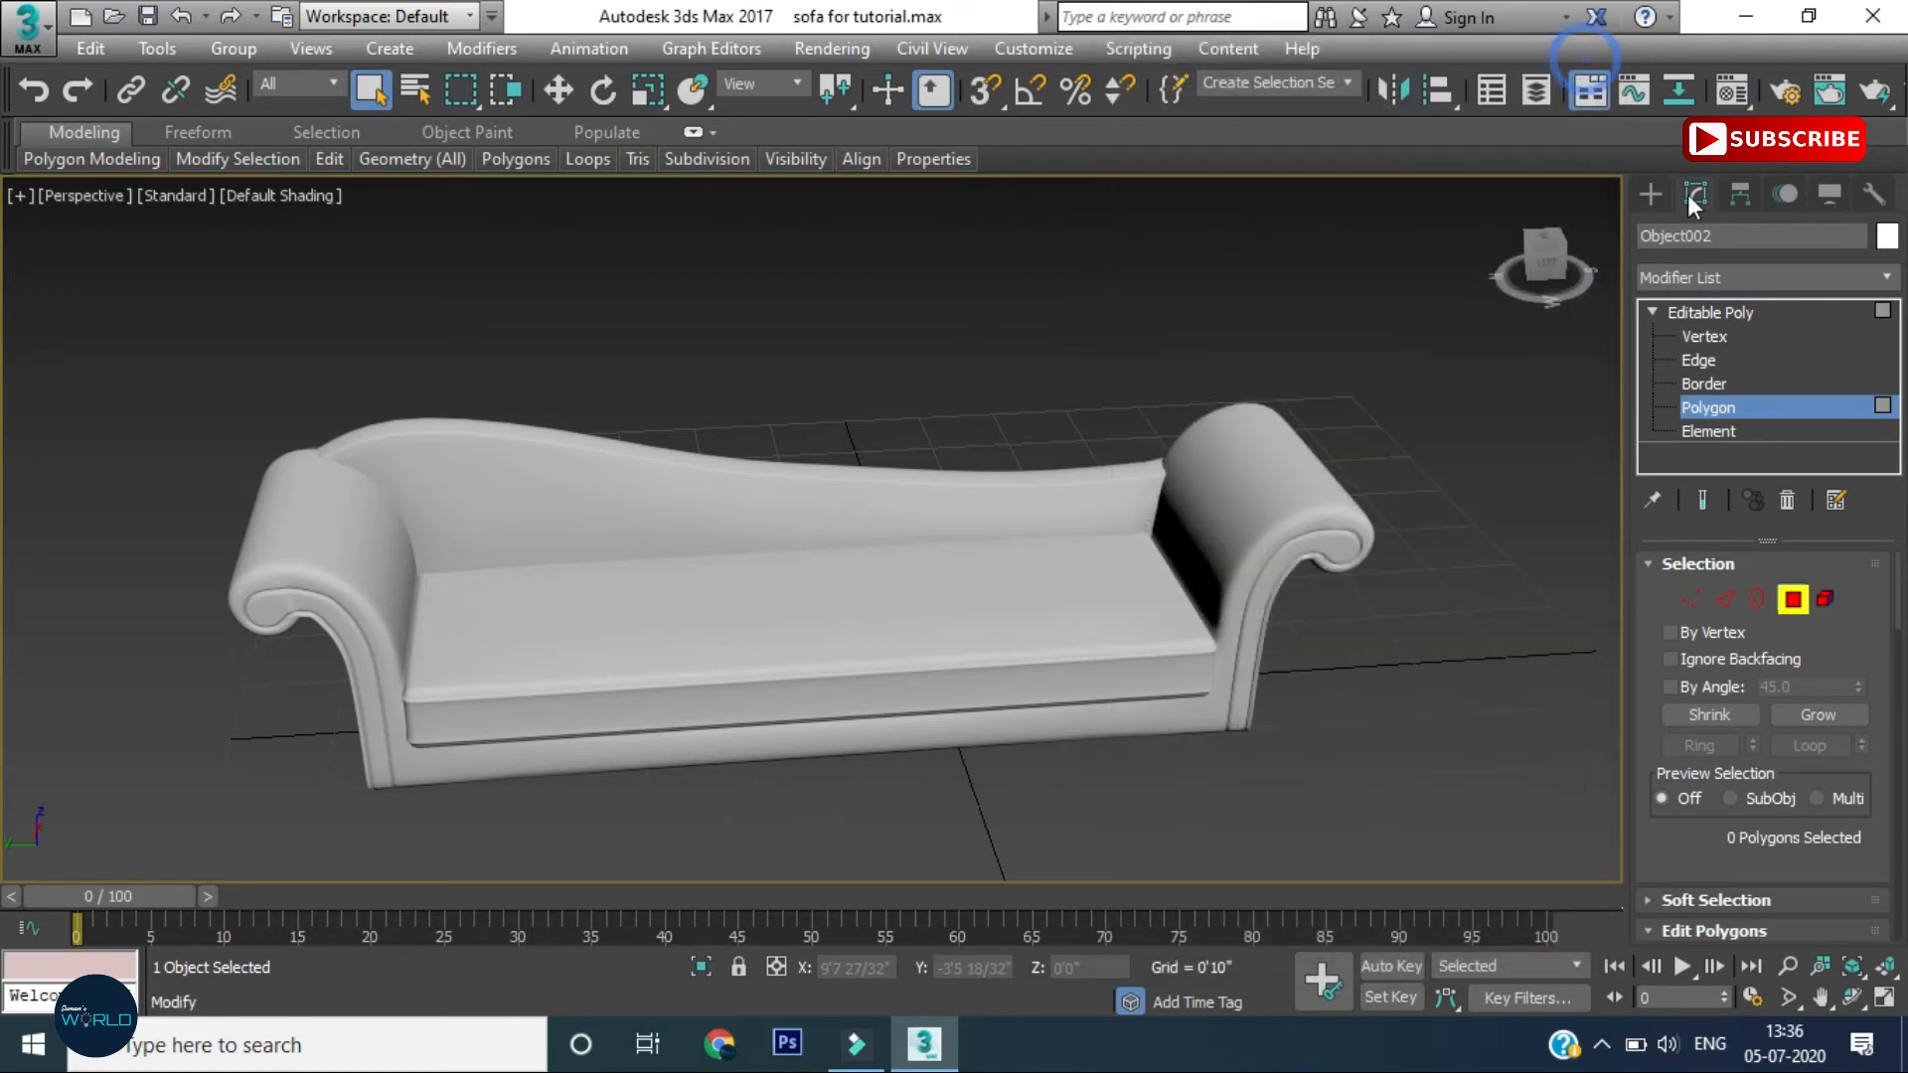
Add an Unwrap UVW modifier to the sofa
{"action": "left_click", "coordinate": [1717, 277]}
{"action": "key", "text": "u"}
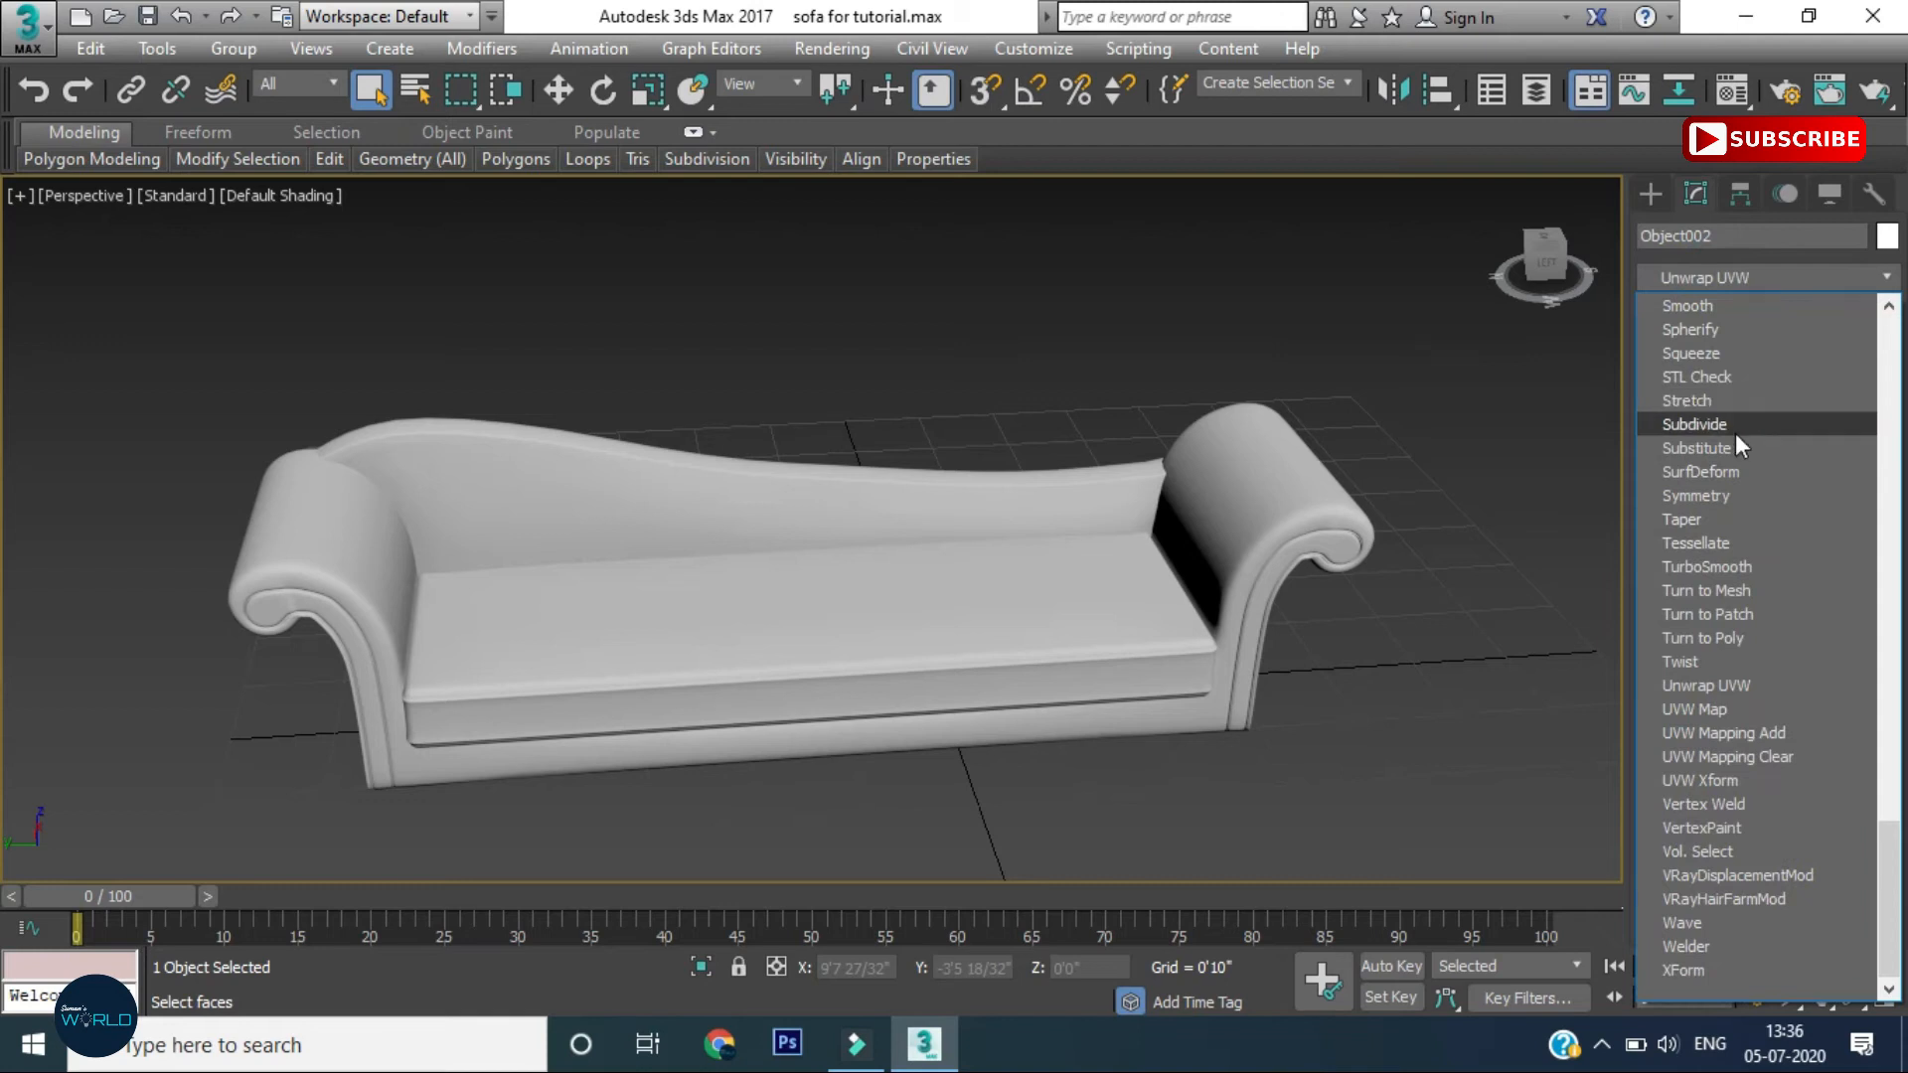
{"action": "left_click", "coordinate": [1703, 685]}
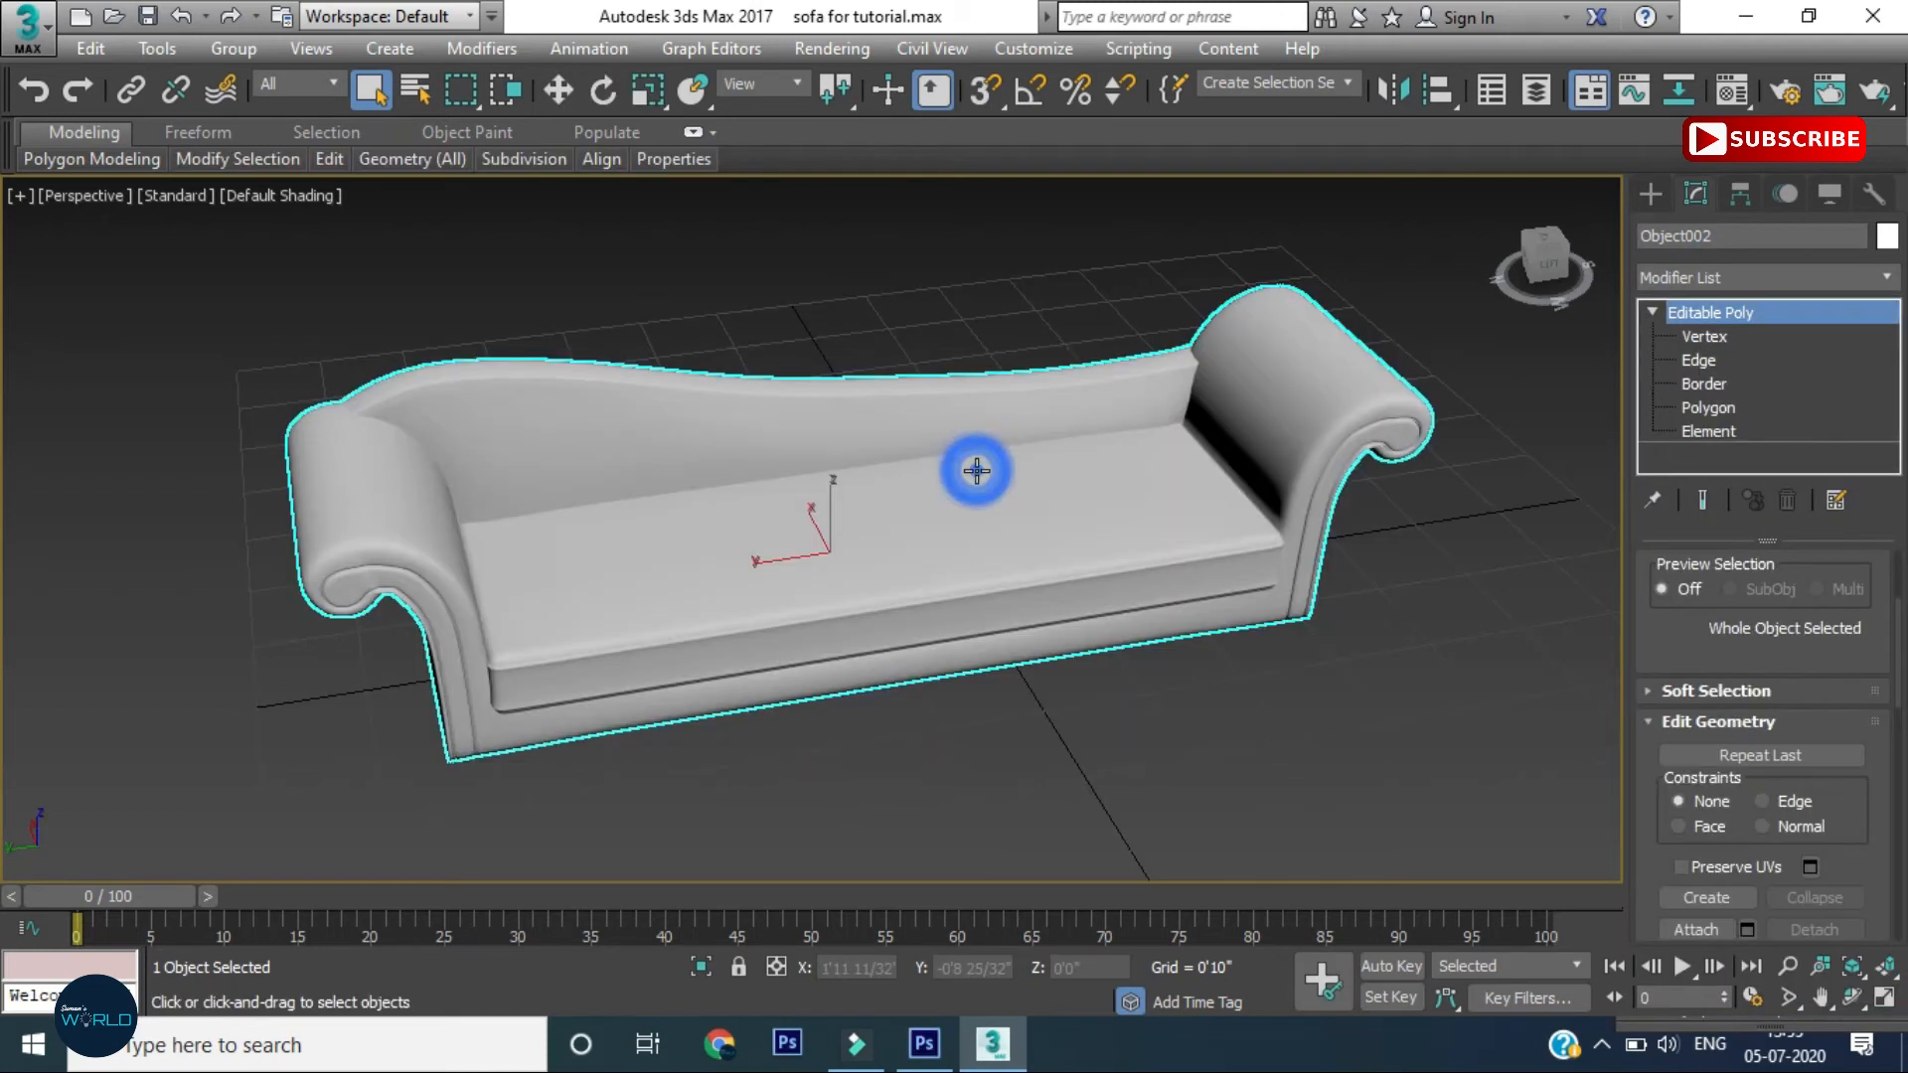
{"action": "key", "text": "w"}
{"action": "left_click", "coordinate": [1703, 278]}
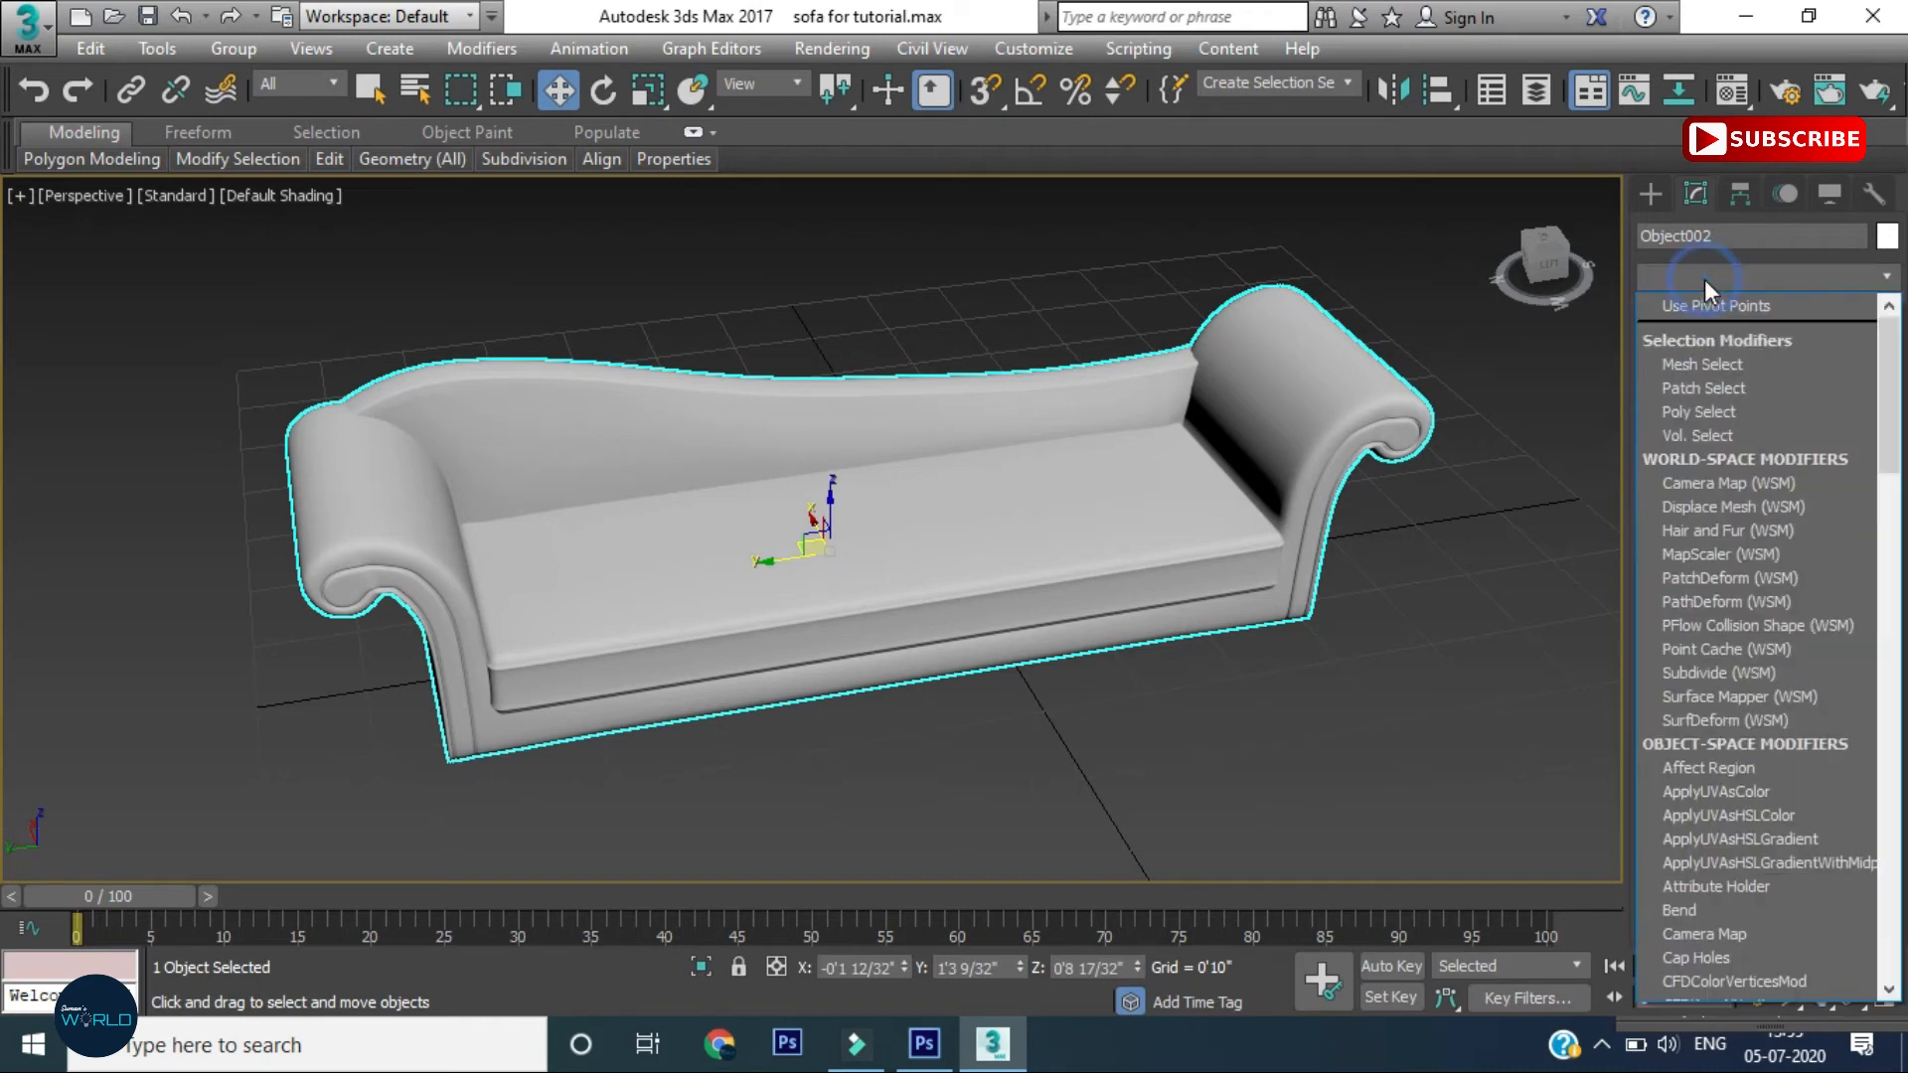
{"action": "scroll", "coordinate": [1809, 611], "scroll_direction": "down", "scroll_amount": 15}
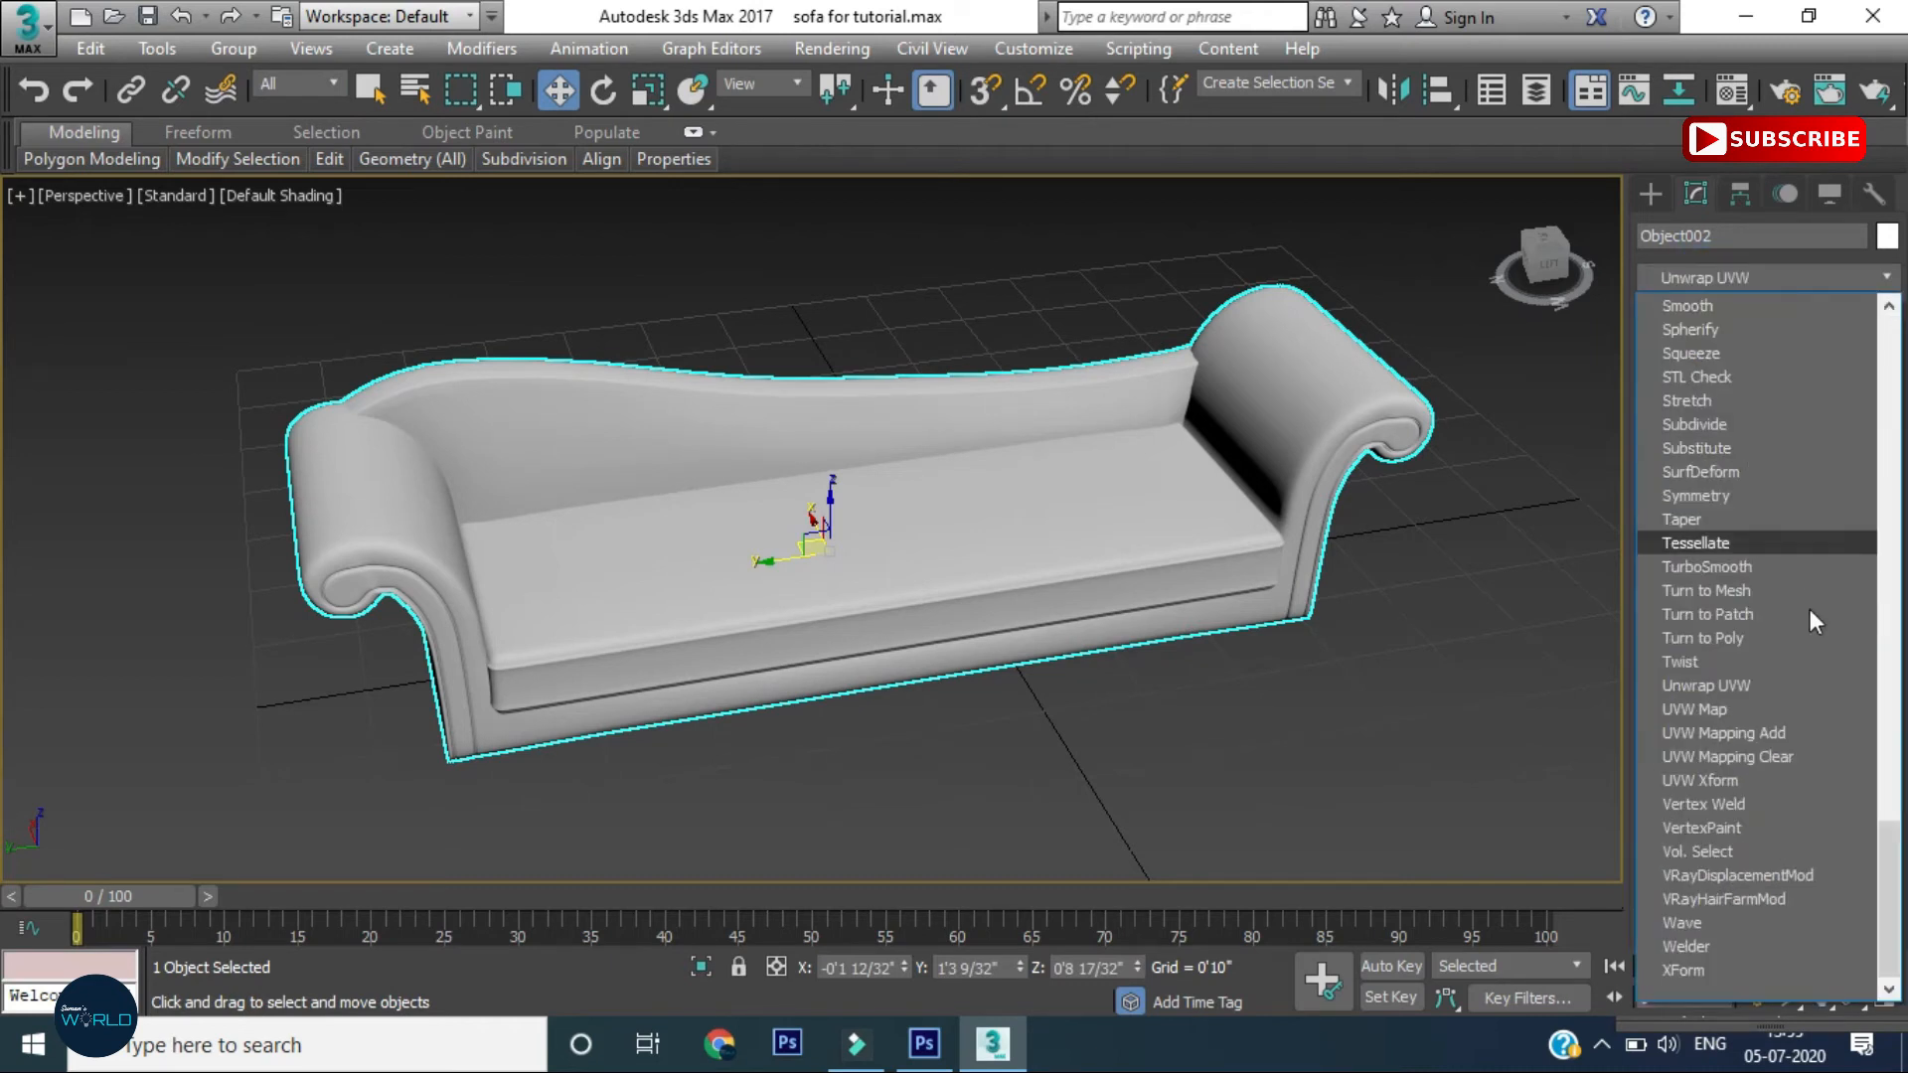
{"action": "left_click", "coordinate": [1745, 684]}
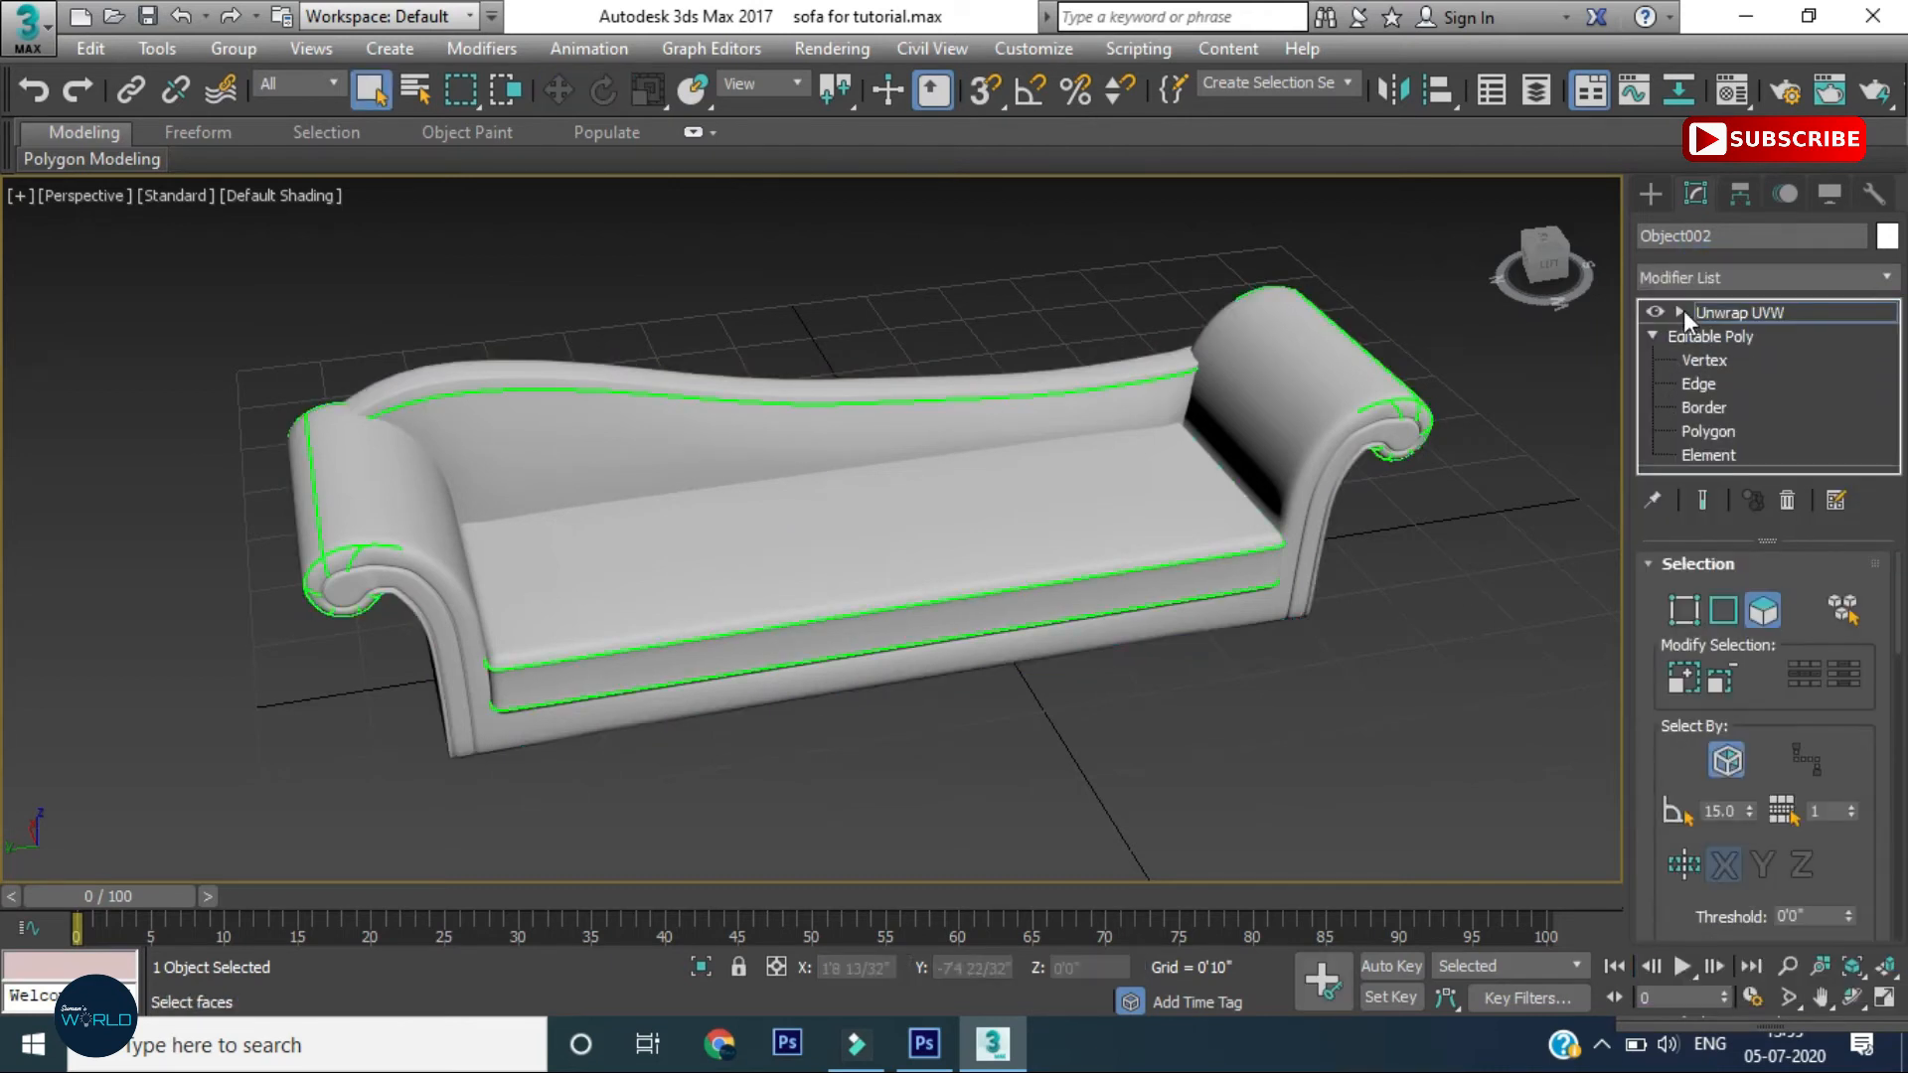
Select all of the sofa's faces at the Unwrap UVW polygon level and clear the selection again
{"action": "left_click", "coordinate": [1679, 312]}
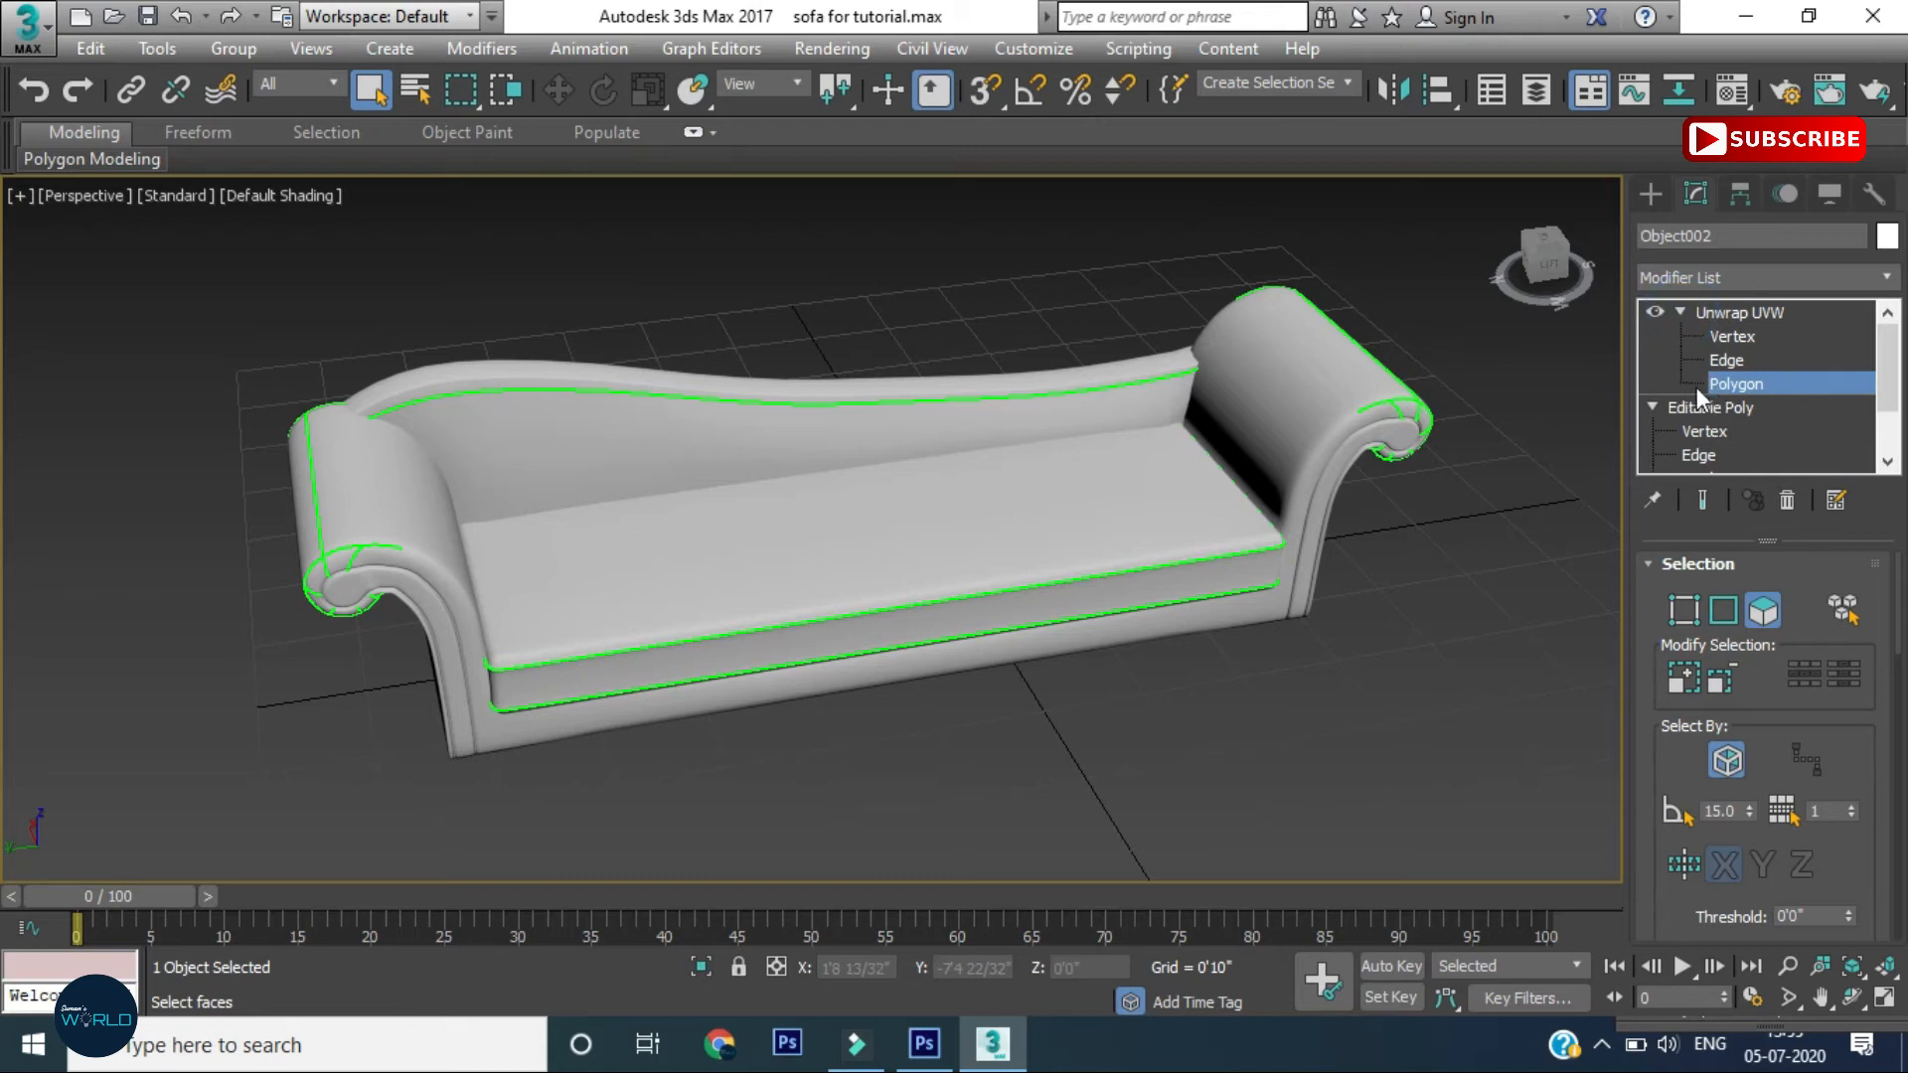
{"action": "left_click", "coordinate": [1701, 386]}
{"action": "left_click", "coordinate": [1714, 384]}
{"action": "key", "text": "ctrl+a"}
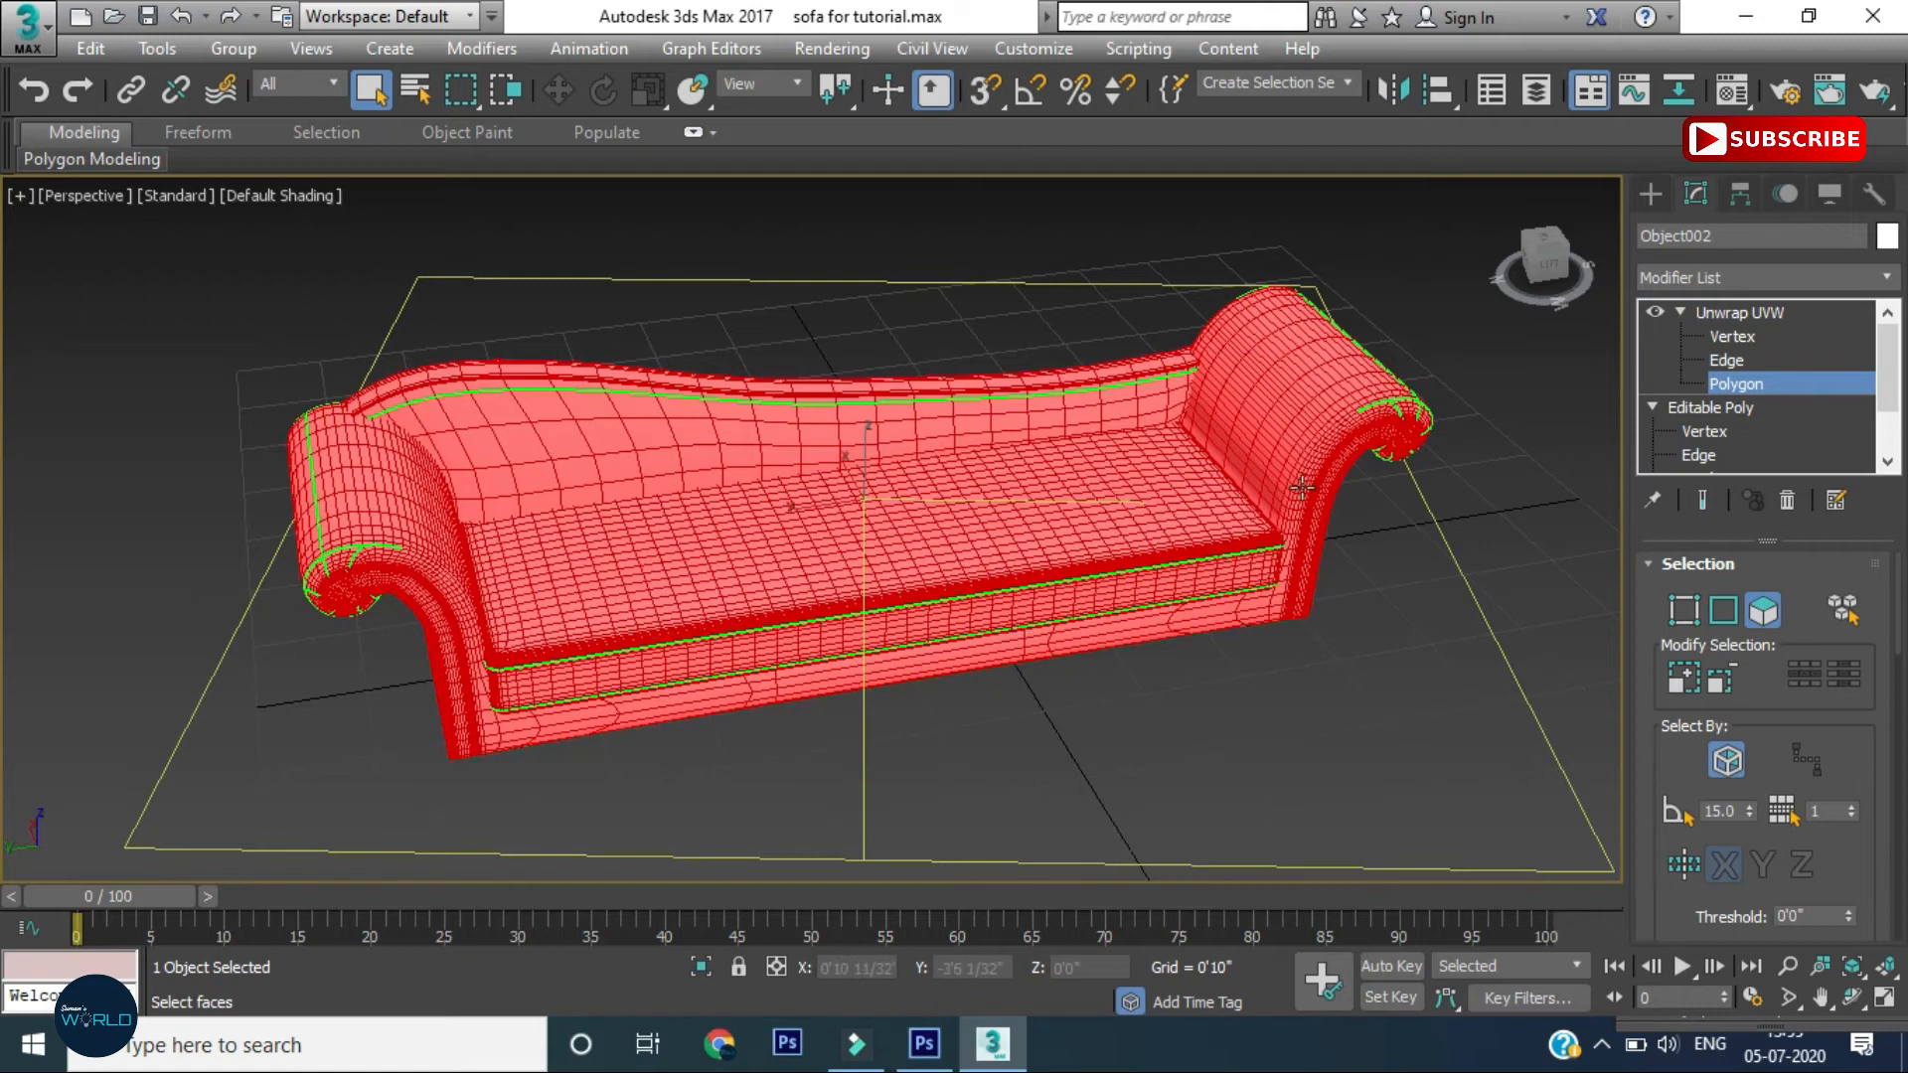
{"action": "scroll", "coordinate": [1763, 885], "scroll_direction": "down", "scroll_amount": 5}
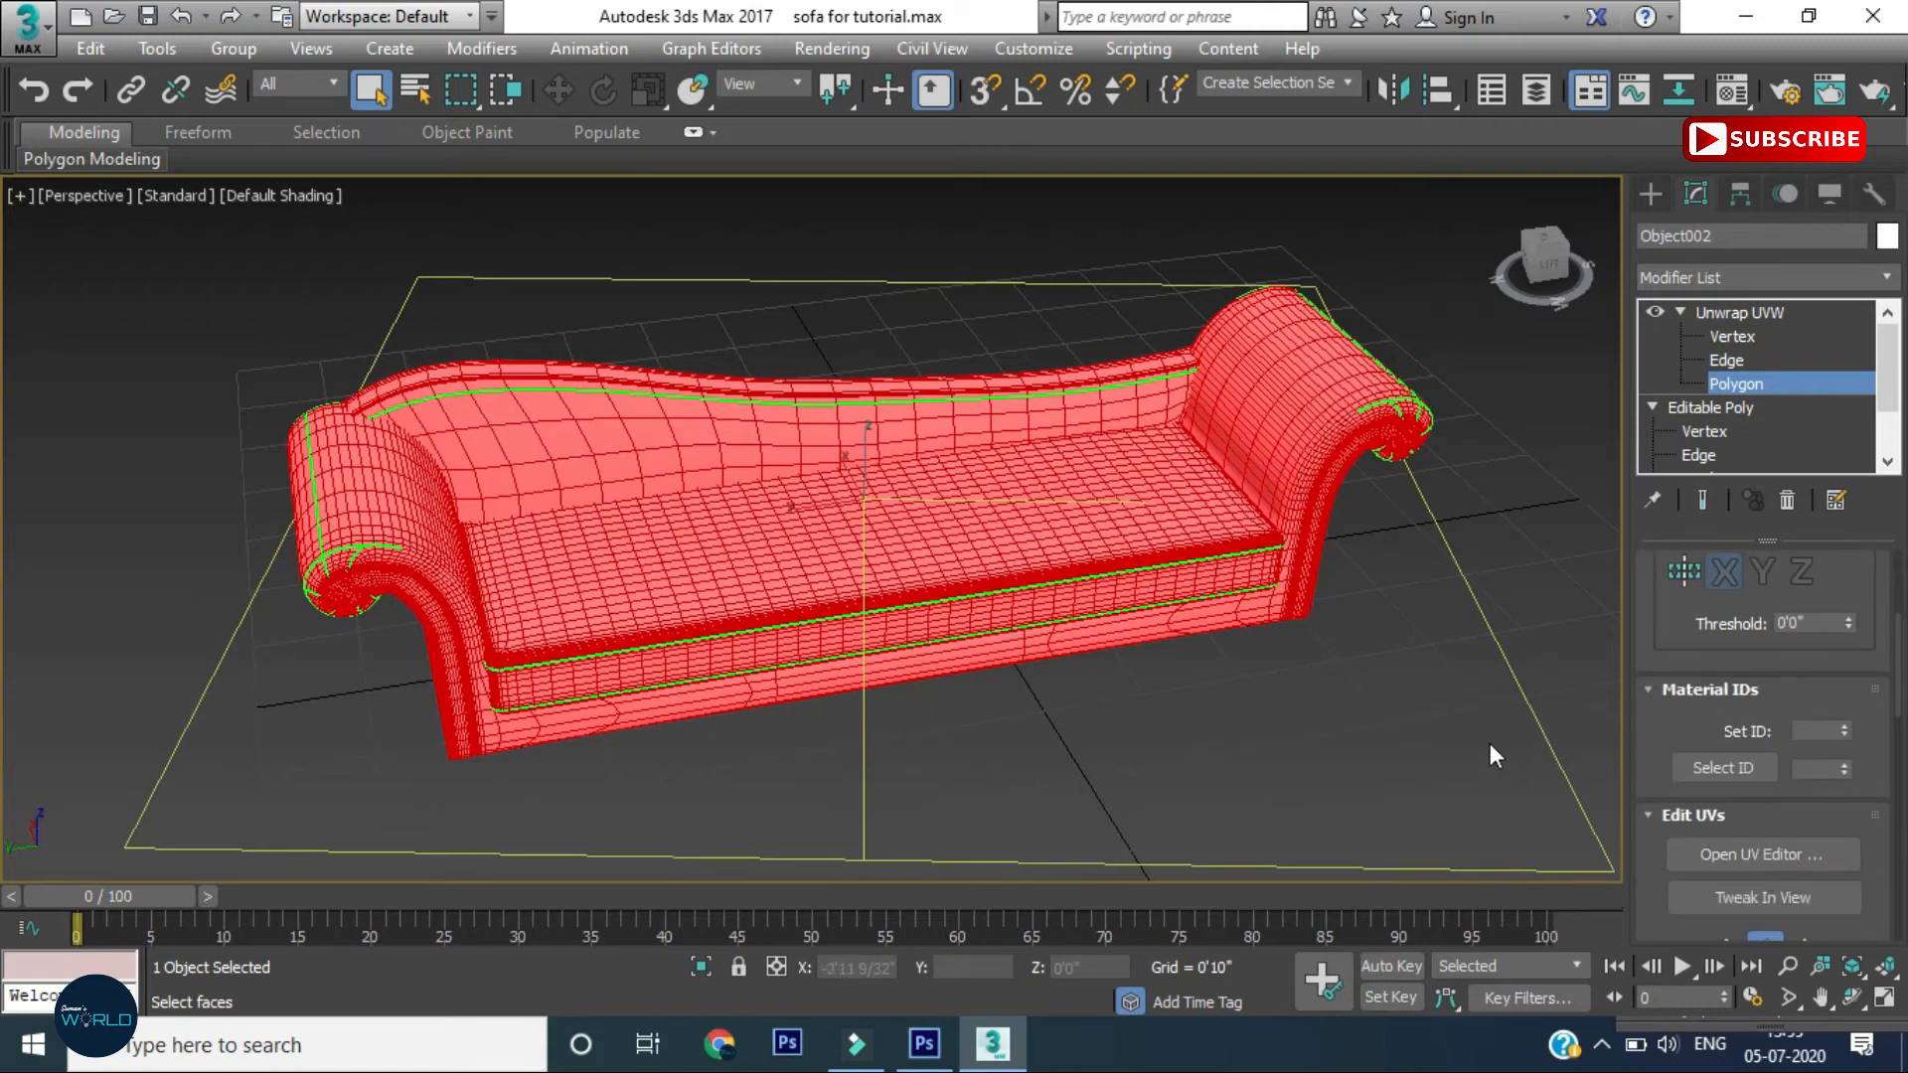
{"action": "left_click", "coordinate": [1437, 623]}
Check which V-Ray material types are offered for the 02 - Default material, and leave its type as it is
{"action": "key", "text": "m"}
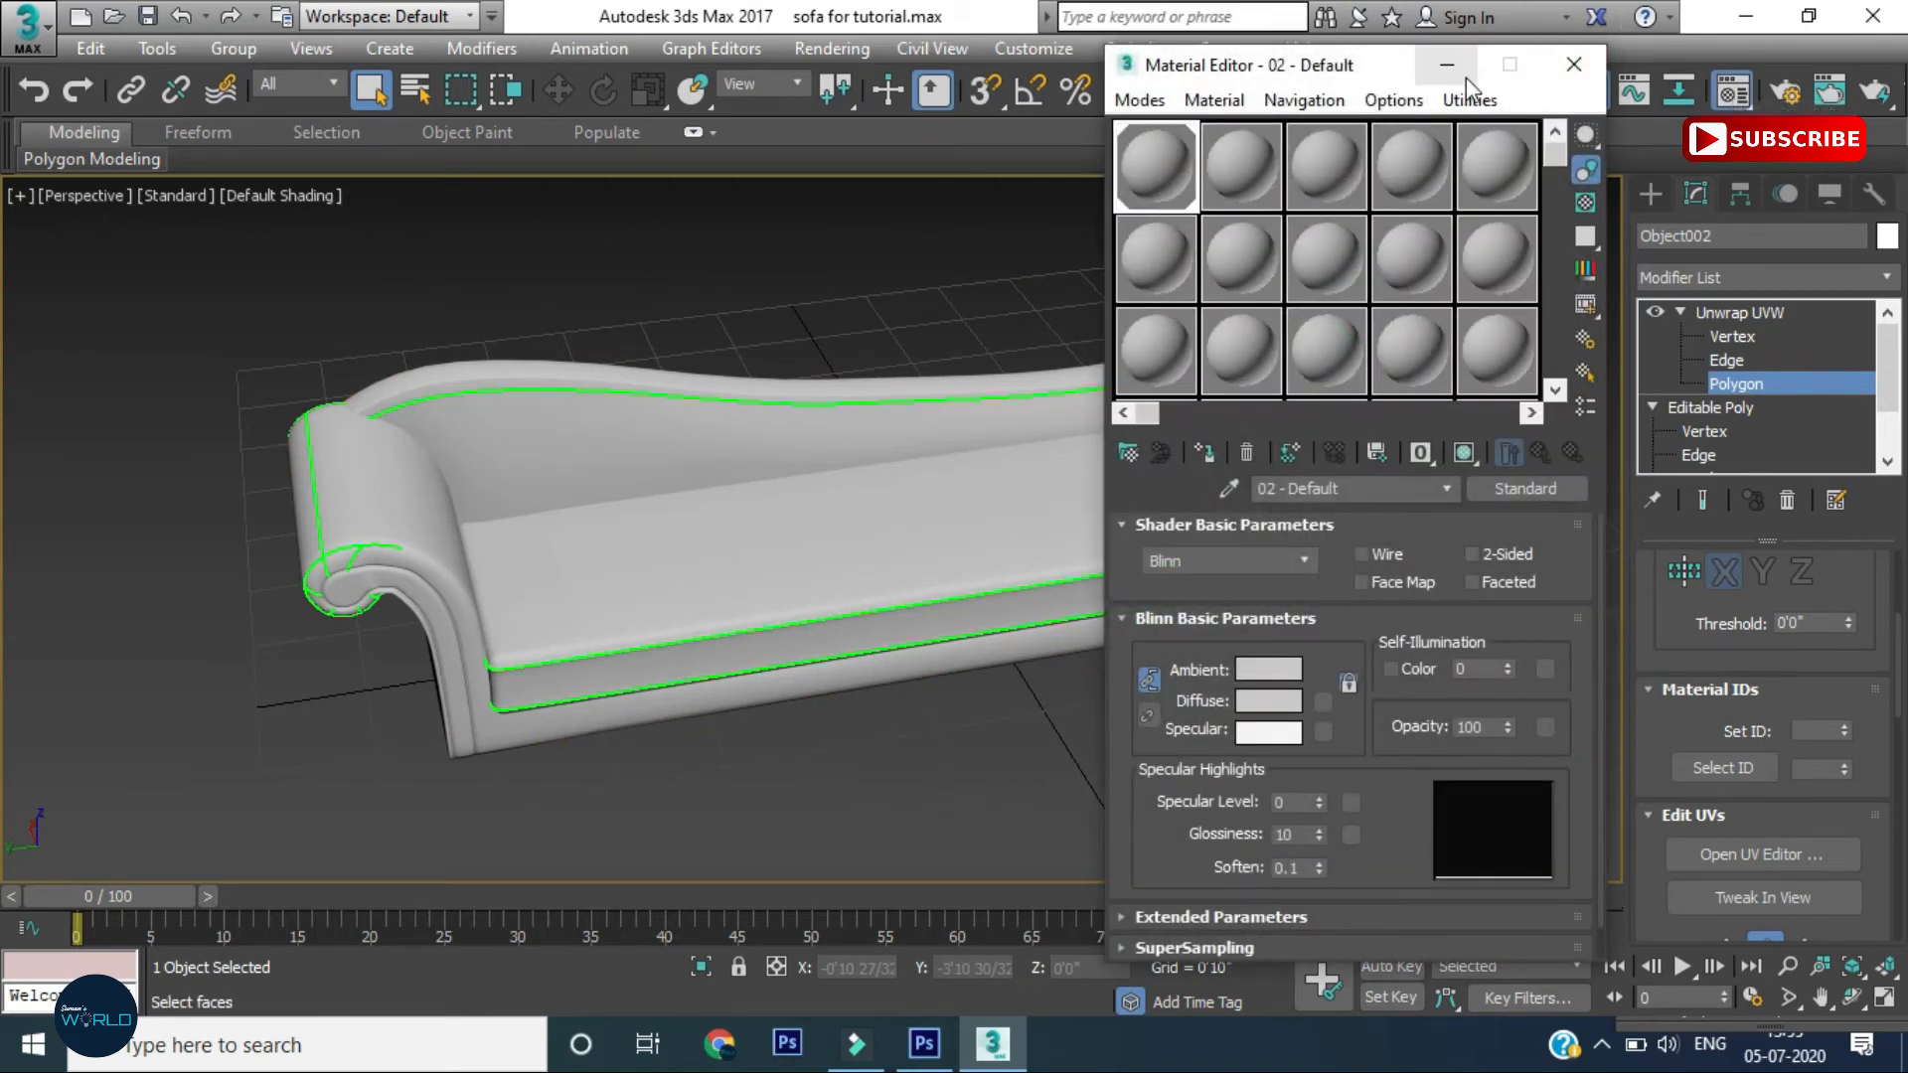
{"action": "left_click", "coordinate": [1548, 486]}
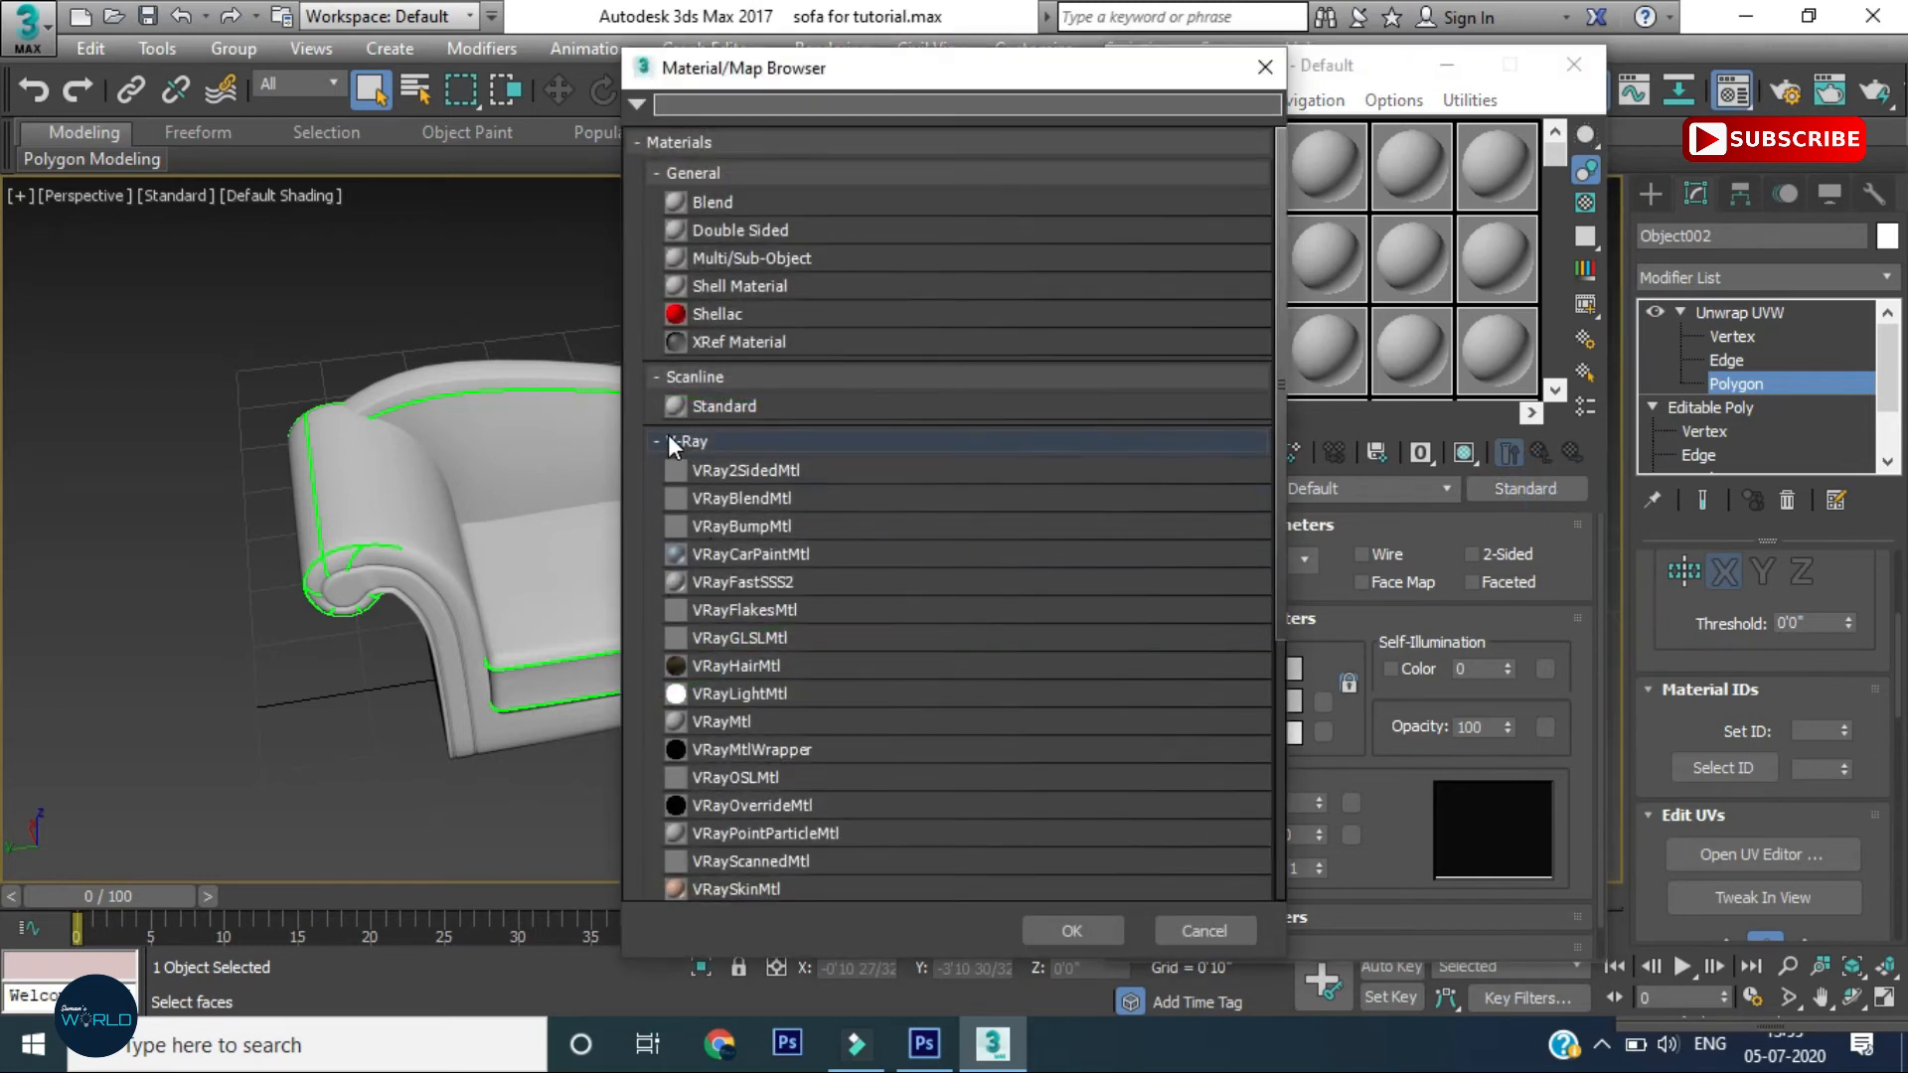
{"action": "left_click", "coordinate": [1262, 67]}
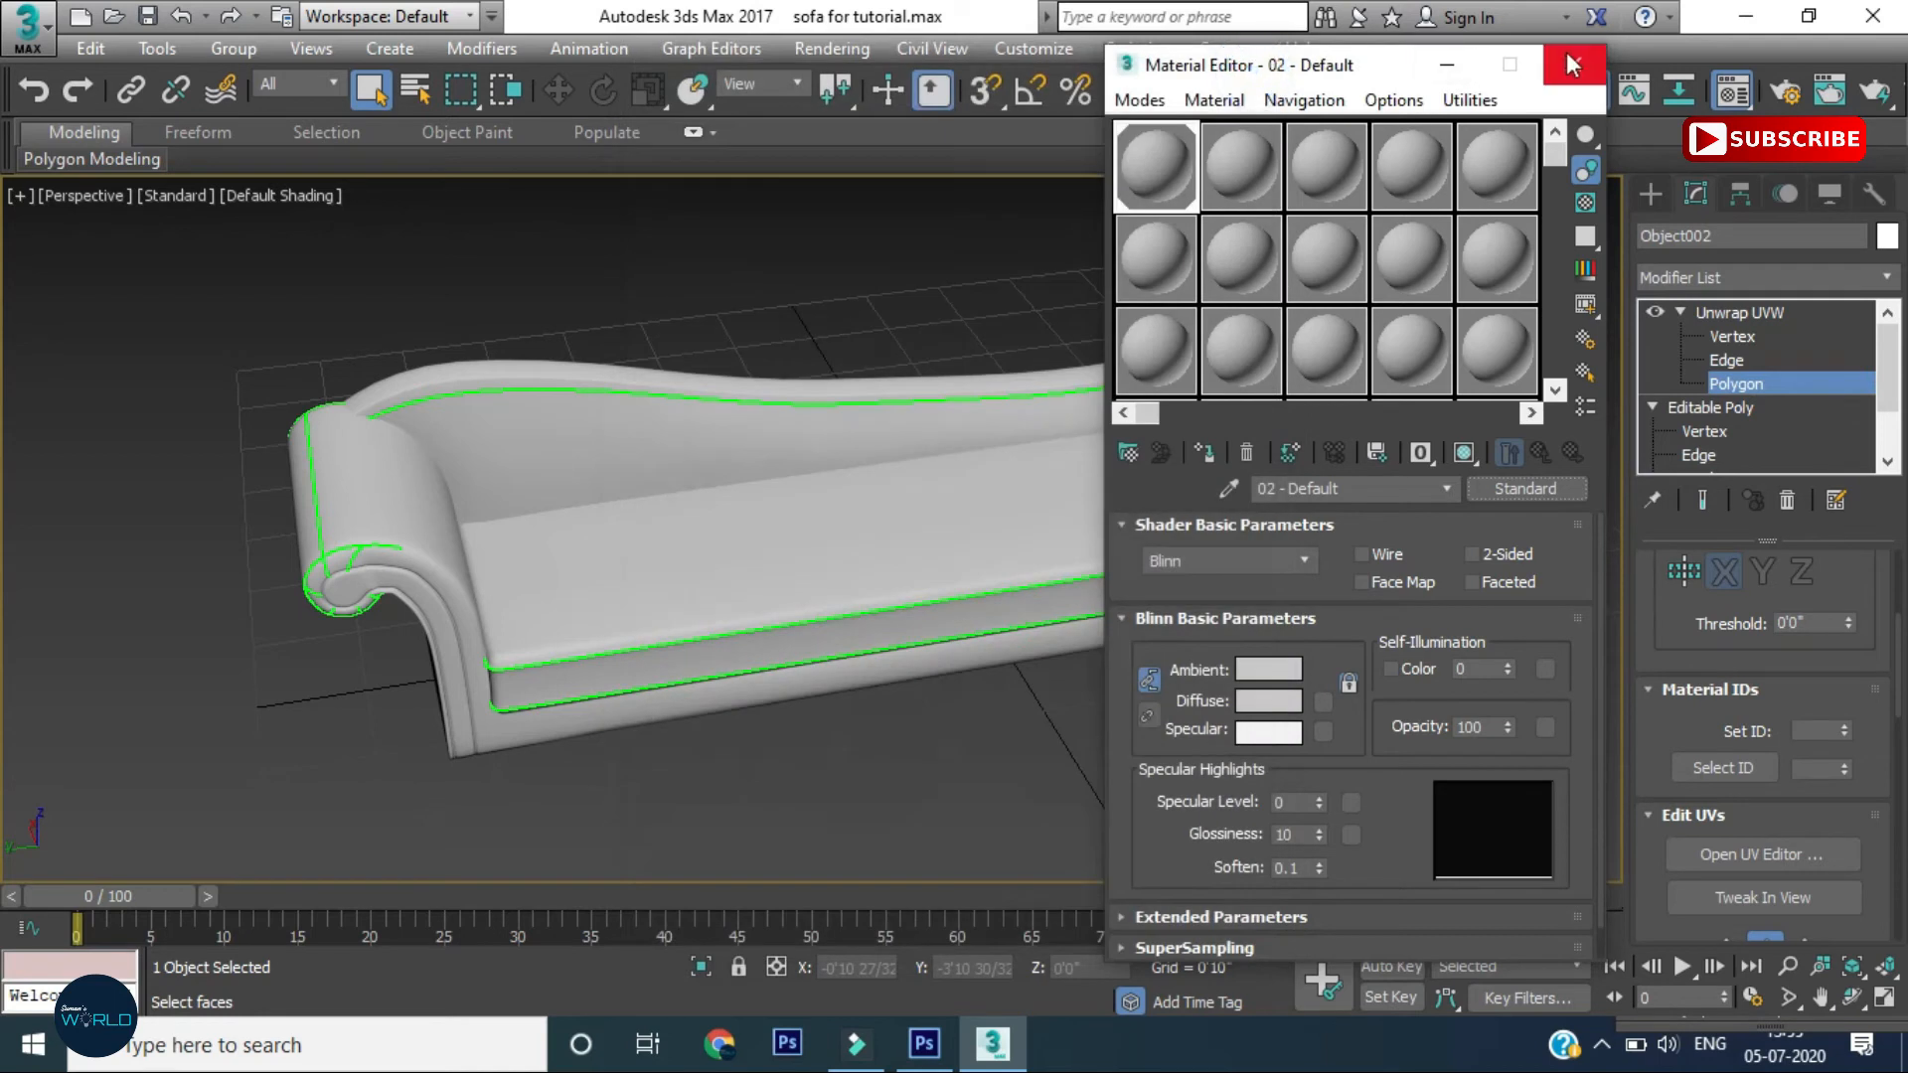
{"action": "left_click", "coordinate": [1574, 65]}
Check the production renderer assigned in the render setup and the alternative renderers available
{"action": "left_click", "coordinate": [1787, 91]}
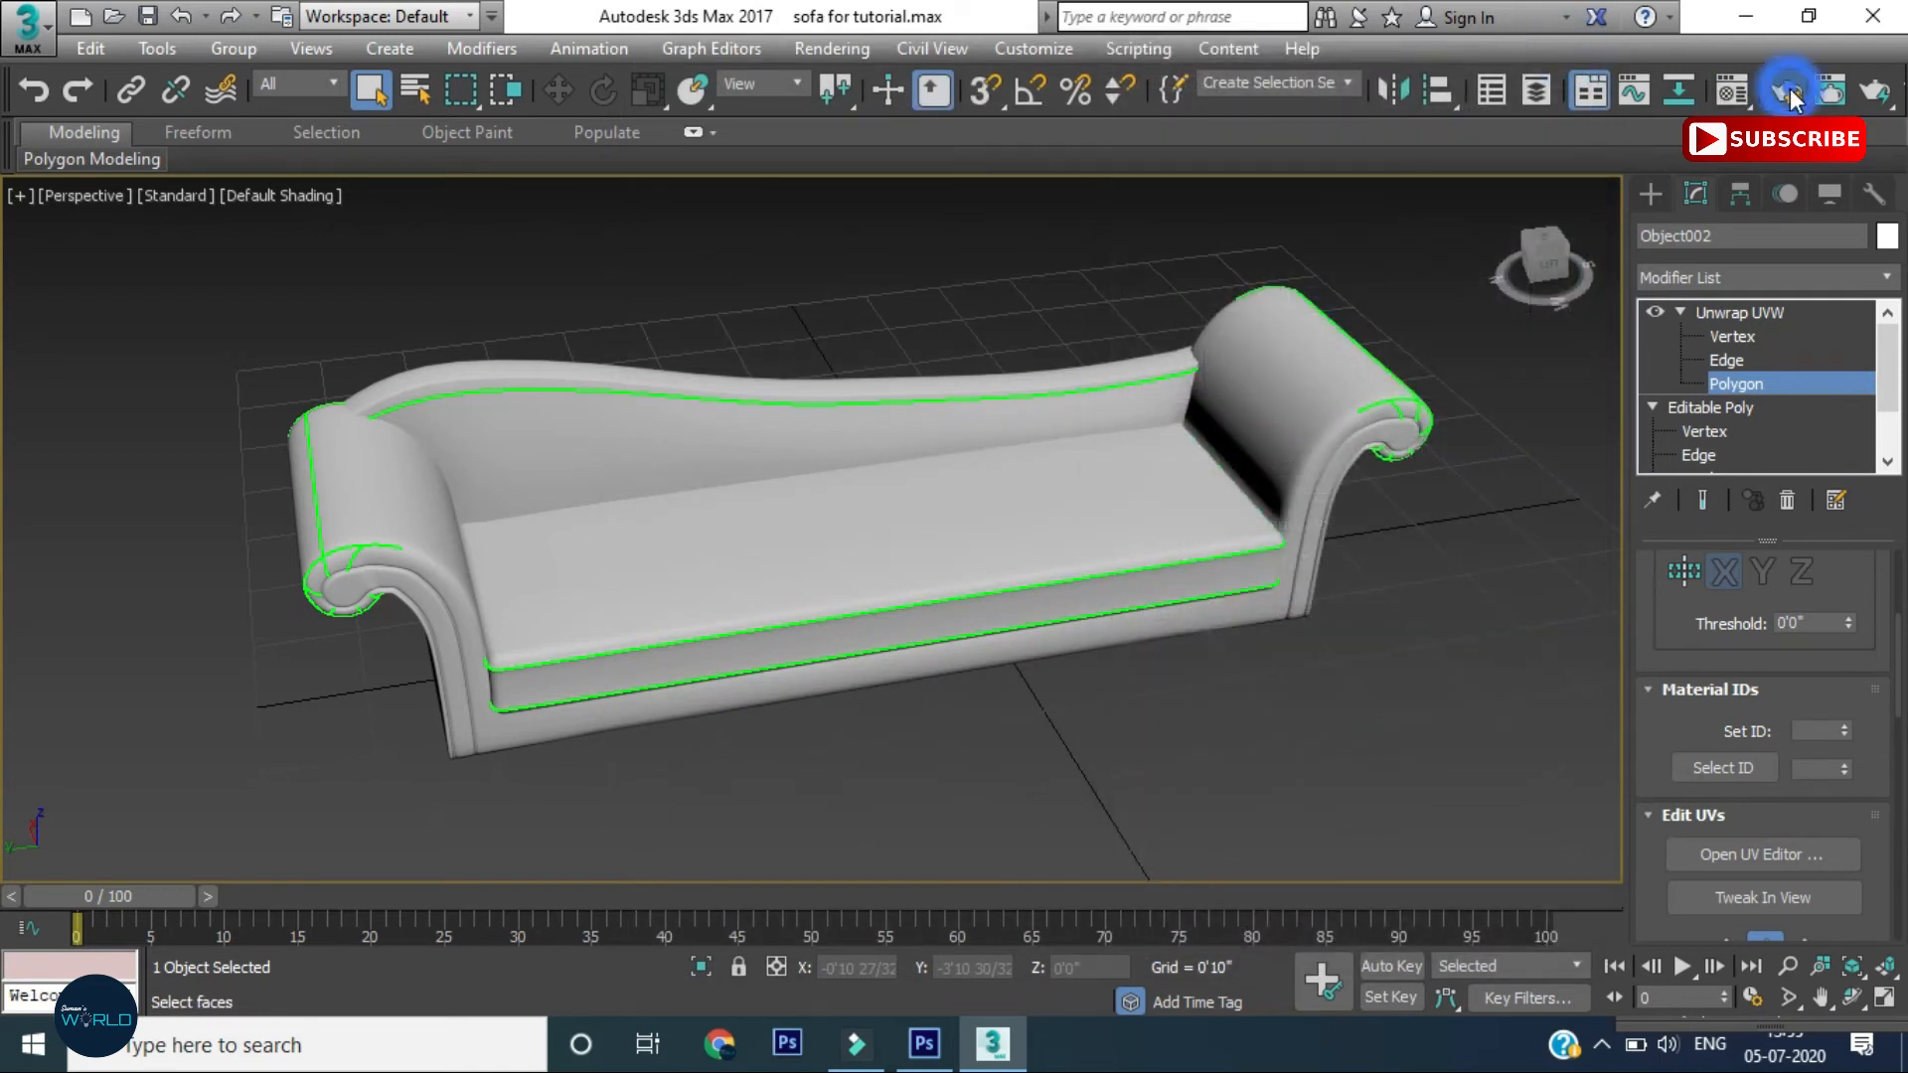
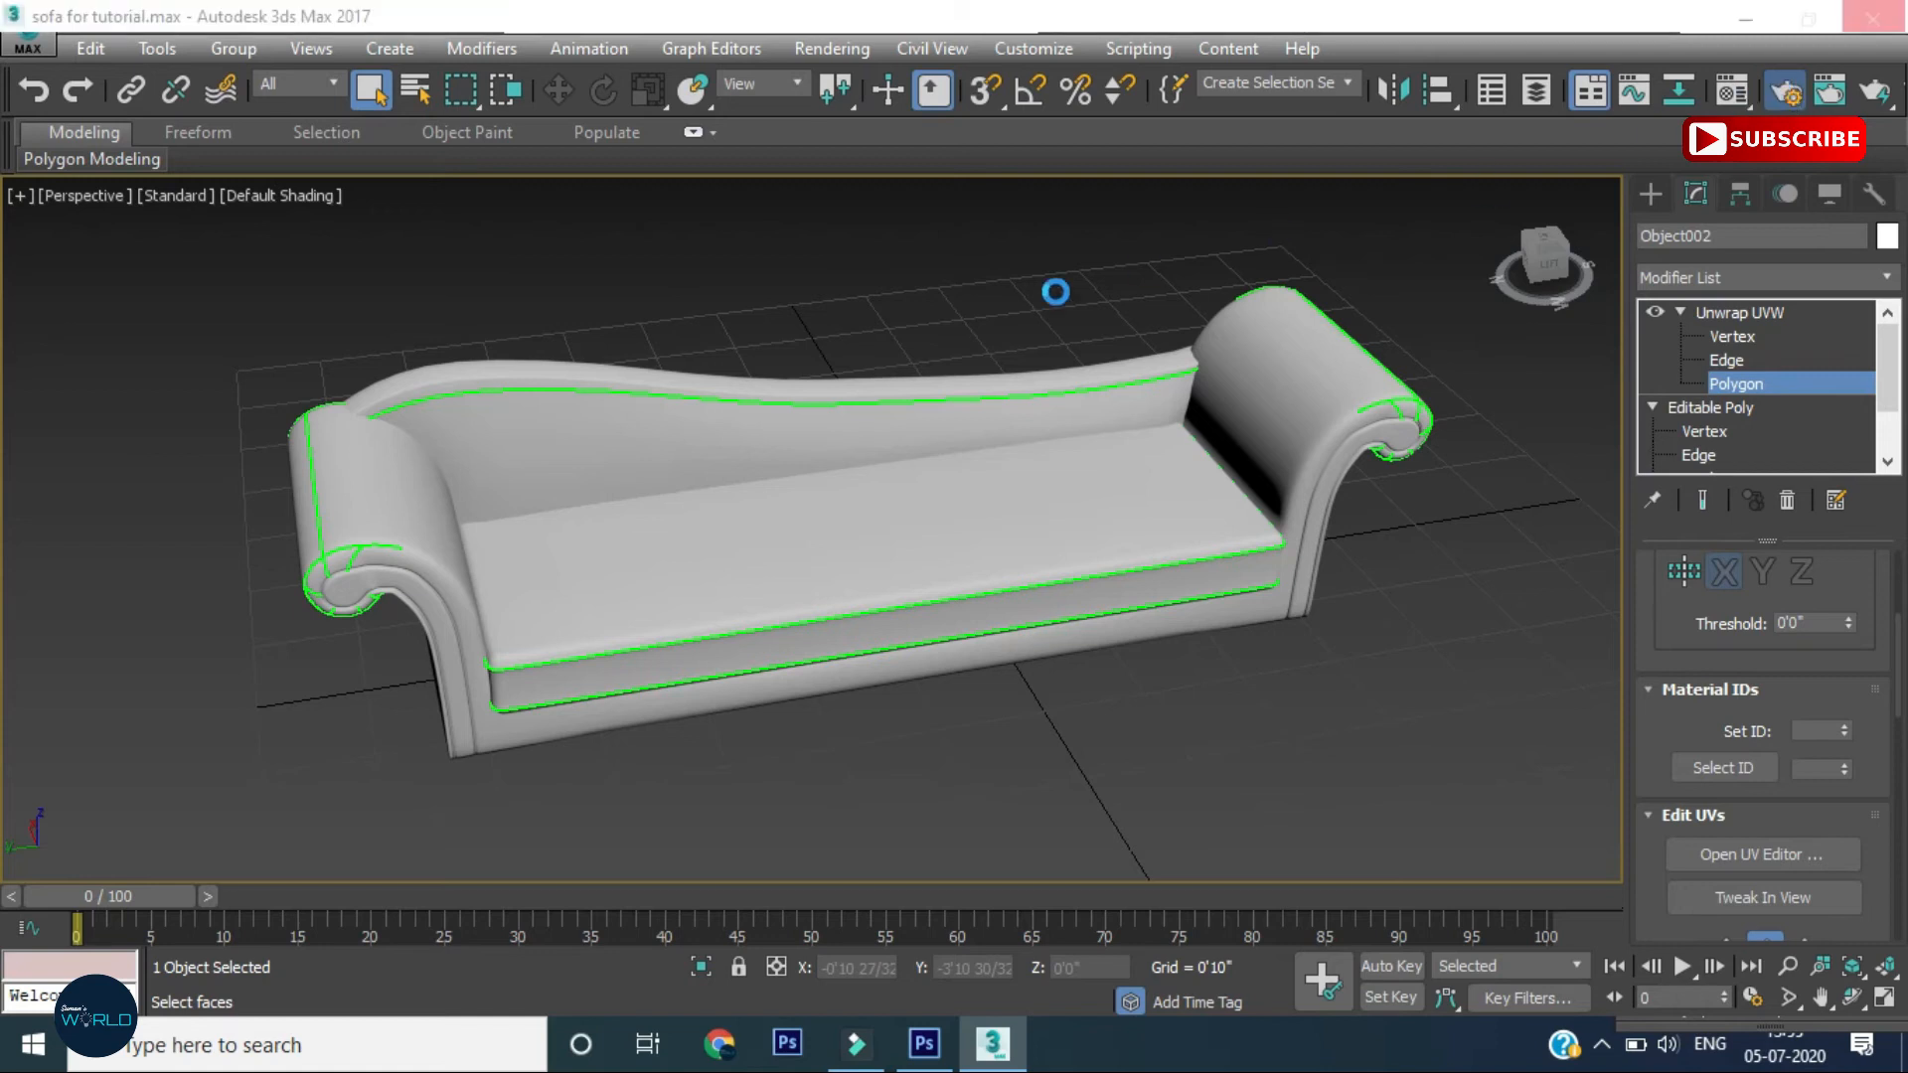
{"action": "scroll", "coordinate": [926, 641], "scroll_direction": "down", "scroll_amount": 3}
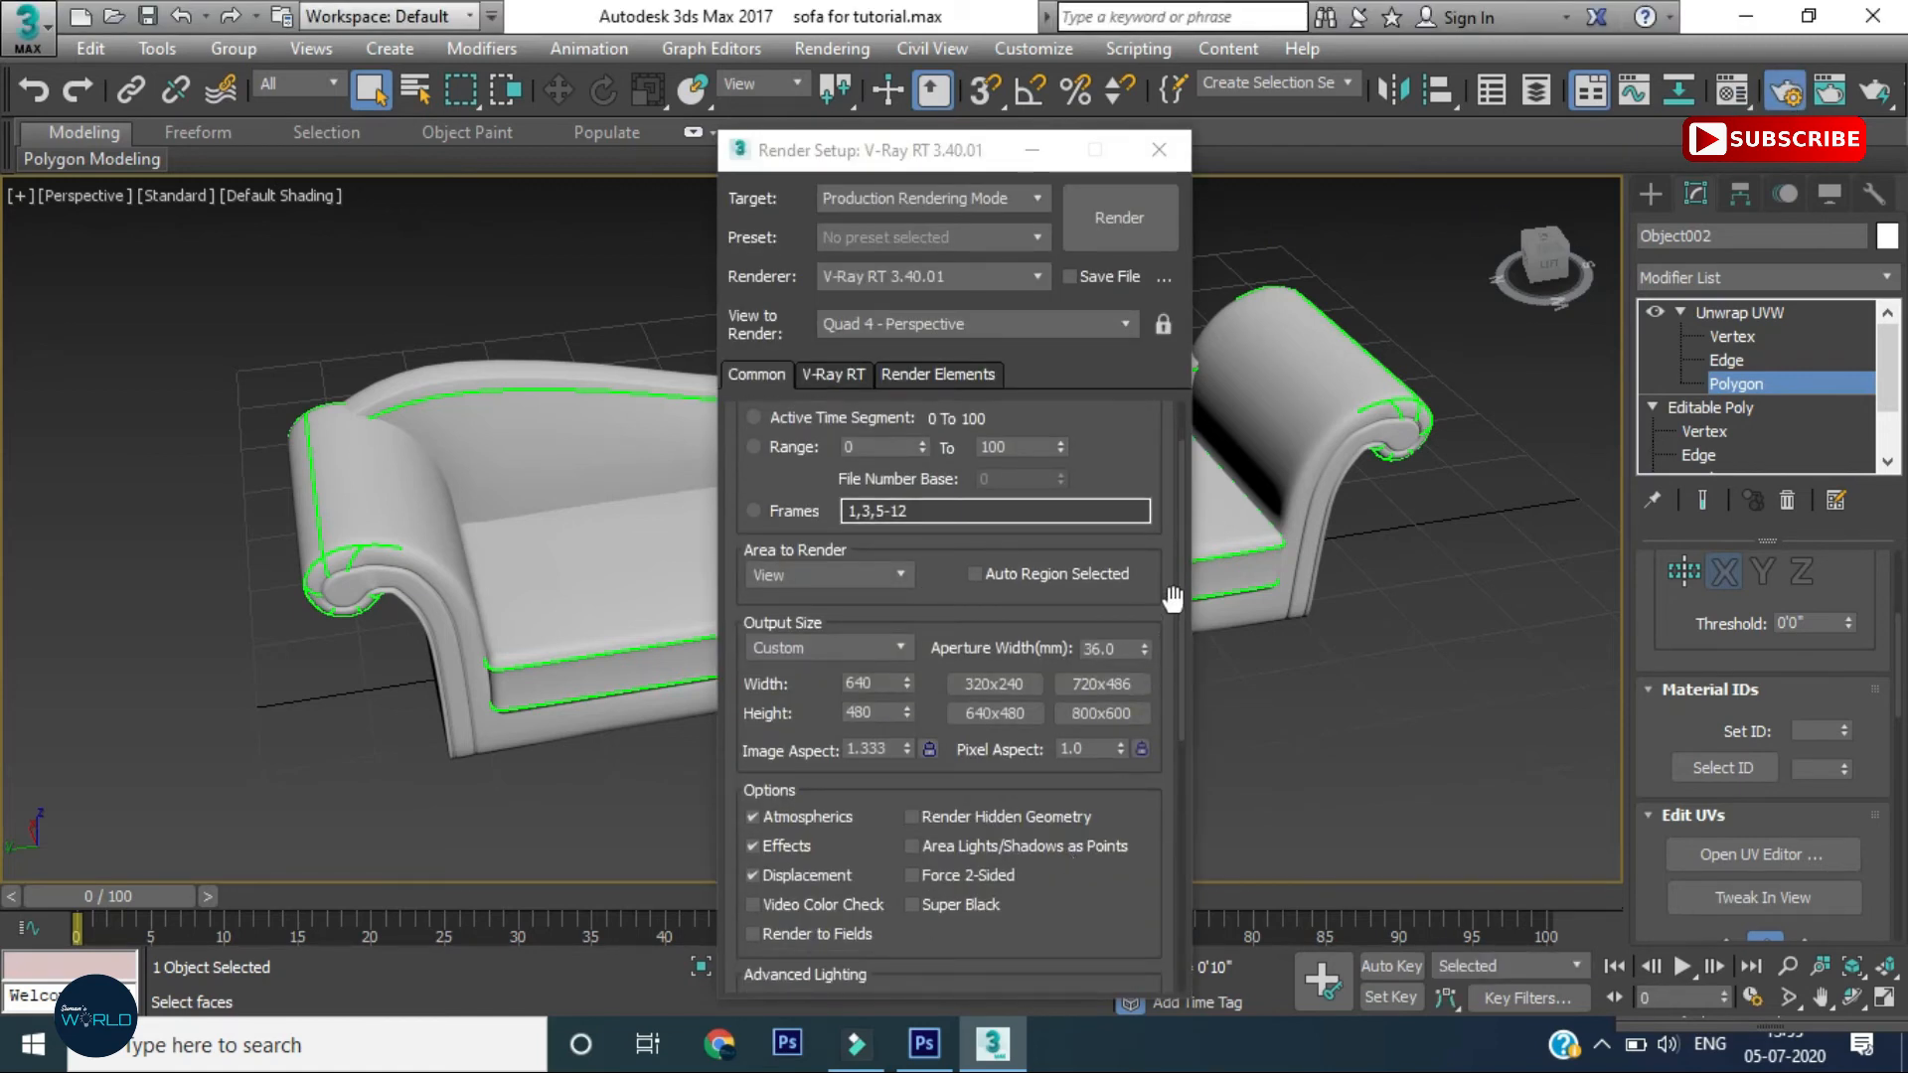
{"action": "left_click_drag", "start_coordinate": [1178, 592], "coordinate": [1177, 881]}
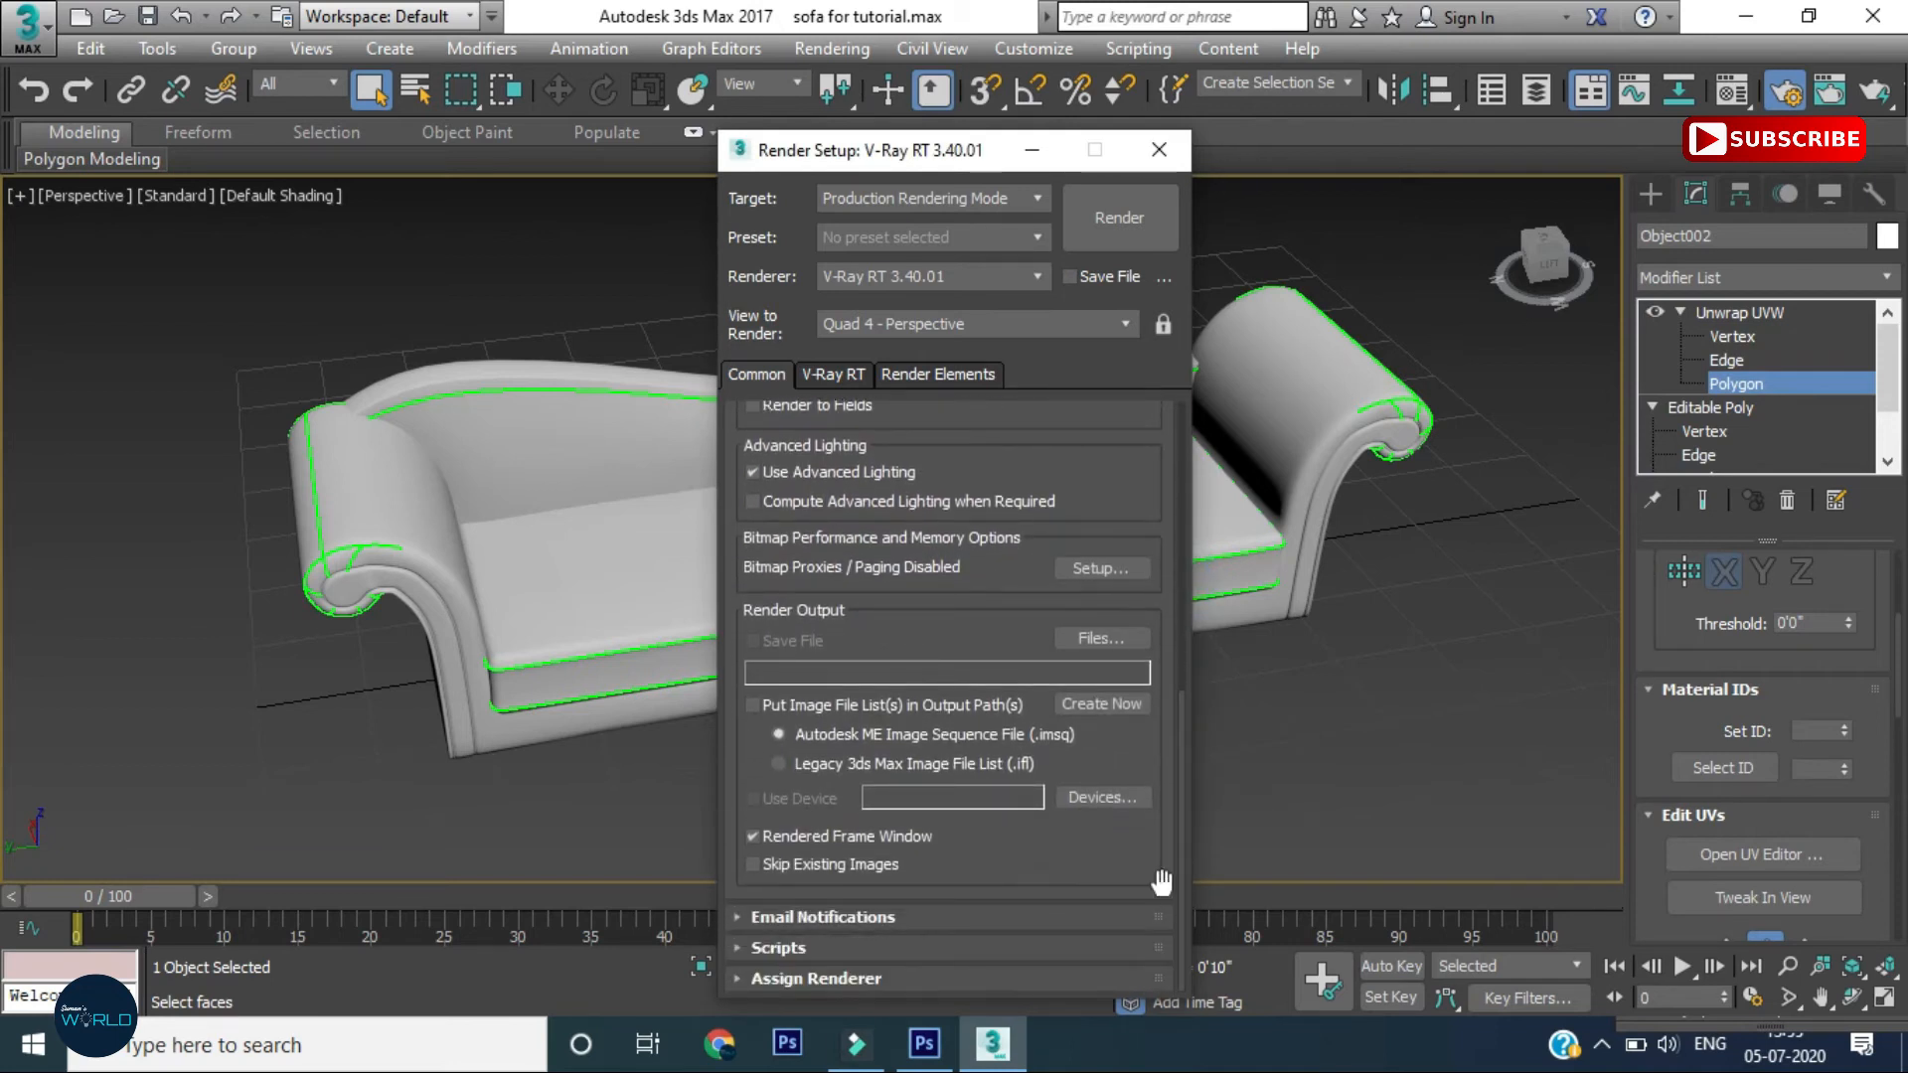
{"action": "left_click", "coordinate": [869, 967]}
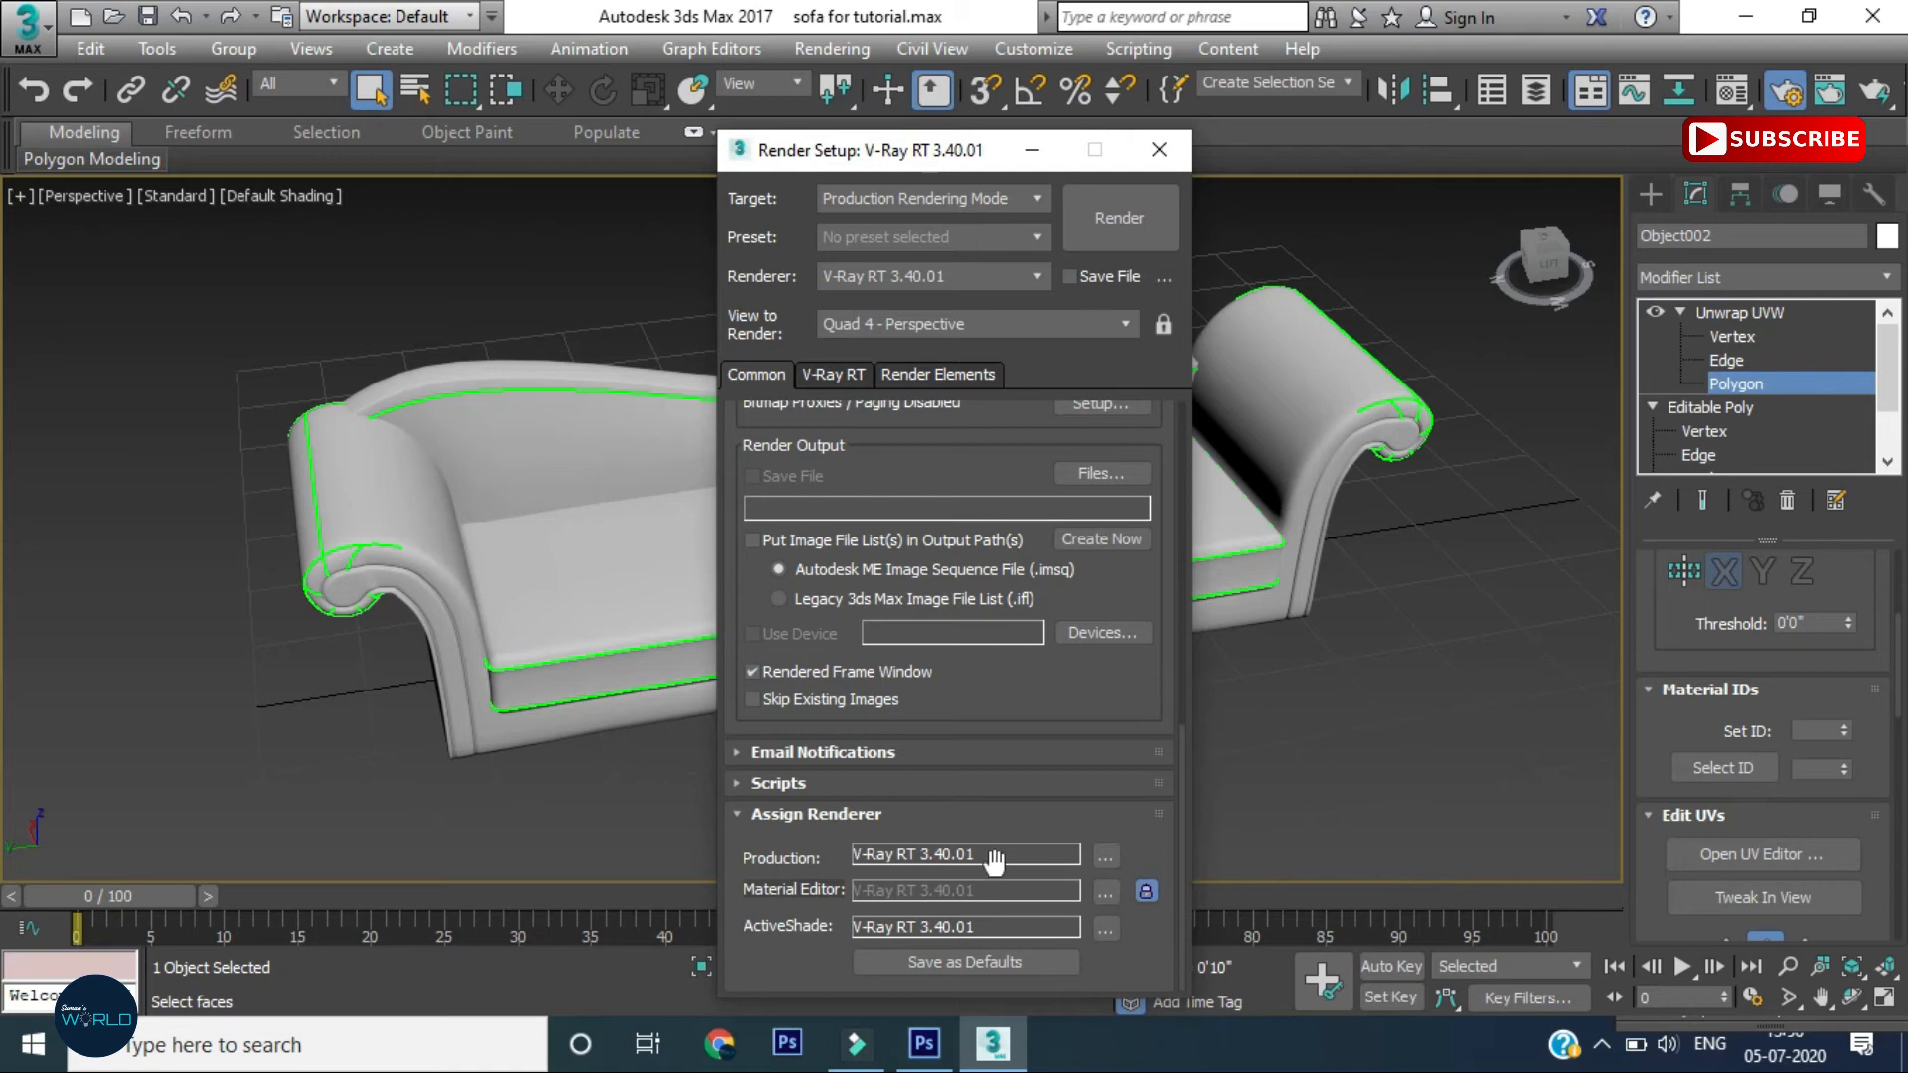
{"action": "left_click", "coordinate": [1106, 856]}
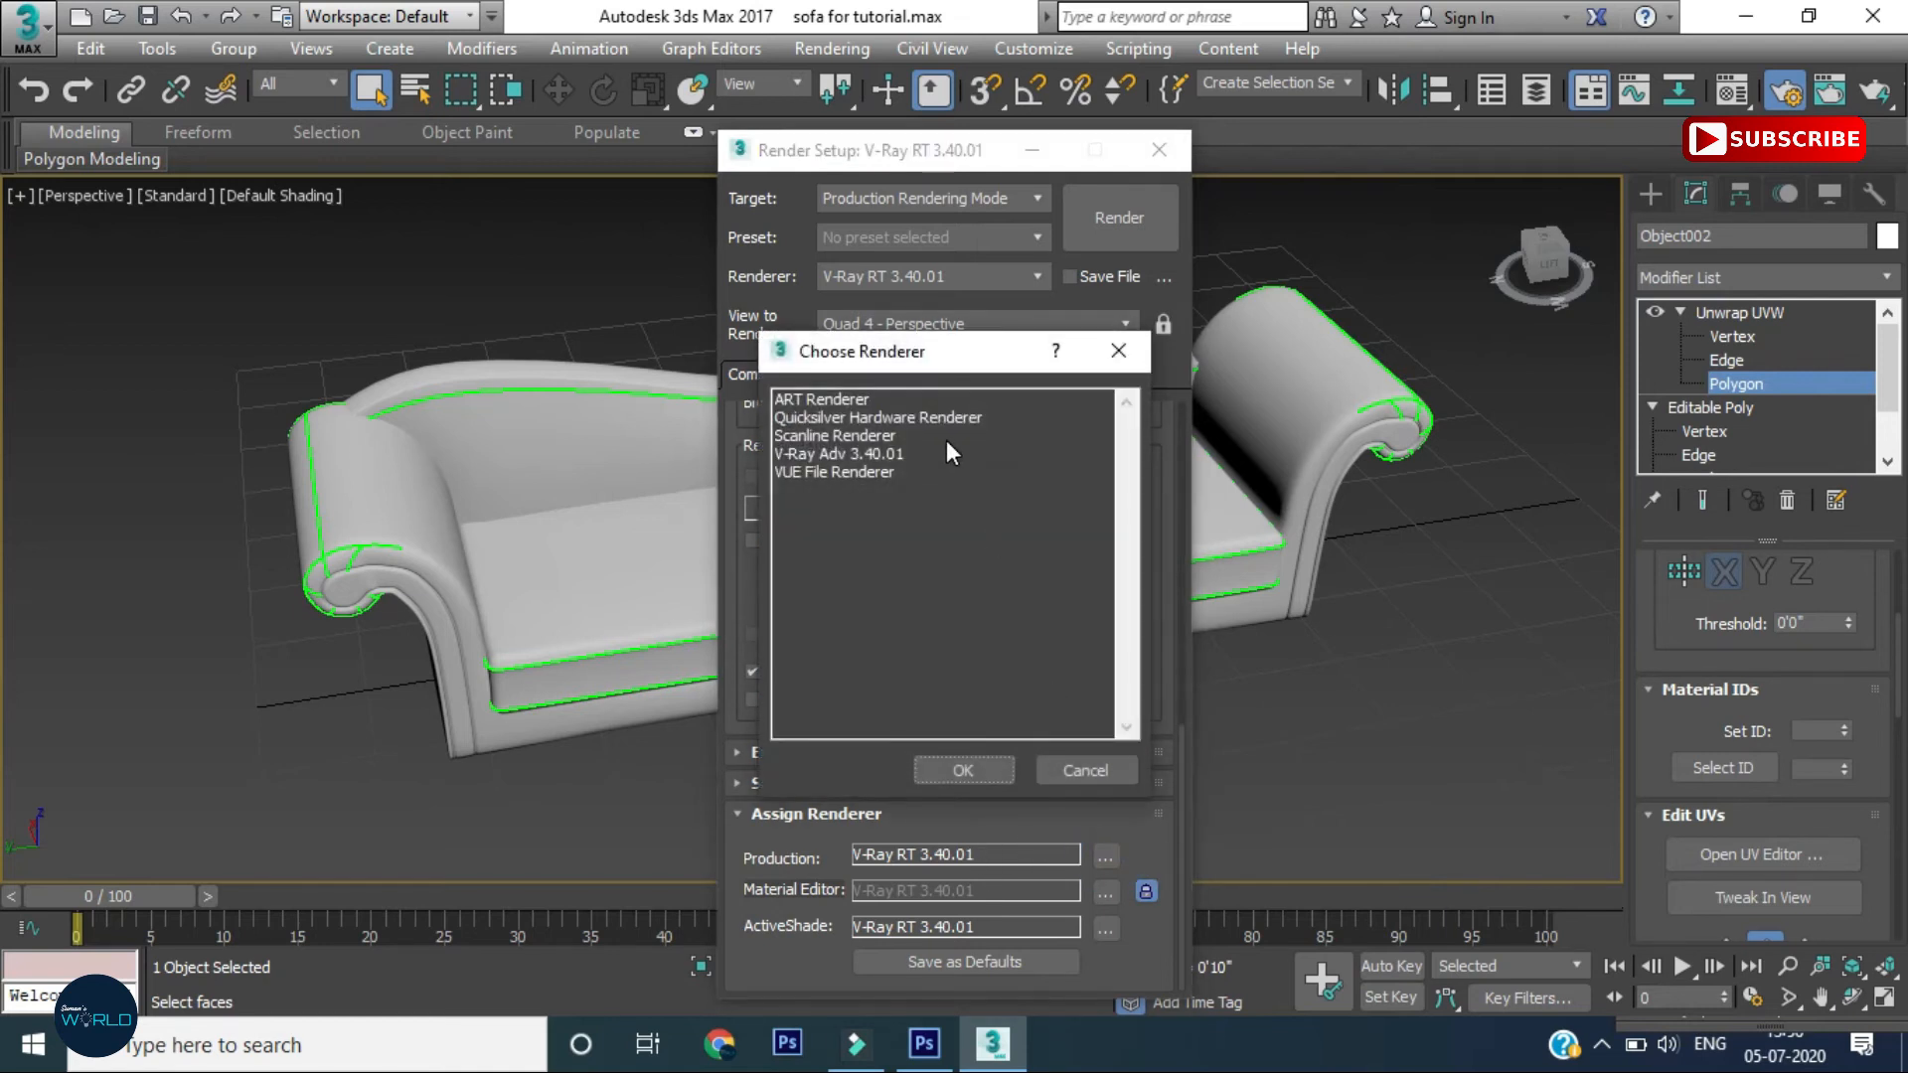
{"action": "left_click", "coordinate": [1114, 349]}
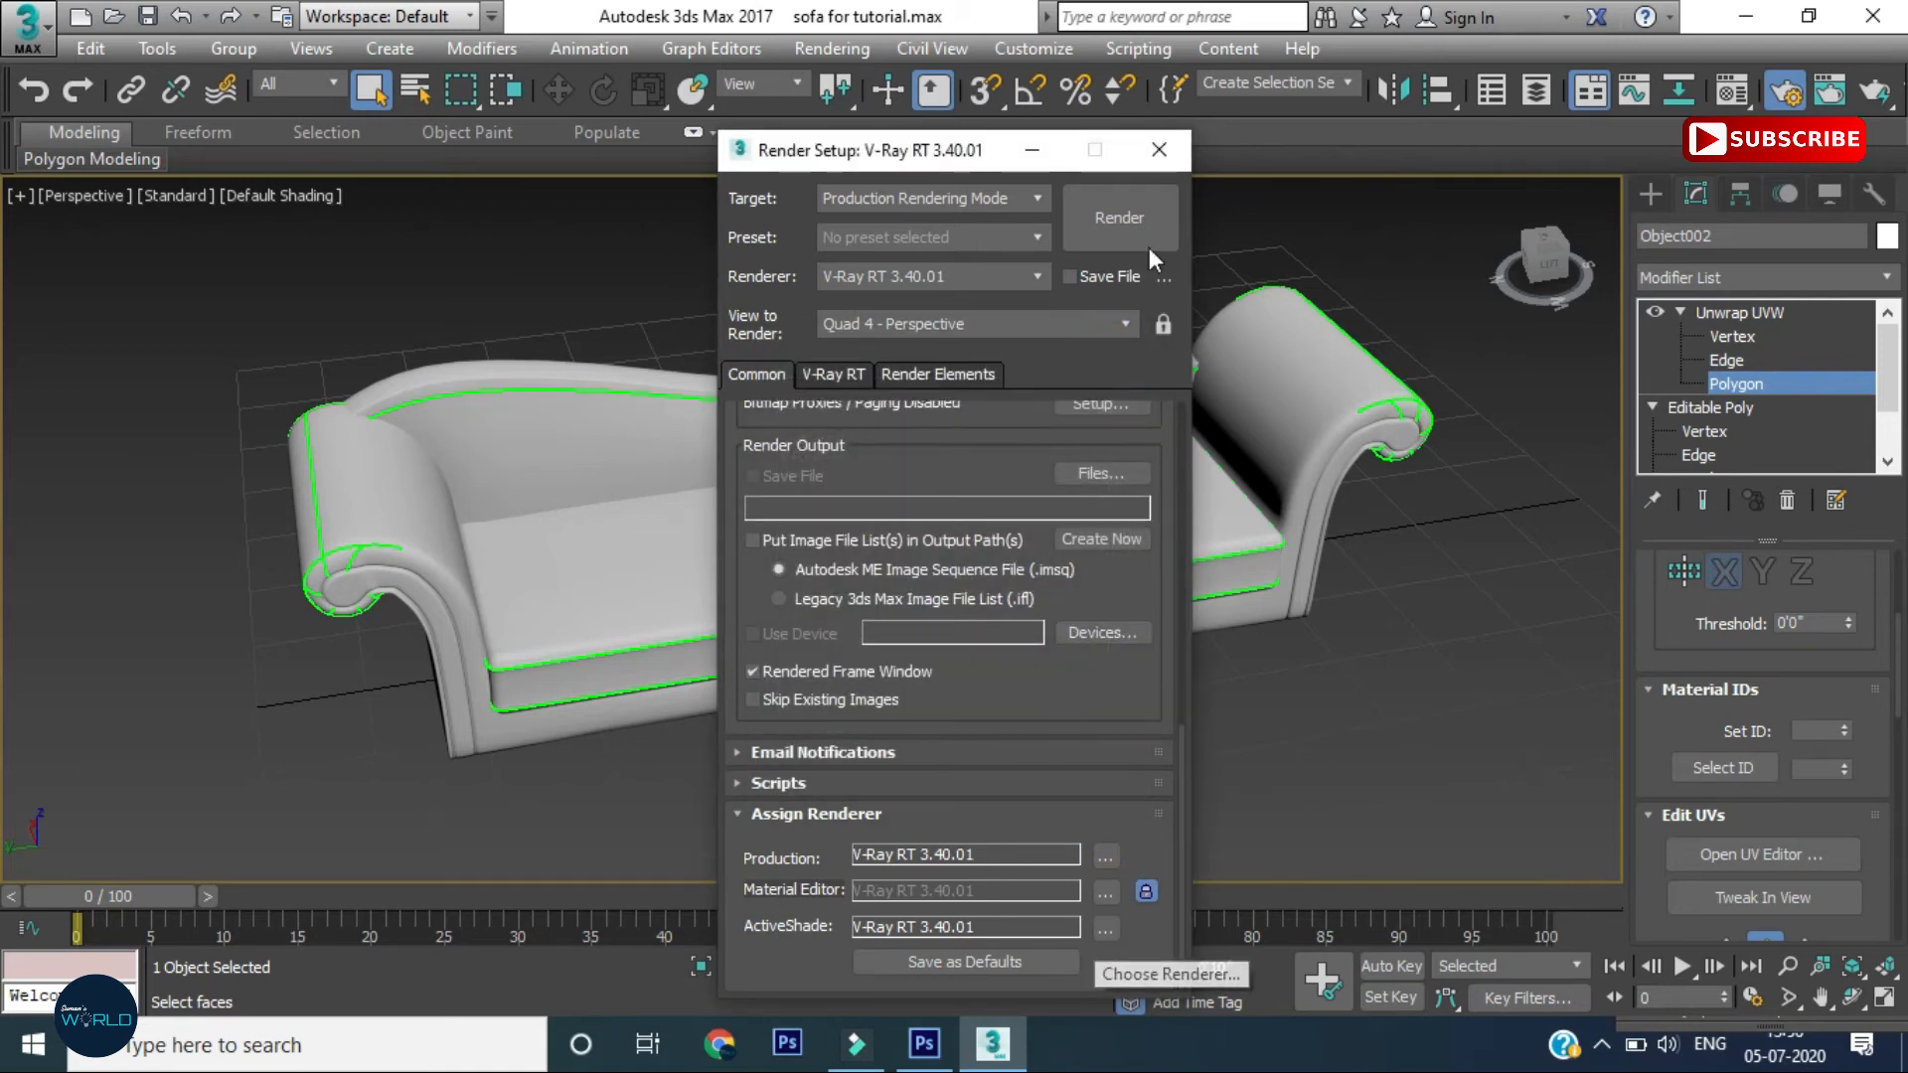
{"action": "left_click", "coordinate": [1177, 149]}
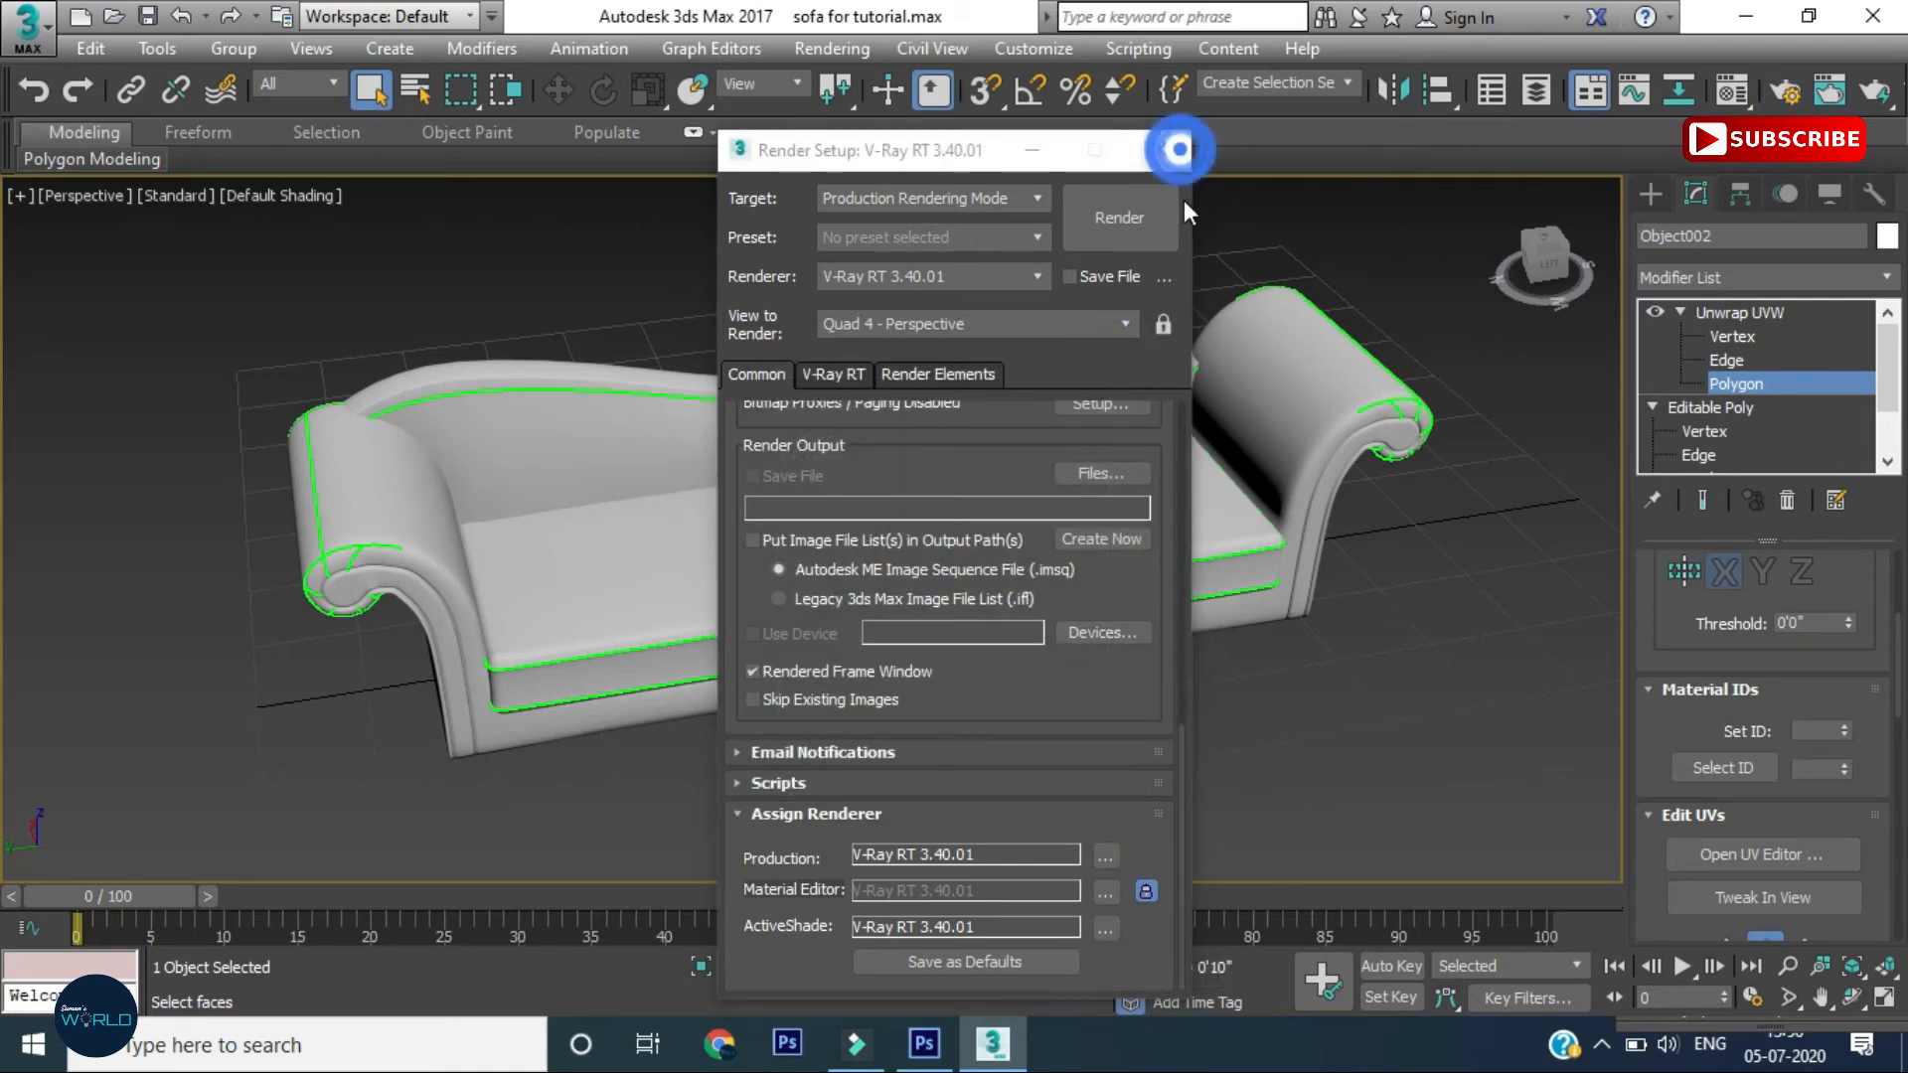
{"action": "left_click", "coordinate": [1164, 149]}
Change the 02 - Default material's type to VRayMtl
{"action": "left_click", "coordinate": [1731, 91]}
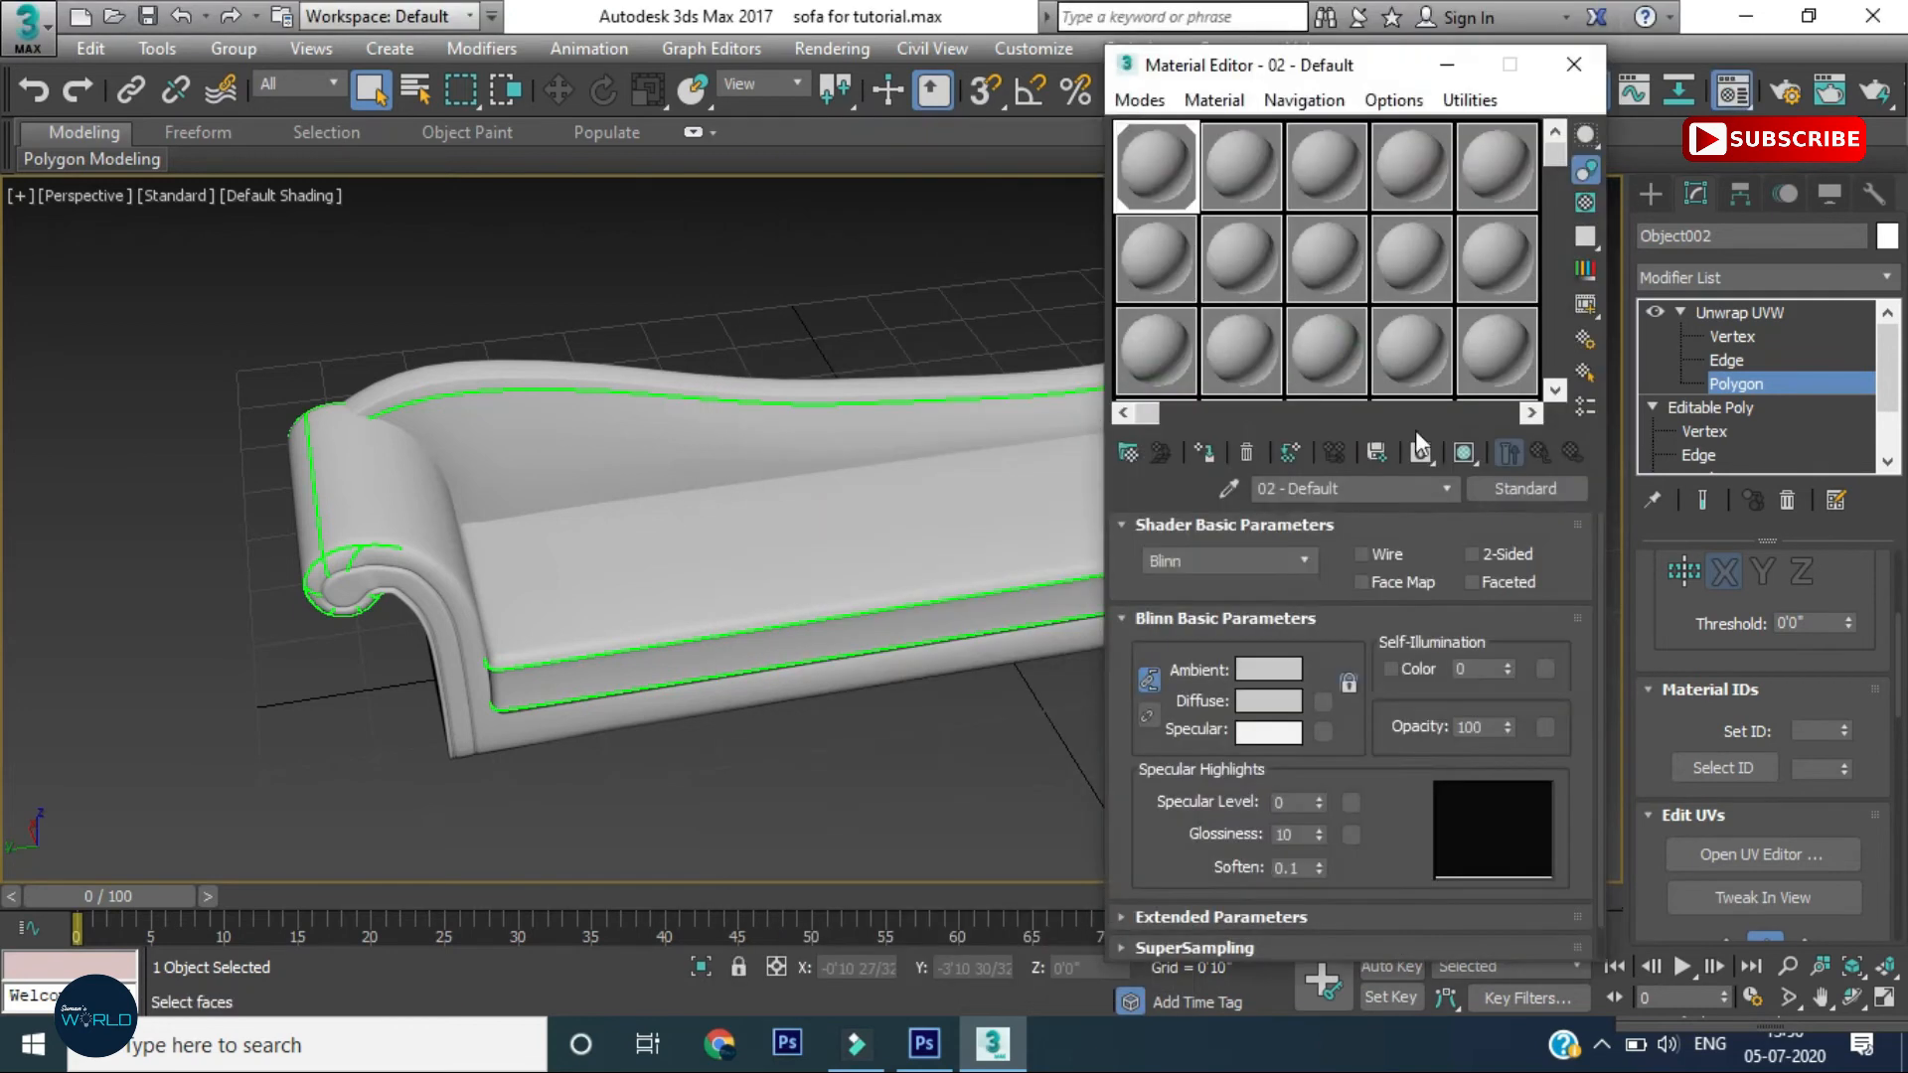
{"action": "left_click", "coordinate": [1554, 487]}
{"action": "left_click", "coordinate": [732, 723]}
{"action": "left_click", "coordinate": [1072, 930]}
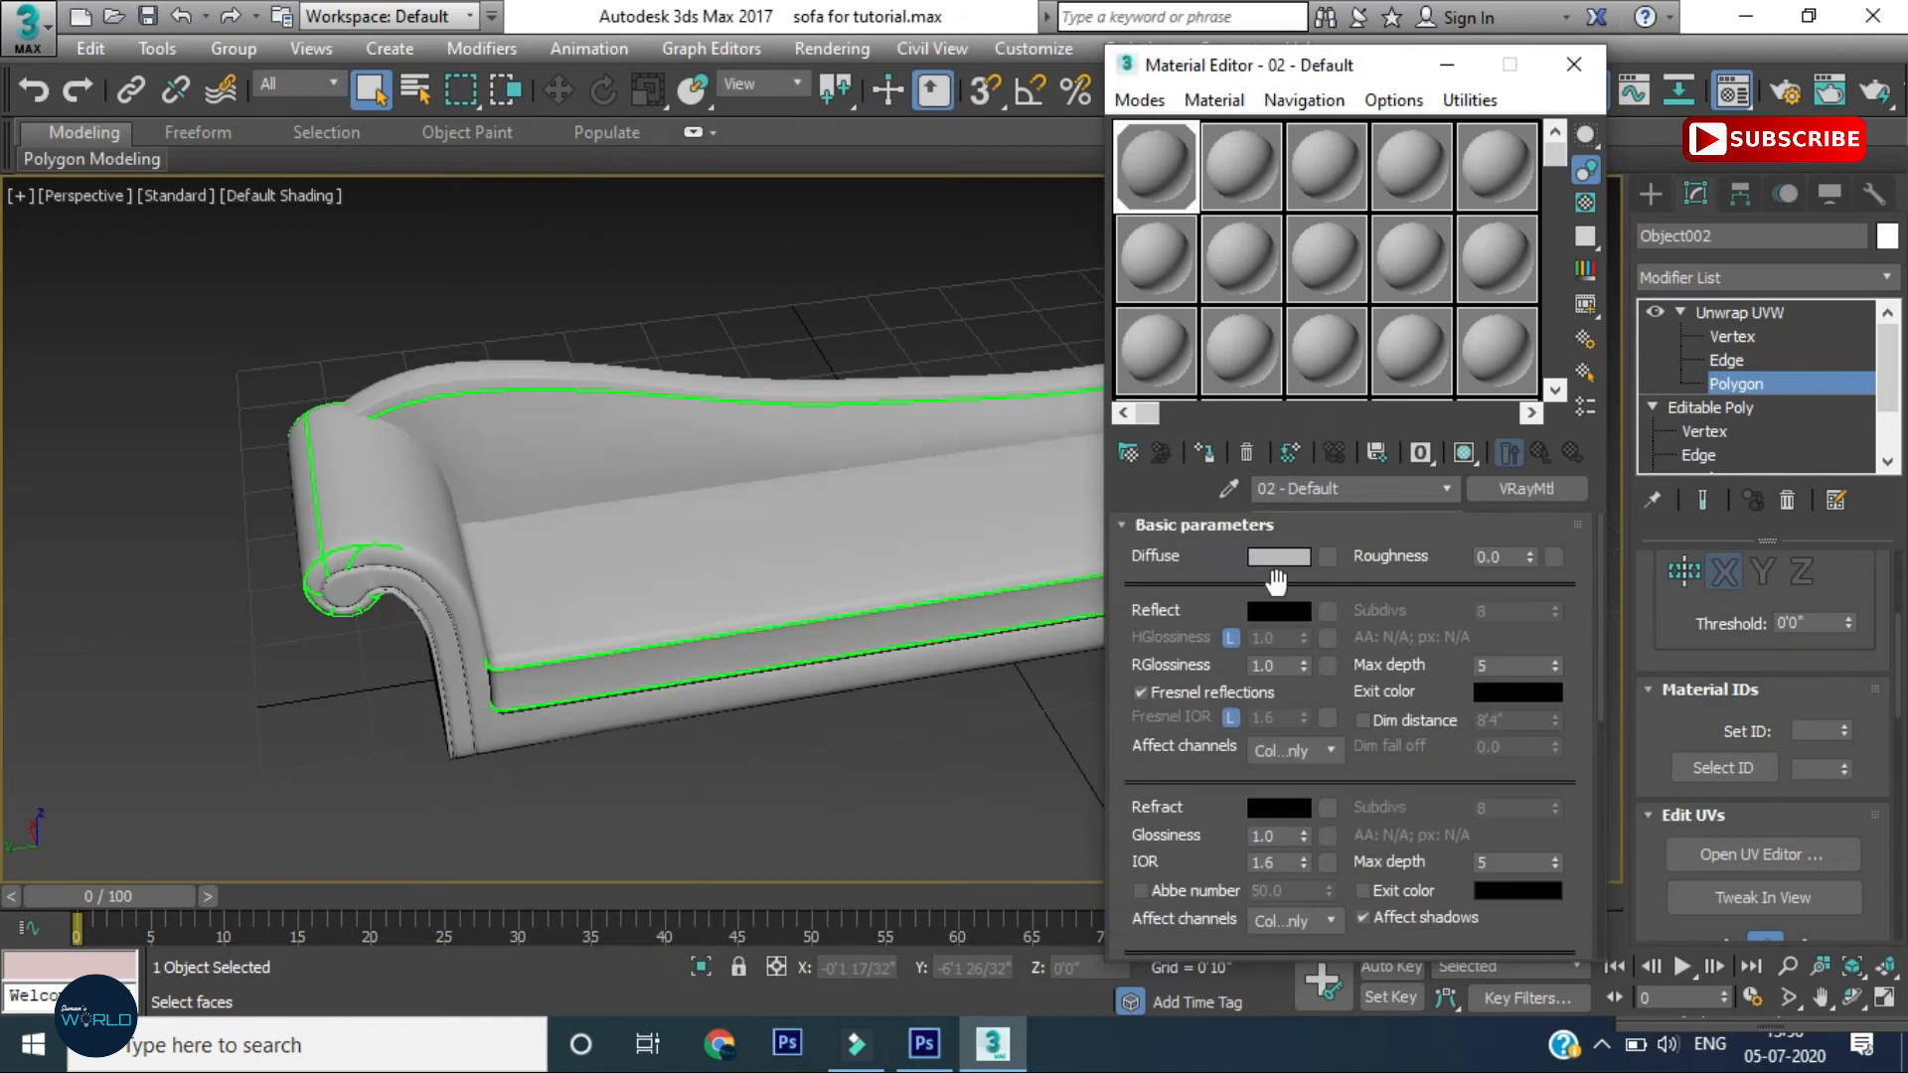
Load texture for sofa.jpg as the material's diffuse bitmap, assign the material to the sofa and show the texture in the viewport
{"action": "left_click", "coordinate": [1328, 557]}
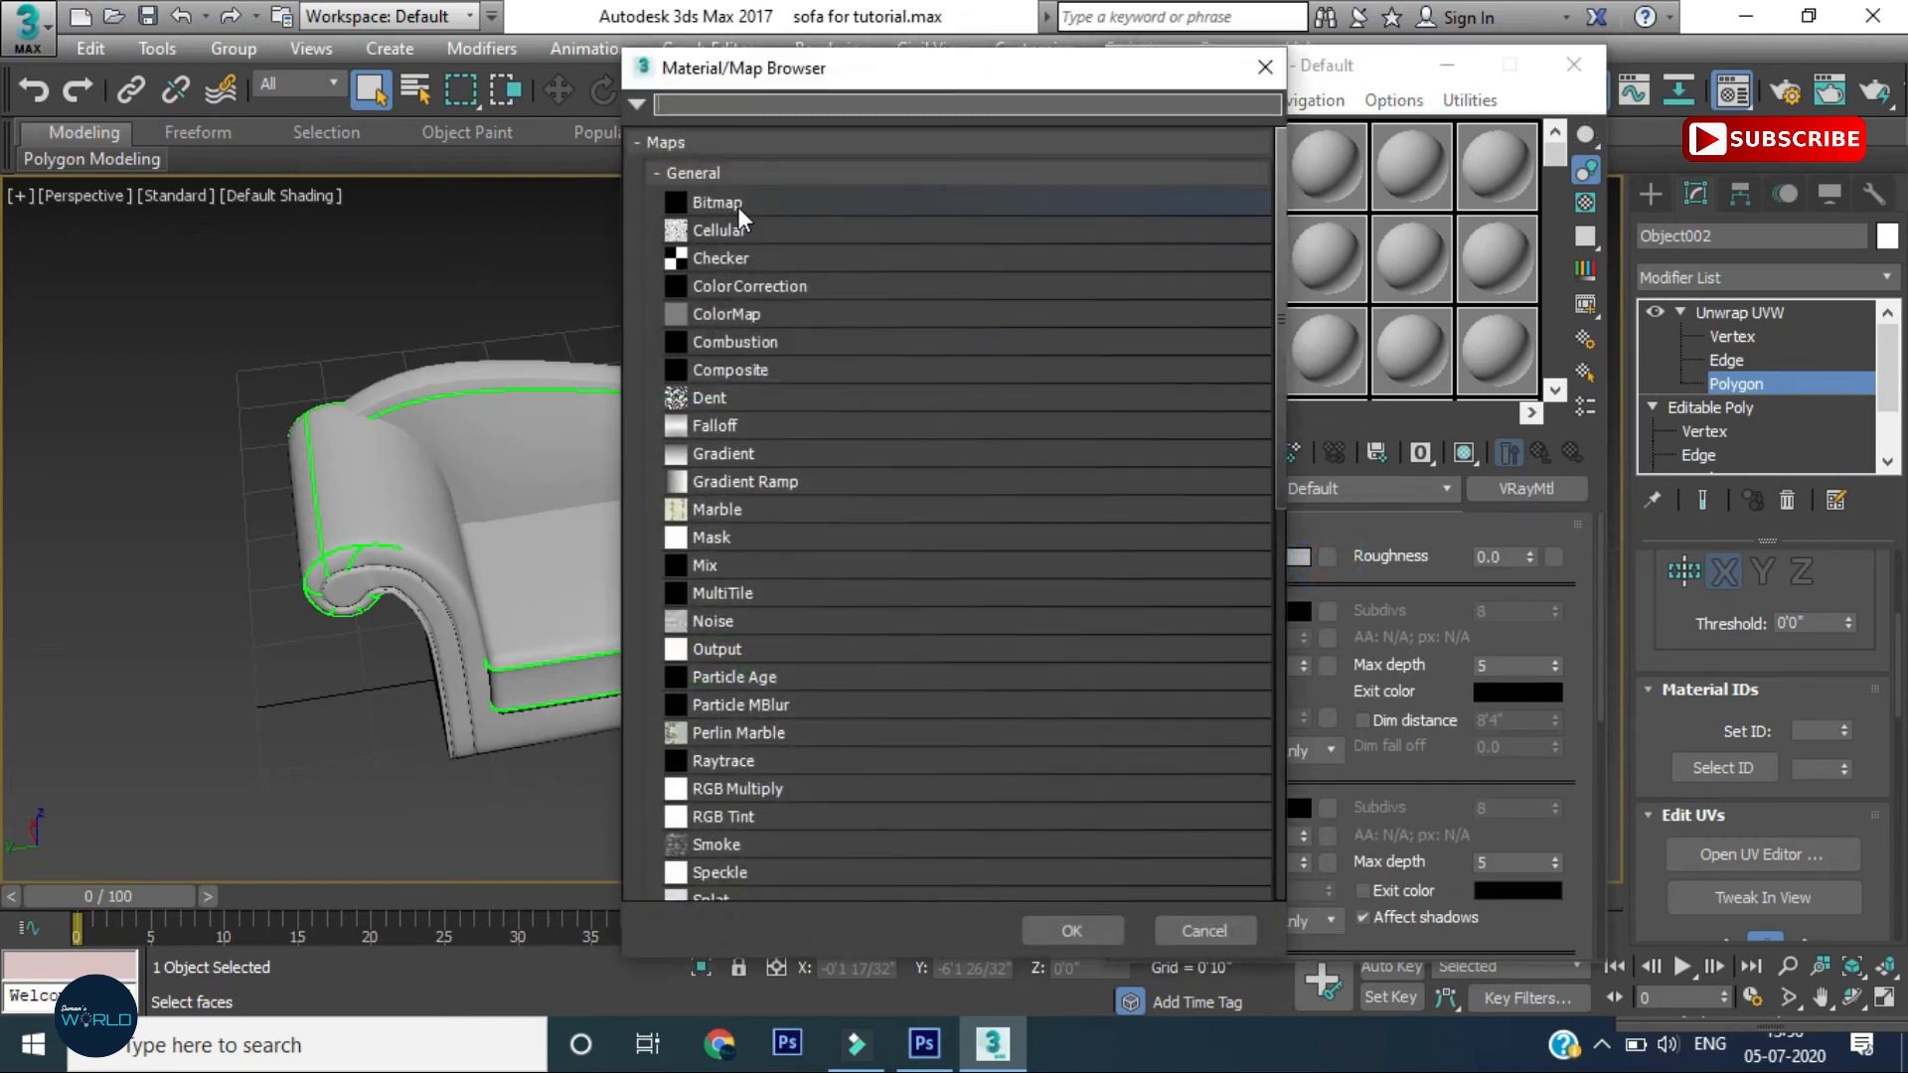
{"action": "double_click", "coordinate": [735, 203]}
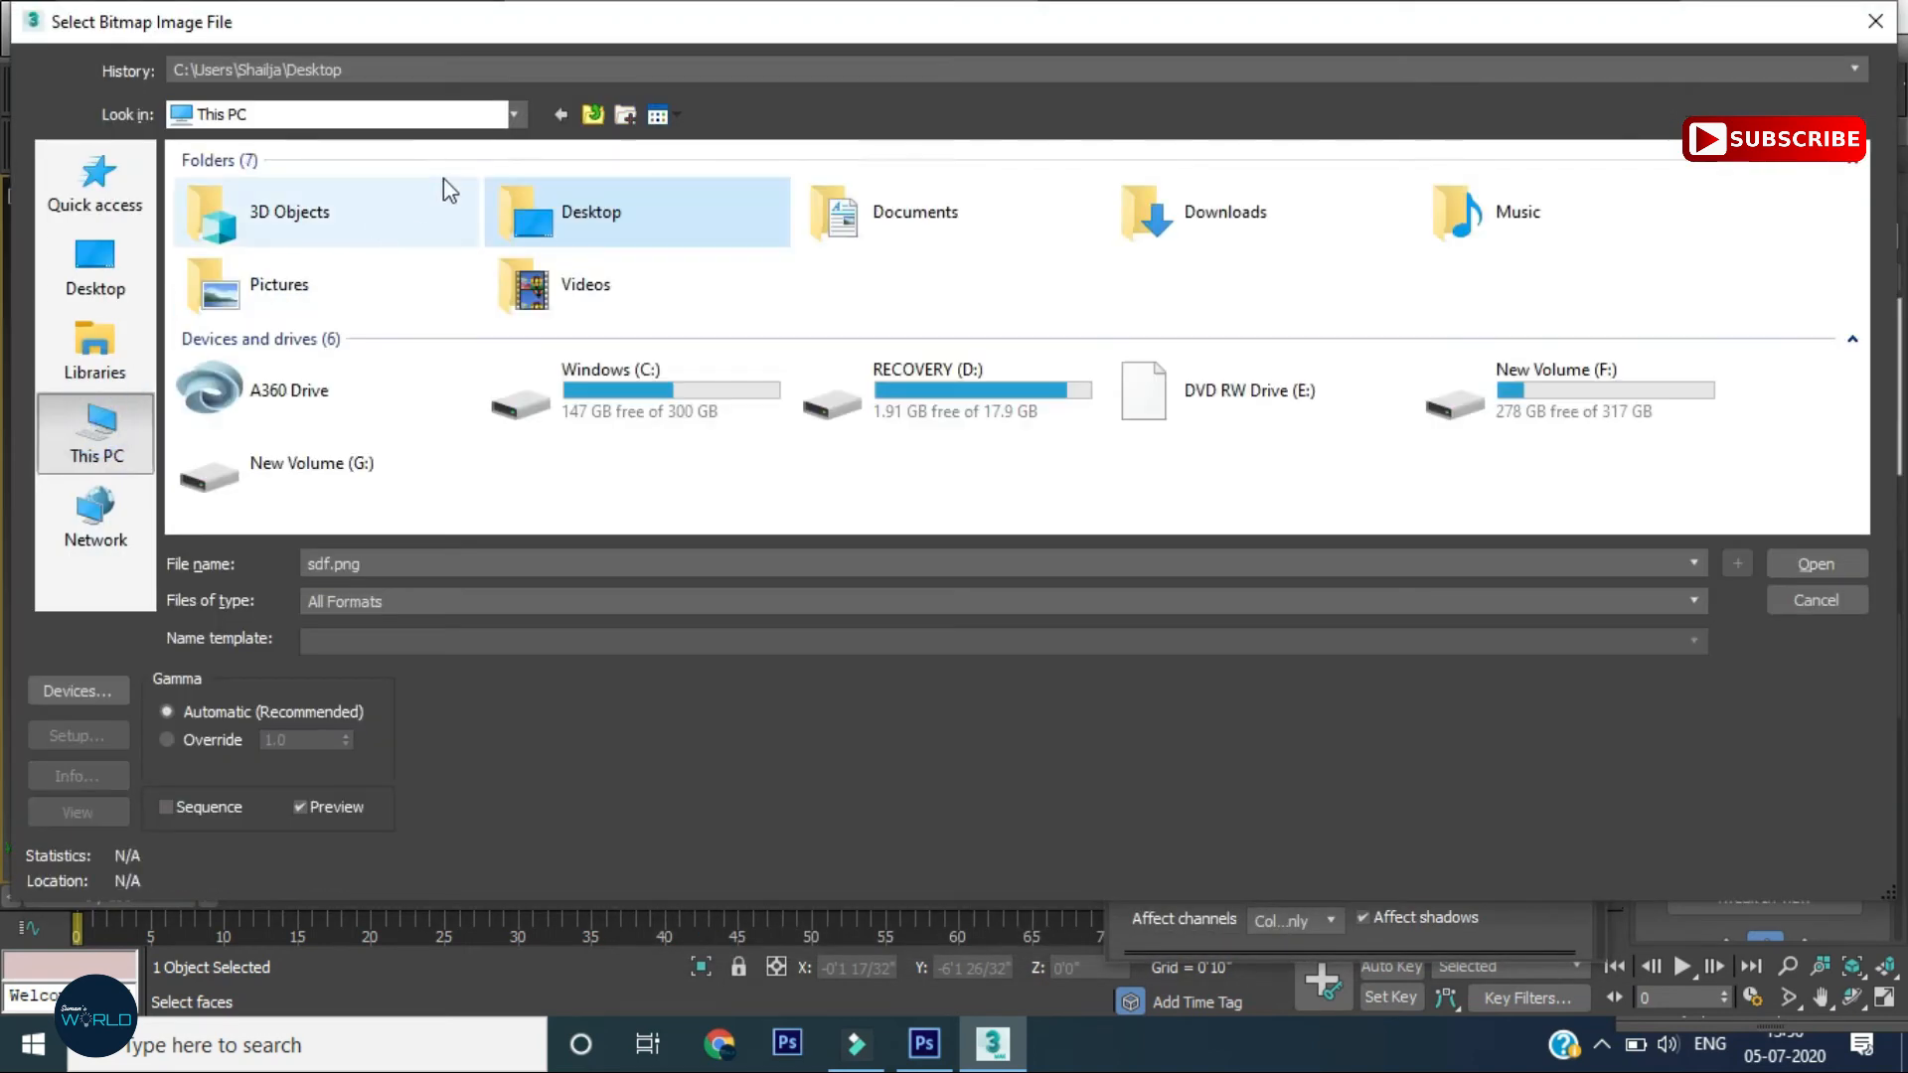
{"action": "left_click", "coordinate": [1549, 407]}
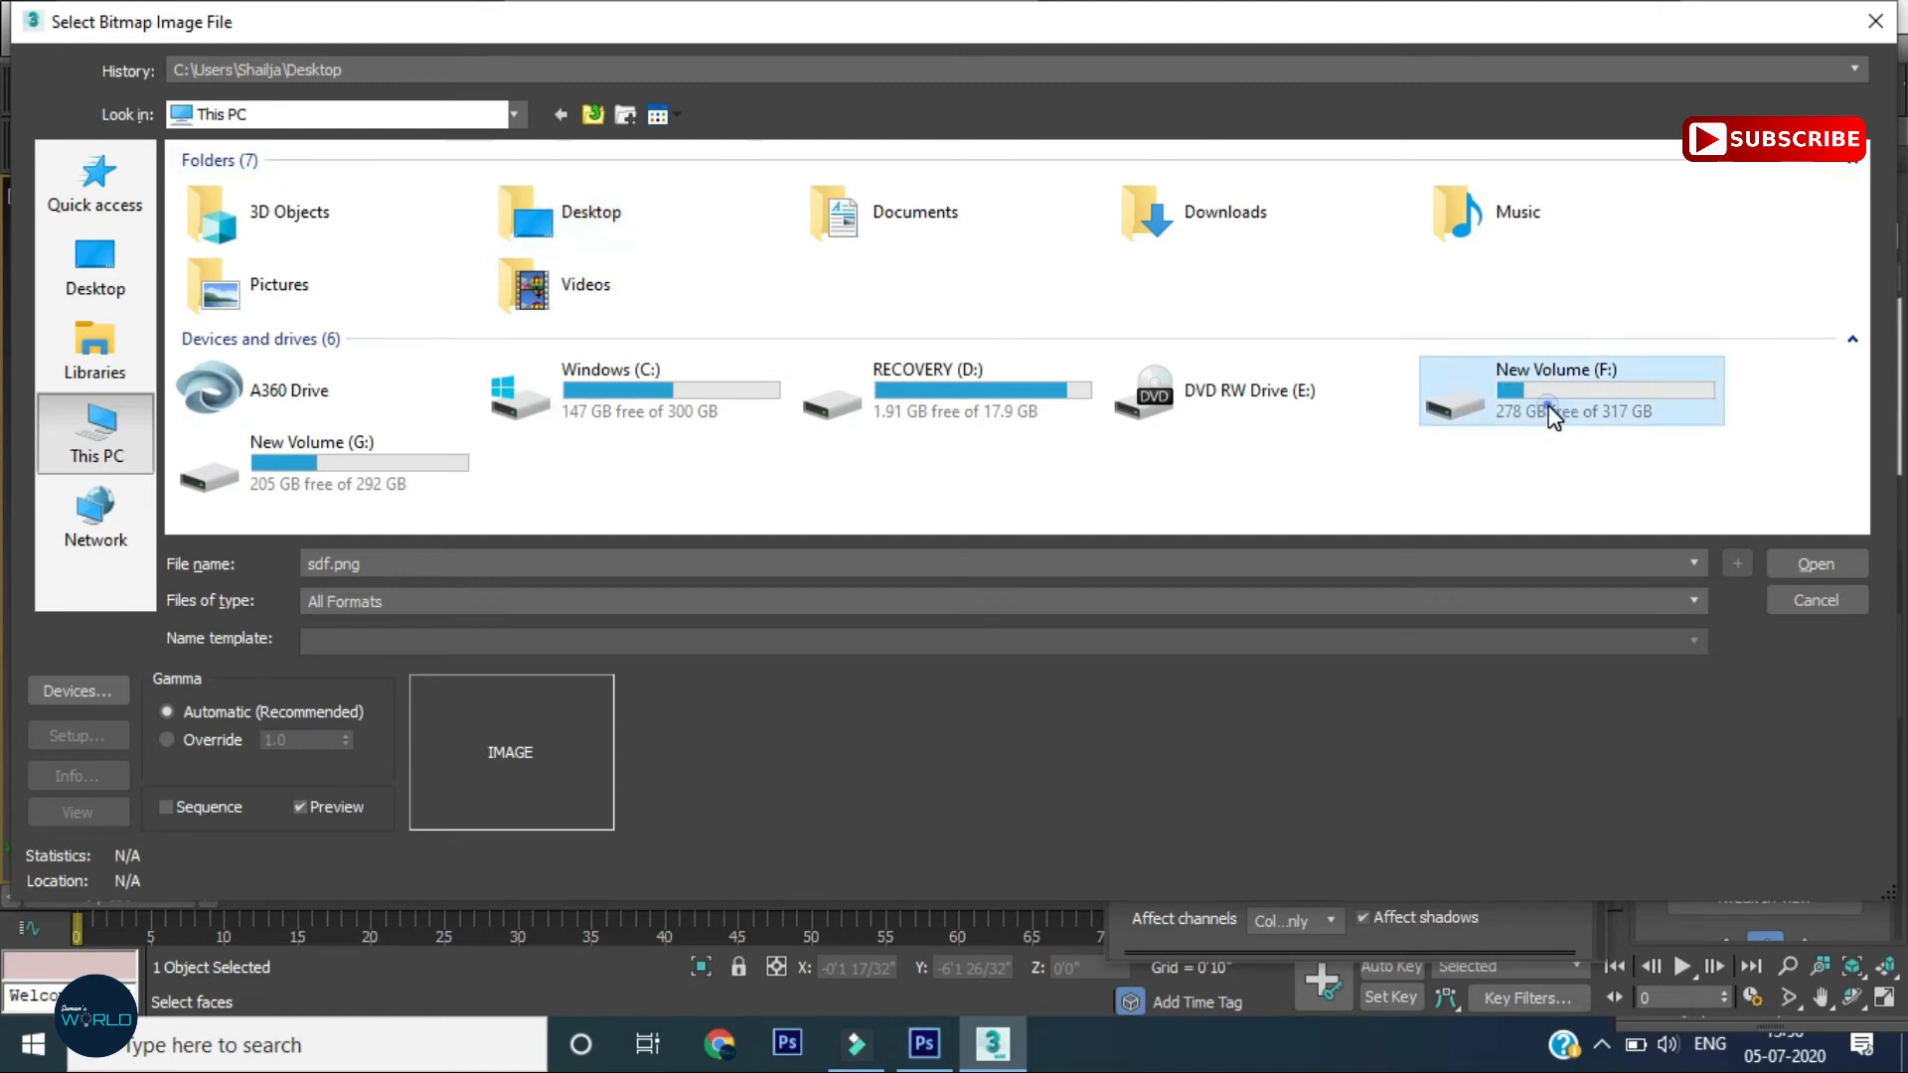
{"action": "double_click", "coordinate": [1549, 407]}
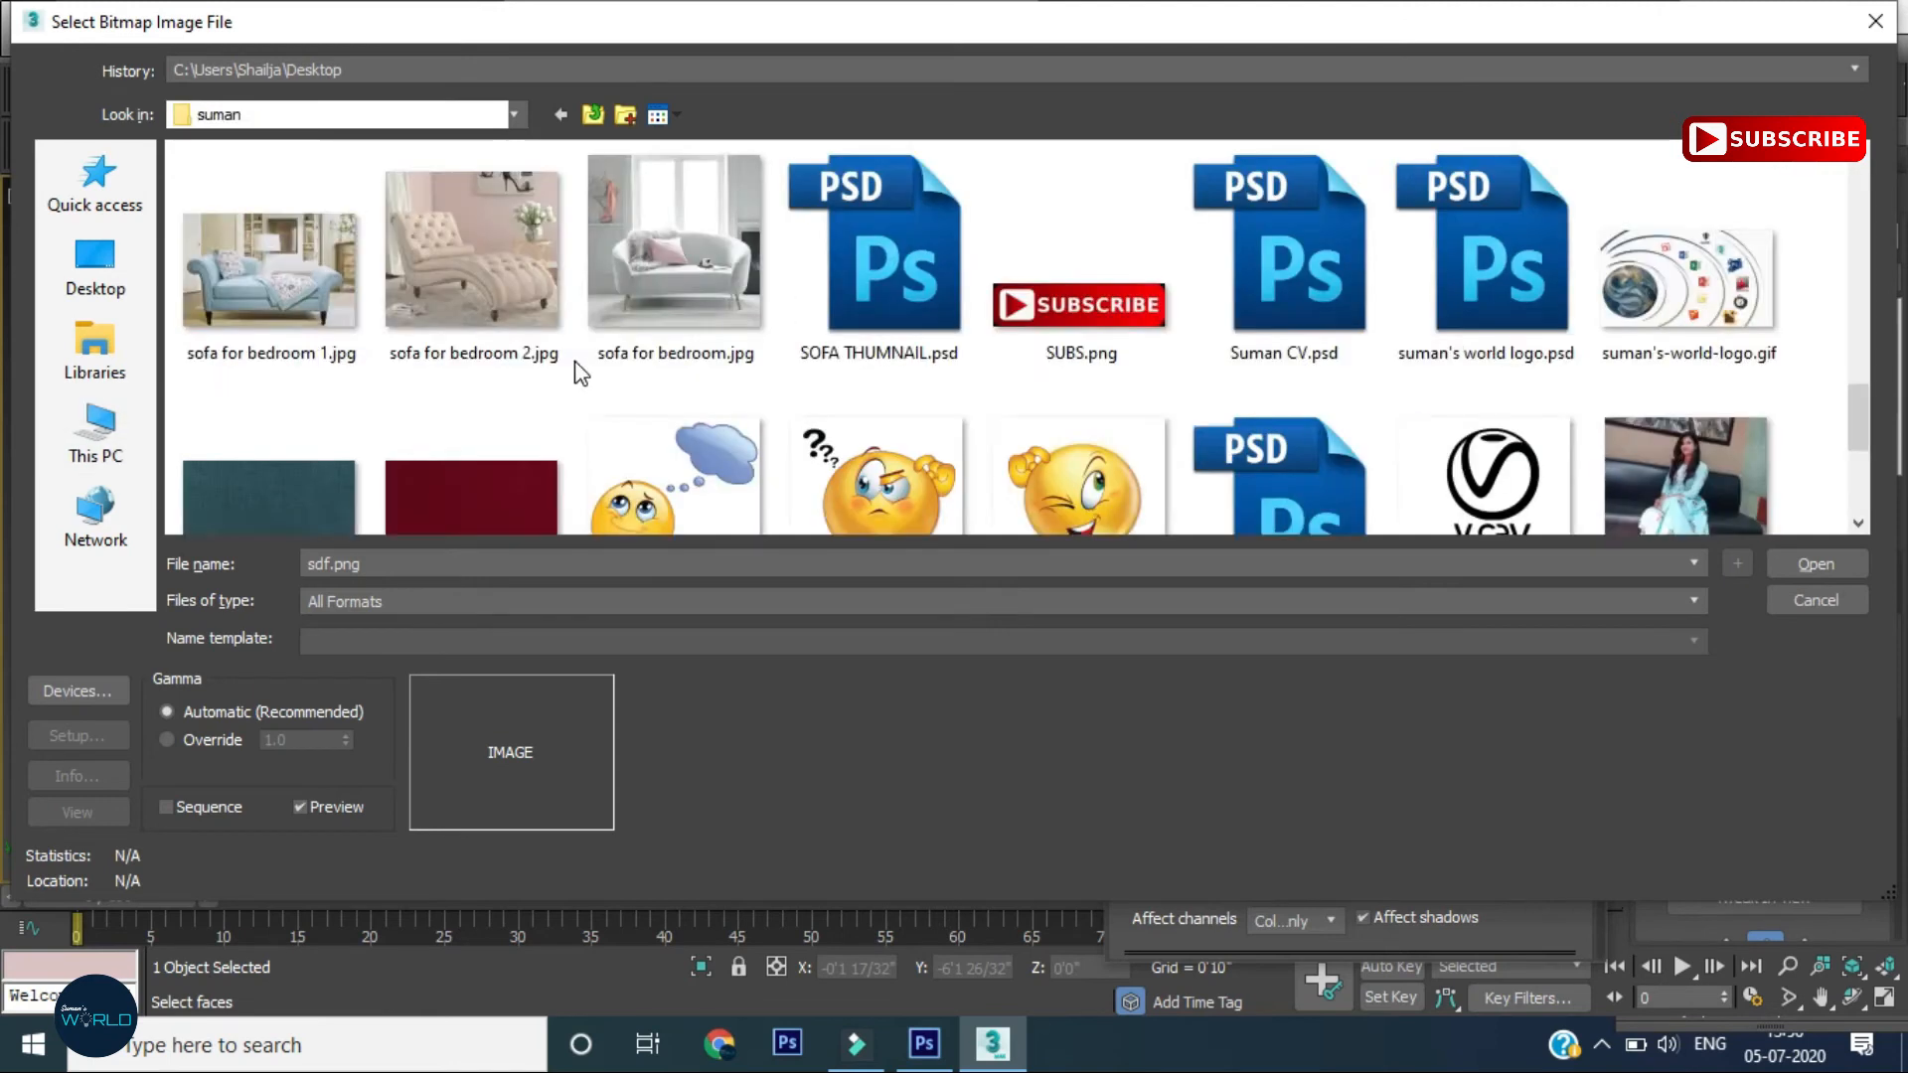
{"action": "scroll", "coordinate": [574, 362], "scroll_direction": "down", "scroll_amount": 1}
{"action": "left_click", "coordinate": [324, 301]}
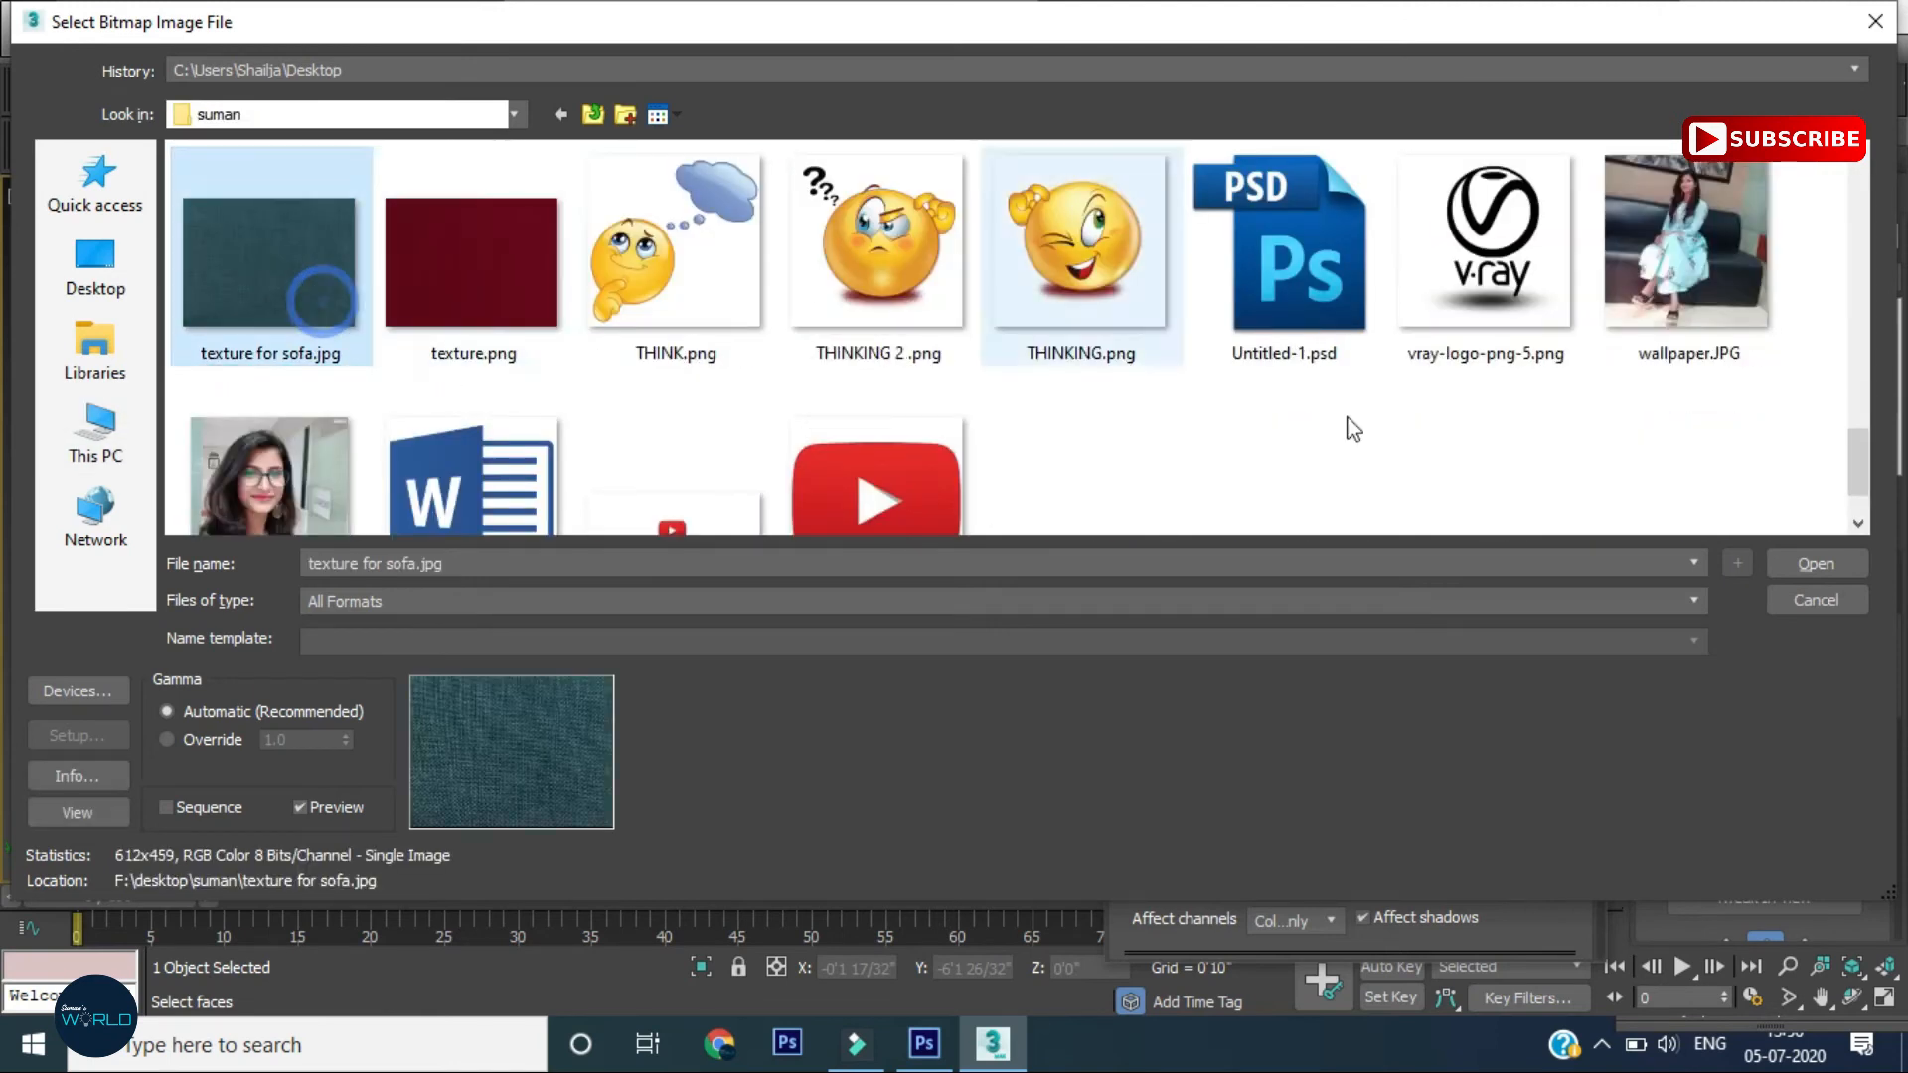
{"action": "left_click", "coordinate": [1811, 564]}
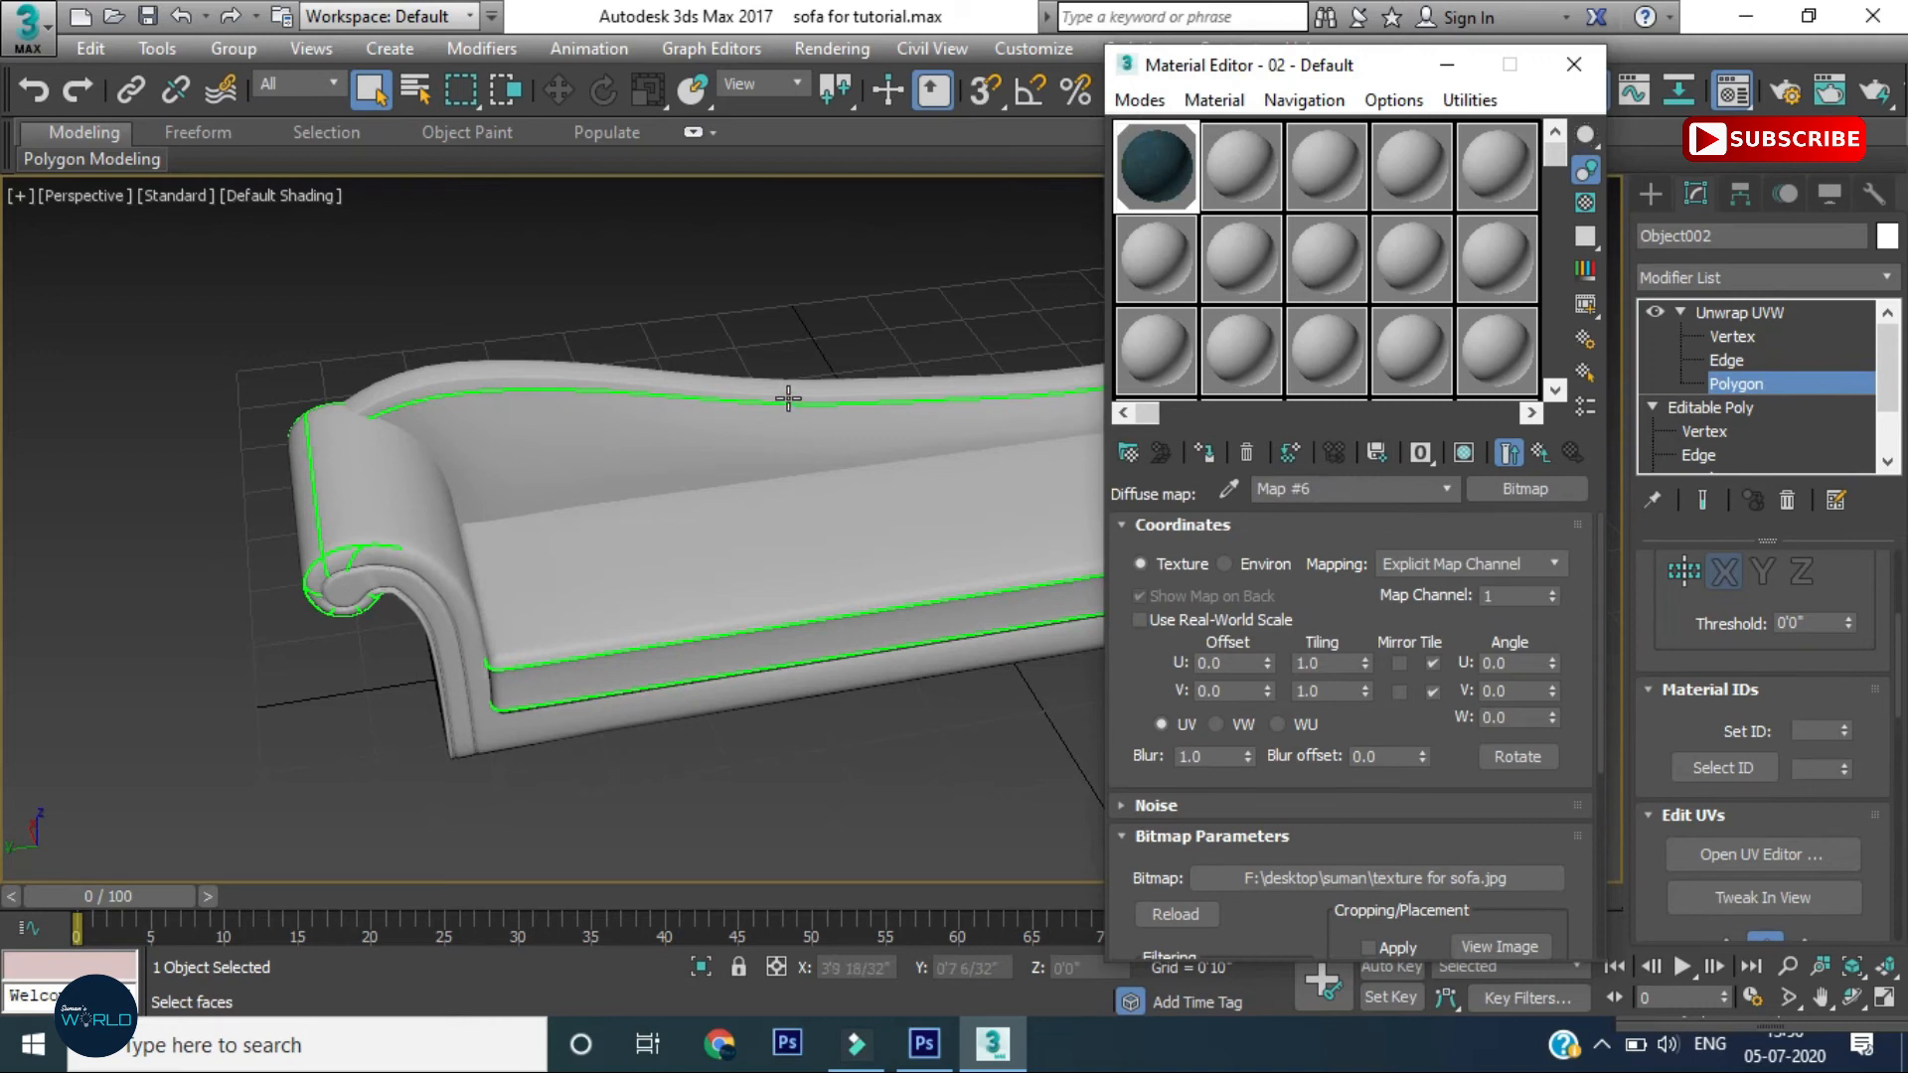
{"action": "left_click", "coordinate": [1214, 449]}
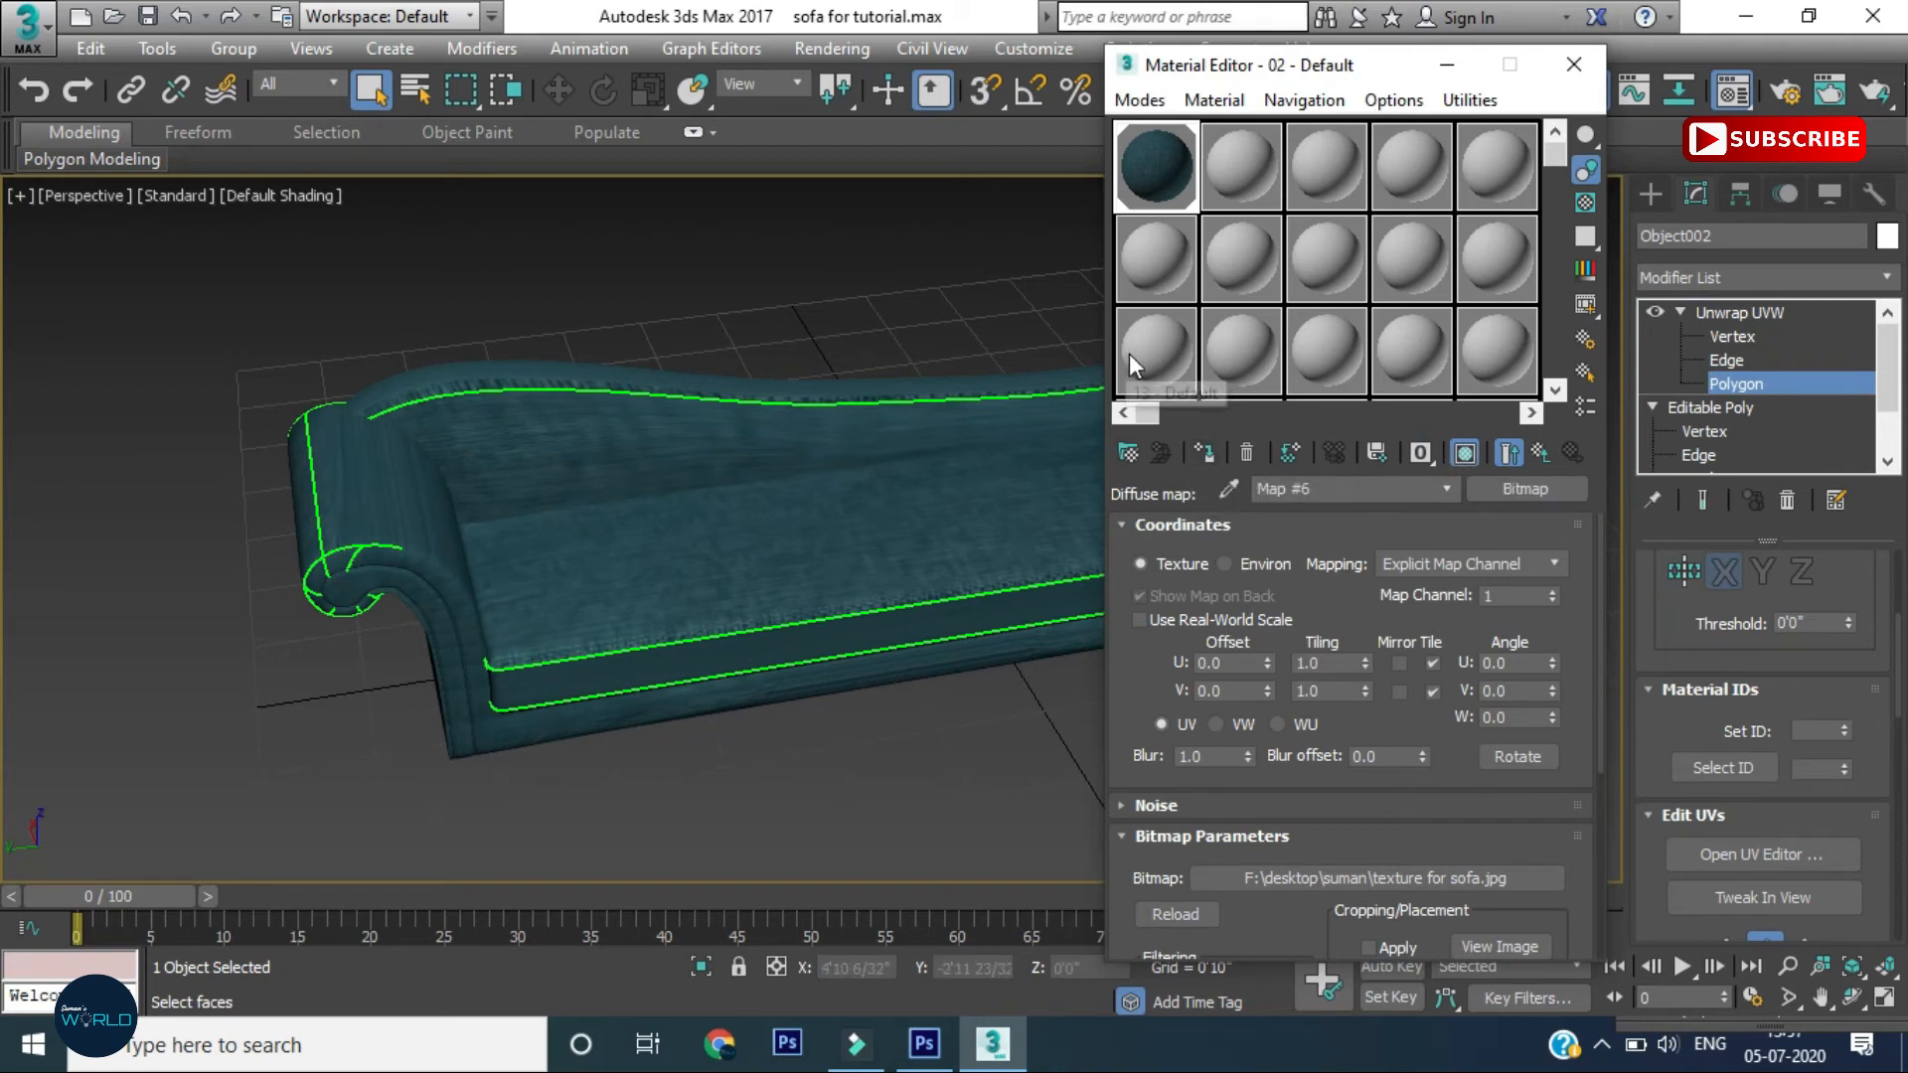
{"action": "left_click", "coordinate": [1573, 64]}
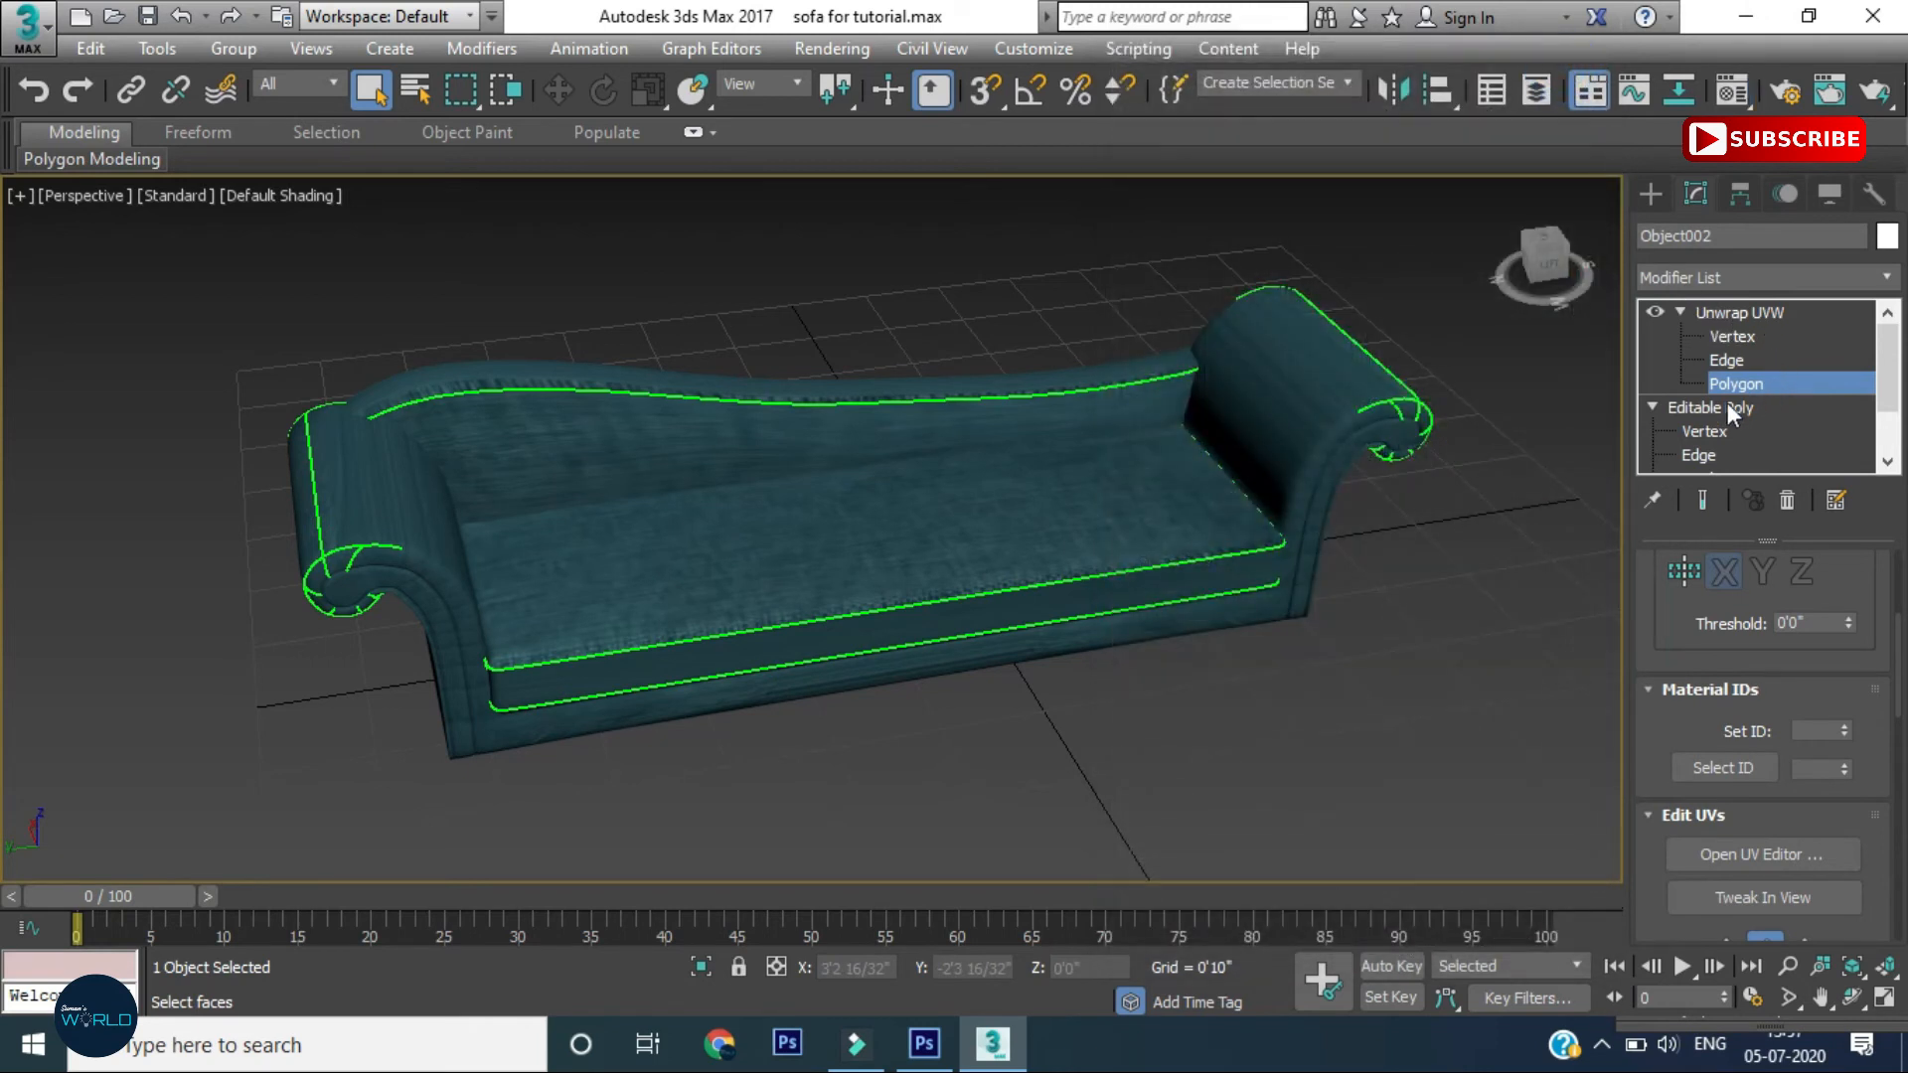
Apply Flatten Mapping to all of the sofa's faces with a polygon angle threshold of 45 and spacing of 0.001
{"action": "key", "text": "ctrl+a"}
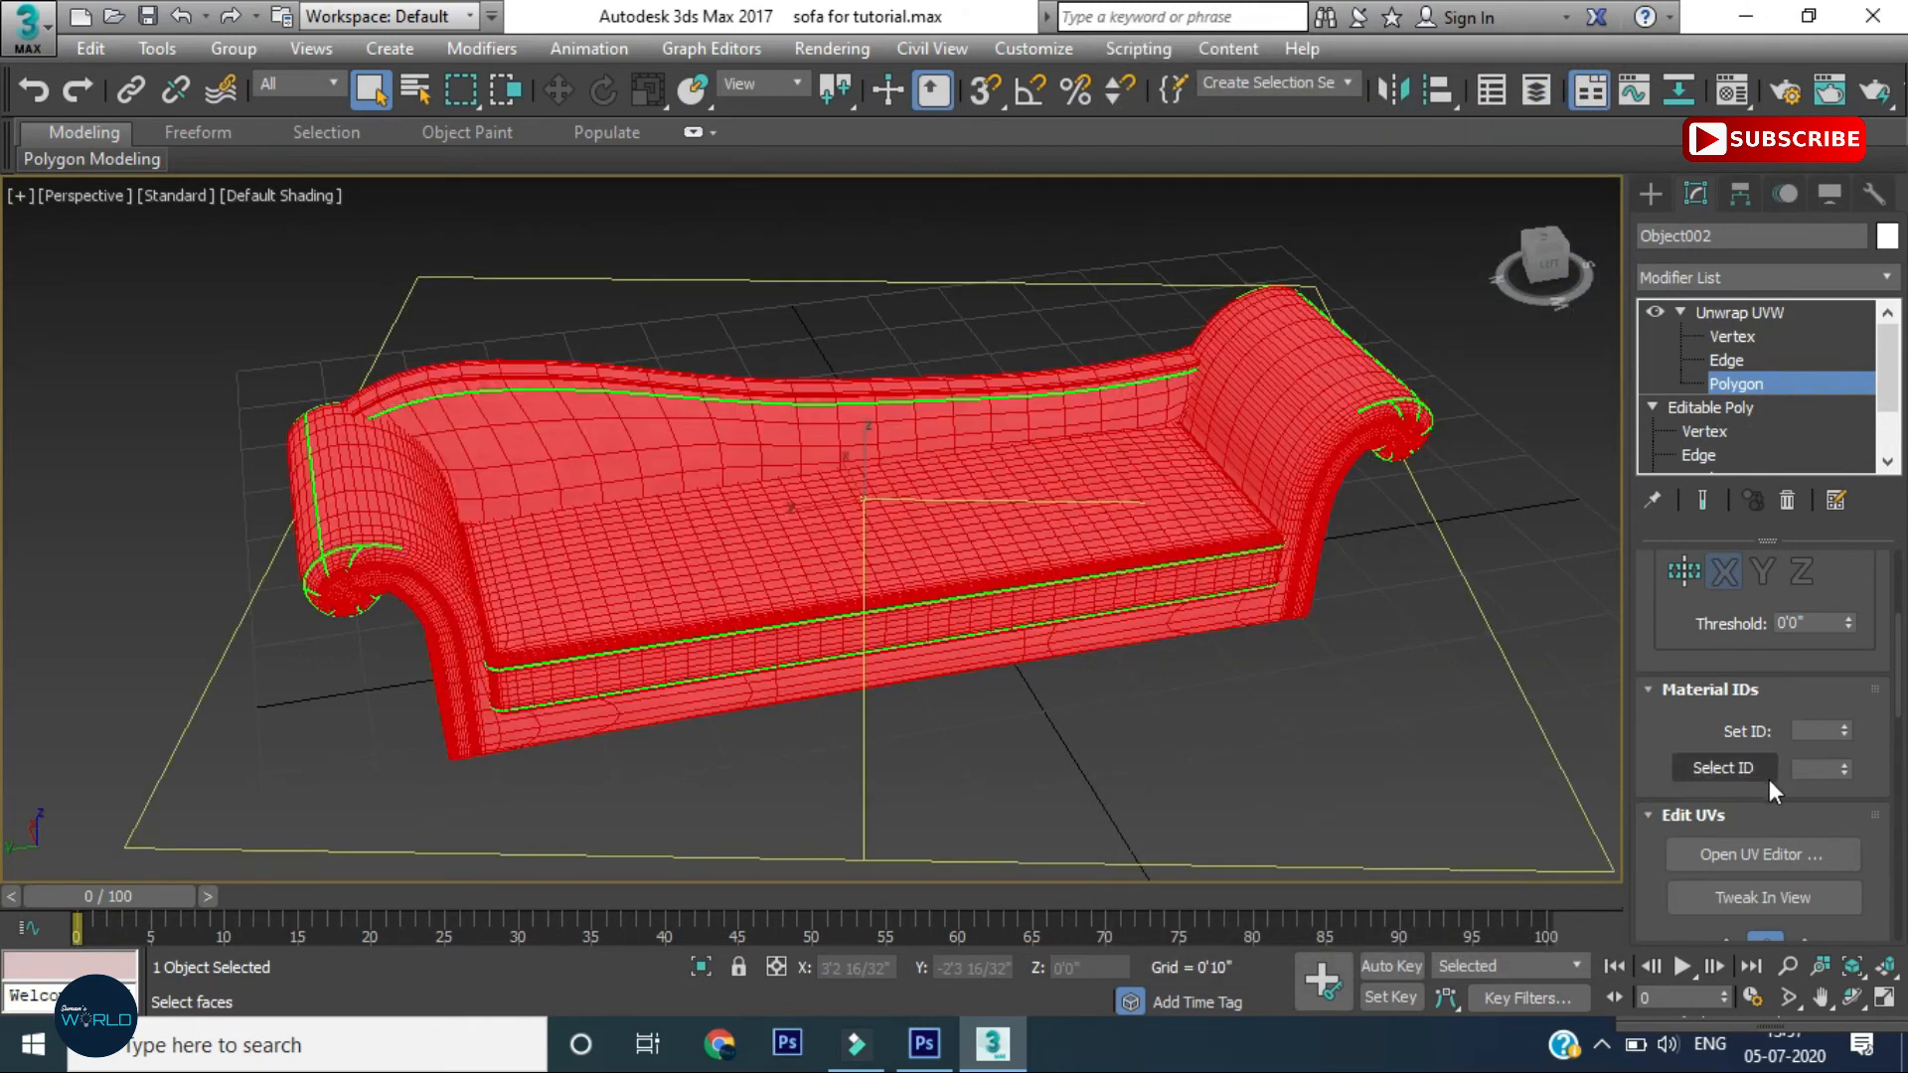
{"action": "left_click", "coordinate": [1780, 860]}
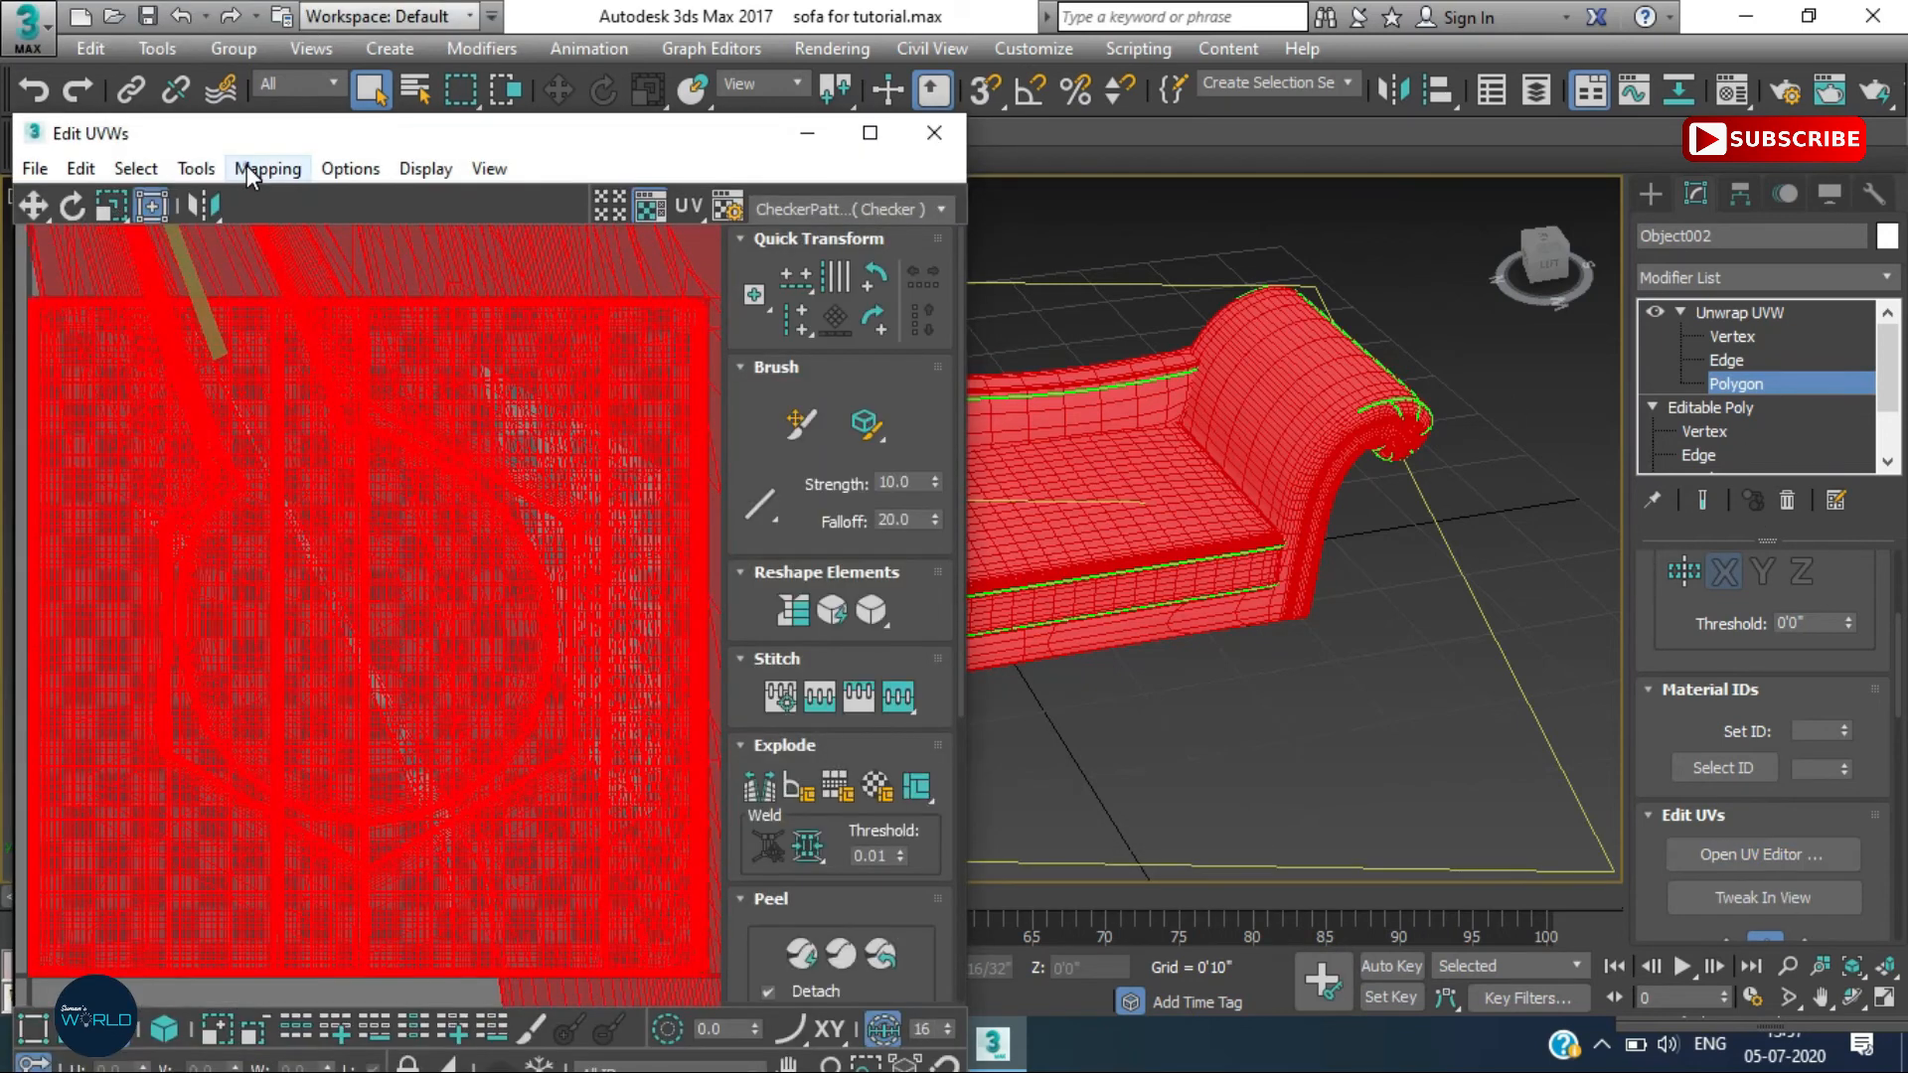
{"action": "left_click", "coordinate": [267, 168]}
{"action": "left_click", "coordinate": [288, 202]}
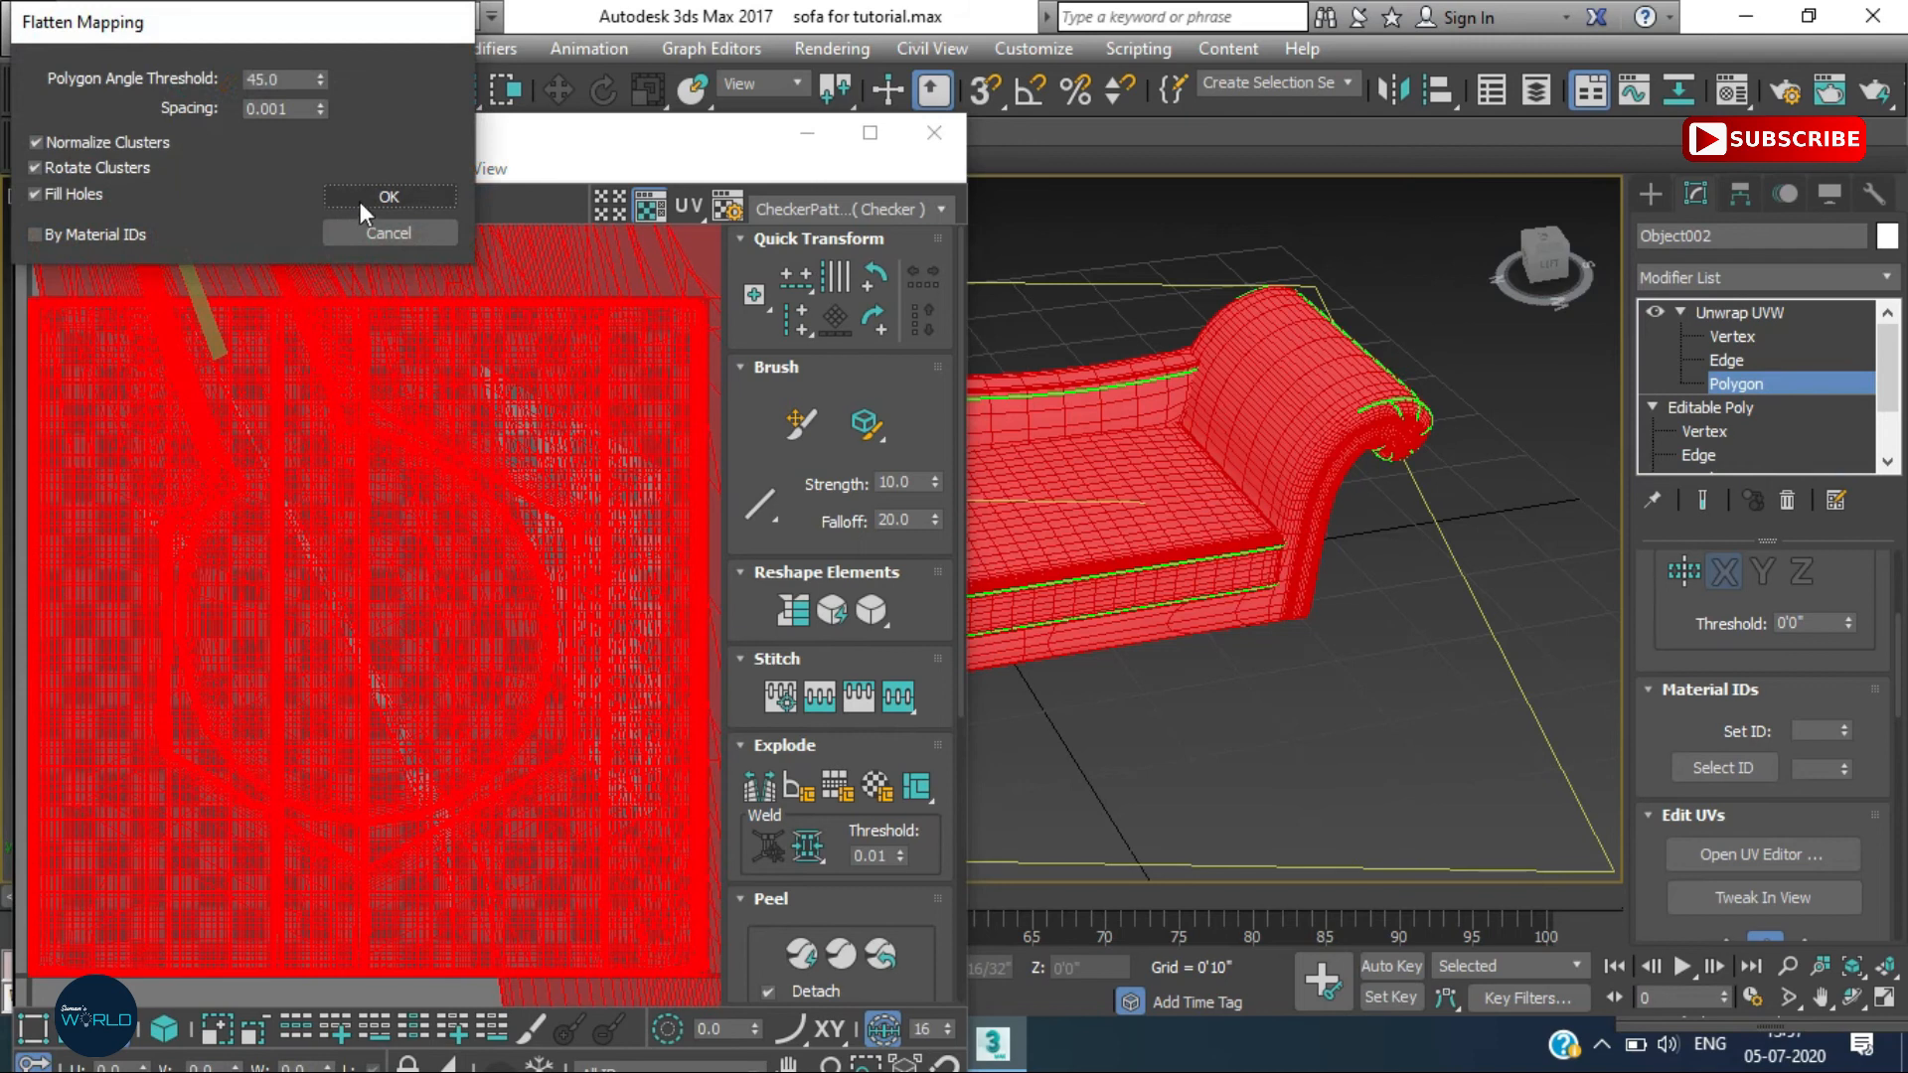
{"action": "left_click", "coordinate": [449, 197]}
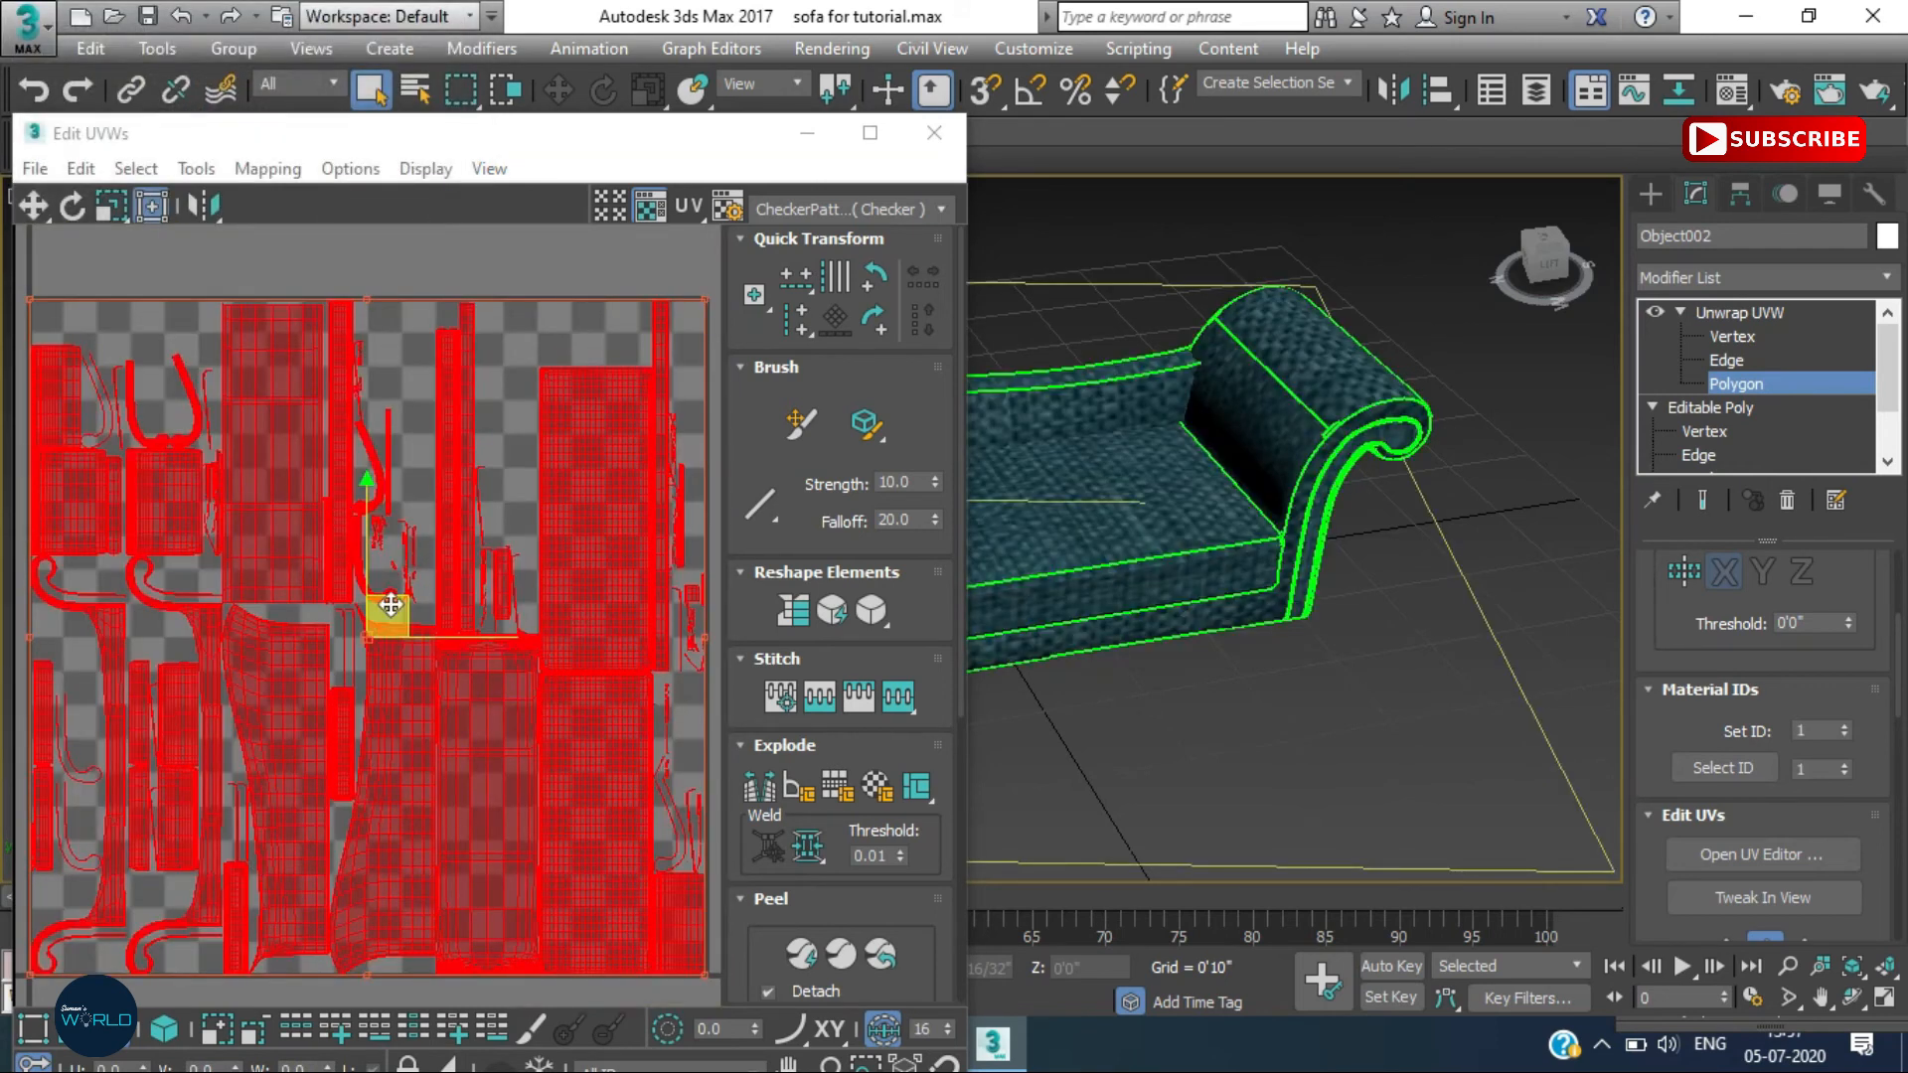
{"action": "left_click", "coordinate": [542, 254]}
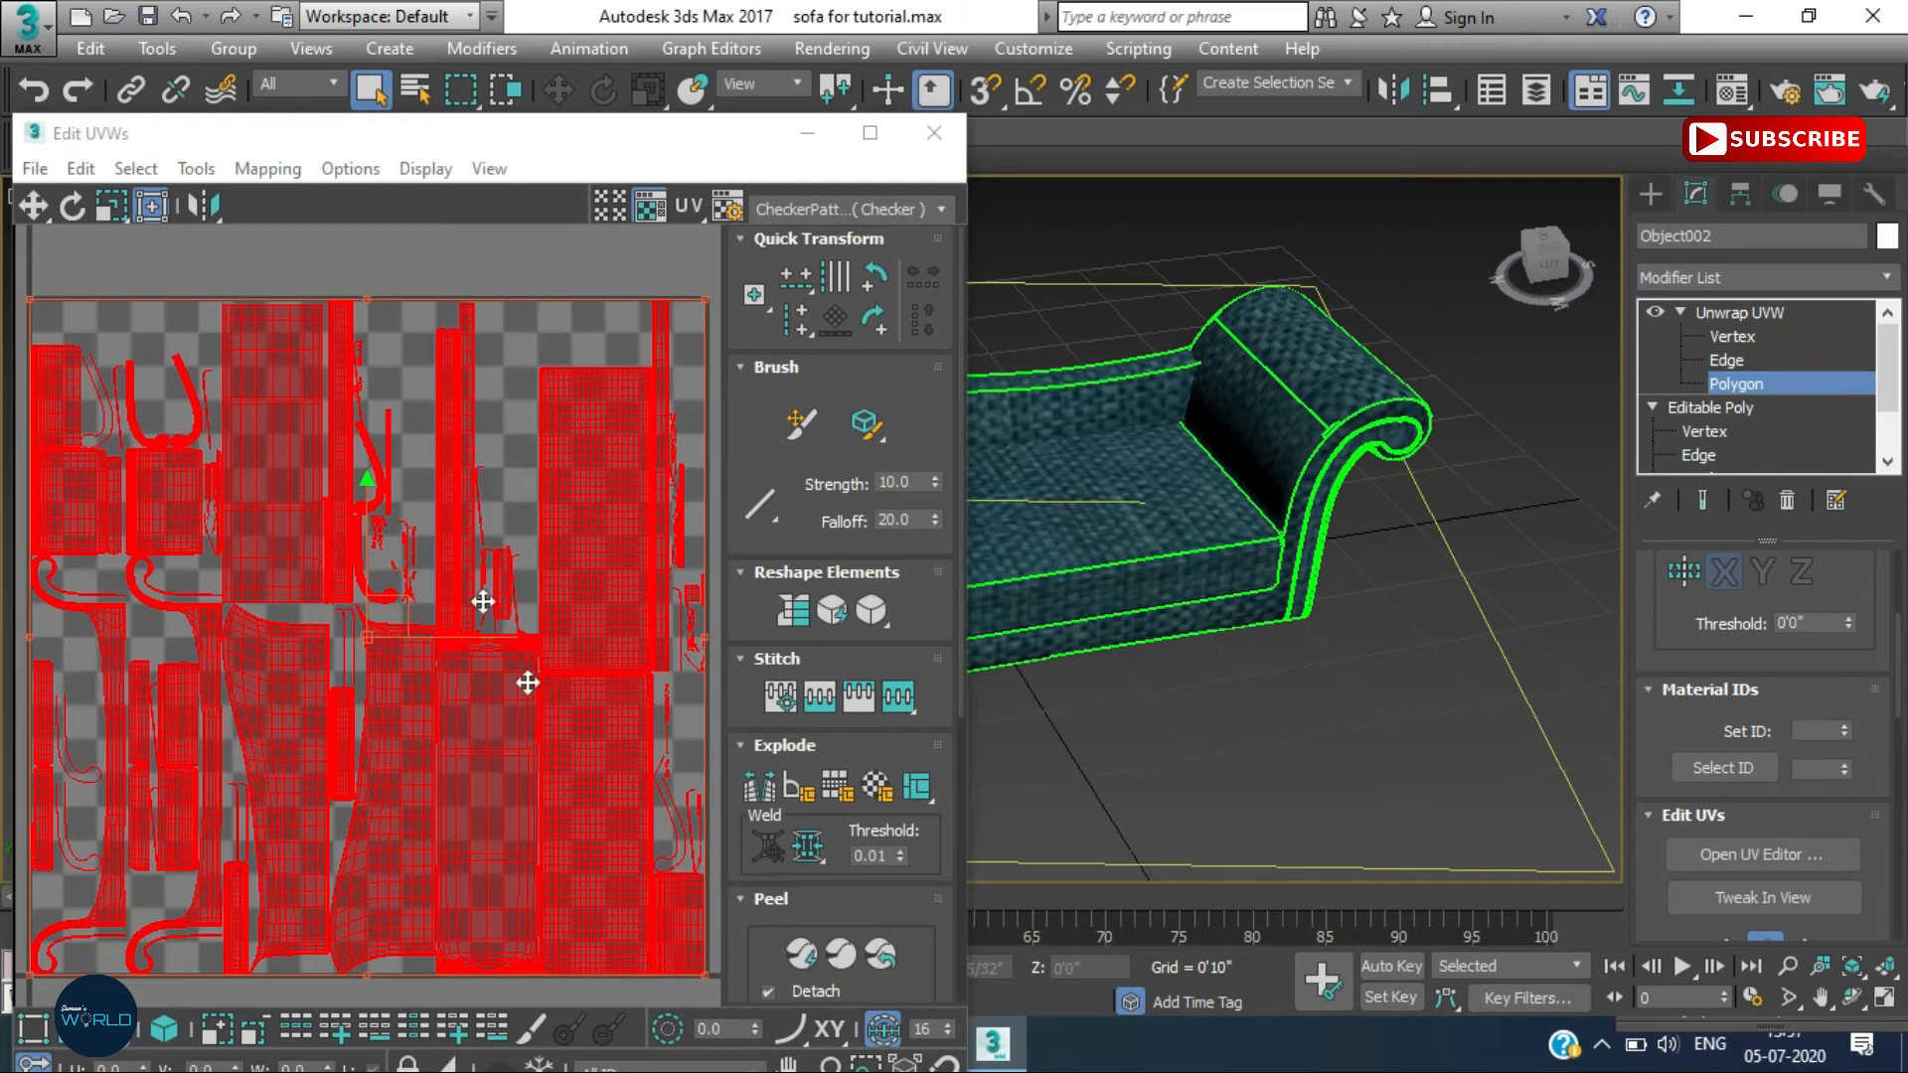
{"action": "left_click", "coordinate": [387, 614]}
Render the sofa's UVW template at 1024 by 1024
{"action": "left_click", "coordinate": [191, 169]}
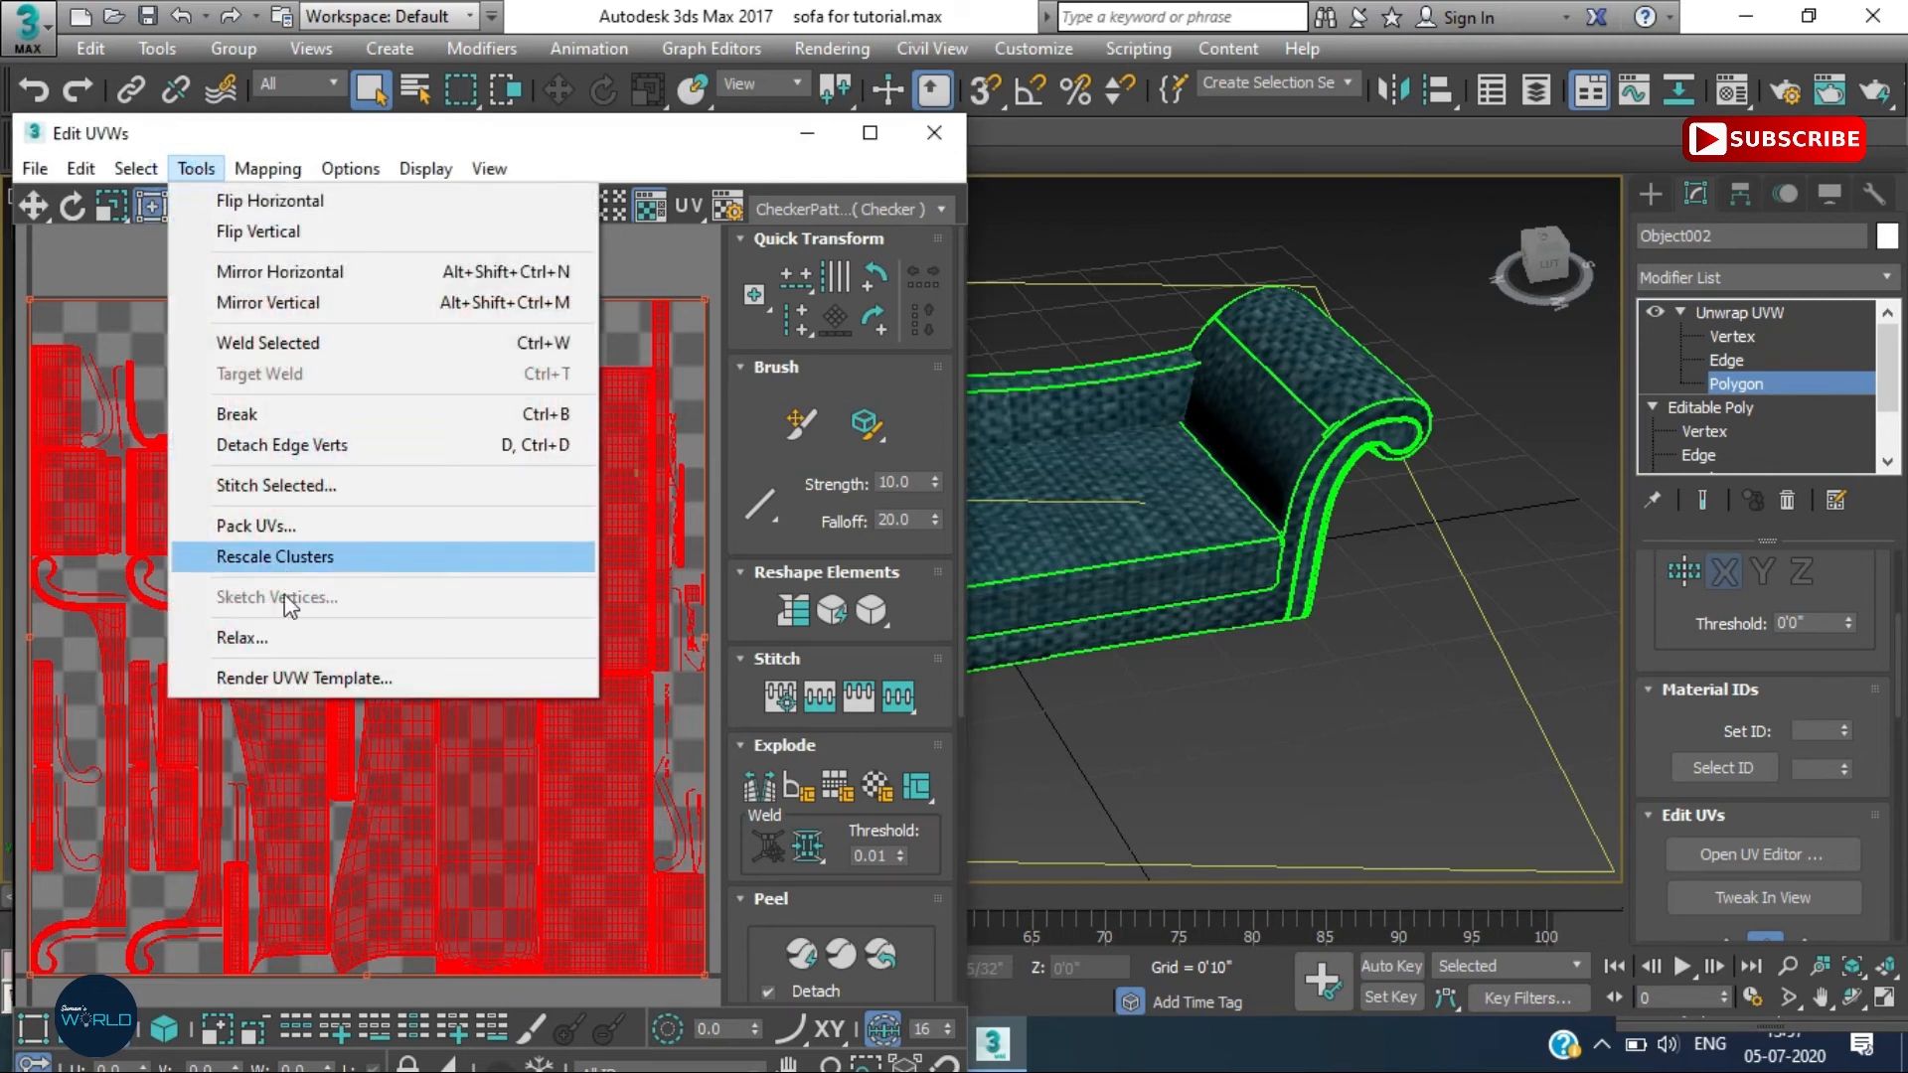
{"action": "left_click", "coordinate": [296, 680]}
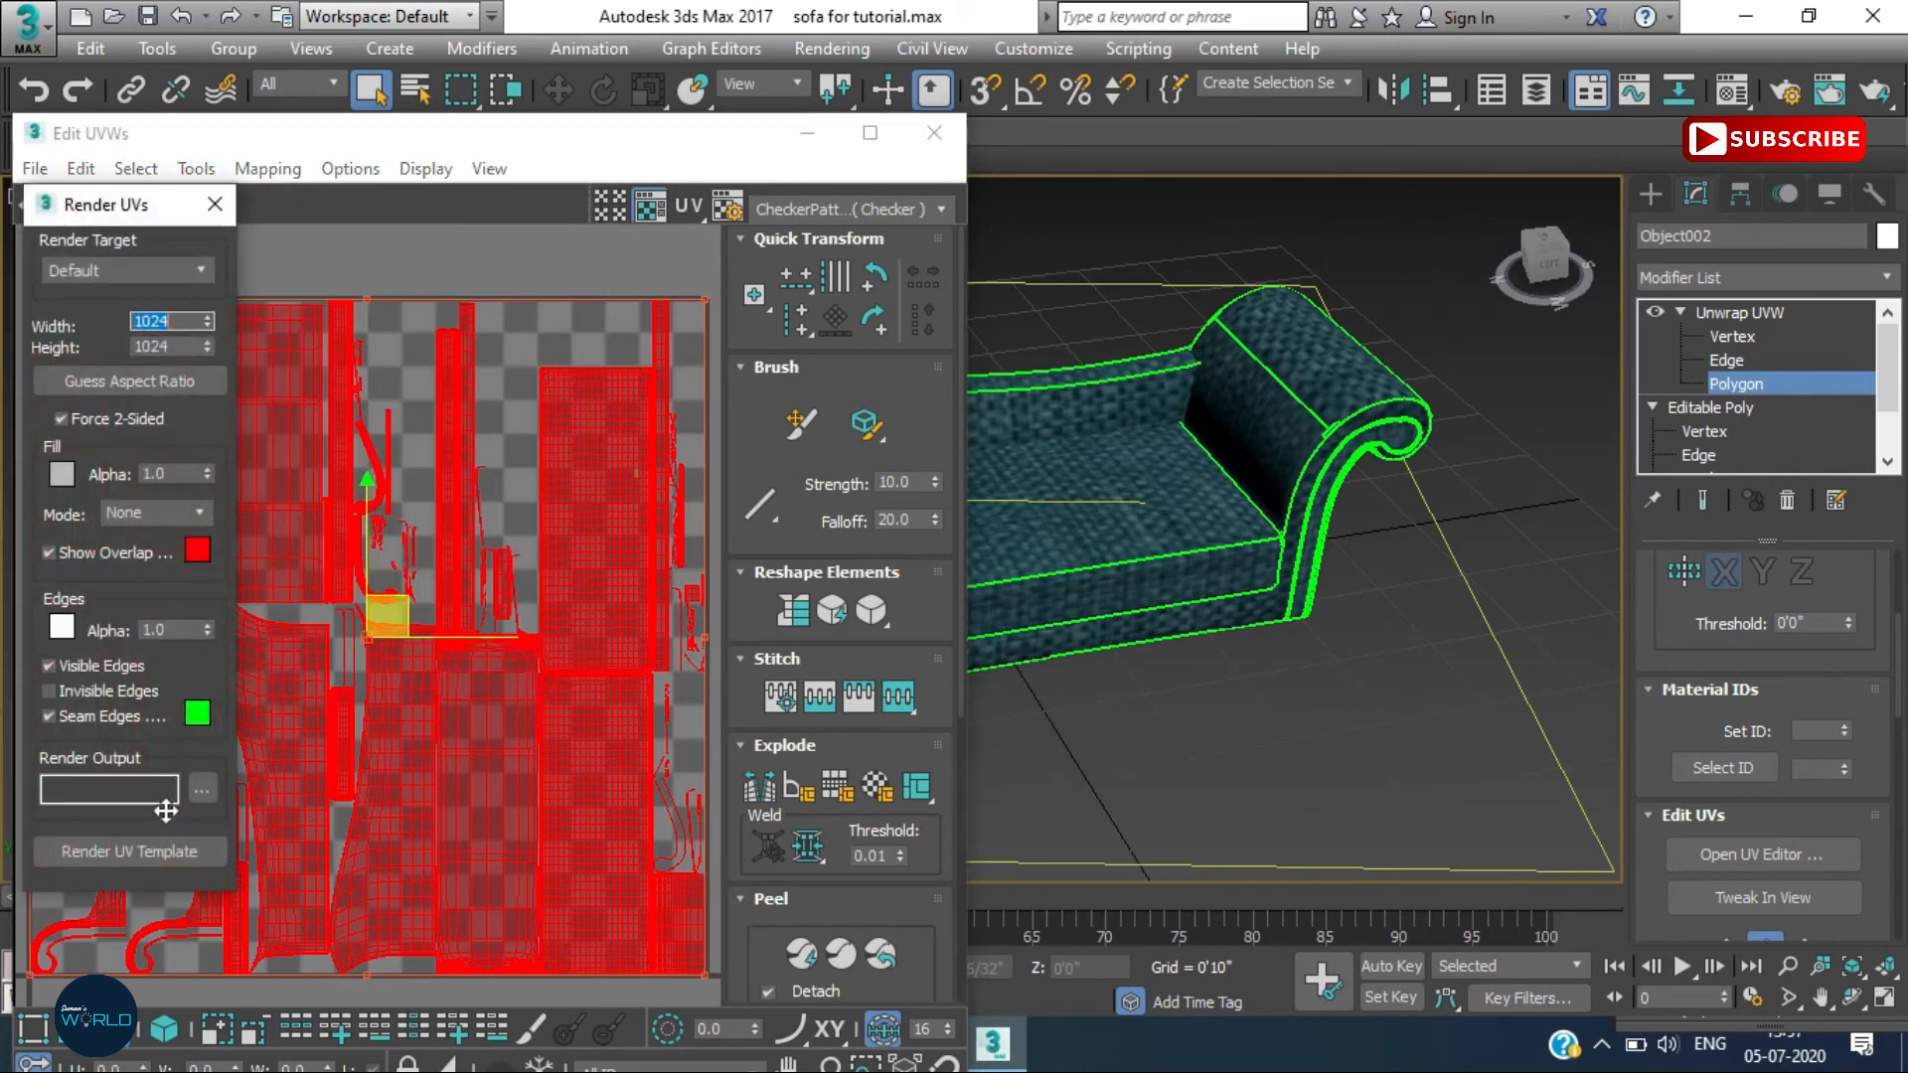
{"action": "left_click", "coordinate": [177, 853]}
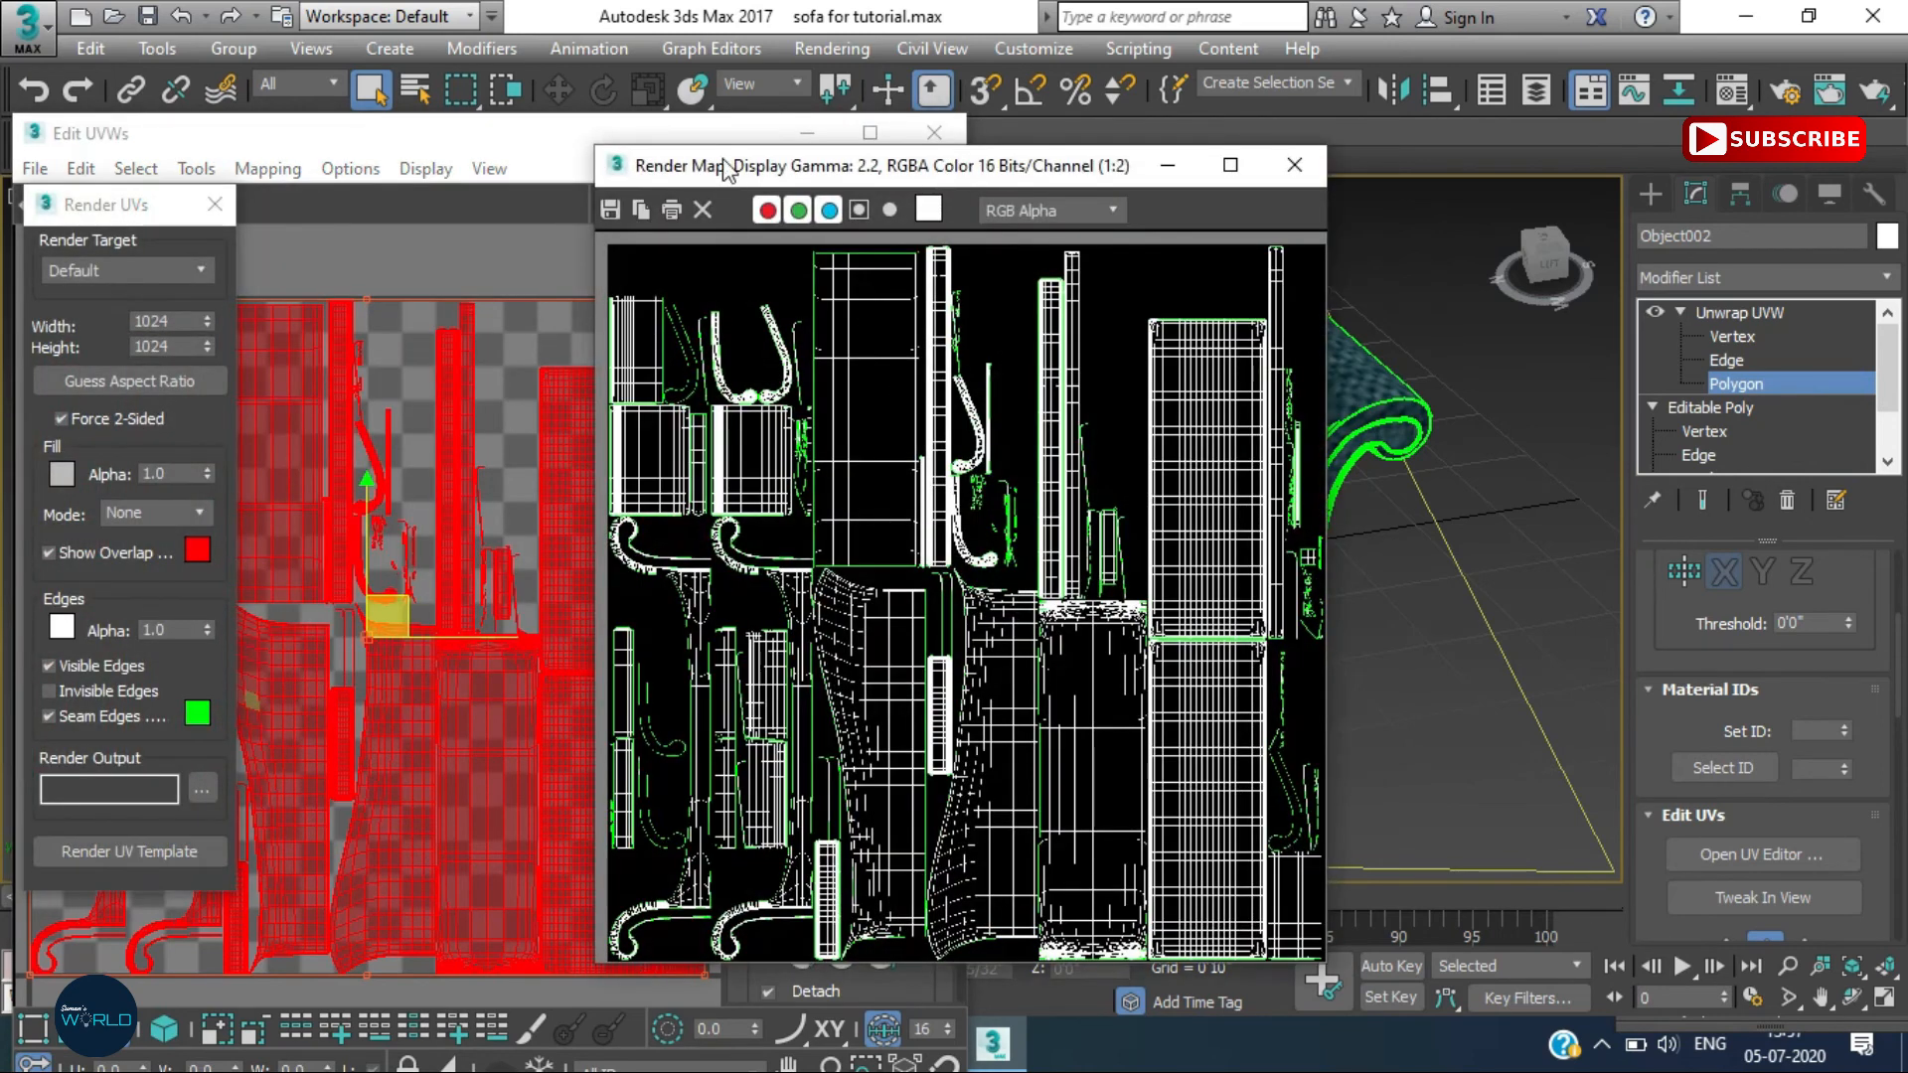
Save the rendered UV template to the Desktop as a 48-bit RGB PNG named "sofa png" with alpha channel, and close the UV windows
{"action": "left_click", "coordinate": [610, 209]}
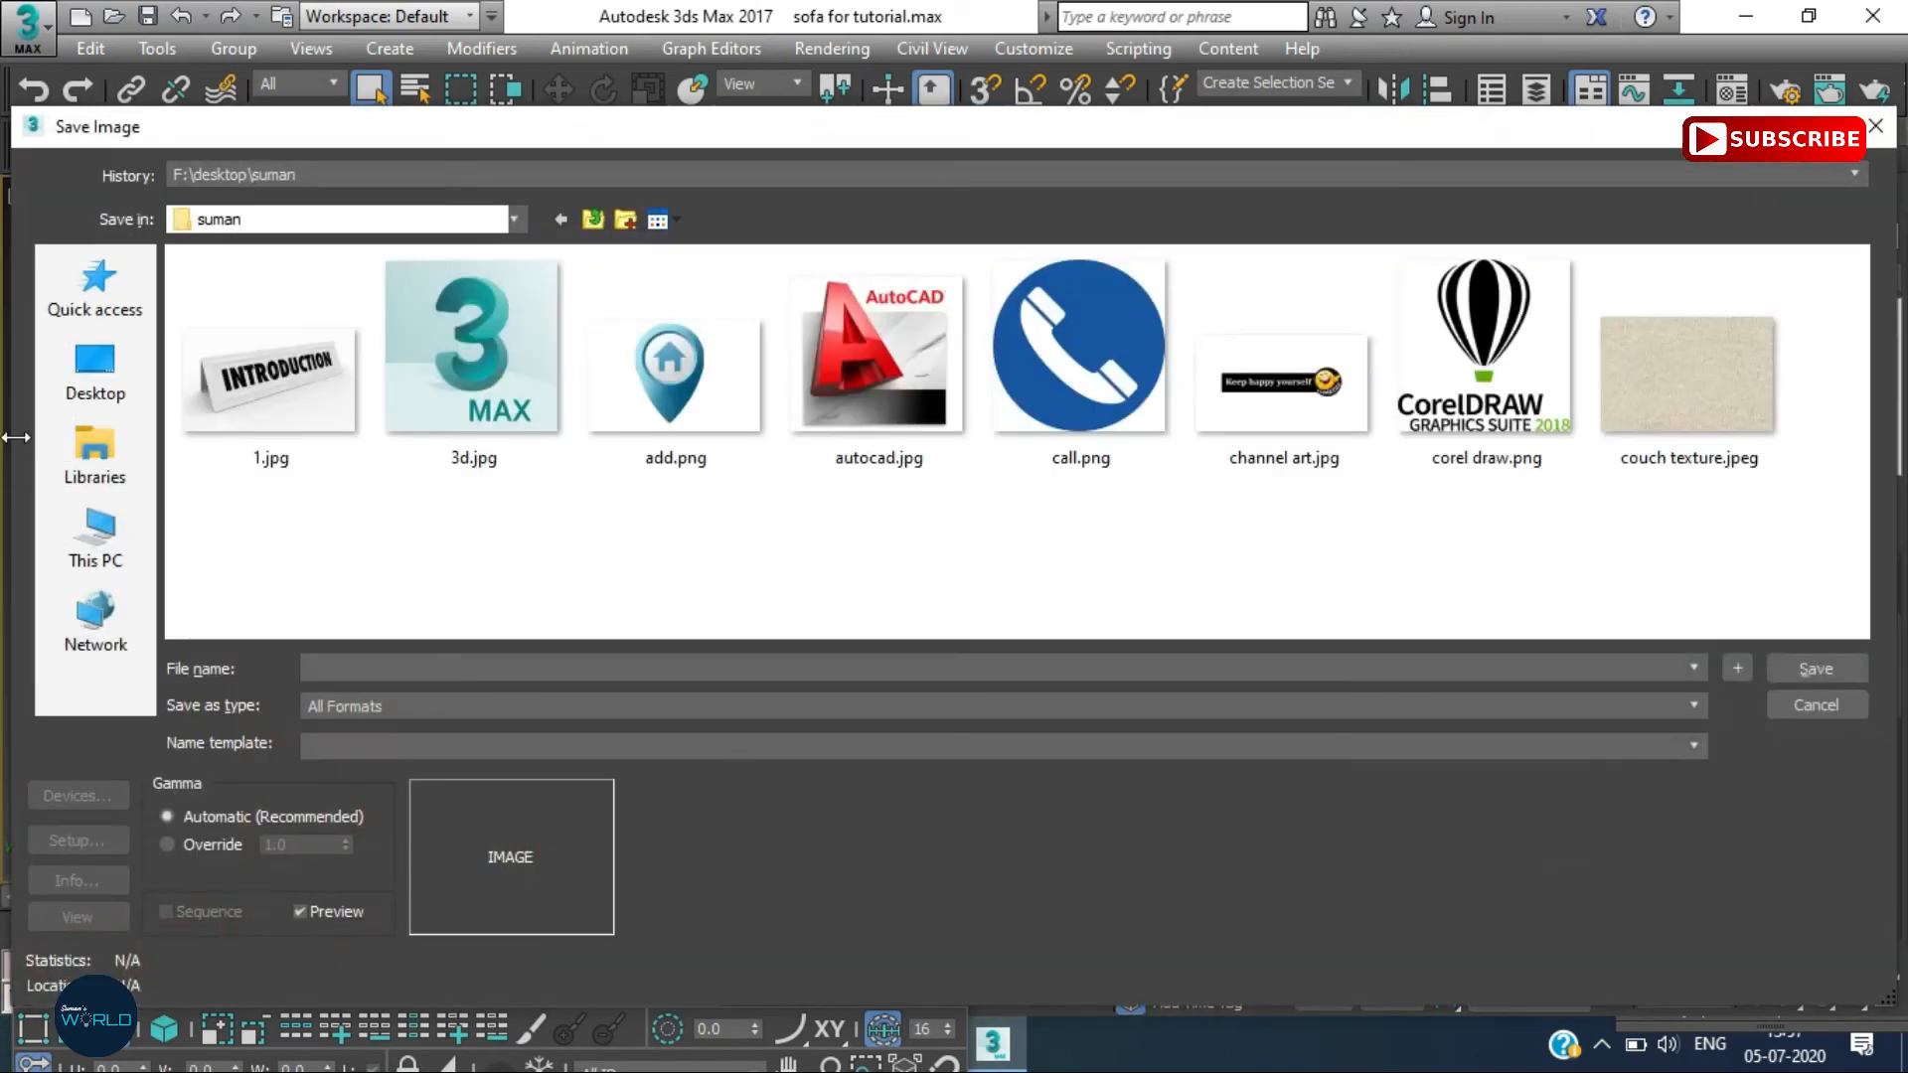
{"action": "left_click", "coordinate": [96, 369]}
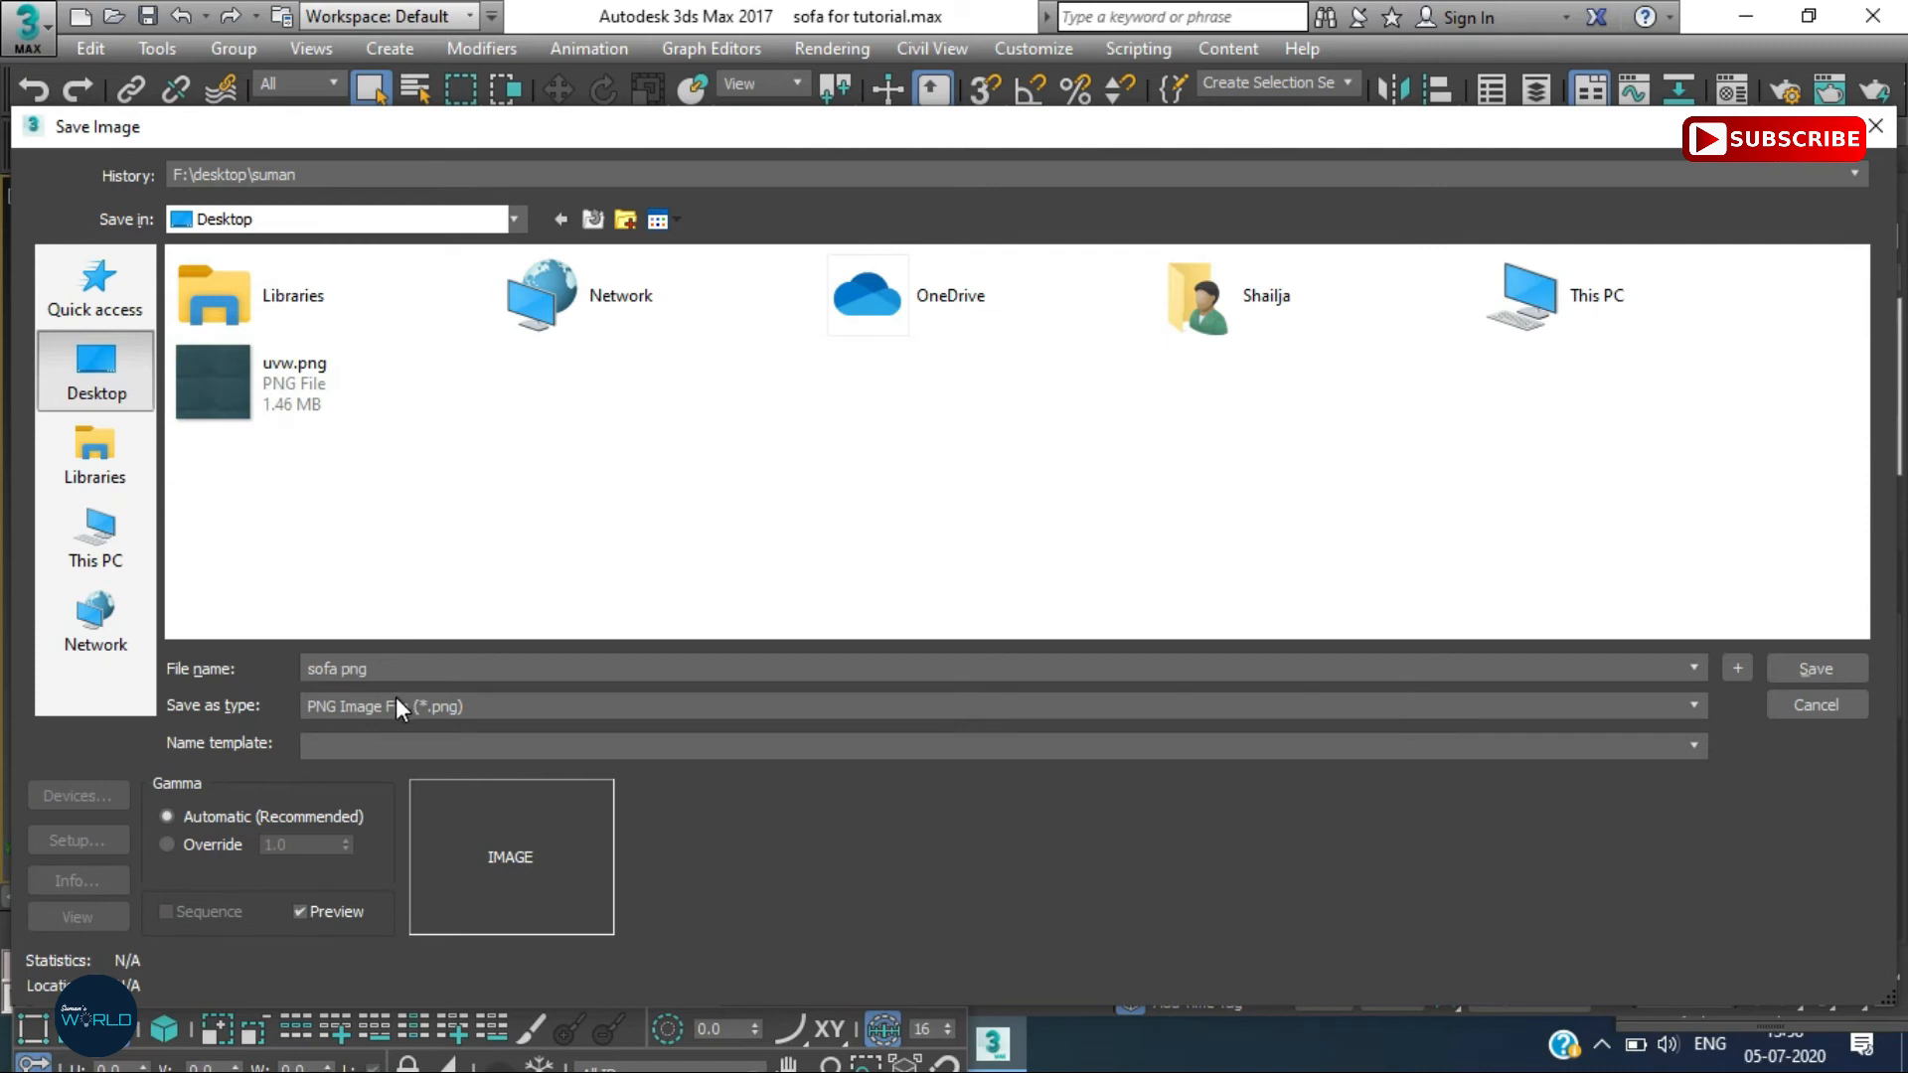
{"action": "left_click", "coordinate": [1800, 671]}
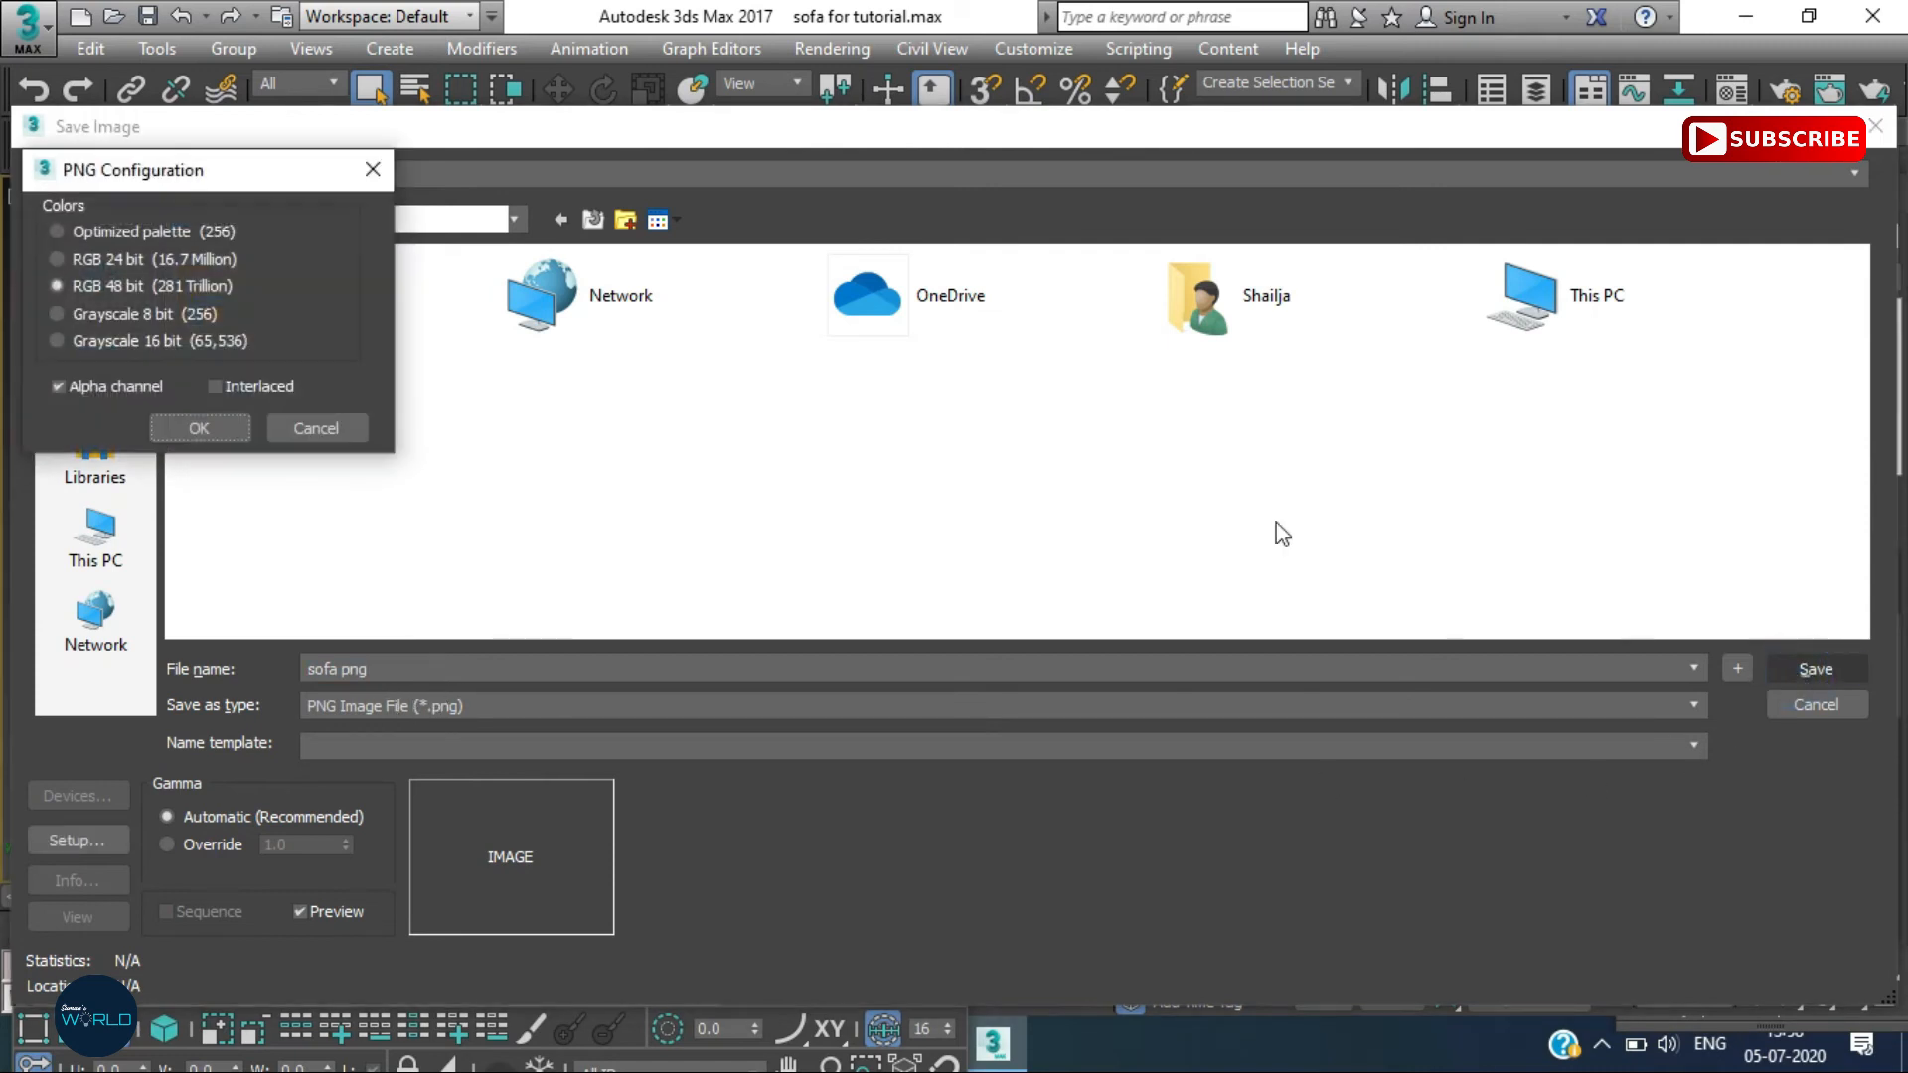
{"action": "left_click", "coordinate": [189, 427]}
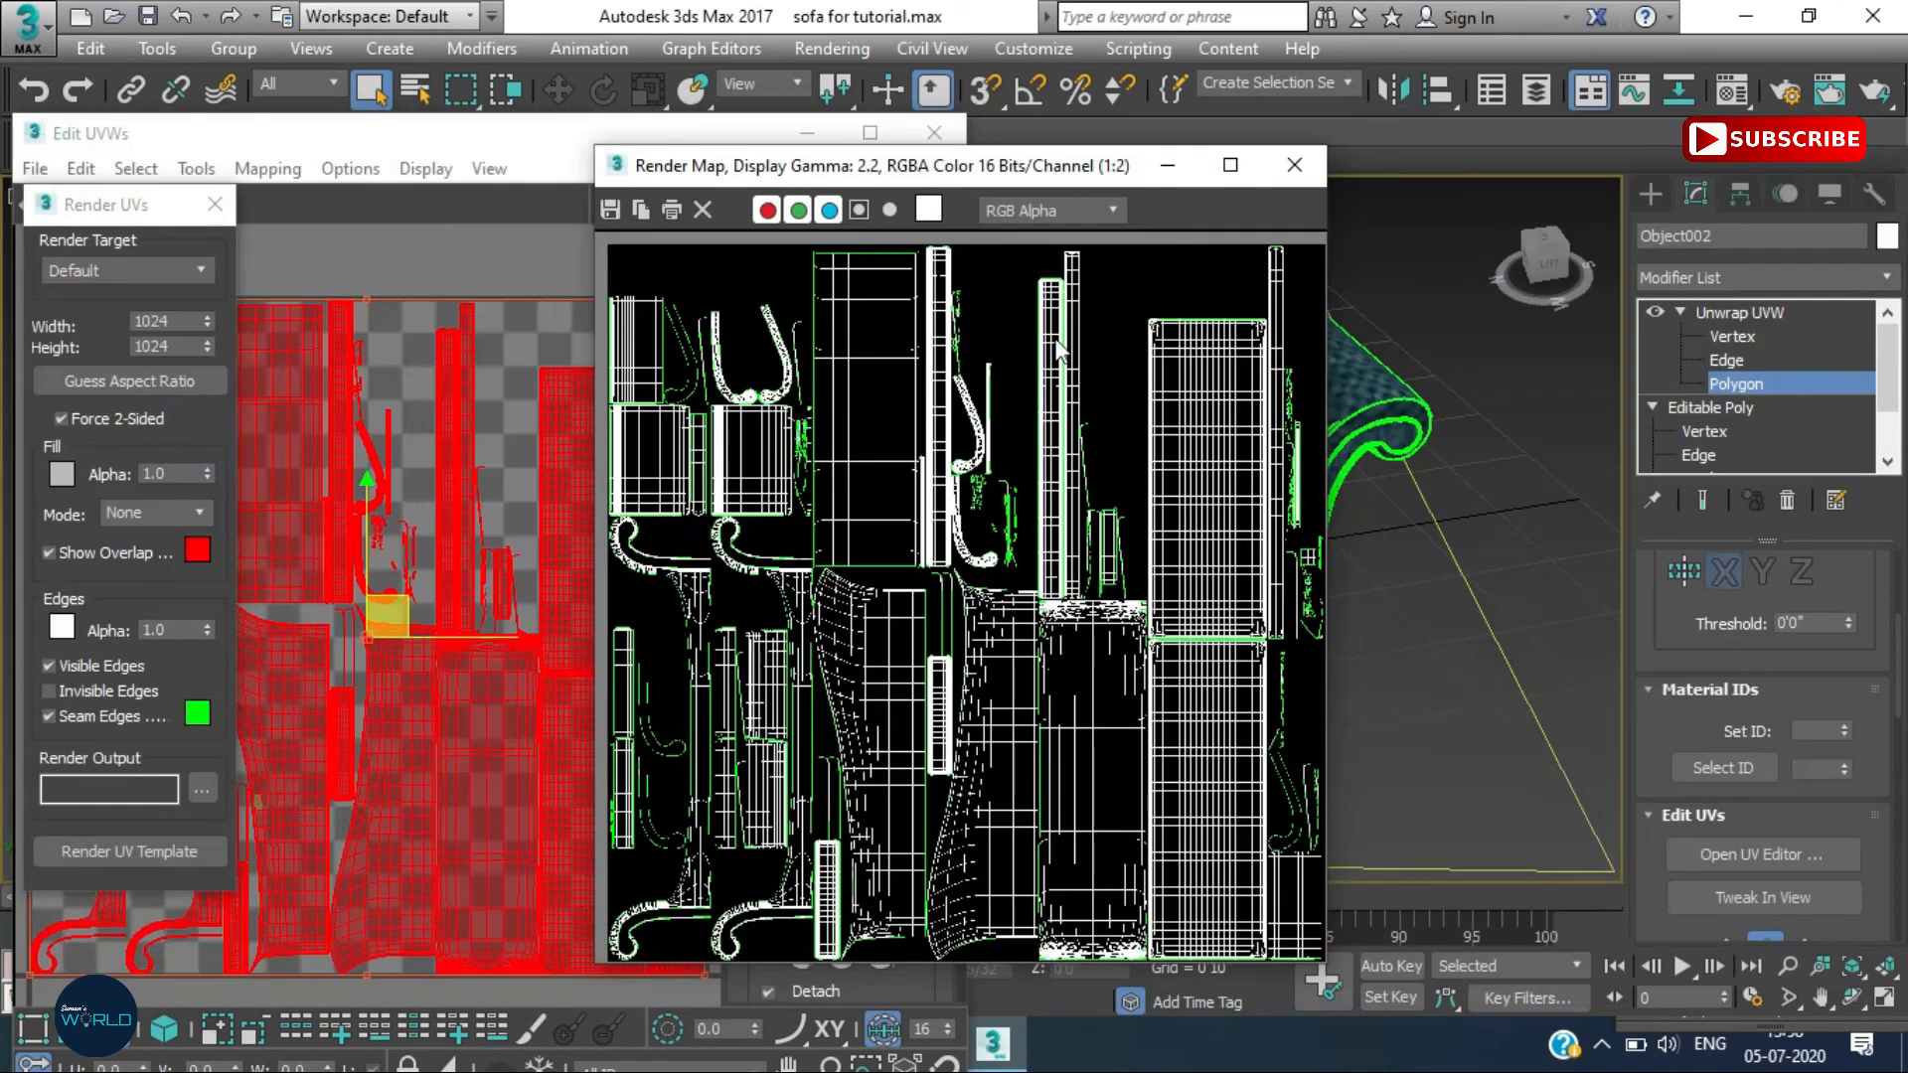
{"action": "left_click", "coordinate": [1294, 165]}
{"action": "left_click", "coordinate": [934, 133]}
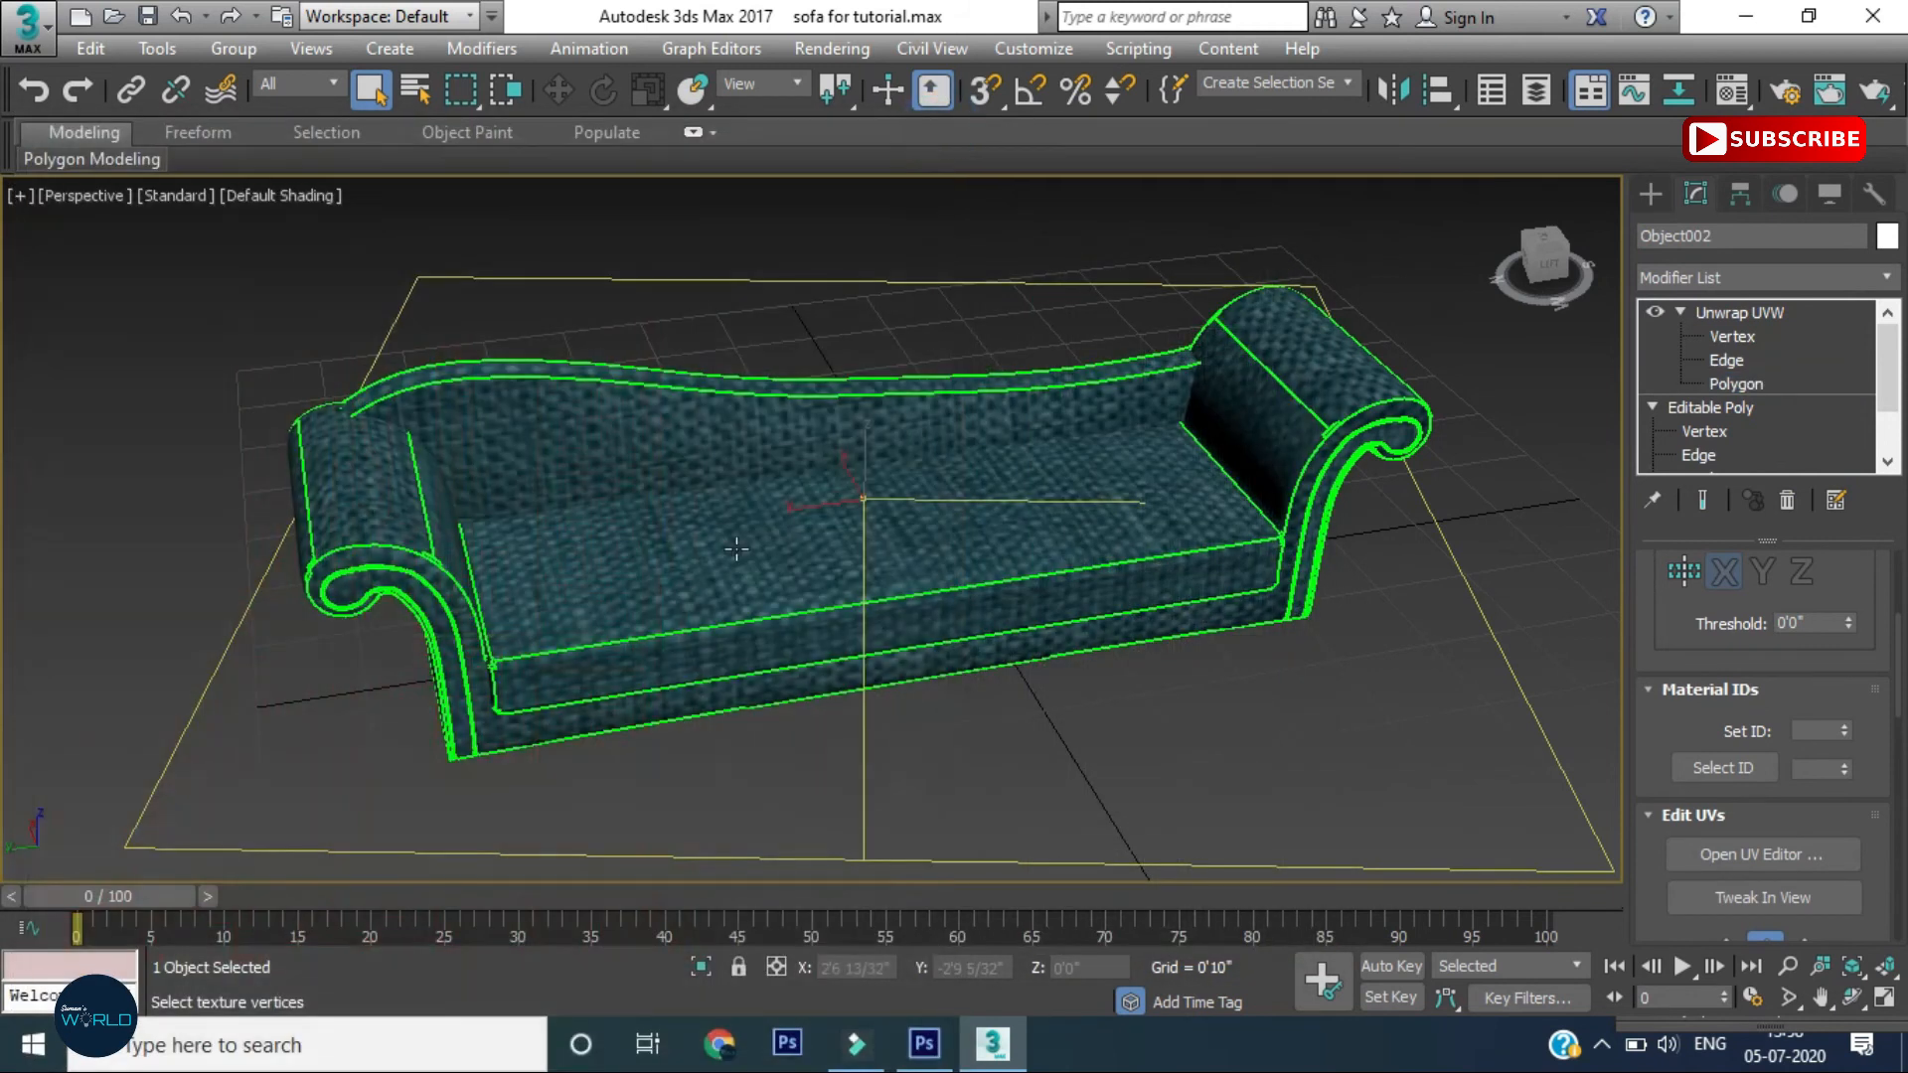
Clear the face selection, inspect the fabric on the sofa, then leave the Unwrap UVW polygon level and deselect the sofa
{"action": "key", "text": "3"}
{"action": "left_click", "coordinate": [952, 317]}
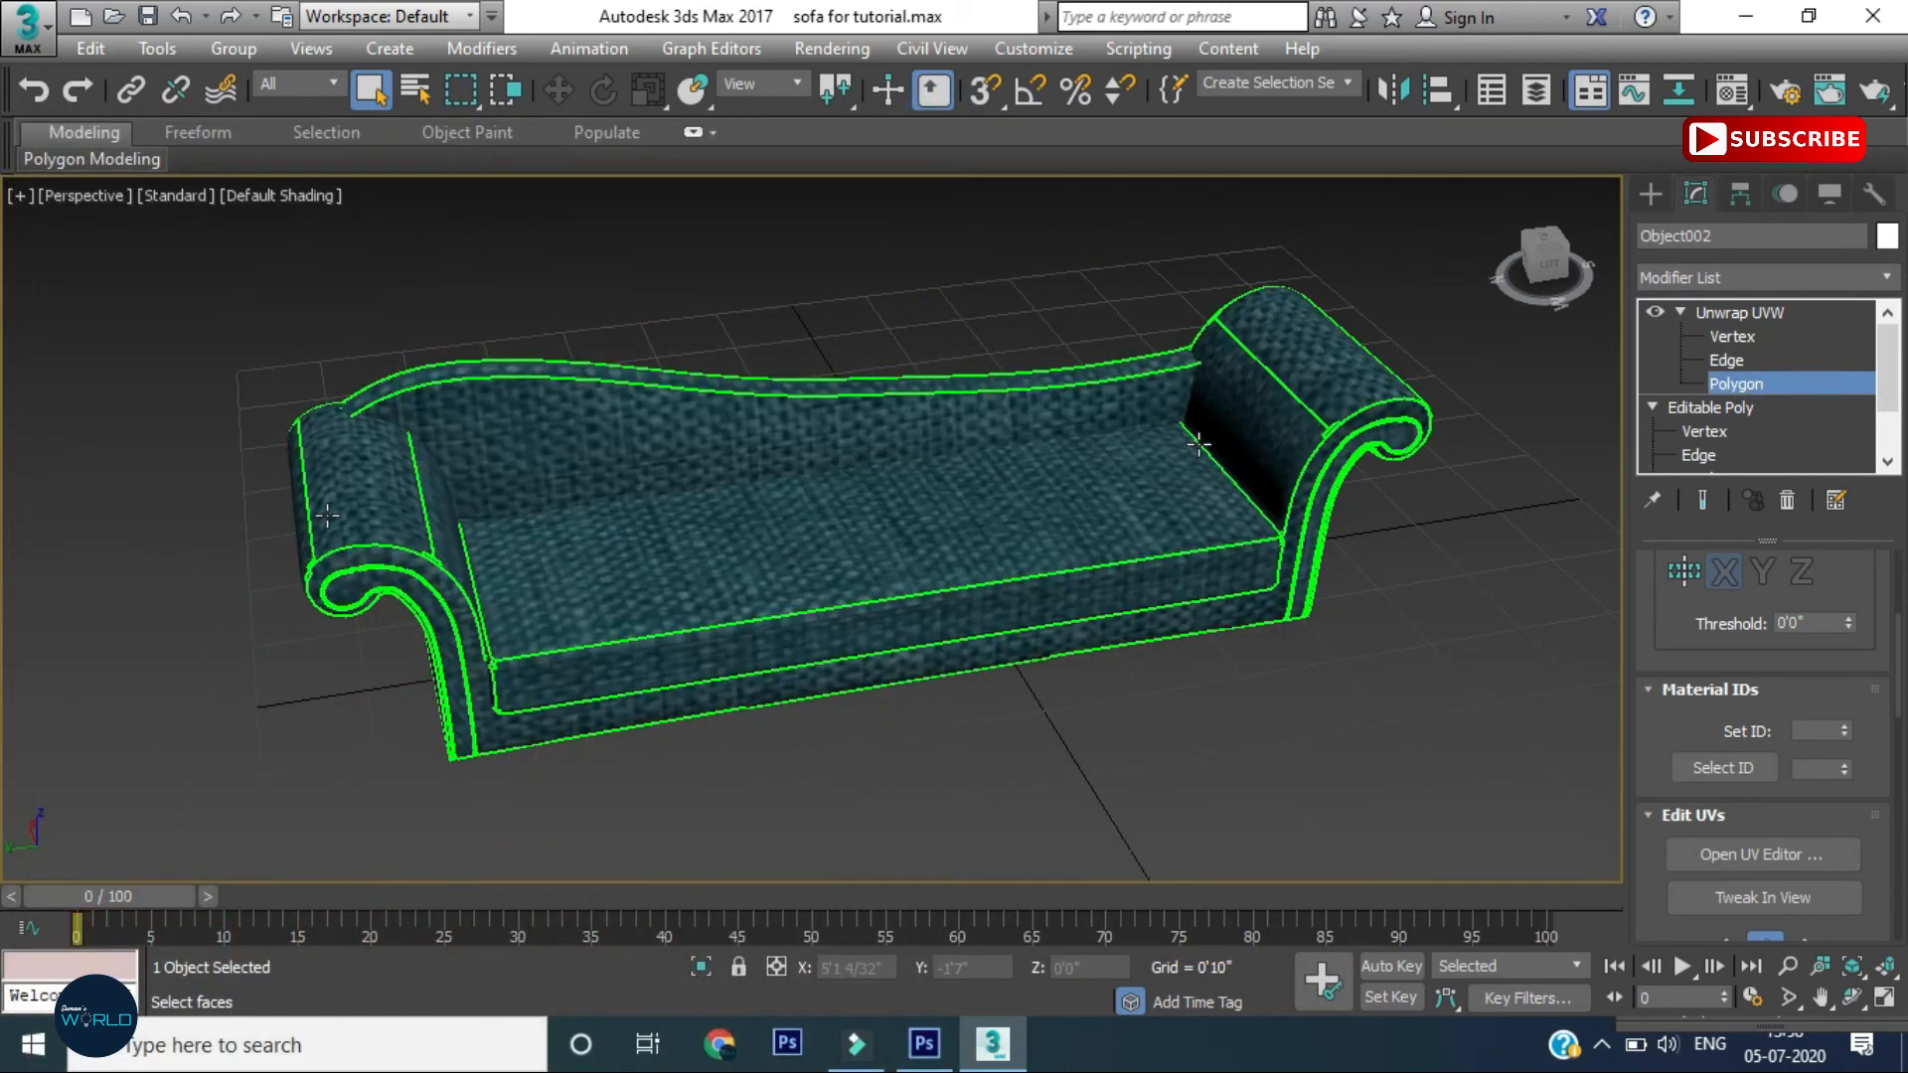
{"action": "middle_click_drag", "start_coordinate": [856, 657], "coordinate": [755, 597], "text": "alt"}
{"action": "scroll", "coordinate": [623, 500], "scroll_direction": "up", "scroll_amount": 4}
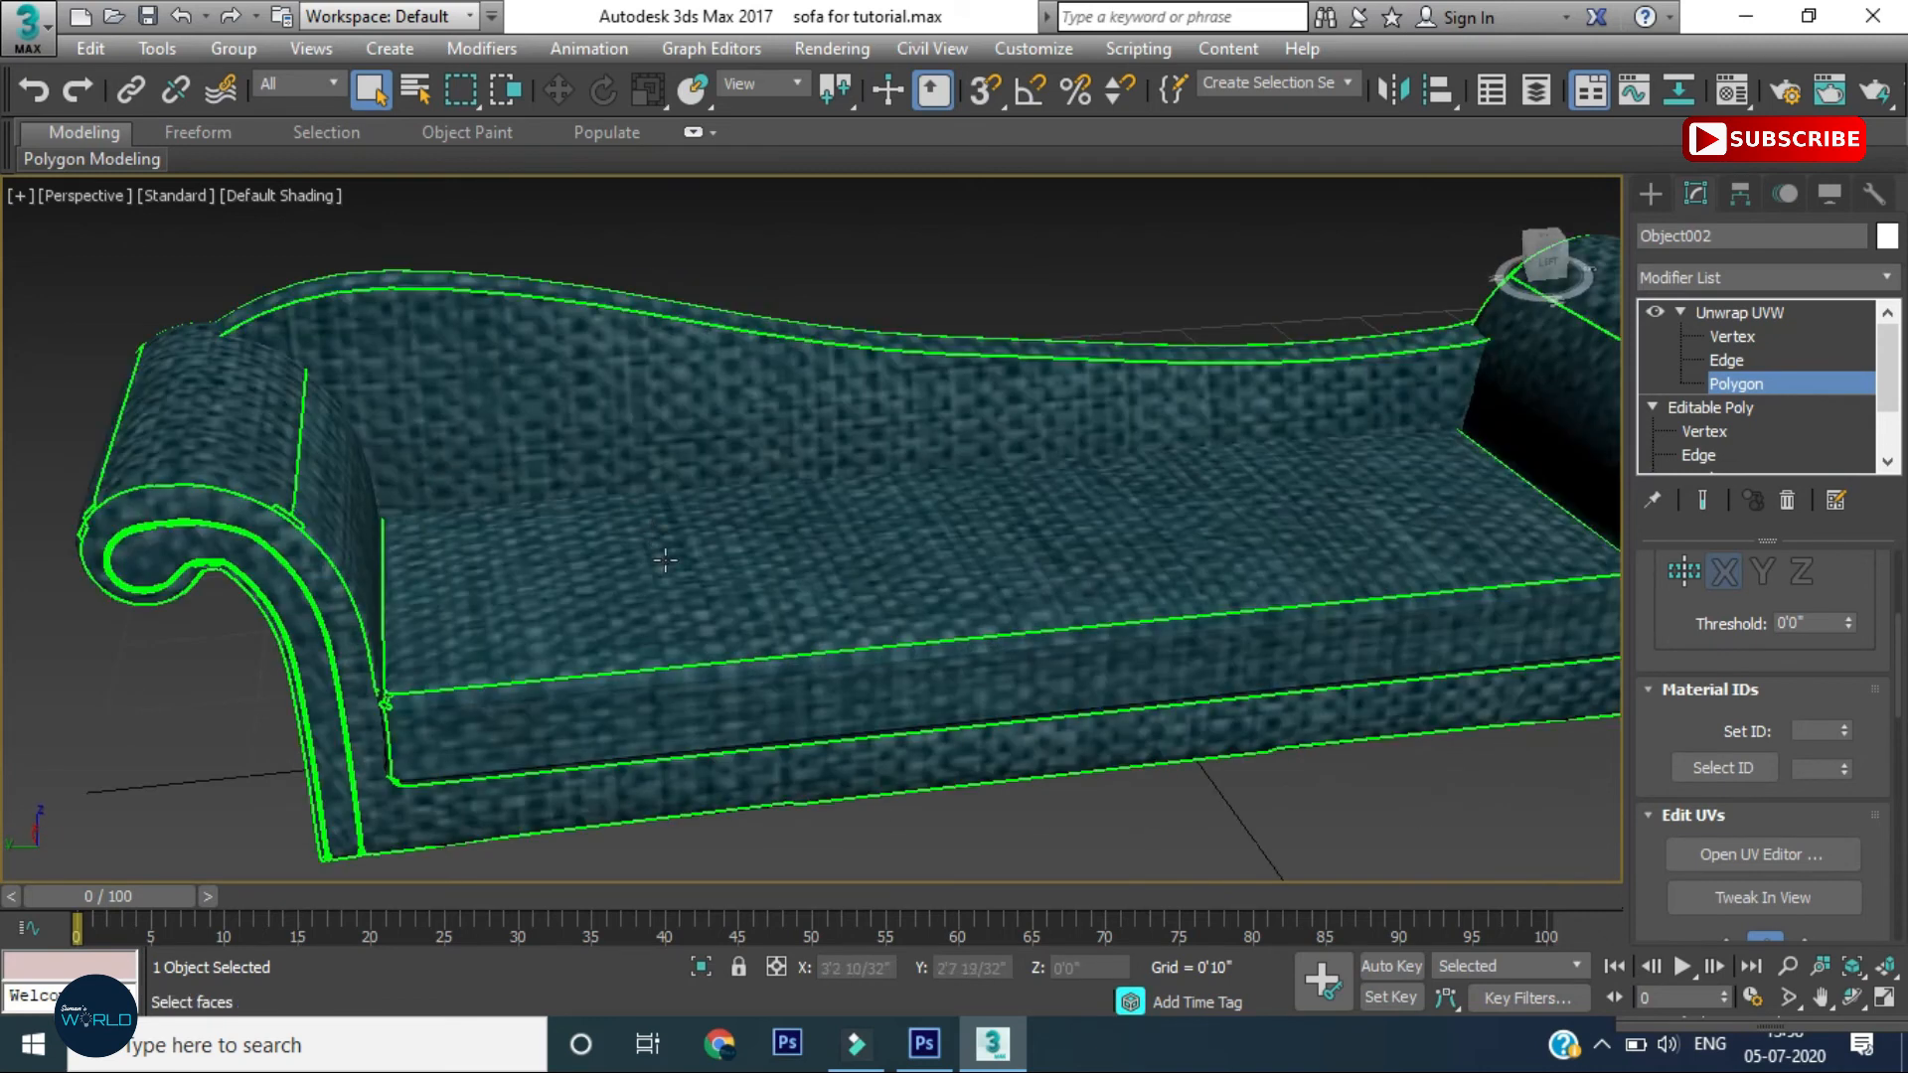
{"action": "scroll", "coordinate": [665, 559], "scroll_direction": "down", "scroll_amount": 5}
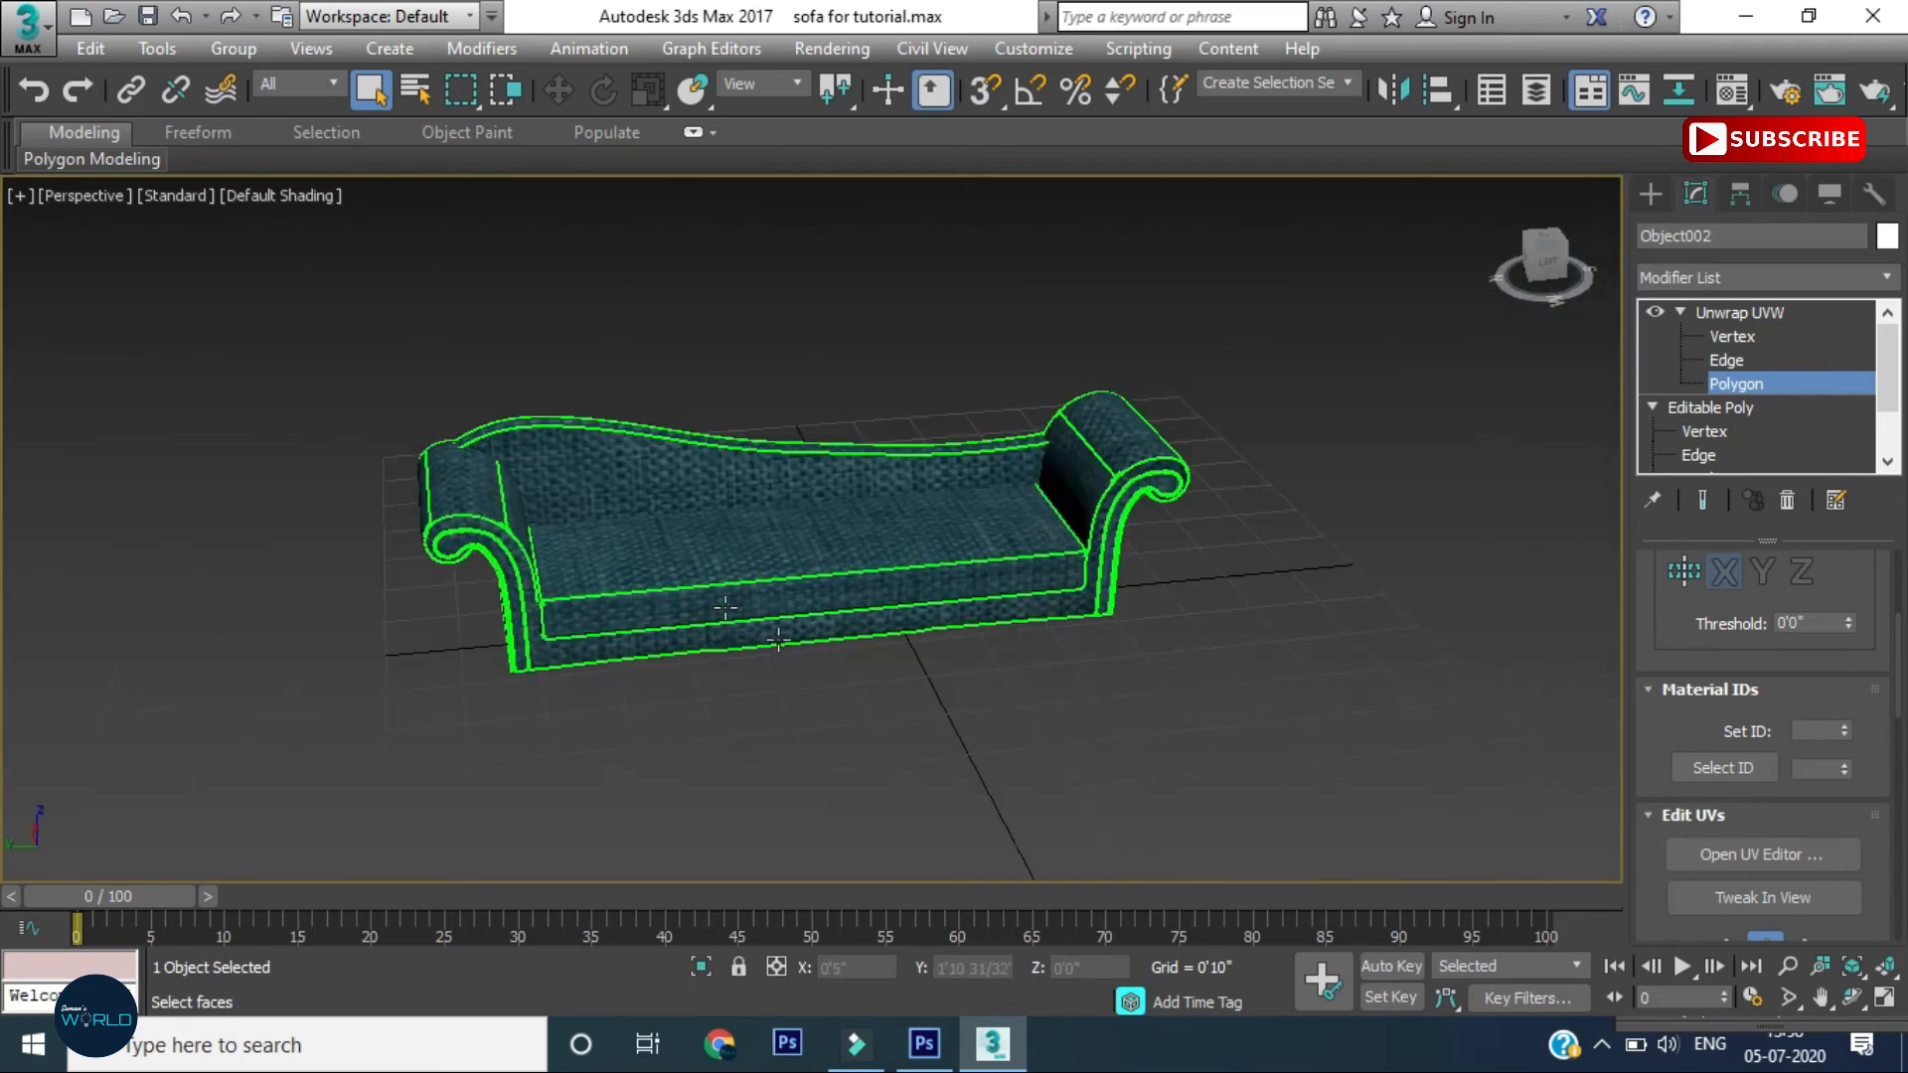
{"action": "left_click", "coordinate": [1731, 383]}
{"action": "left_click", "coordinate": [1242, 552]}
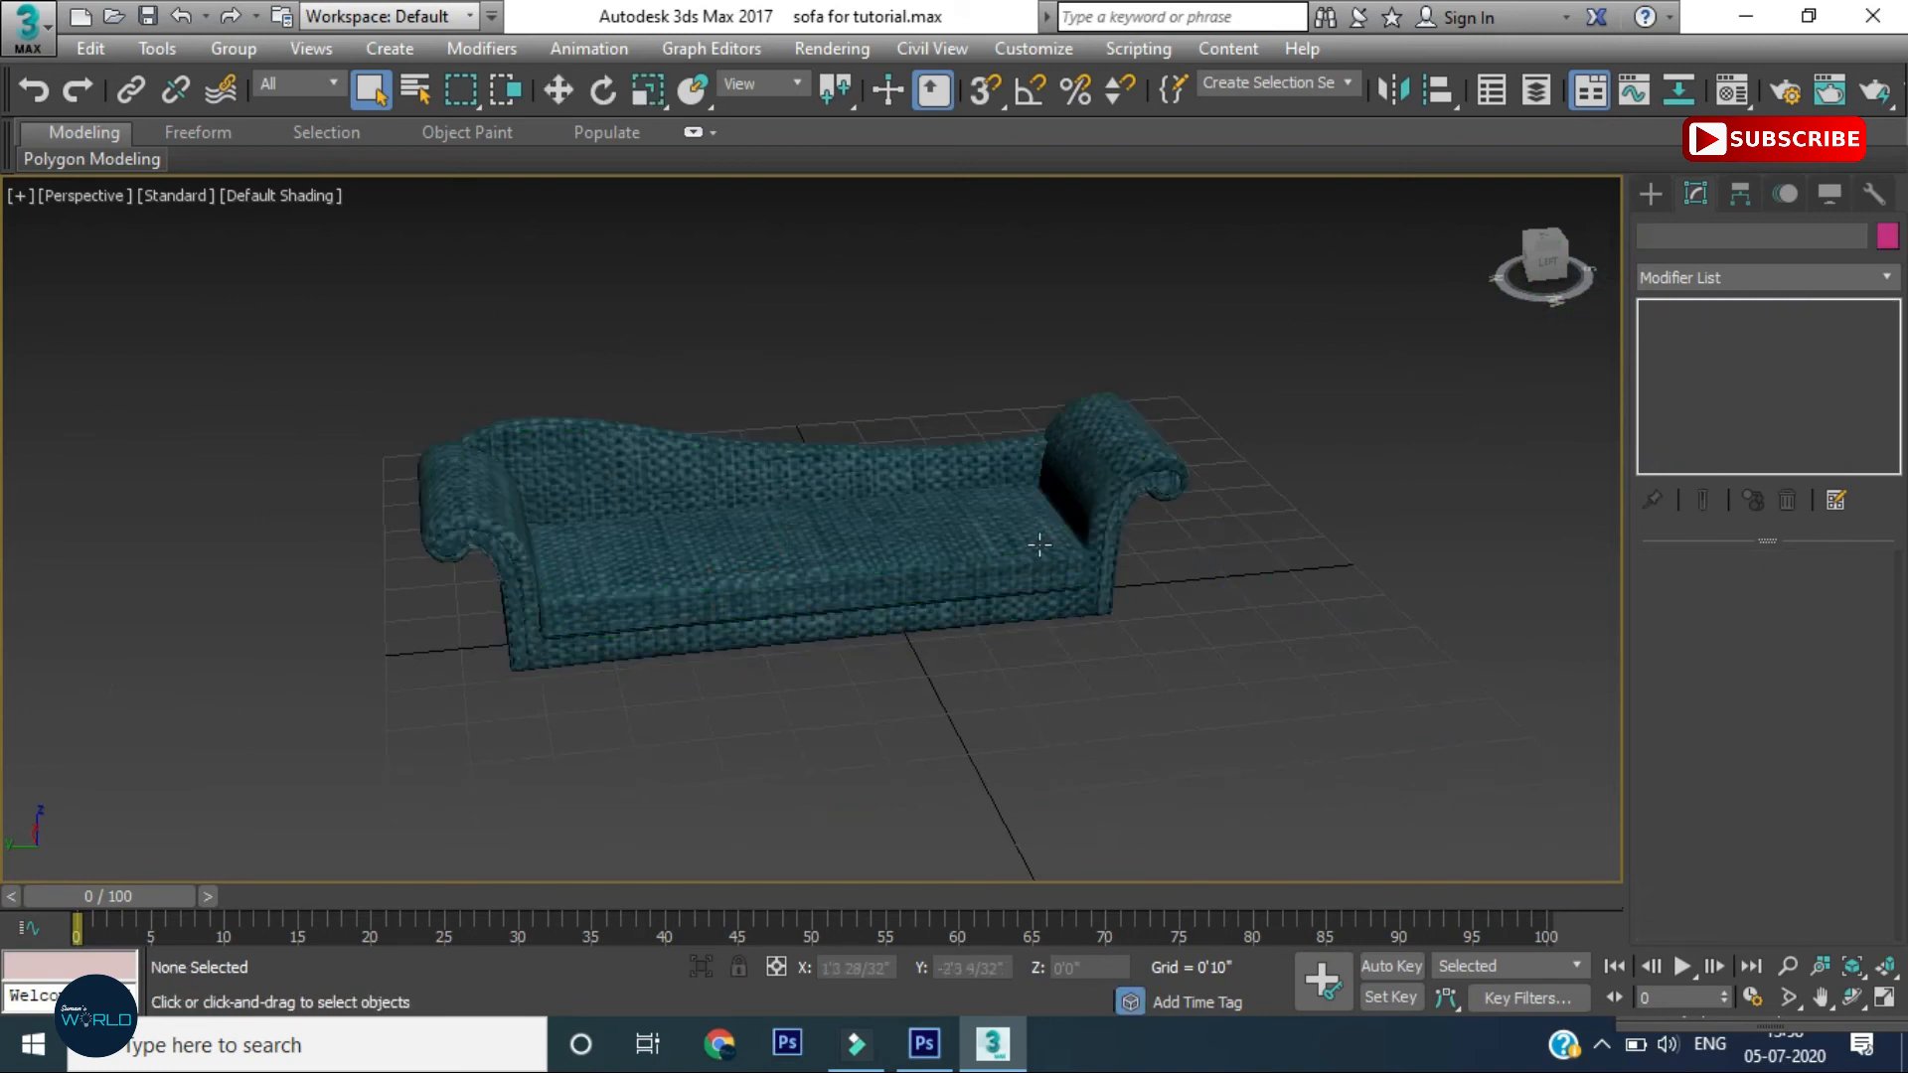
Set the diffuse bitmap's tiling to 1.8 in U and 1.2 in V
{"action": "key", "text": "m"}
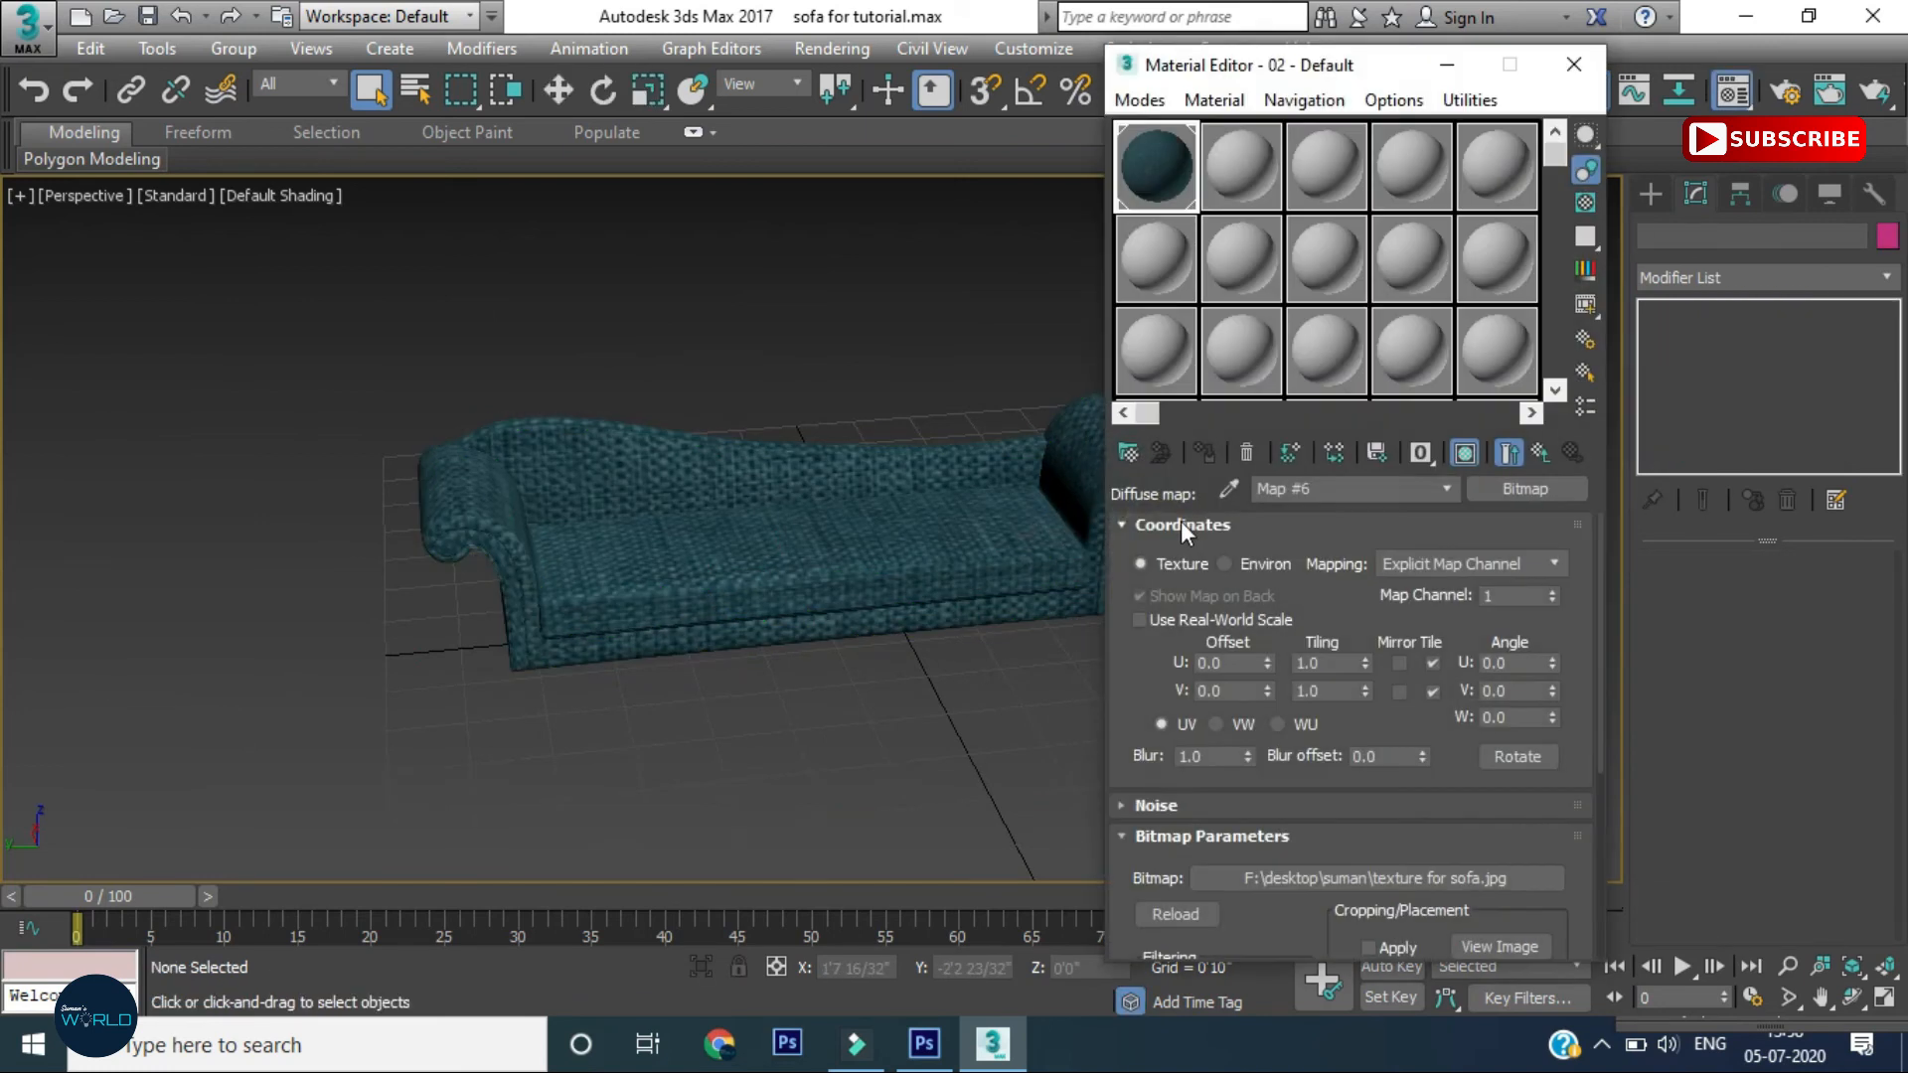
{"action": "left_click", "coordinate": [1365, 658]}
{"action": "left_click", "coordinate": [1365, 658]}
{"action": "left_click", "coordinate": [1365, 658]}
{"action": "left_click", "coordinate": [1365, 658]}
{"action": "left_click", "coordinate": [1365, 657]}
{"action": "left_click", "coordinate": [1365, 658]}
{"action": "left_click", "coordinate": [1365, 658]}
{"action": "left_click", "coordinate": [1365, 658]}
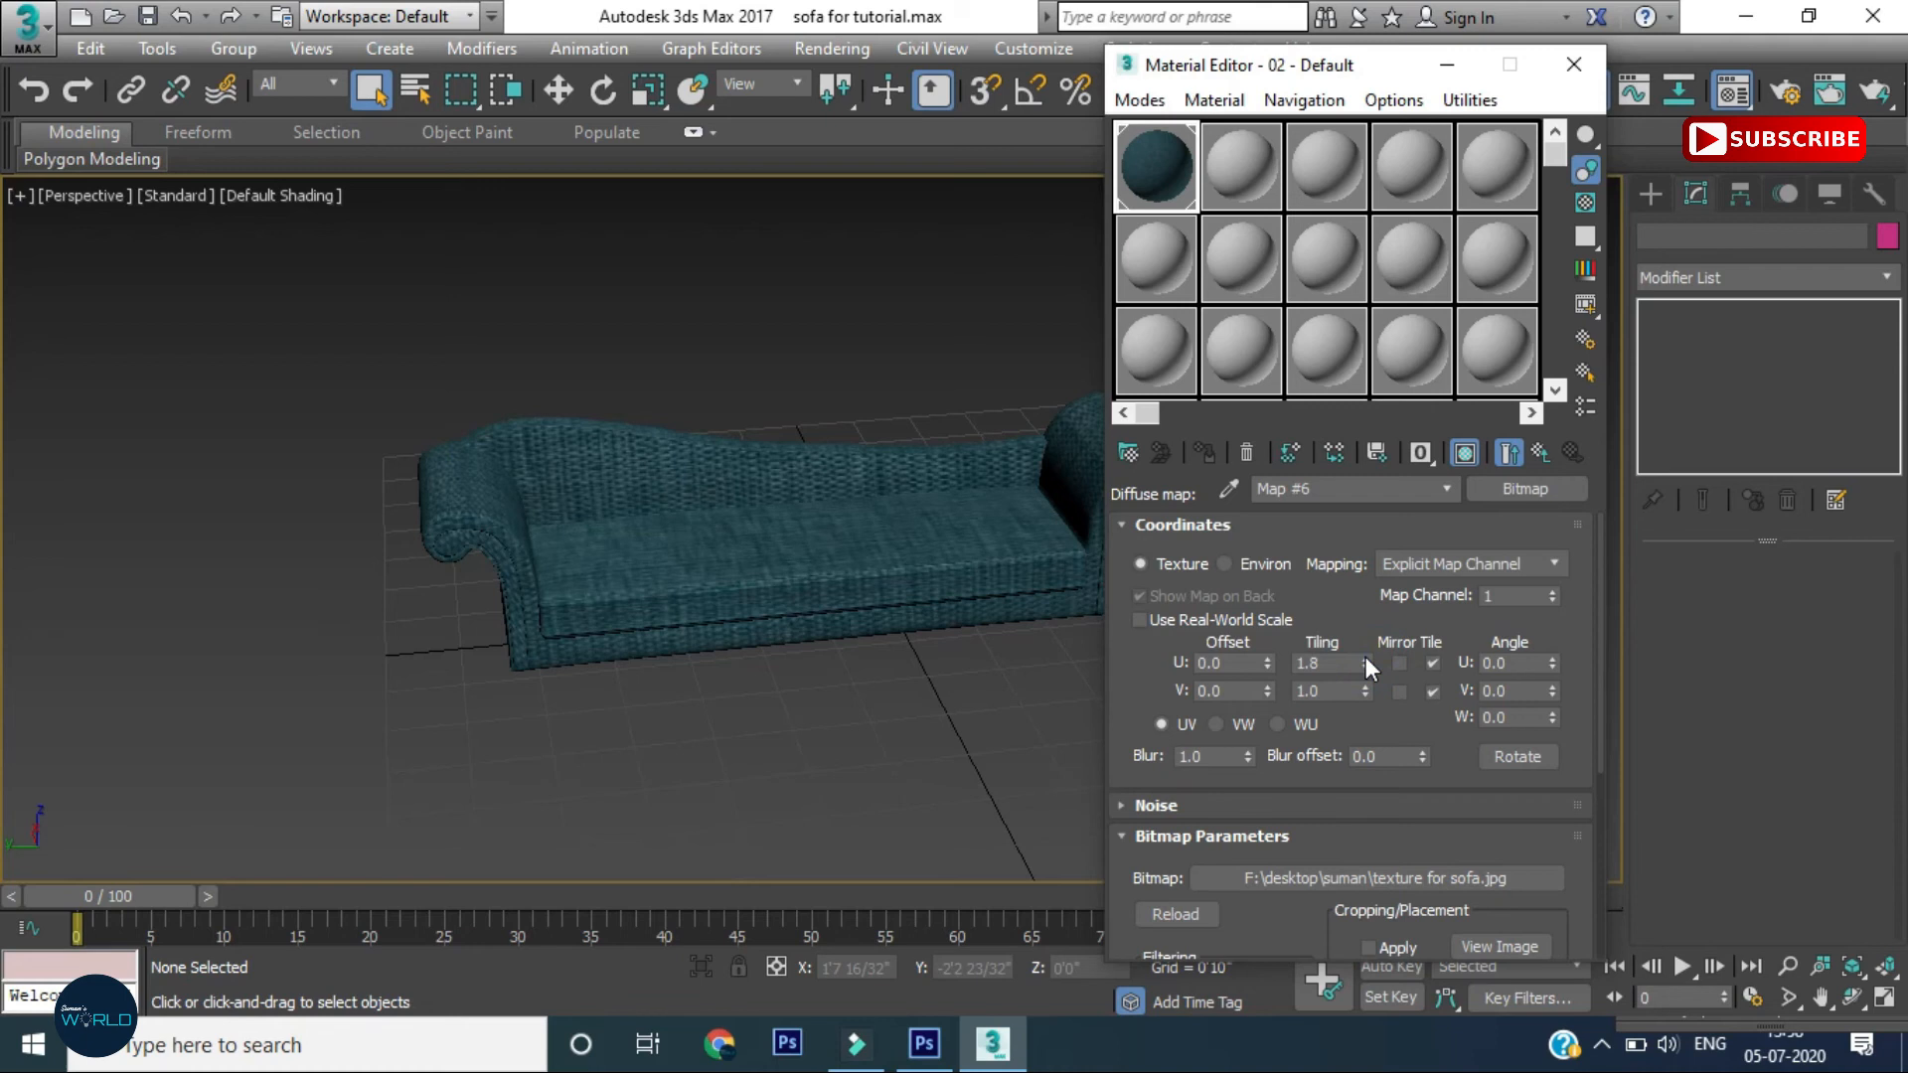
{"action": "left_click", "coordinate": [1366, 684]}
{"action": "left_click", "coordinate": [1366, 684]}
Switch the diffuse bitmap from tiling to mirroring in both U and V, and check the fabric on the whole sofa
{"action": "scroll", "coordinate": [709, 500], "scroll_direction": "up", "scroll_amount": 5}
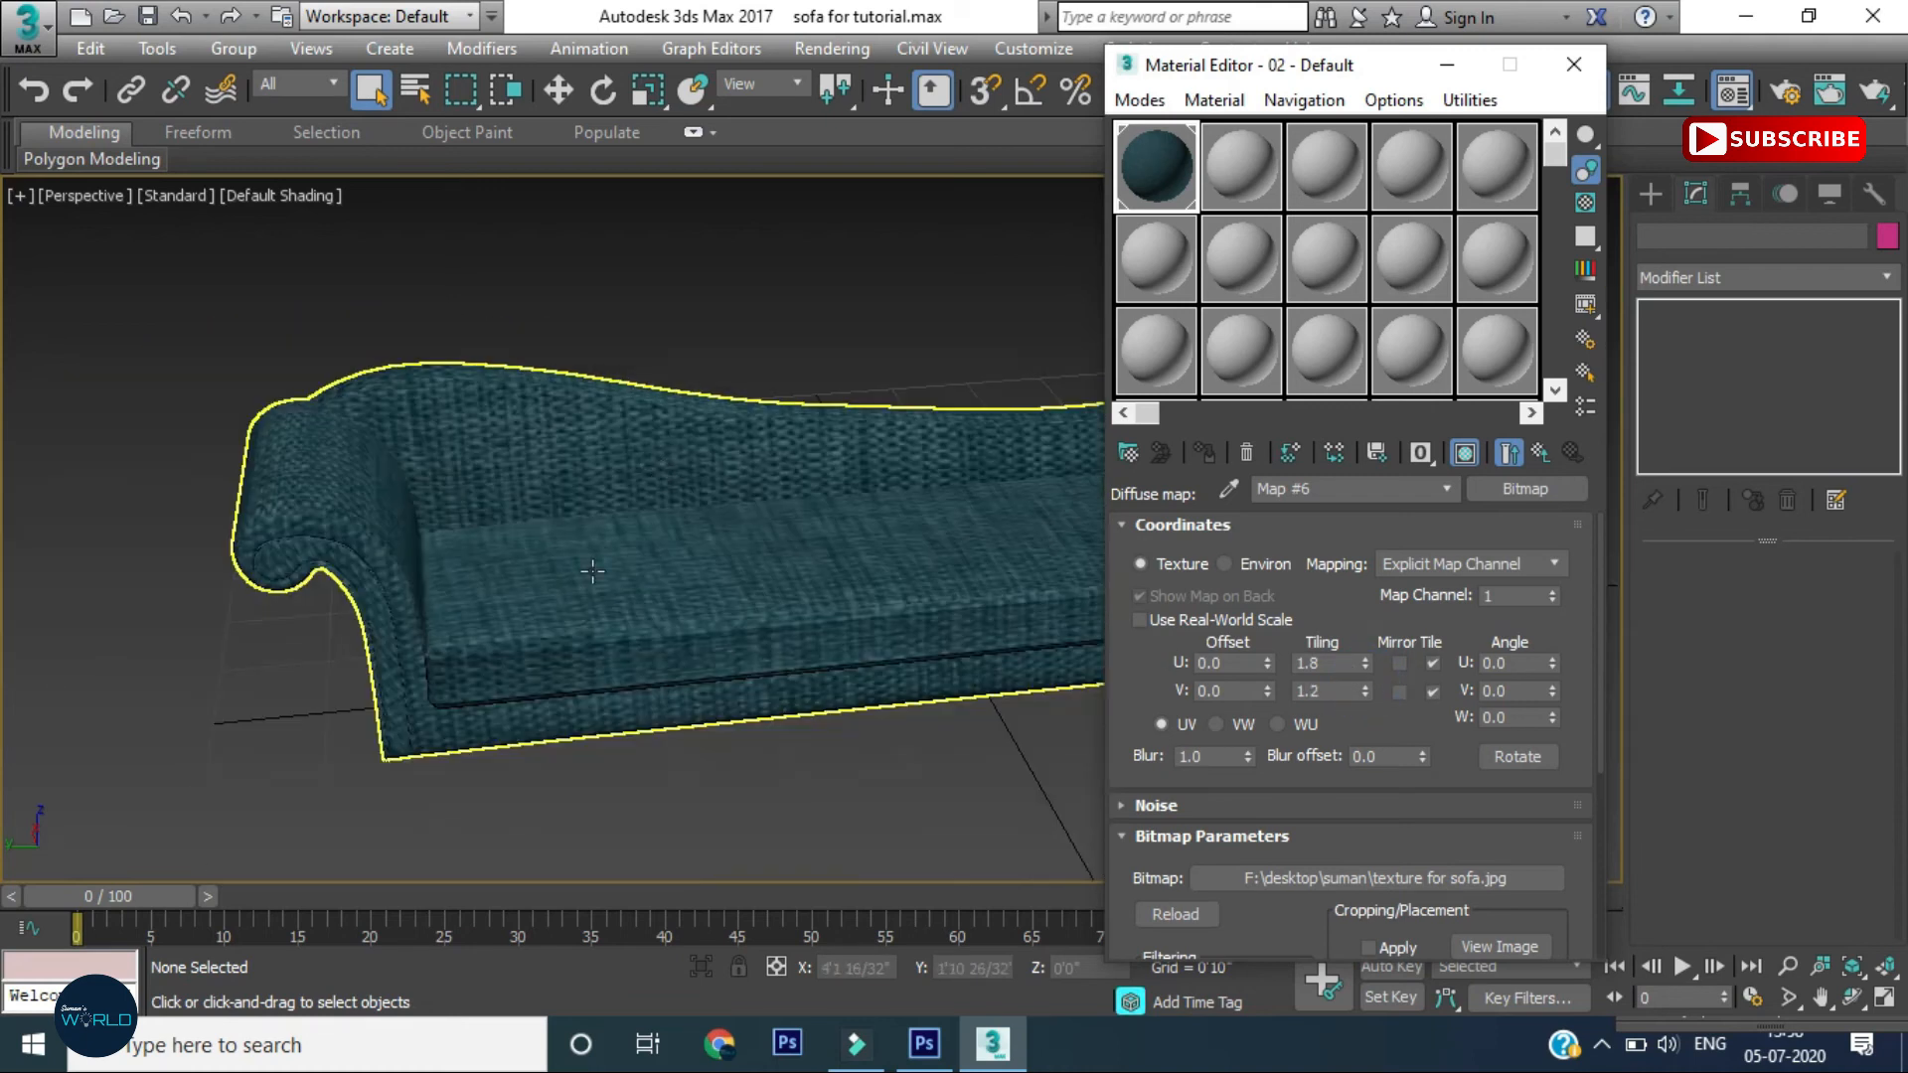
{"action": "scroll", "coordinate": [745, 728], "scroll_direction": "down", "scroll_amount": 5}
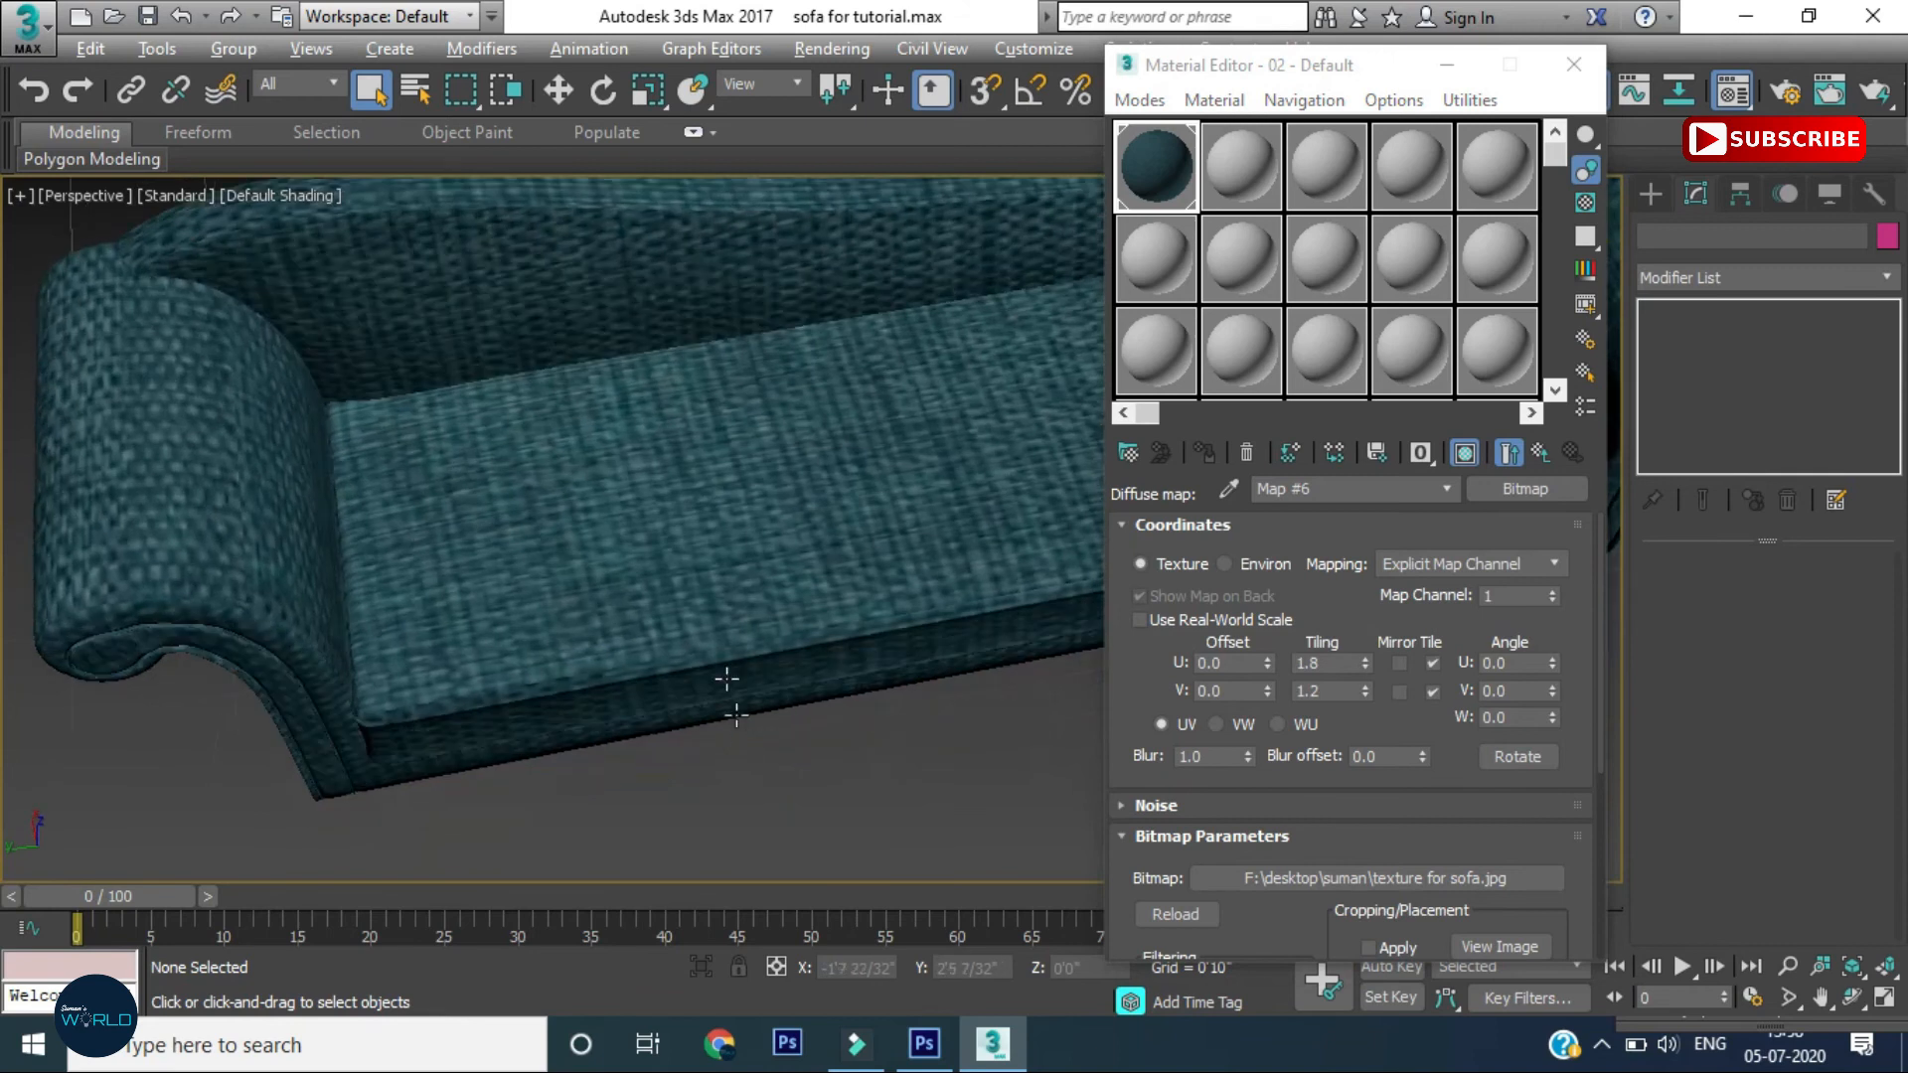
{"action": "scroll", "coordinate": [795, 657], "scroll_direction": "down", "scroll_amount": 3}
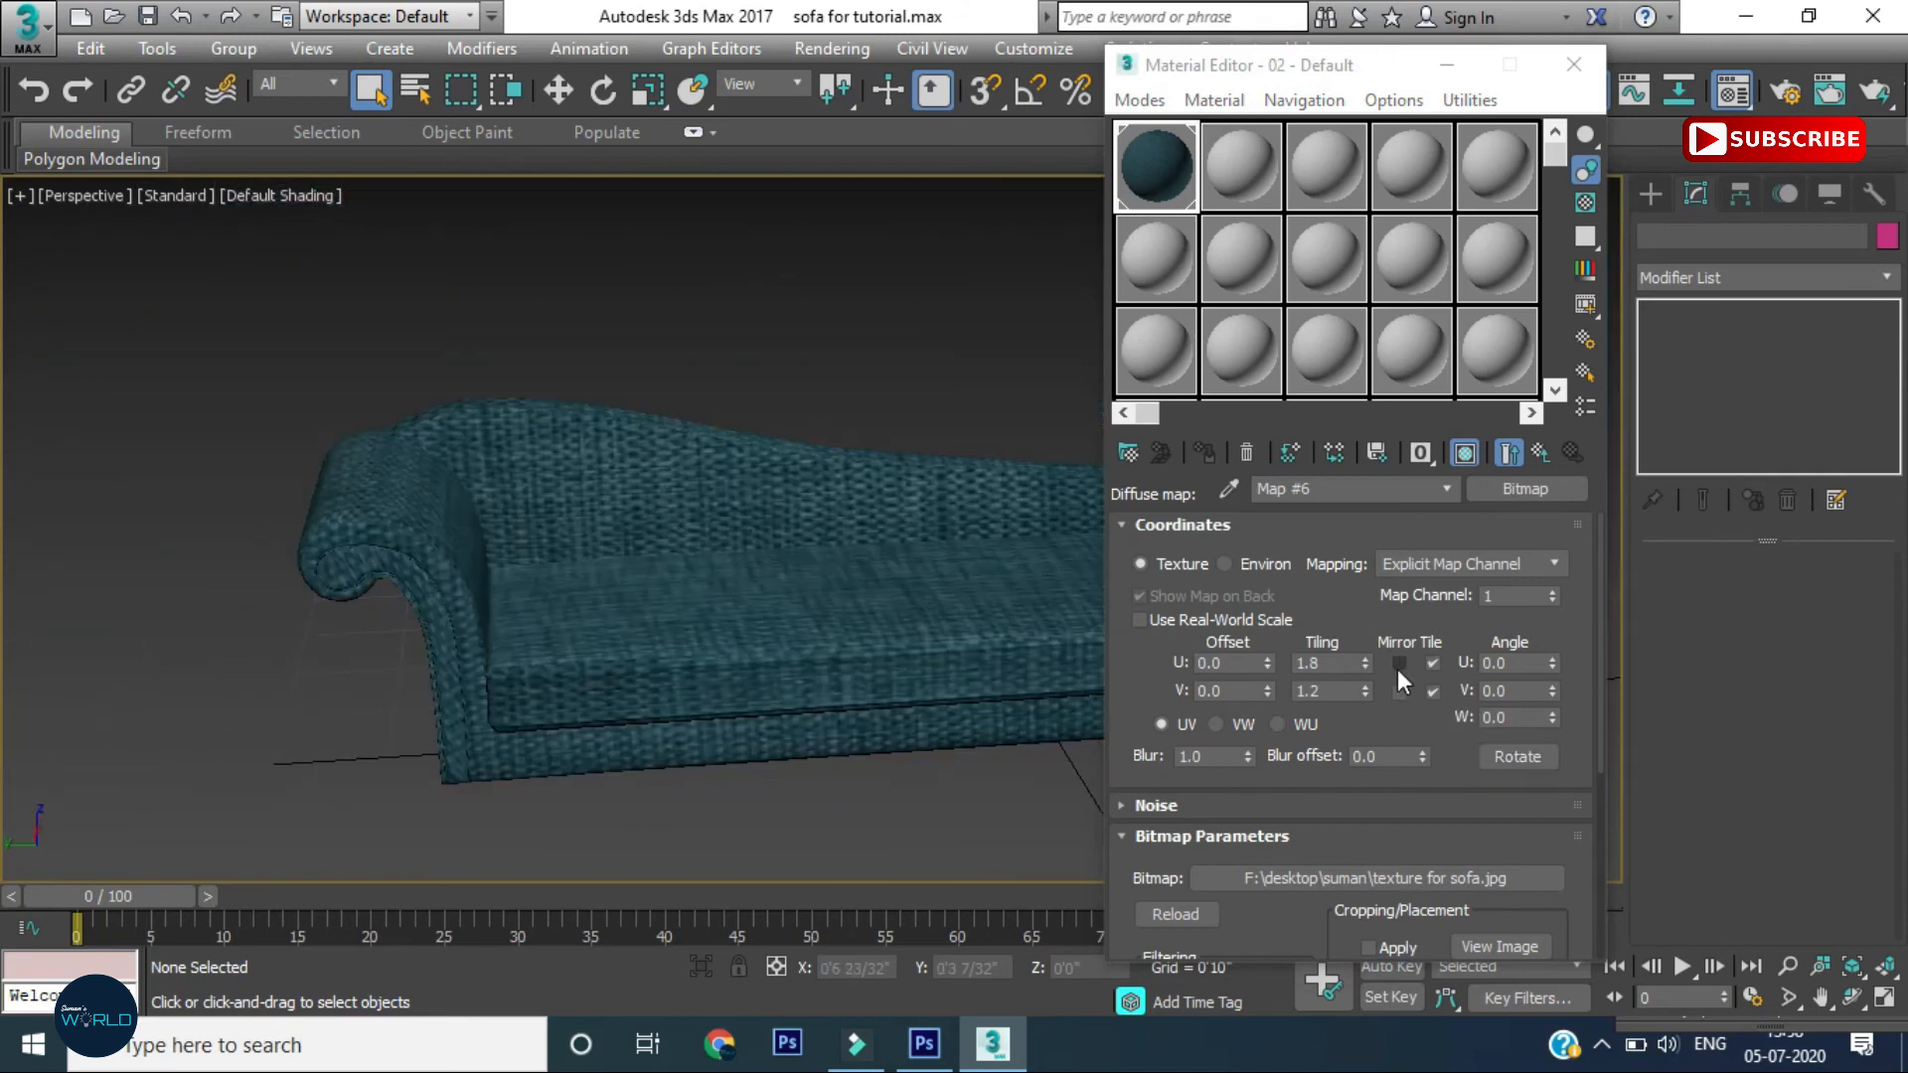
{"action": "left_click", "coordinate": [1398, 664]}
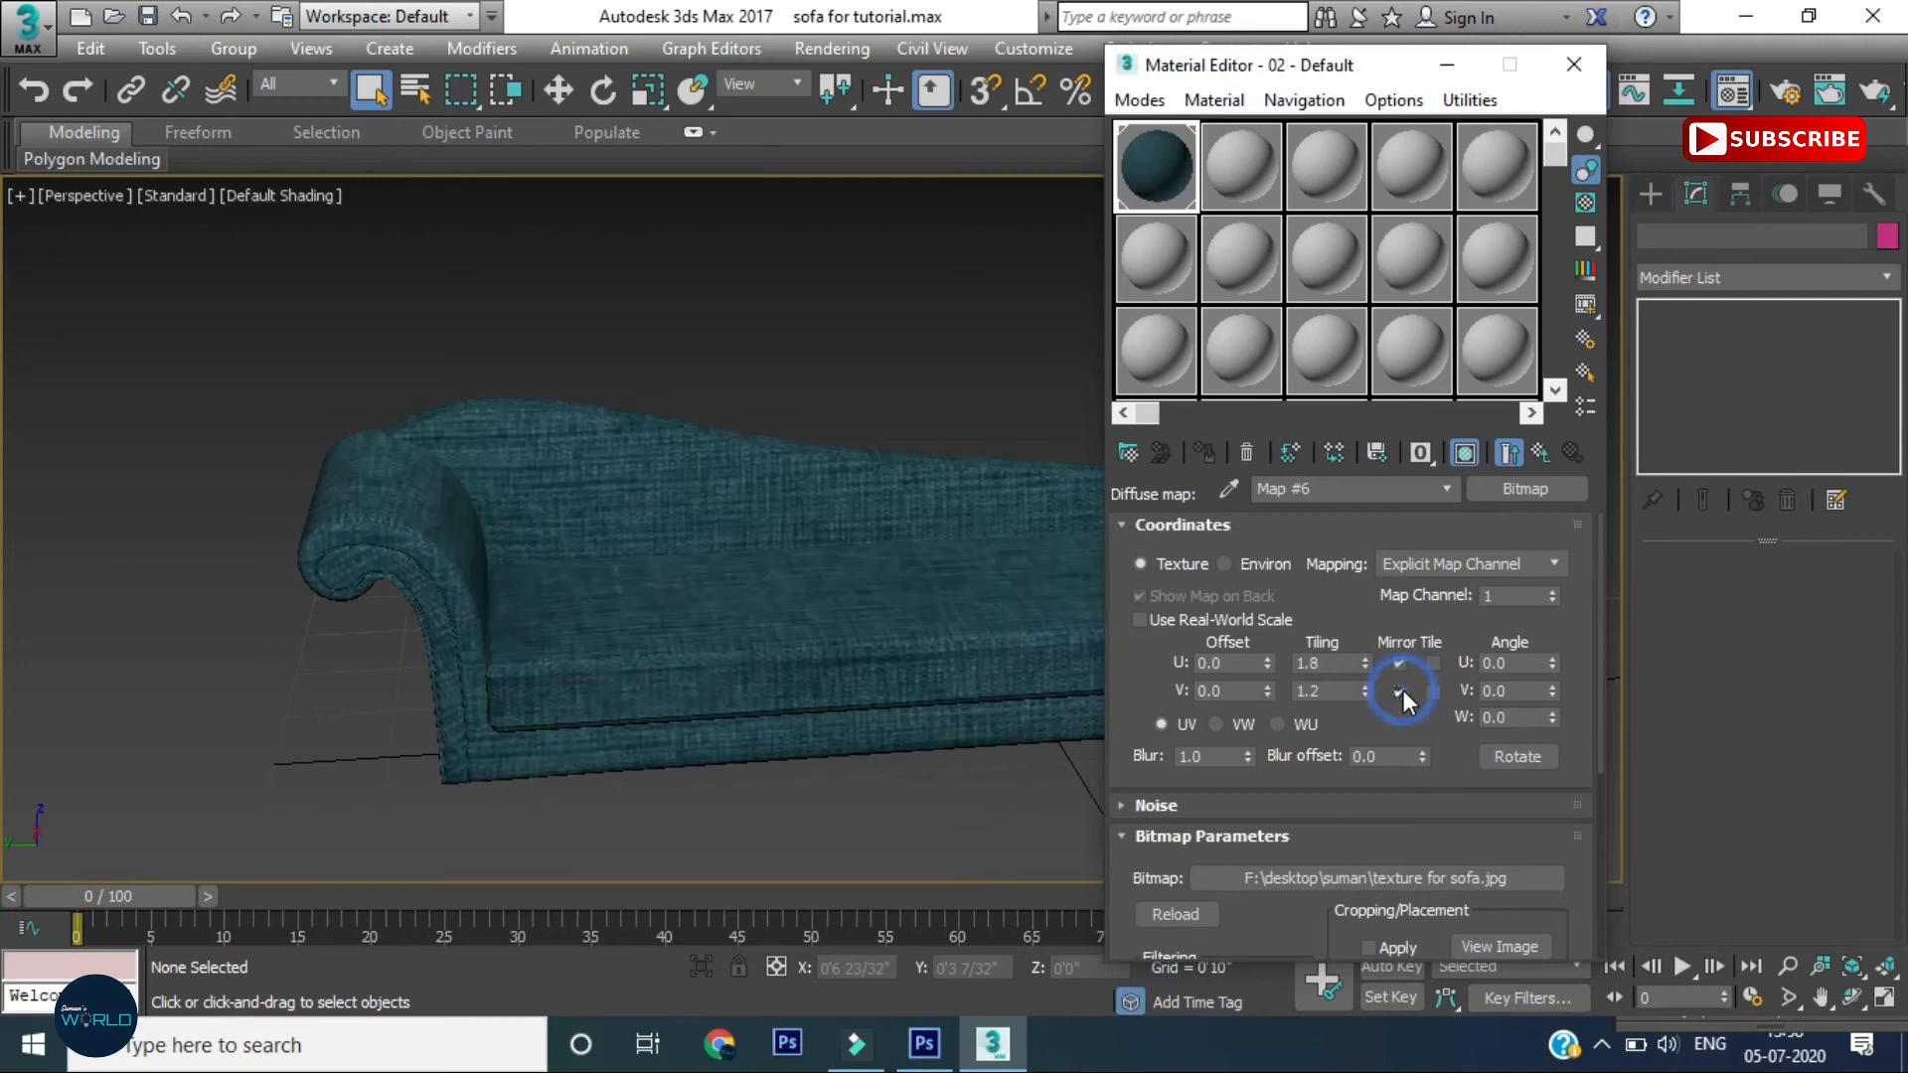
{"action": "left_click", "coordinate": [638, 554]}
{"action": "scroll", "coordinate": [594, 544], "scroll_direction": "up", "scroll_amount": 3}
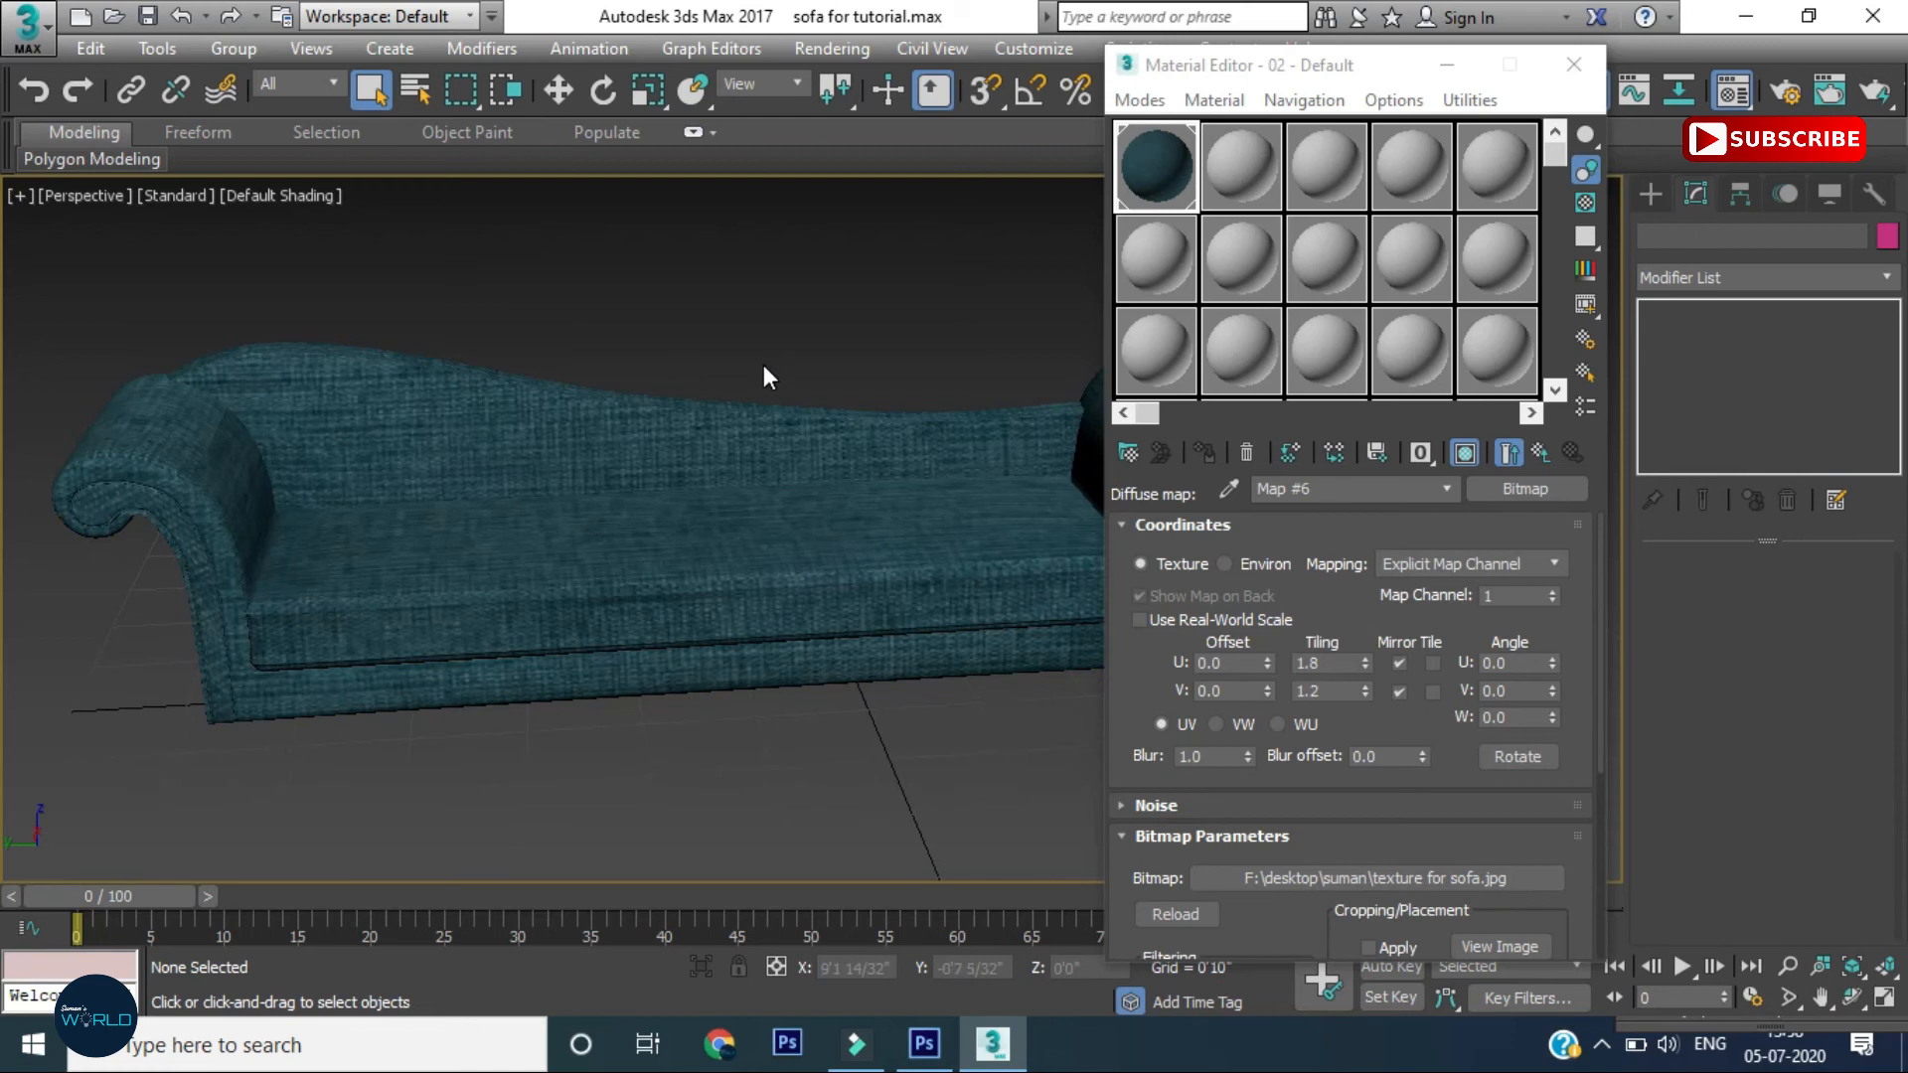
{"action": "left_click", "coordinate": [1573, 63]}
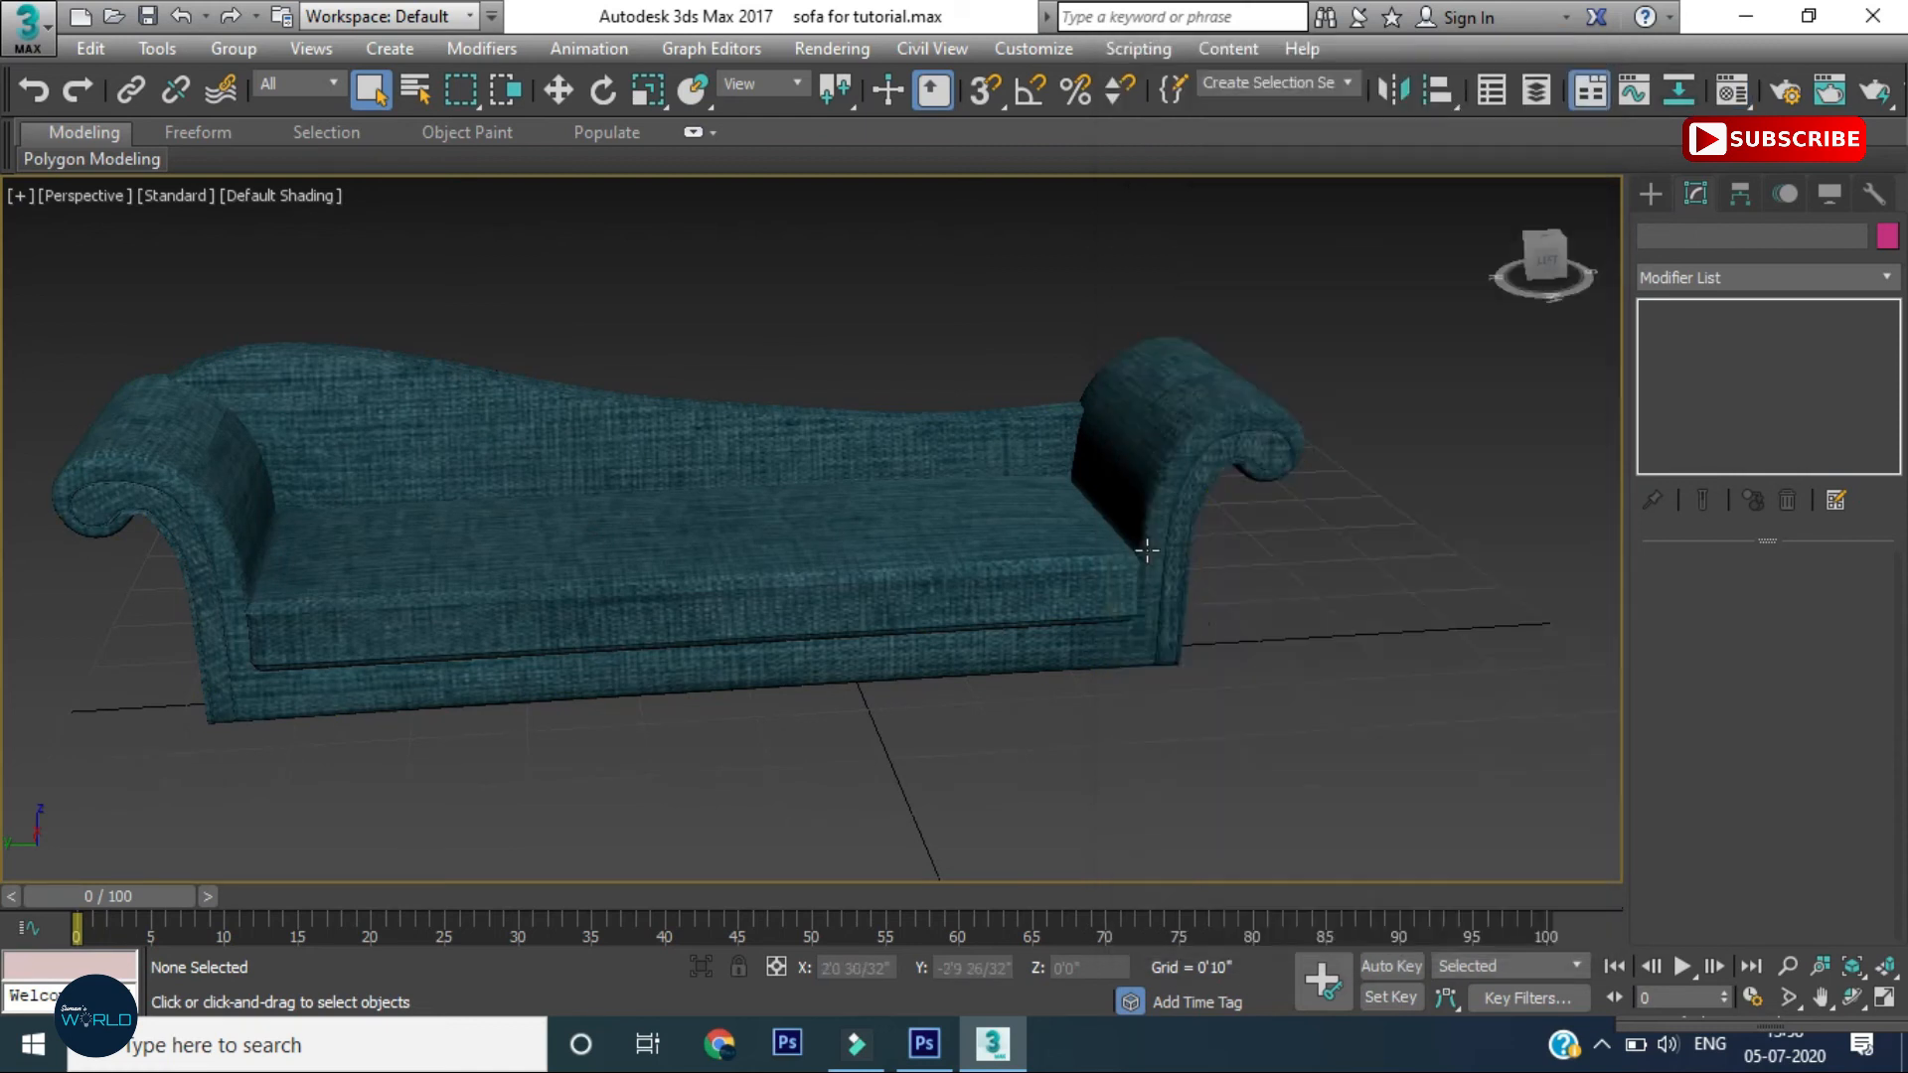
{"action": "middle_click_drag", "start_coordinate": [1228, 614], "coordinate": [1292, 626], "text": "alt"}
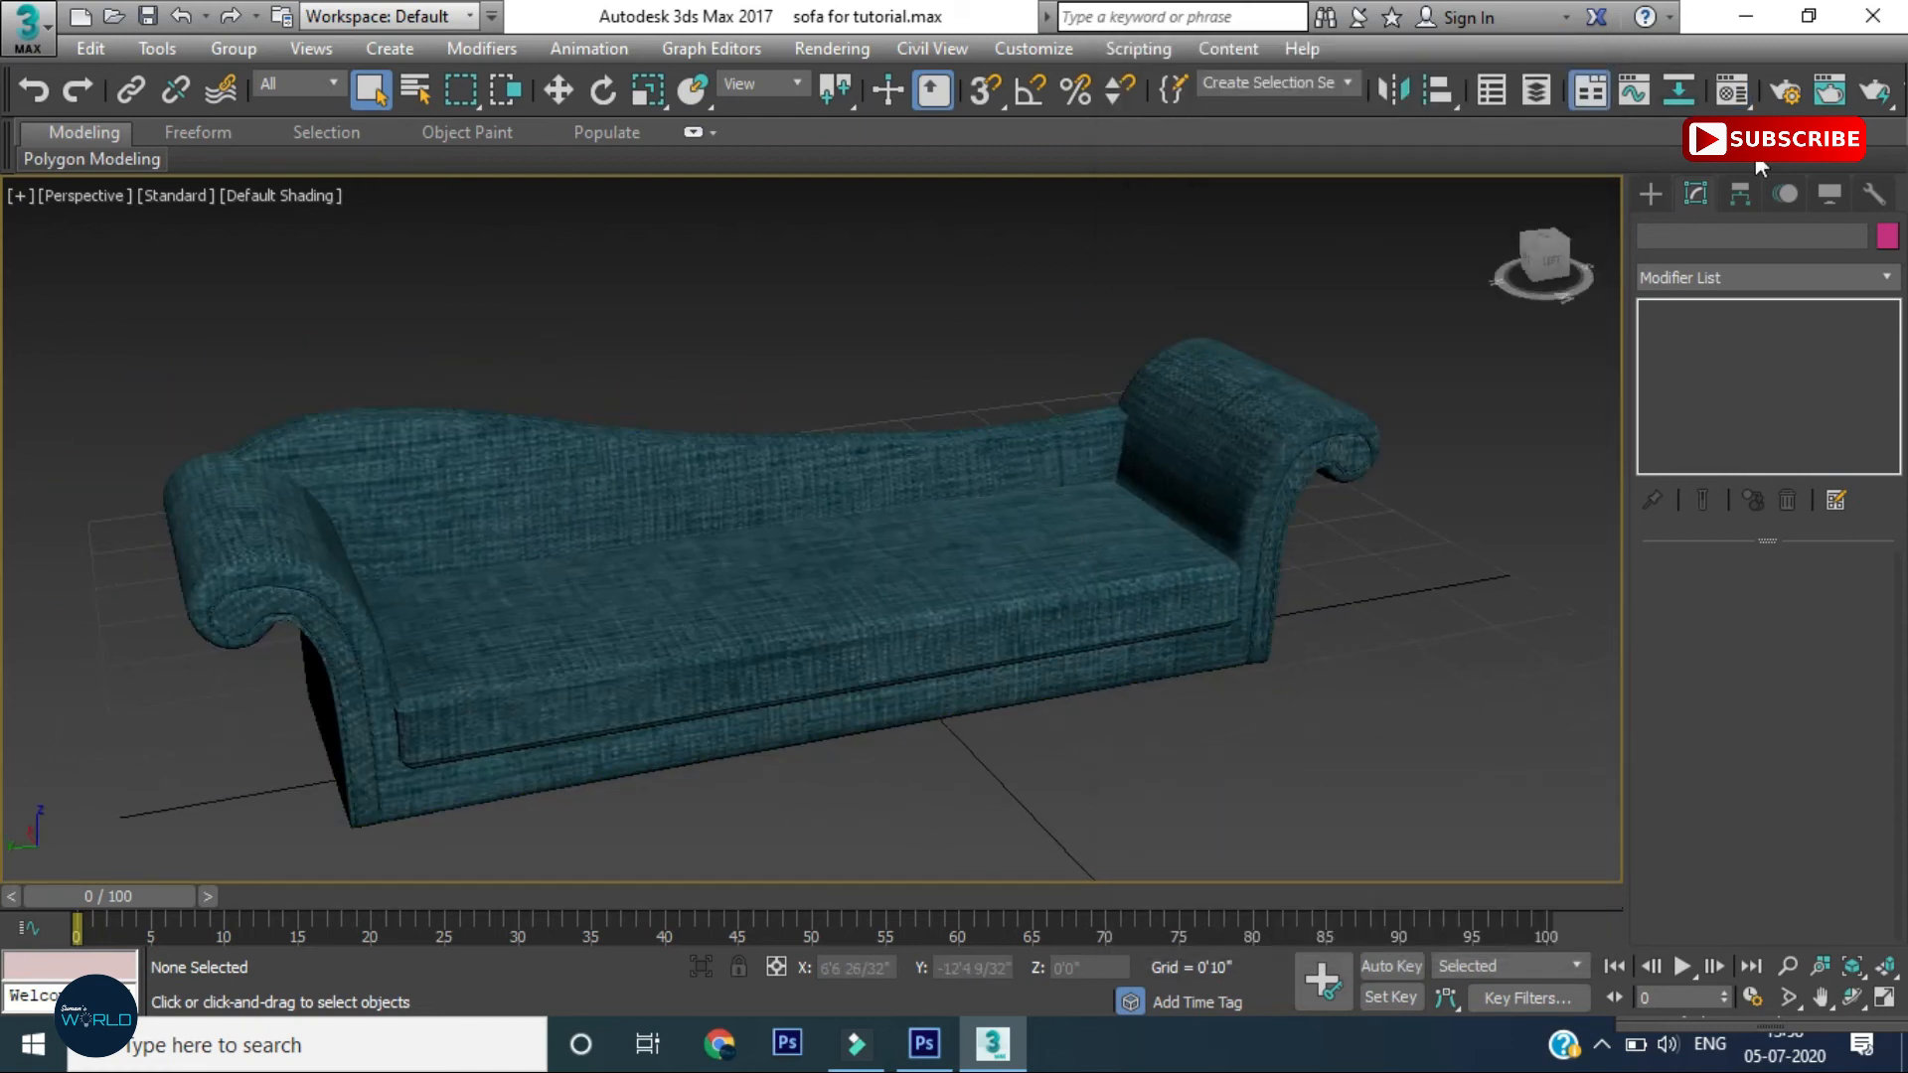
Create a chamfer box in the top view over the sofa's end, about 1'6" long, 1'8" wide and 1.2" high, with about a 0.8" fillet
{"action": "left_click", "coordinate": [1650, 194]}
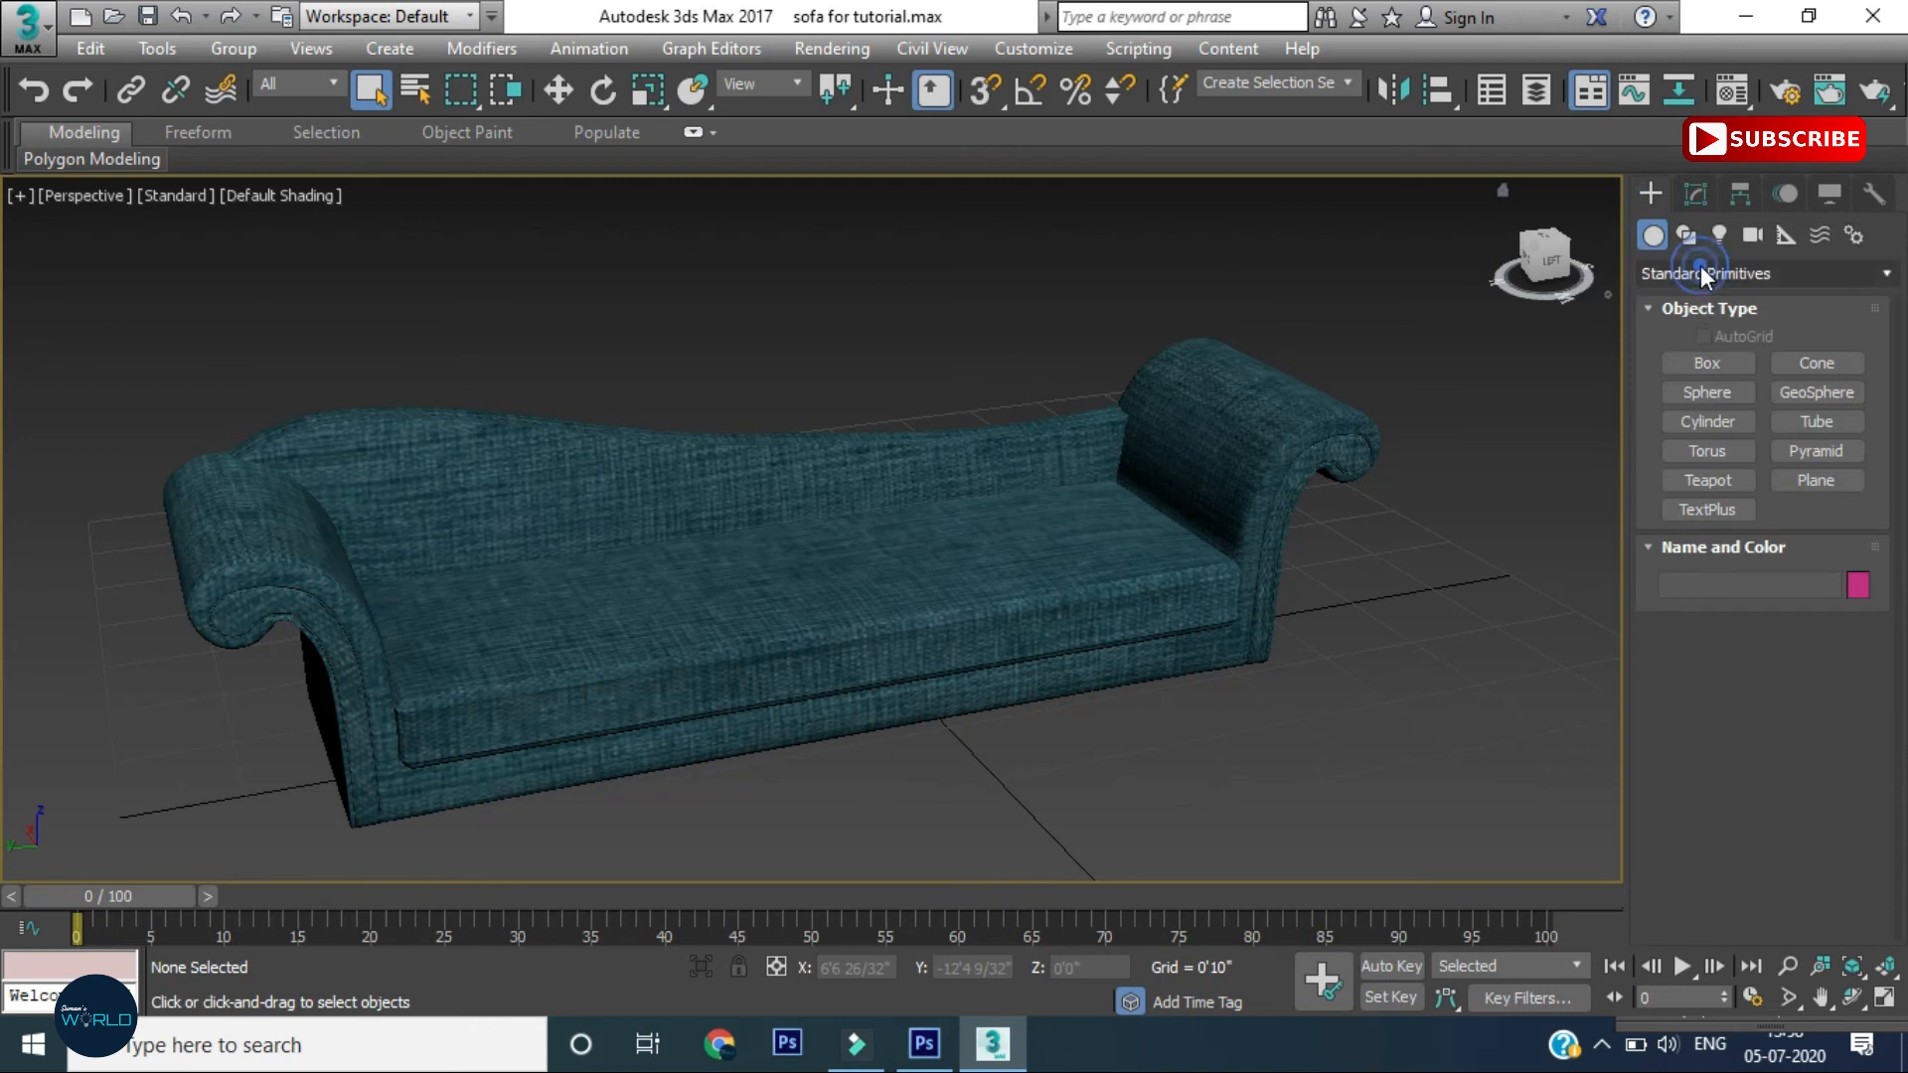
{"action": "left_click", "coordinate": [1701, 268]}
{"action": "left_click", "coordinate": [1686, 235]}
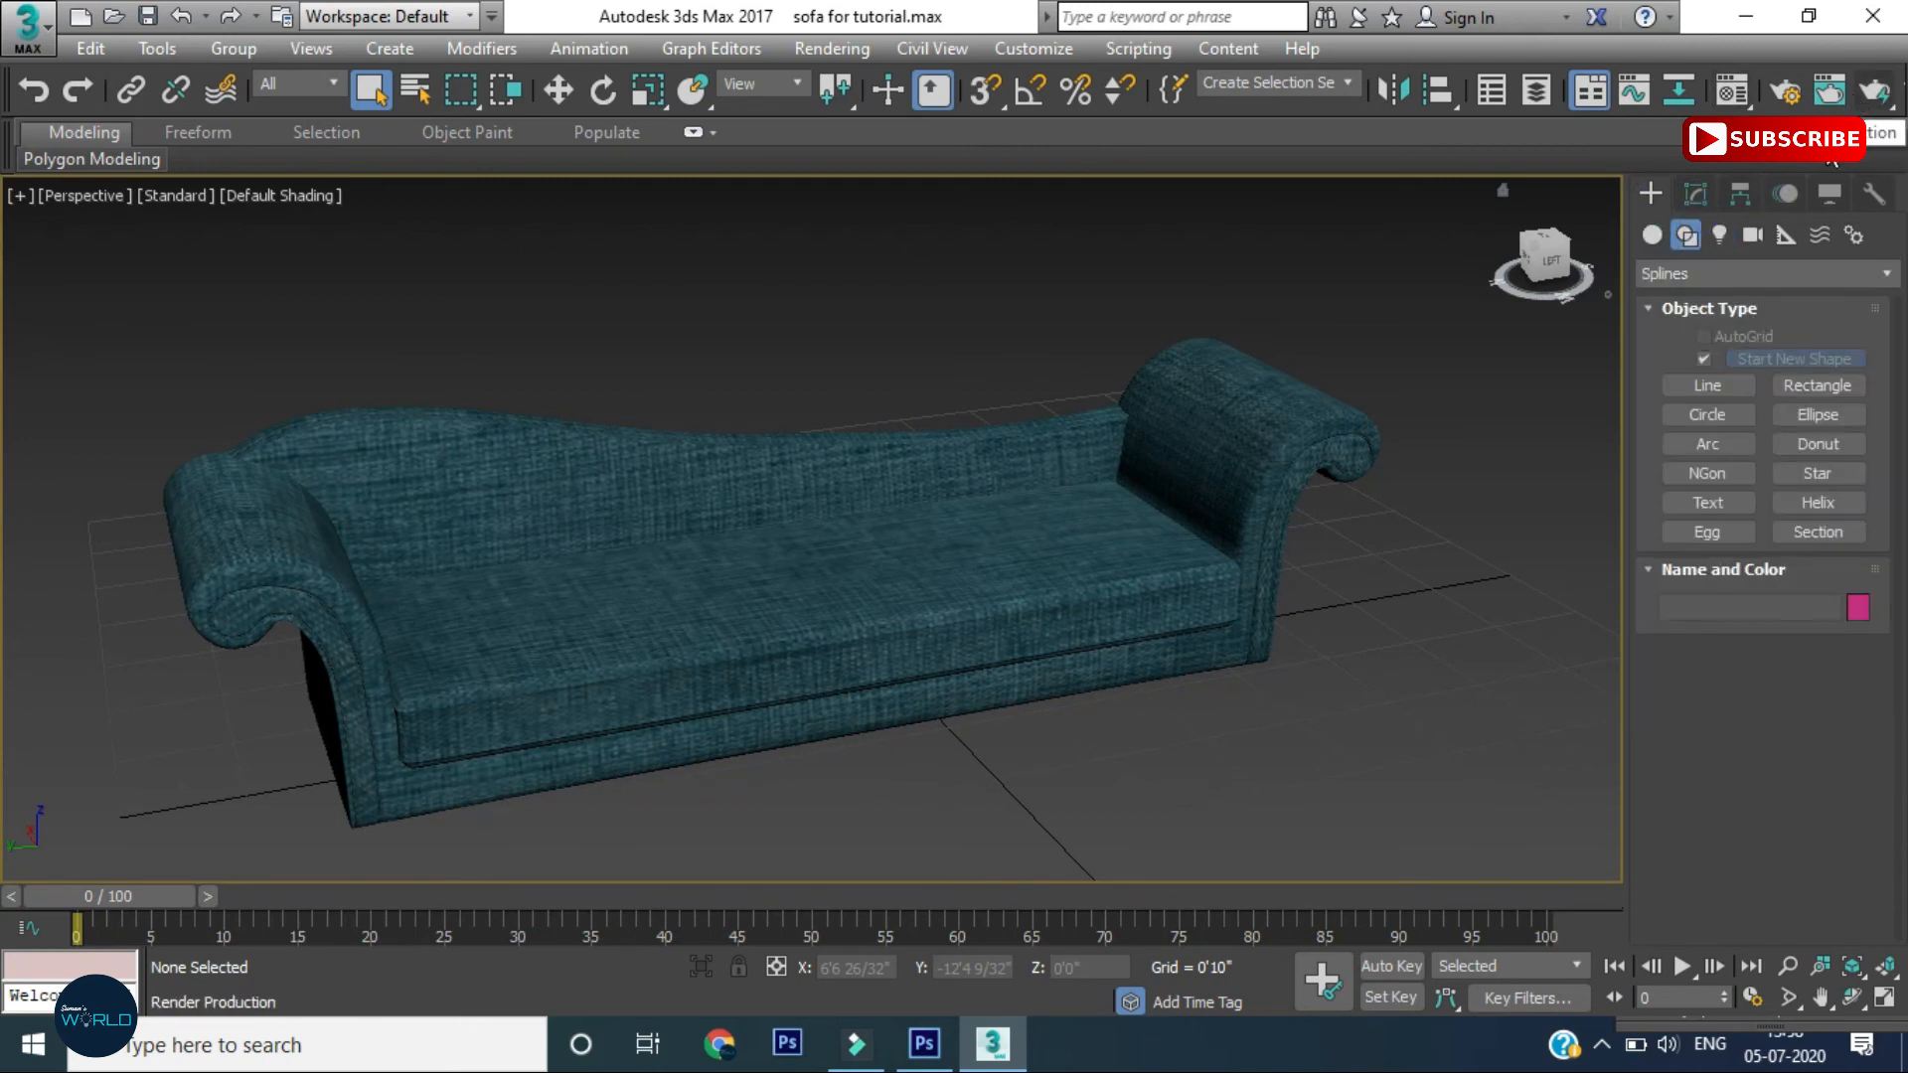
{"action": "left_click", "coordinate": [1654, 234]}
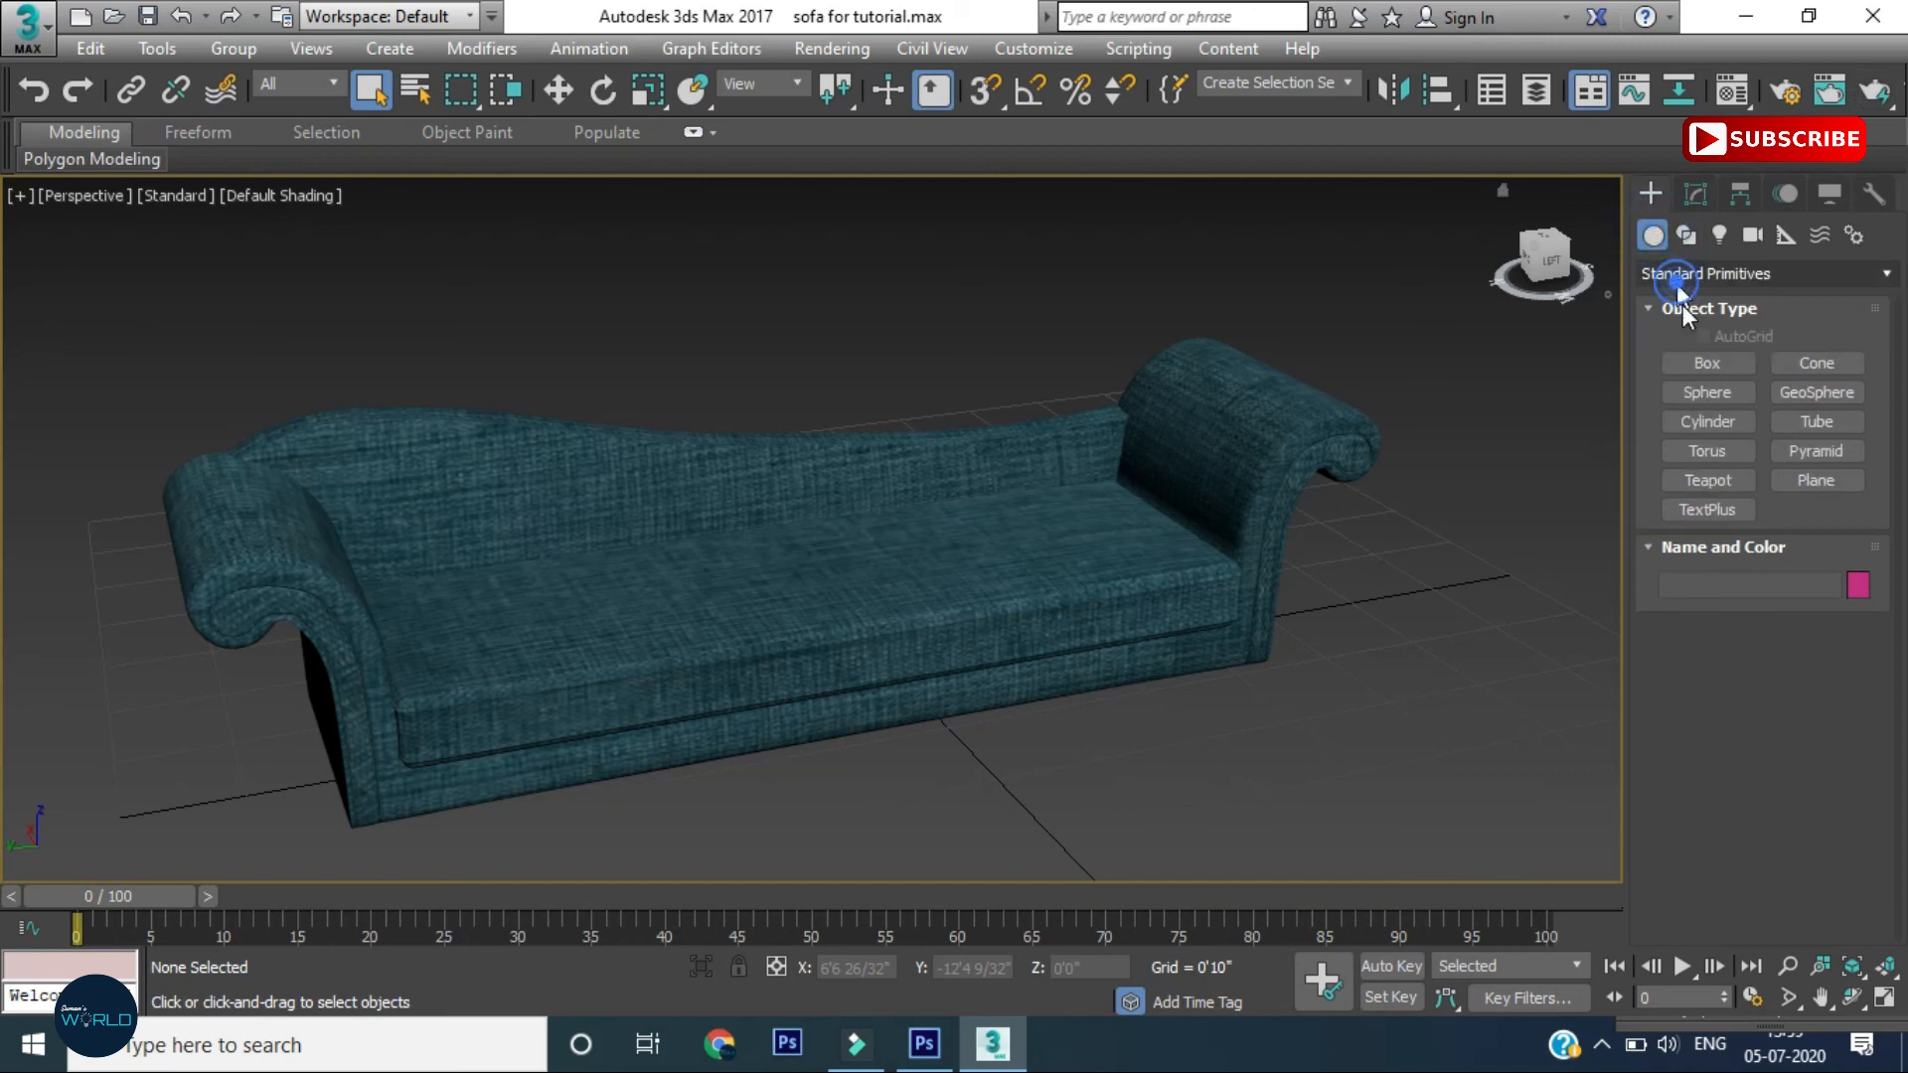
{"action": "left_click", "coordinate": [1681, 274]}
{"action": "left_click", "coordinate": [1737, 328]}
{"action": "left_click", "coordinate": [1709, 393]}
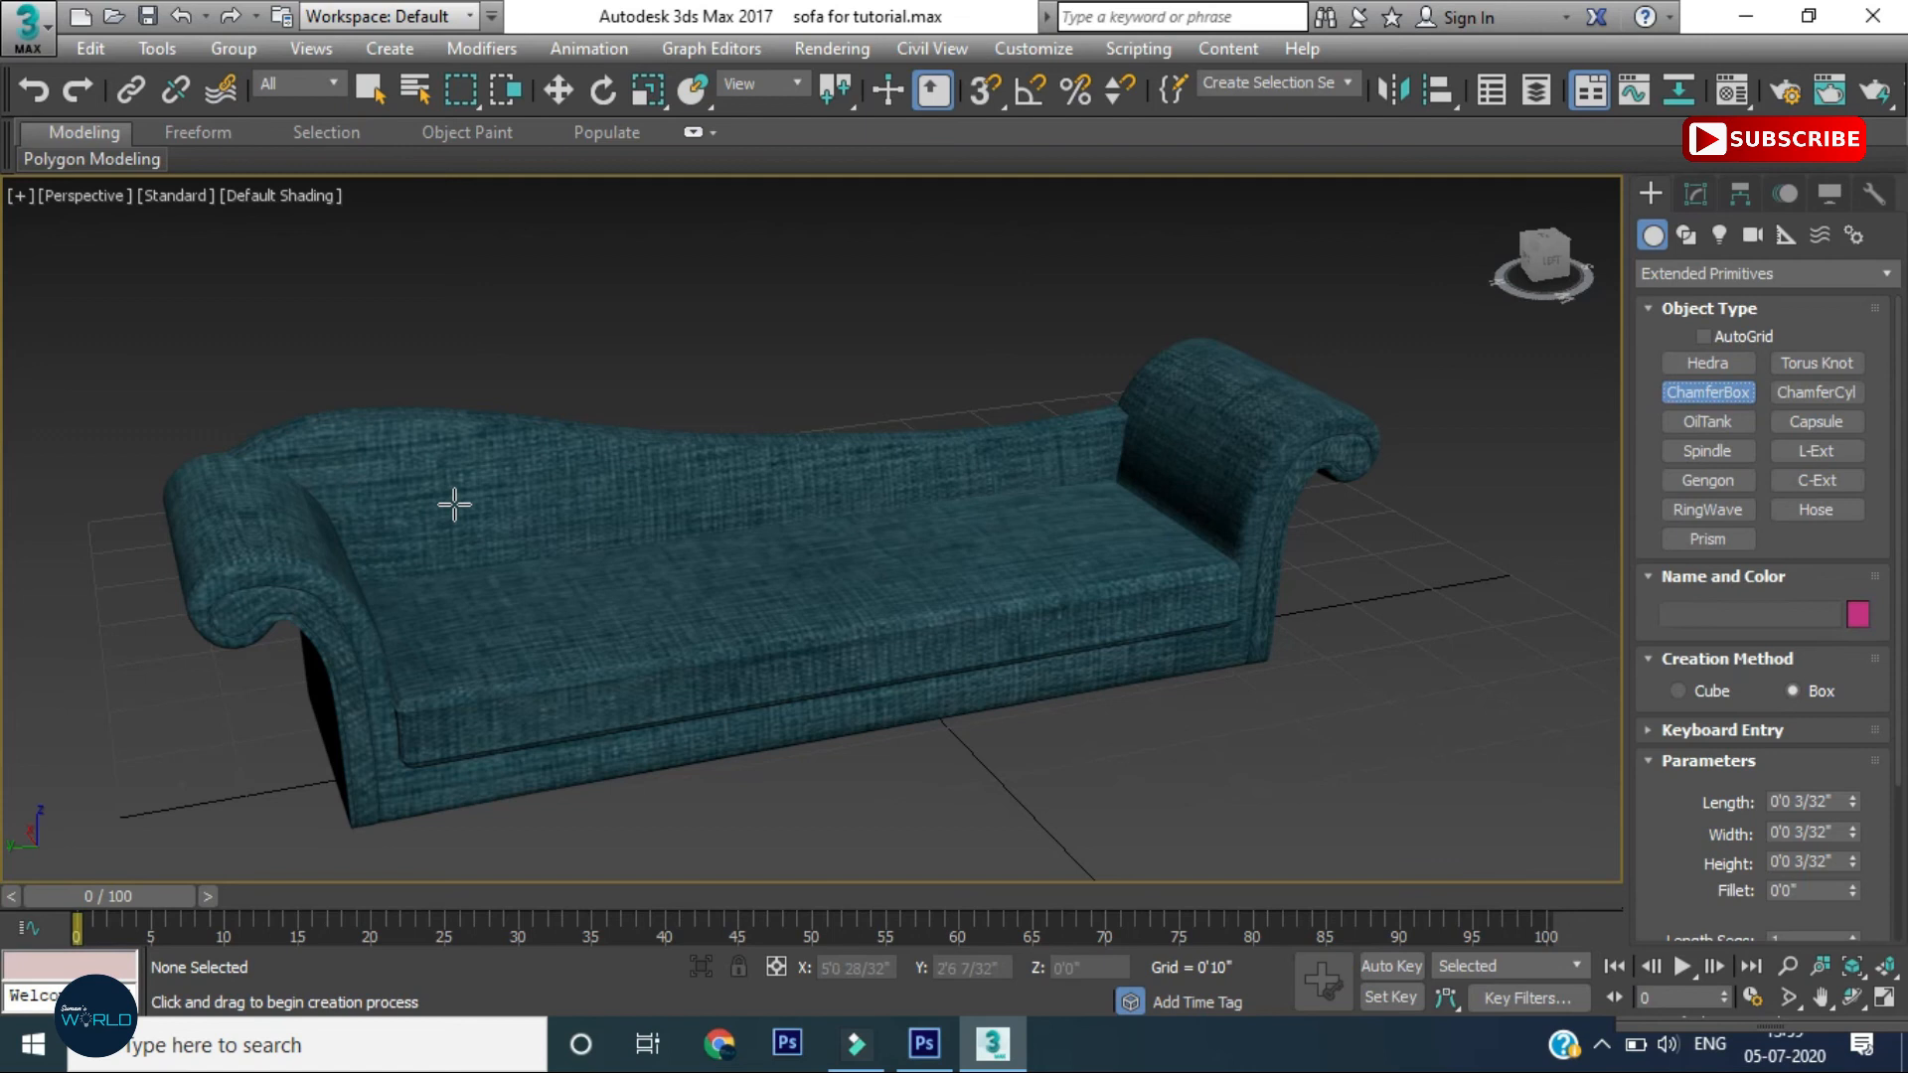
{"action": "key", "text": "t"}
{"action": "key", "text": "z"}
{"action": "middle_click_drag", "start_coordinate": [509, 557], "coordinate": [526, 557]}
{"action": "scroll", "coordinate": [894, 298], "scroll_direction": "up", "scroll_amount": 5}
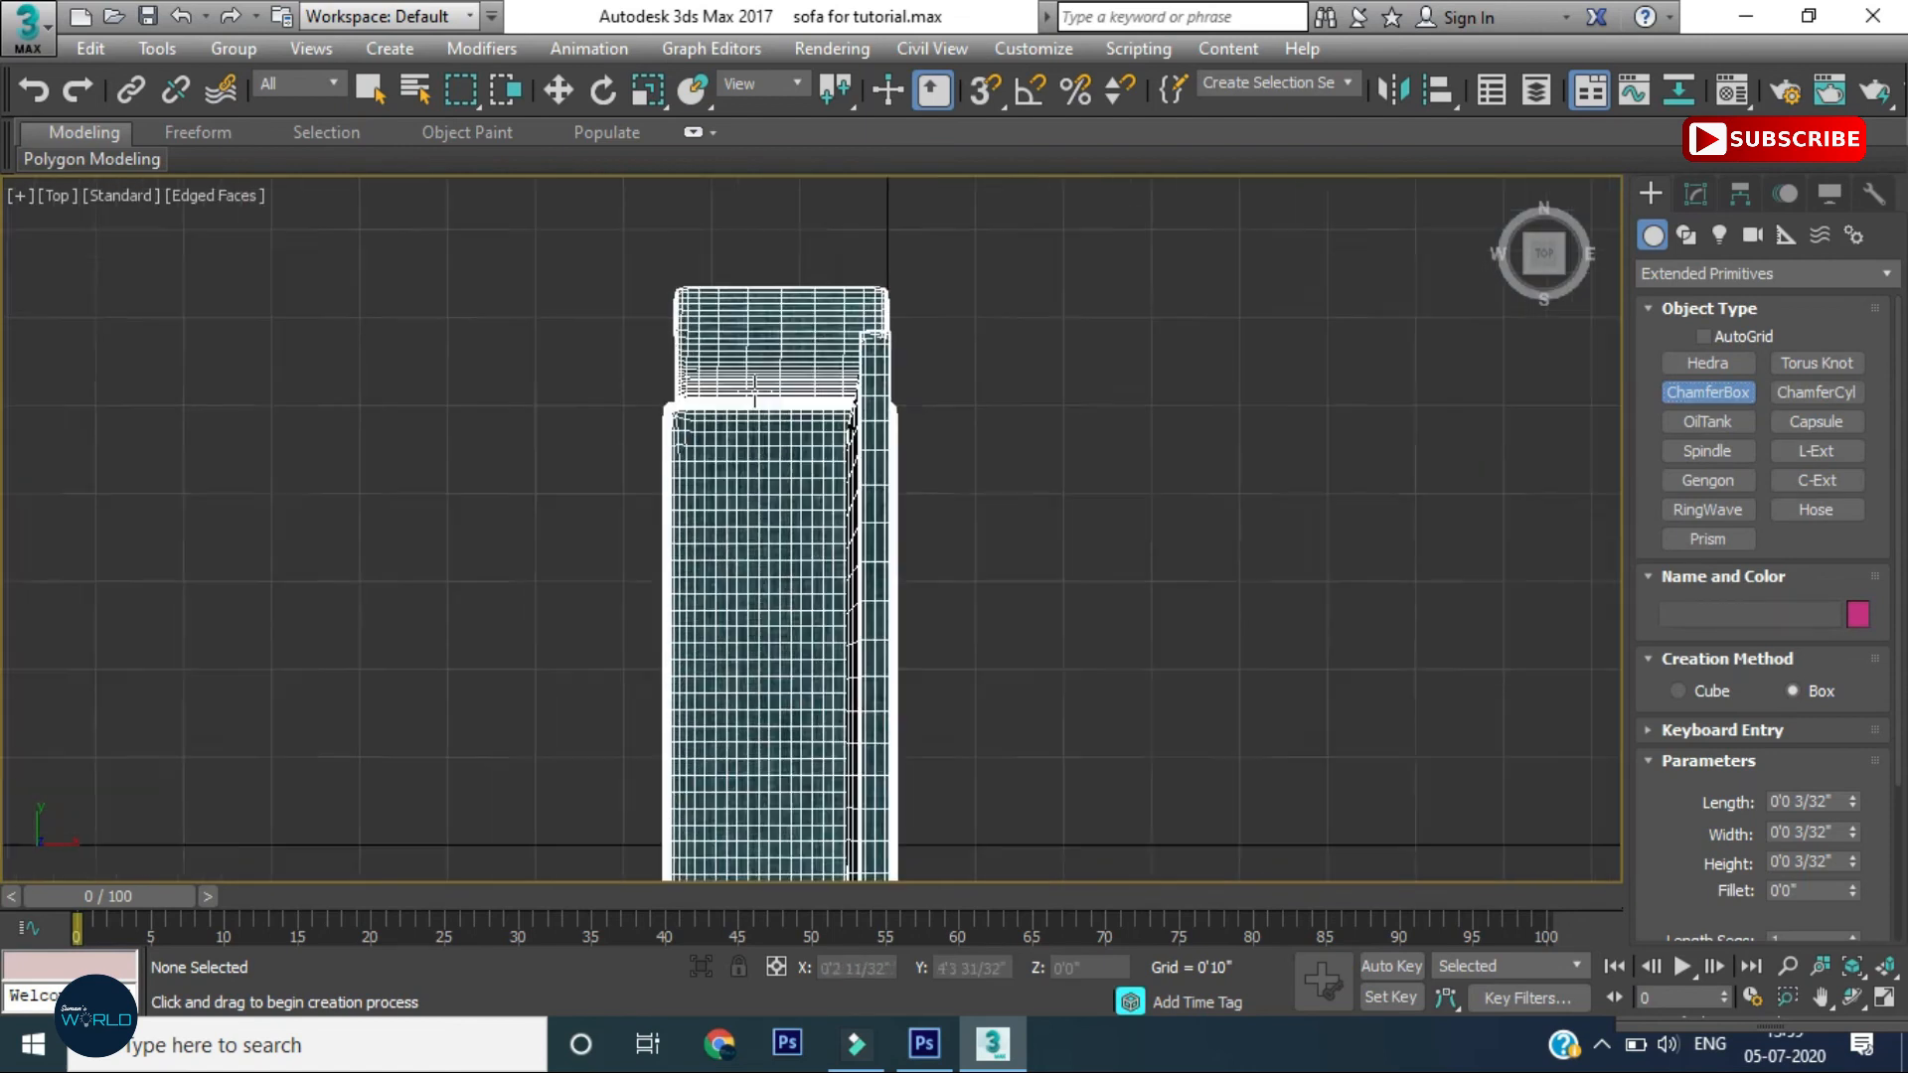
{"action": "left_click_drag", "start_coordinate": [830, 365], "coordinate": [912, 594]}
{"action": "left_click", "coordinate": [924, 566]}
{"action": "left_click", "coordinate": [1695, 194]}
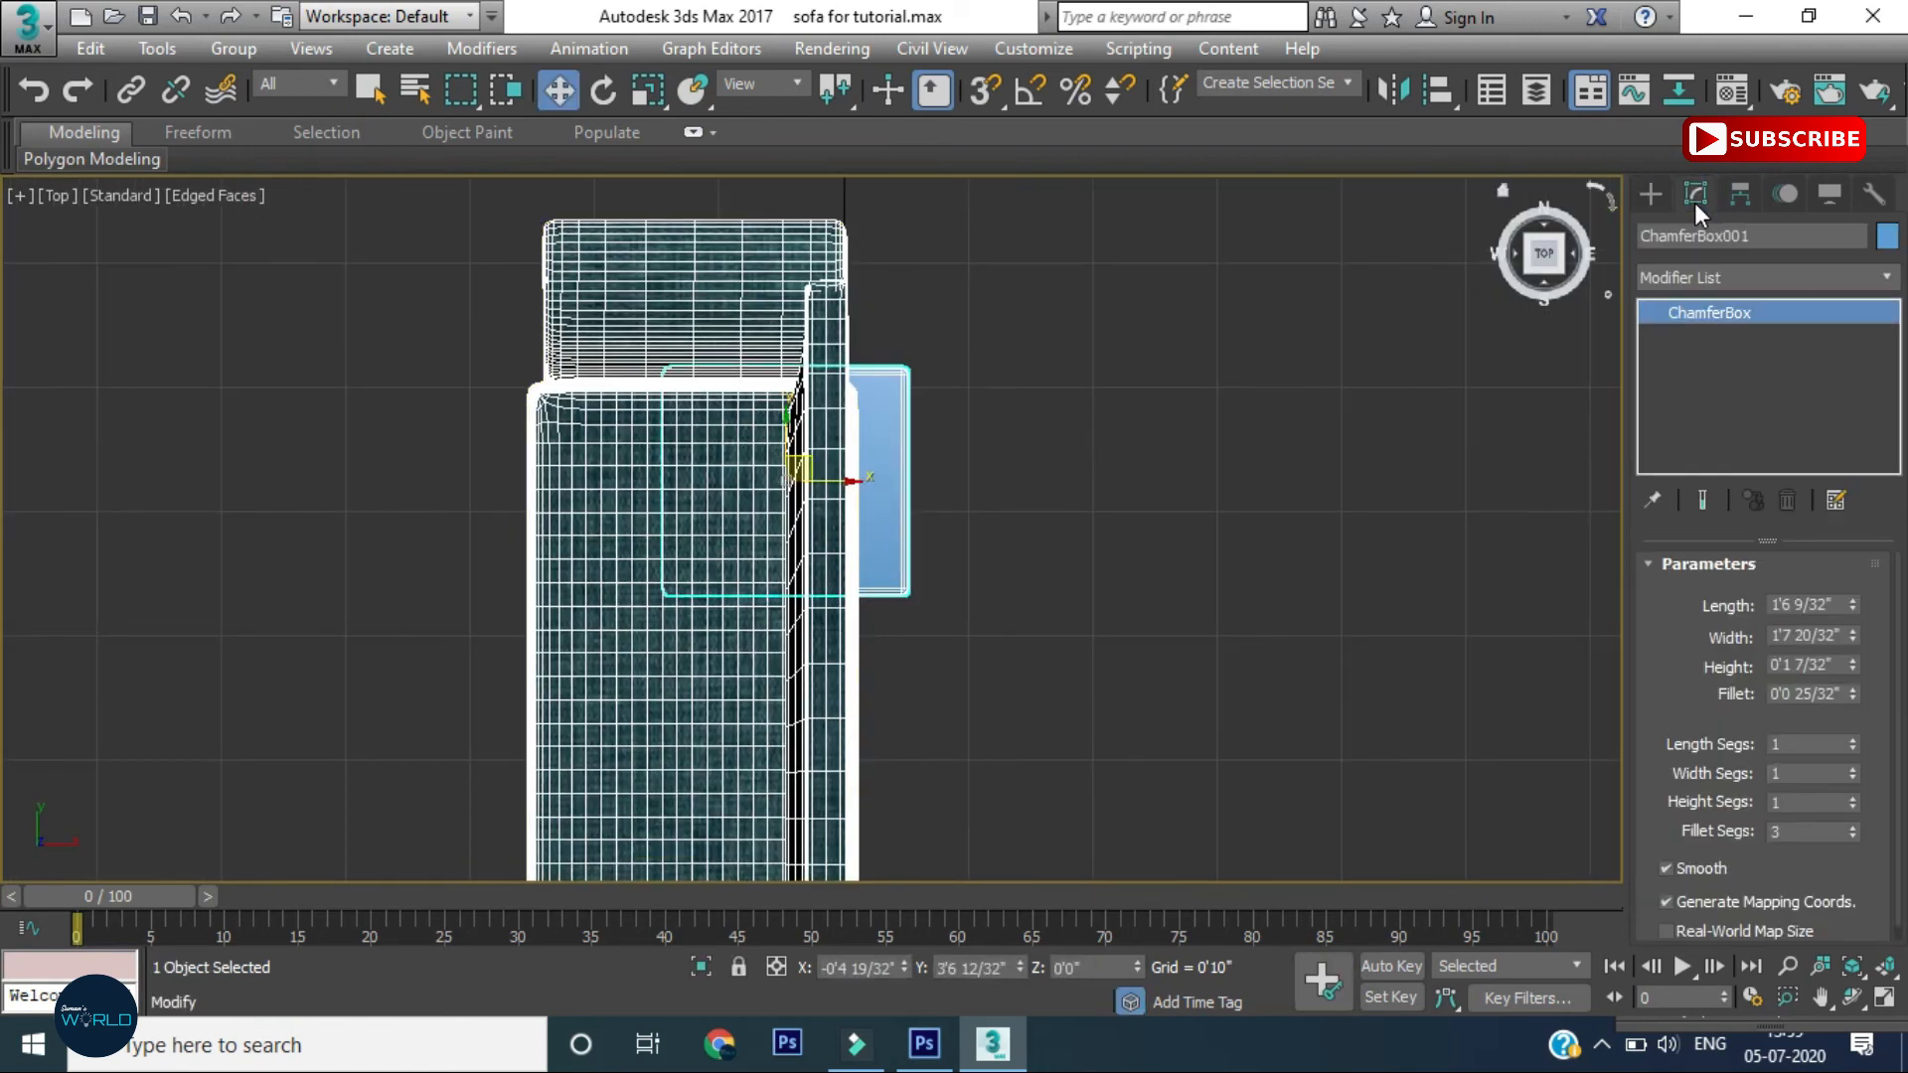
Raise the chamfer box above the seat and set its height to 1" and its length and width segments to 30
{"action": "key", "text": "p"}
{"action": "left_click_drag", "start_coordinate": [468, 776], "coordinate": [452, 449]}
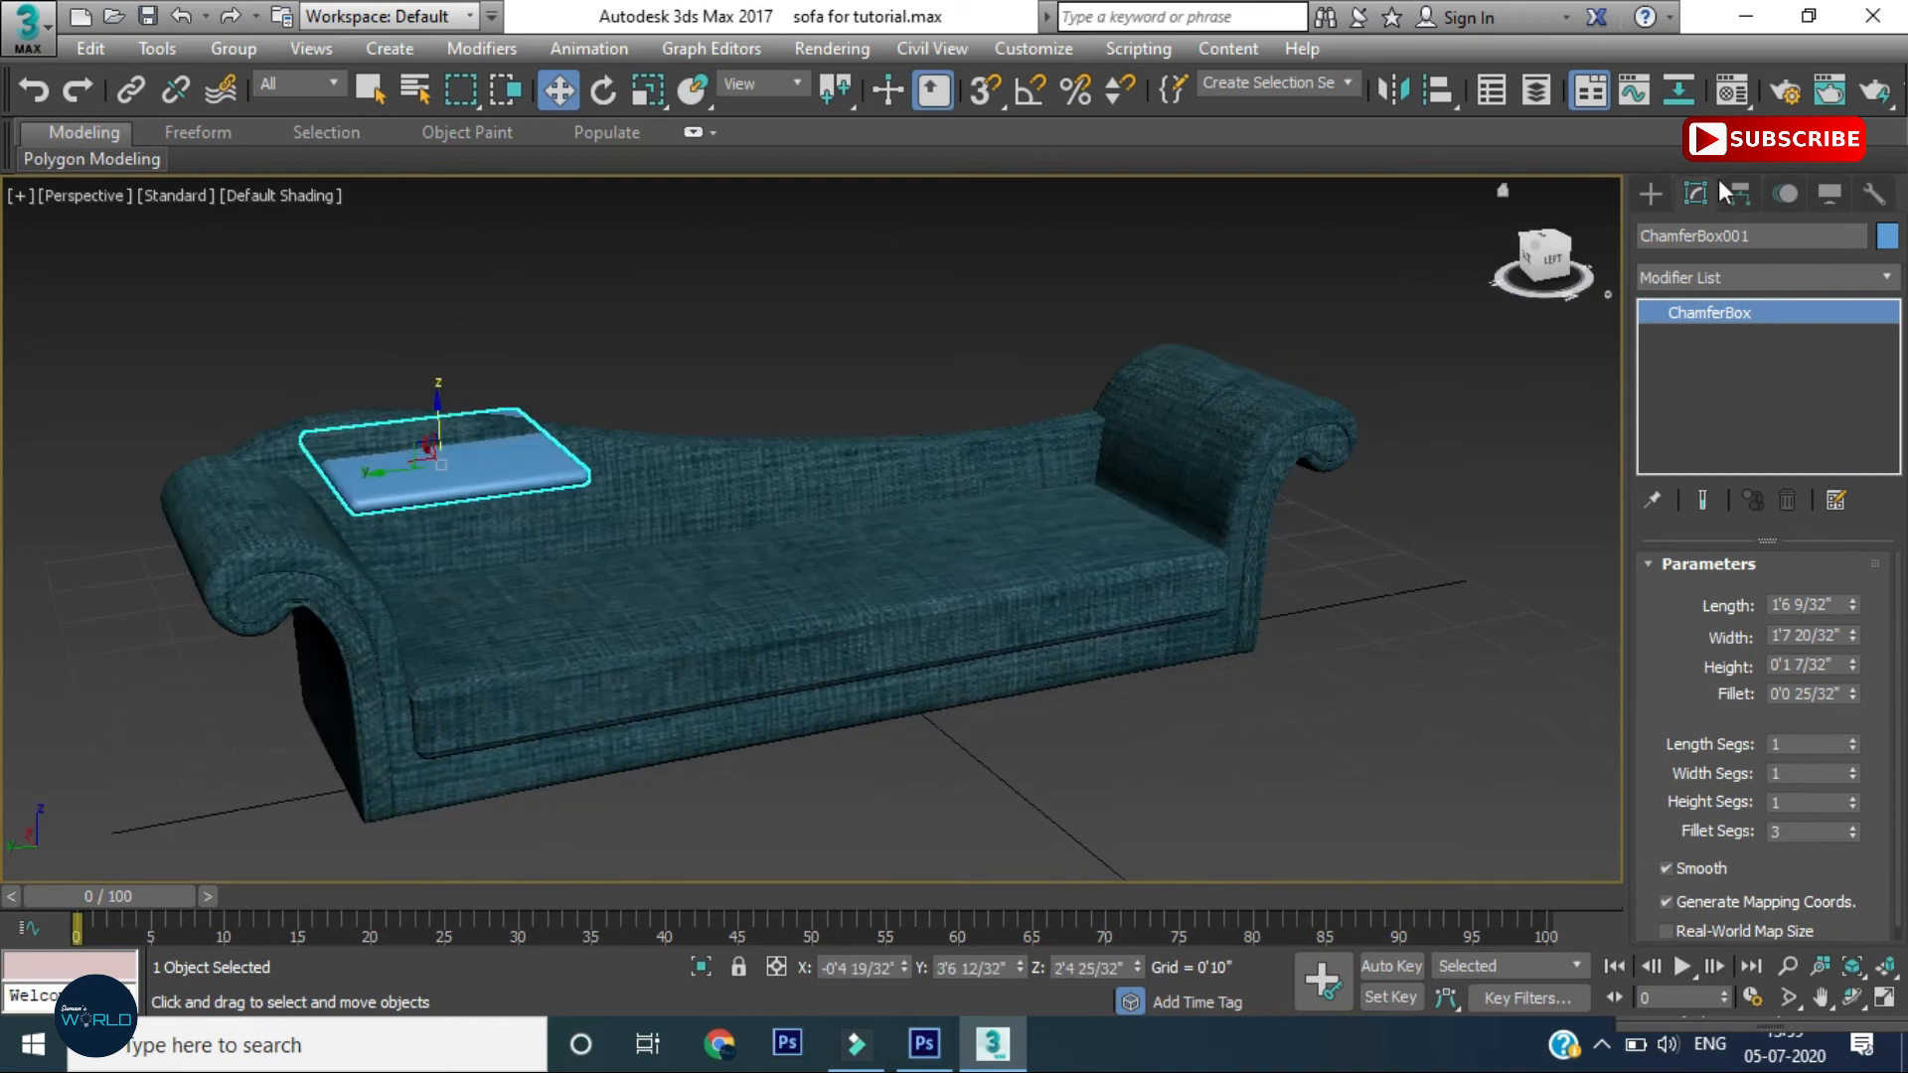
{"action": "double_click", "coordinate": [1839, 664]}
{"action": "type", "text": "1"}
{"action": "key", "text": "Return"}
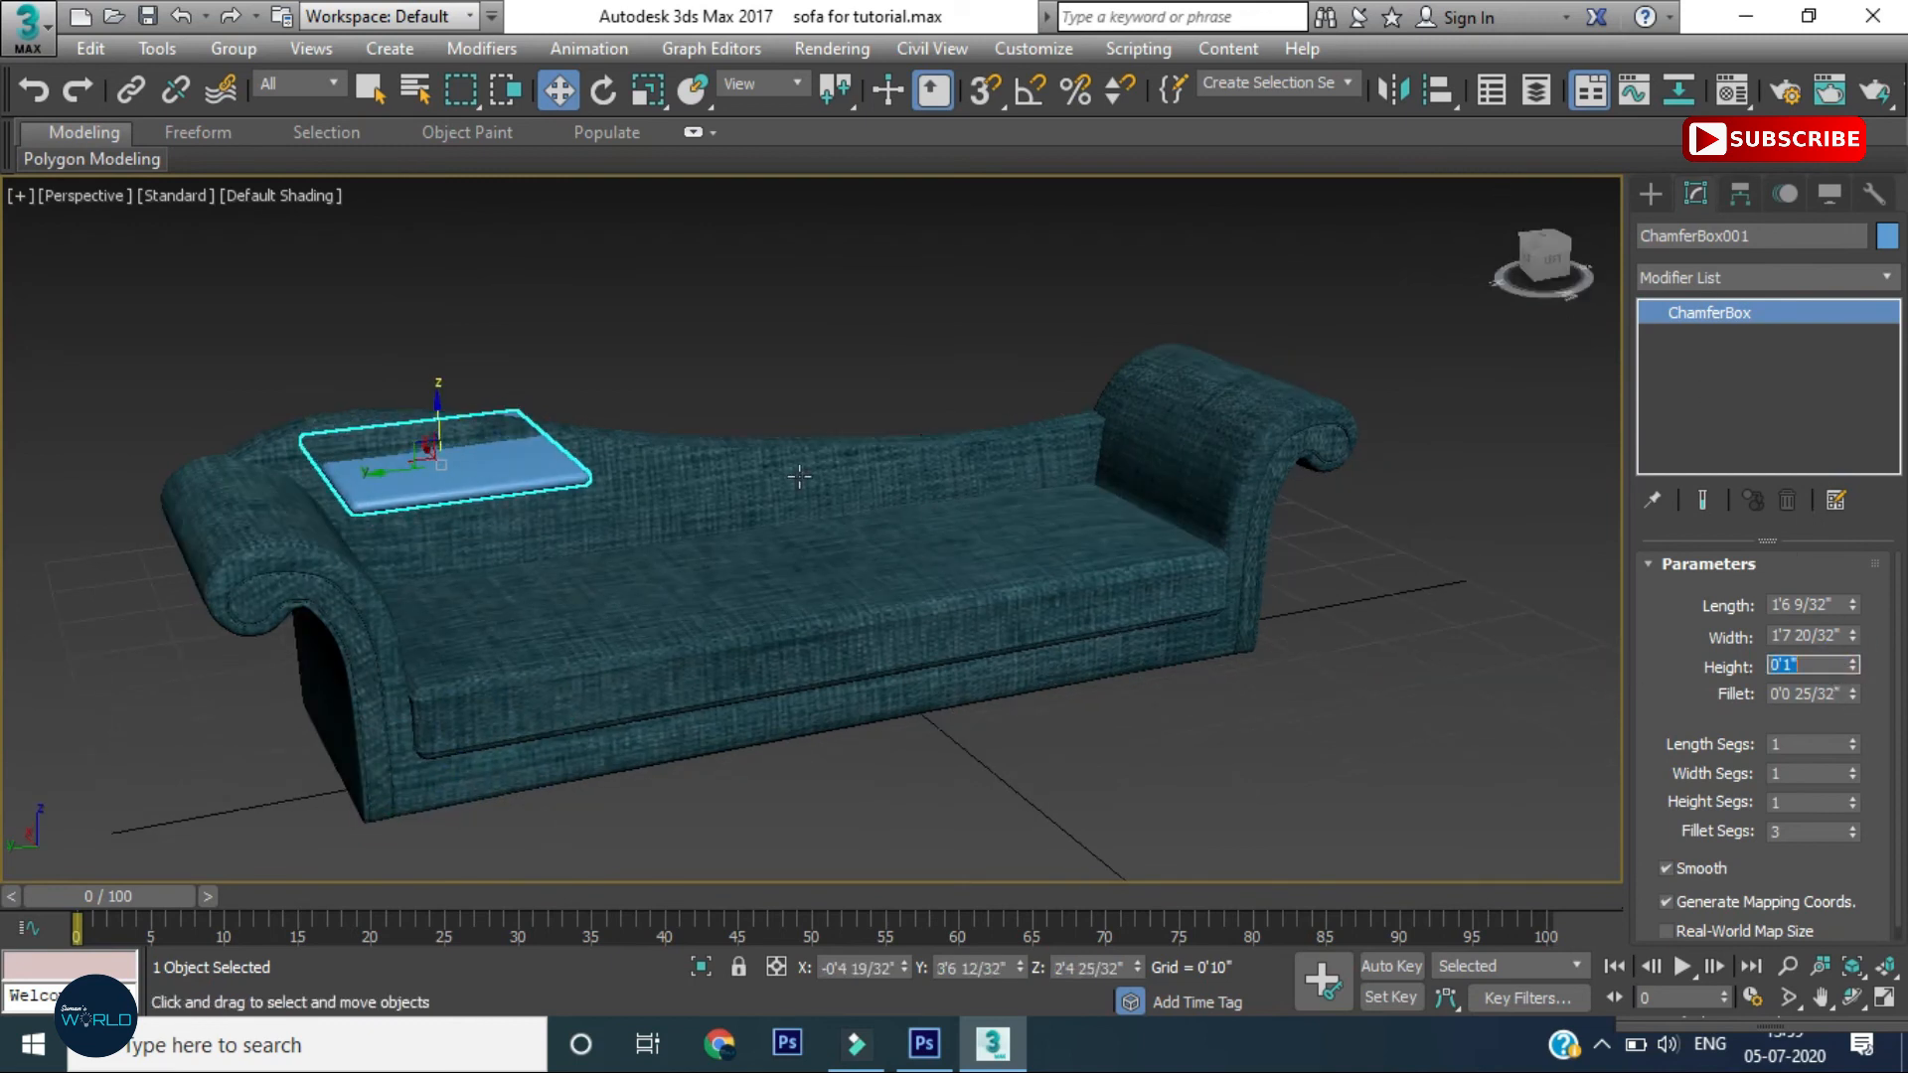
{"action": "double_click", "coordinate": [1826, 744]}
{"action": "type", "text": "30"}
{"action": "key", "text": "Return"}
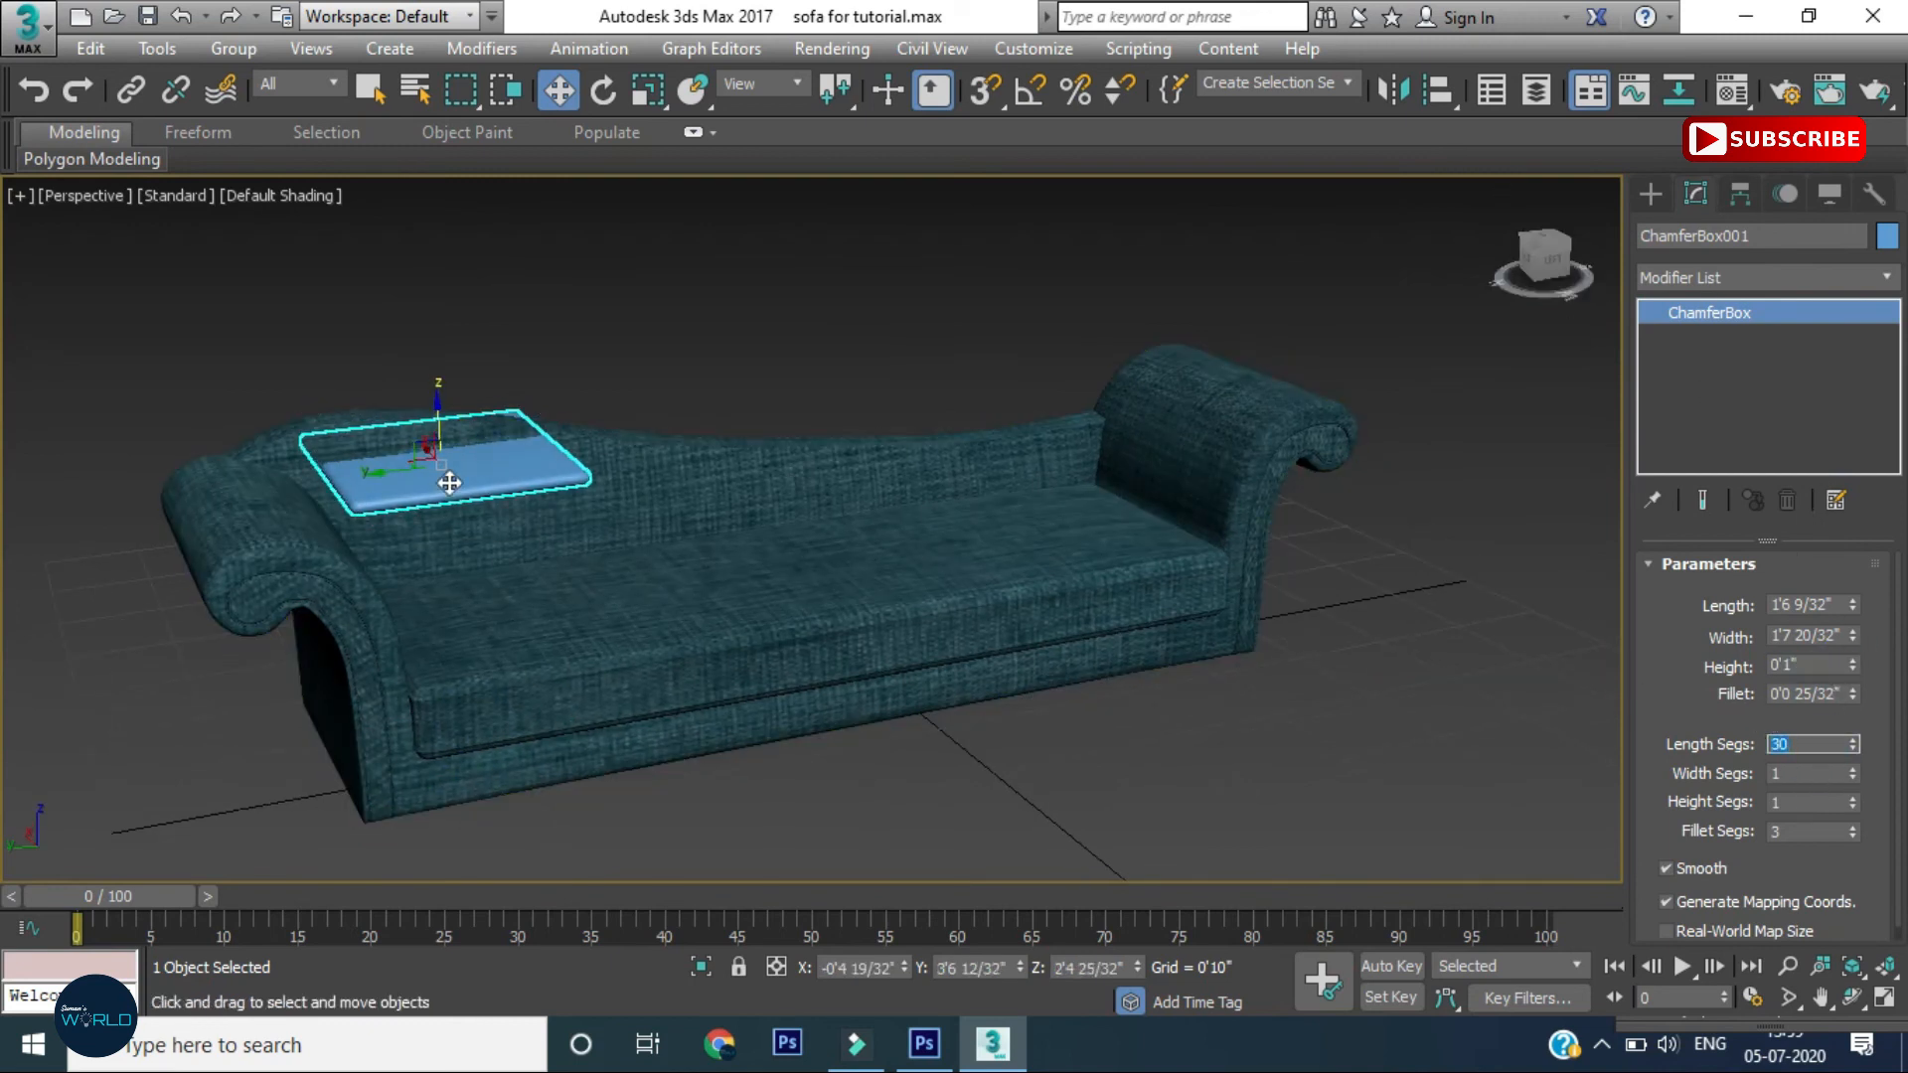
{"action": "key", "text": "Tab"}
{"action": "key", "text": "F4"}
{"action": "type", "text": "30"}
{"action": "key", "text": "Return"}
Rotate and move the box so it stands upright above the seat, in front of the backrest beside the left arm
{"action": "scroll", "coordinate": [410, 485], "scroll_direction": "up", "scroll_amount": 4}
{"action": "key", "text": "e"}
{"action": "left_click_drag", "start_coordinate": [411, 486], "coordinate": [433, 429]}
{"action": "key", "text": "w"}
{"action": "middle_click_drag", "start_coordinate": [433, 497], "coordinate": [745, 626], "text": "alt"}
{"action": "left_click_drag", "start_coordinate": [440, 514], "coordinate": [526, 527]}
{"action": "middle_click_drag", "start_coordinate": [755, 577], "coordinate": [515, 490], "text": "alt"}
{"action": "key", "text": "r"}
{"action": "key", "text": "w"}
{"action": "left_click_drag", "start_coordinate": [515, 489], "coordinate": [620, 523]}
{"action": "key", "text": "e"}
{"action": "middle_click_drag", "start_coordinate": [586, 469], "coordinate": [993, 447], "text": "alt"}
{"action": "key", "text": "w"}
{"action": "key", "text": "e"}
Apply a Cloth modifier to the chamfer box and add the sofa to the simulation objects
{"action": "left_click", "coordinate": [1712, 278]}
{"action": "left_click", "coordinate": [1711, 790]}
{"action": "left_click", "coordinate": [1752, 611]}
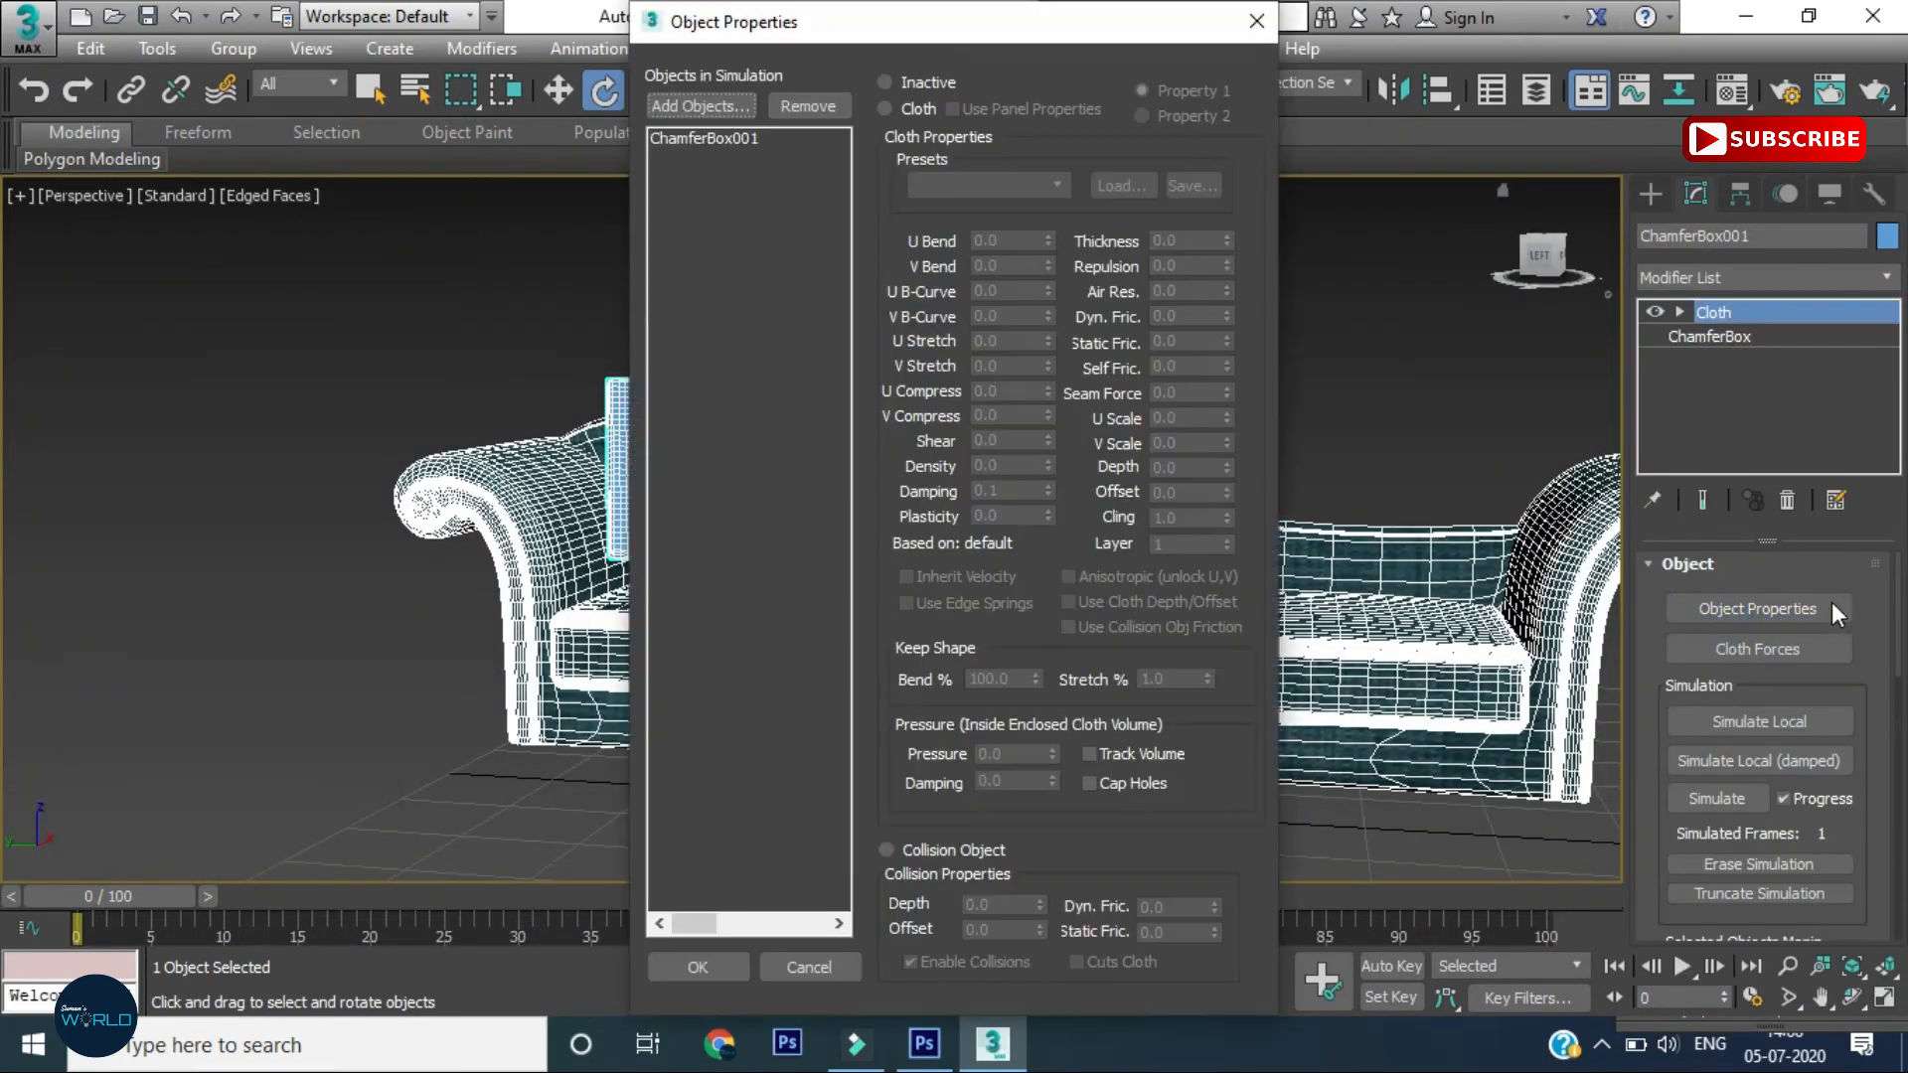
{"action": "left_click", "coordinate": [700, 106]}
{"action": "left_click", "coordinate": [120, 196]}
{"action": "left_click", "coordinate": [465, 781]}
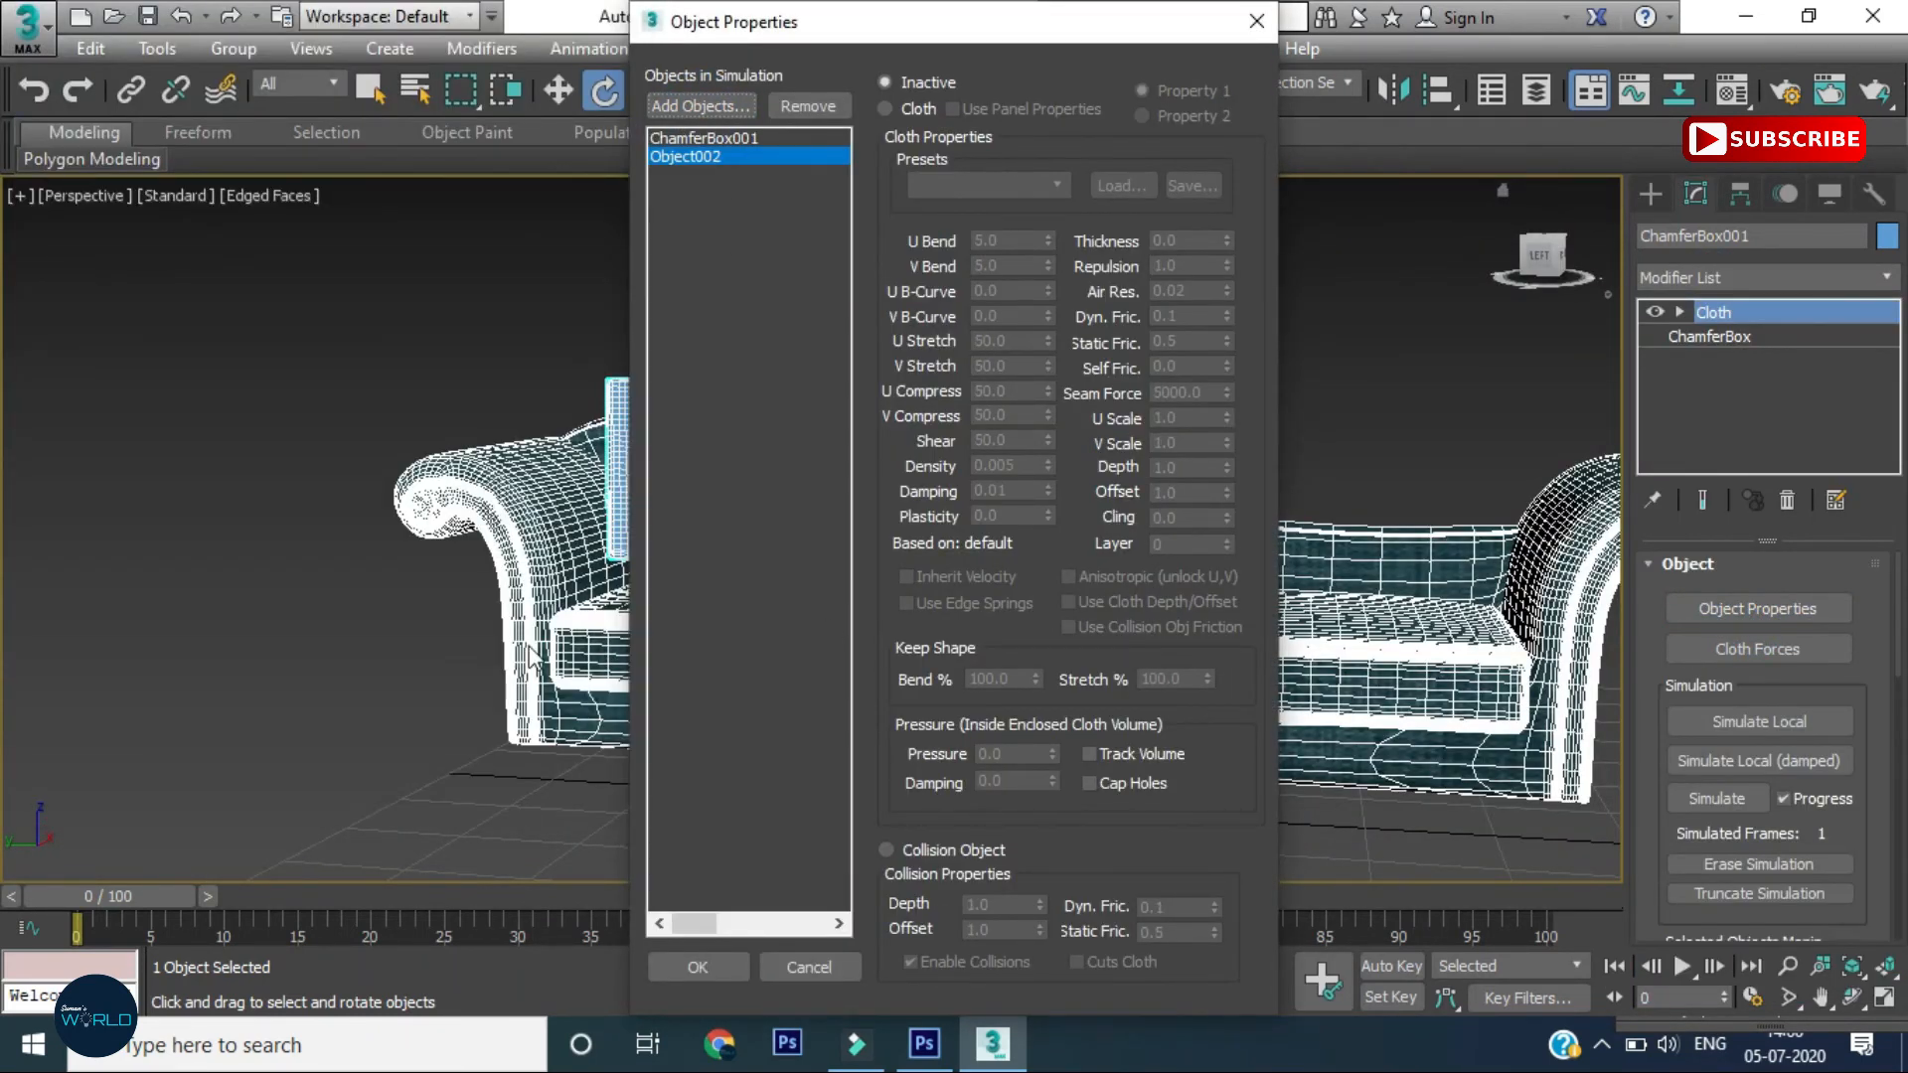
Define the chamfer box as cloth with the Cotton preset and a pressure of 10
{"action": "left_click", "coordinate": [883, 108]}
{"action": "left_click", "coordinate": [984, 185]}
{"action": "left_click", "coordinate": [921, 264]}
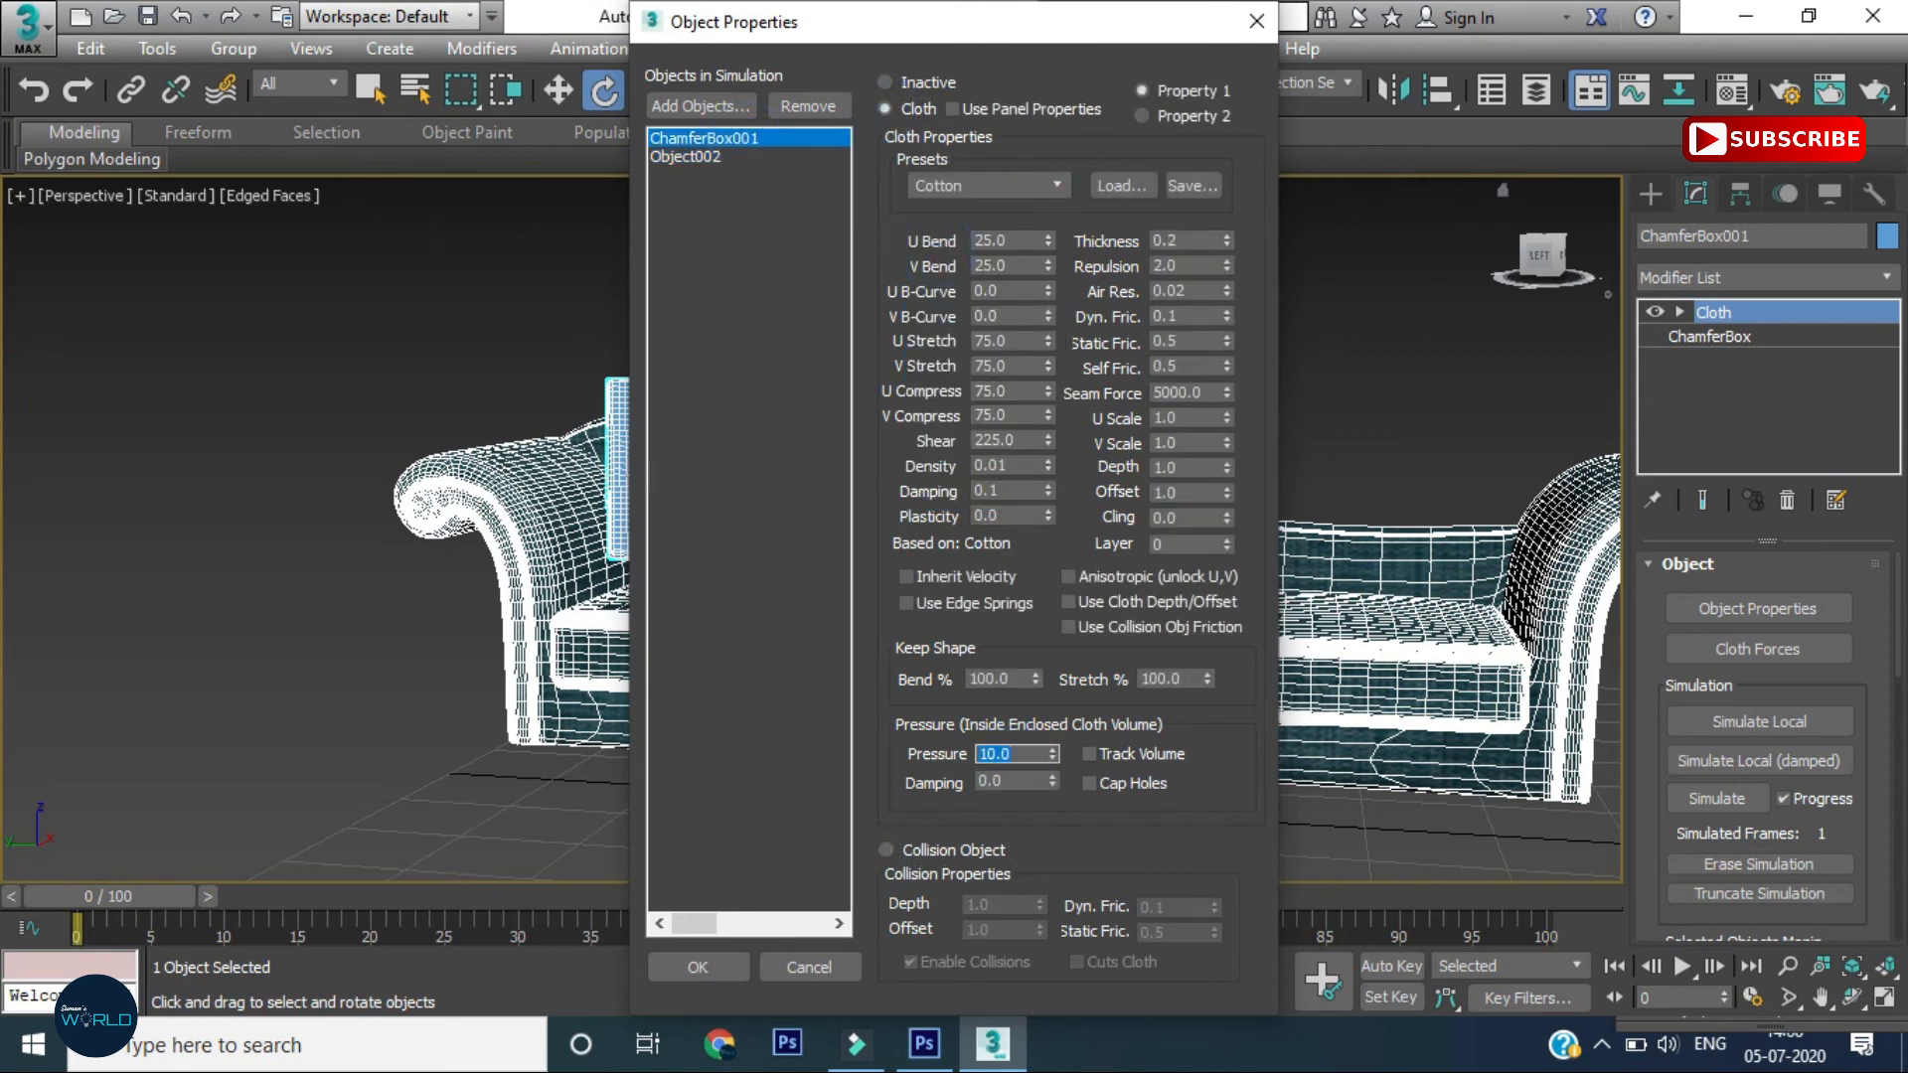
{"action": "left_click", "coordinate": [725, 972]}
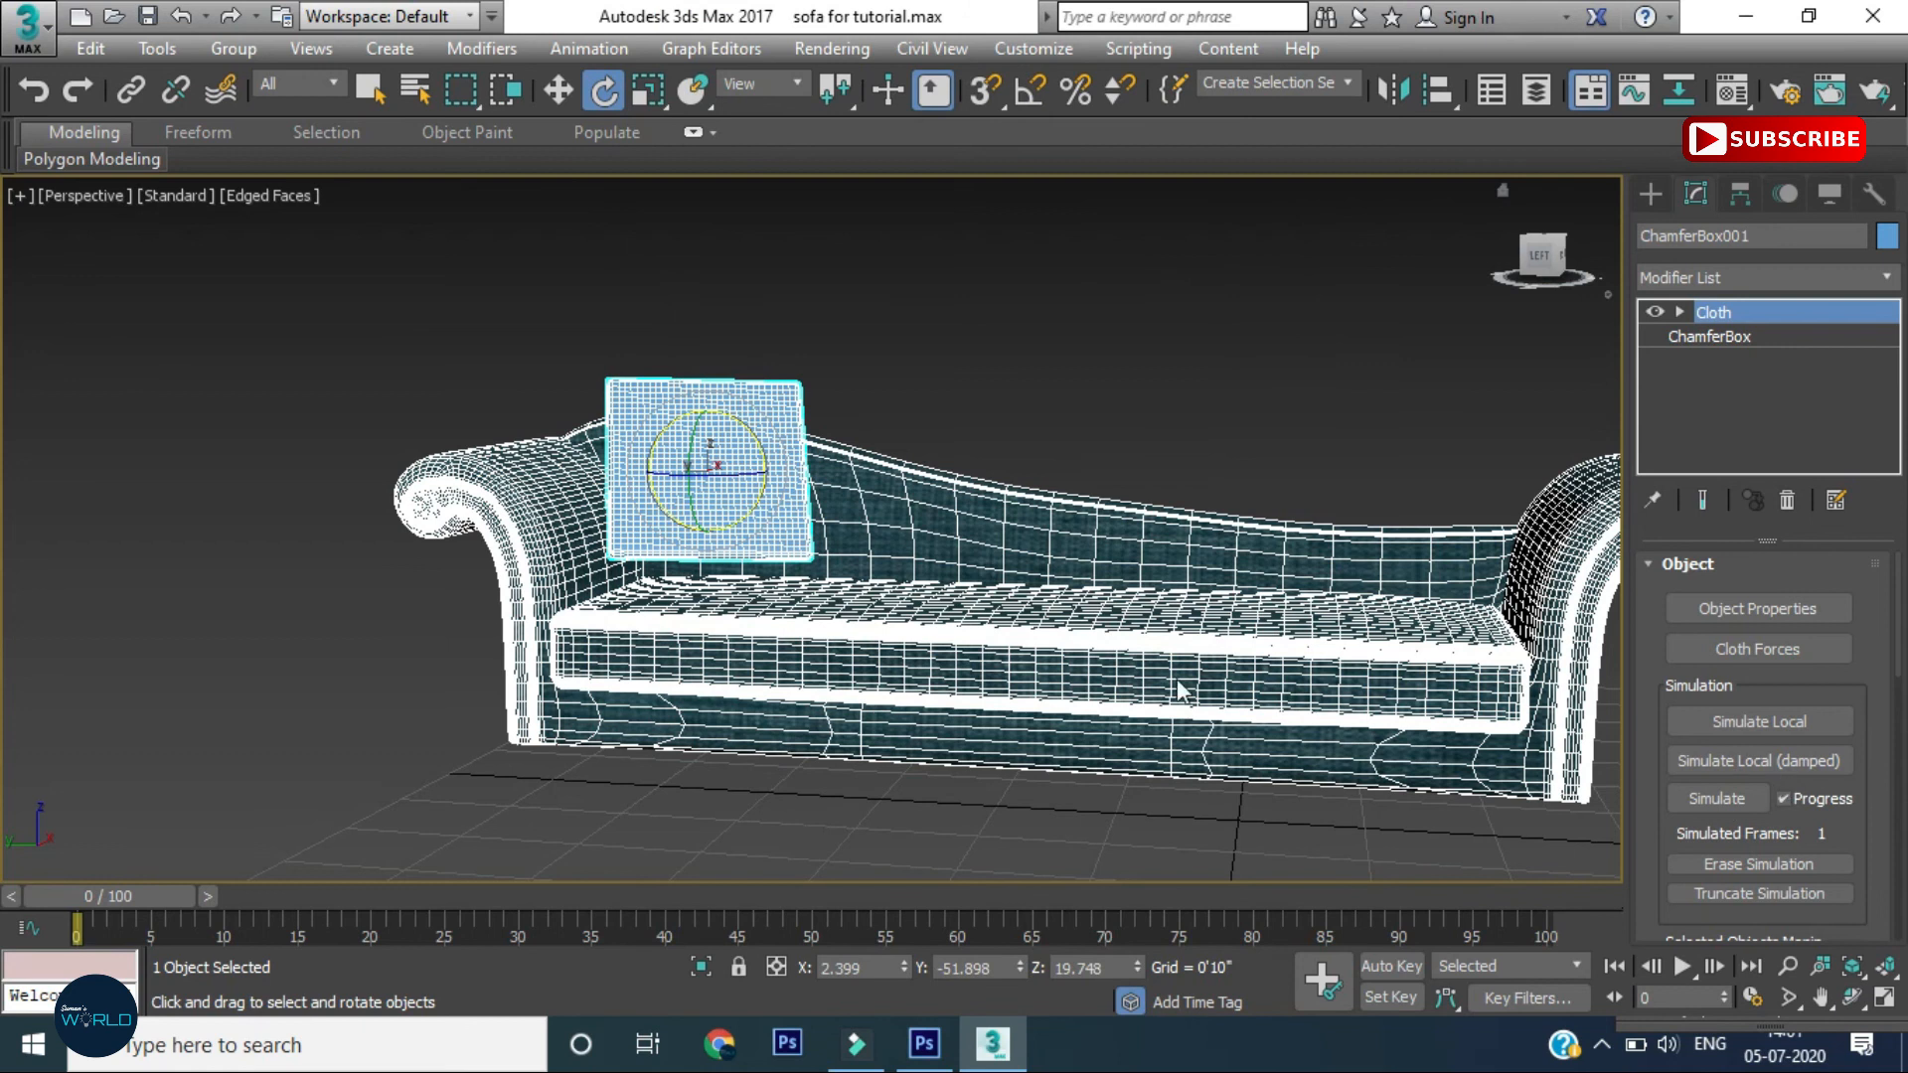
Run the cloth simulation to inflate the box into a cushion and stop it at frame 19
{"action": "left_click", "coordinate": [1716, 800]}
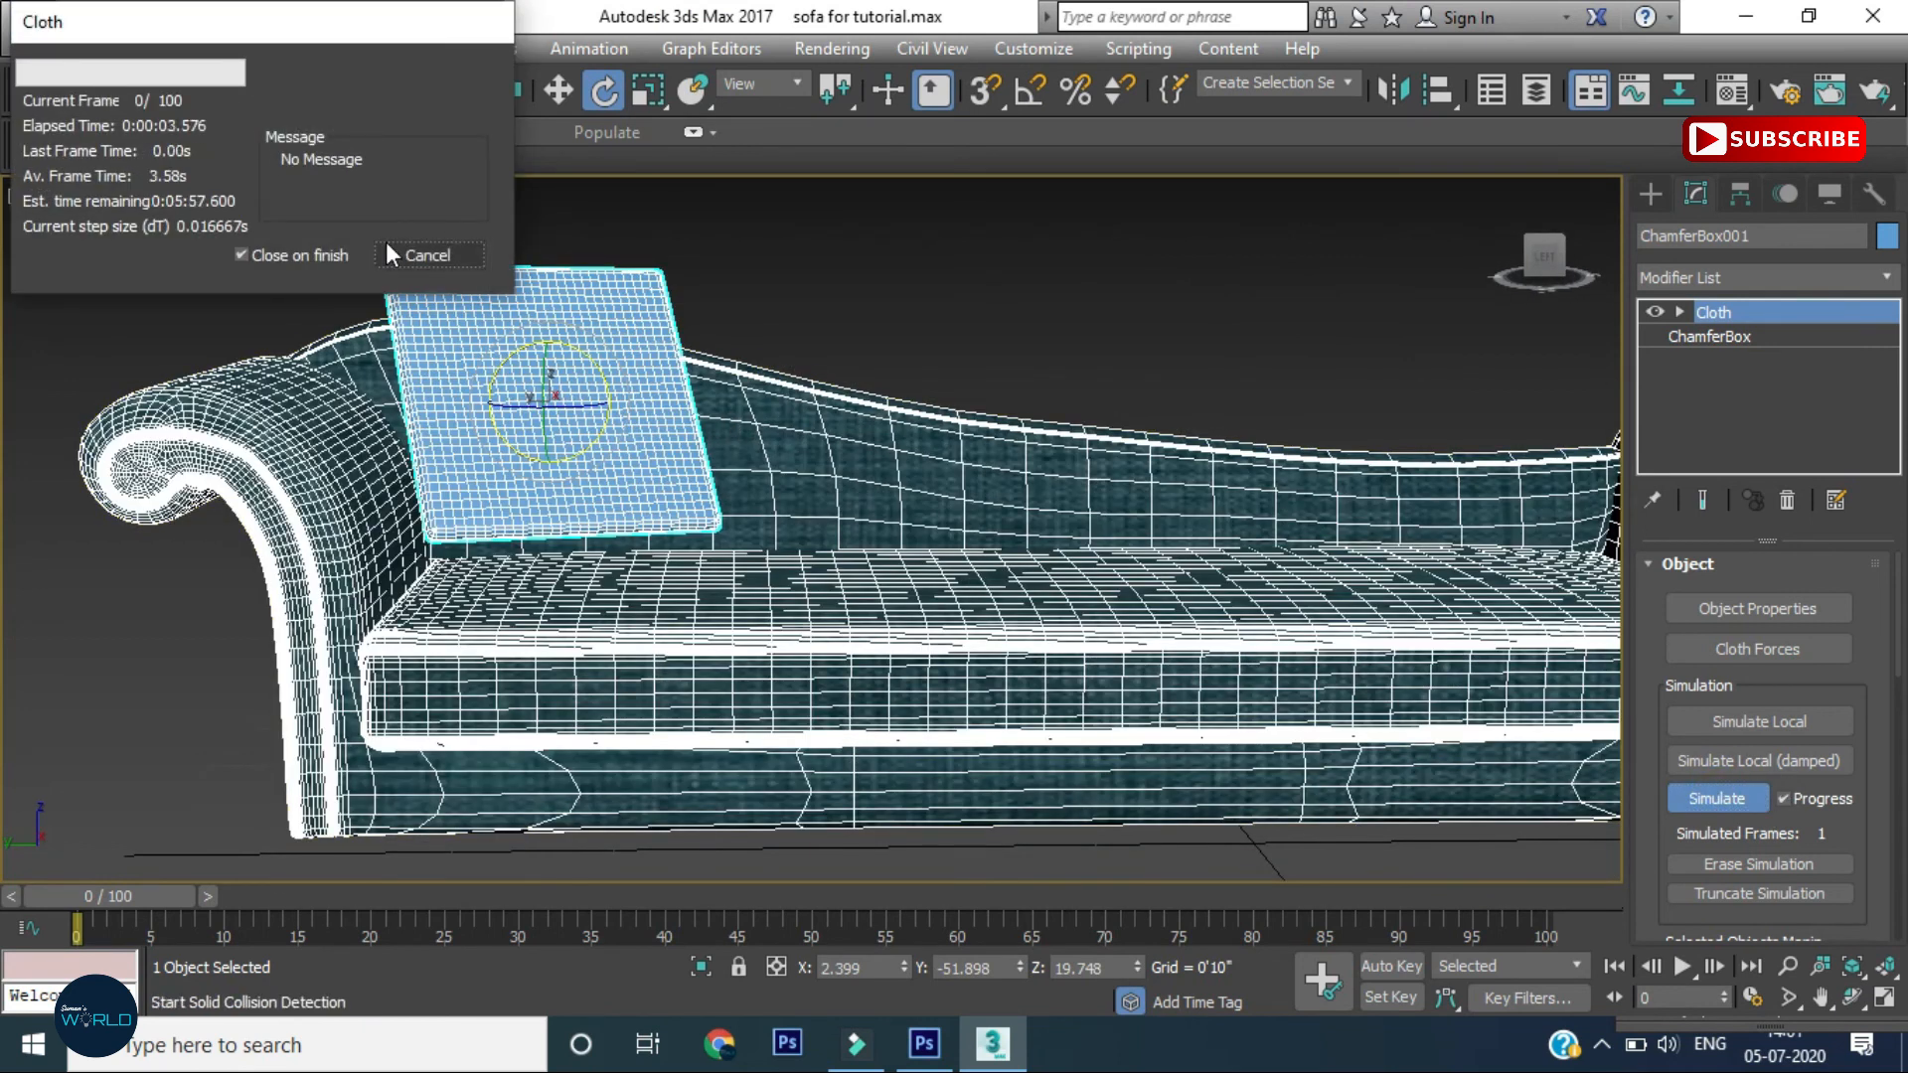
{"action": "left_click", "coordinate": [428, 255]}
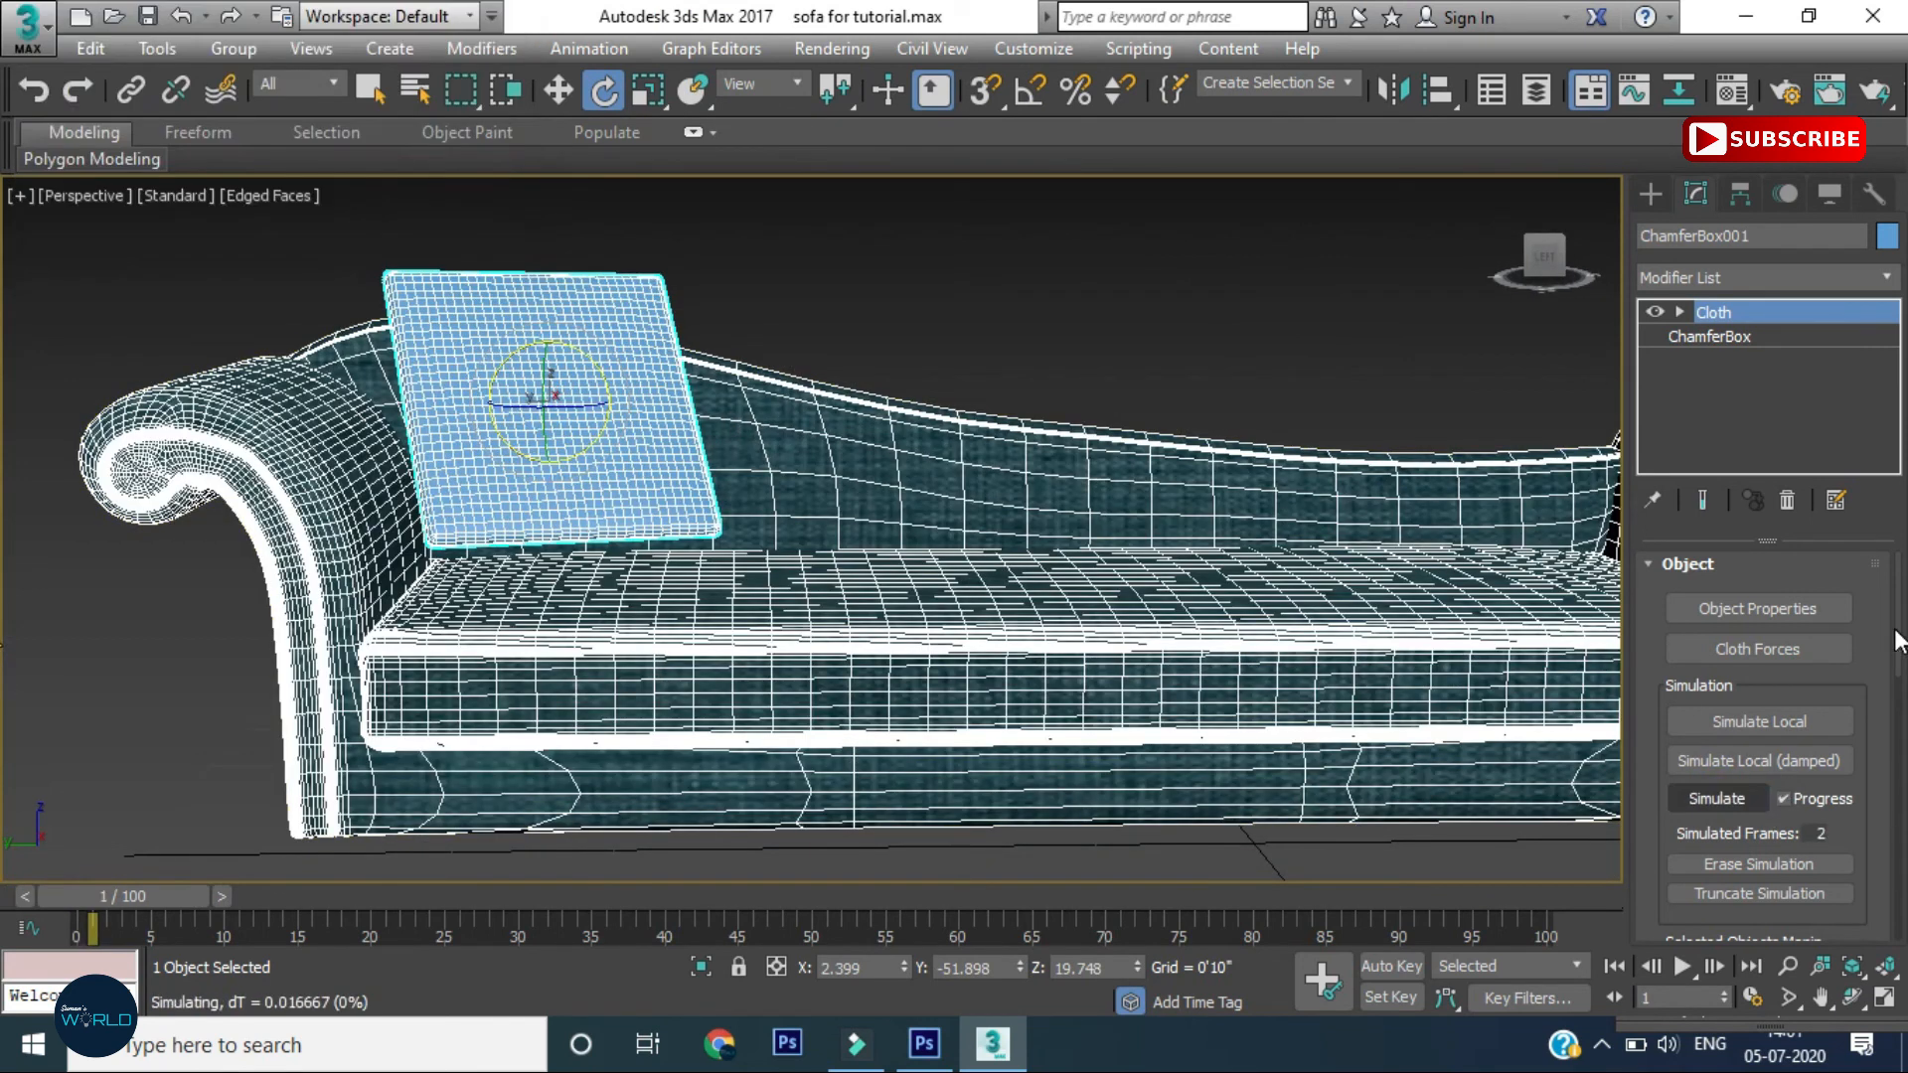
{"action": "left_click", "coordinate": [1740, 795]}
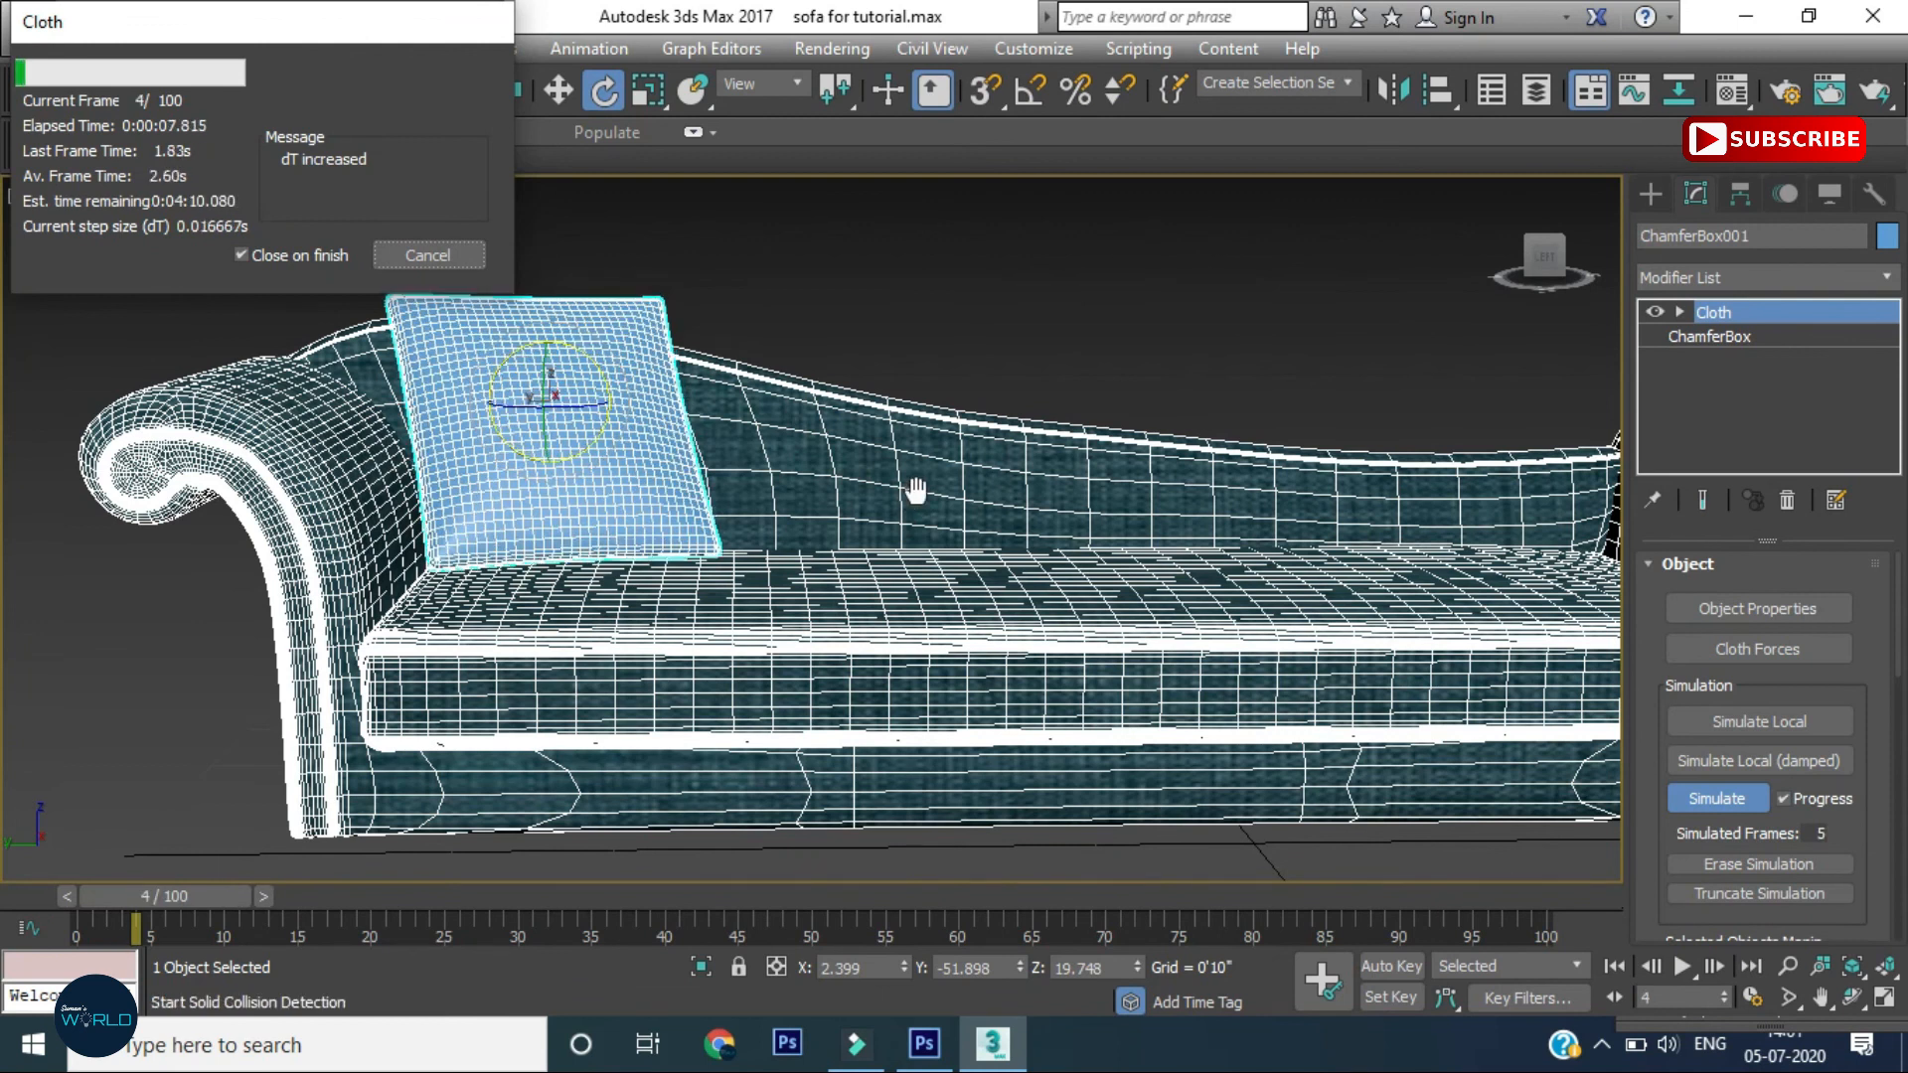
{"action": "left_click", "coordinate": [420, 259]}
Move and rotate the cushion so it leans against the backrest in the corner by the left arm
{"action": "middle_click_drag", "start_coordinate": [698, 481], "coordinate": [865, 536], "text": "alt"}
{"action": "key", "text": "w"}
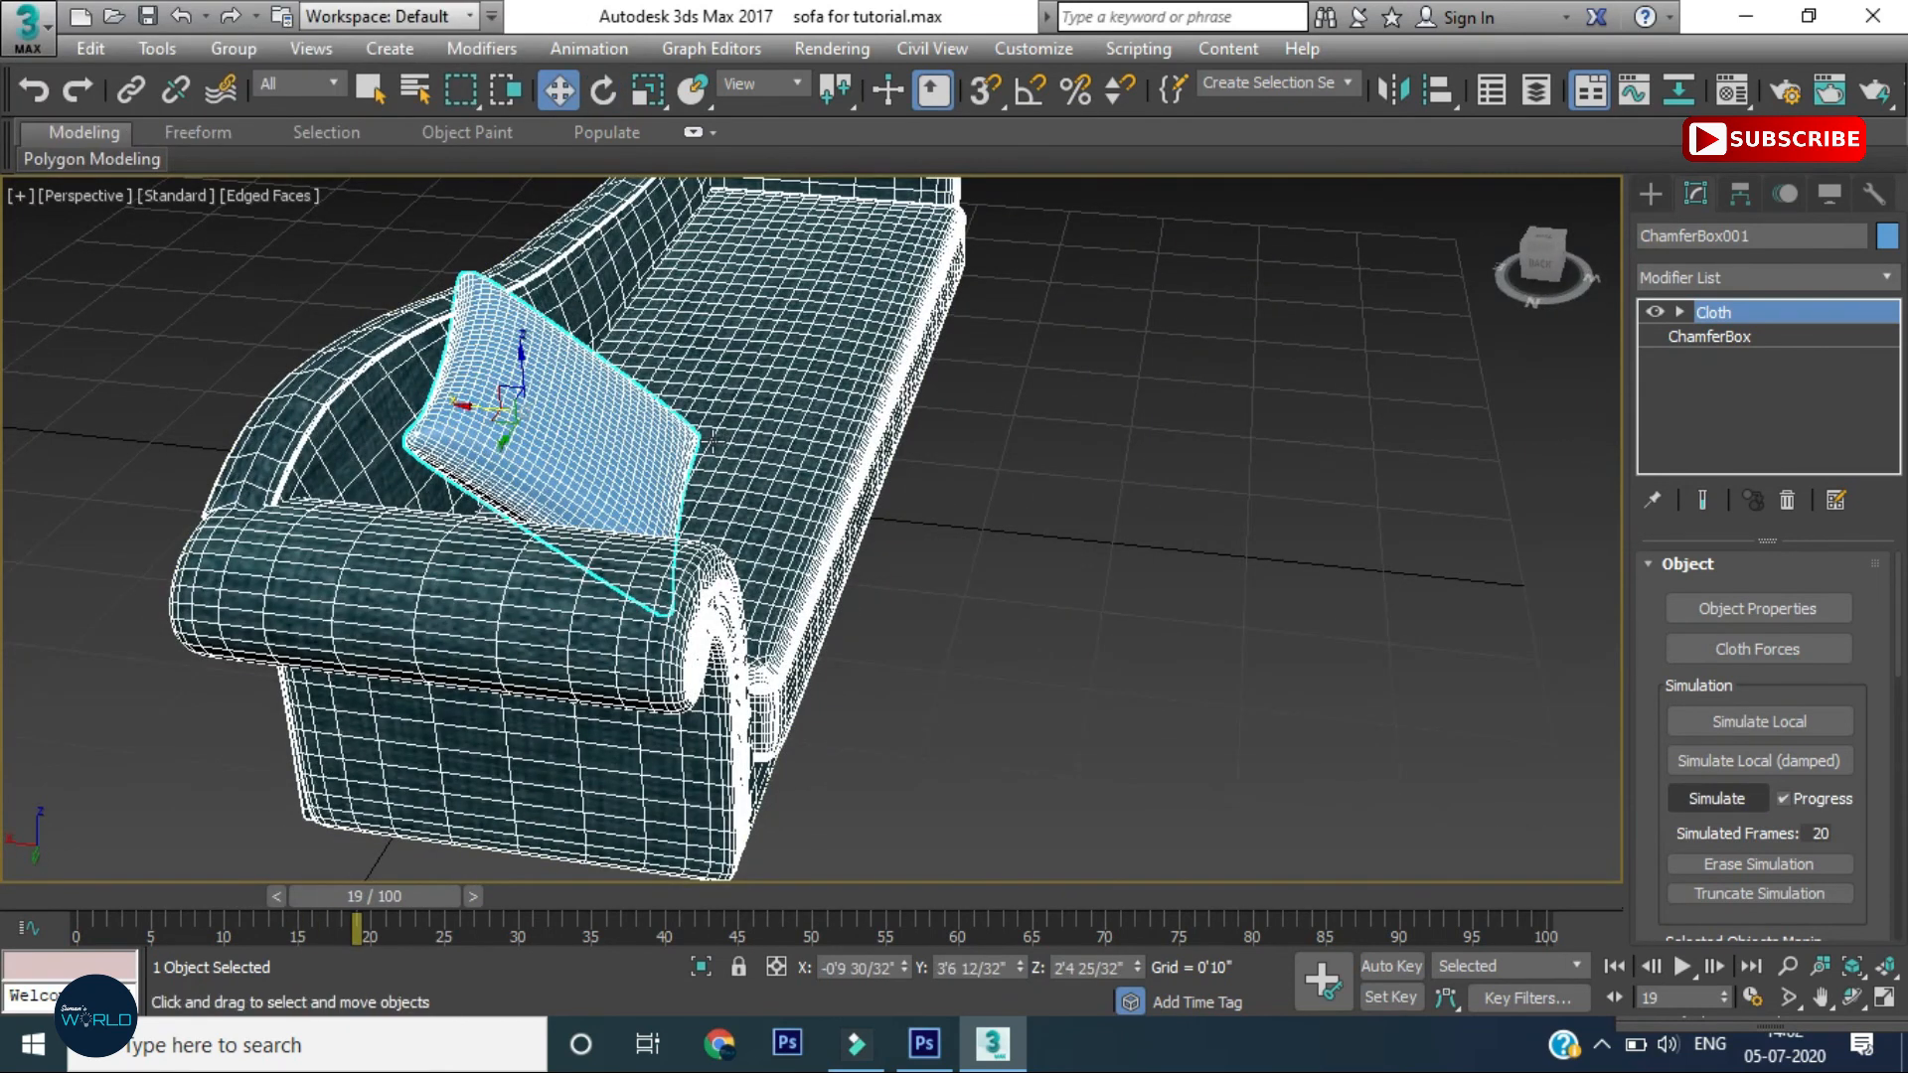
{"action": "left_click_drag", "start_coordinate": [463, 405], "coordinate": [395, 399]}
{"action": "middle_click_drag", "start_coordinate": [417, 417], "coordinate": [795, 447], "text": "alt"}
{"action": "key", "text": "e"}
{"action": "left_click_drag", "start_coordinate": [537, 358], "coordinate": [618, 470]}
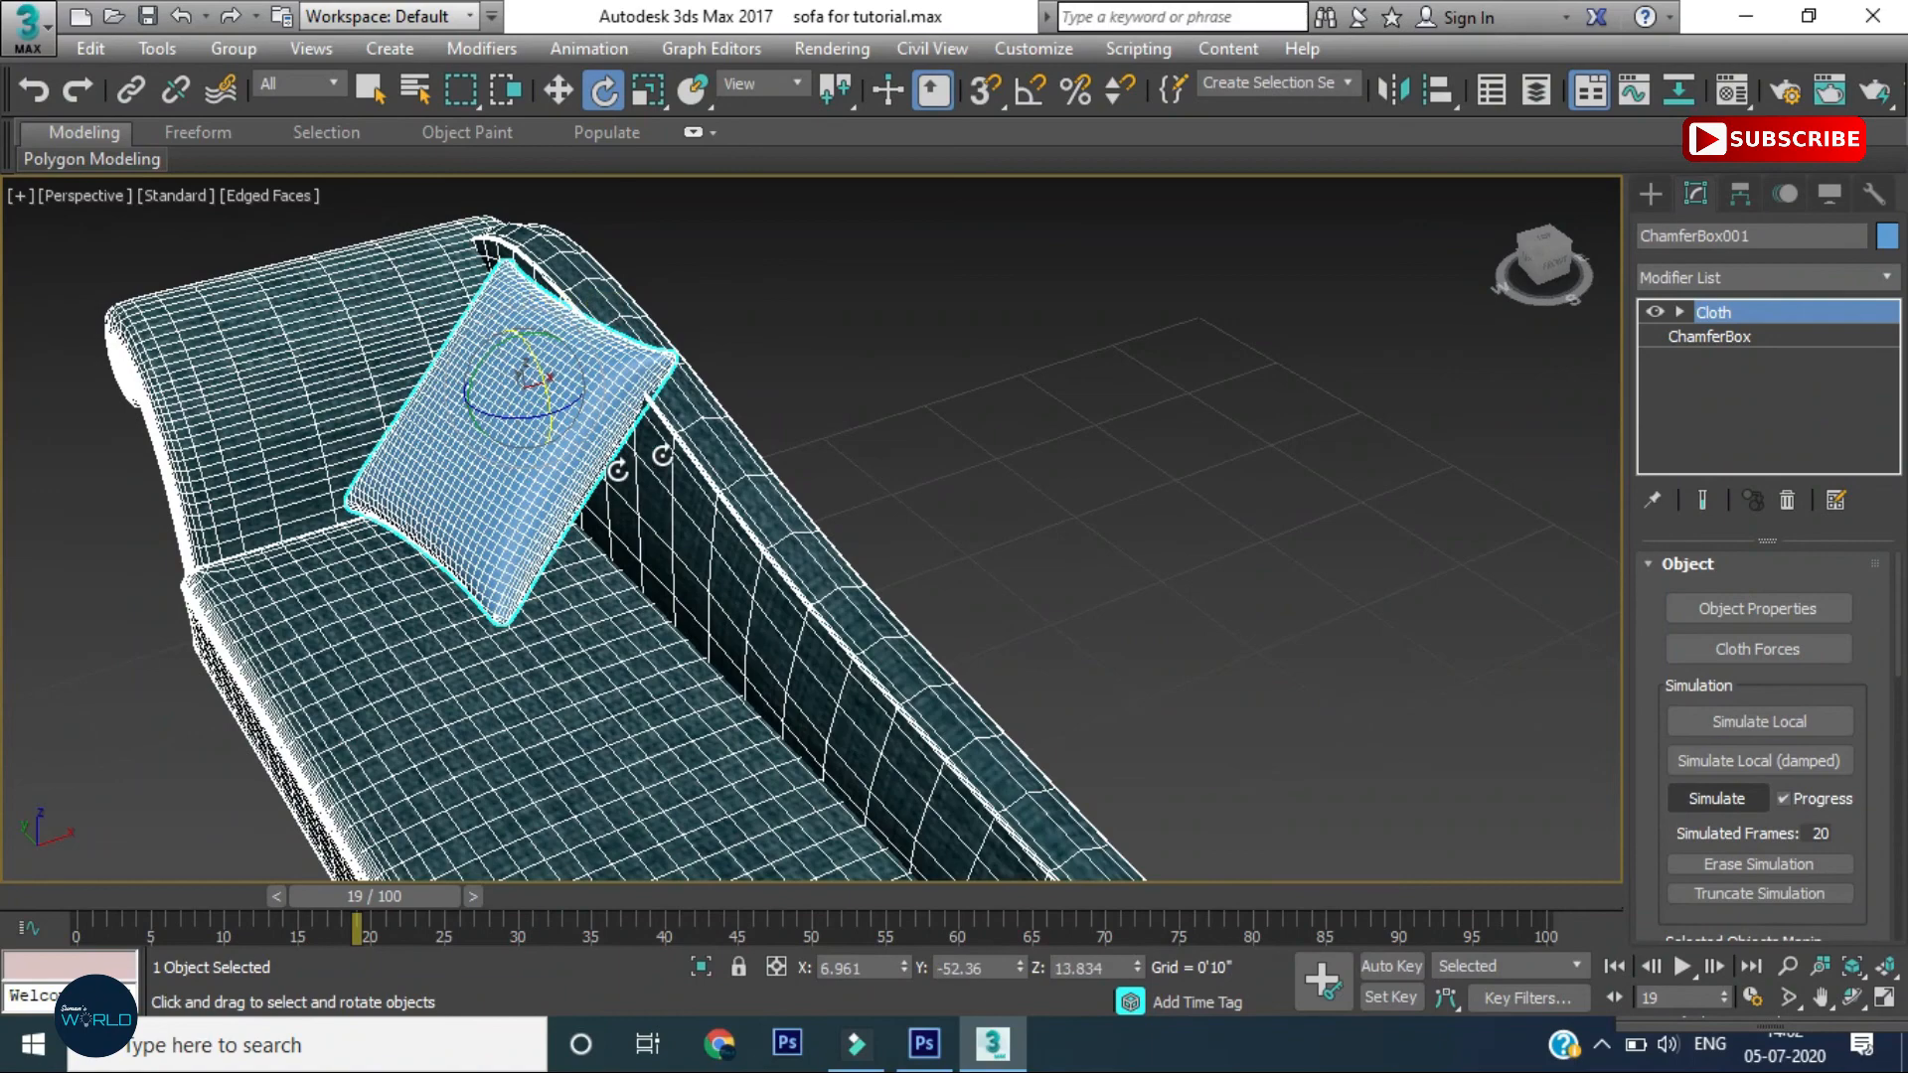
{"action": "middle_click_drag", "start_coordinate": [618, 470], "coordinate": [443, 371], "text": "alt"}
{"action": "key", "text": "w"}
{"action": "left_click_drag", "start_coordinate": [453, 370], "coordinate": [433, 373]}
{"action": "middle_click_drag", "start_coordinate": [433, 373], "coordinate": [533, 373], "text": "alt"}
{"action": "left_click_drag", "start_coordinate": [535, 378], "coordinate": [564, 369]}
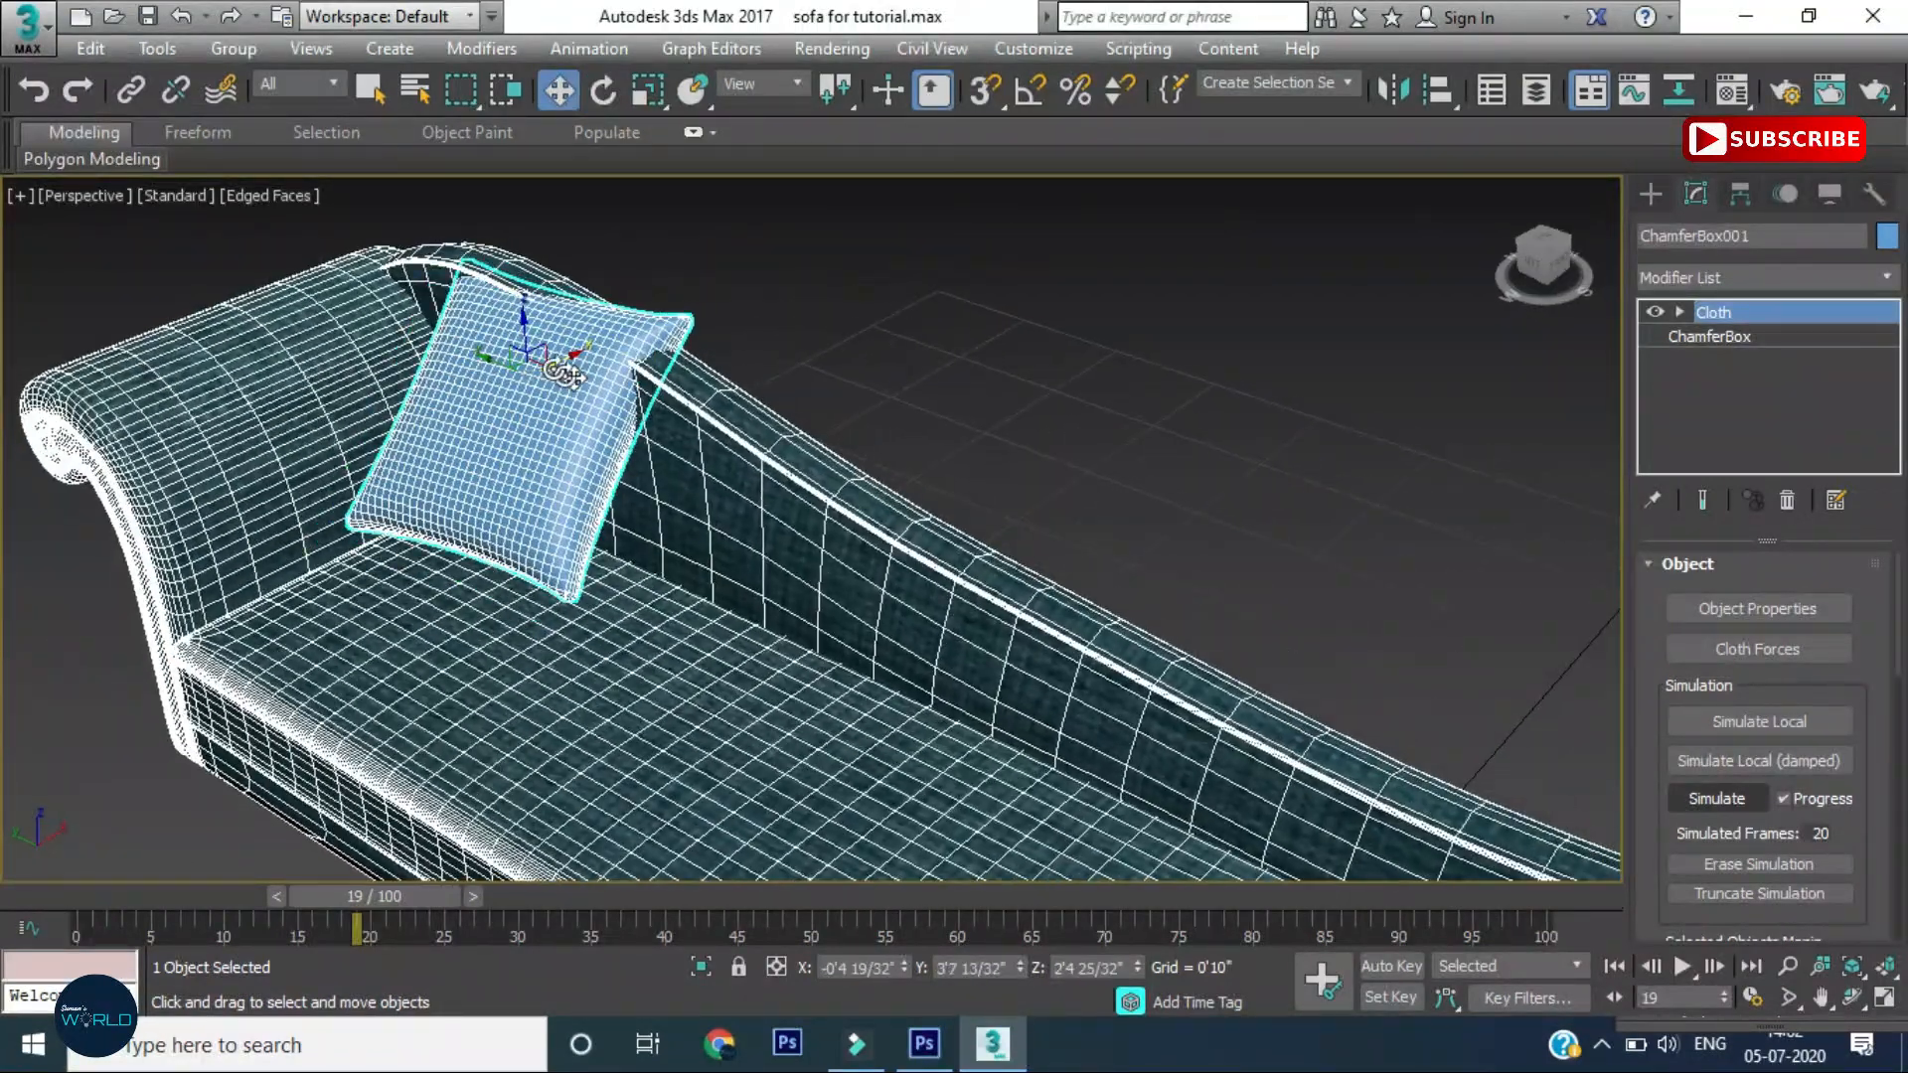
{"action": "key", "text": "e"}
{"action": "middle_click_drag", "start_coordinate": [564, 374], "coordinate": [428, 374], "text": "alt"}
{"action": "mouse_move", "coordinate": [544, 371]}
{"action": "left_mouse_down"}
{"action": "mouse_move", "coordinate": [582, 388]}
{"action": "mouse_move", "coordinate": [537, 375]}
{"action": "left_mouse_up"}
{"action": "key", "text": "w"}
{"action": "middle_click_drag", "start_coordinate": [537, 375], "coordinate": [785, 328], "text": "alt"}
Check the cushion's placement, clear the selection and turn off the edged faces display
{"action": "left_click", "coordinate": [778, 305]}
{"action": "left_click", "coordinate": [452, 408]}
{"action": "key", "text": "alt+x"}
{"action": "left_click", "coordinate": [1109, 391]}
{"action": "middle_click_drag", "start_coordinate": [368, 427], "coordinate": [403, 443], "text": "alt"}
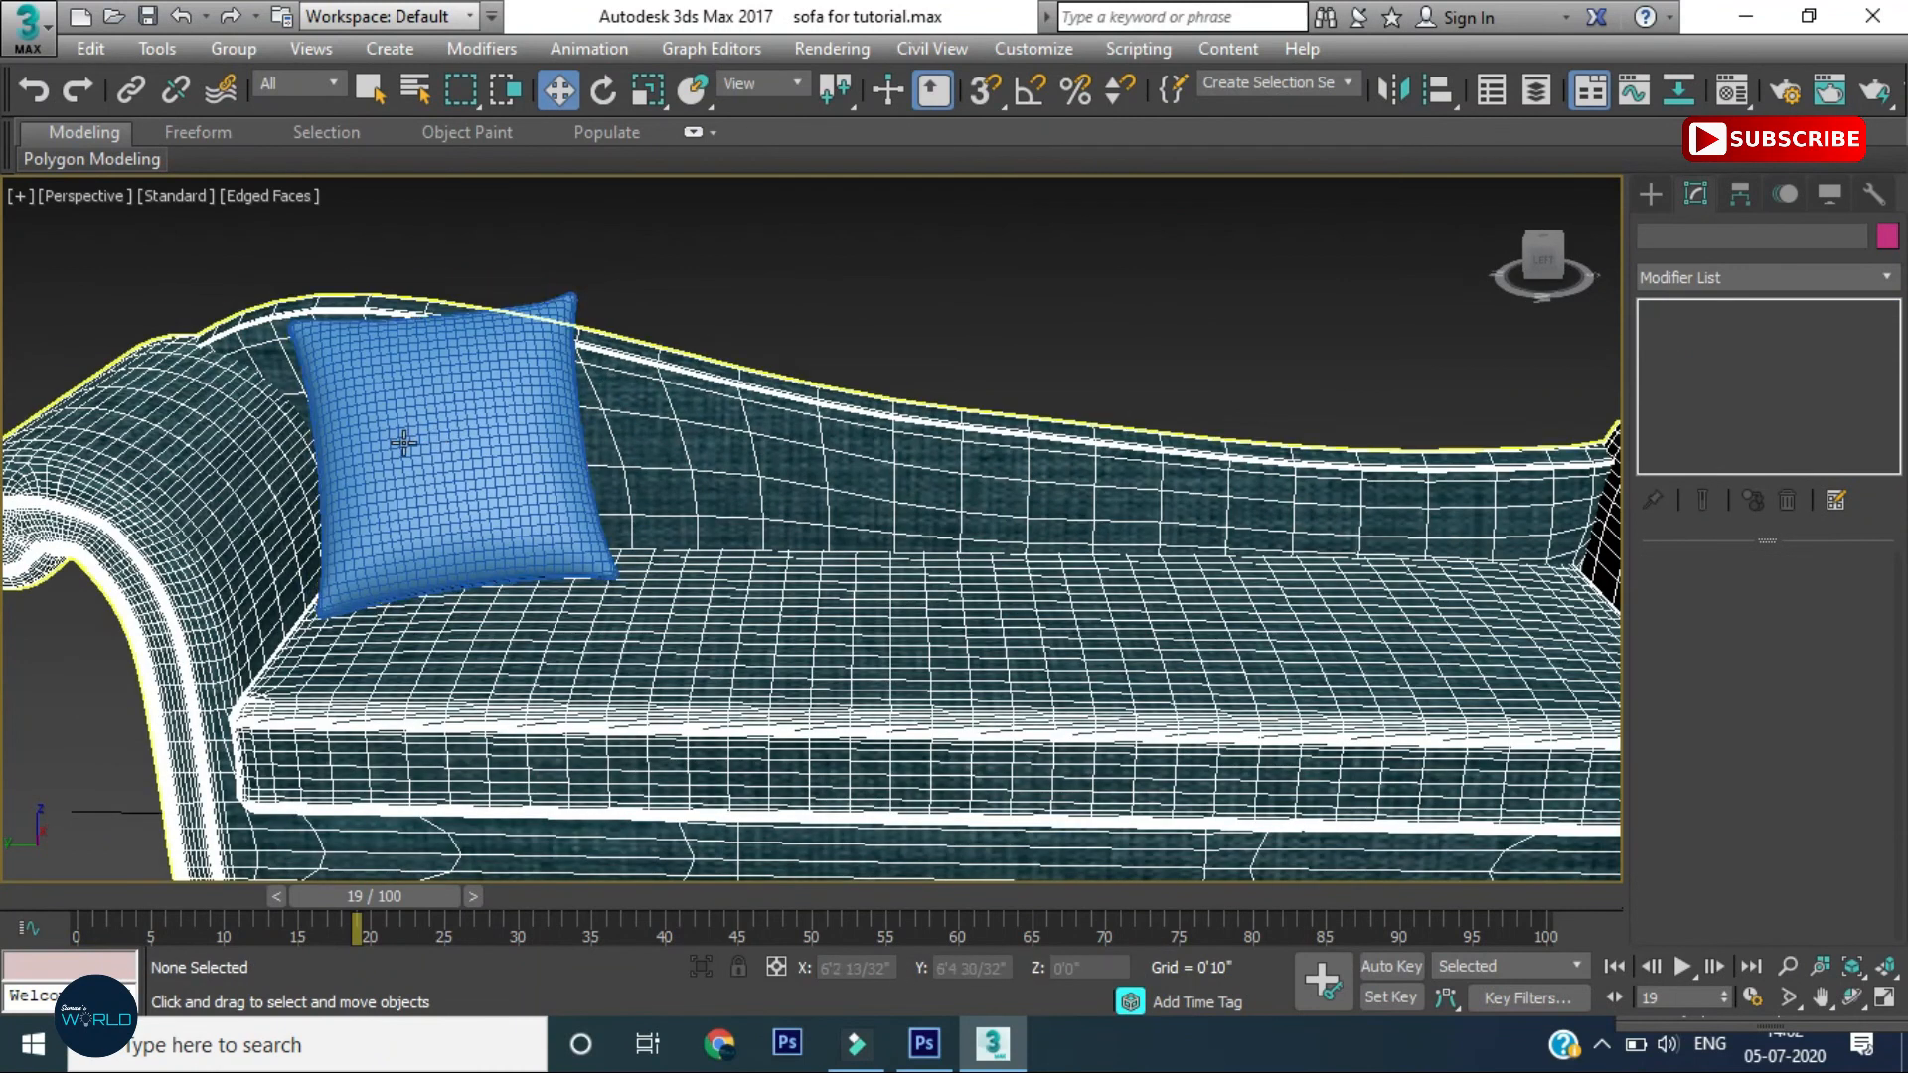
{"action": "scroll", "coordinate": [404, 443], "scroll_direction": "down", "scroll_amount": 3}
{"action": "key", "text": "F4"}
Select the cushion, resume its cloth simulation and stop it at frame 25
{"action": "left_click", "coordinate": [571, 493]}
{"action": "middle_click_drag", "start_coordinate": [771, 468], "coordinate": [1059, 513], "text": "alt"}
{"action": "key", "text": "e"}
{"action": "key", "text": "r"}
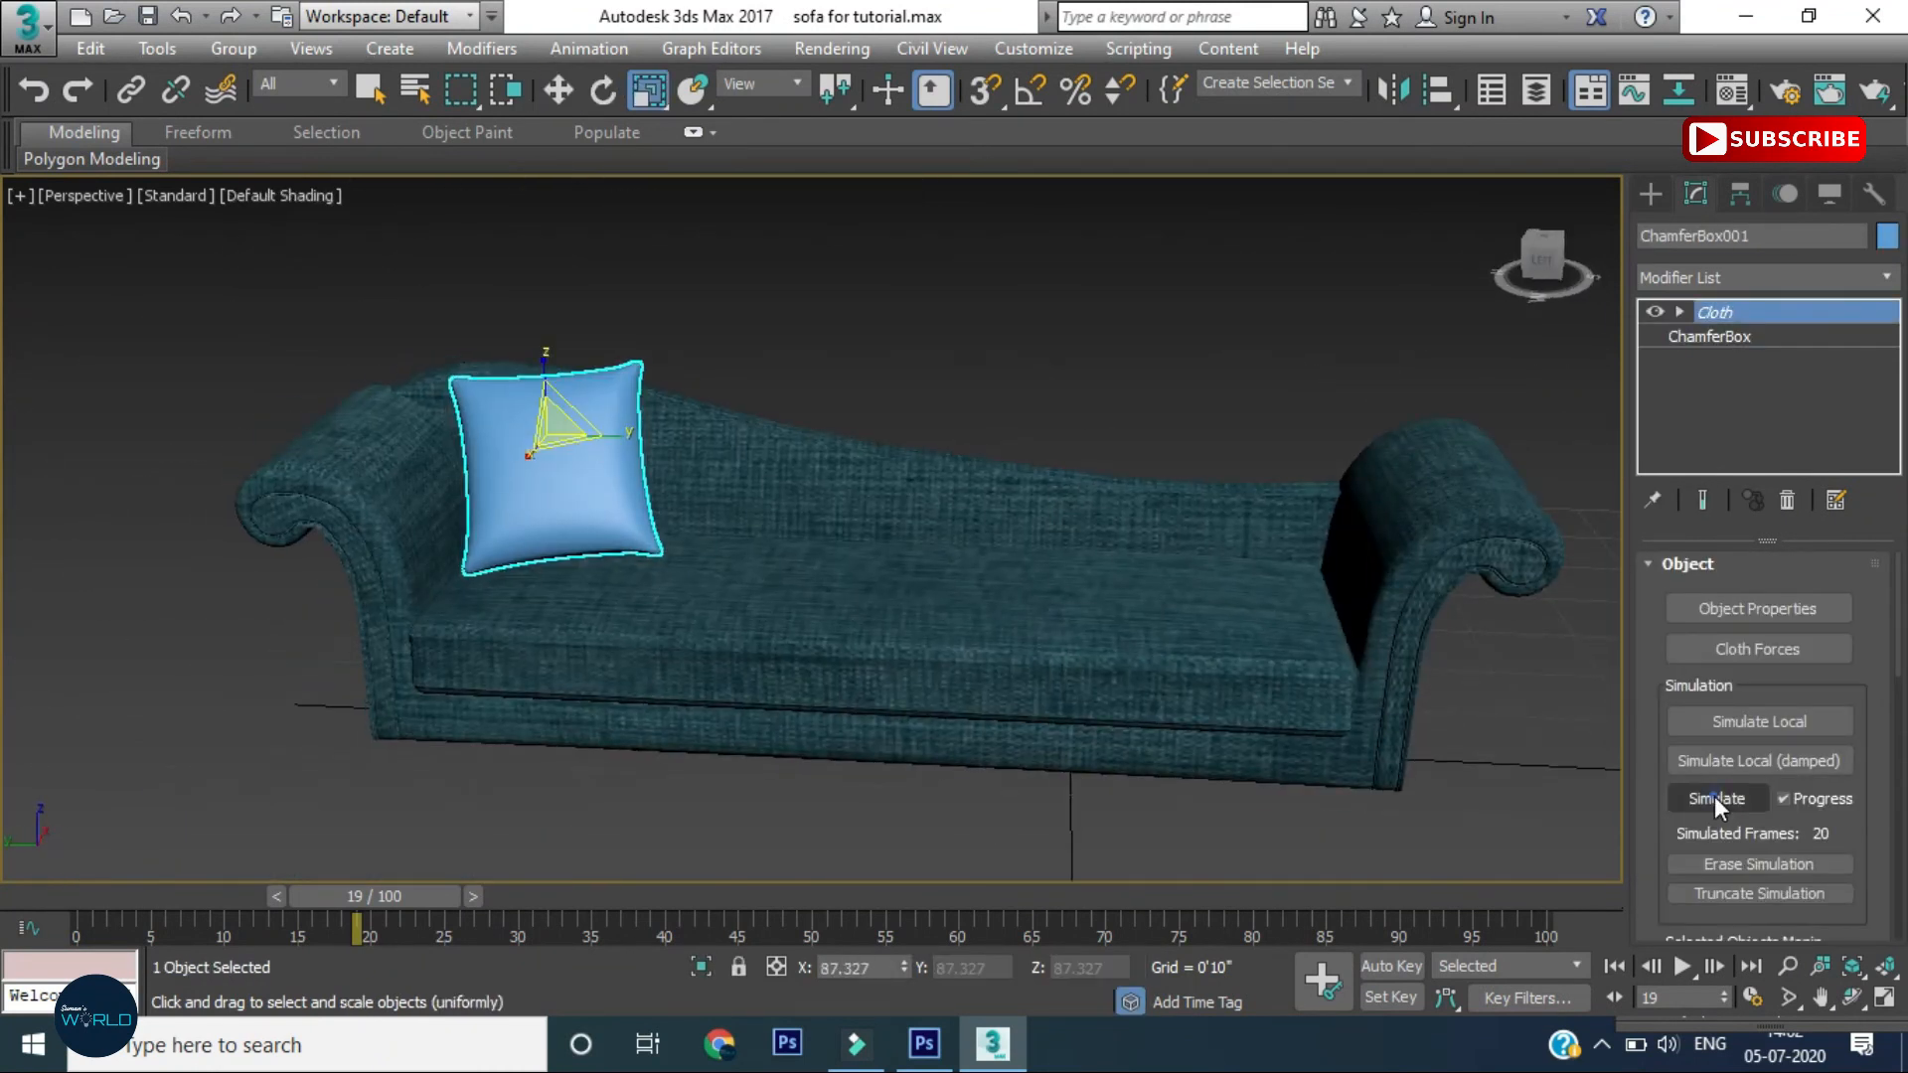
{"action": "left_click", "coordinate": [1714, 798]}
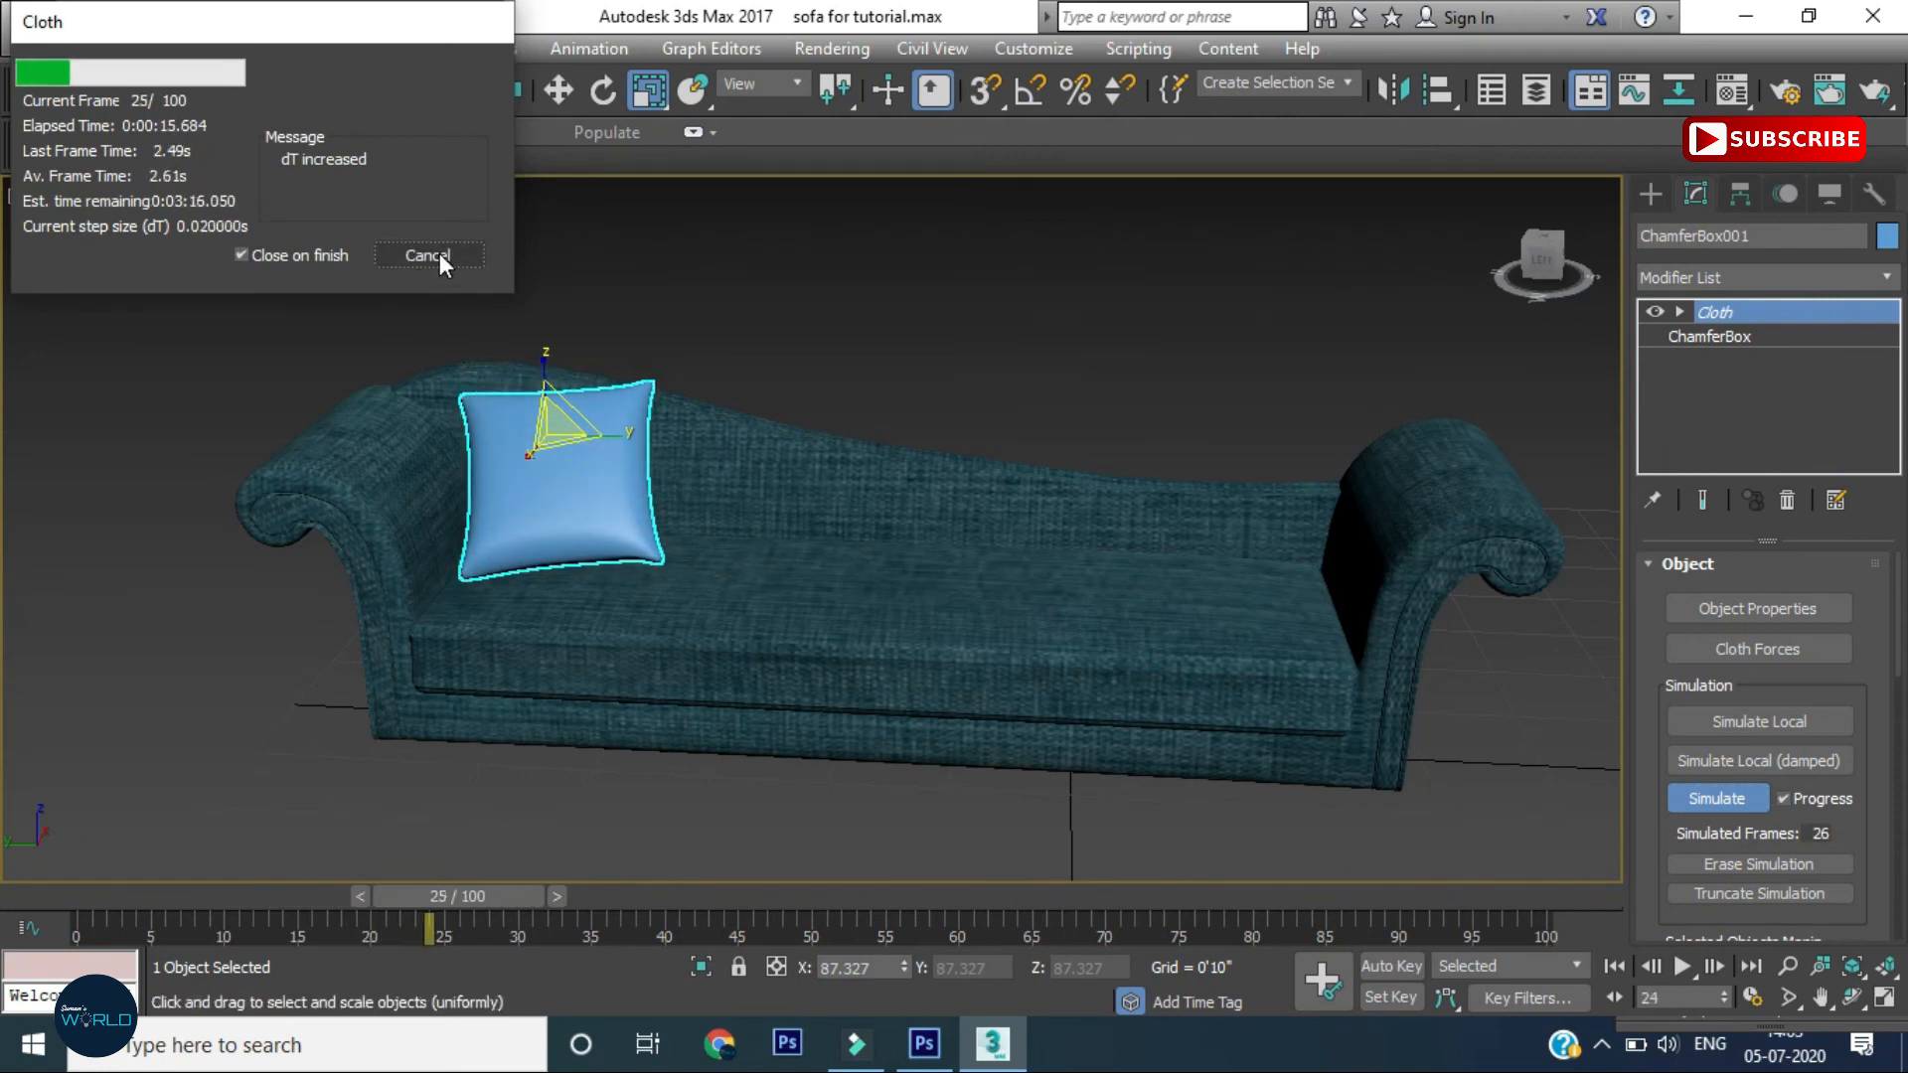
{"action": "left_click", "coordinate": [472, 250]}
Set the cushion's object color to white and deselect it
{"action": "left_click", "coordinate": [1196, 584]}
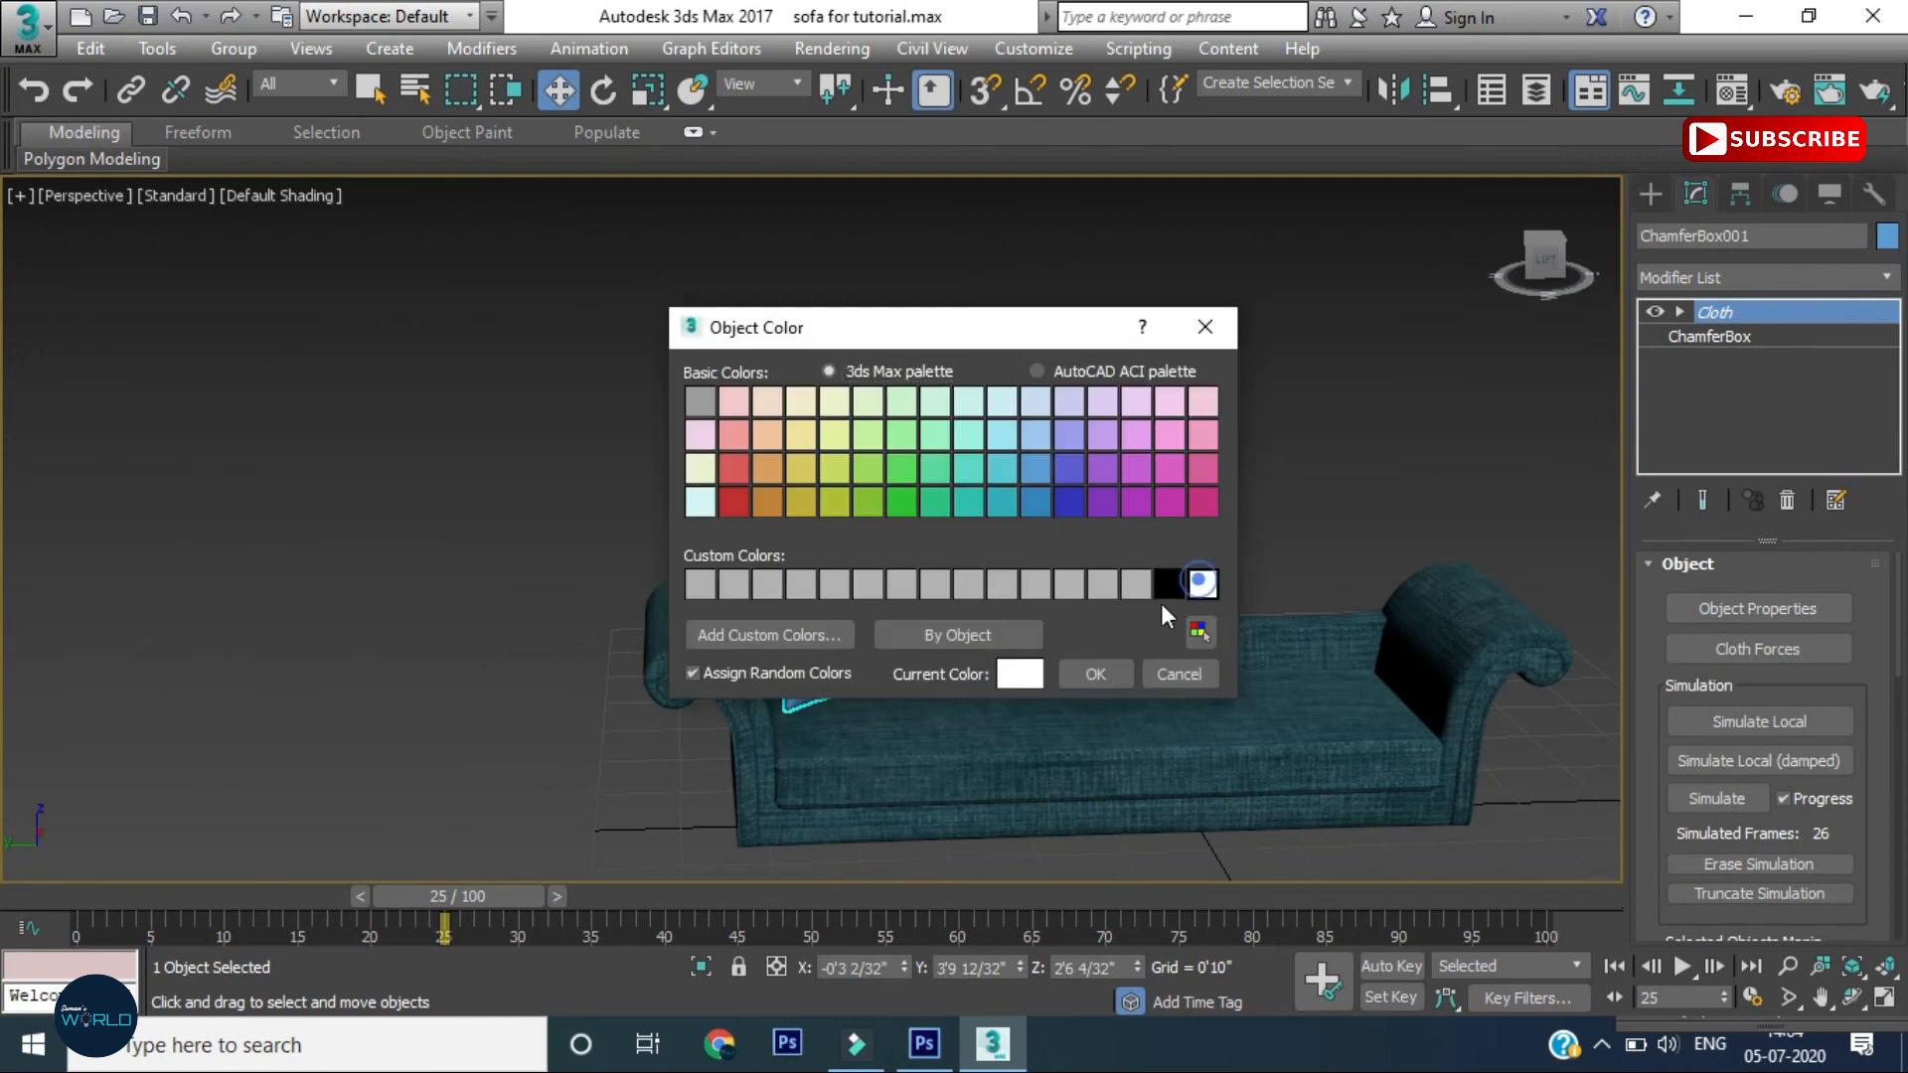
{"action": "left_click", "coordinate": [1096, 673]}
{"action": "left_click", "coordinate": [1212, 348]}
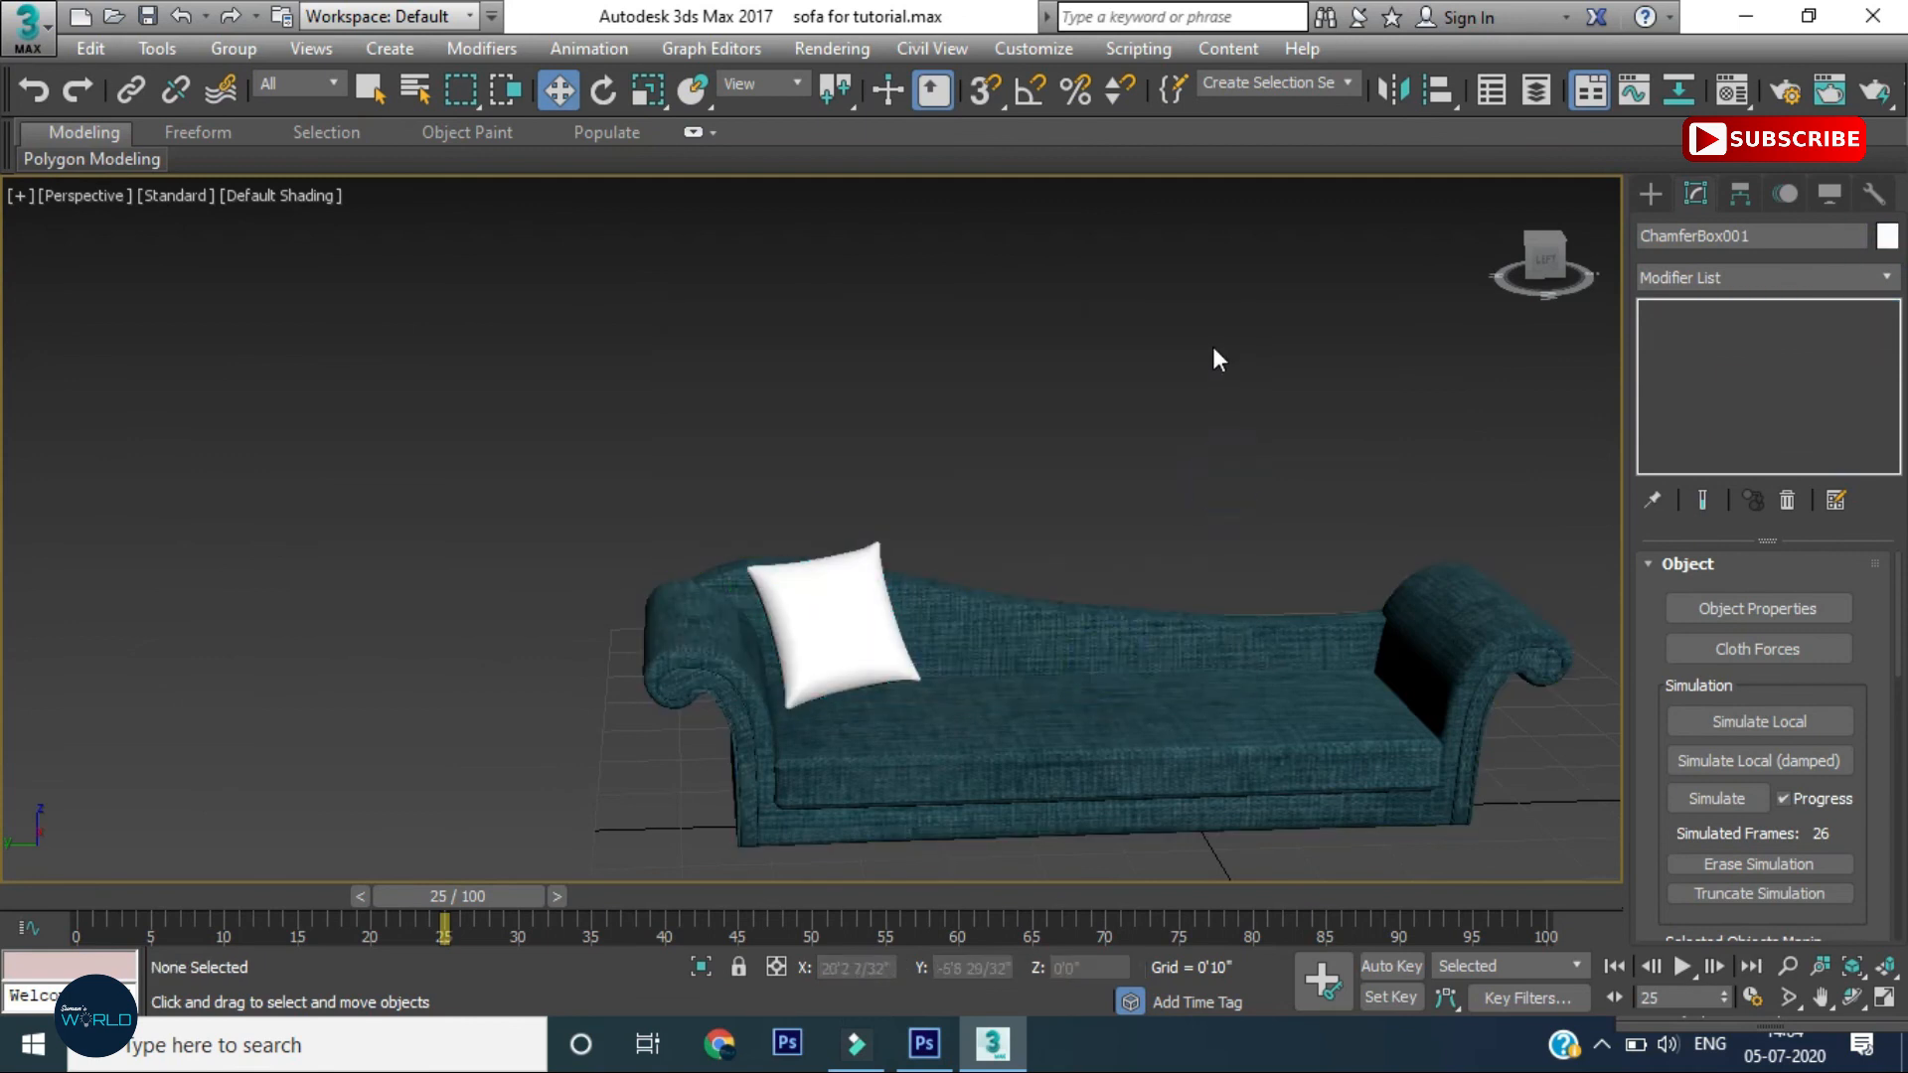
Set the cushion's object color to pale blue from the 3ds Max palette
{"action": "left_click", "coordinate": [998, 609]}
{"action": "left_click", "coordinate": [791, 560]}
{"action": "left_click", "coordinate": [1886, 235]}
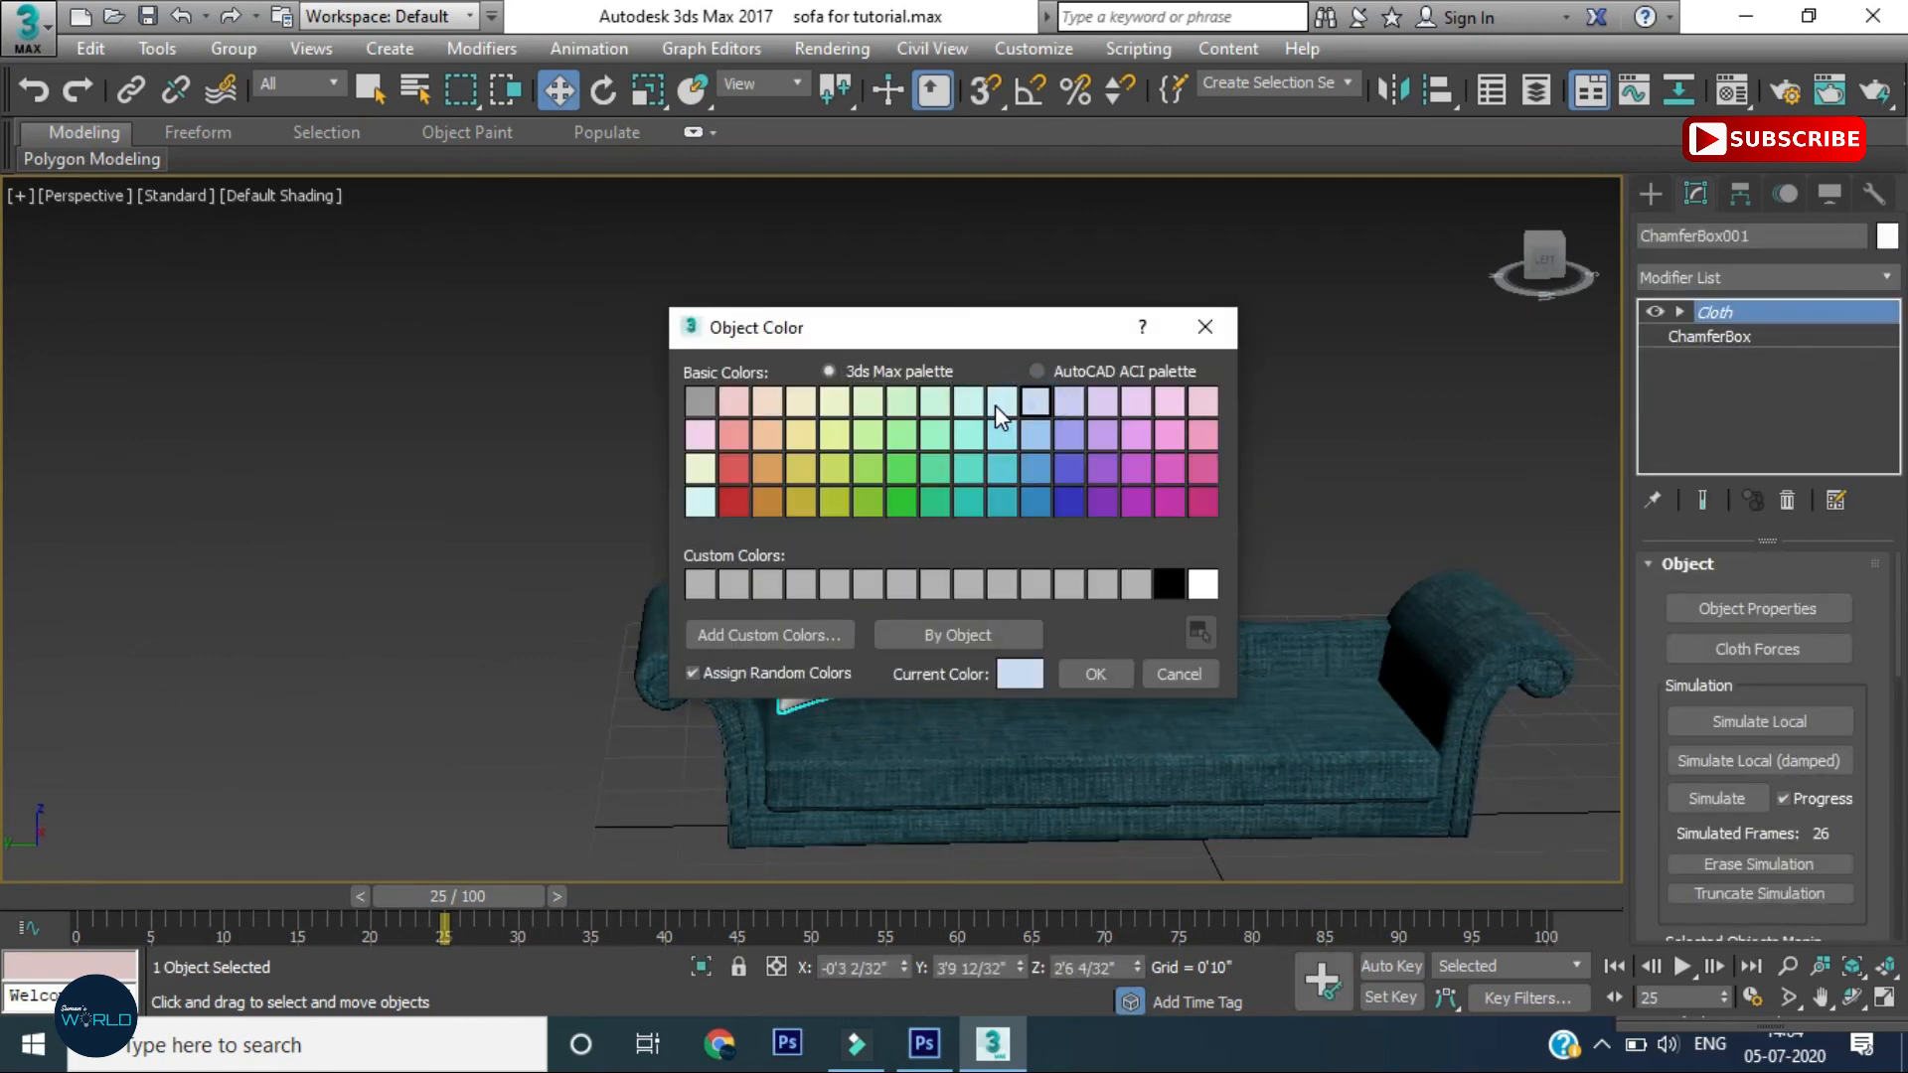
{"action": "left_click", "coordinate": [1096, 673]}
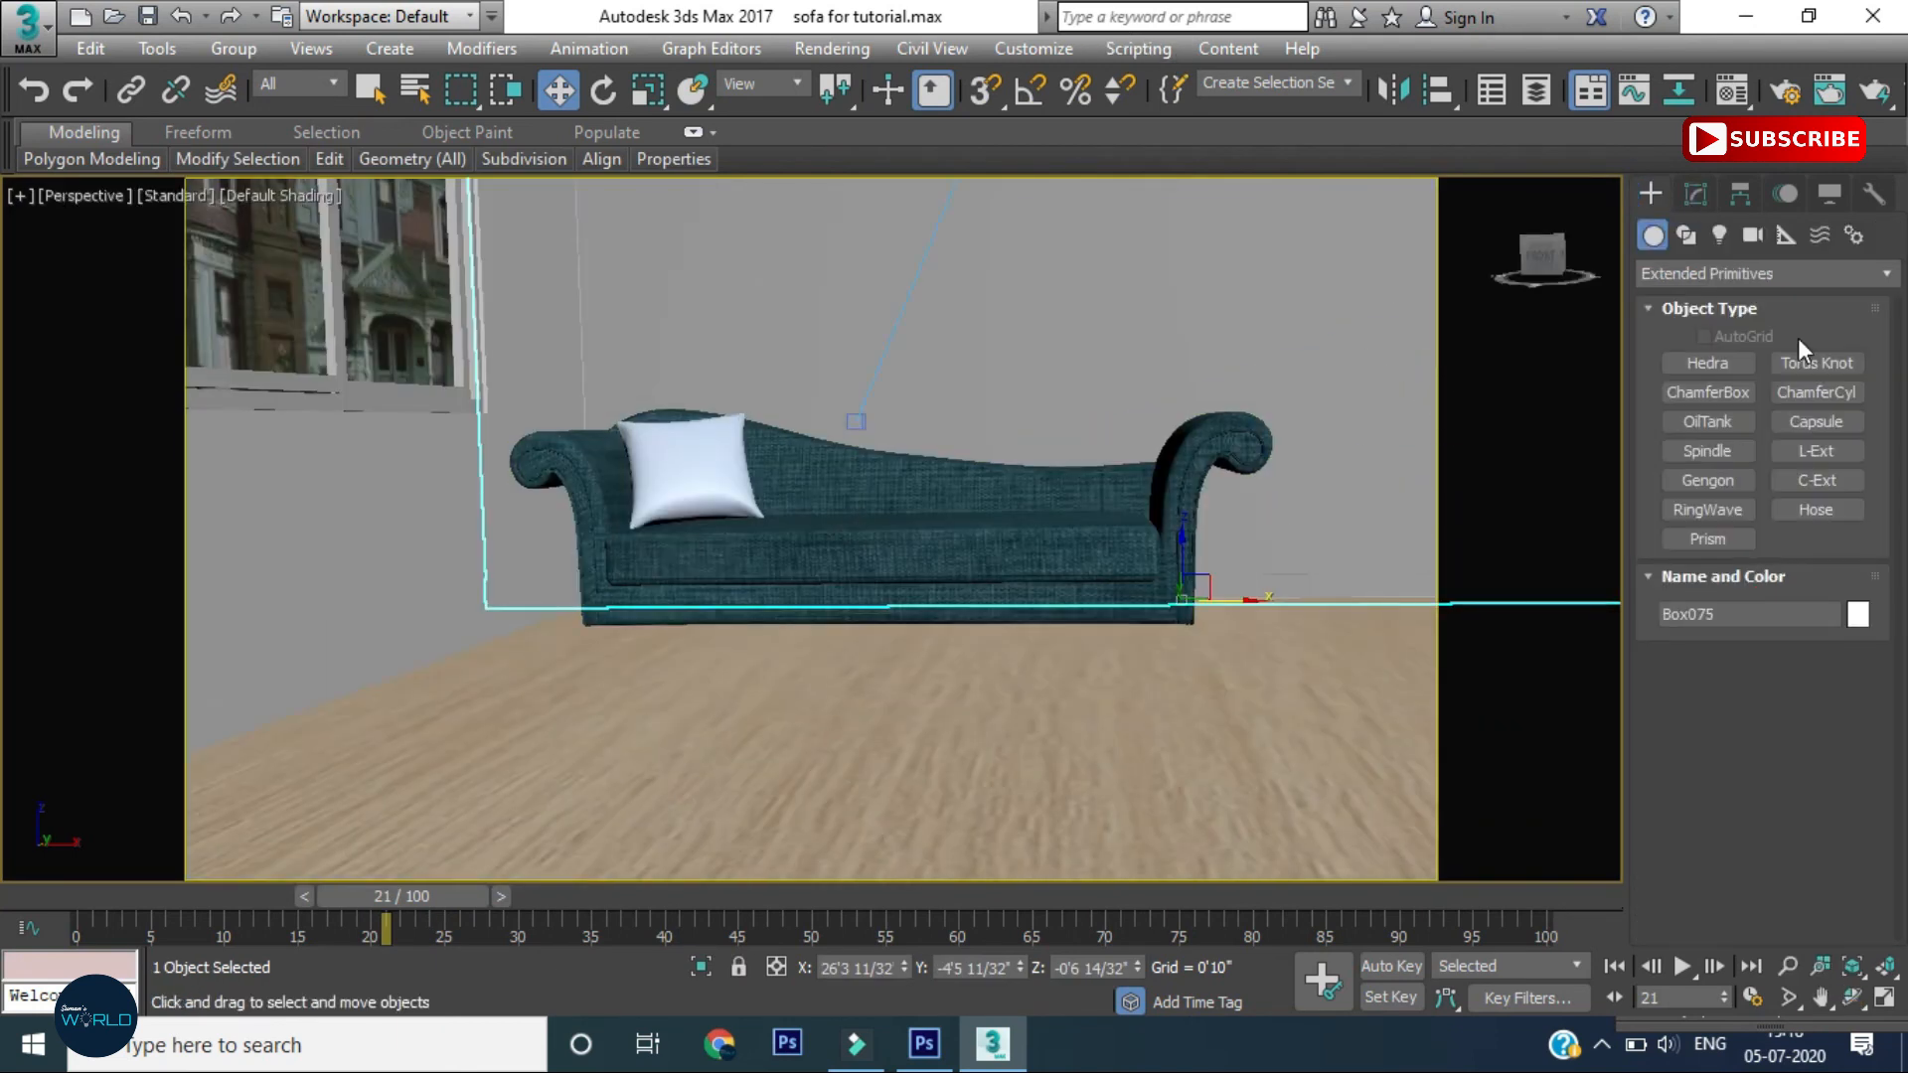
Create a small cylinder on the floor in front of the sofa, about 1.3" in radius and 1.25" high
{"action": "left_click", "coordinate": [1713, 270]}
{"action": "left_click", "coordinate": [1709, 298]}
{"action": "left_click", "coordinate": [1707, 421]}
{"action": "left_click_drag", "start_coordinate": [757, 795], "coordinate": [767, 788]}
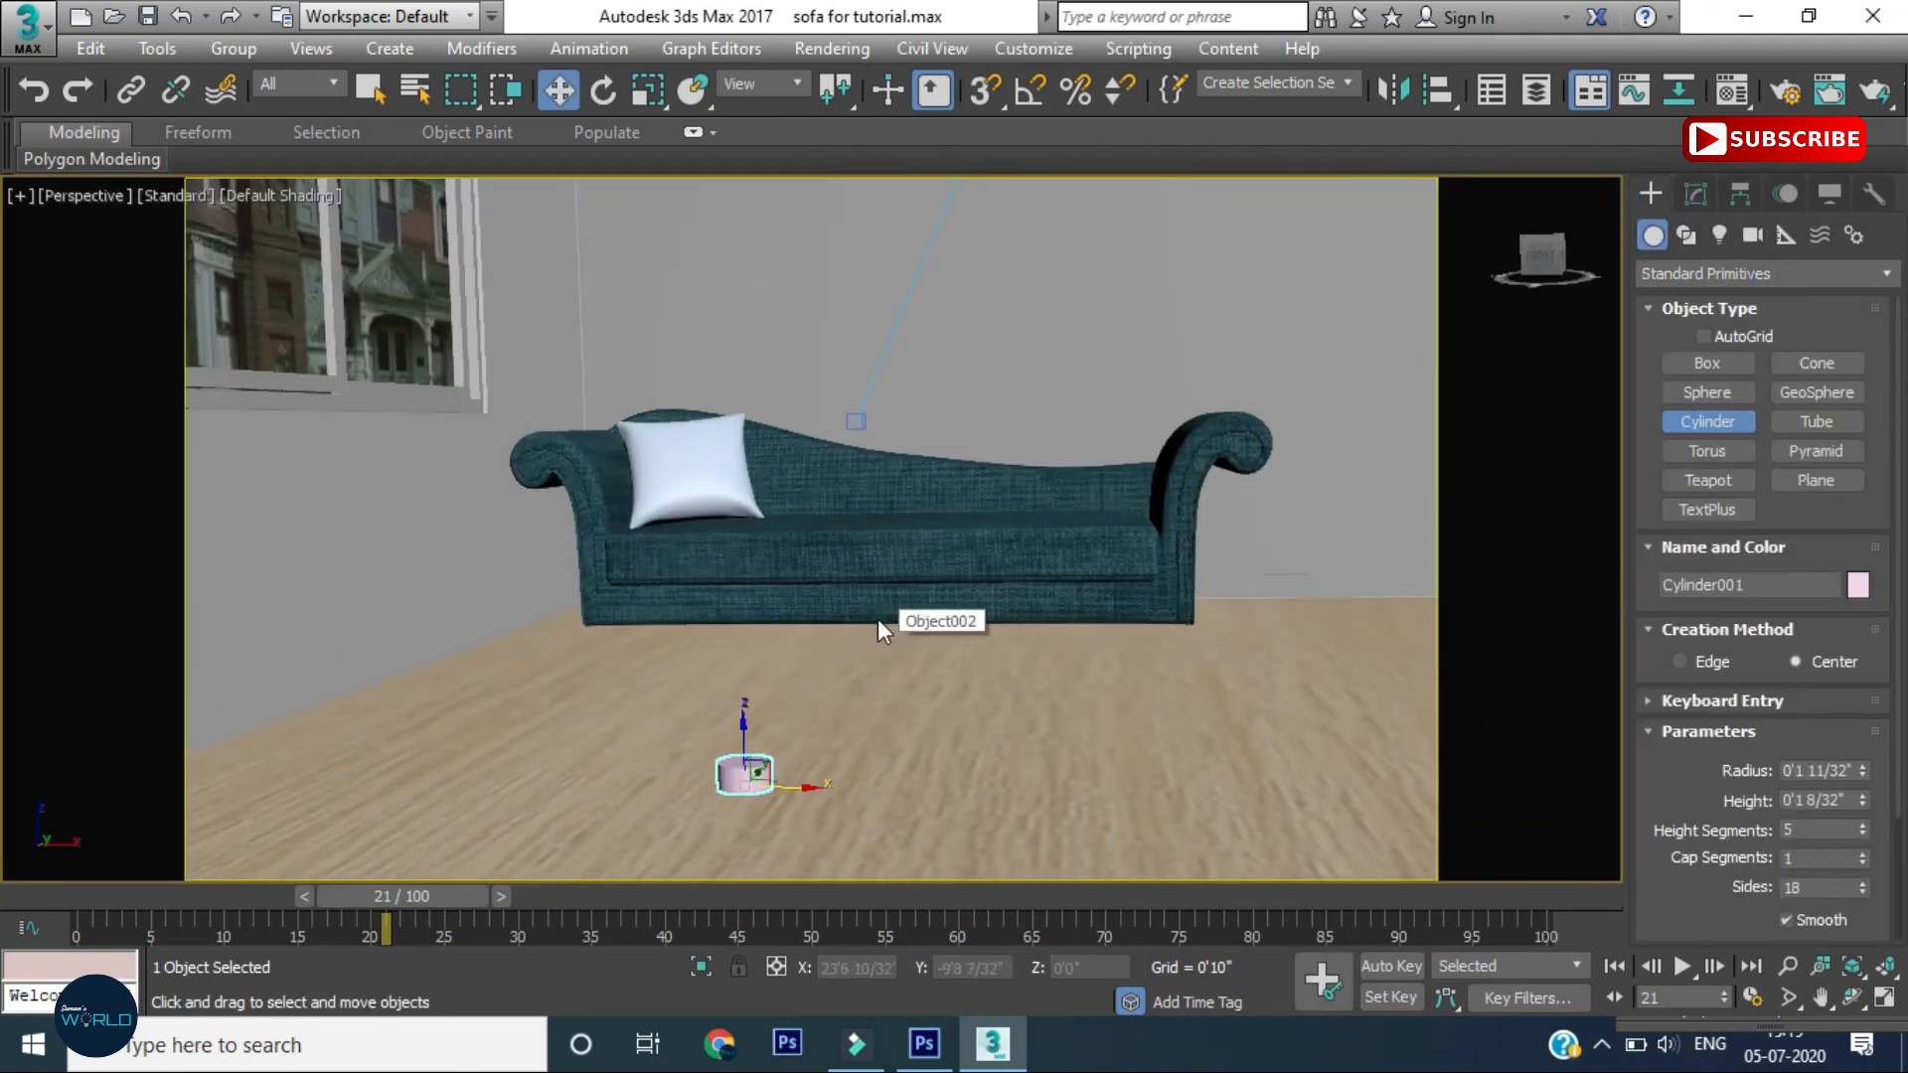
{"action": "right_click", "coordinate": [878, 619]}
Convert the cylinder to an Editable Poly and delete its top polygon
{"action": "scroll", "coordinate": [752, 802], "scroll_direction": "up", "scroll_amount": 5}
{"action": "right_click", "coordinate": [777, 602]}
{"action": "mouse_move", "coordinate": [919, 880]}
{"action": "left_click", "coordinate": [1153, 902]}
{"action": "key", "text": "4"}
{"action": "left_click", "coordinate": [725, 556]}
{"action": "key", "text": "Delete"}
Extrude and scale the cylinder's top border upward into a stepped ring and a flared section
{"action": "key", "text": "3"}
{"action": "middle_click_drag", "start_coordinate": [570, 676], "coordinate": [596, 720], "text": "alt"}
{"action": "left_click", "coordinate": [676, 618]}
{"action": "key", "text": "r"}
{"action": "key", "text": "w"}
{"action": "left_click_drag", "start_coordinate": [696, 569], "coordinate": [758, 541], "text": "shift"}
{"action": "key", "text": "r"}
{"action": "left_click_drag", "start_coordinate": [703, 467], "coordinate": [710, 397]}
{"action": "key", "text": "w"}
{"action": "left_click_drag", "start_coordinate": [702, 417], "coordinate": [699, 290]}
{"action": "scroll", "coordinate": [698, 289], "scroll_direction": "down", "scroll_amount": 5}
{"action": "middle_click_drag", "start_coordinate": [894, 596], "coordinate": [970, 564], "text": "alt"}
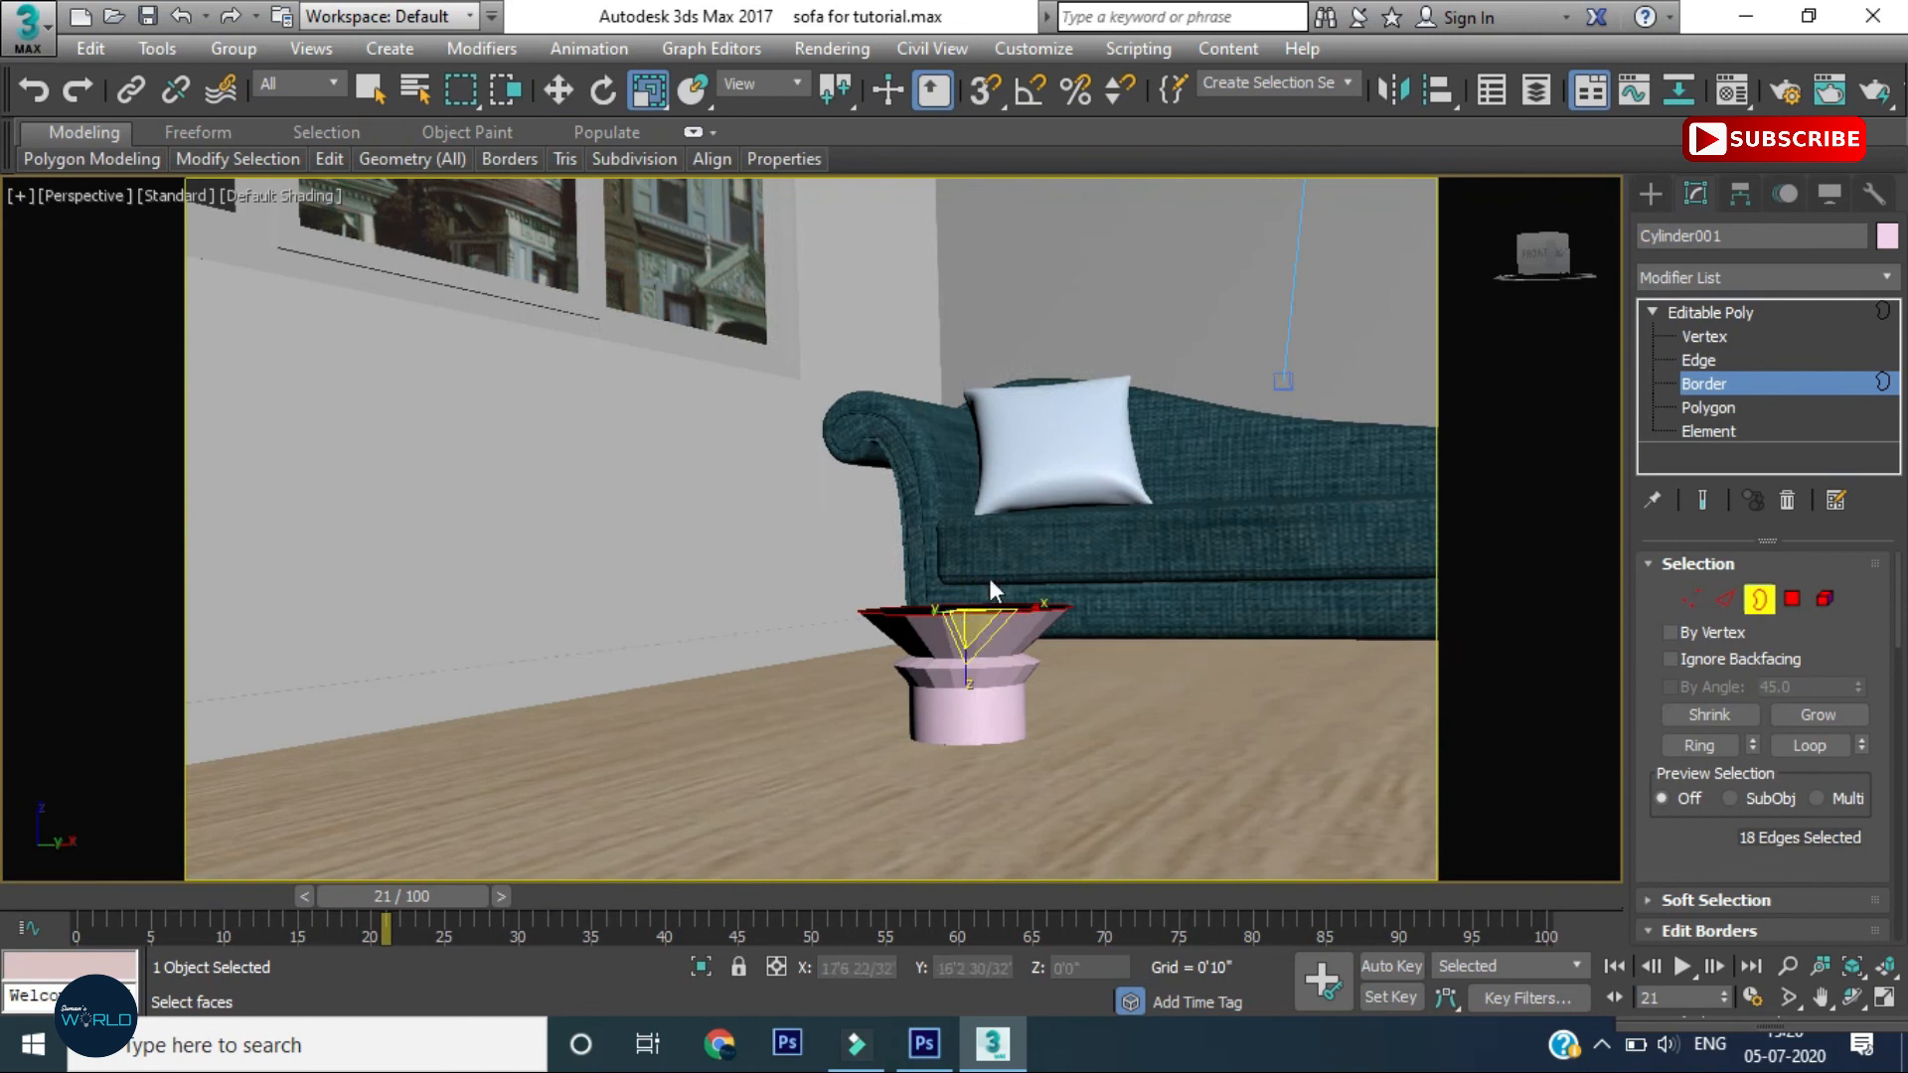
Continue extruding the top border upward to form the leg's wide body and narrower neck
{"action": "key", "text": "w"}
{"action": "left_click_drag", "start_coordinate": [965, 606], "coordinate": [990, 530], "text": "shift"}
{"action": "key", "text": "w"}
{"action": "left_click_drag", "start_coordinate": [962, 438], "coordinate": [967, 388]}
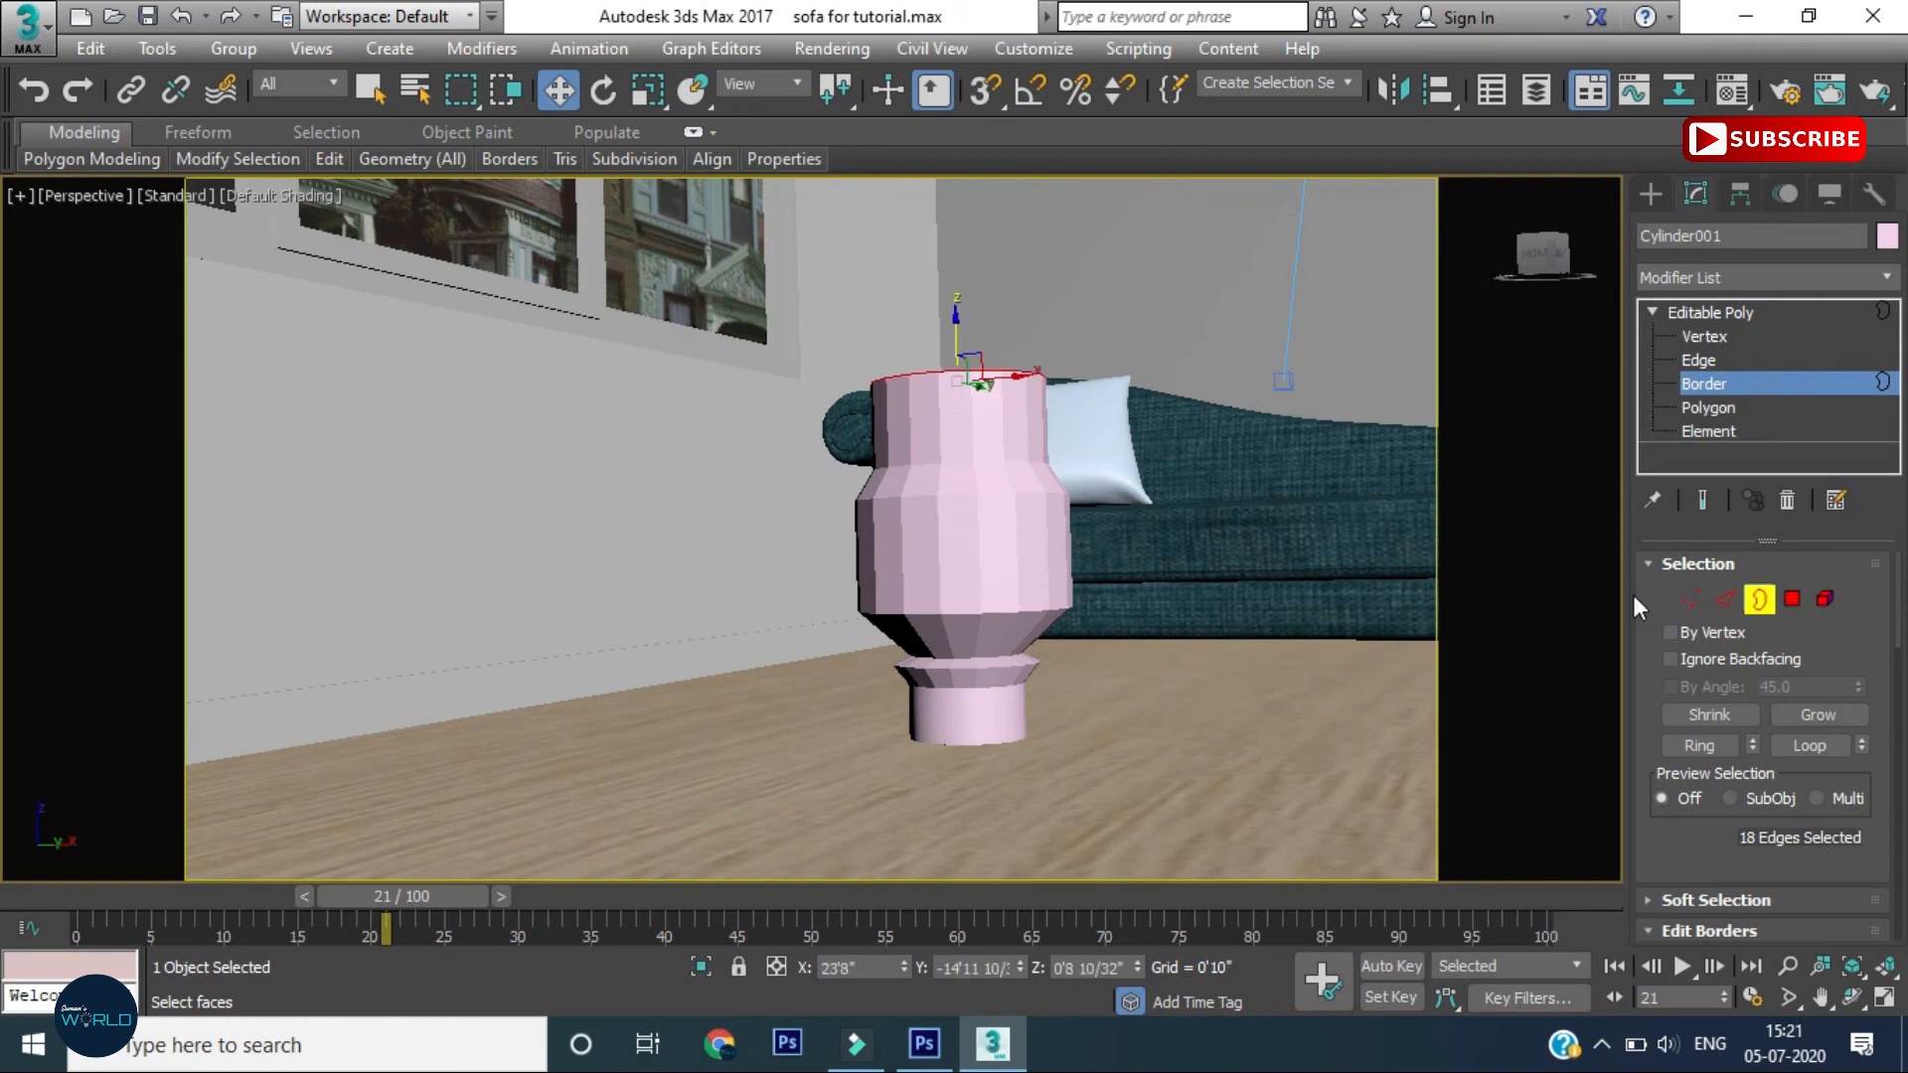
Cap the leg's top opening and scale its bottom border to taper the foot inward
{"action": "scroll", "coordinate": [1635, 606], "scroll_direction": "down", "scroll_amount": 3}
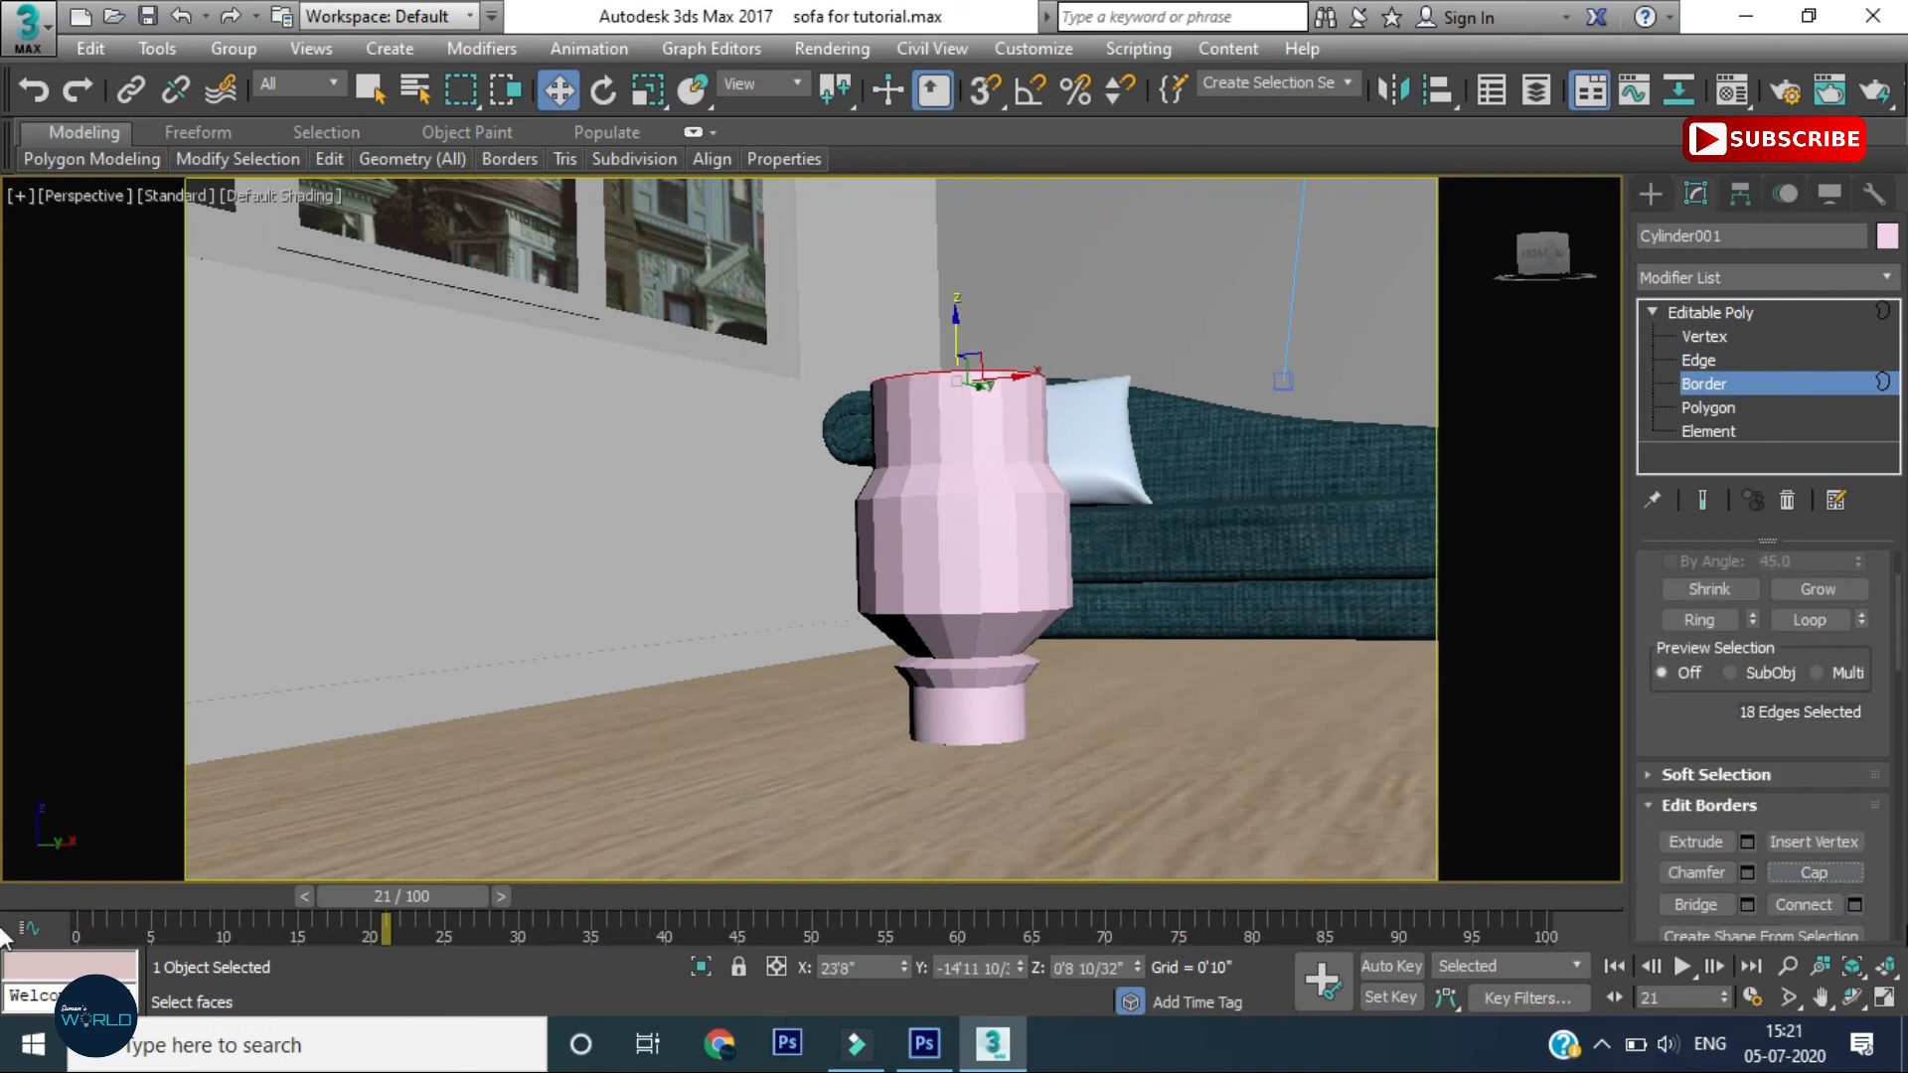
{"action": "middle_click_drag", "start_coordinate": [999, 759], "coordinate": [1143, 616], "text": "alt"}
{"action": "left_click", "coordinate": [1703, 407]}
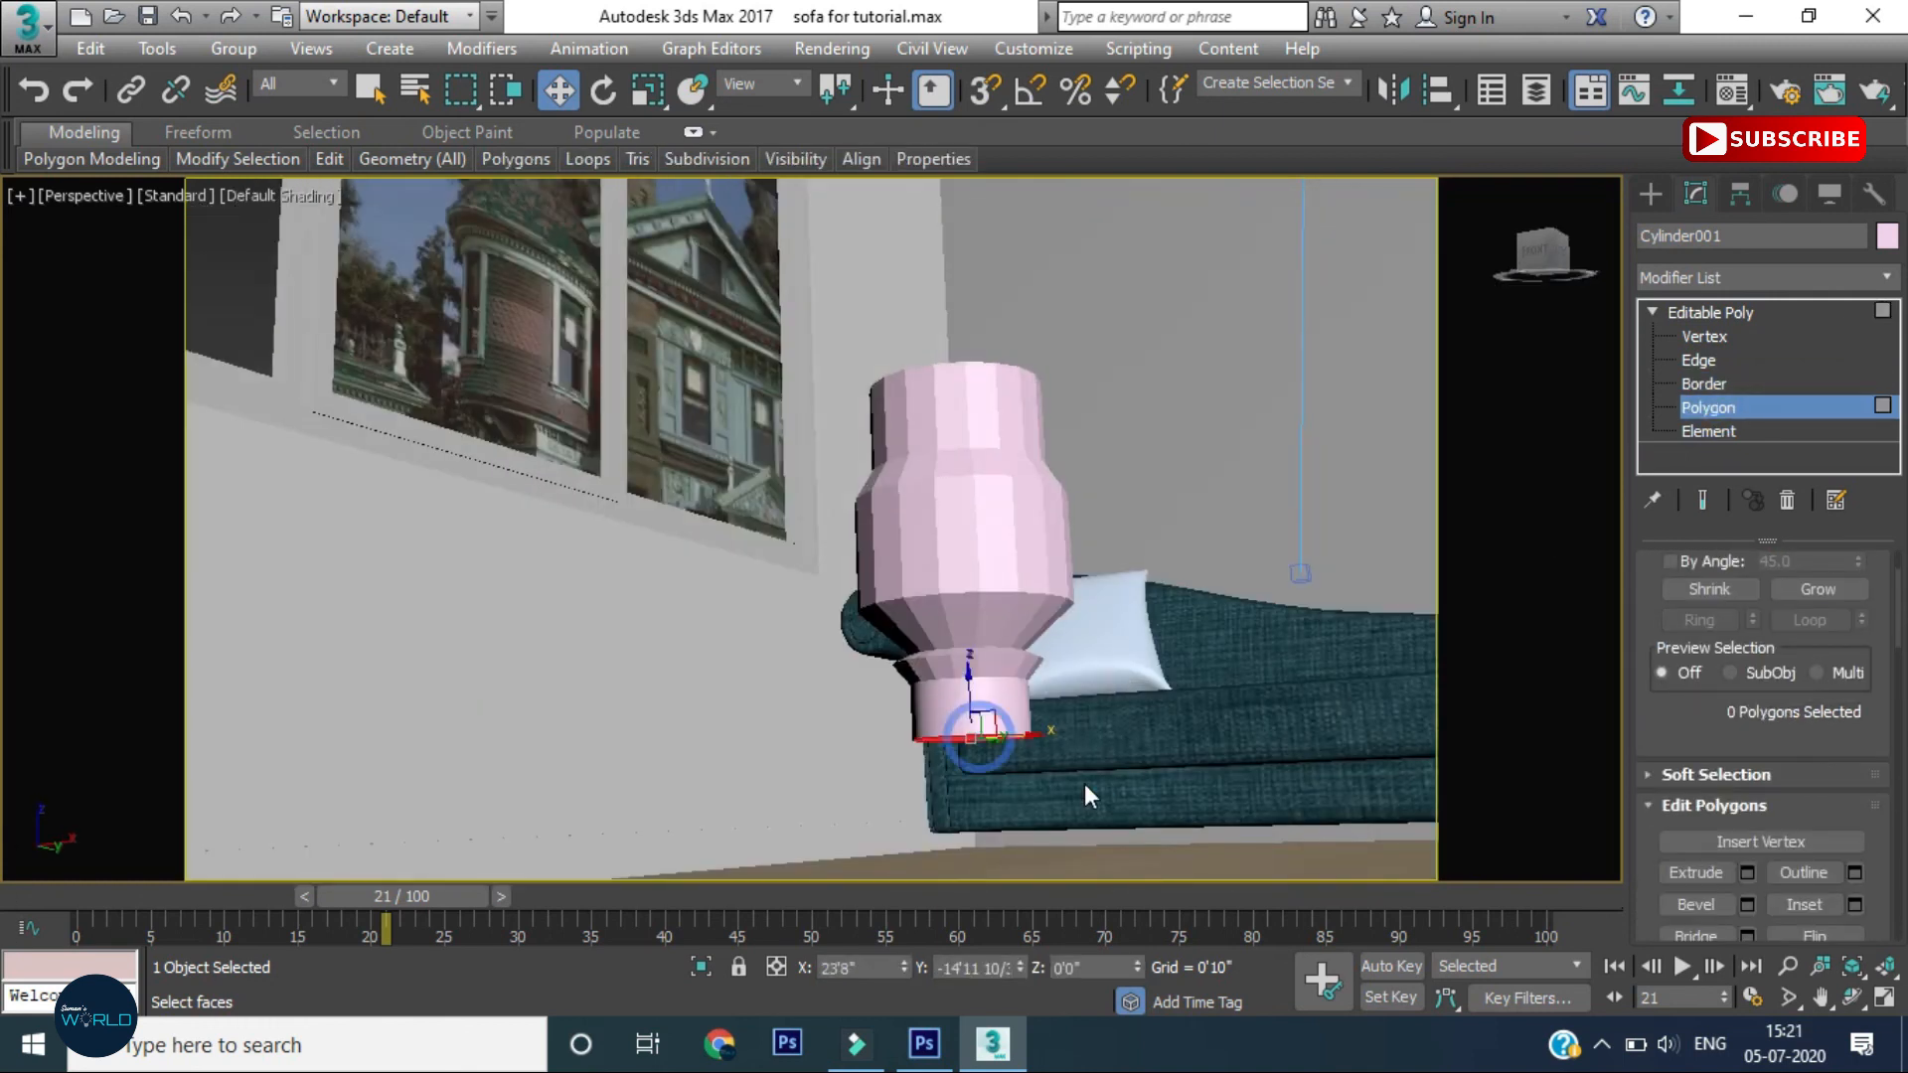
{"action": "left_click", "coordinate": [1703, 383]}
{"action": "left_click", "coordinate": [970, 739]}
{"action": "key", "text": "r"}
{"action": "middle_click_drag", "start_coordinate": [1113, 636], "coordinate": [1177, 795], "text": "alt"}
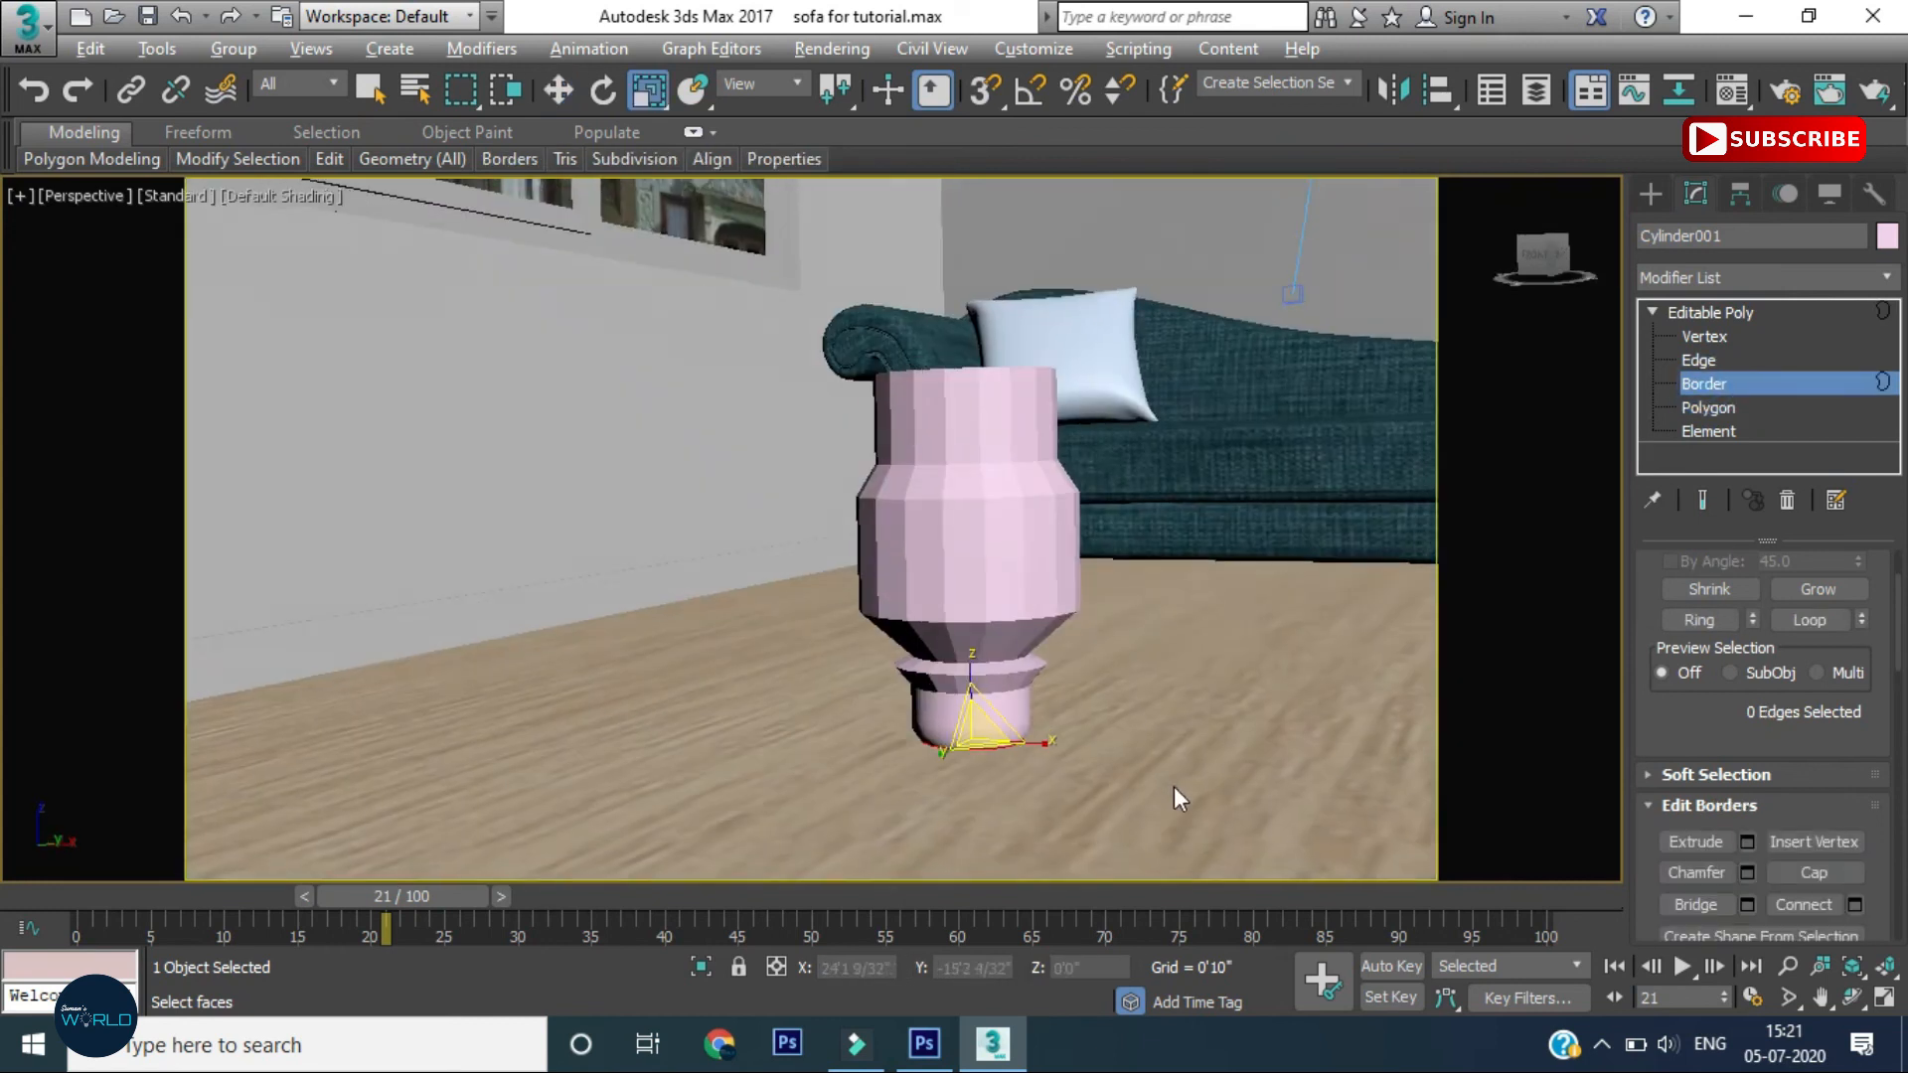
Leave the border level and apply a TurboSmooth modifier to the leg
{"action": "left_click", "coordinate": [1737, 384]}
{"action": "left_click", "coordinate": [1766, 277]}
{"action": "key", "text": "t"}
{"action": "left_click", "coordinate": [1733, 564]}
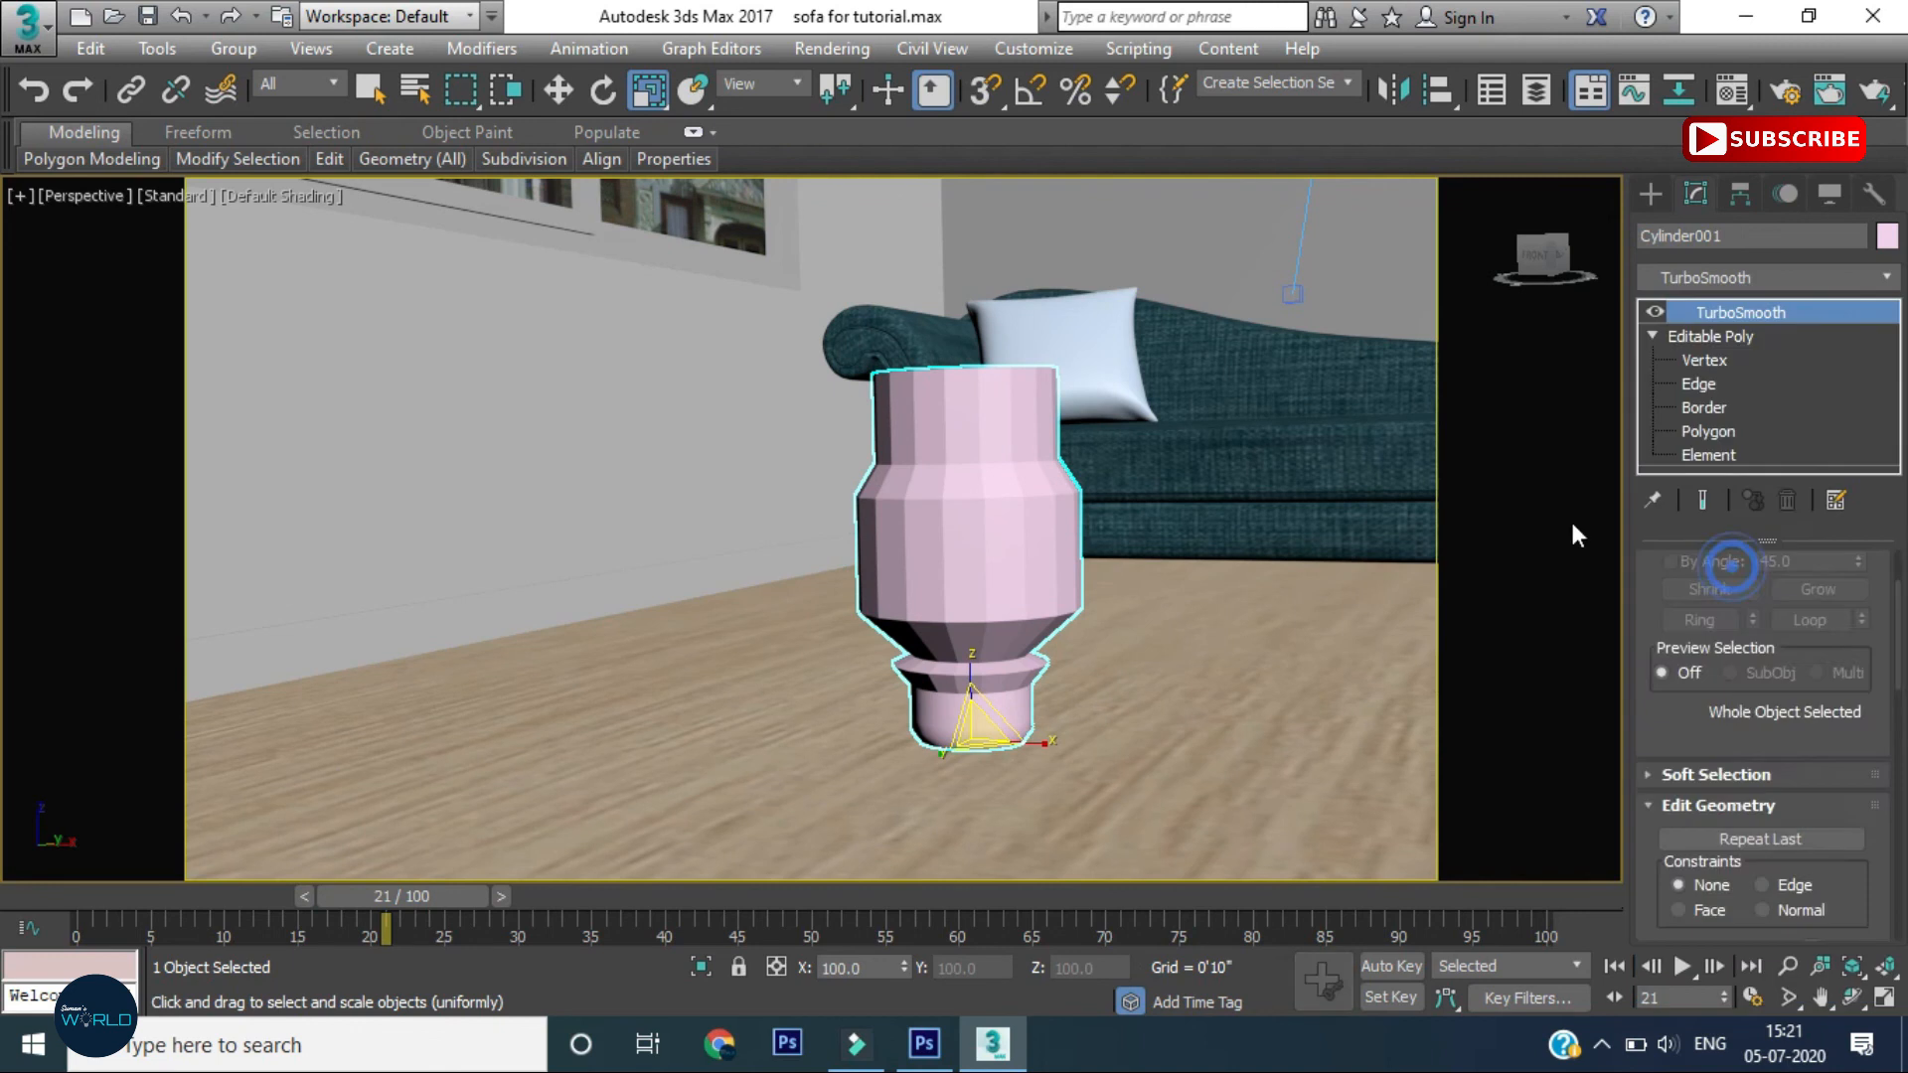
Connect the leg's vertical edges with 2 segments to add supporting loops, and return to the TurboSmooth level
{"action": "left_click", "coordinate": [1711, 384]}
{"action": "left_click", "coordinate": [1700, 673]}
{"action": "right_click", "coordinate": [962, 551]}
{"action": "left_click", "coordinate": [674, 639]}
{"action": "left_click", "coordinate": [831, 539]}
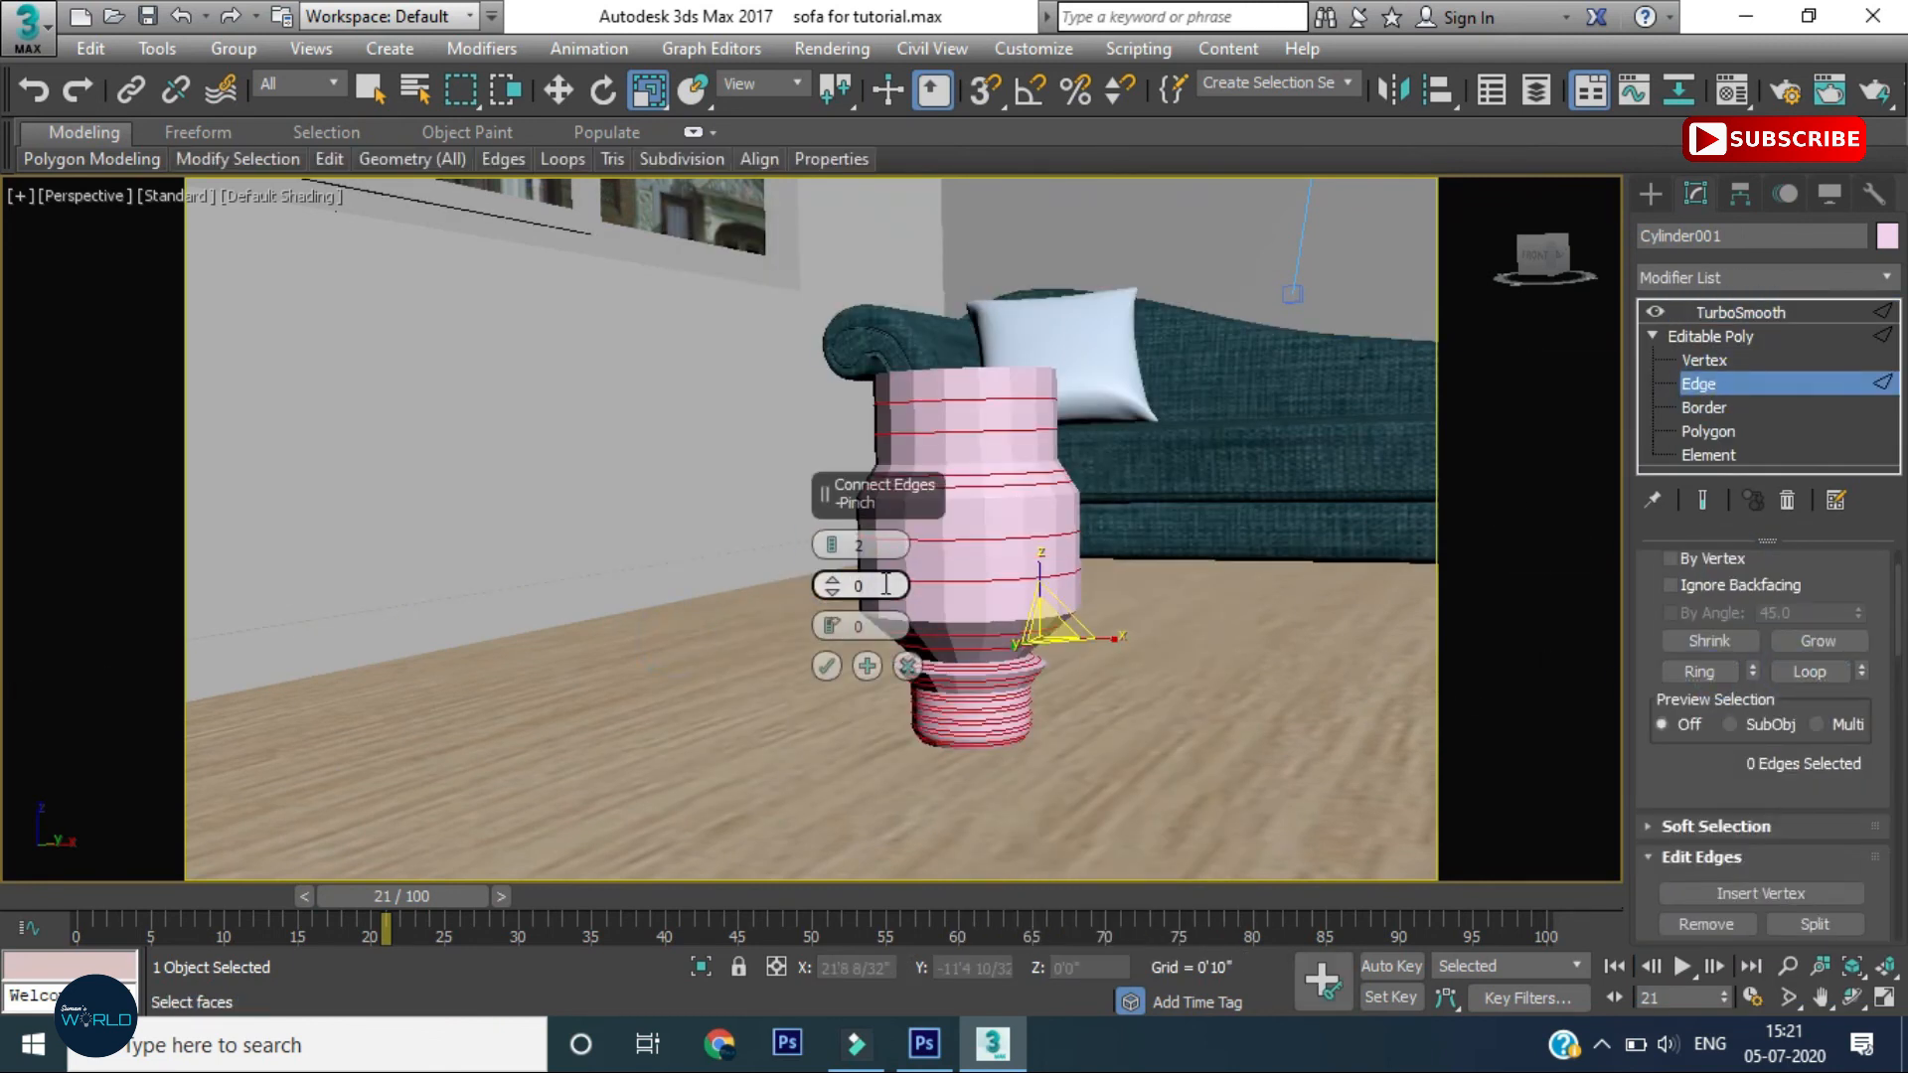
{"action": "left_click", "coordinate": [825, 665]}
{"action": "left_click", "coordinate": [1720, 378]}
{"action": "left_click", "coordinate": [1748, 313]}
In the front view, raise the sofa and cushion together above the floor and place the leg under the left arm
{"action": "key", "text": "f"}
{"action": "left_click", "coordinate": [536, 690]}
{"action": "left_click_drag", "start_coordinate": [1548, 632], "coordinate": [1553, 665]}
{"action": "key", "text": "ctrl+z"}
{"action": "left_click", "coordinate": [656, 719]}
{"action": "left_click", "coordinate": [701, 427]}
{"action": "left_click", "coordinate": [843, 417], "text": "ctrl"}
{"action": "left_click_drag", "start_coordinate": [846, 416], "coordinate": [846, 398]}
{"action": "left_click", "coordinate": [677, 705]}
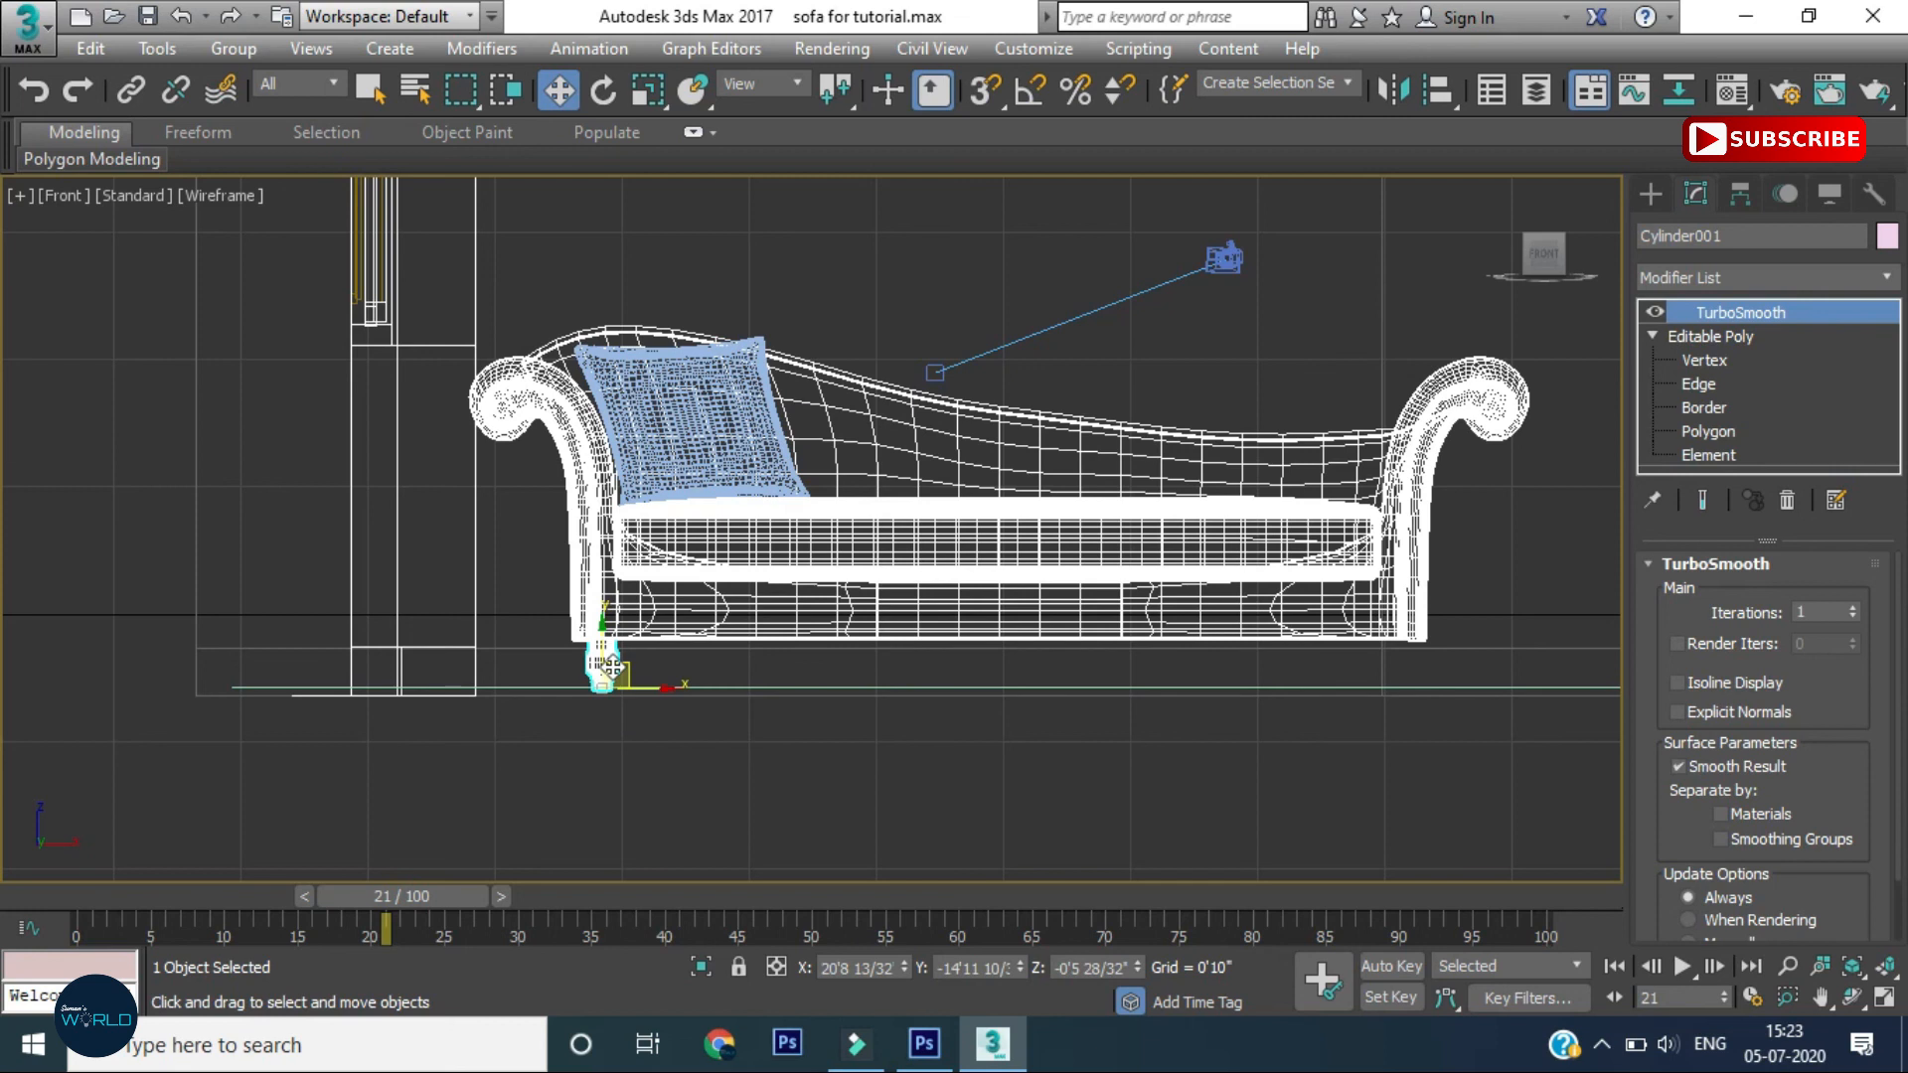
Change the legs' material in the second sample slot from Standard to VRayMtl
{"action": "scroll", "coordinate": [603, 651], "scroll_direction": "up", "scroll_amount": 4}
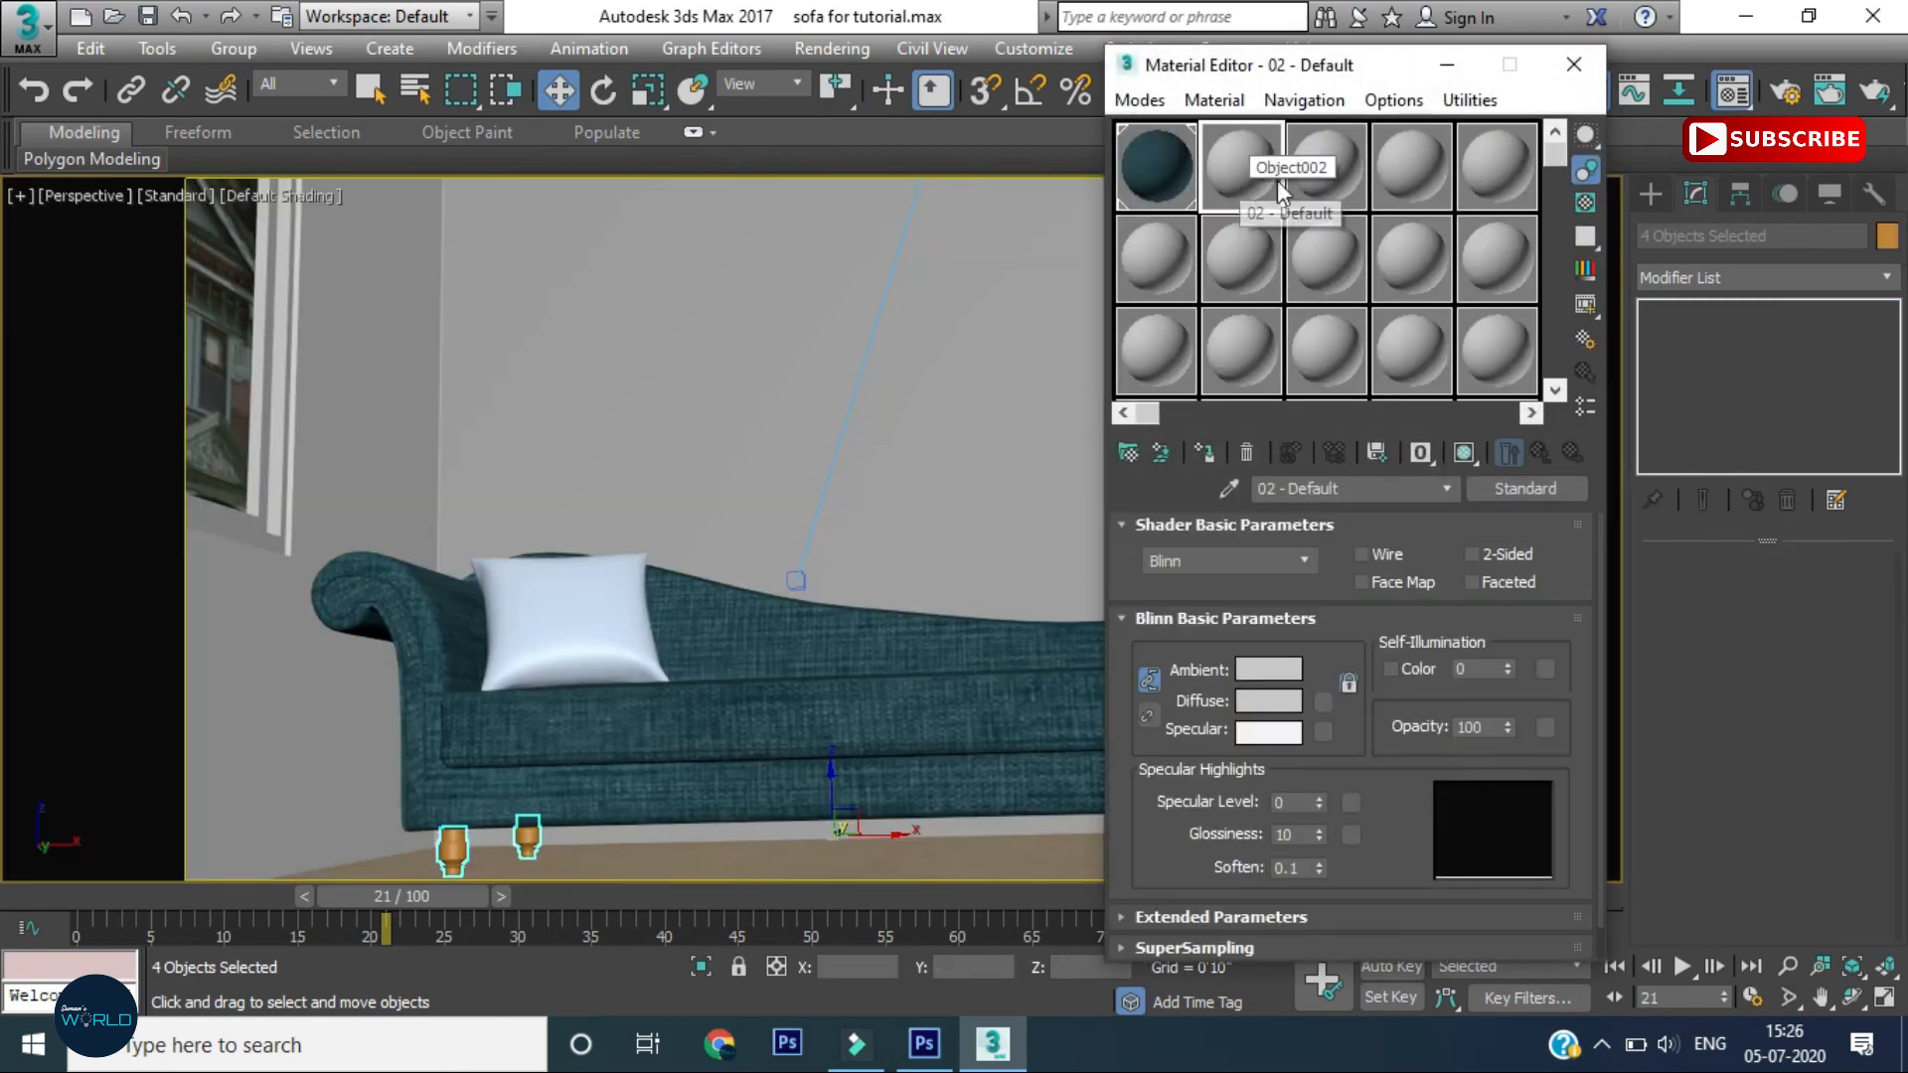
{"action": "left_click", "coordinate": [1525, 488]}
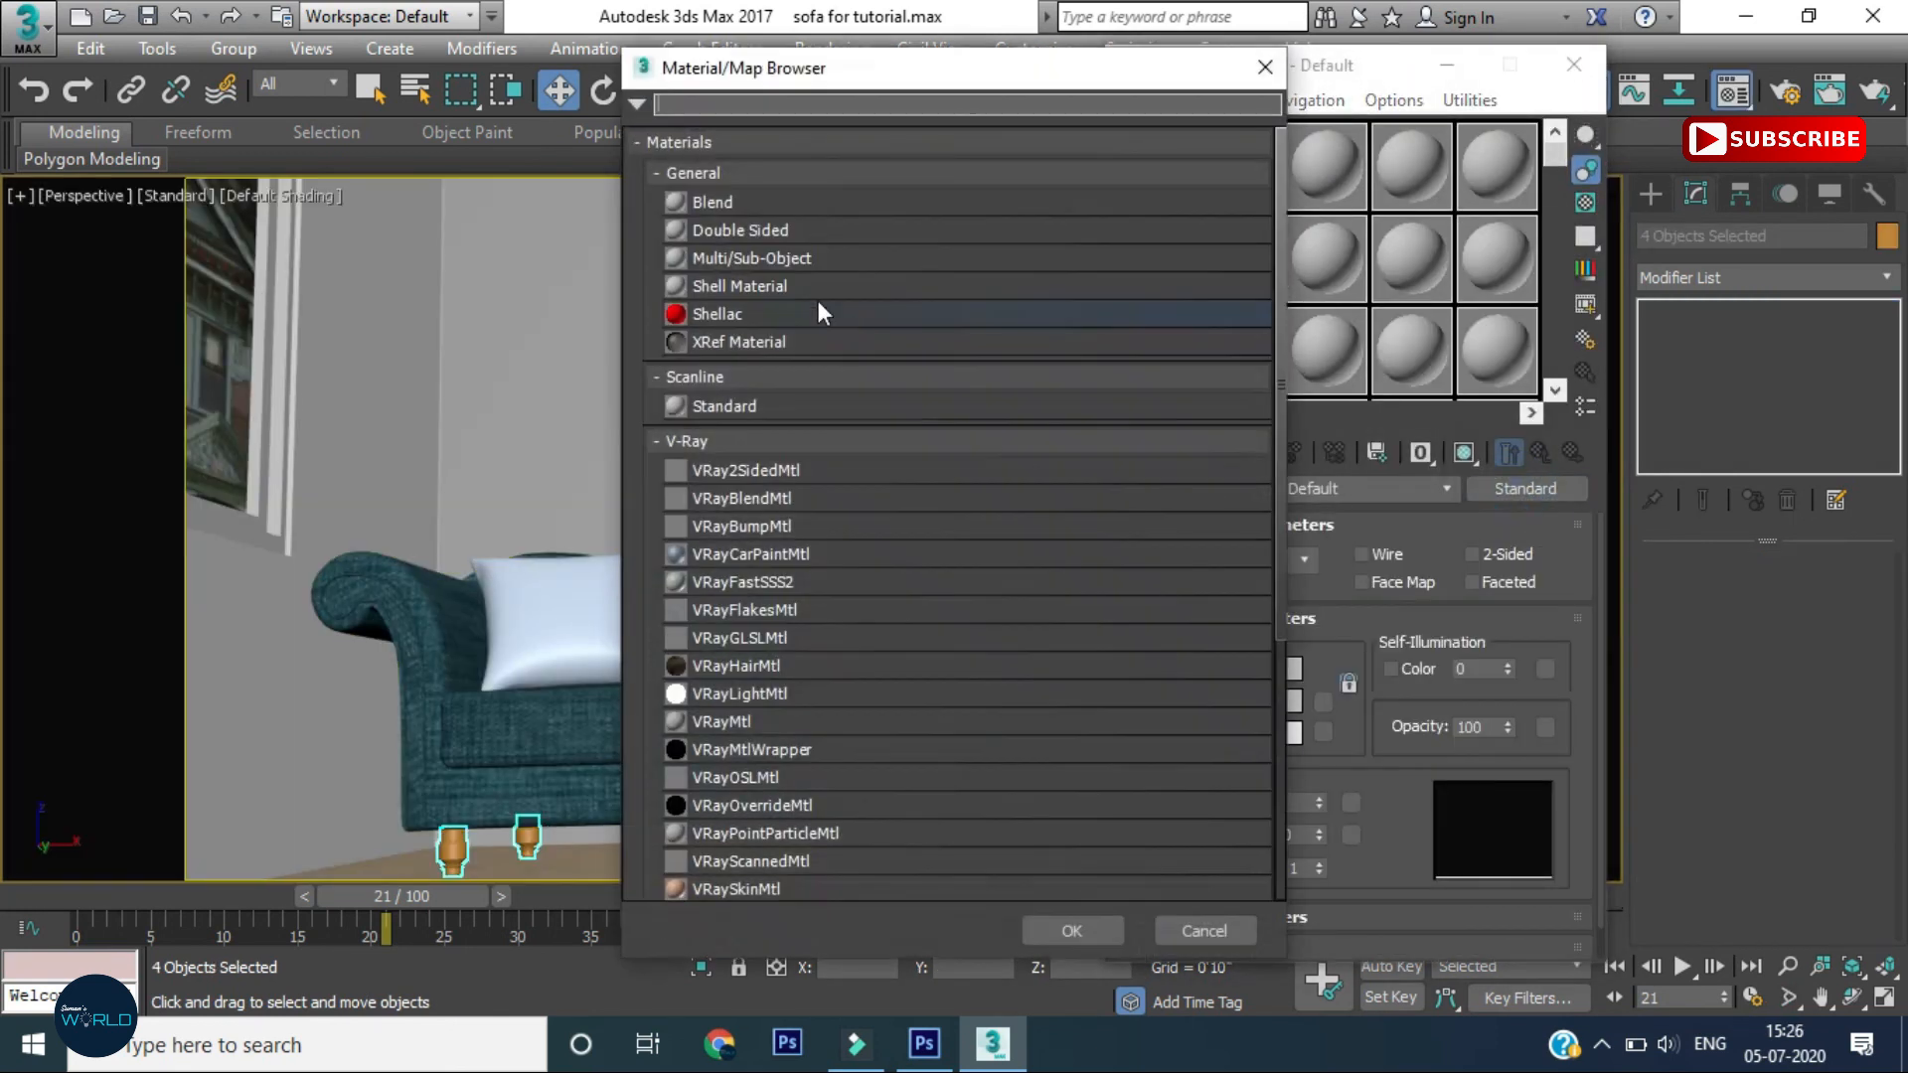
{"action": "left_click", "coordinate": [1071, 930]}
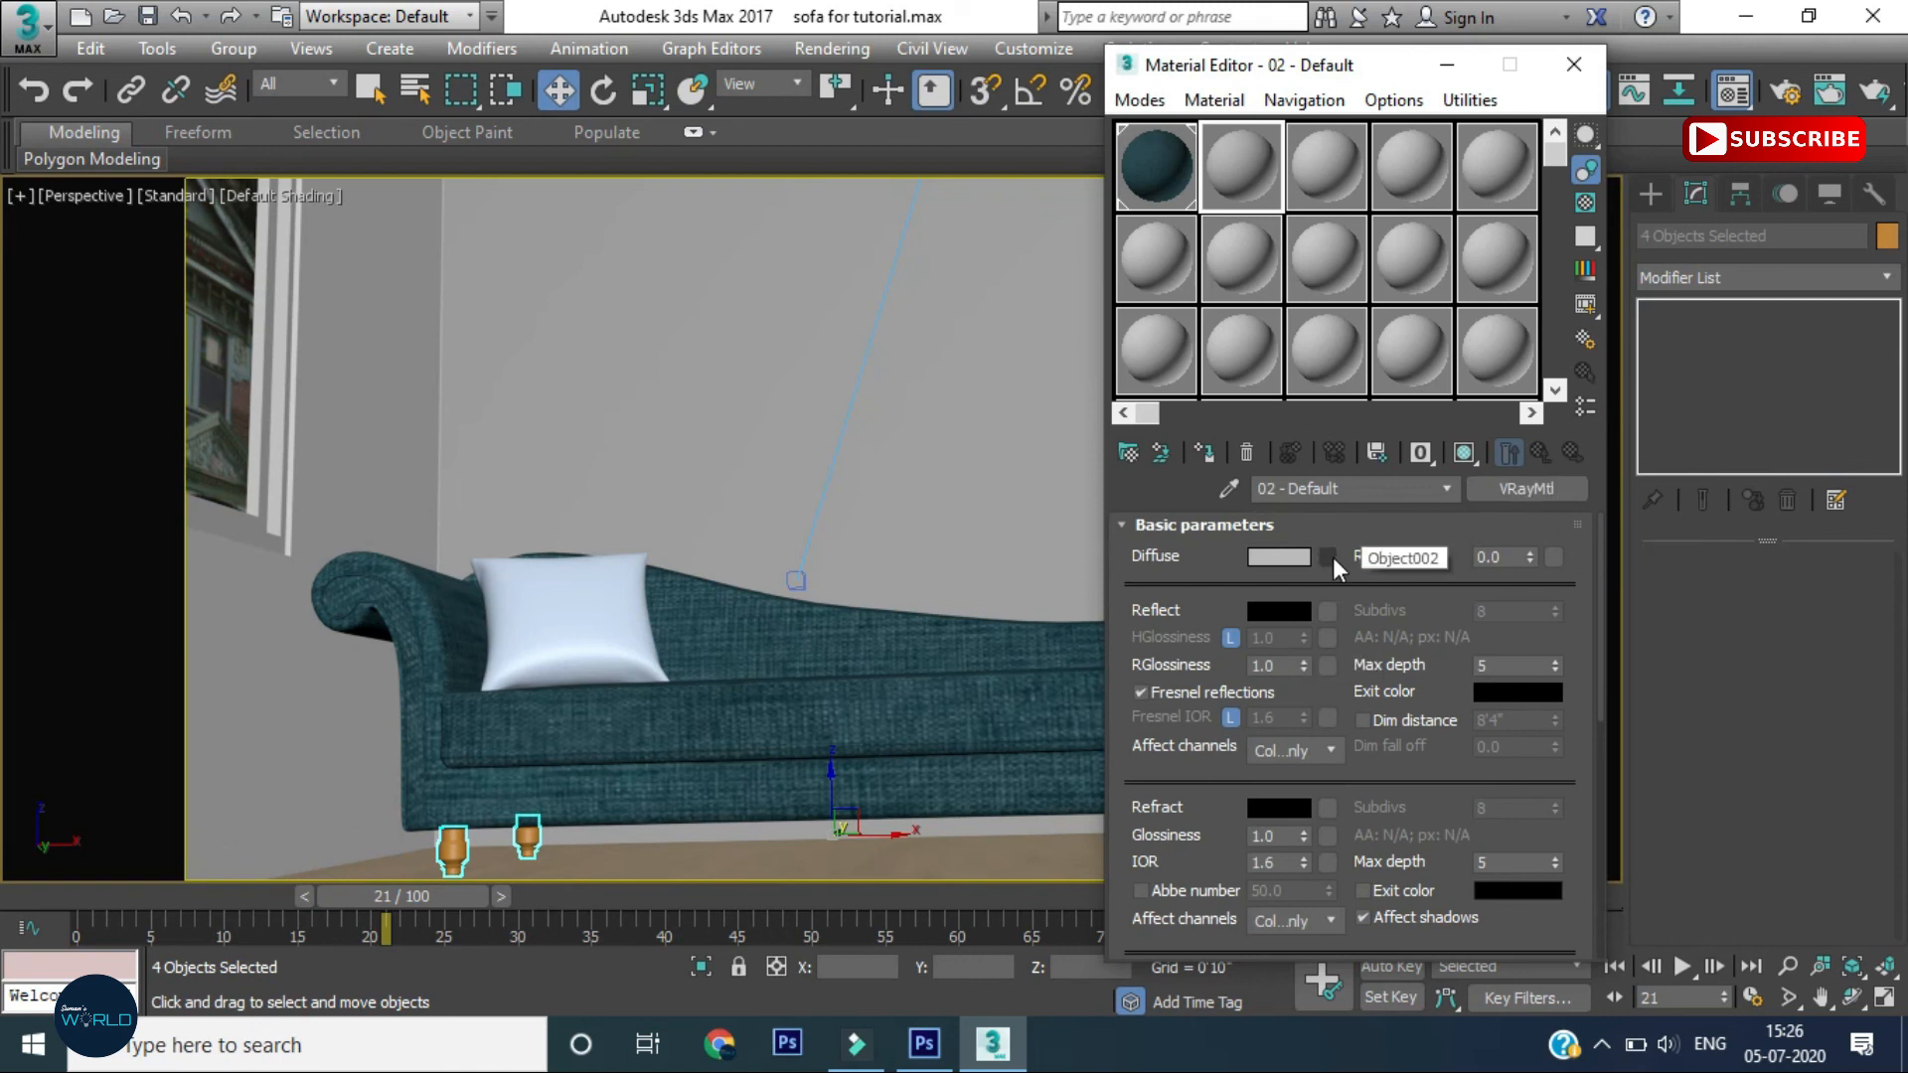
Add a brown texture to the V-Ray material's diffuse channel and assign the material to the four selected legs
{"action": "left_click", "coordinate": [1329, 557]}
{"action": "double_click", "coordinate": [766, 198]}
{"action": "left_click", "coordinate": [1795, 563]}
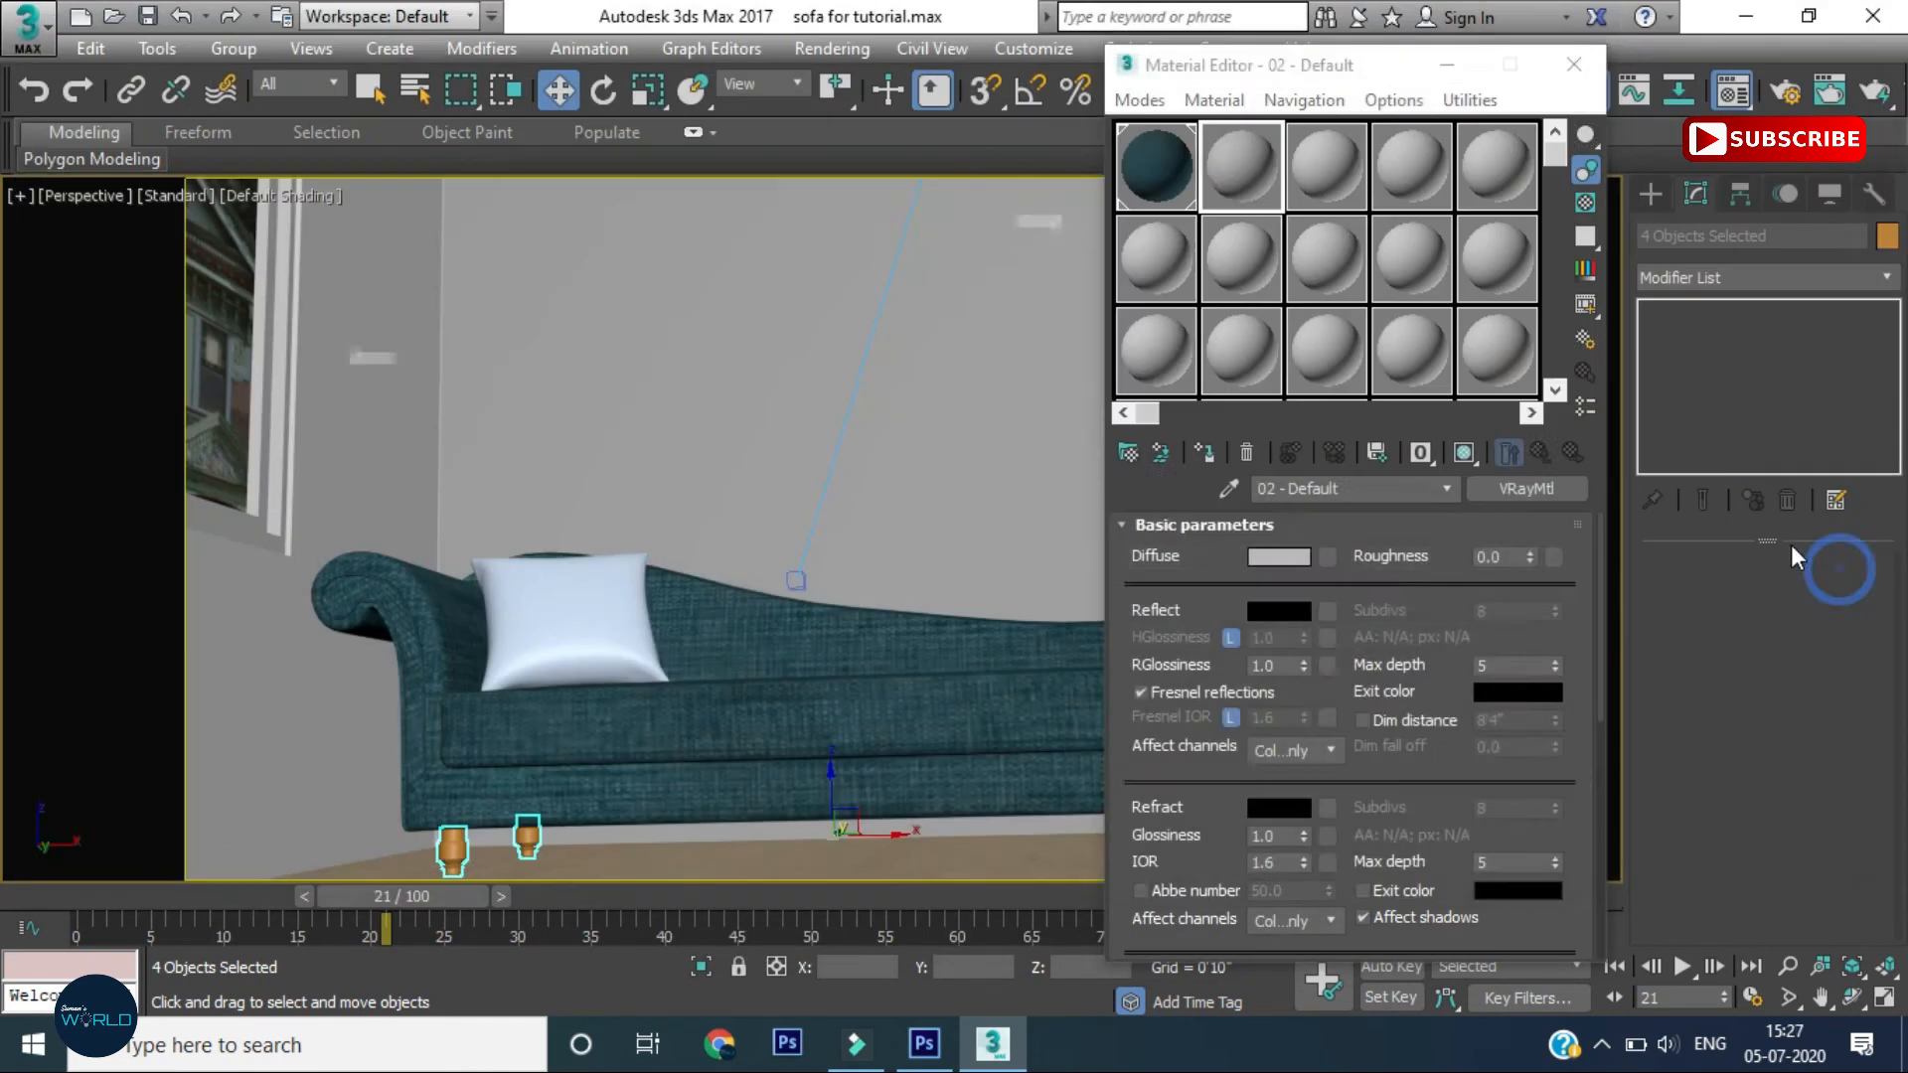
{"action": "left_click", "coordinate": [1203, 452]}
{"action": "left_click", "coordinate": [974, 620]}
Clone the turned leg once with the Copy option to place a leg under the sofa's left arm
{"action": "left_click", "coordinate": [454, 848]}
{"action": "left_click", "coordinate": [527, 837], "text": "ctrl"}
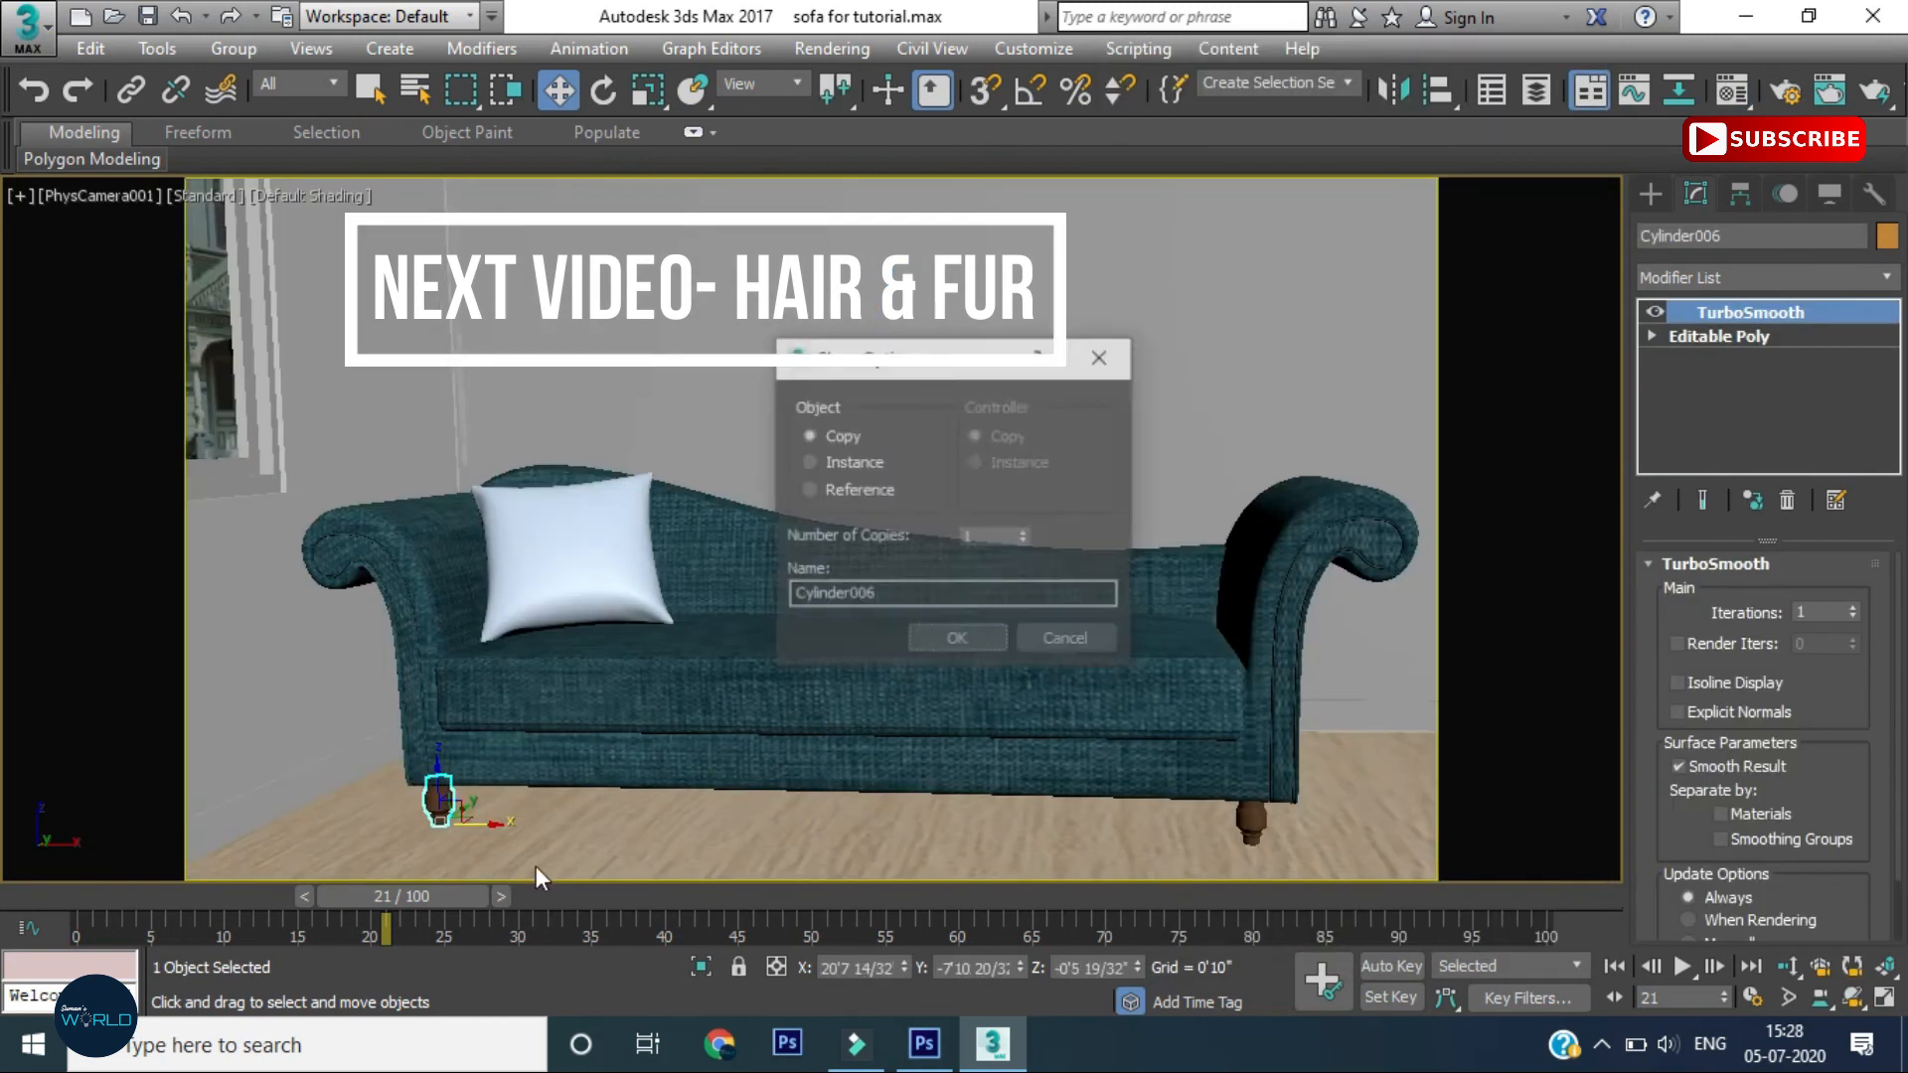
{"action": "key", "text": "Return"}
Select the sofa and inspect it with its cushion and legs from another angle
{"action": "left_click", "coordinate": [1411, 717]}
{"action": "mouse_move", "coordinate": [1172, 528]}
{"action": "middle_mouse_down"}
{"action": "mouse_move", "coordinate": [1167, 546]}
{"action": "mouse_move", "coordinate": [1175, 528]}
{"action": "middle_mouse_up"}
{"action": "left_click", "coordinate": [1851, 997]}
{"action": "left_click_drag", "start_coordinate": [1030, 712], "coordinate": [1052, 712]}
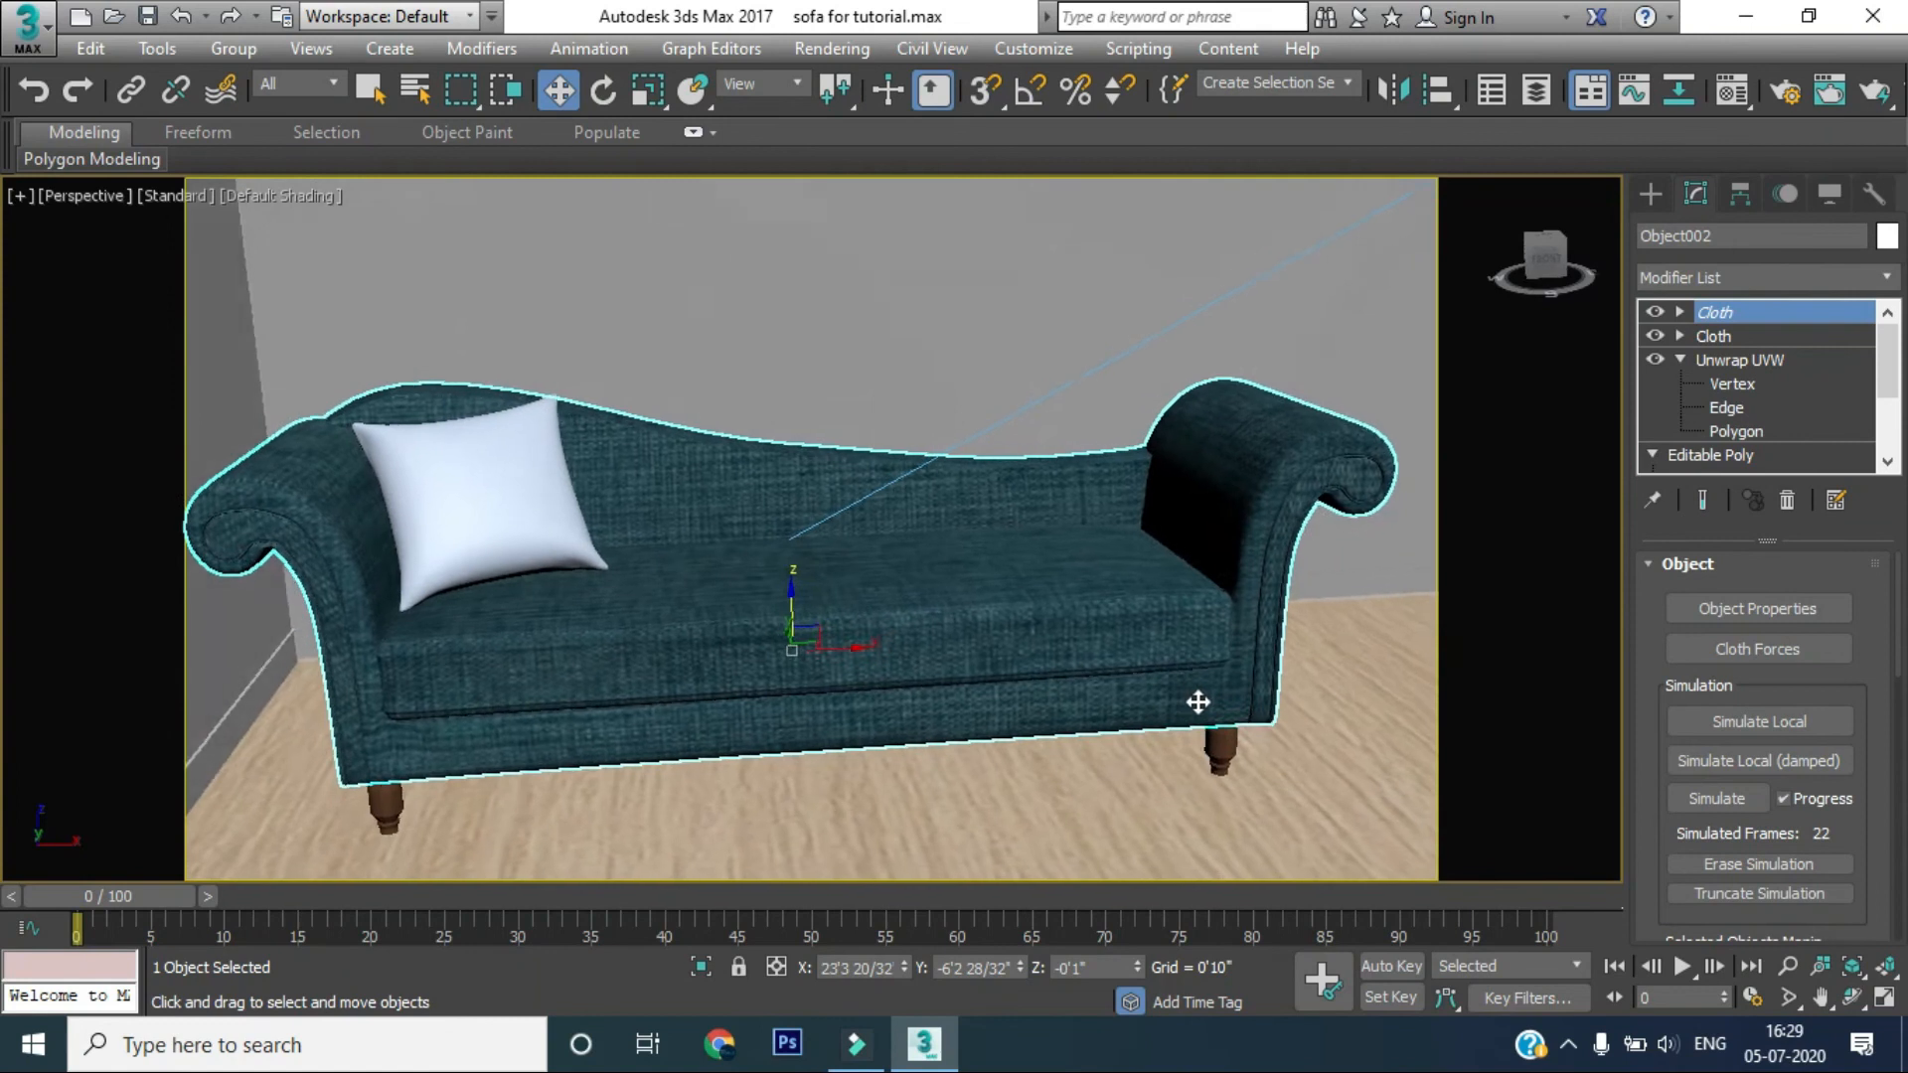